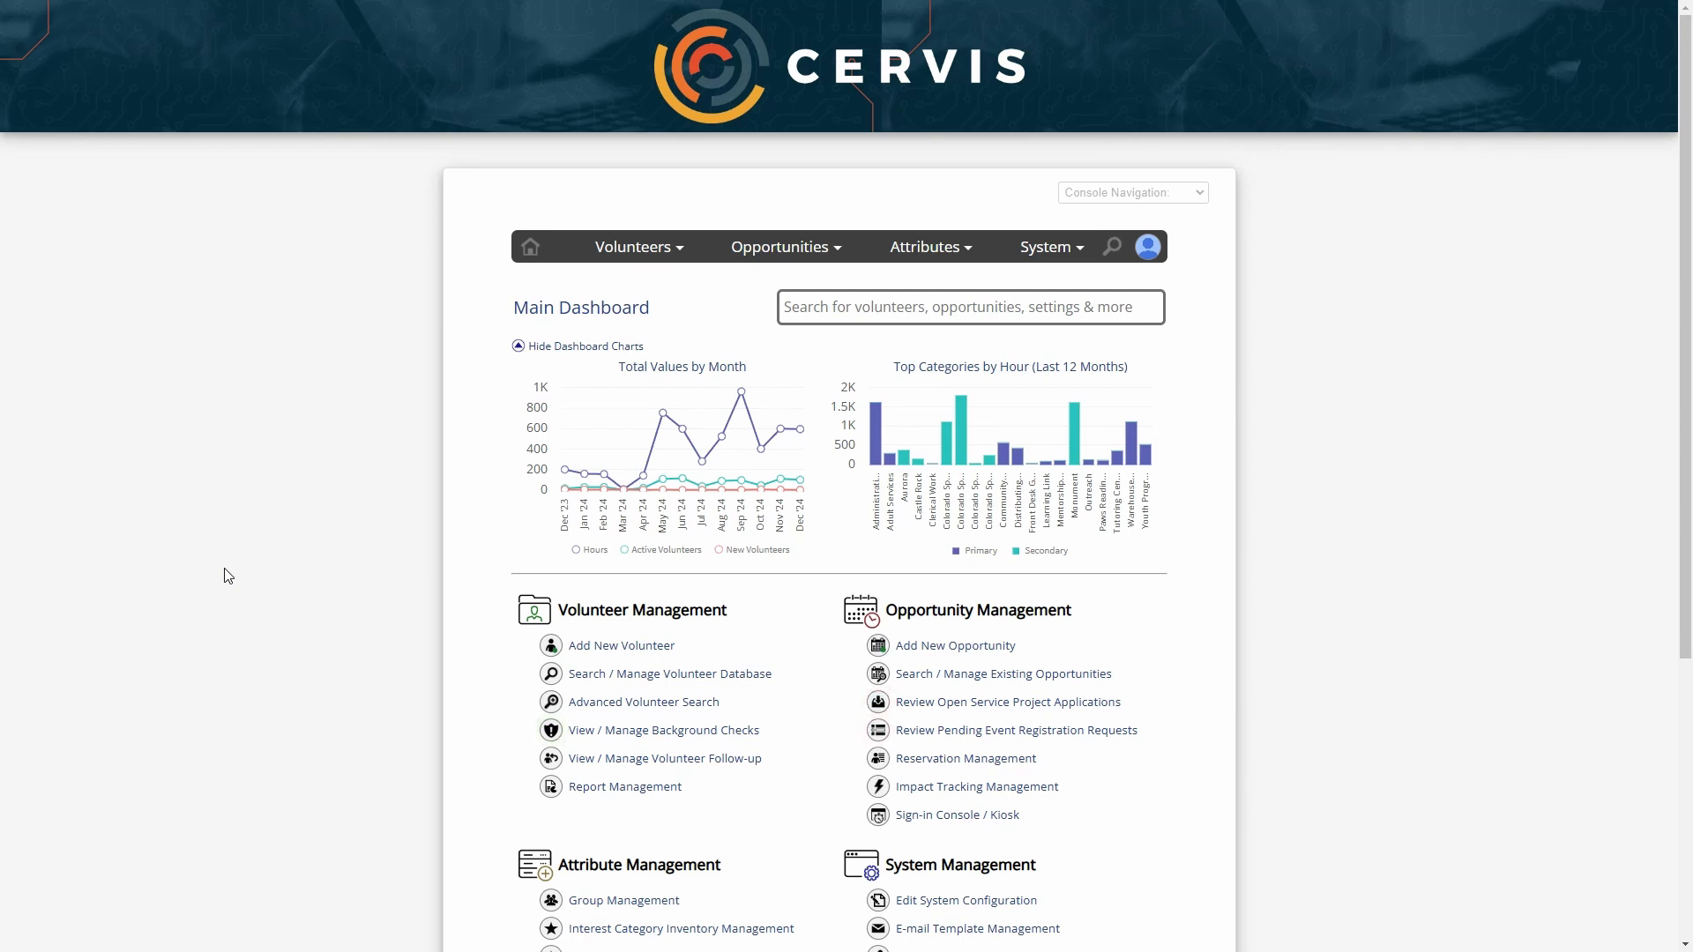
# Open the Add New Volunteer form from the main dashboard
pyautogui.scroll(-2, 231, 575)
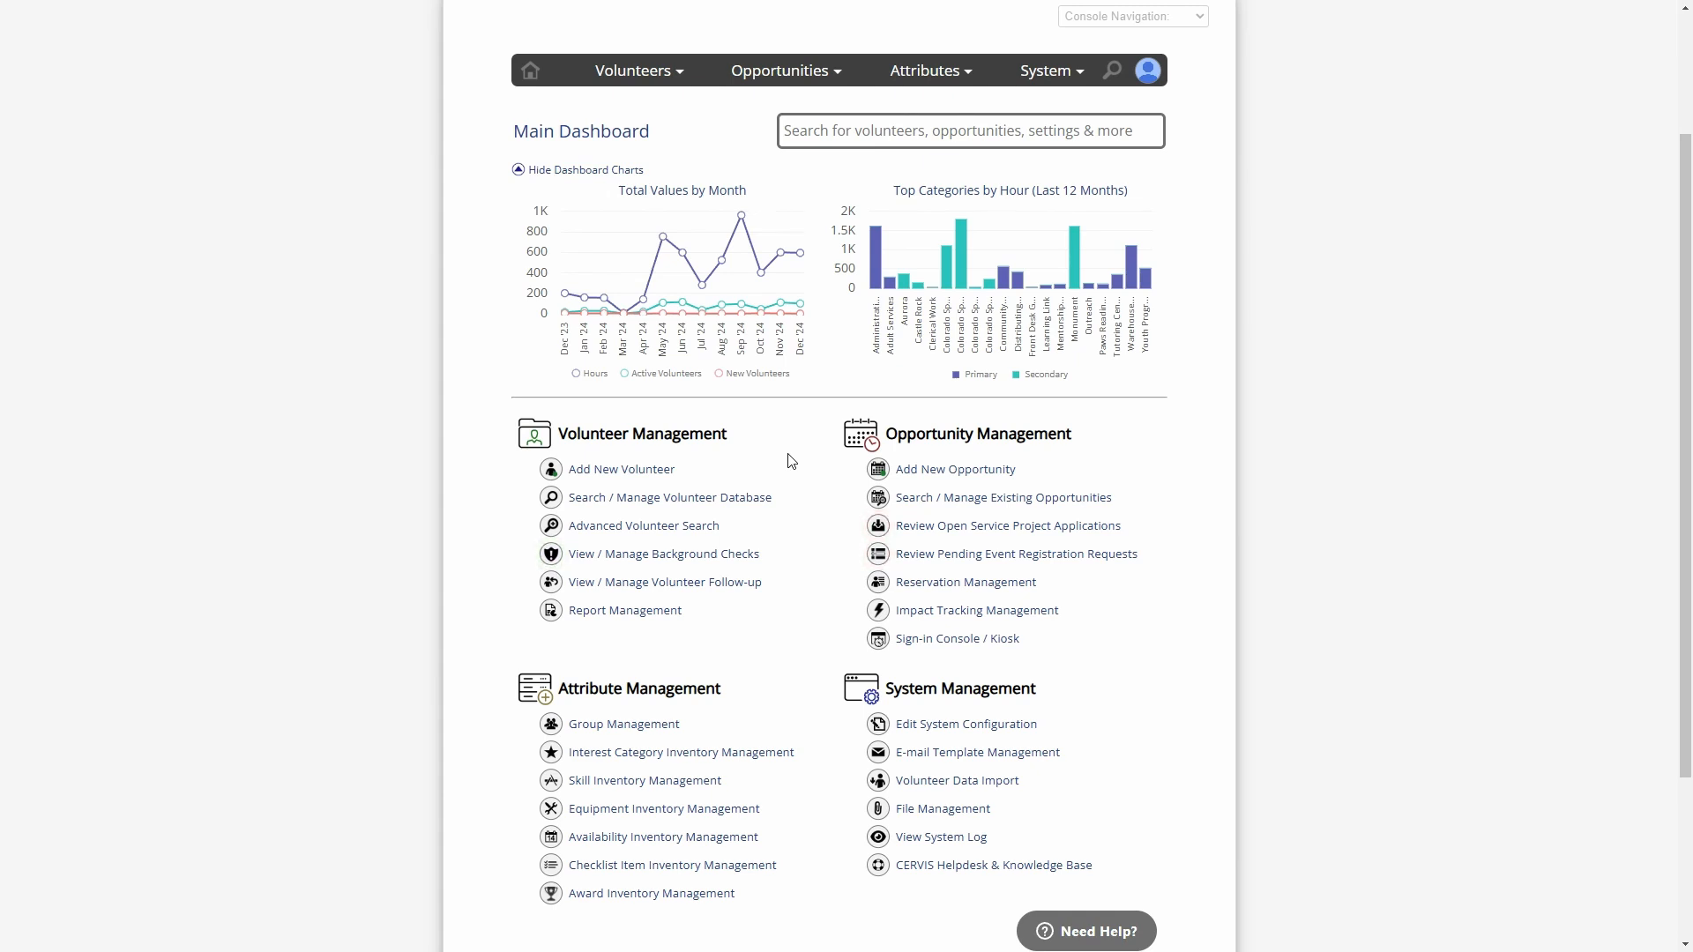
pyautogui.scroll(2, 791, 461)
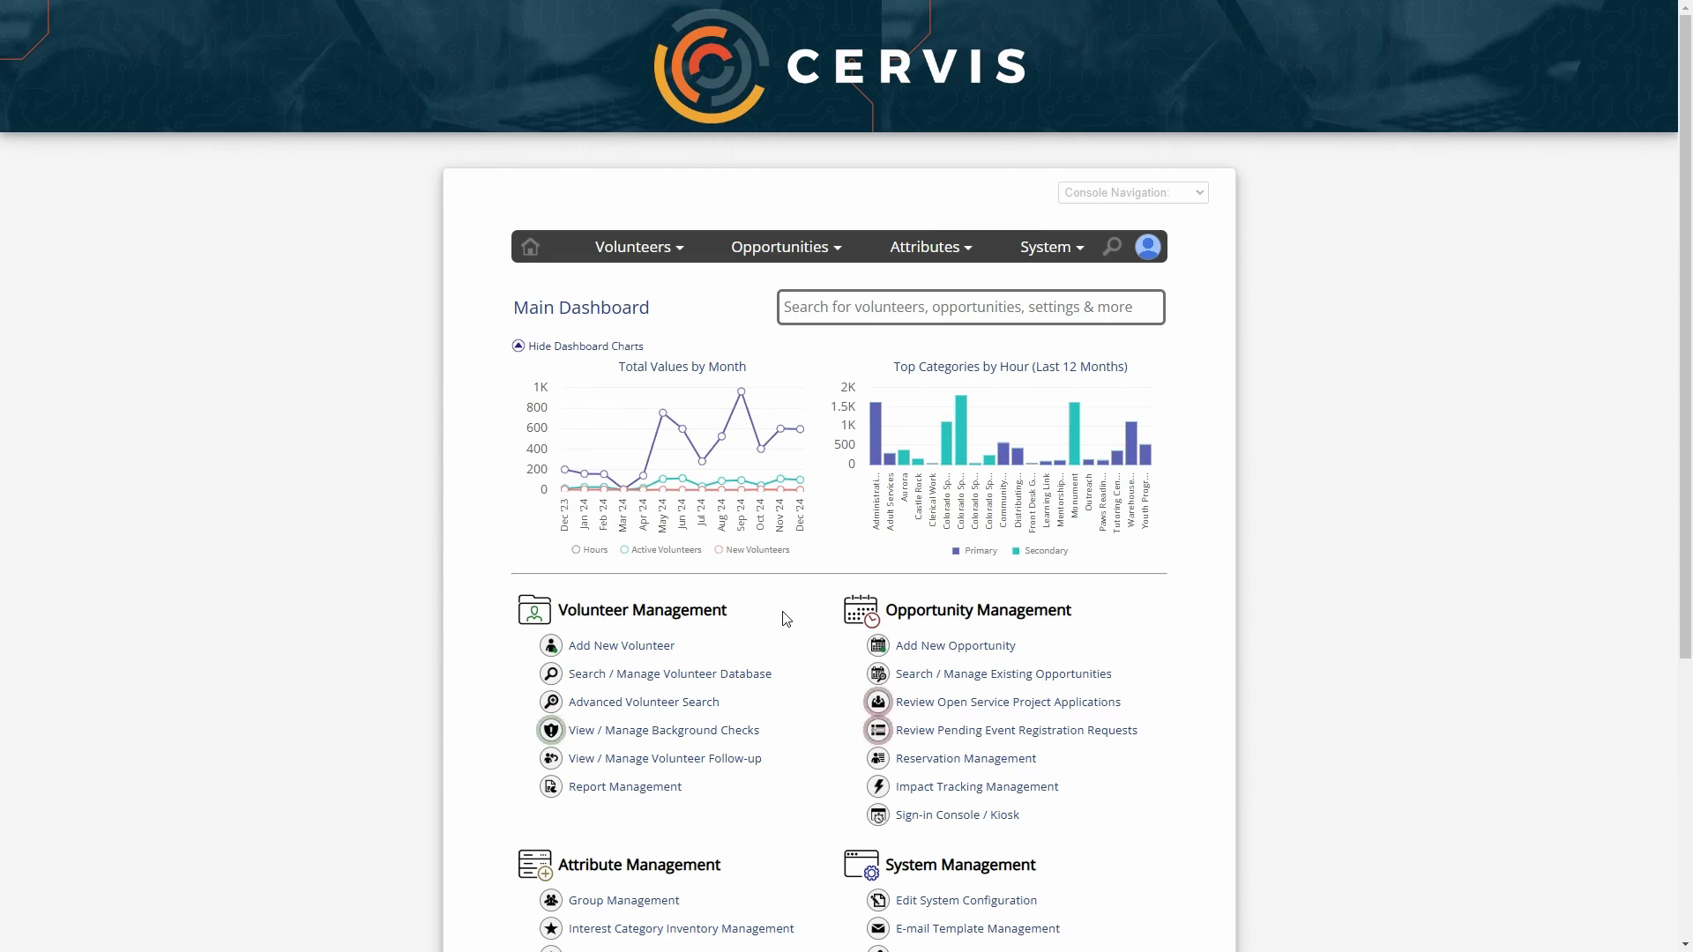
pyautogui.scroll(-3, 782, 616)
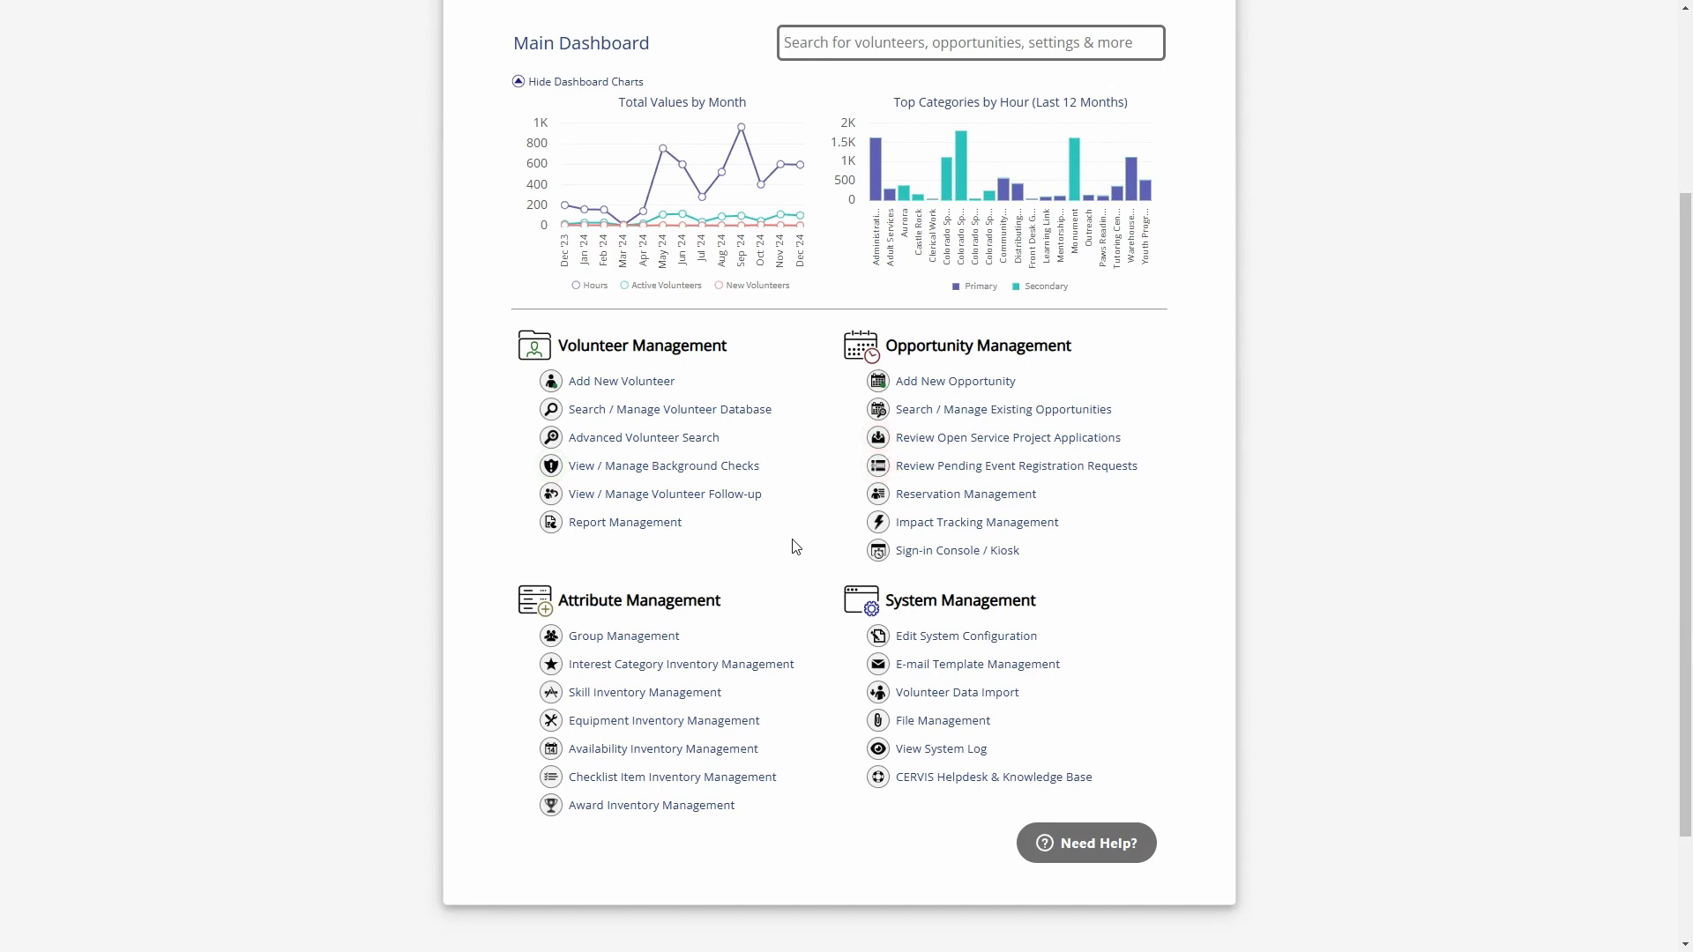
pyautogui.click(608, 385)
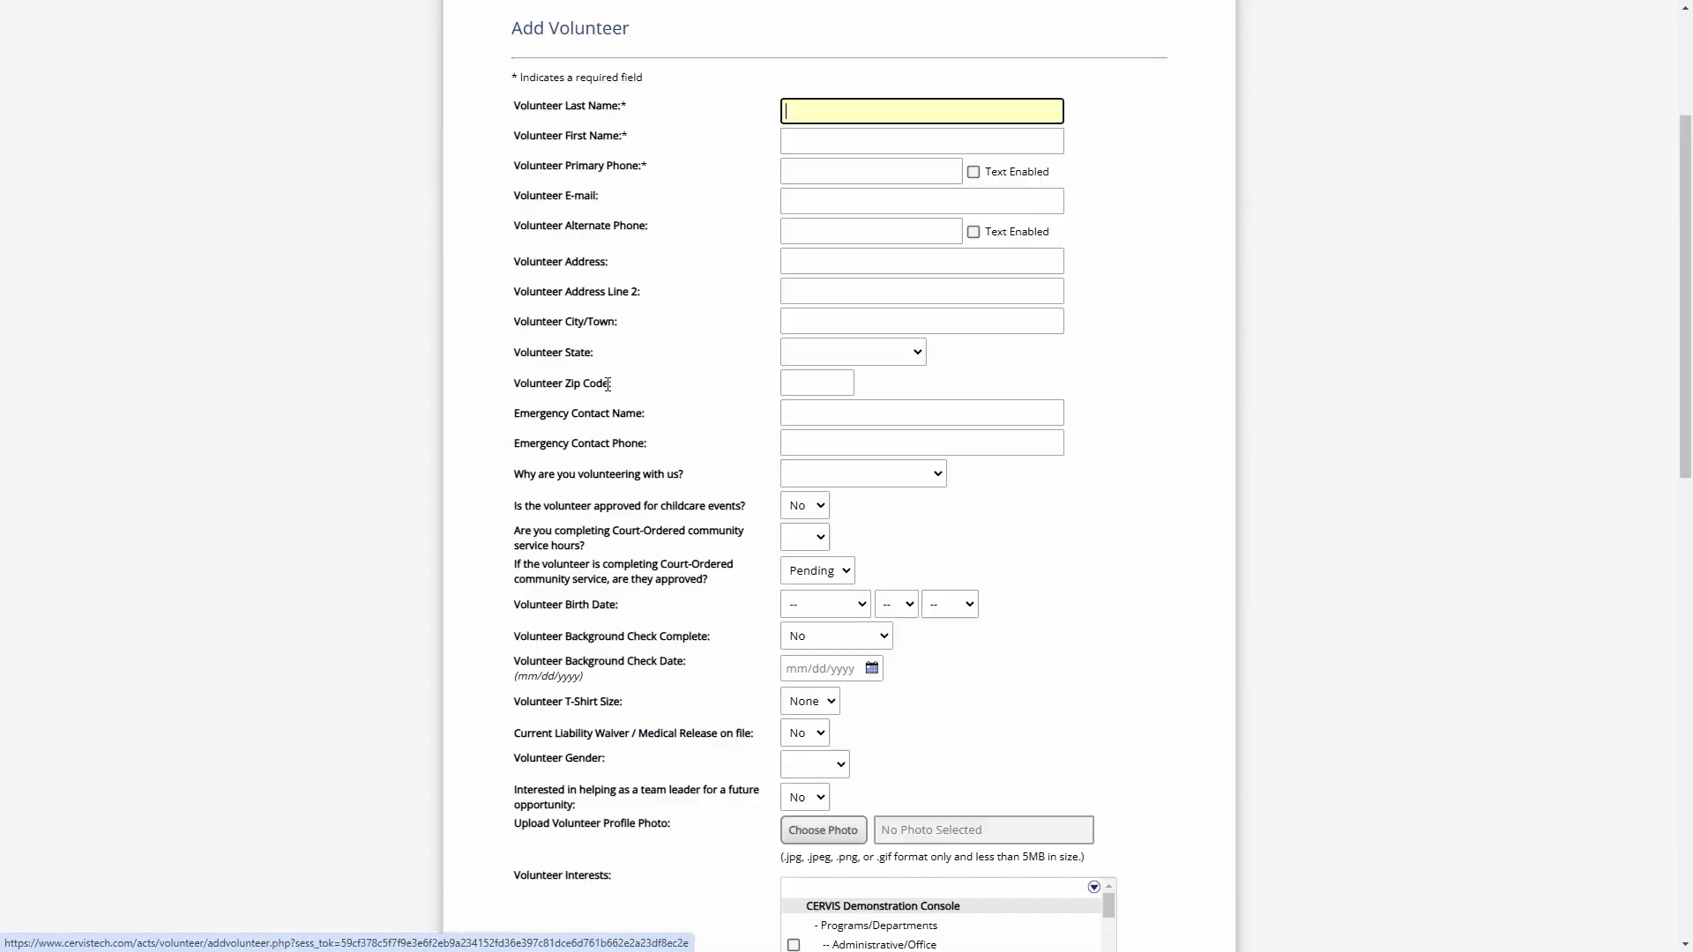
# Review the fields of the Add Volunteer form and return to the main dashboard
pyautogui.scroll(2, 711, 376)
pyautogui.click(709, 365)
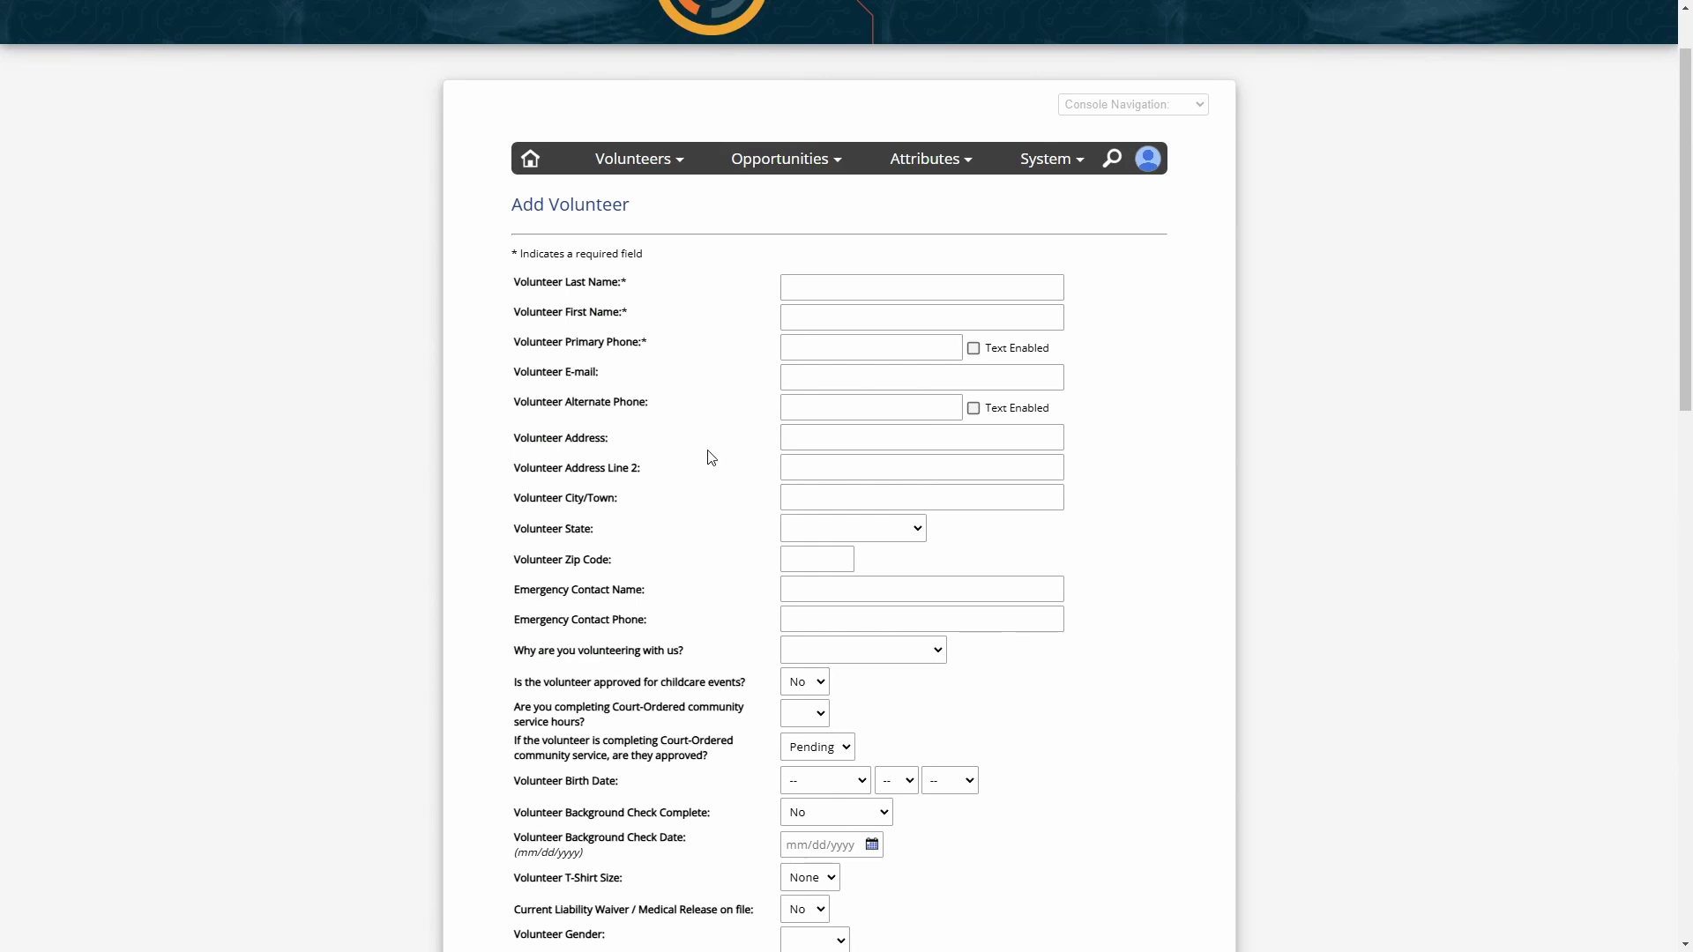
pyautogui.moveTo(545, 278); pyautogui.dragTo(644, 352)
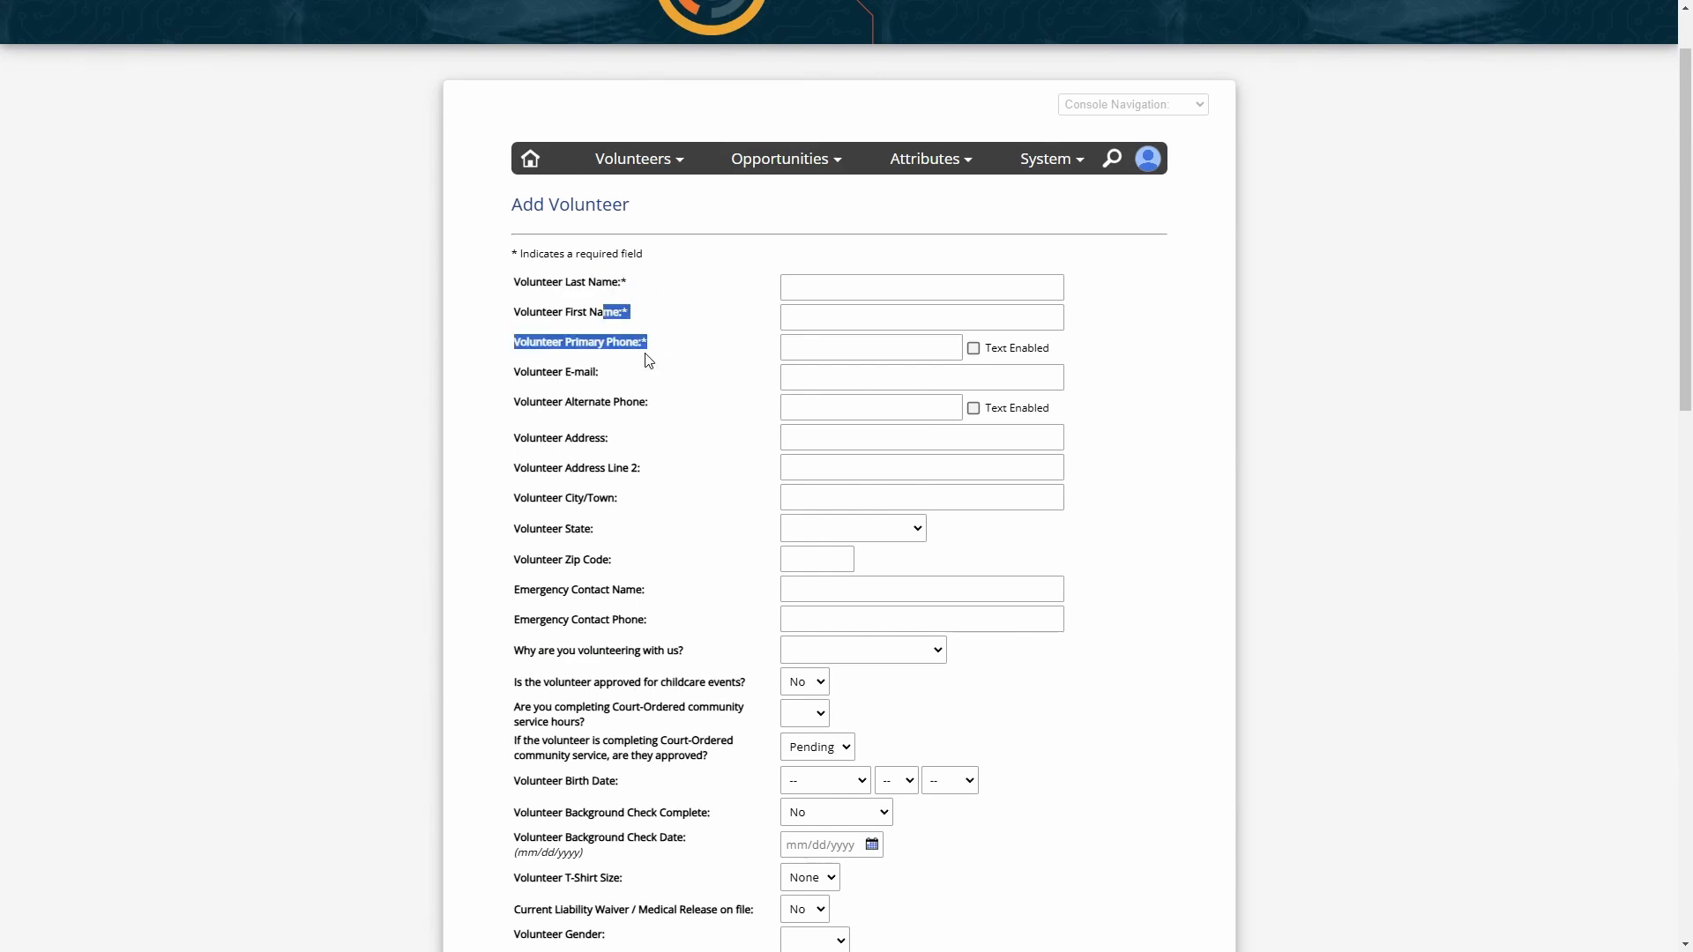
pyautogui.click(653, 359)
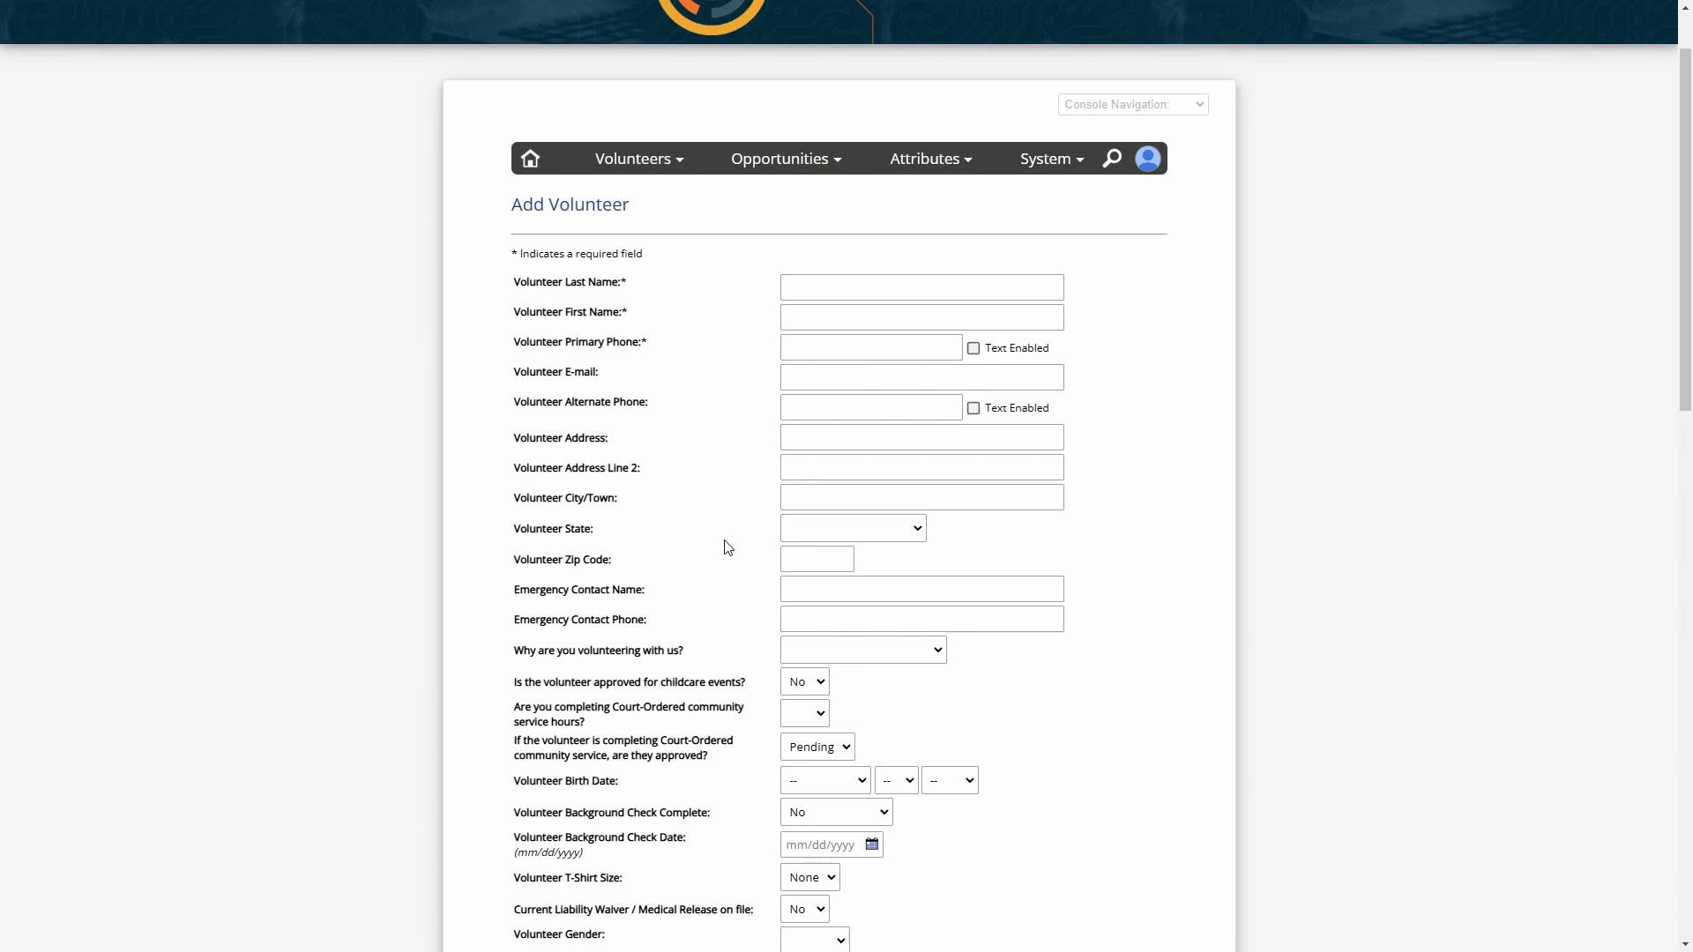
pyautogui.scroll(-2, 737, 488)
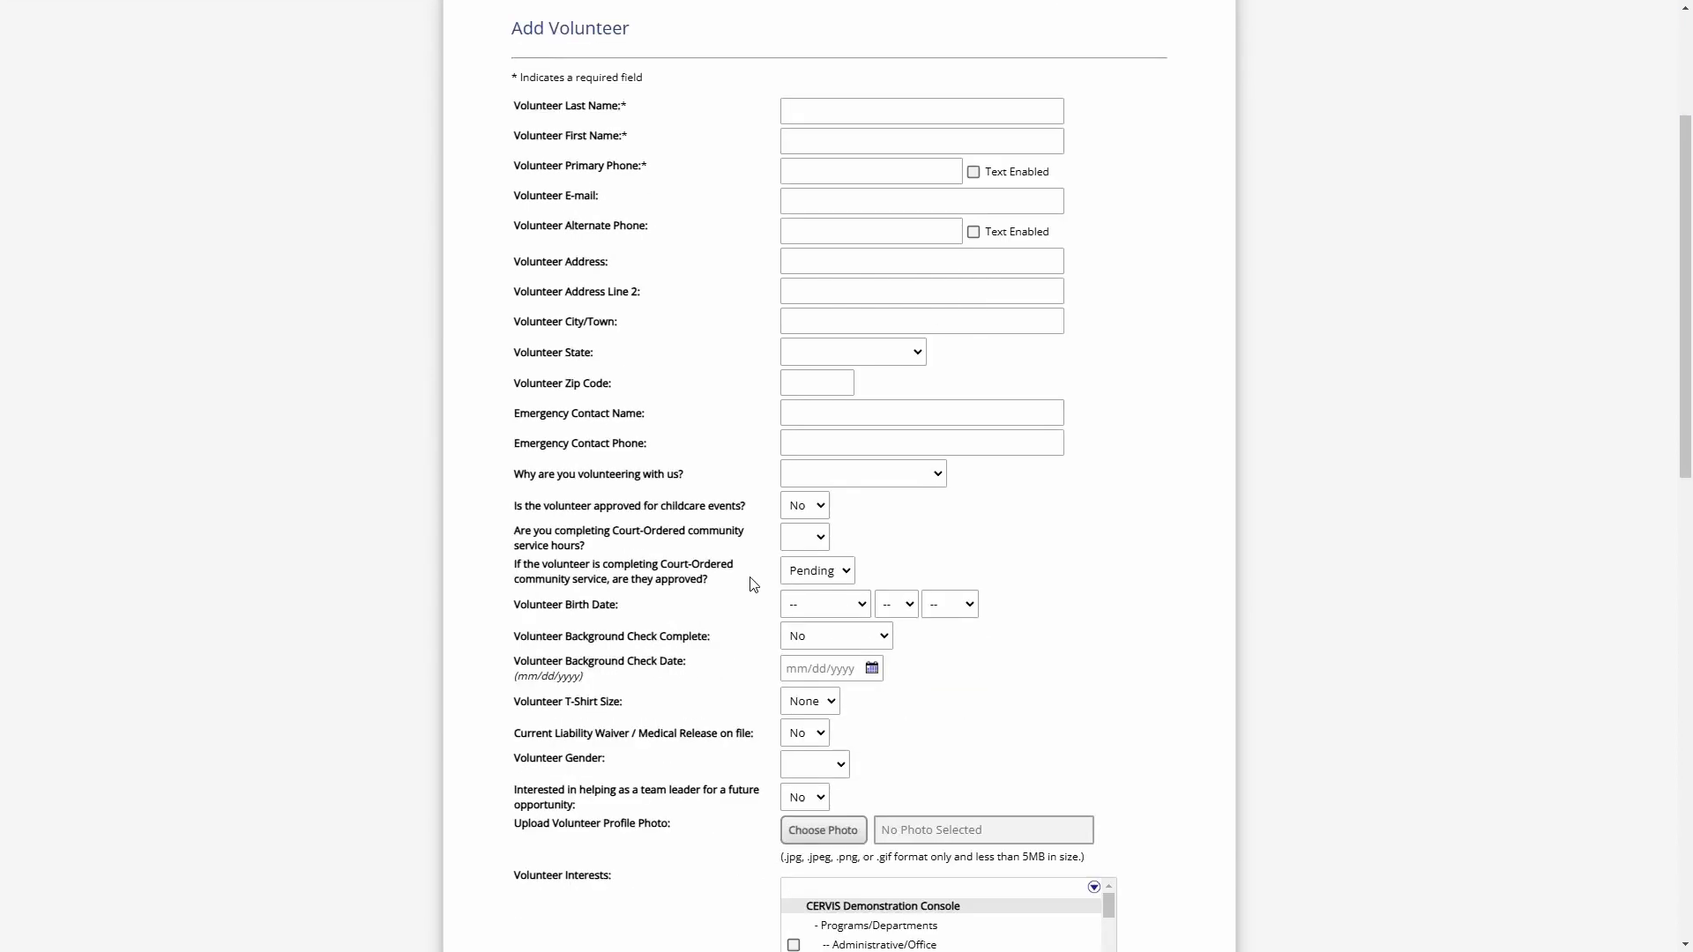
pyautogui.scroll(-9, 749, 600)
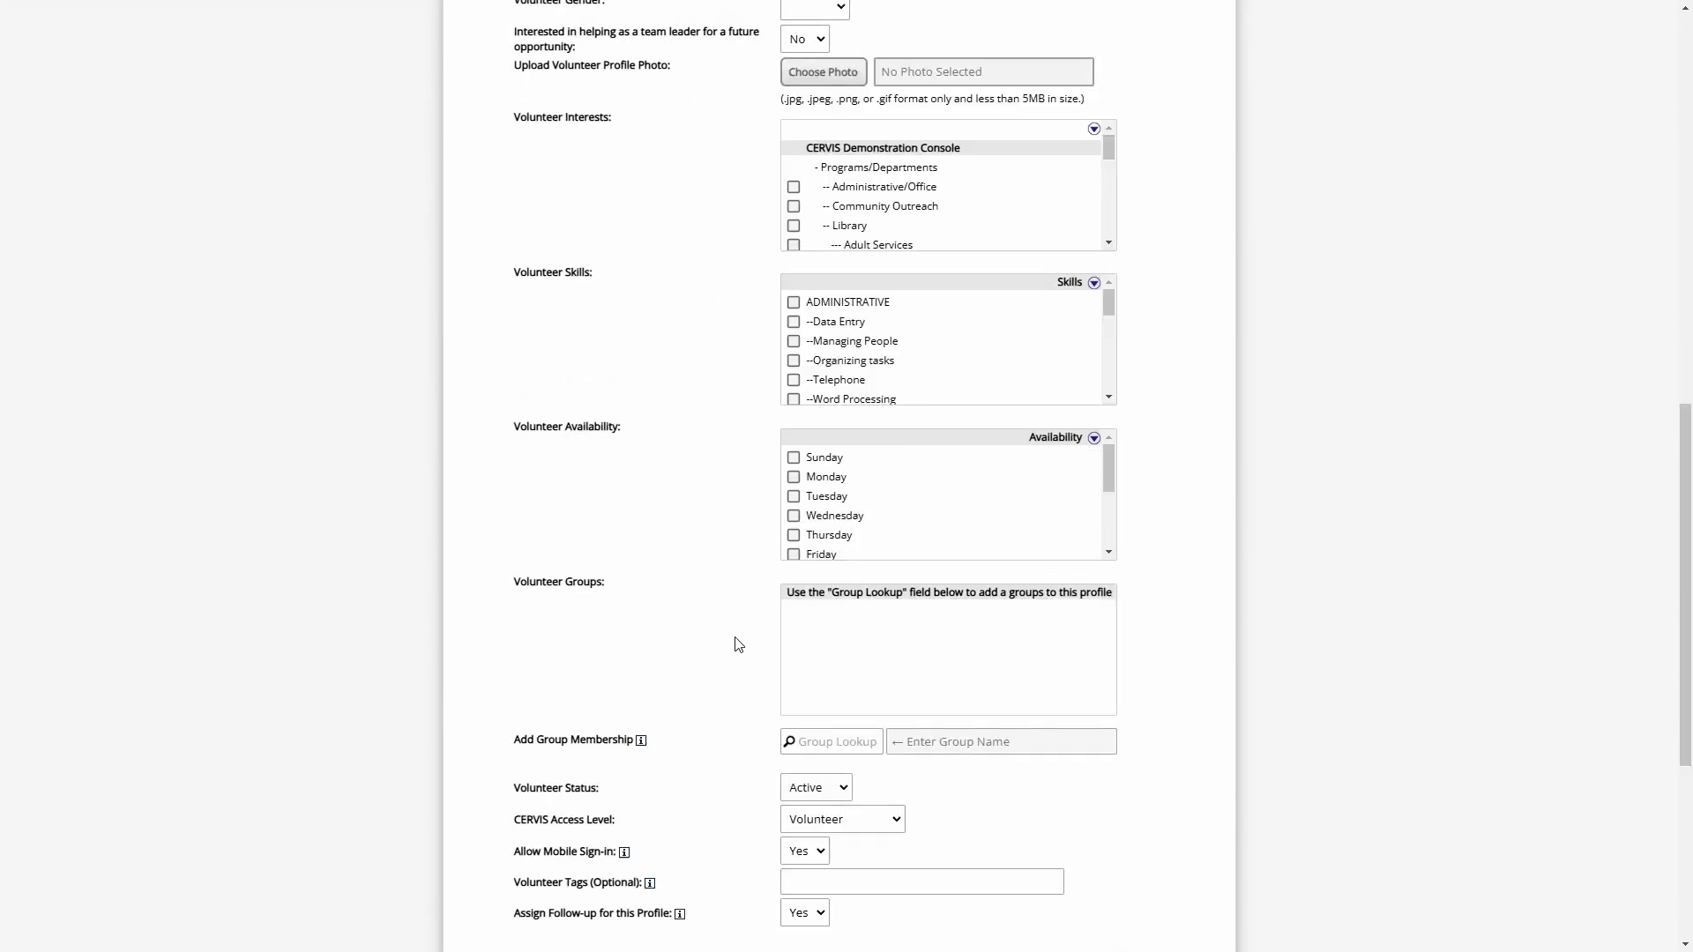
pyautogui.scroll(-5, 739, 644)
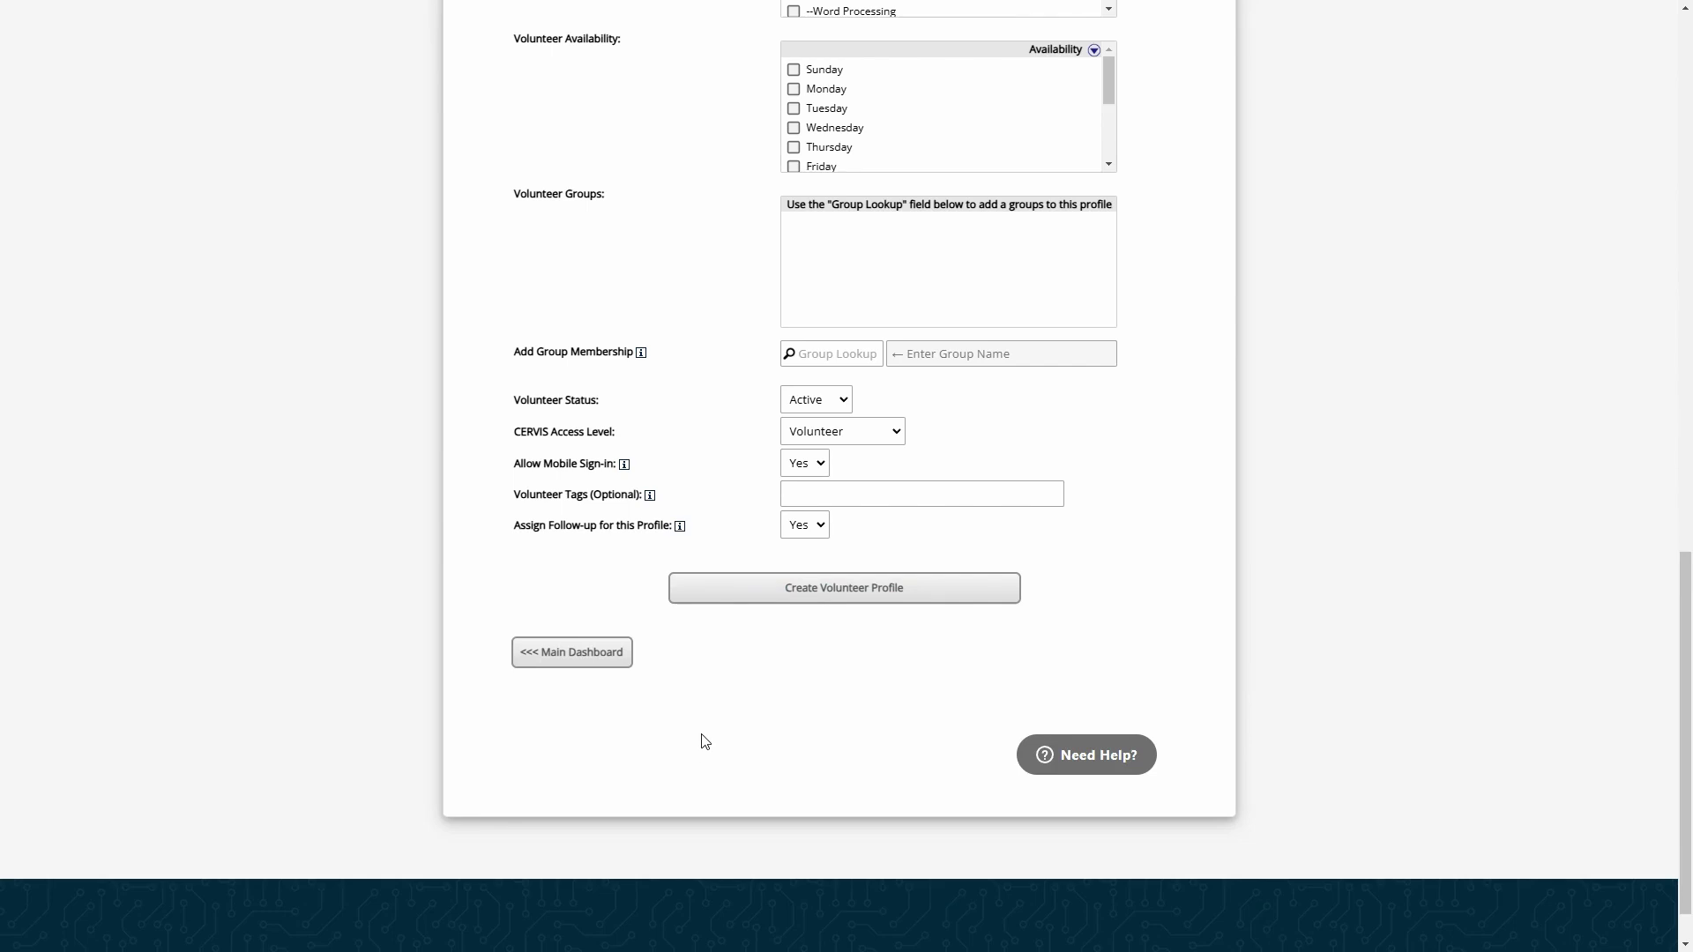
pyautogui.click(605, 662)
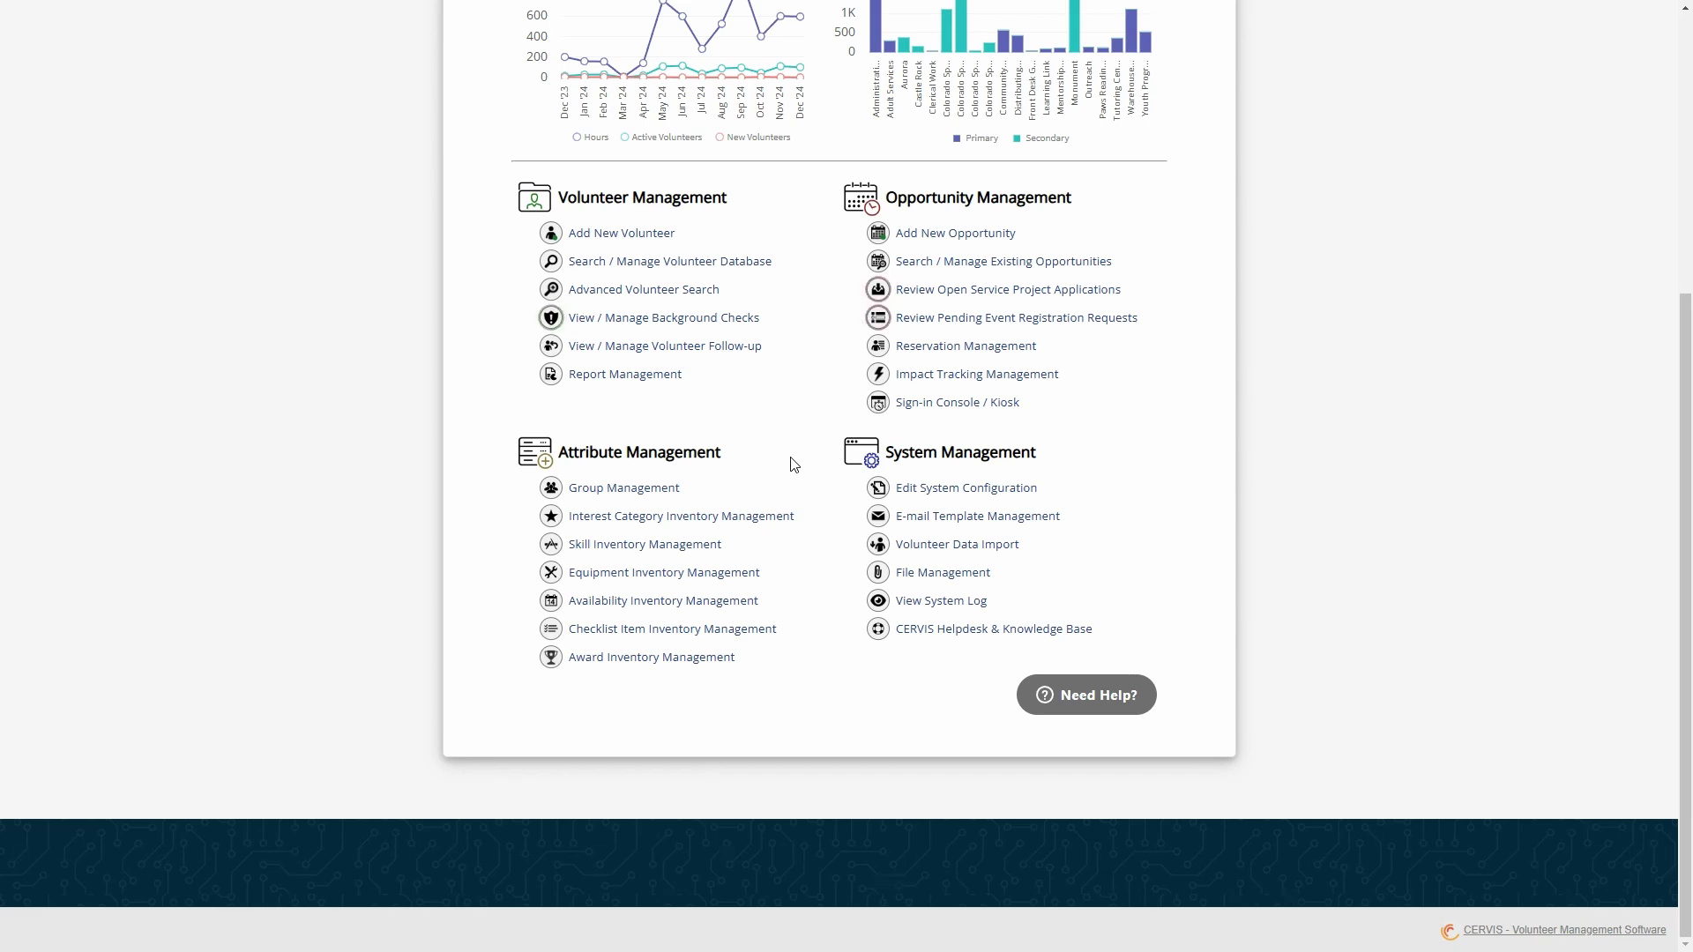
# Open the Information Collection section of the system configuration
pyautogui.moveTo(898, 449); pyautogui.dragTo(1028, 453)
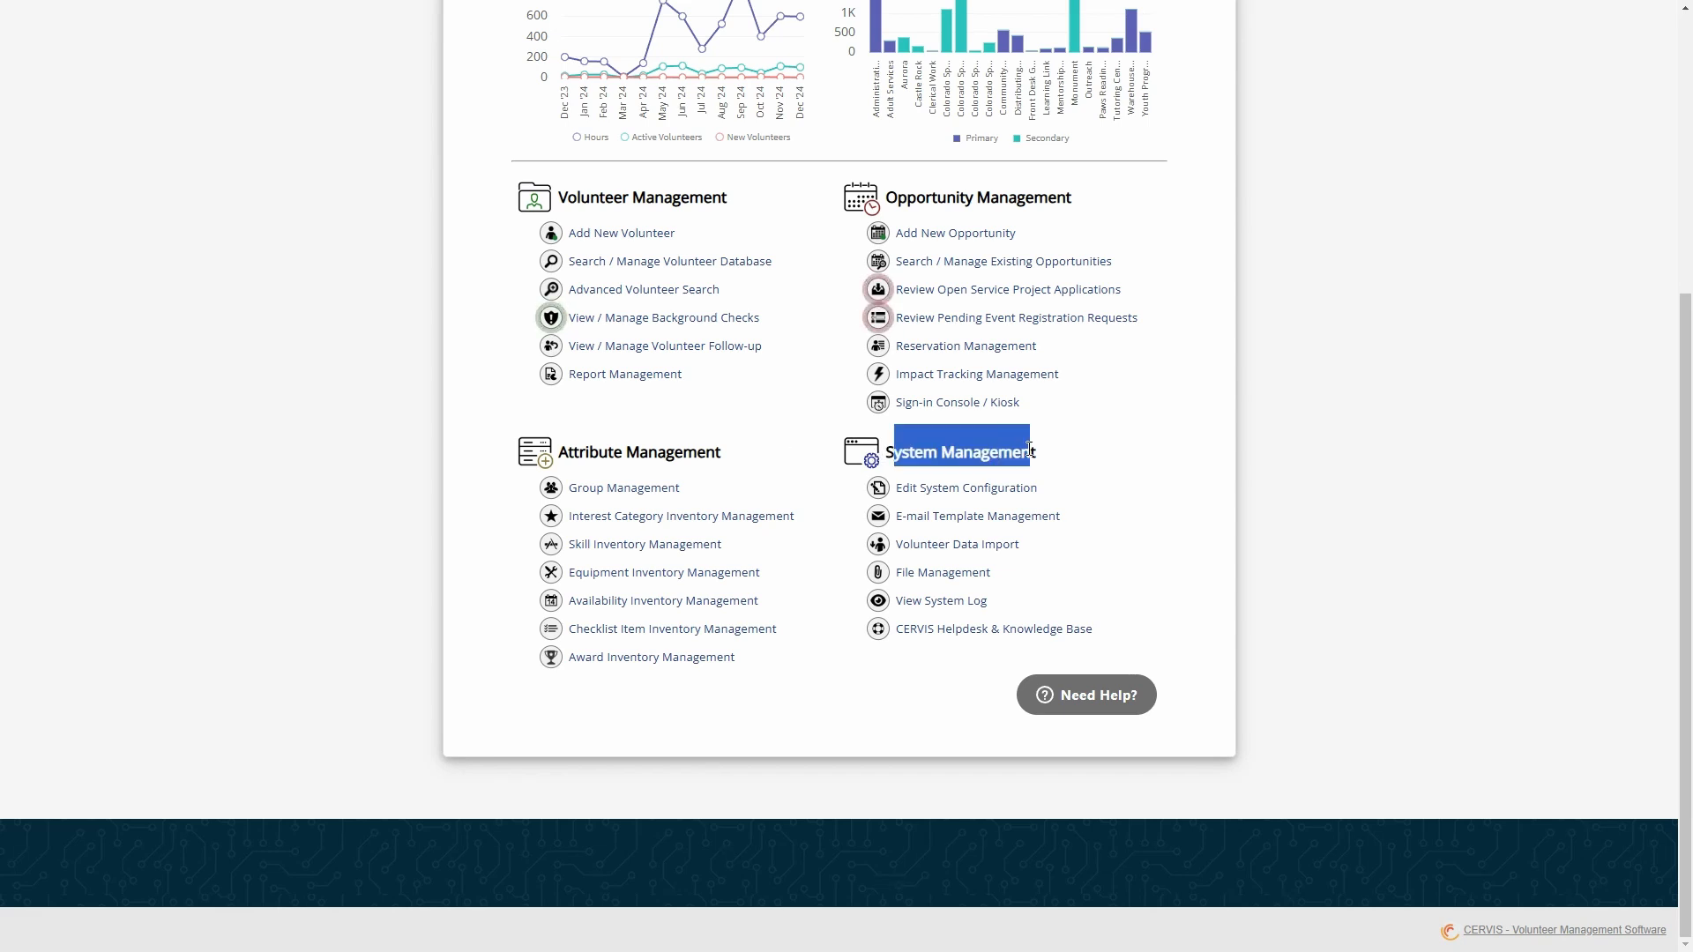
pyautogui.click(1018, 454)
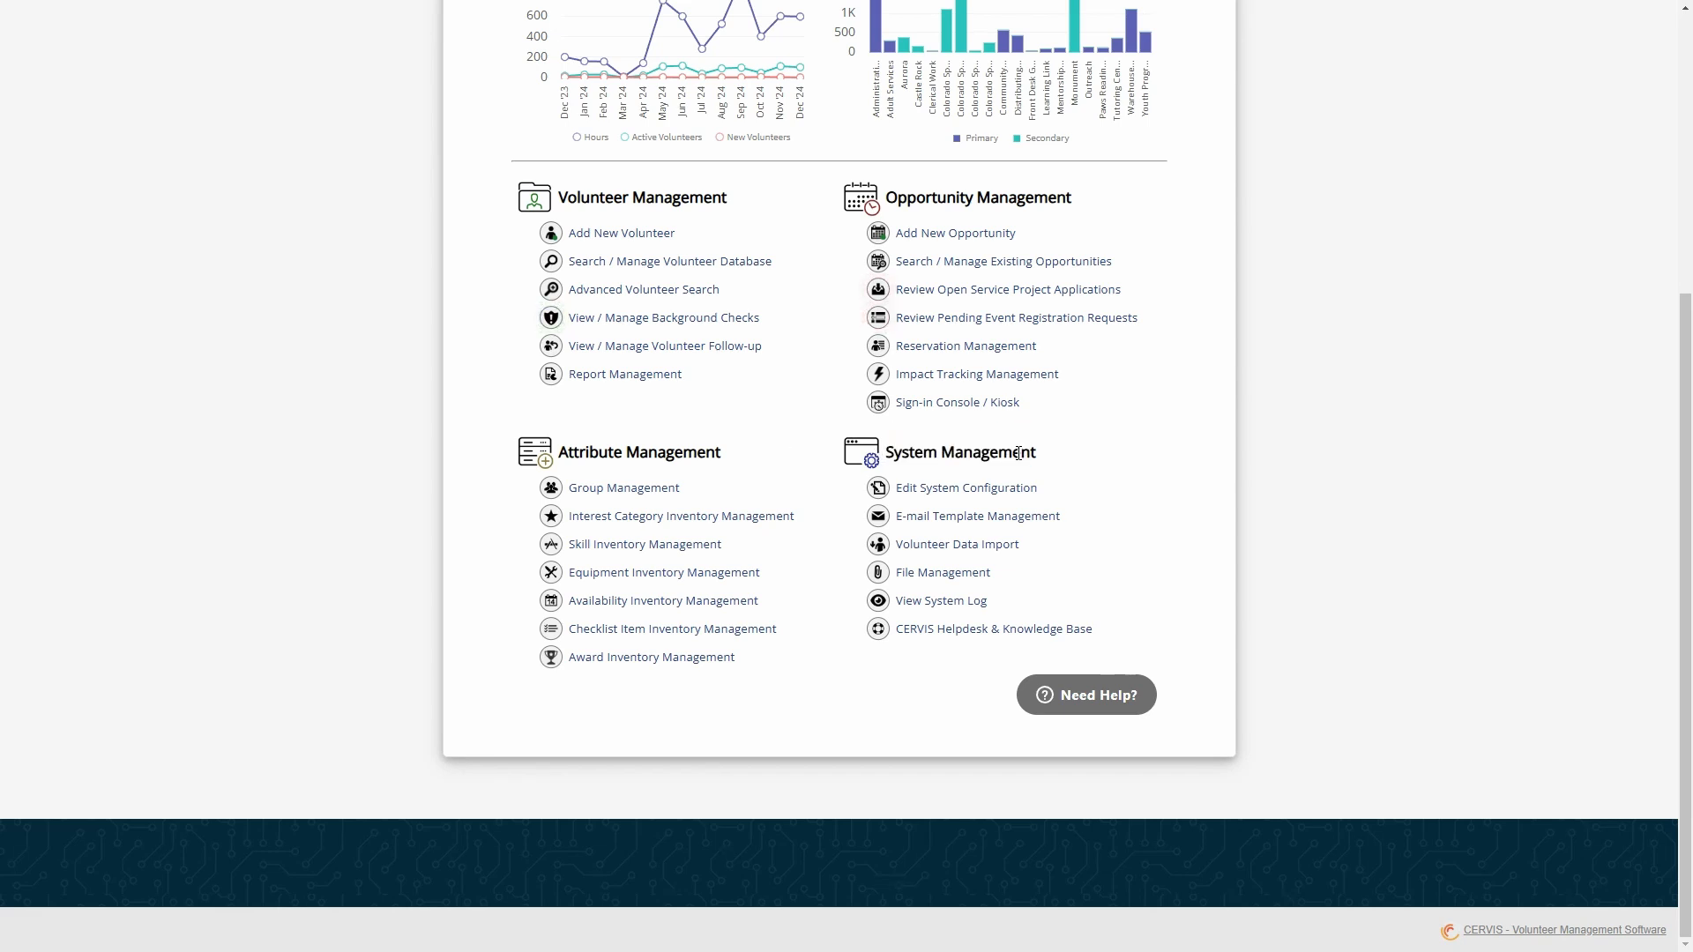
pyautogui.click(982, 489)
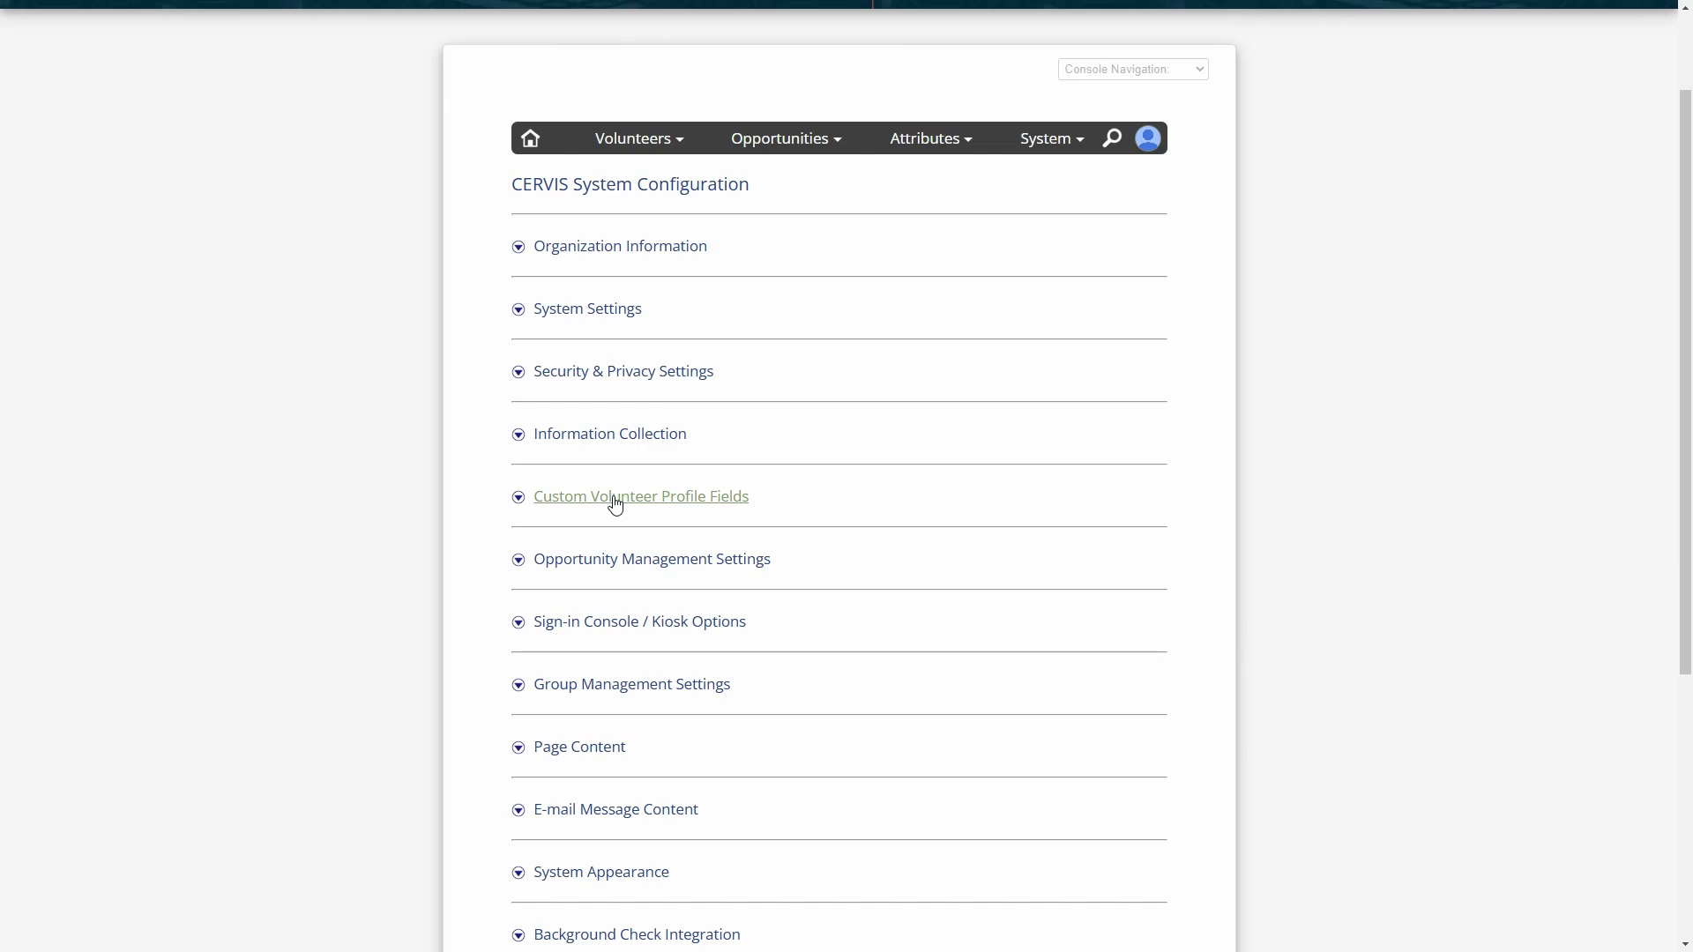
pyautogui.click(630, 441)
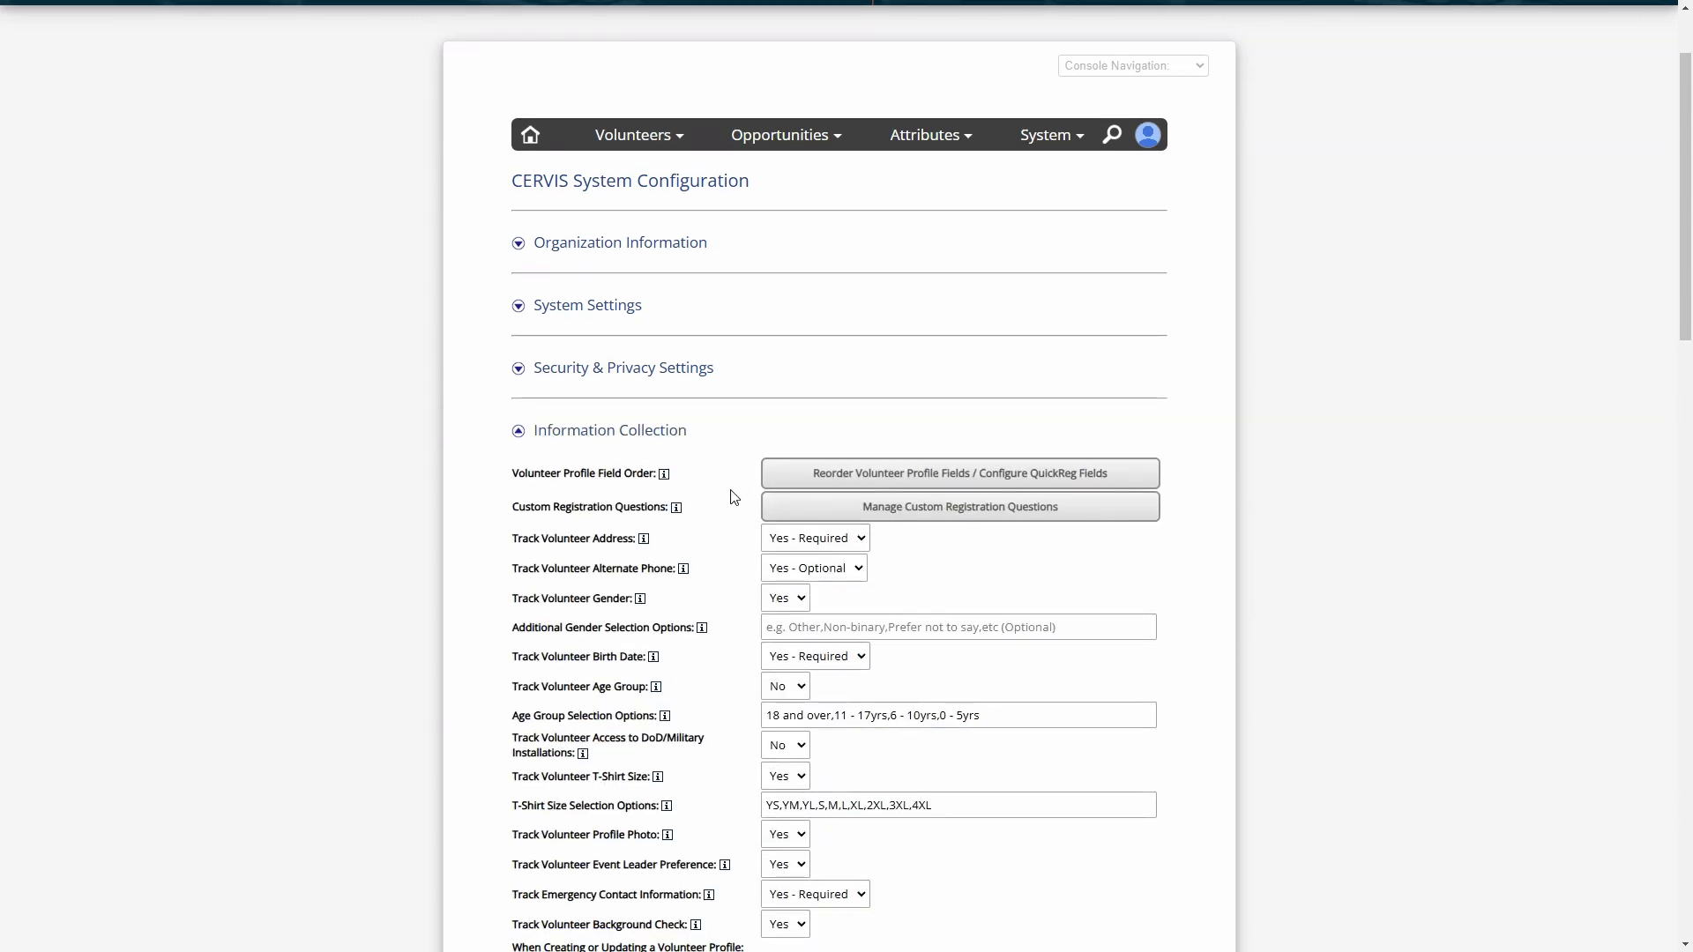
# Examine the Information Collection settings, focusing on the Additional Gender Selection Options field
pyautogui.scroll(-2, 727, 468)
pyautogui.scroll(-2, 723, 435)
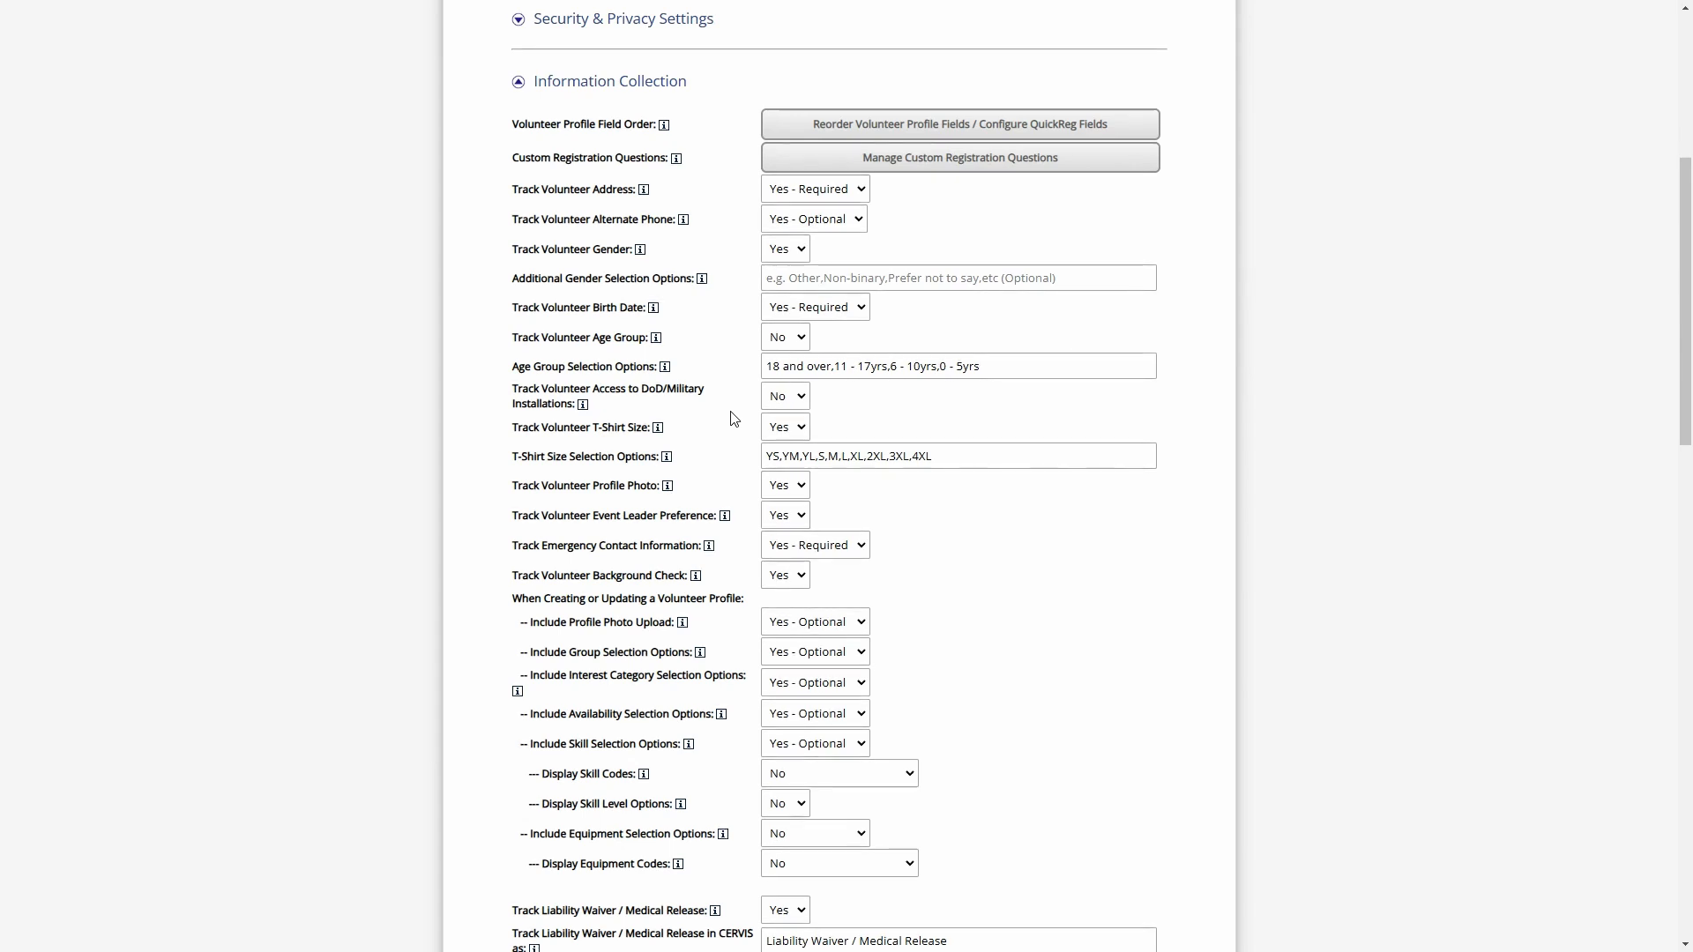
pyautogui.scroll(1, 734, 414)
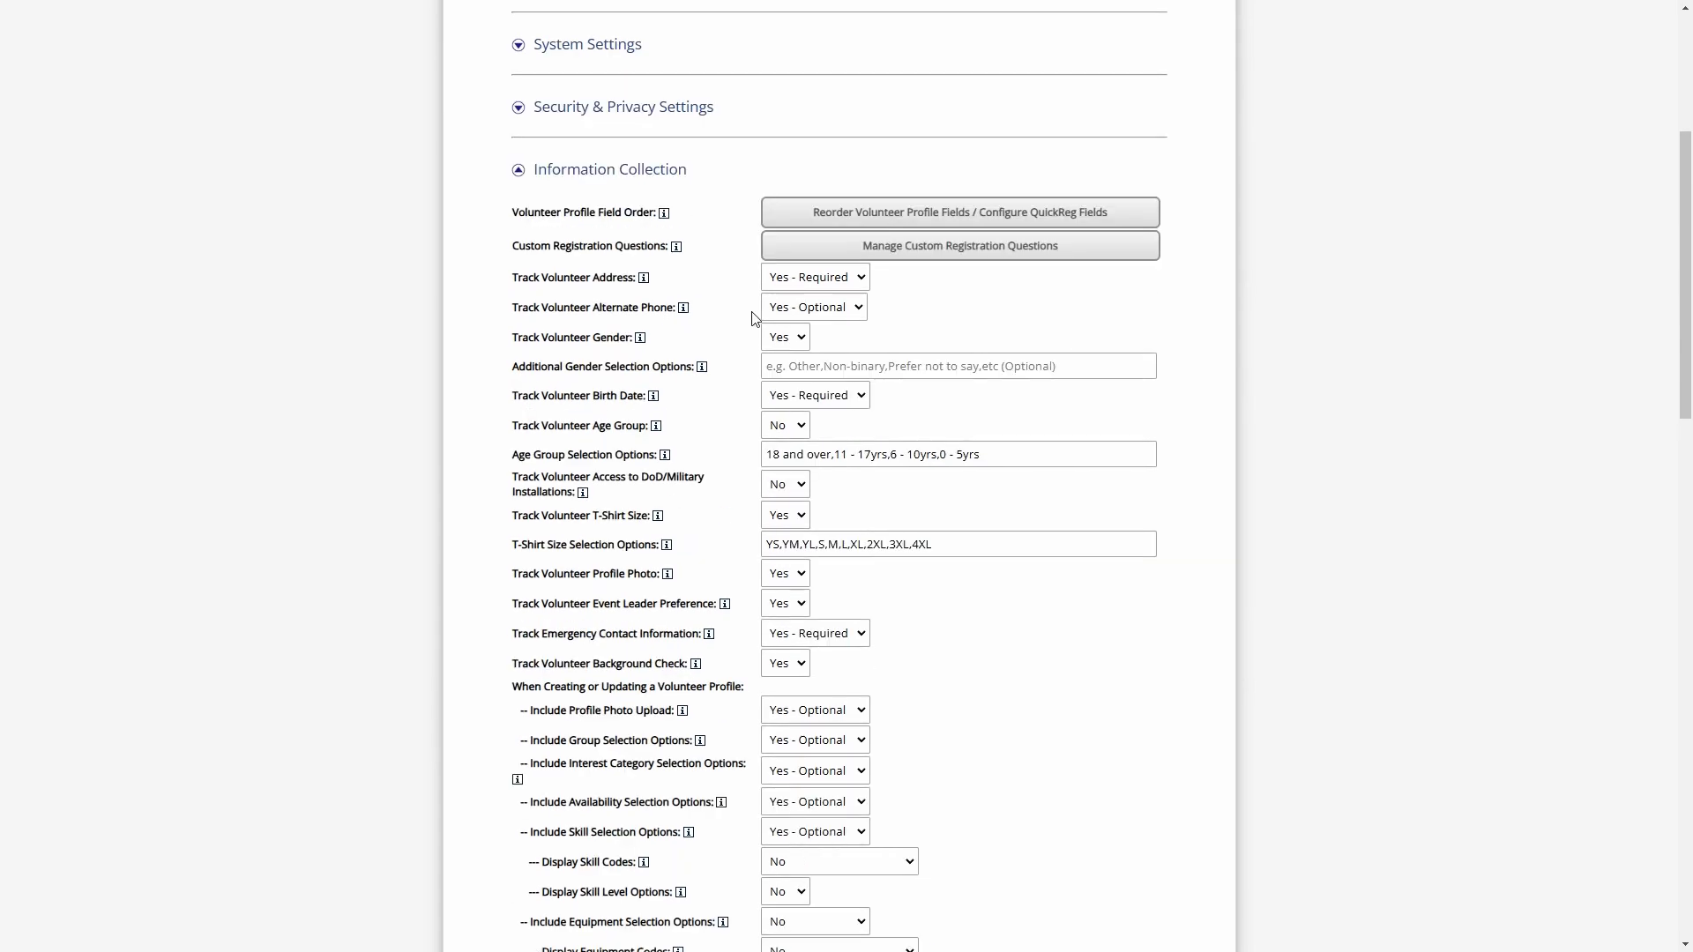
pyautogui.click(801, 366)
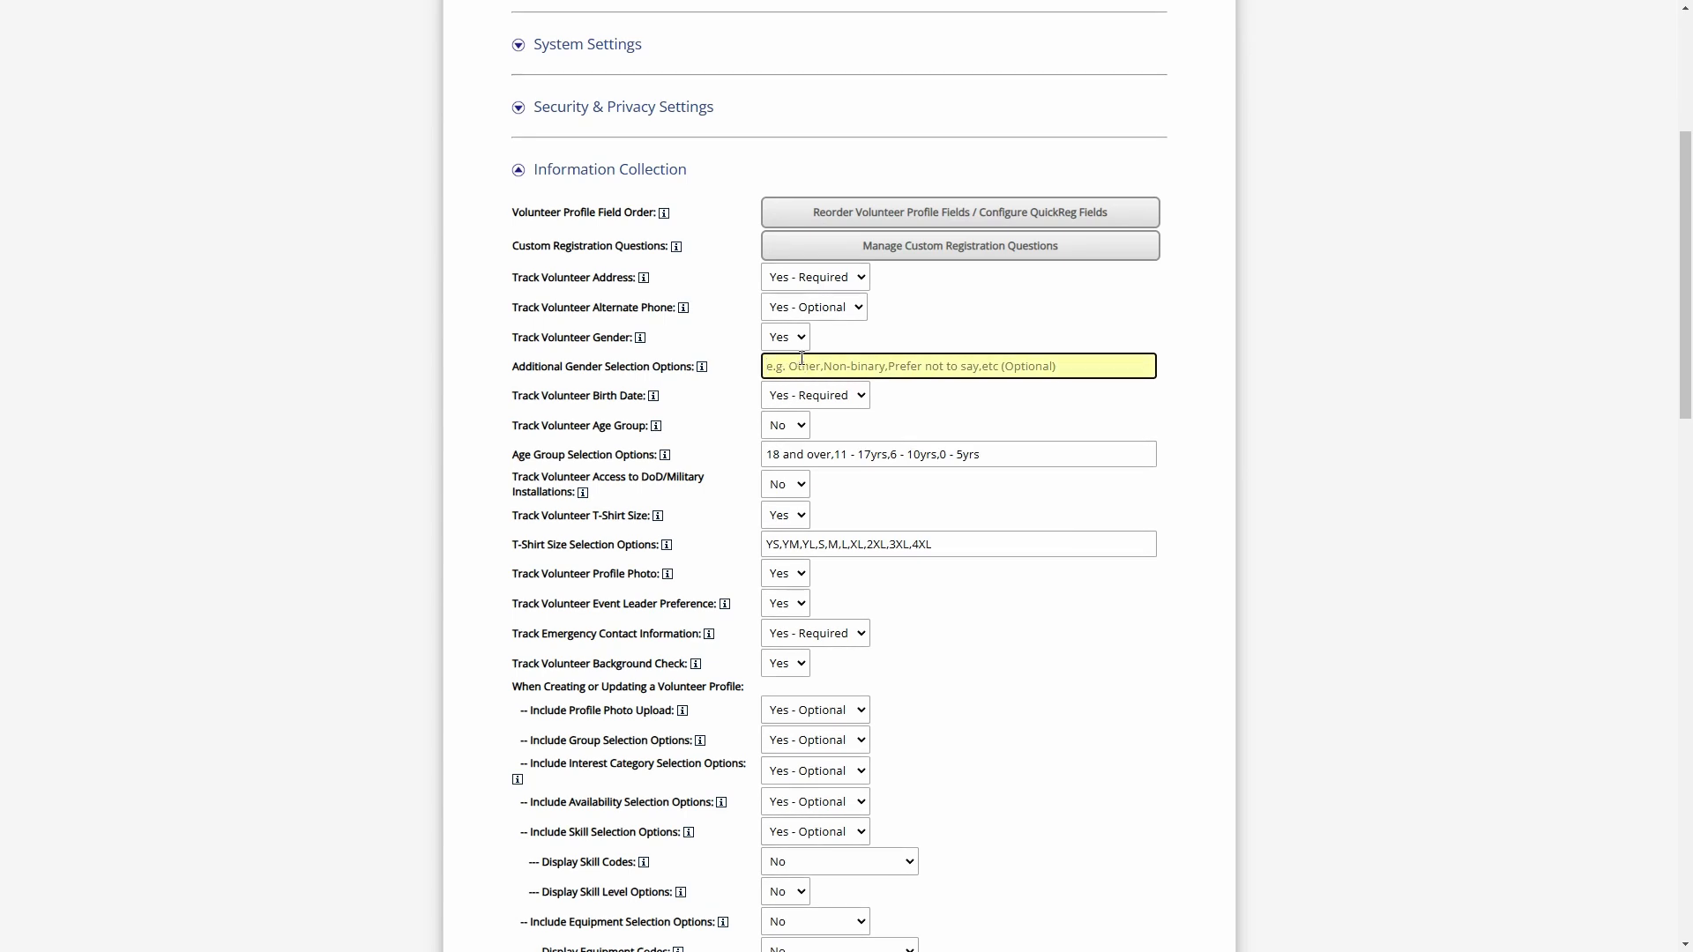
pyautogui.moveTo(525, 367); pyautogui.dragTo(670, 367)
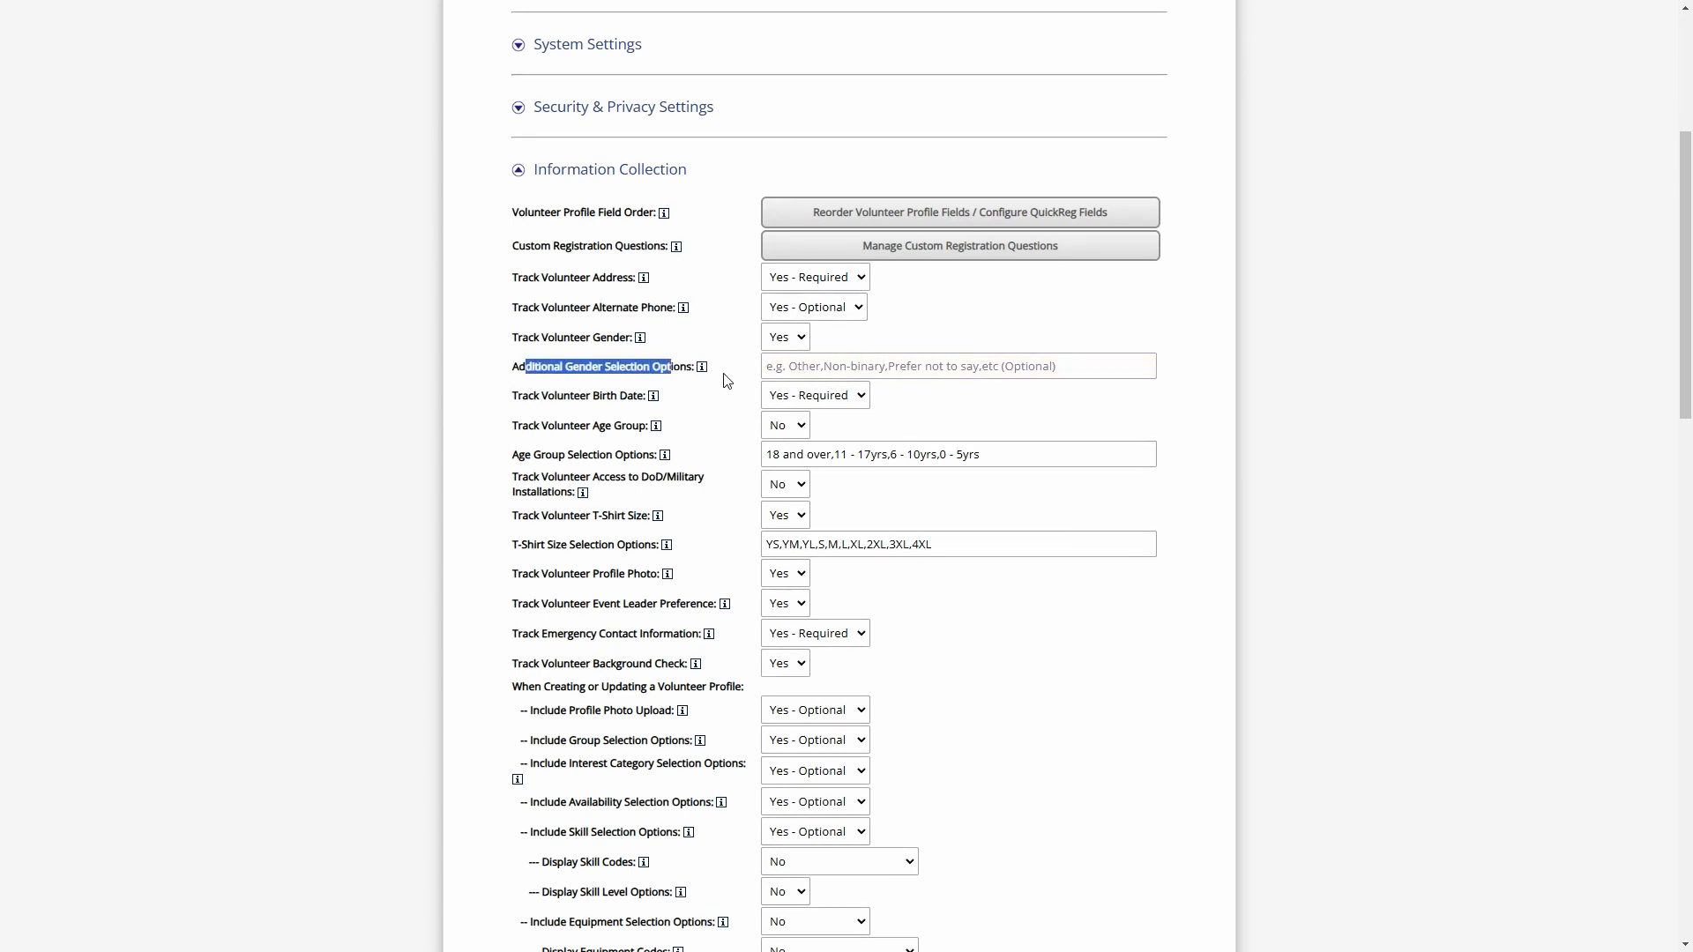
pyautogui.click(808, 366)
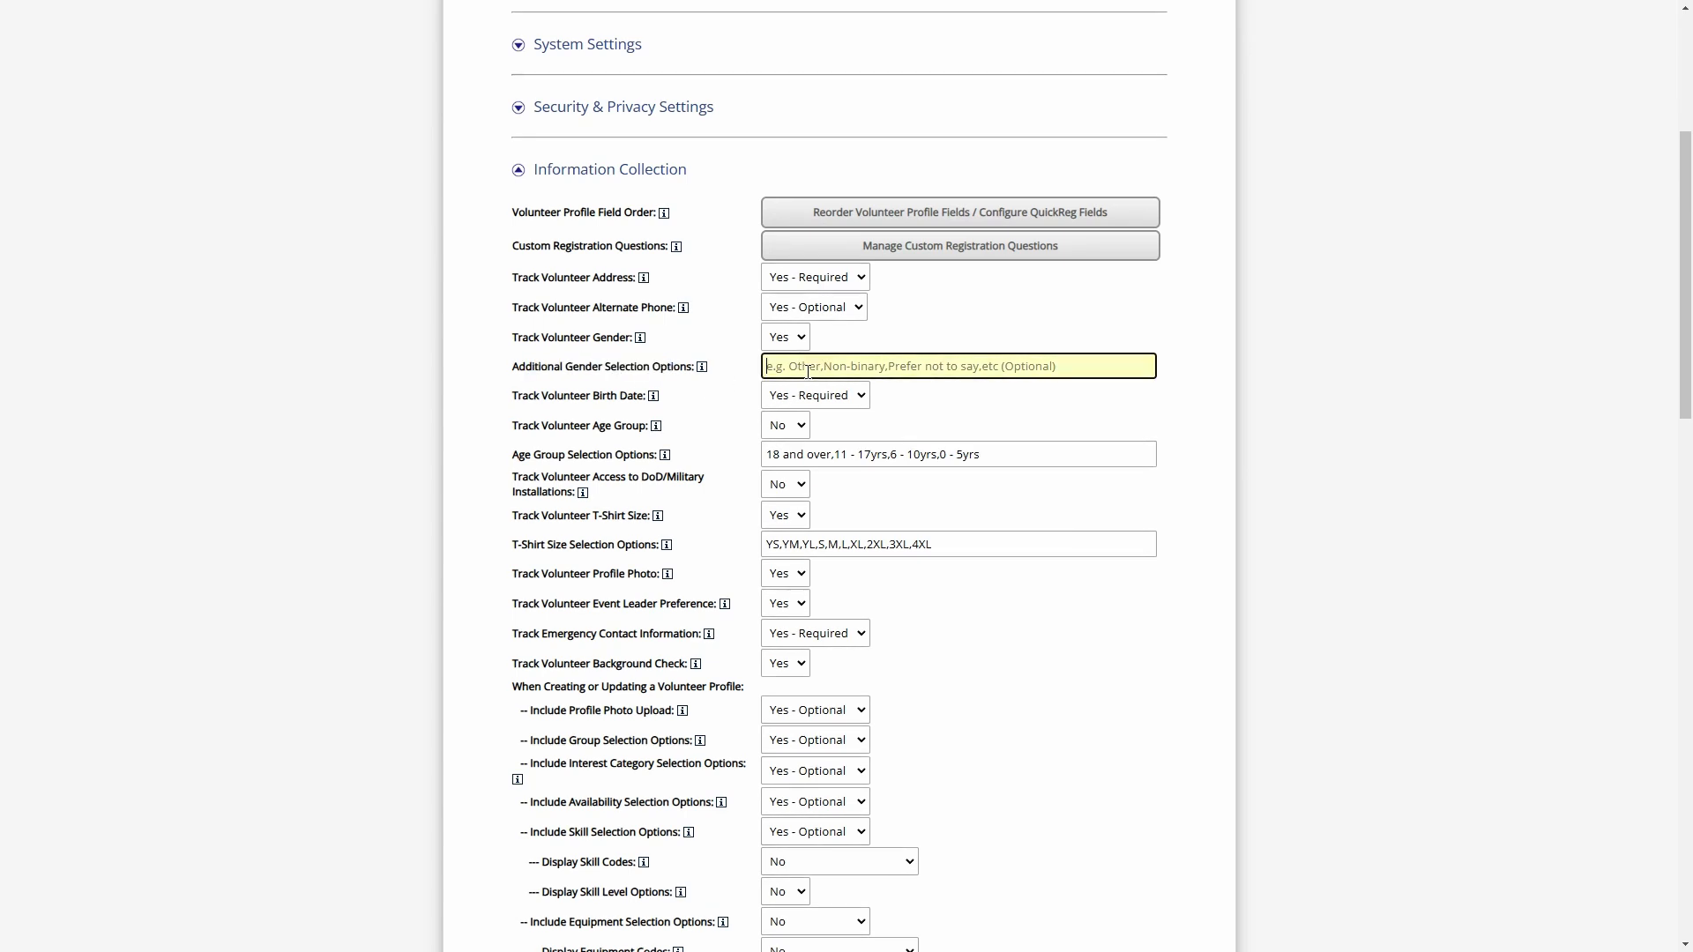
# Try adding a 60+ option to the age group selection options, then delete it again
pyautogui.click(838, 452)
pyautogui.moveTo(1014, 454); pyautogui.dragTo(745, 459)
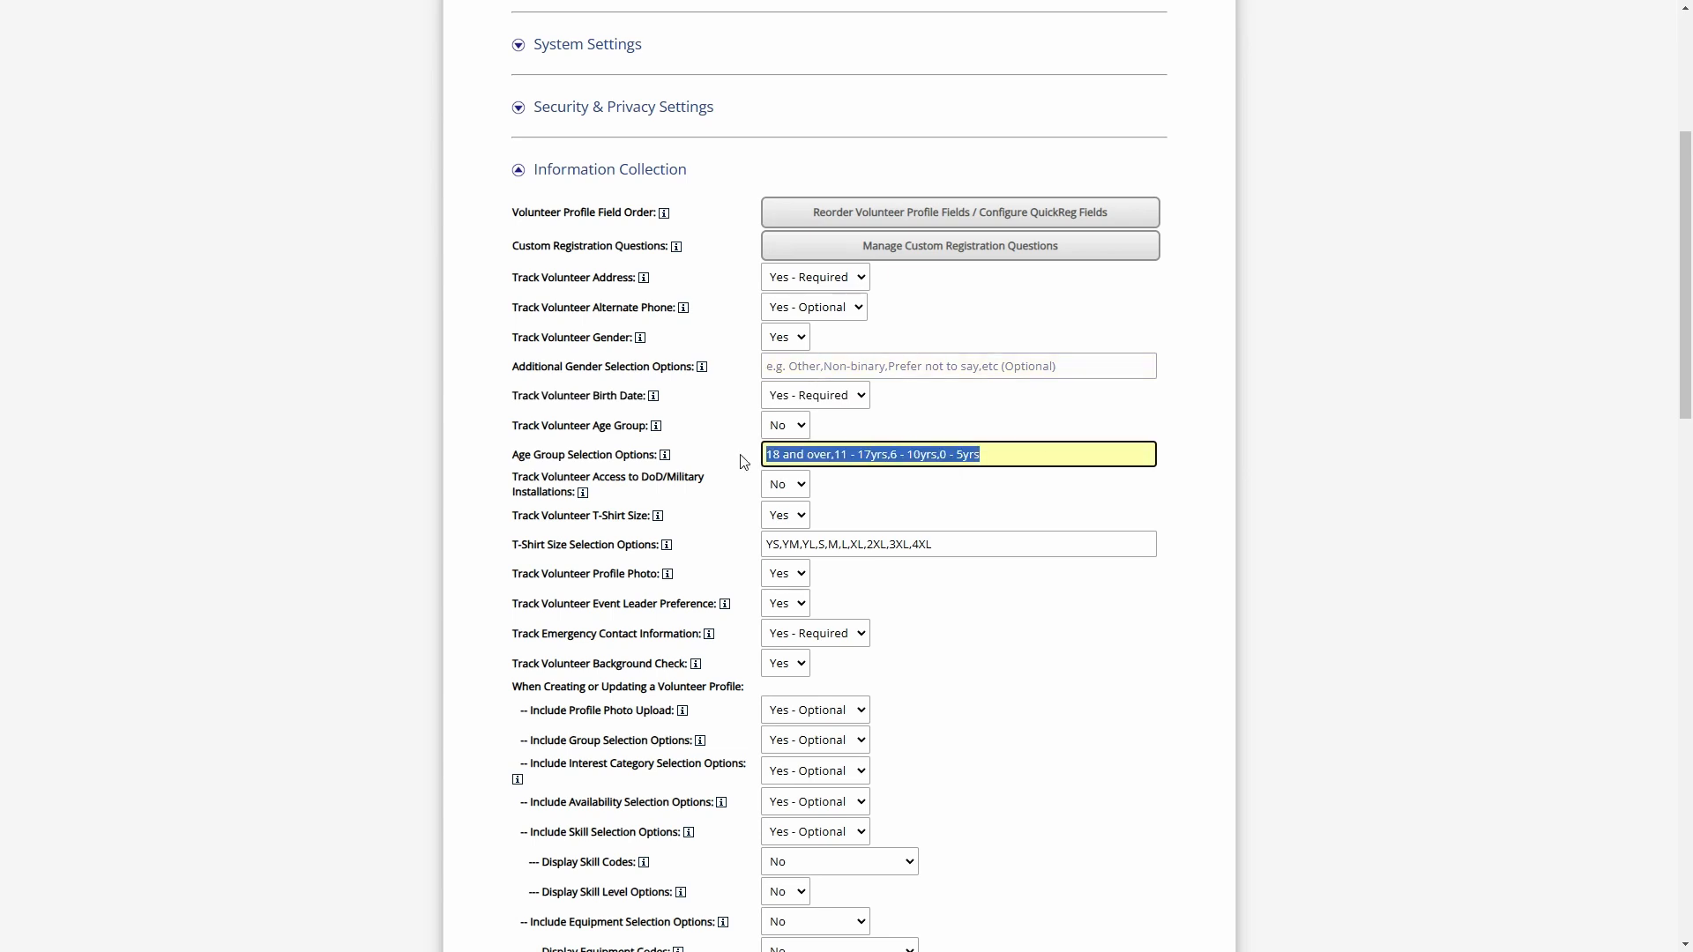
pyautogui.click(995, 455)
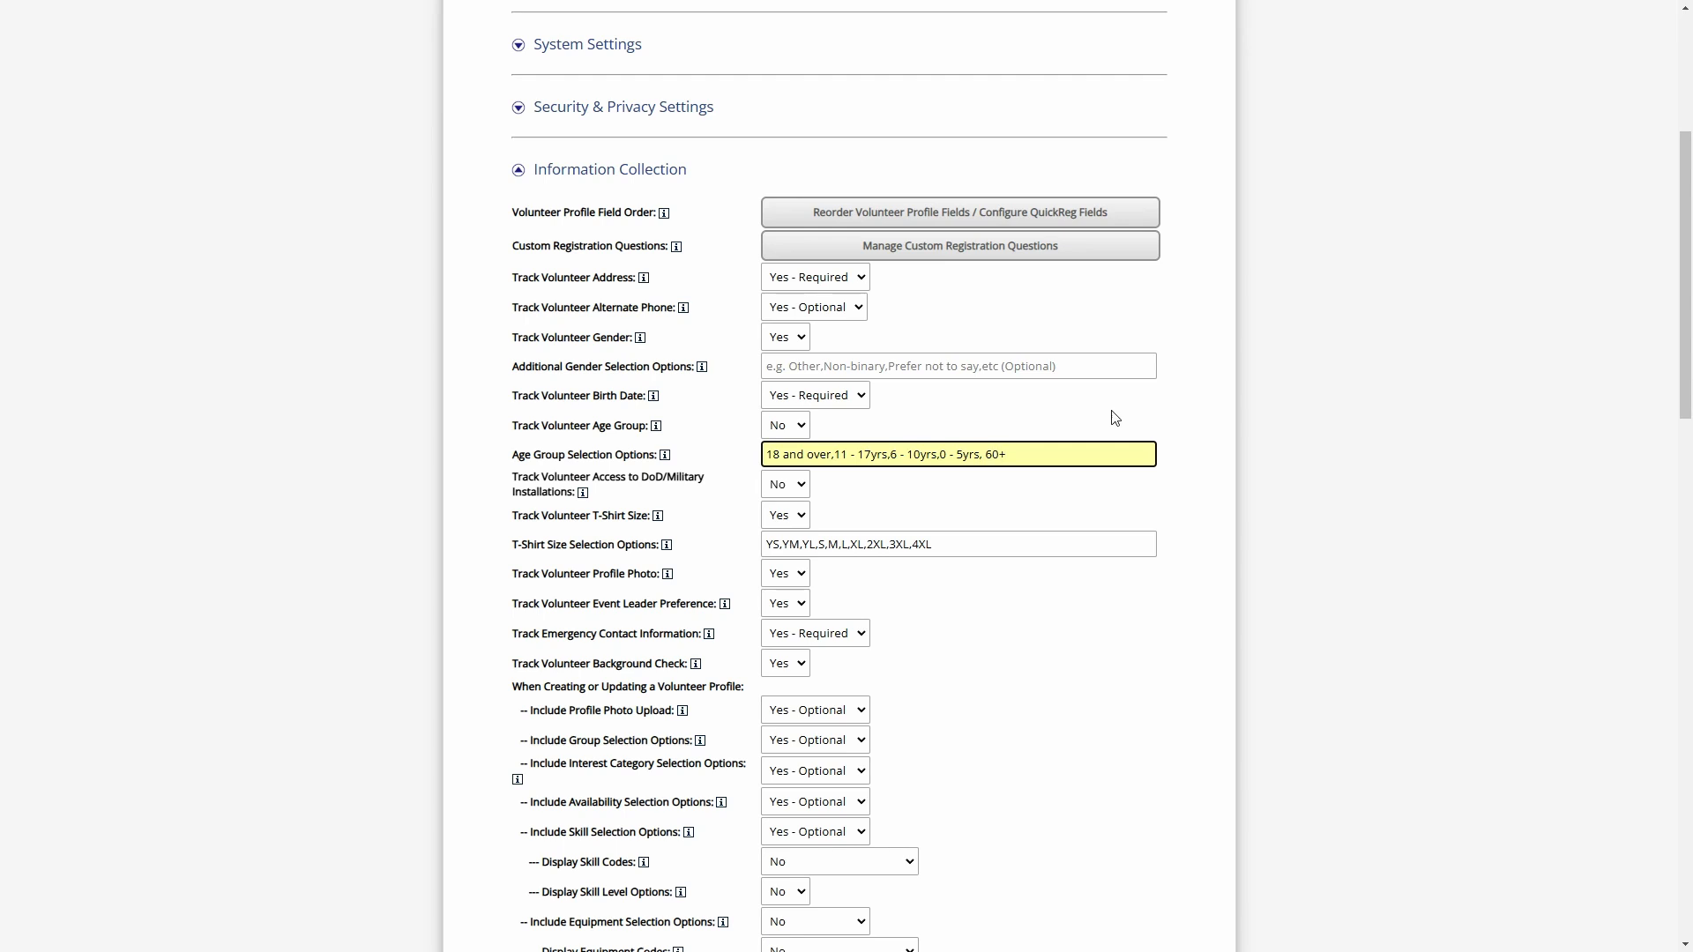
pyautogui.moveTo(1006, 455); pyautogui.dragTo(987, 468)
pyautogui.press('BackSpace')
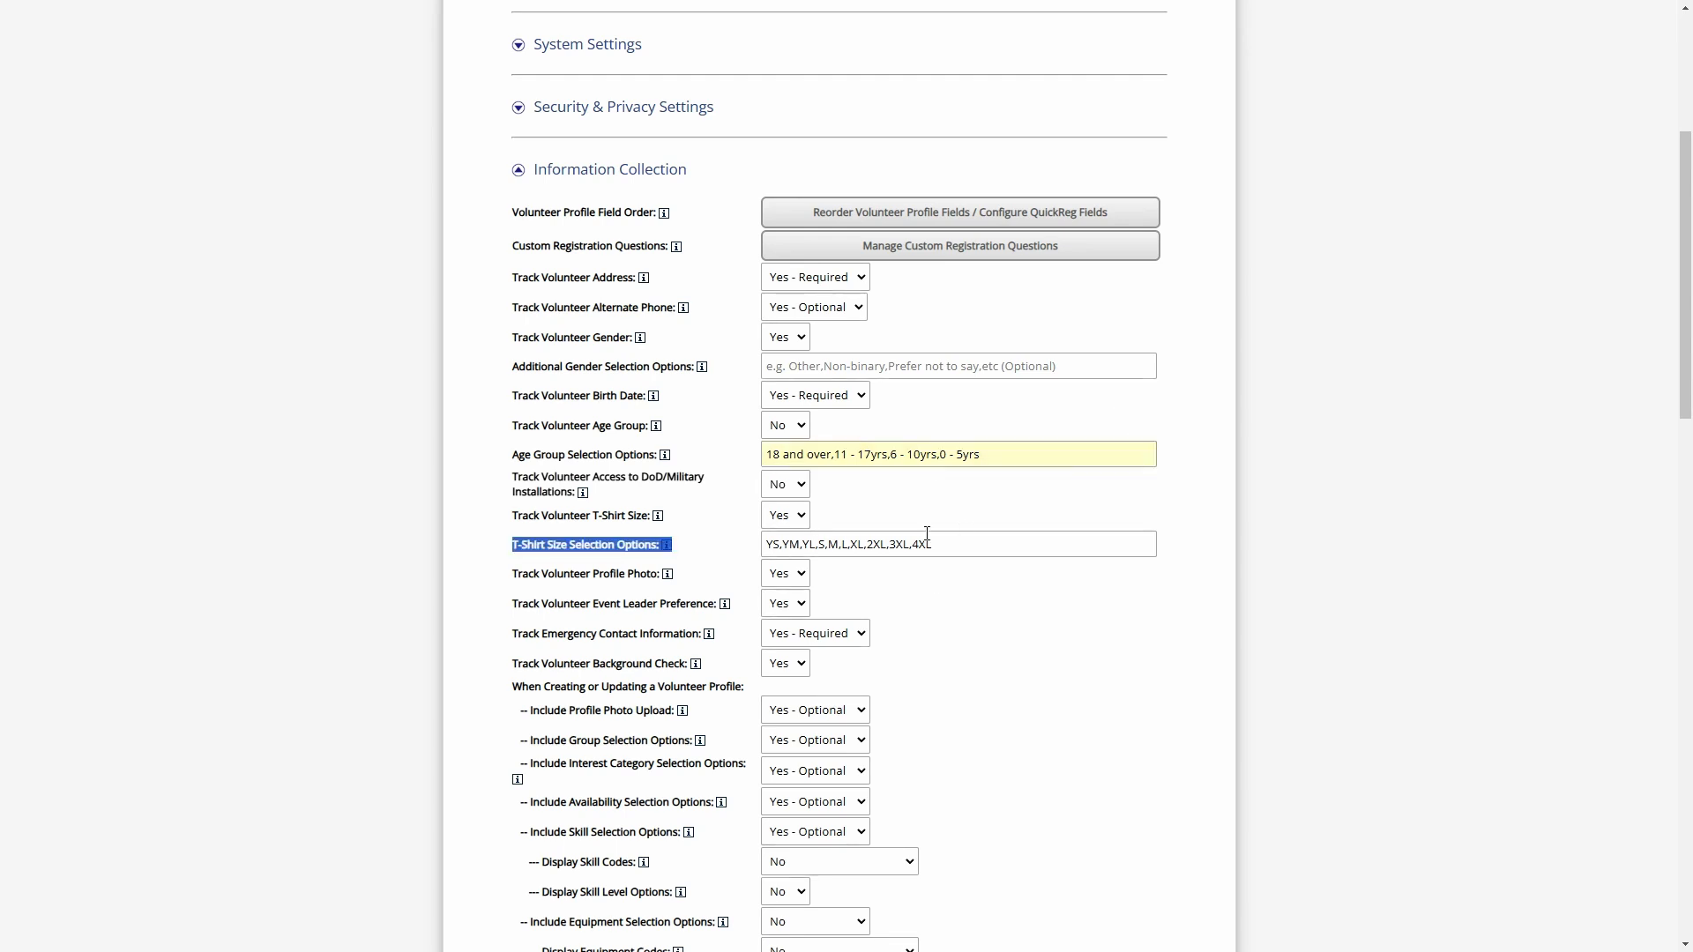
# Remove YS, YM and YL from the T-shirt size selection options and append 5XL
pyautogui.click(975, 544)
pyautogui.moveTo(975, 544); pyautogui.dragTo(764, 546)
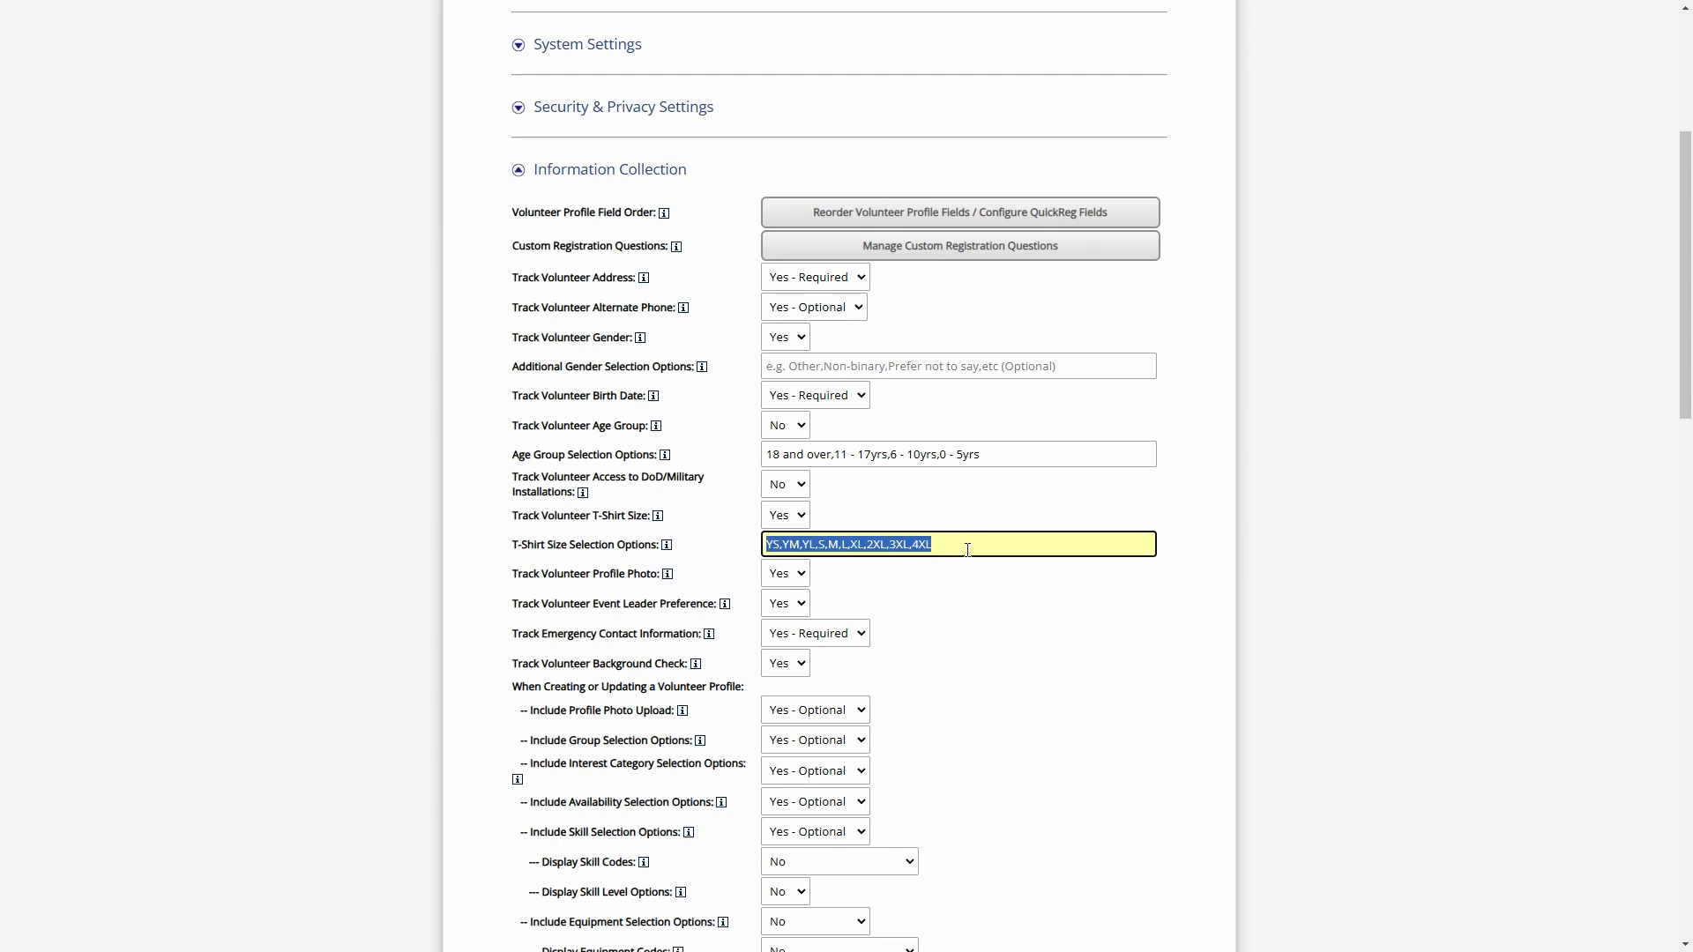
pyautogui.click(554, 544)
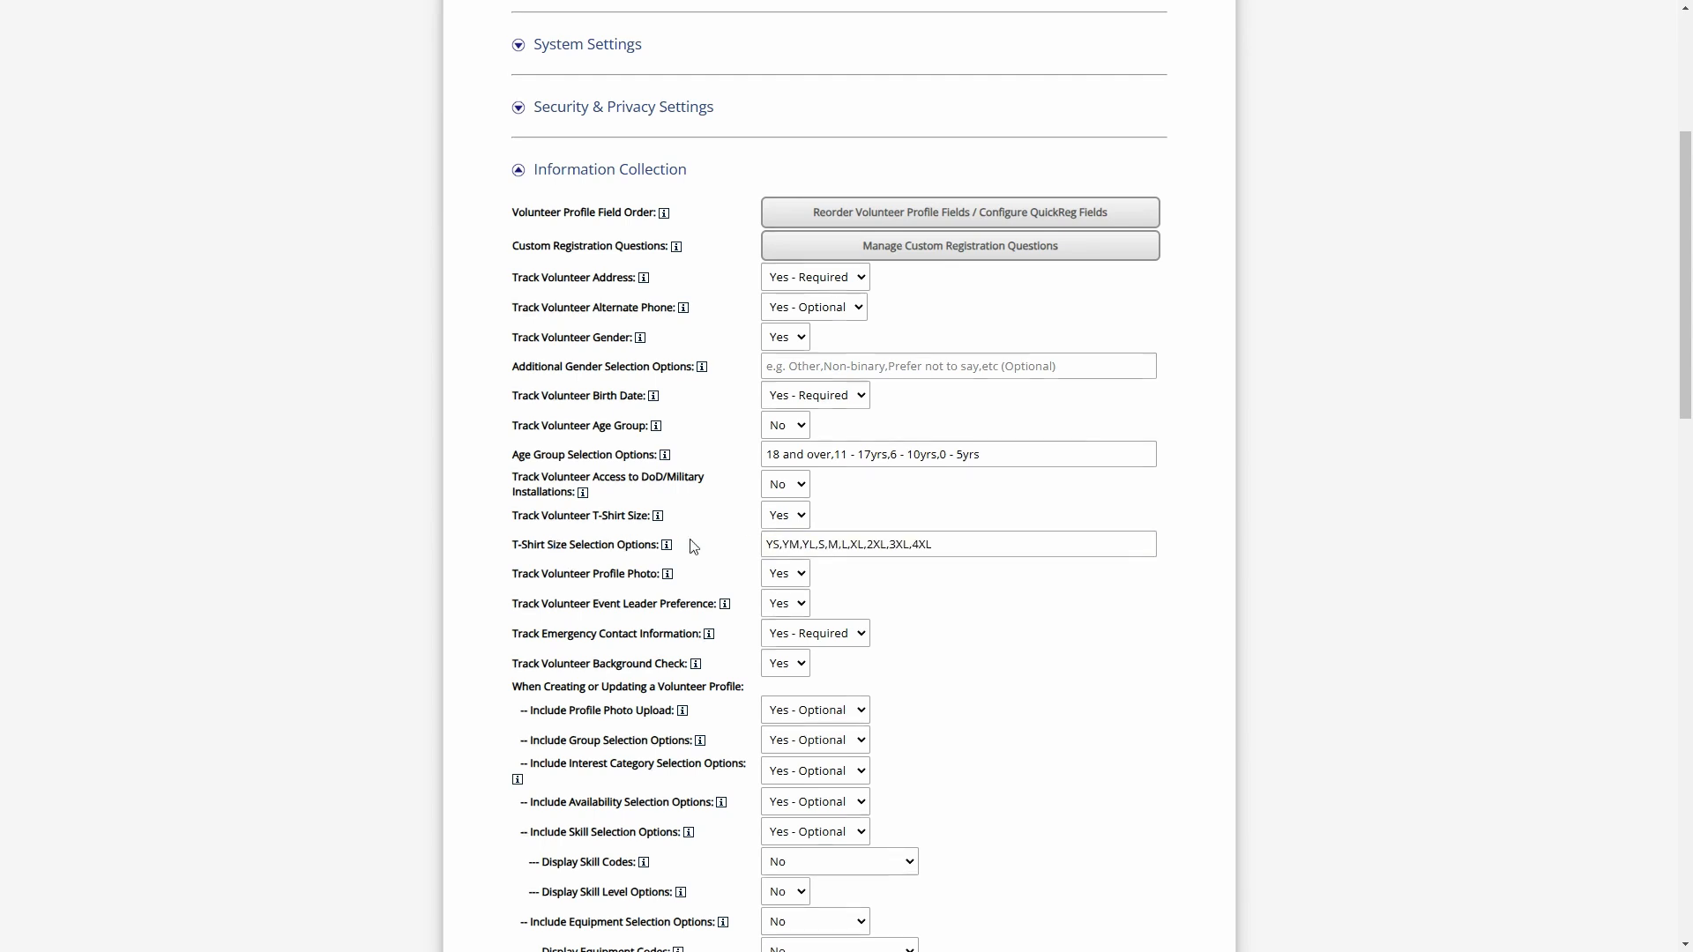
pyautogui.click(815, 545)
pyautogui.moveTo(814, 547); pyautogui.dragTo(763, 549)
pyautogui.click(842, 547)
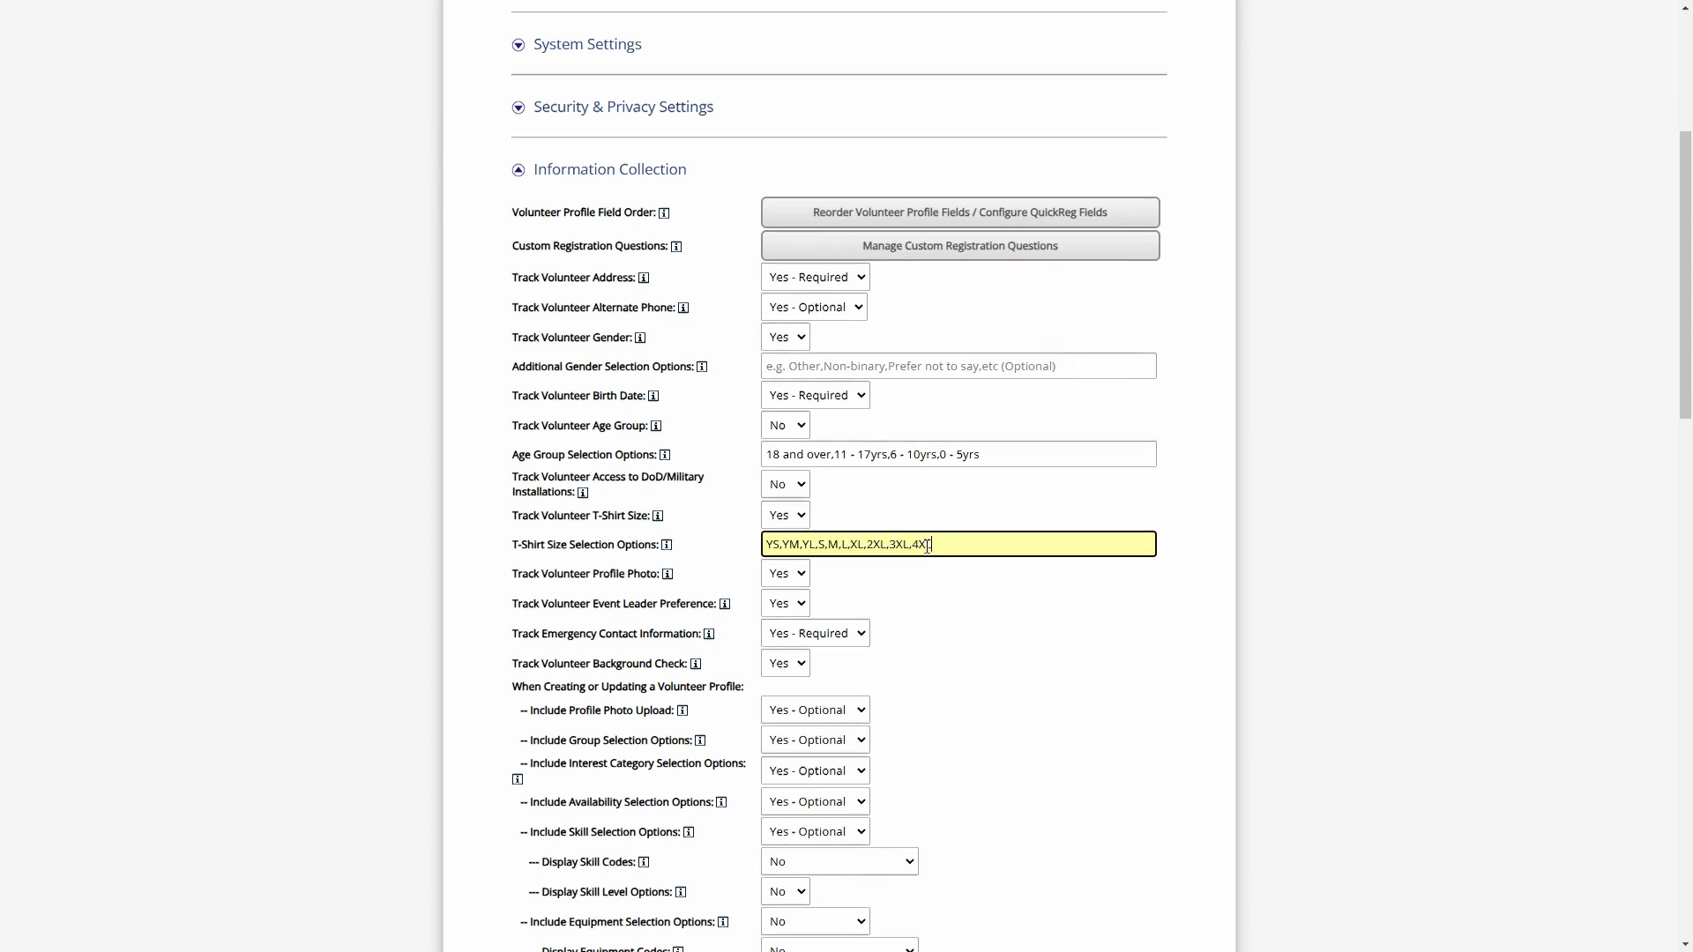
pyautogui.moveTo(822, 544); pyautogui.dragTo(754, 545)
pyautogui.press('BackSpace')
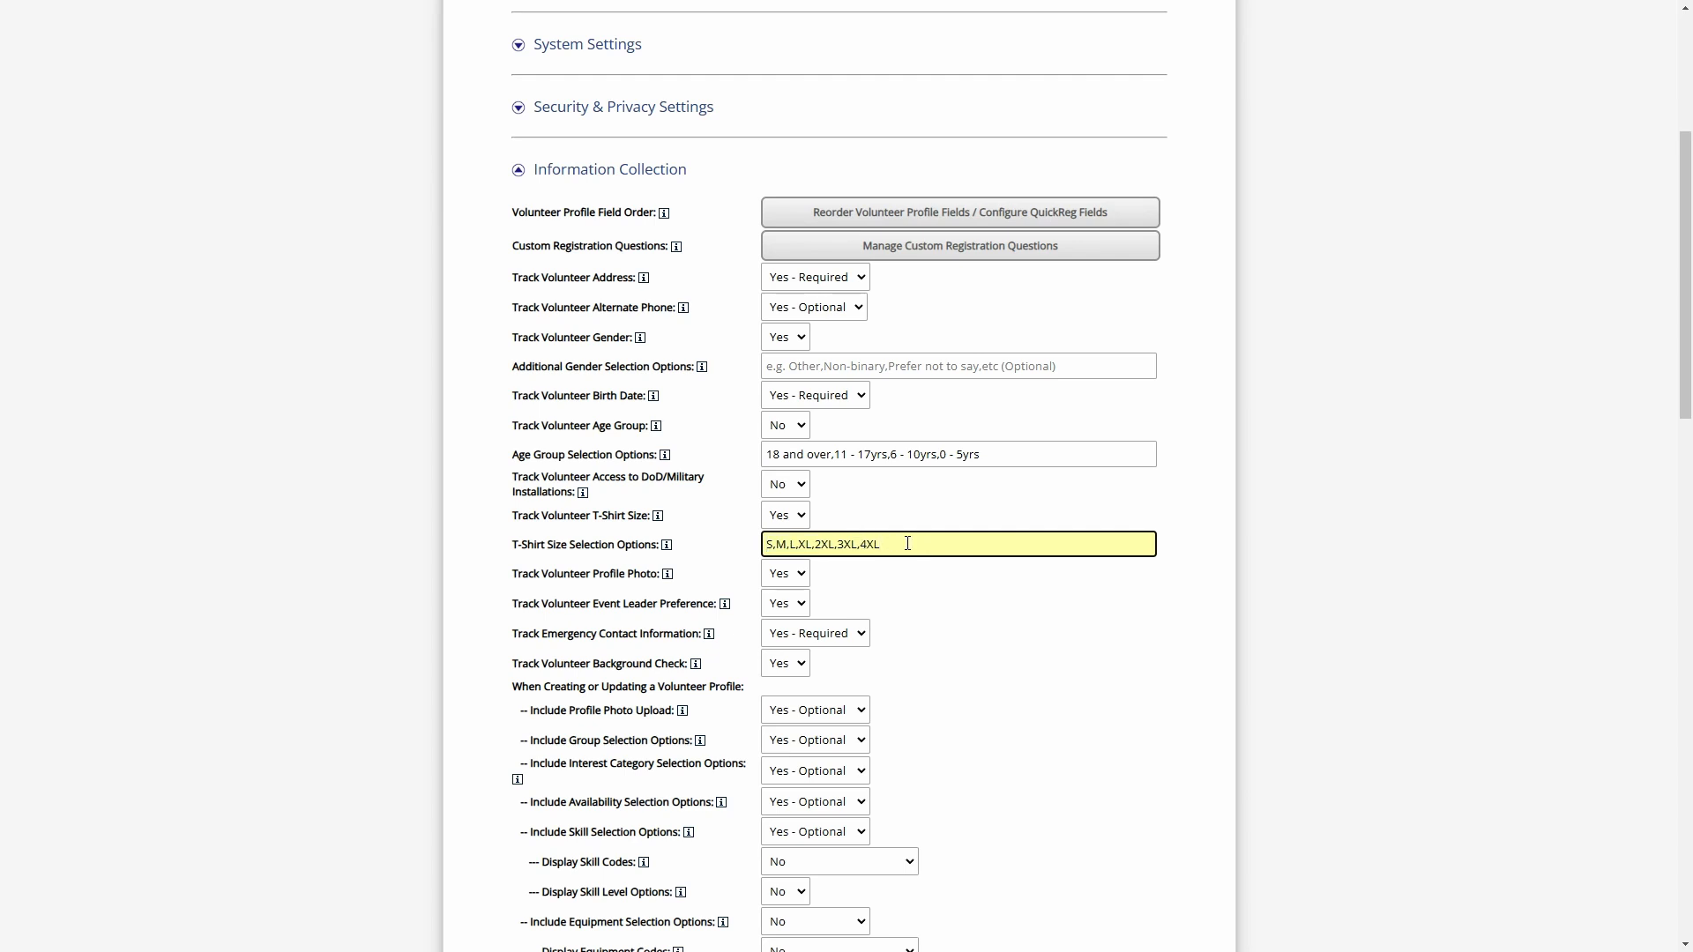
pyautogui.write(',5XL')
pyautogui.click(1026, 361)
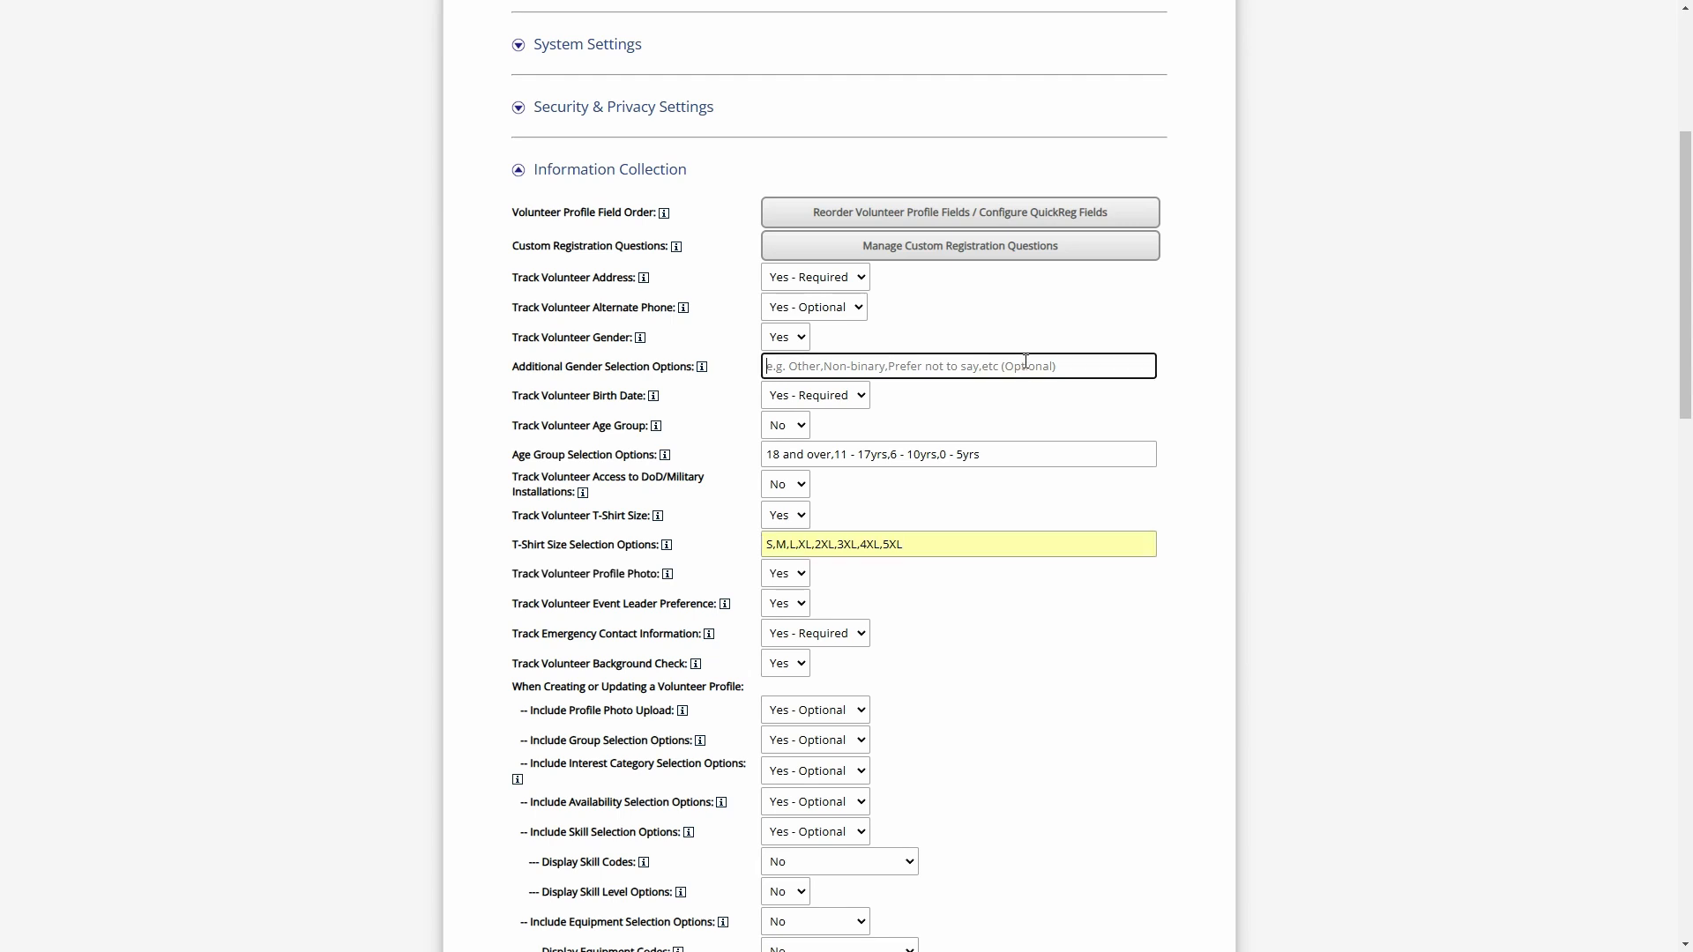
pyautogui.click(1010, 537)
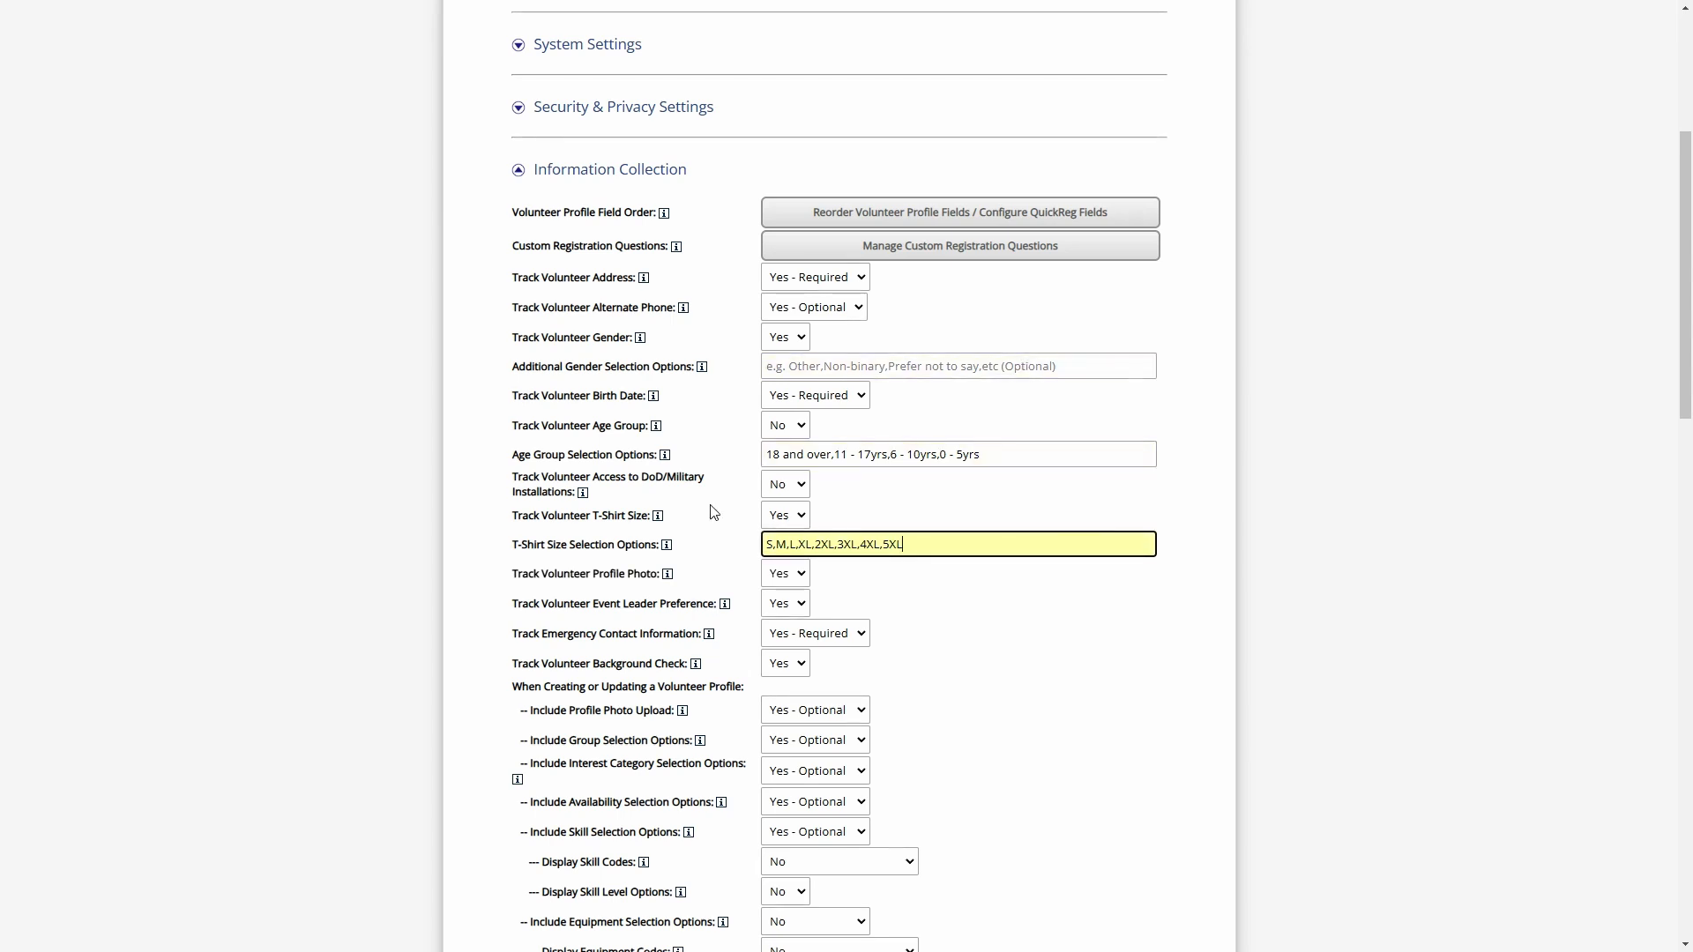
# Review the remaining profile field settings down to the liability waiver and terms options
pyautogui.scroll(-1, 739, 436)
pyautogui.scroll(-1, 721, 143)
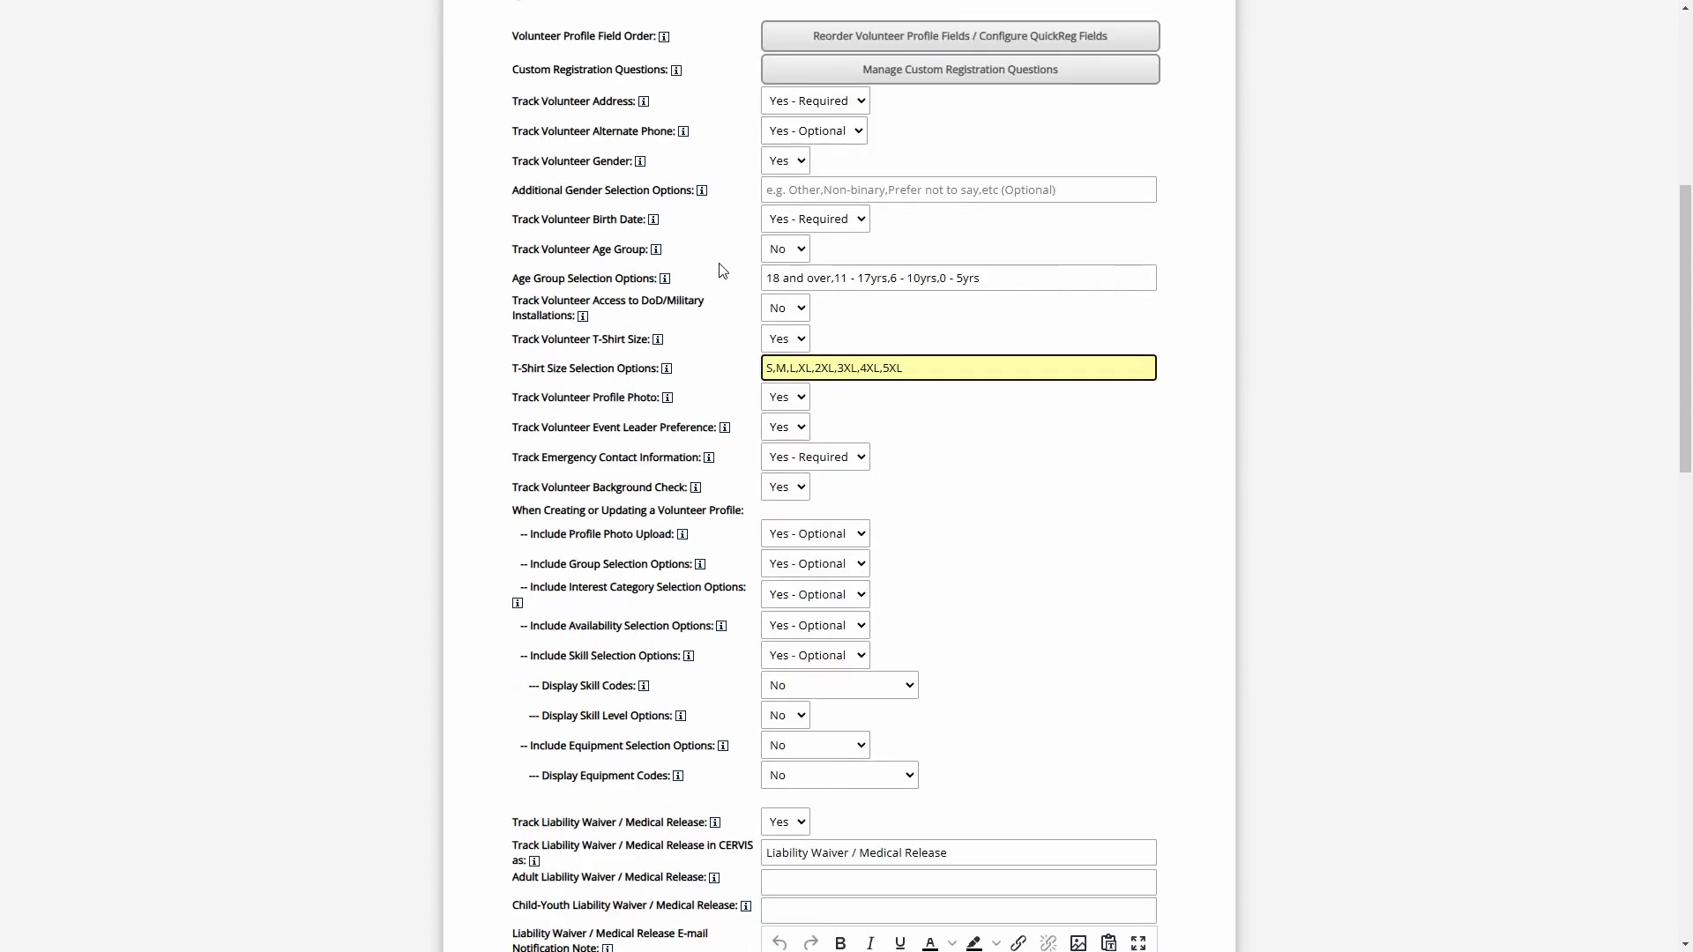
pyautogui.click(715, 405)
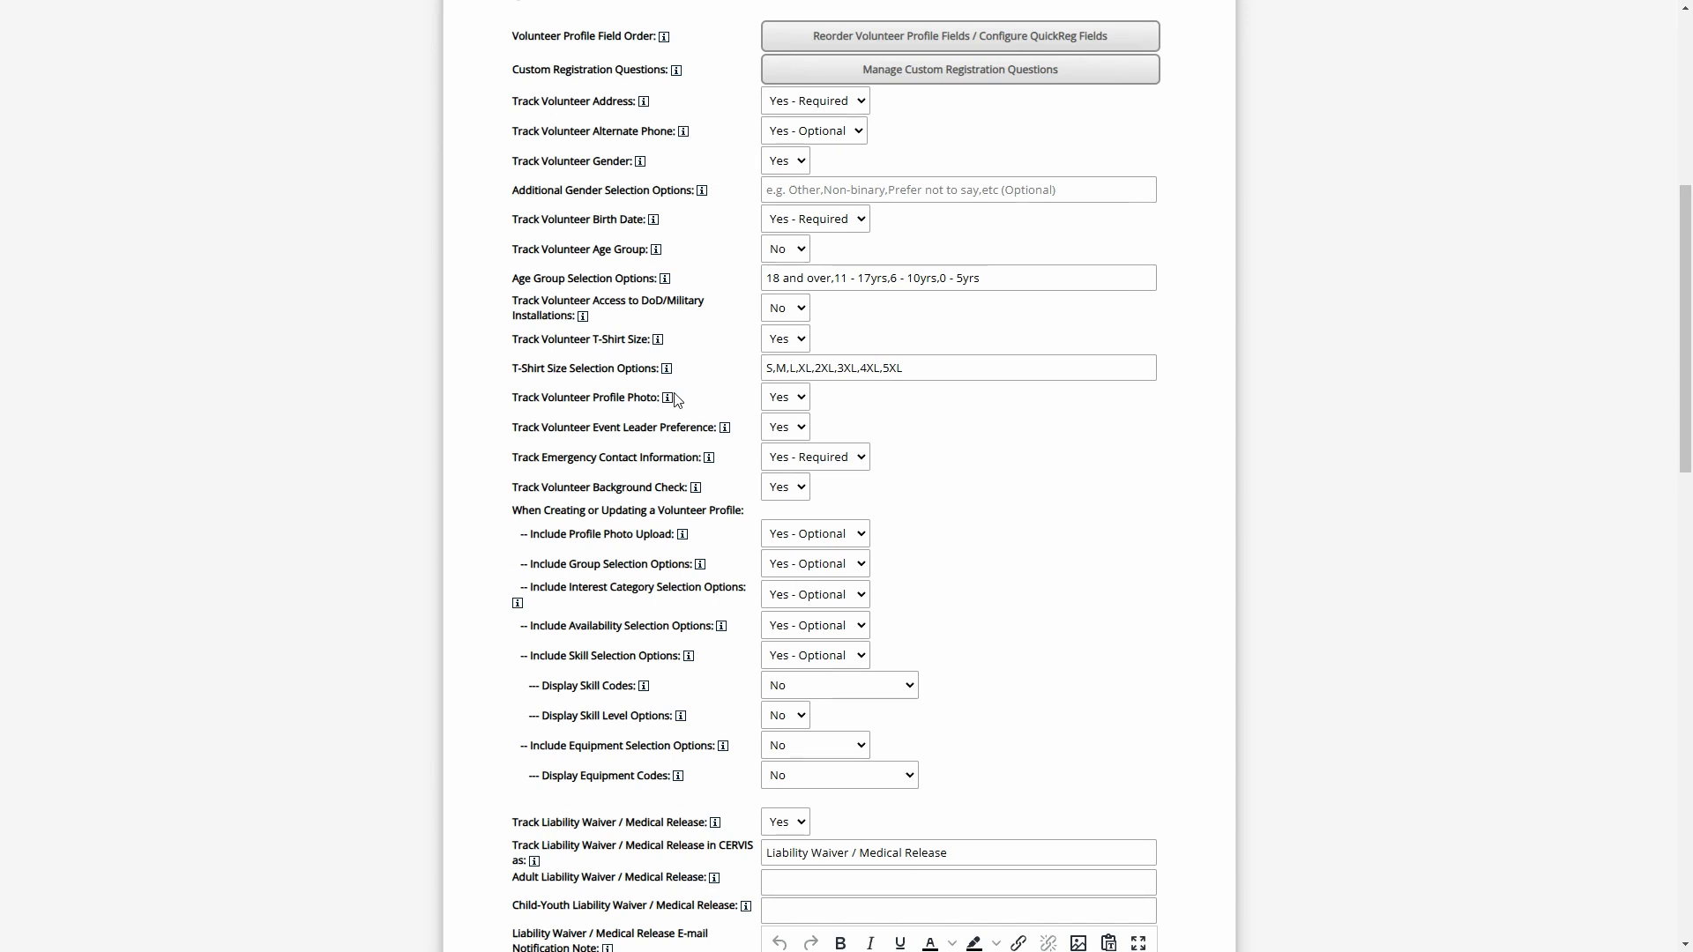
pyautogui.moveTo(670, 407)
pyautogui.moveTo(725, 429)
pyautogui.scroll(1, 740, 401)
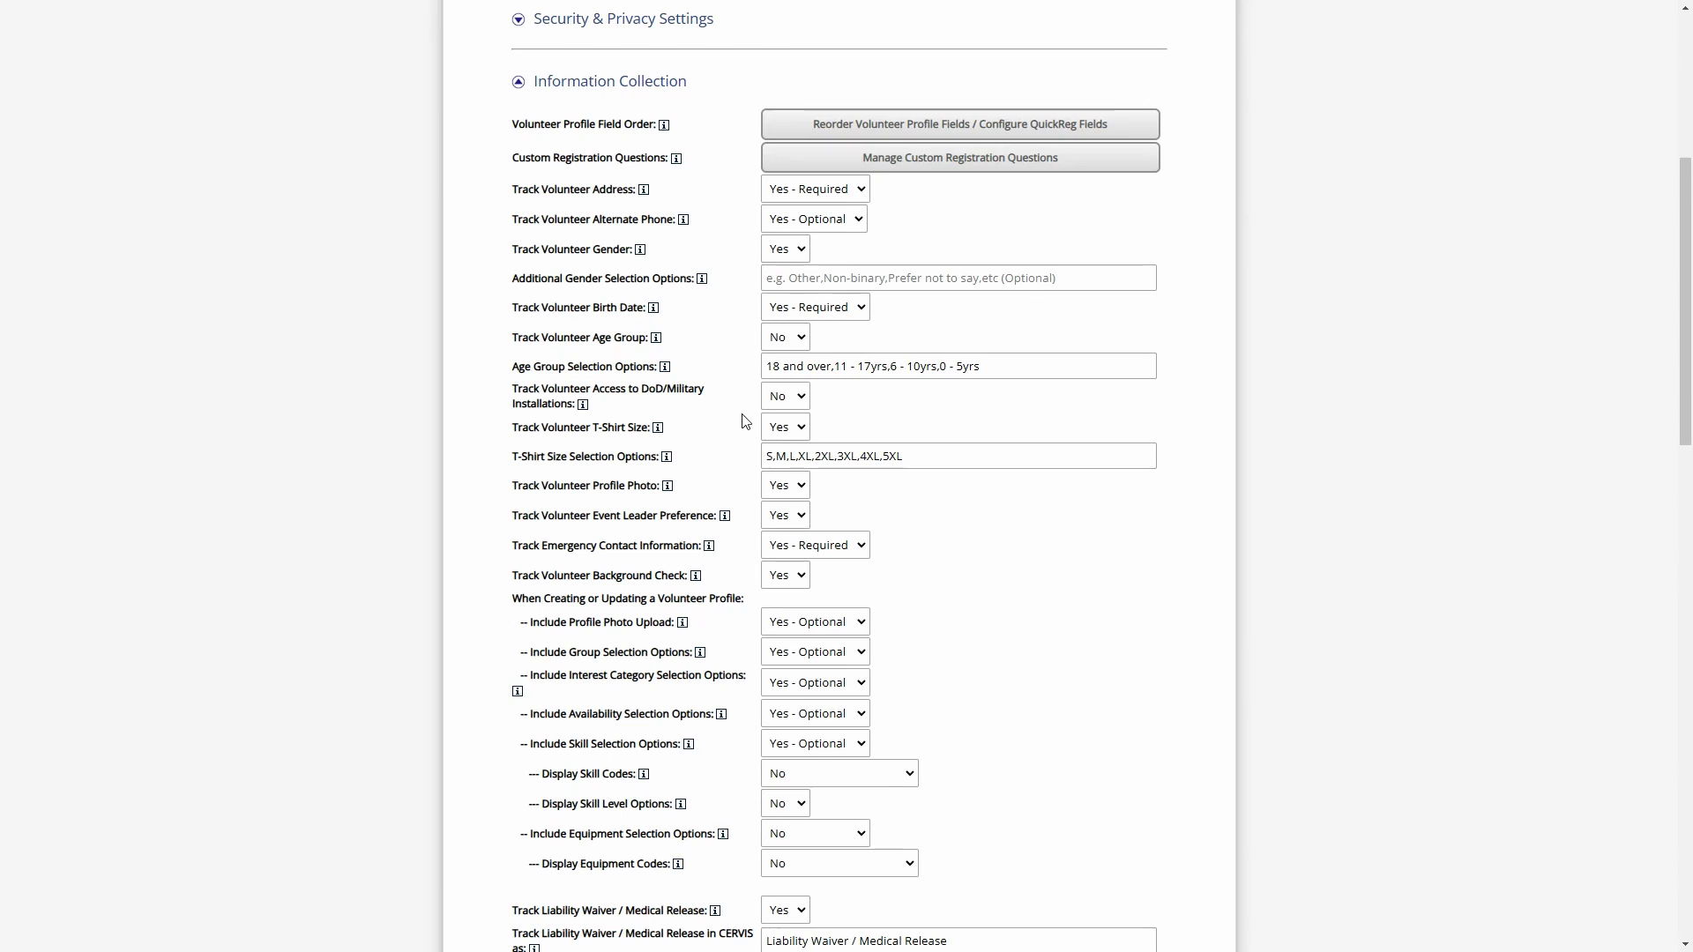
pyautogui.scroll(-1, 748, 421)
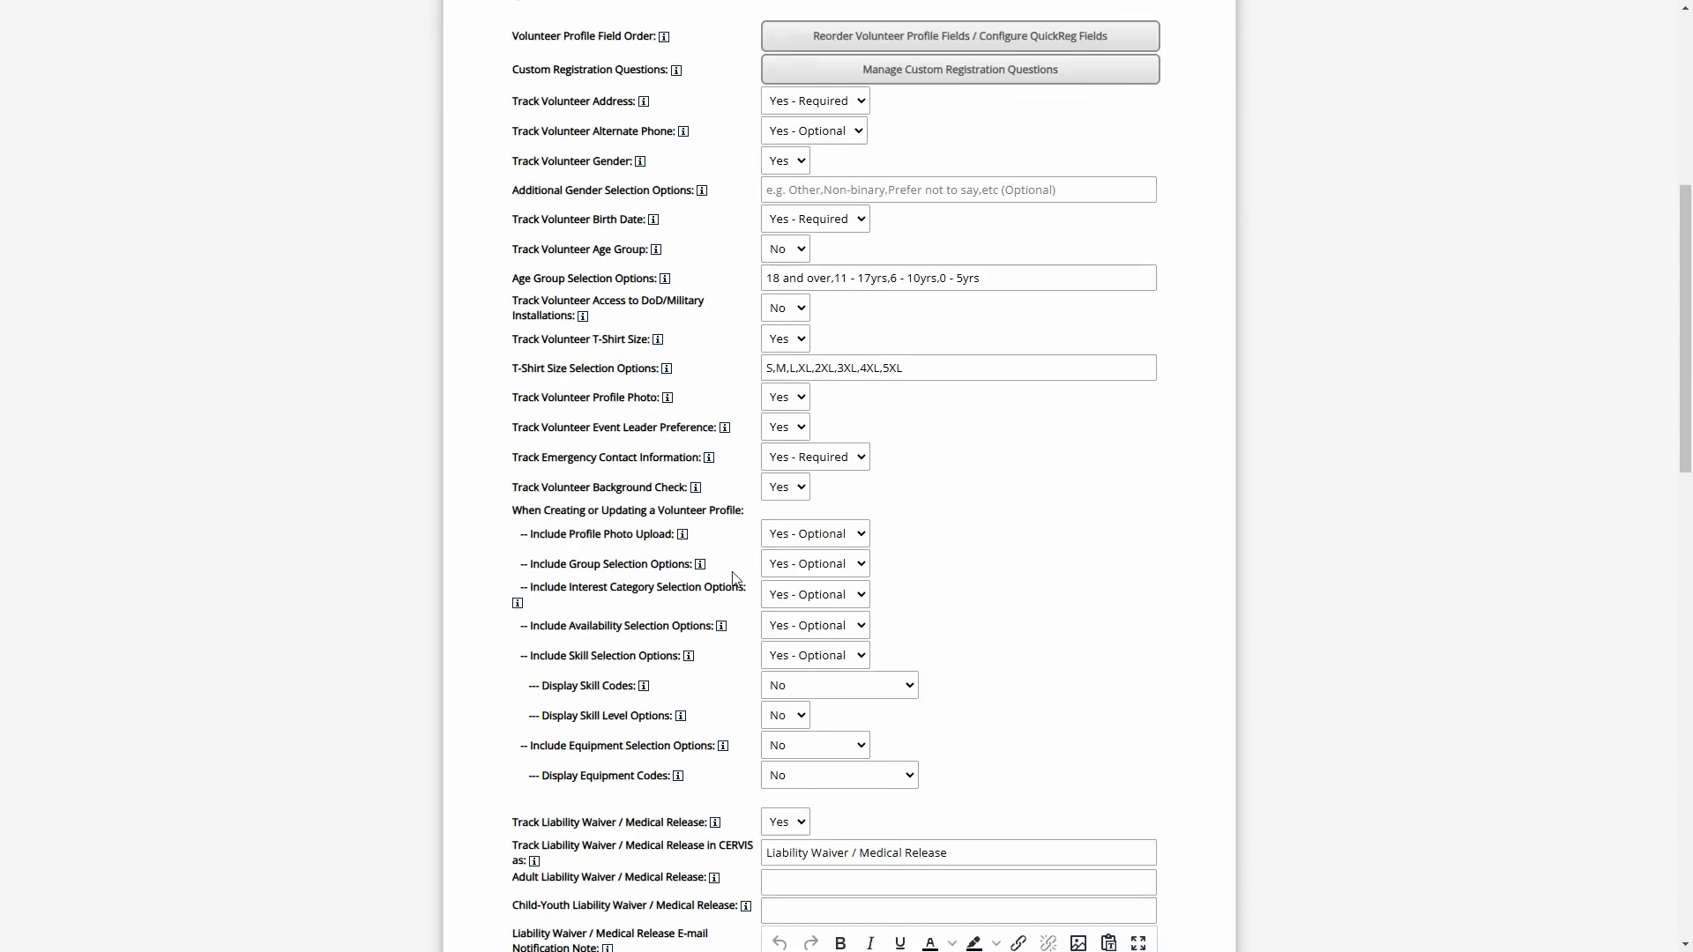
pyautogui.scroll(-7, 721, 715)
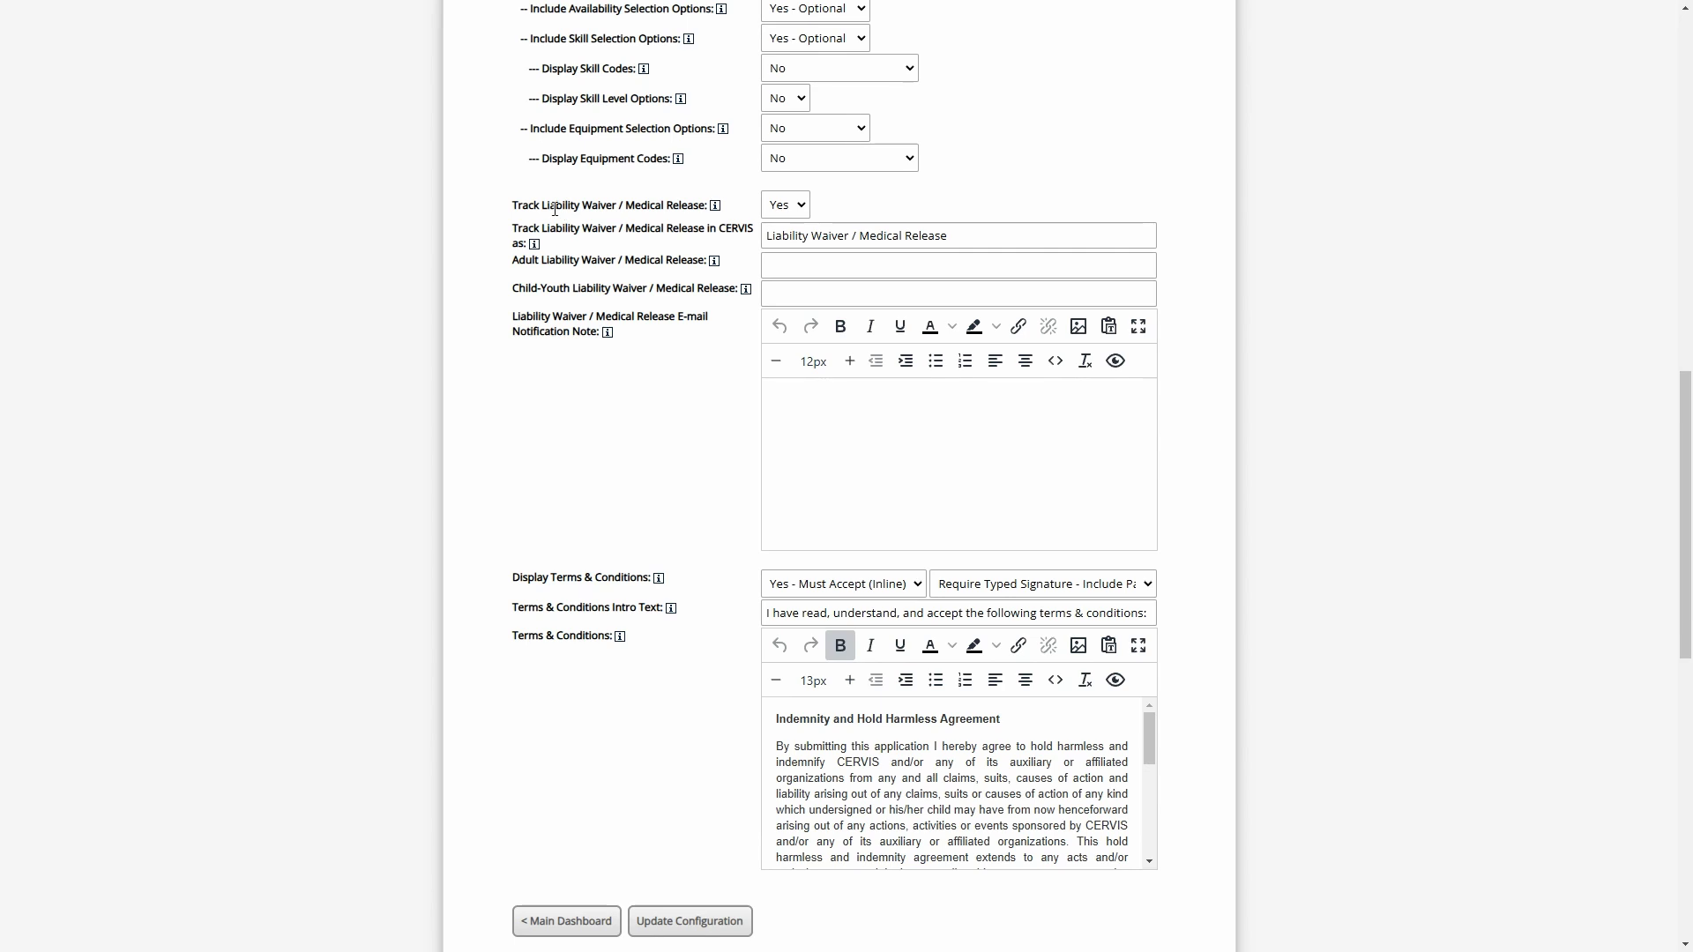
pyautogui.moveTo(542, 206); pyautogui.dragTo(691, 212)
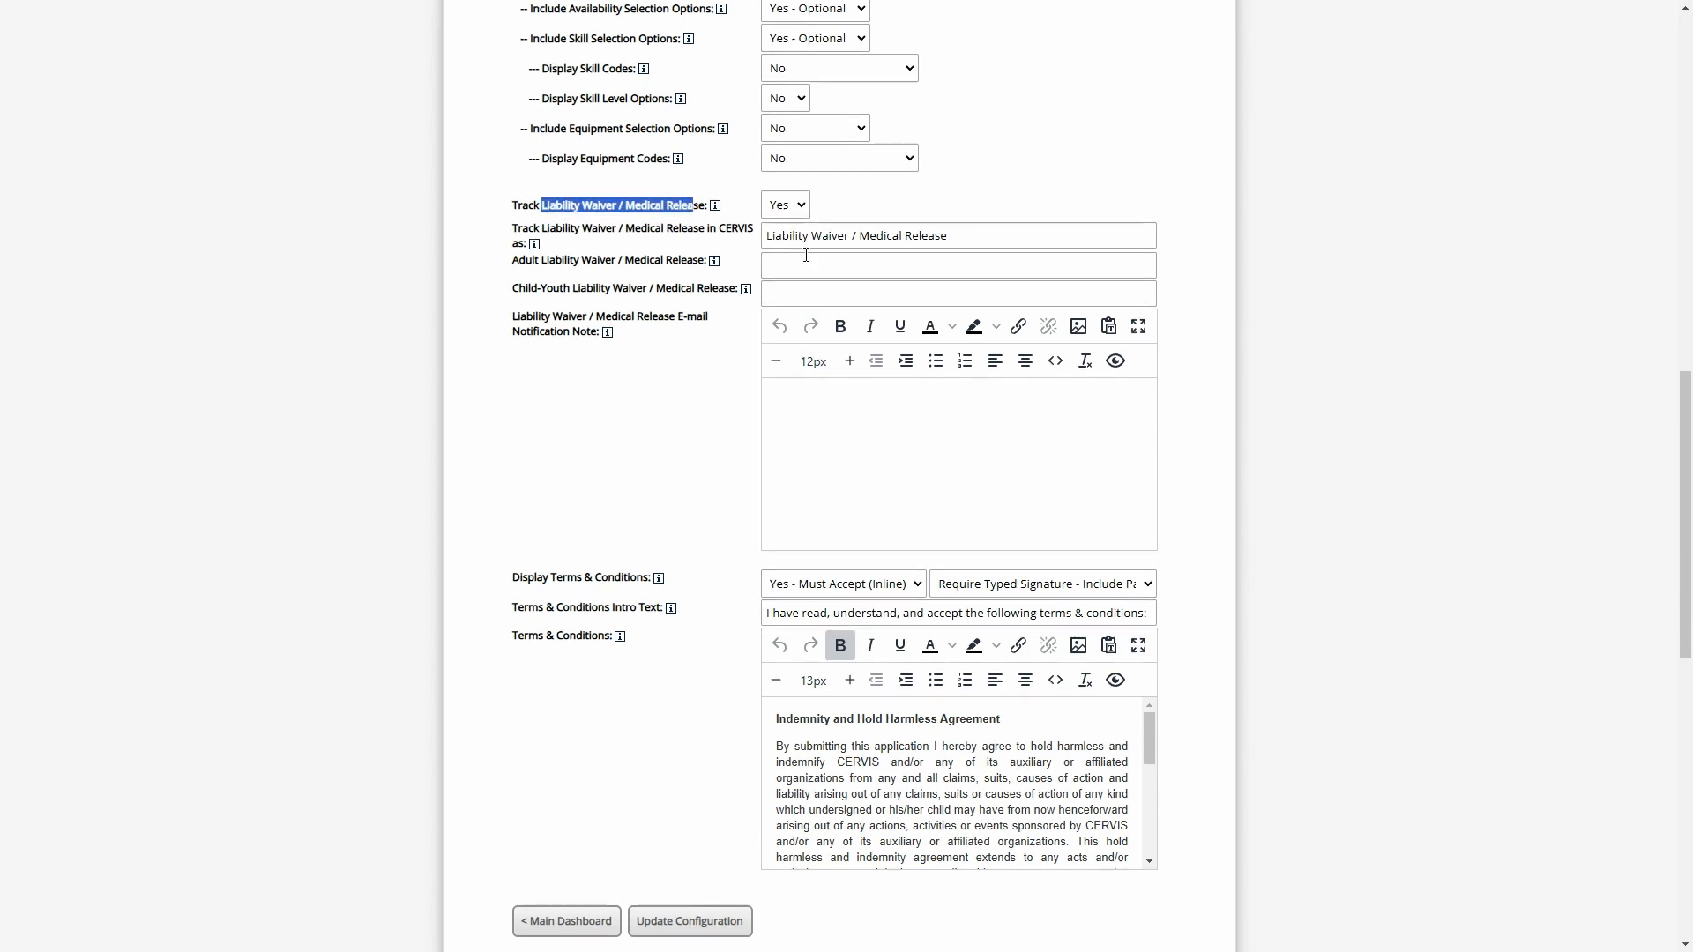
# Append " (Paper)" to the name under which the liability waiver / medical release is tracked
pyautogui.click(574, 580)
pyautogui.moveTo(543, 577); pyautogui.dragTo(643, 577)
pyautogui.click(646, 575)
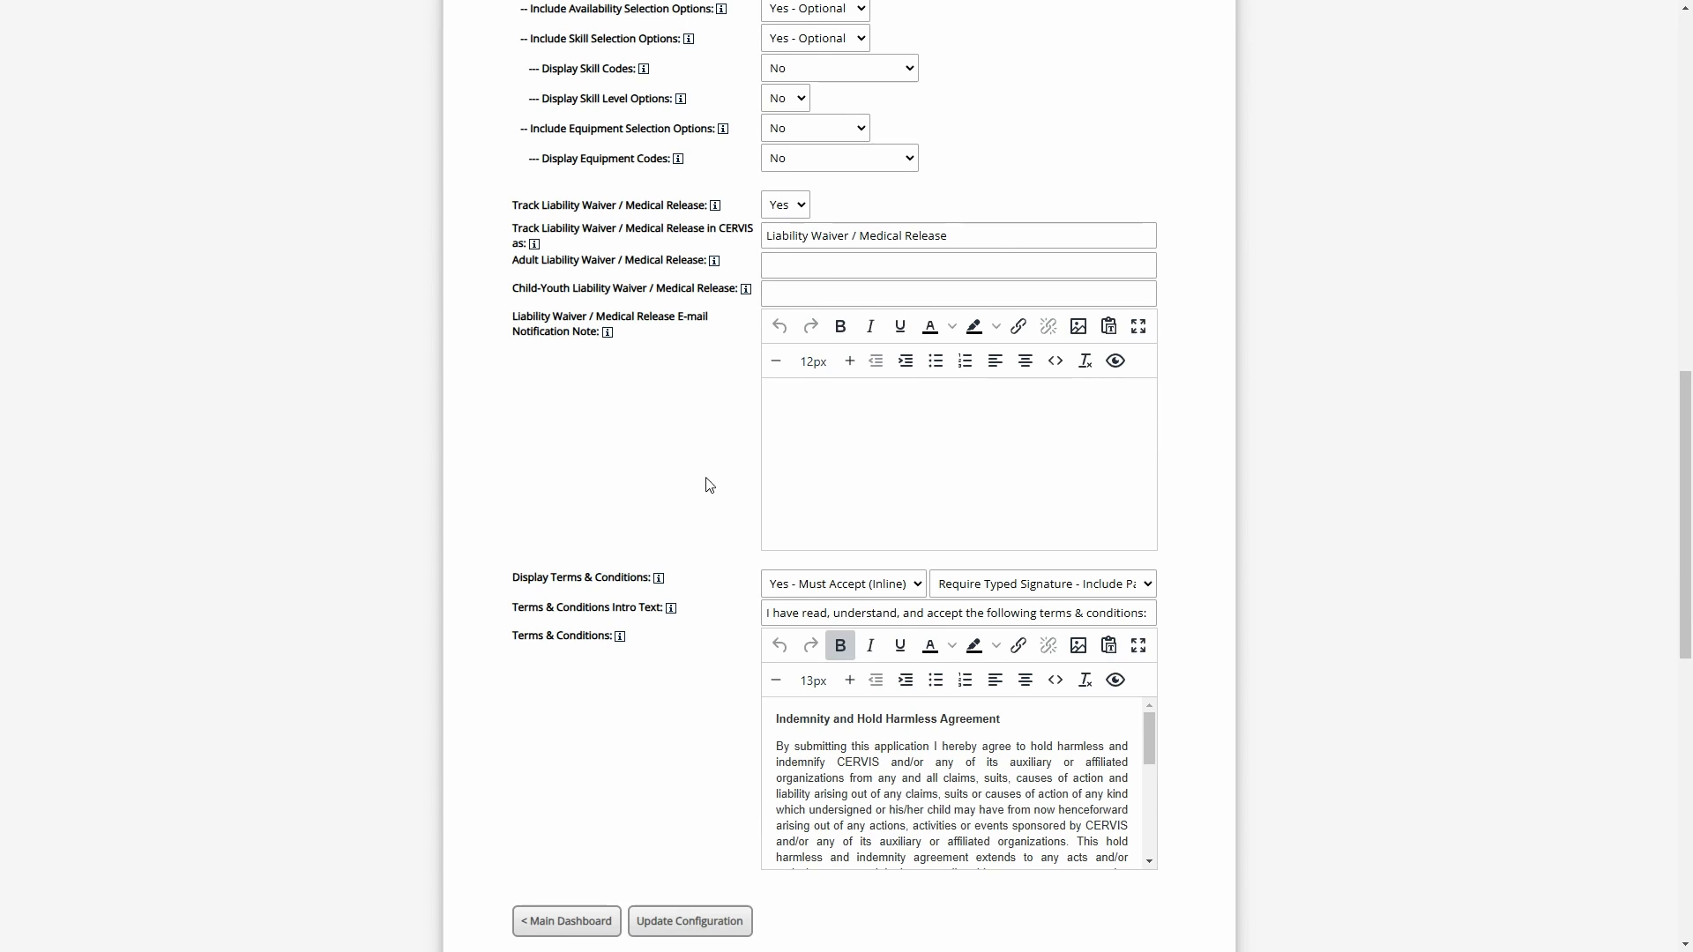
pyautogui.scroll(1, 906, 238)
pyautogui.click(997, 234)
pyautogui.moveTo(985, 325); pyautogui.dragTo(750, 347)
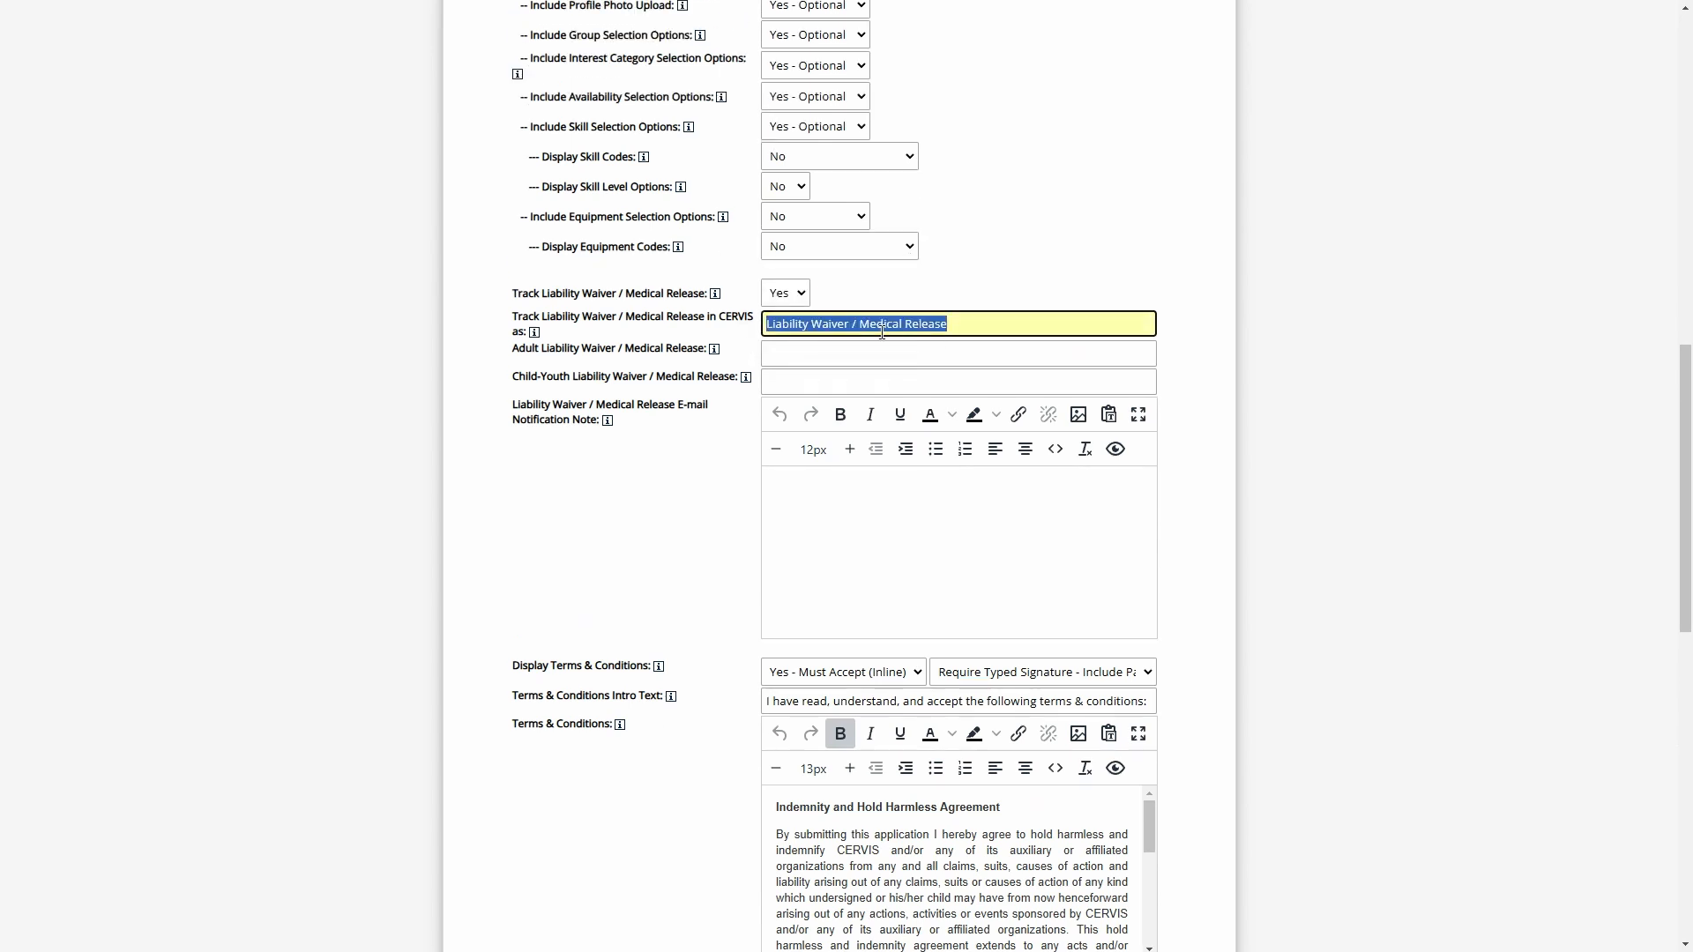
pyautogui.tripleClick(938, 323)
pyautogui.click(984, 323)
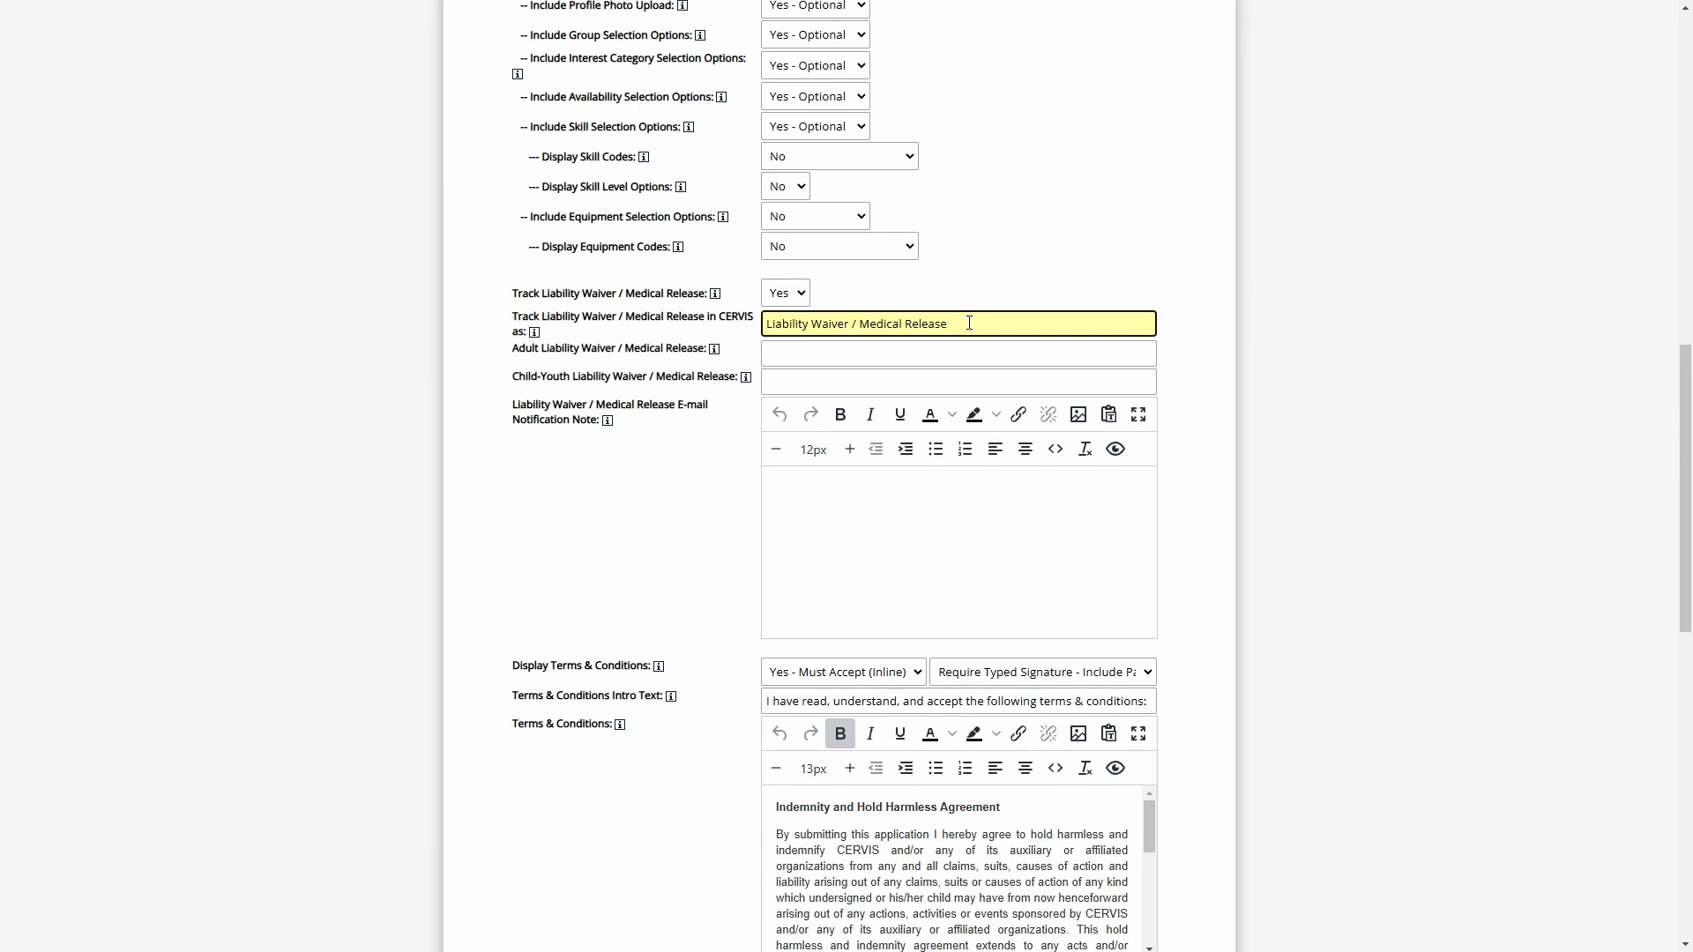
pyautogui.write('(Paper)')
pyautogui.moveTo(1011, 330); pyautogui.dragTo(955, 334)
pyautogui.click(1019, 324)
# Open the current console page URL in a new private browser window
pyautogui.scroll(-1, 800, 735)
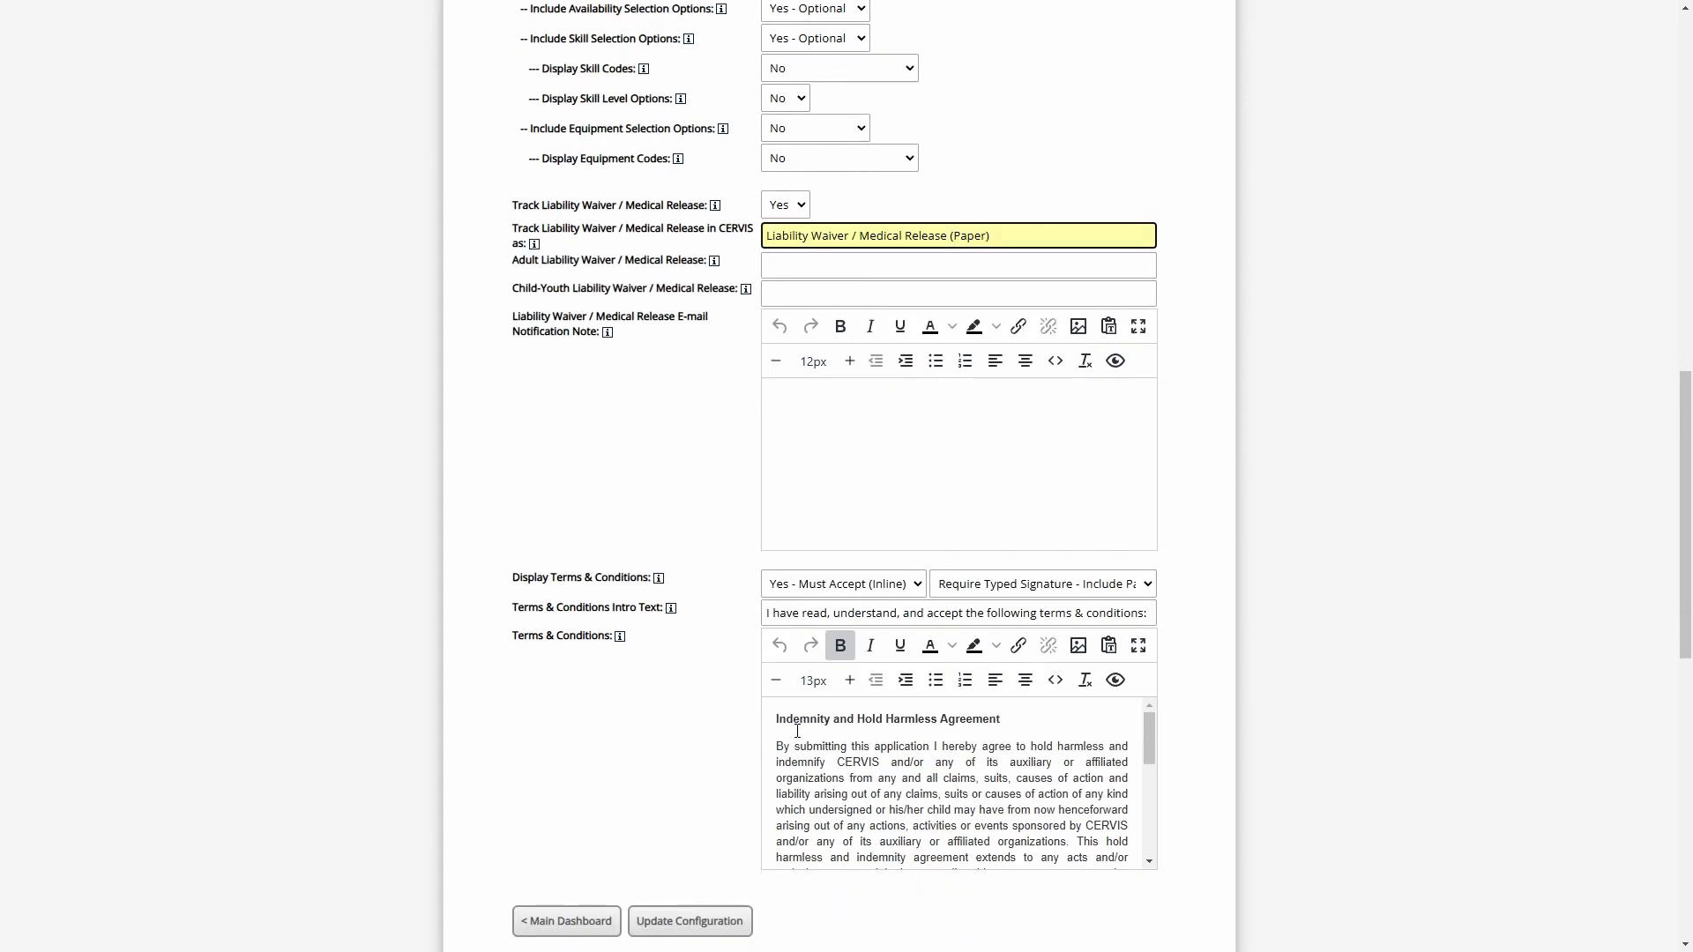
pyautogui.click(691, 697)
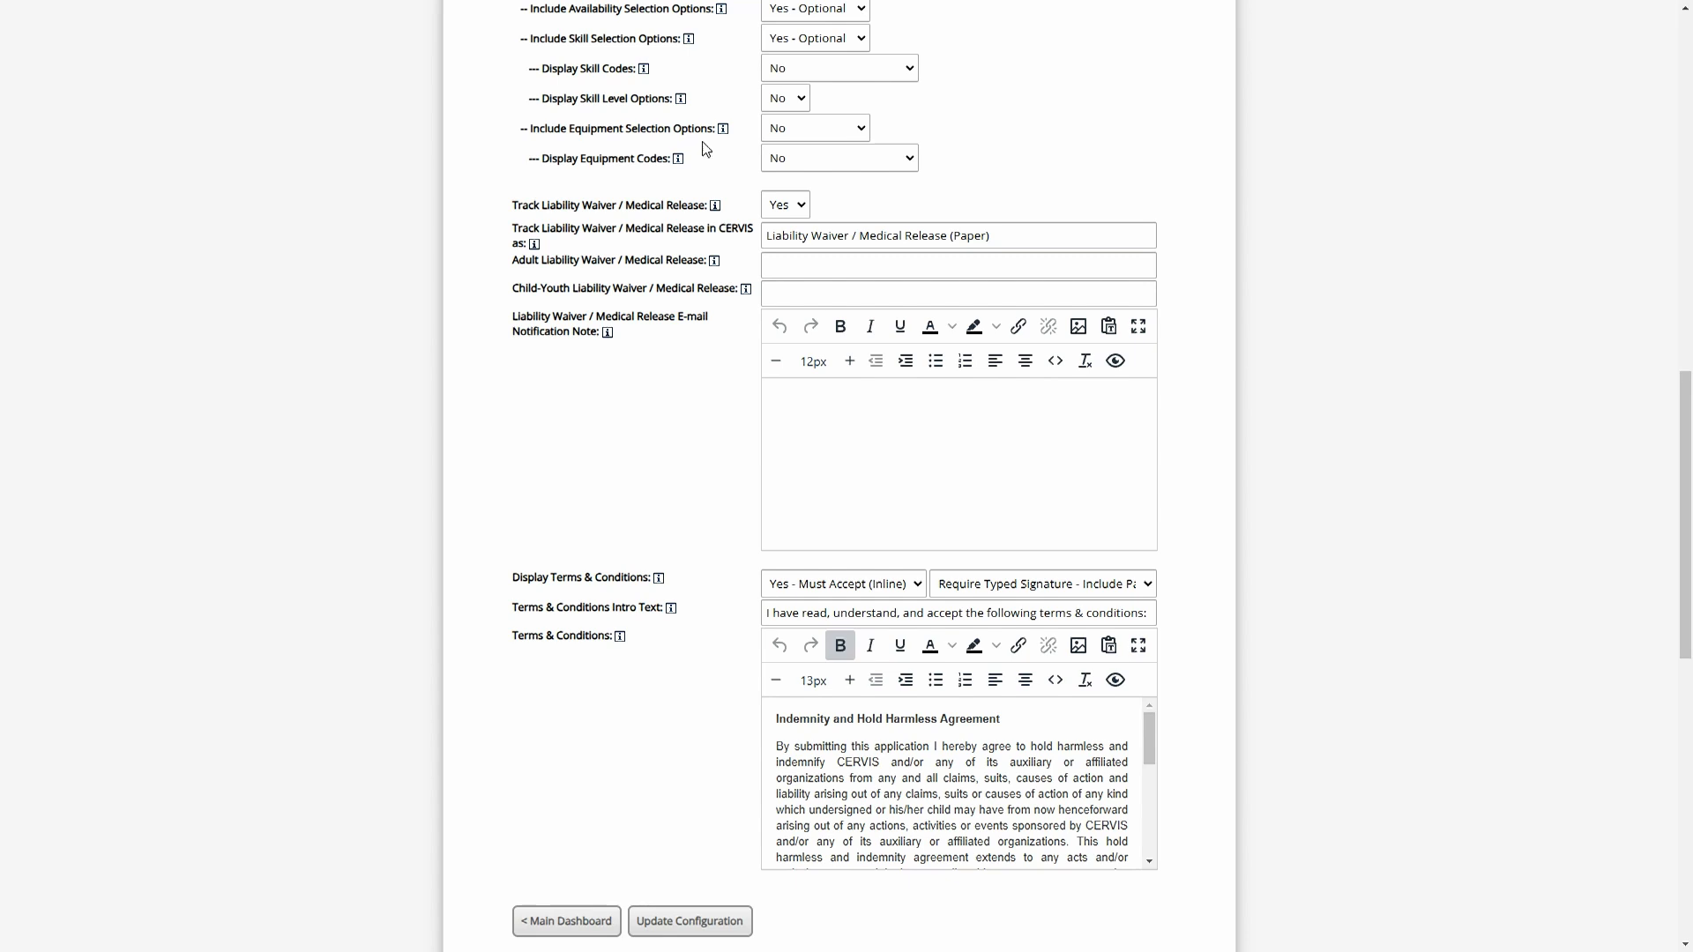
pyautogui.press('F11')
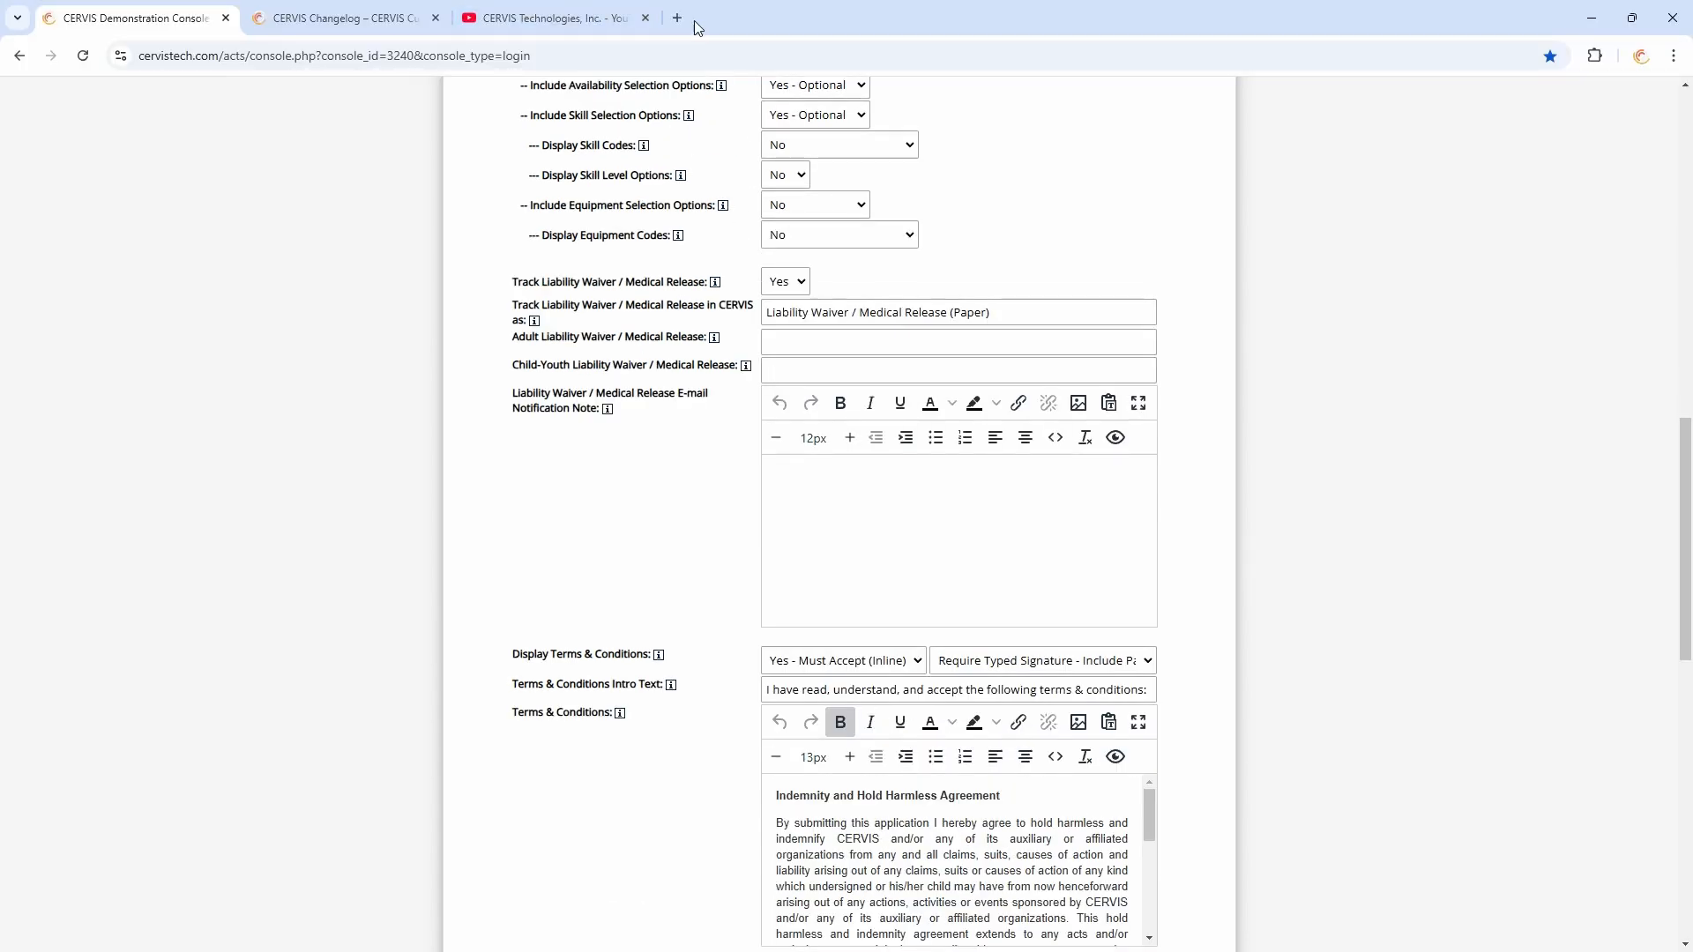
pyautogui.click(496, 61)
pyautogui.hotkey('ctrl', 'c')
pyautogui.hotkey('ctrl', 'shift', 'n')
pyautogui.hotkey('ctrl', 'v')
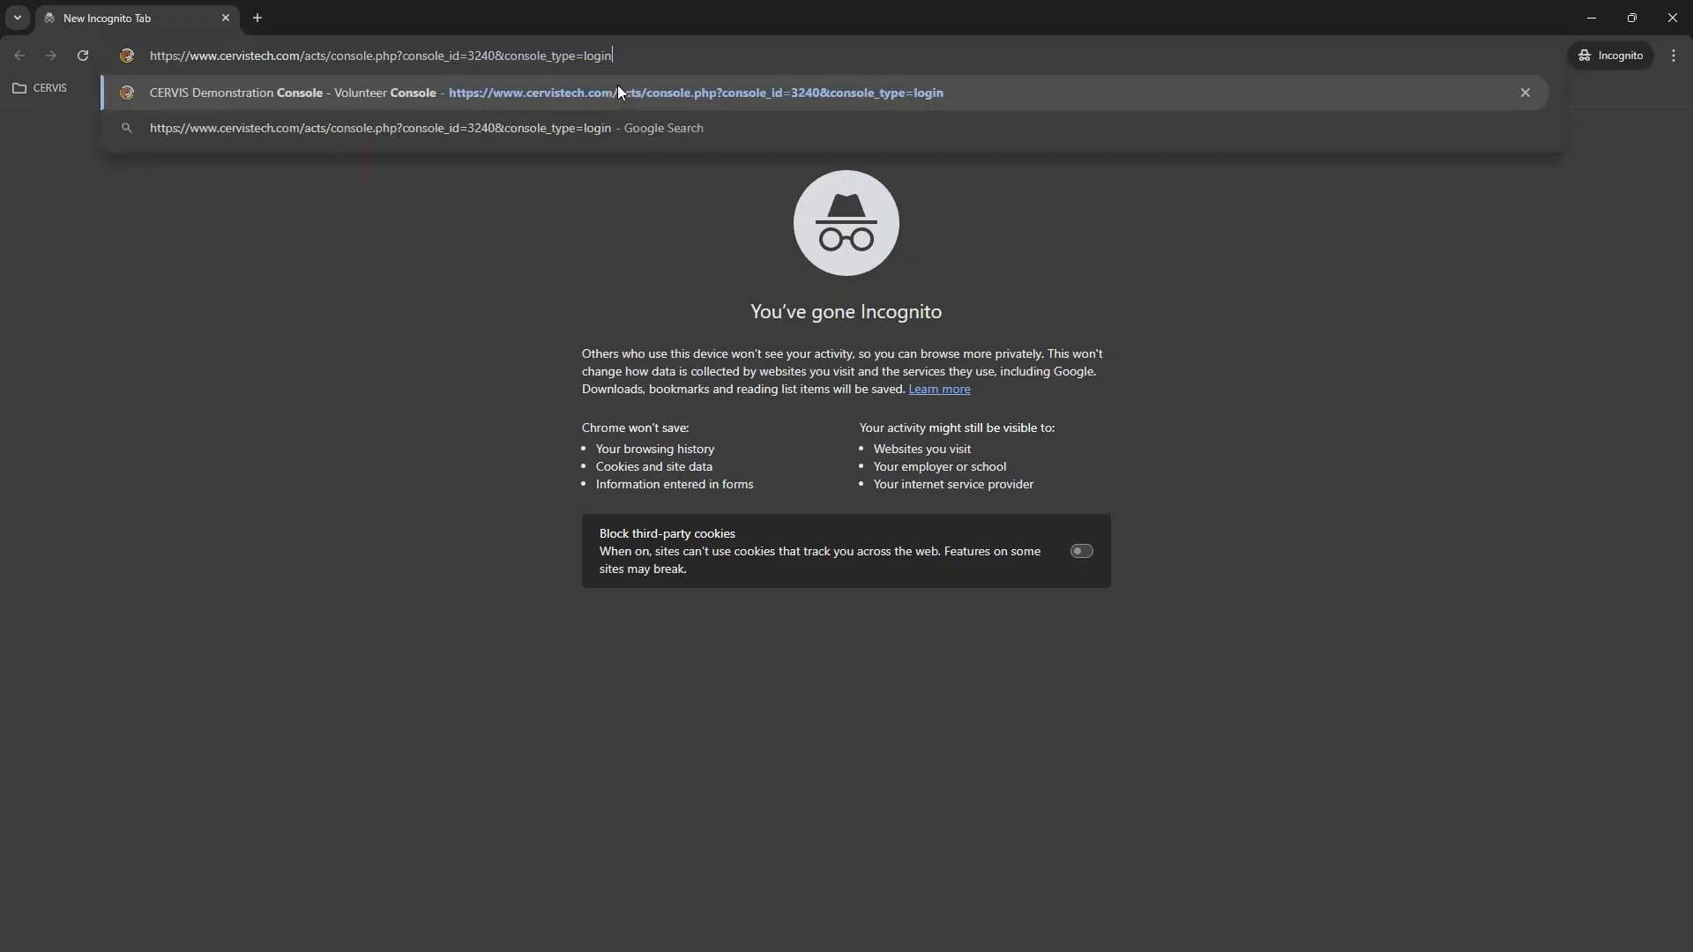
pyautogui.press('Return')
# Open the volunteer application form from the console navigation and view its terms section
pyautogui.click(1160, 273)
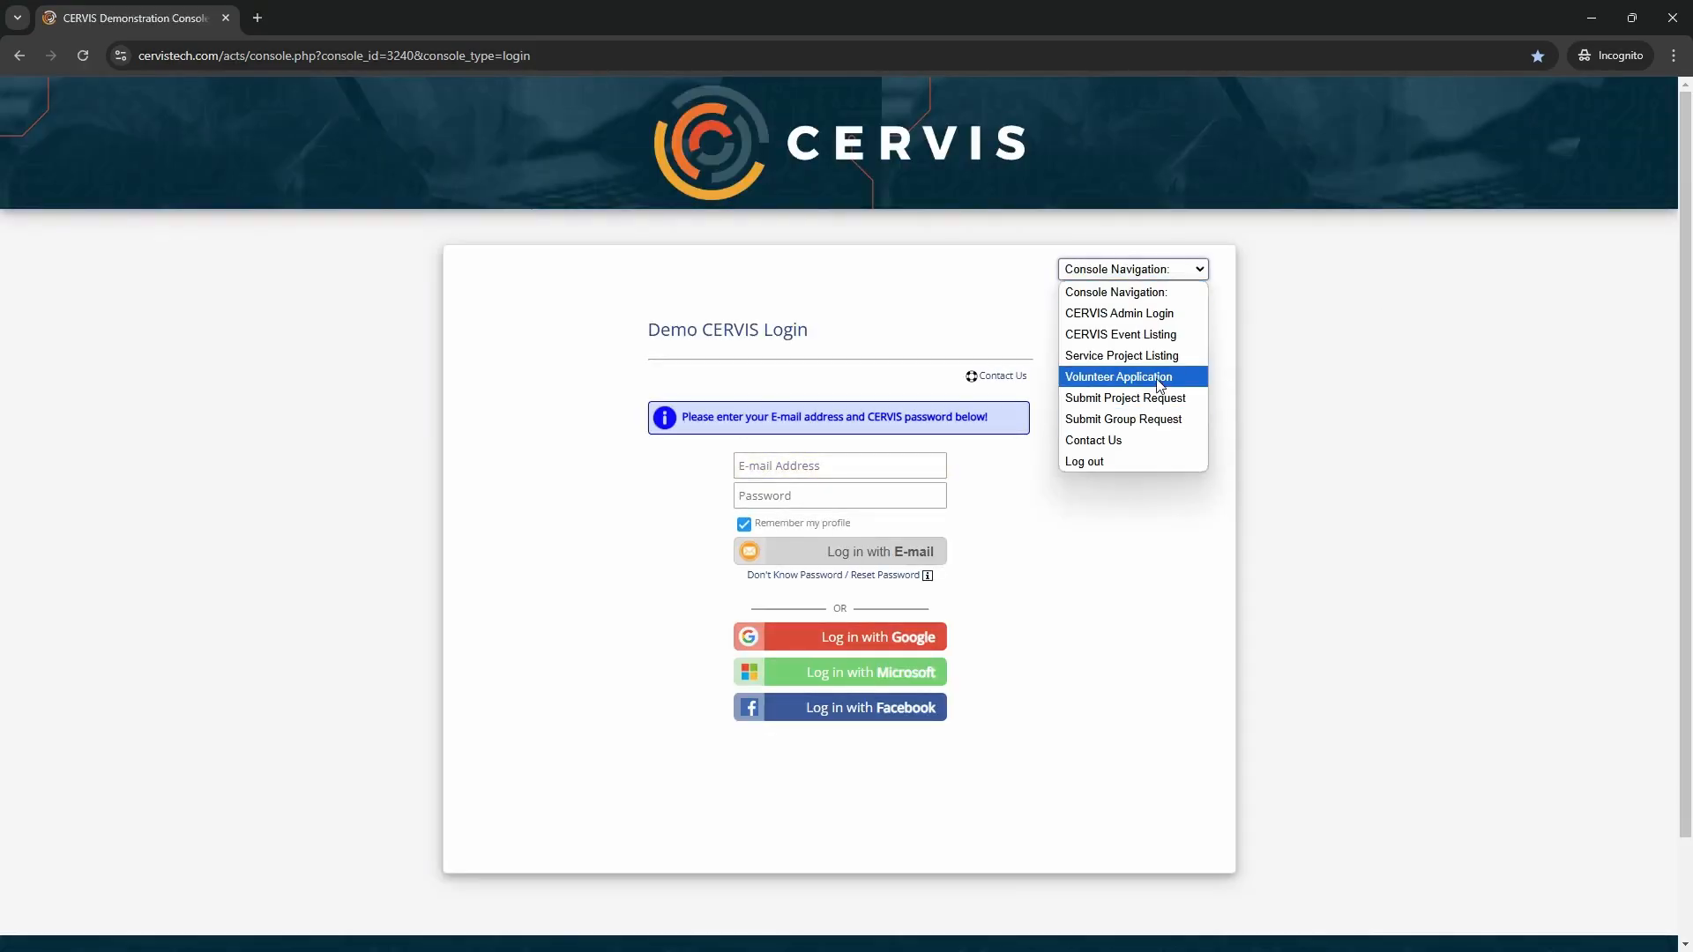
pyautogui.click(1162, 377)
pyautogui.scroll(-5, 844, 443)
pyautogui.scroll(-20, 845, 444)
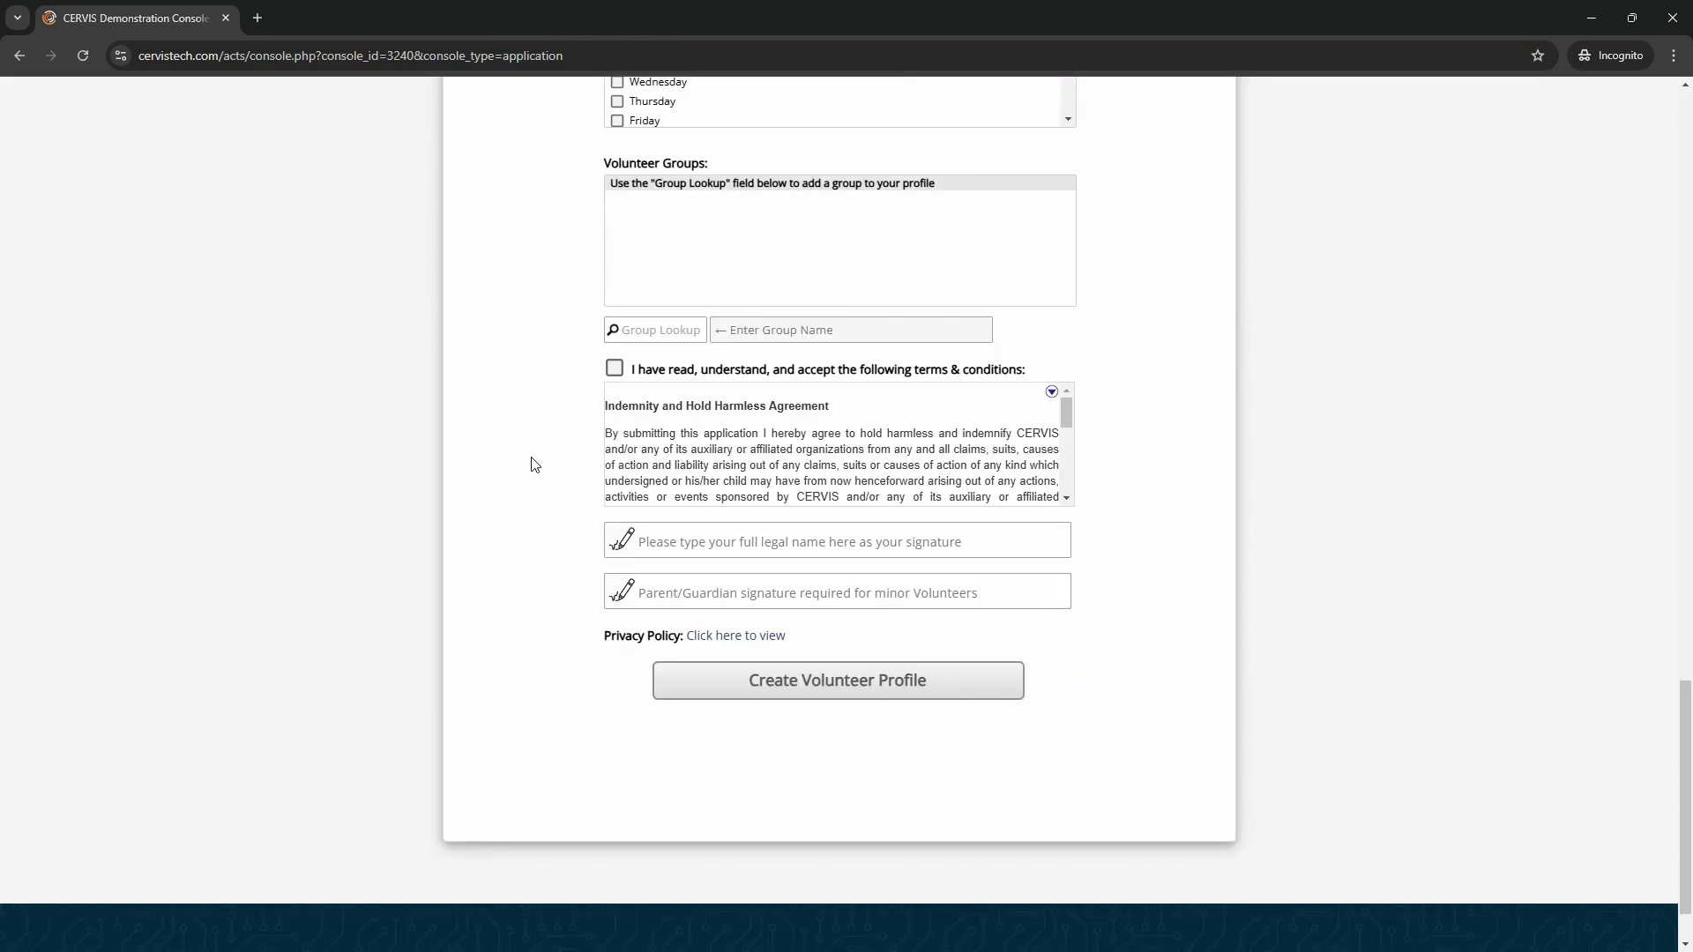
# Tick the terms and conditions acceptance box on the application form and close the private window
pyautogui.click(614, 370)
pyautogui.moveTo(1067, 410)
pyautogui.mouseDown()
pyautogui.moveTo(1074, 477)
pyautogui.moveTo(1061, 406)
pyautogui.mouseUp()
pyautogui.click(707, 545)
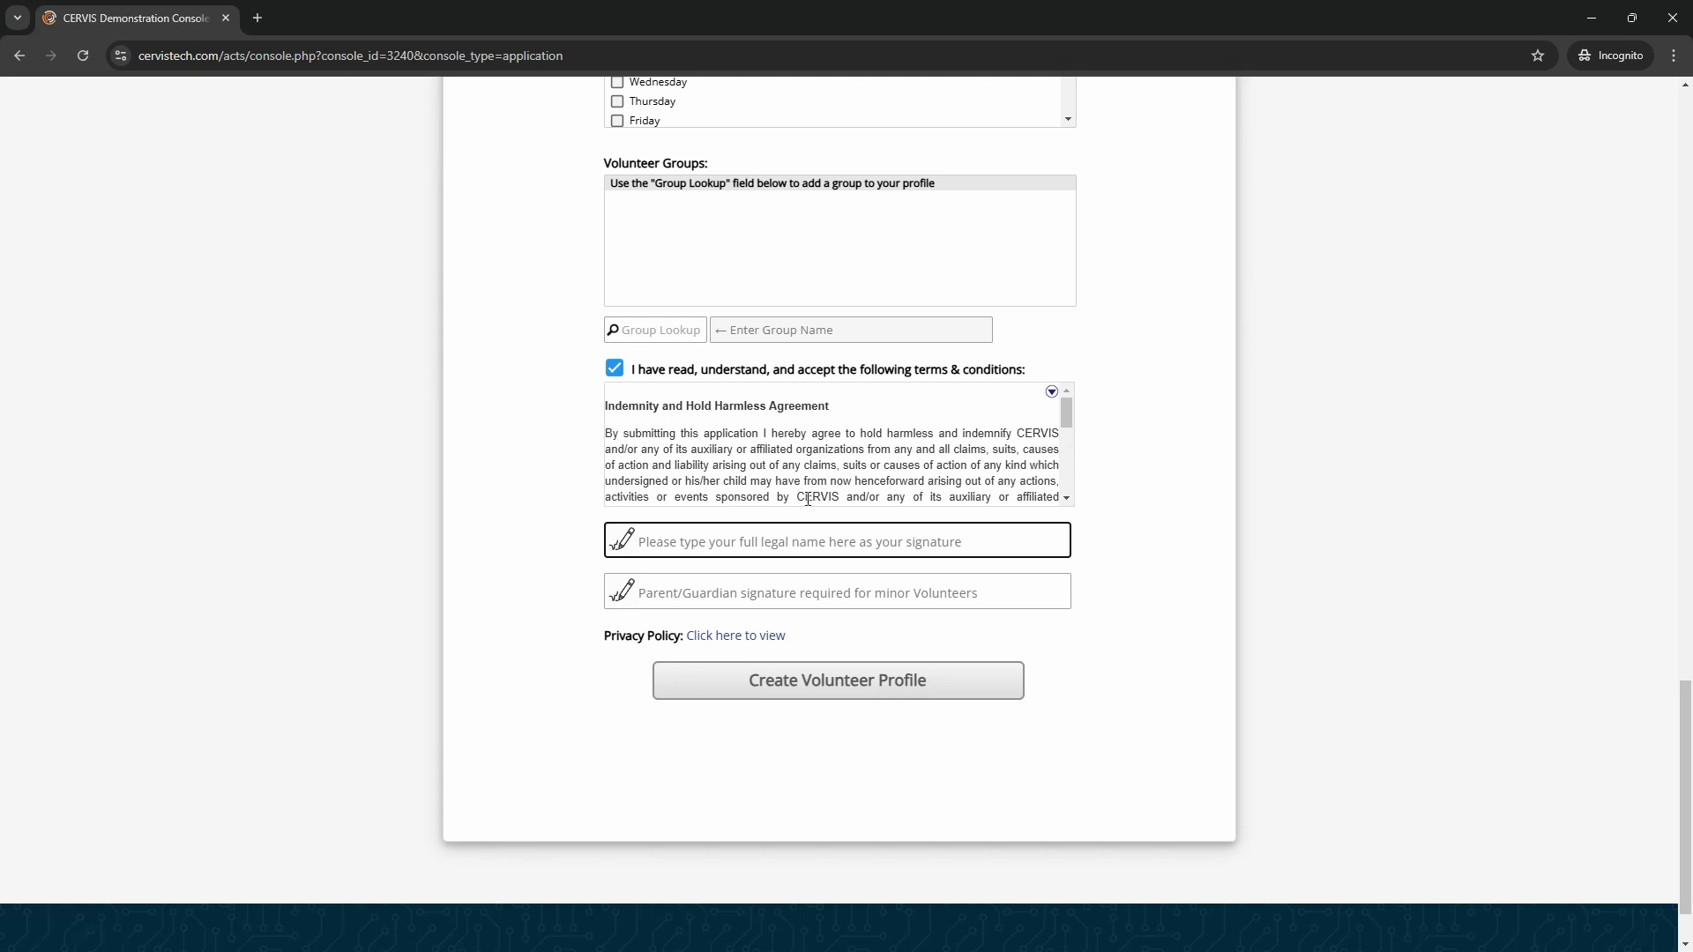
pyautogui.click(558, 543)
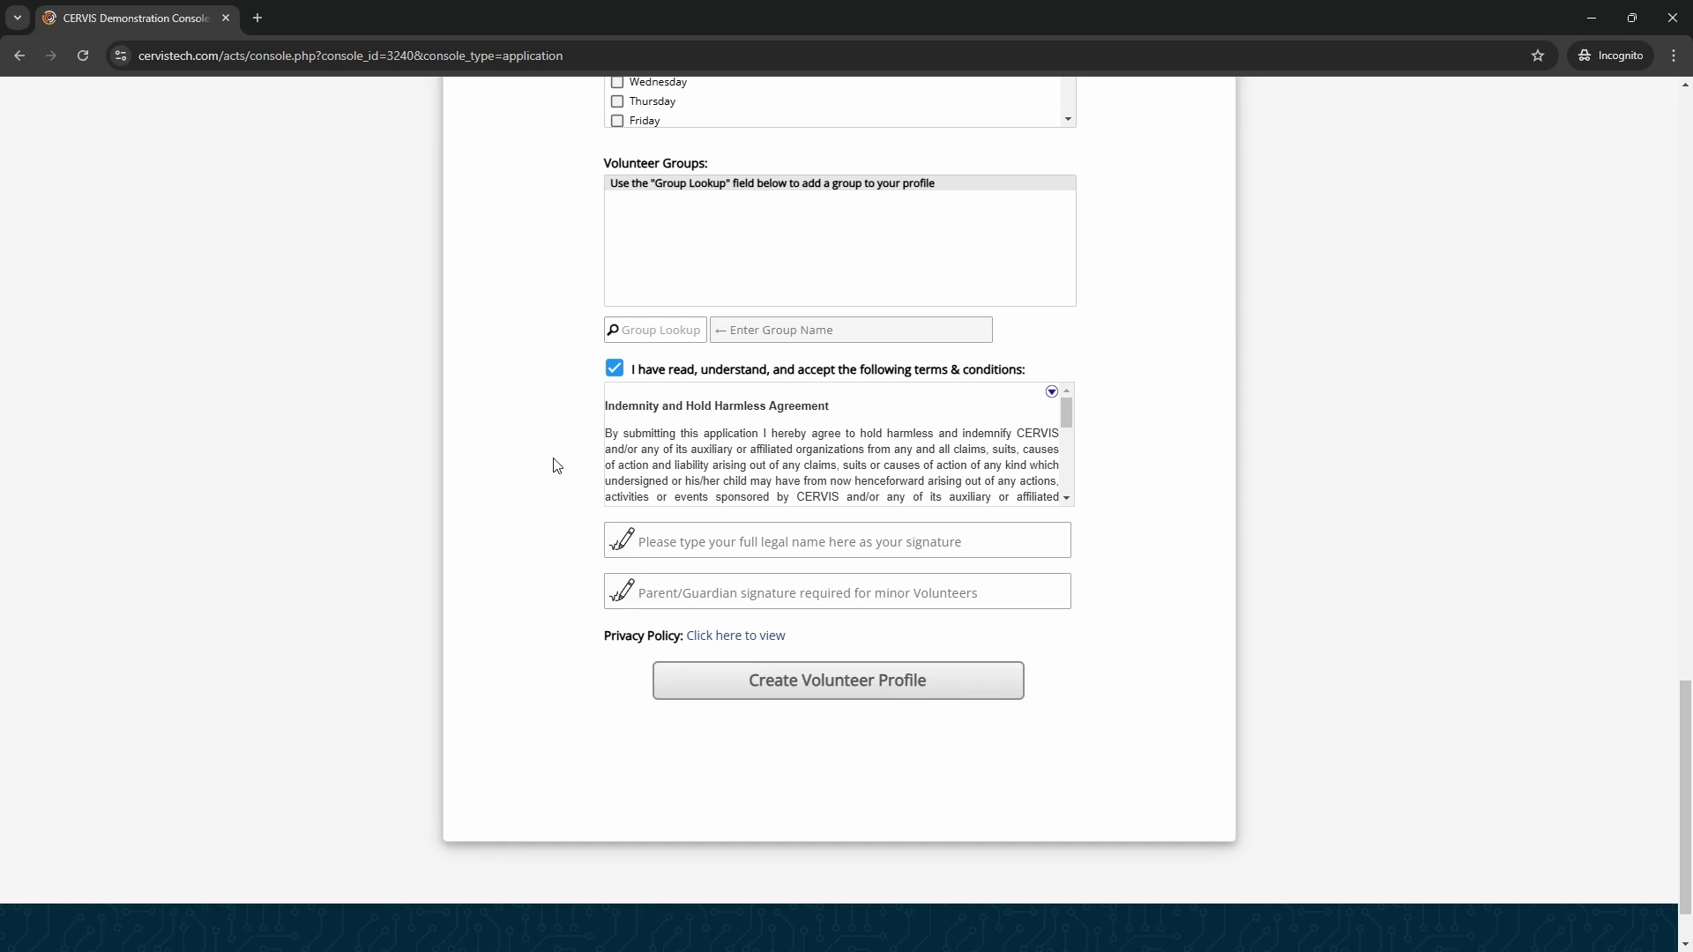
pyautogui.click(706, 547)
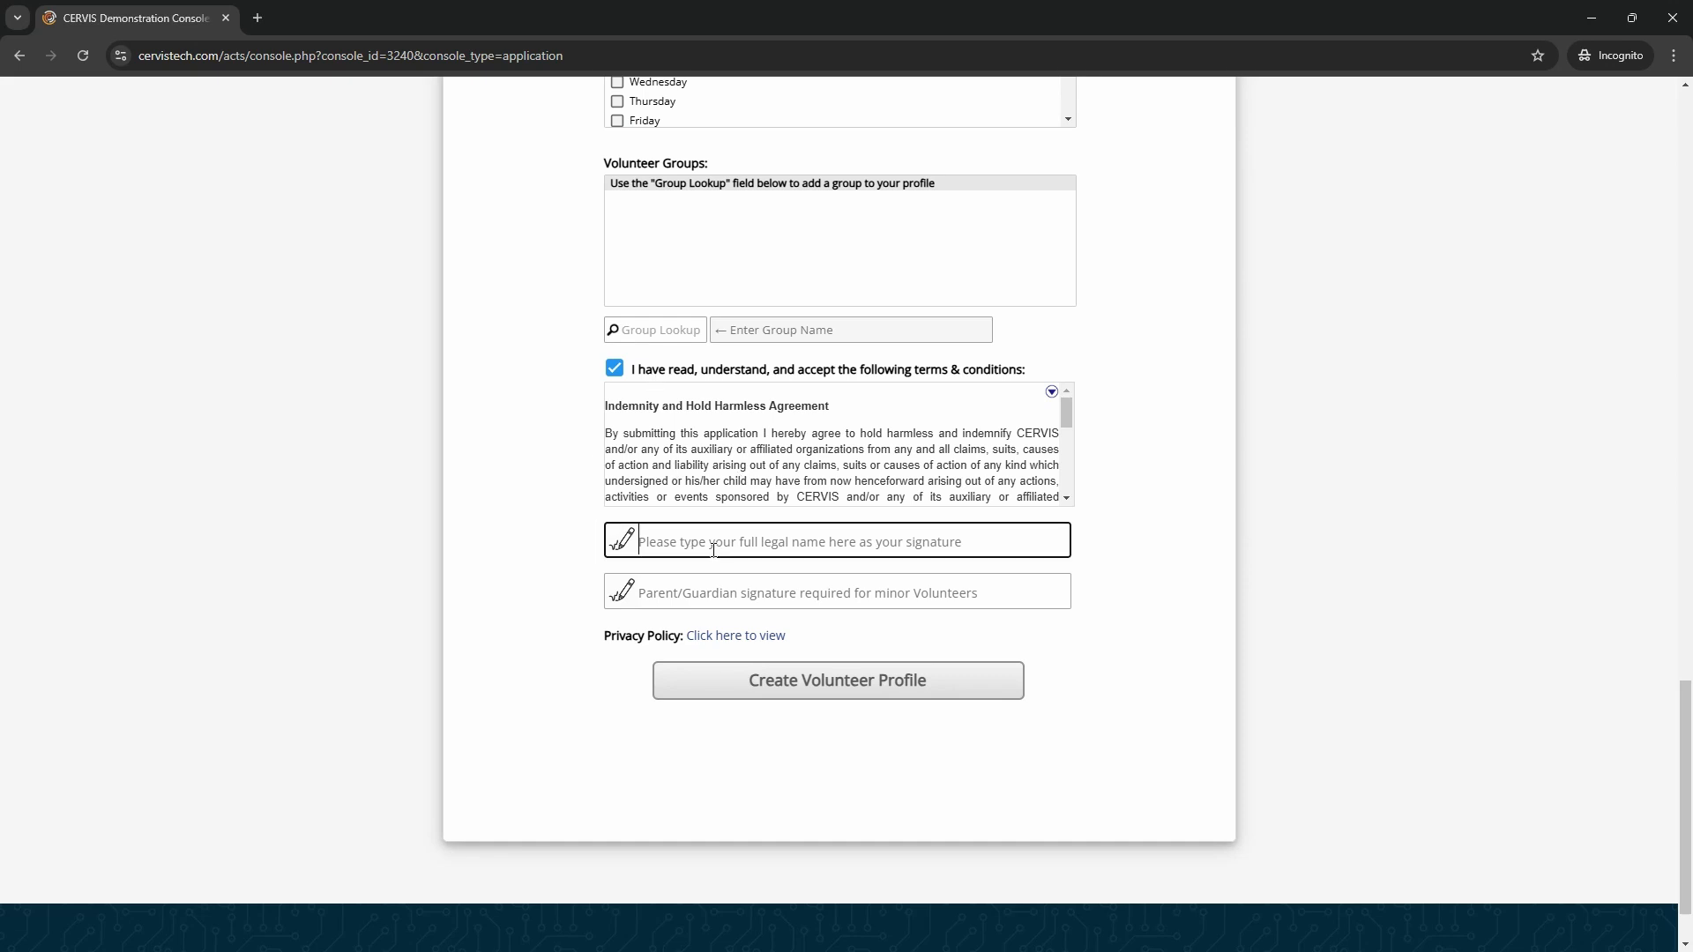
pyautogui.click(537, 539)
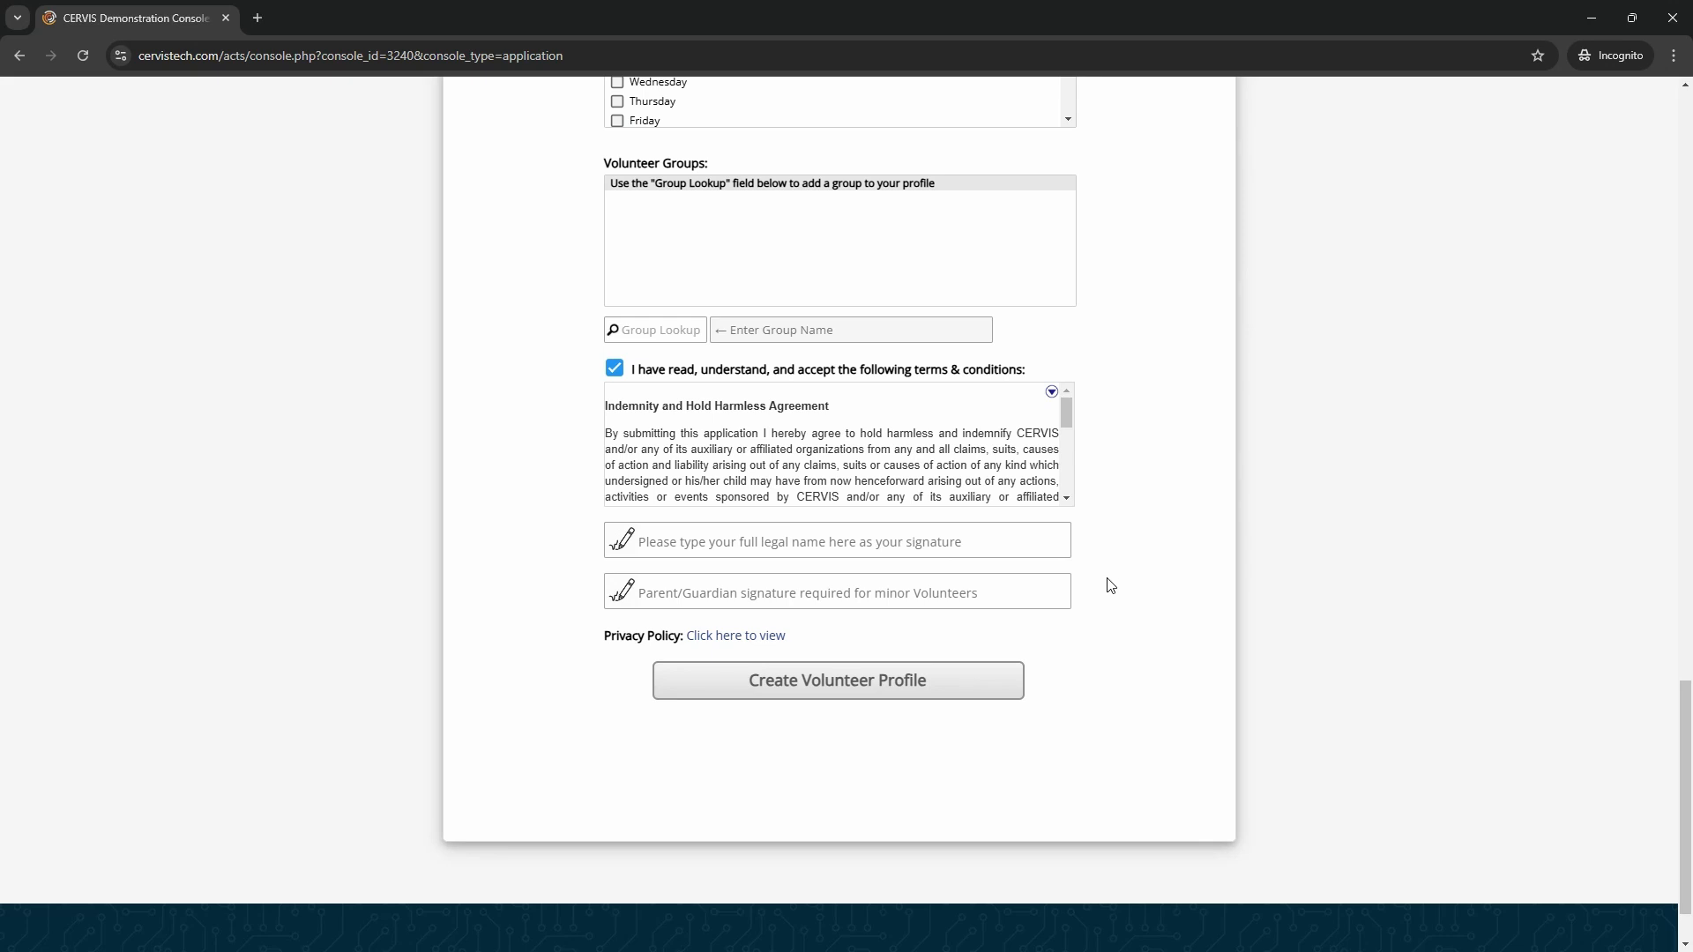
pyautogui.click(1687, 15)
# Return to the main dashboard and list all volunteers in the volunteer database
pyautogui.scroll(-2, 675, 547)
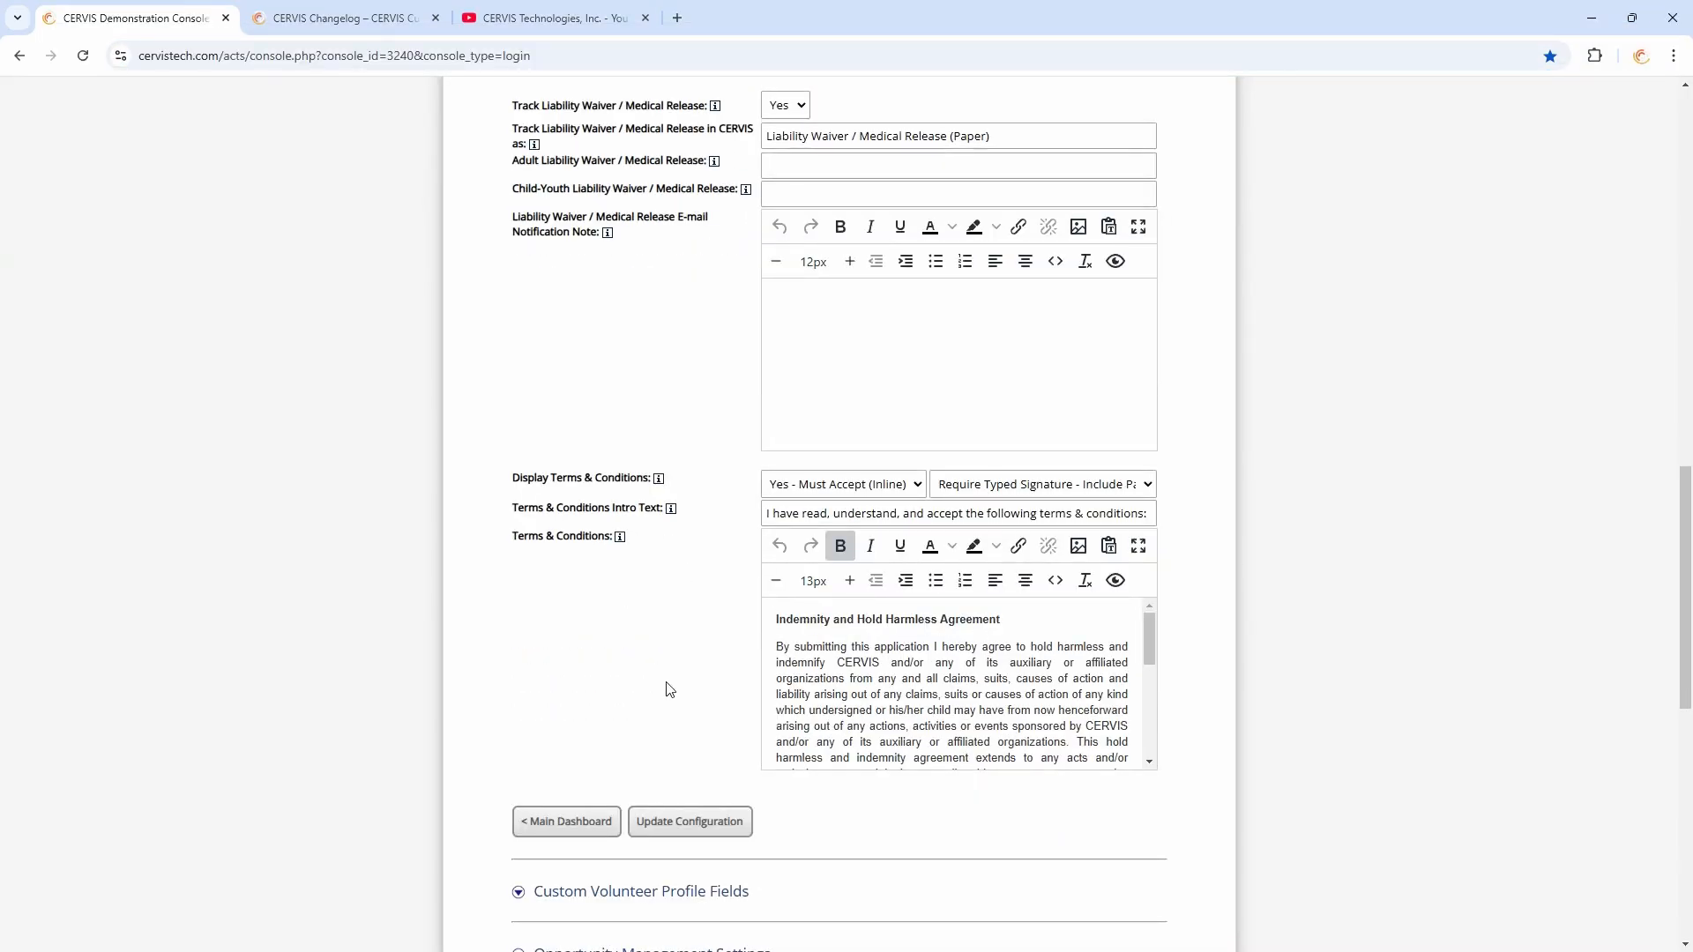
pyautogui.click(575, 828)
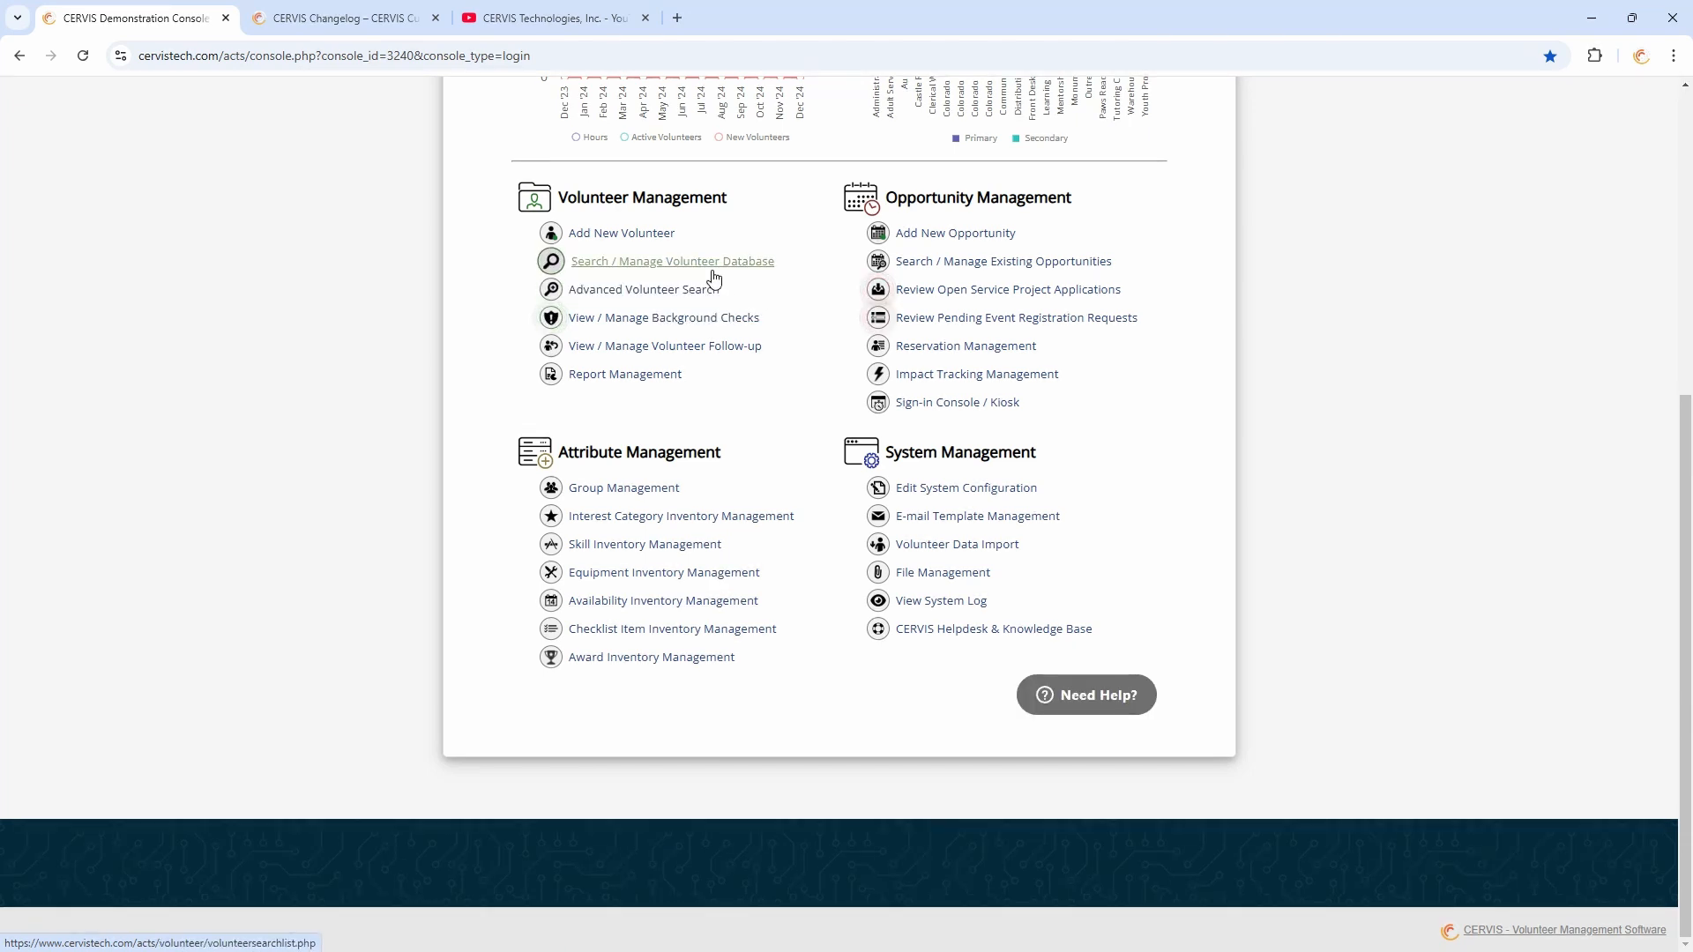
pyautogui.click(685, 262)
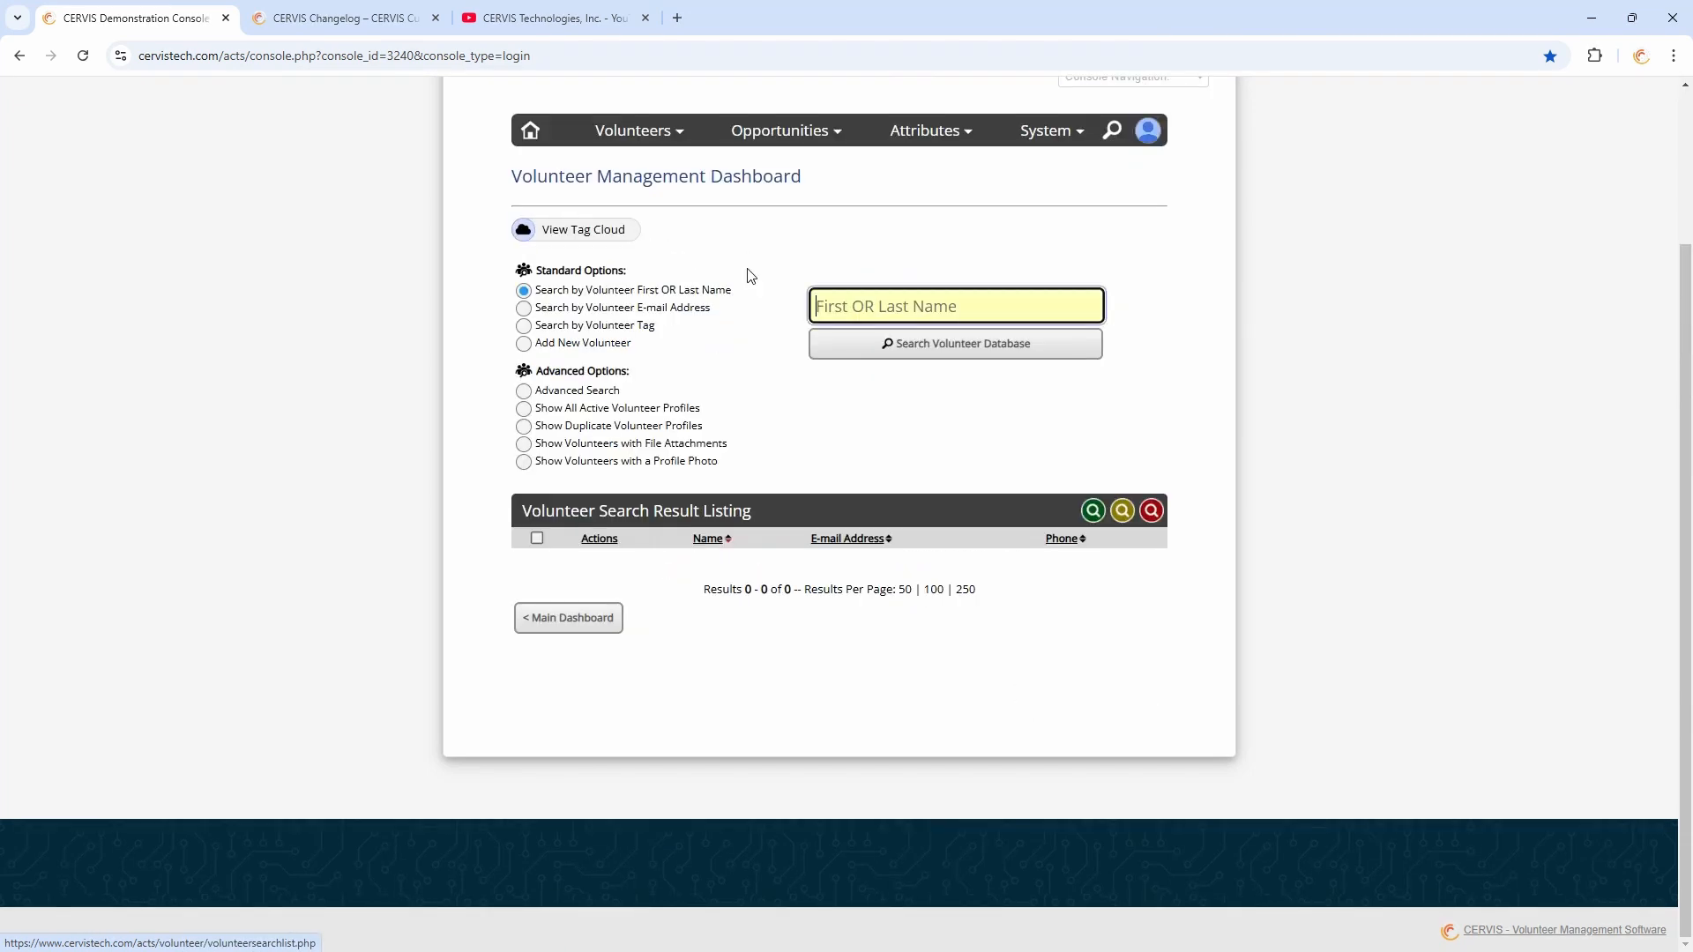
pyautogui.click(865, 343)
pyautogui.scroll(-4, 735, 416)
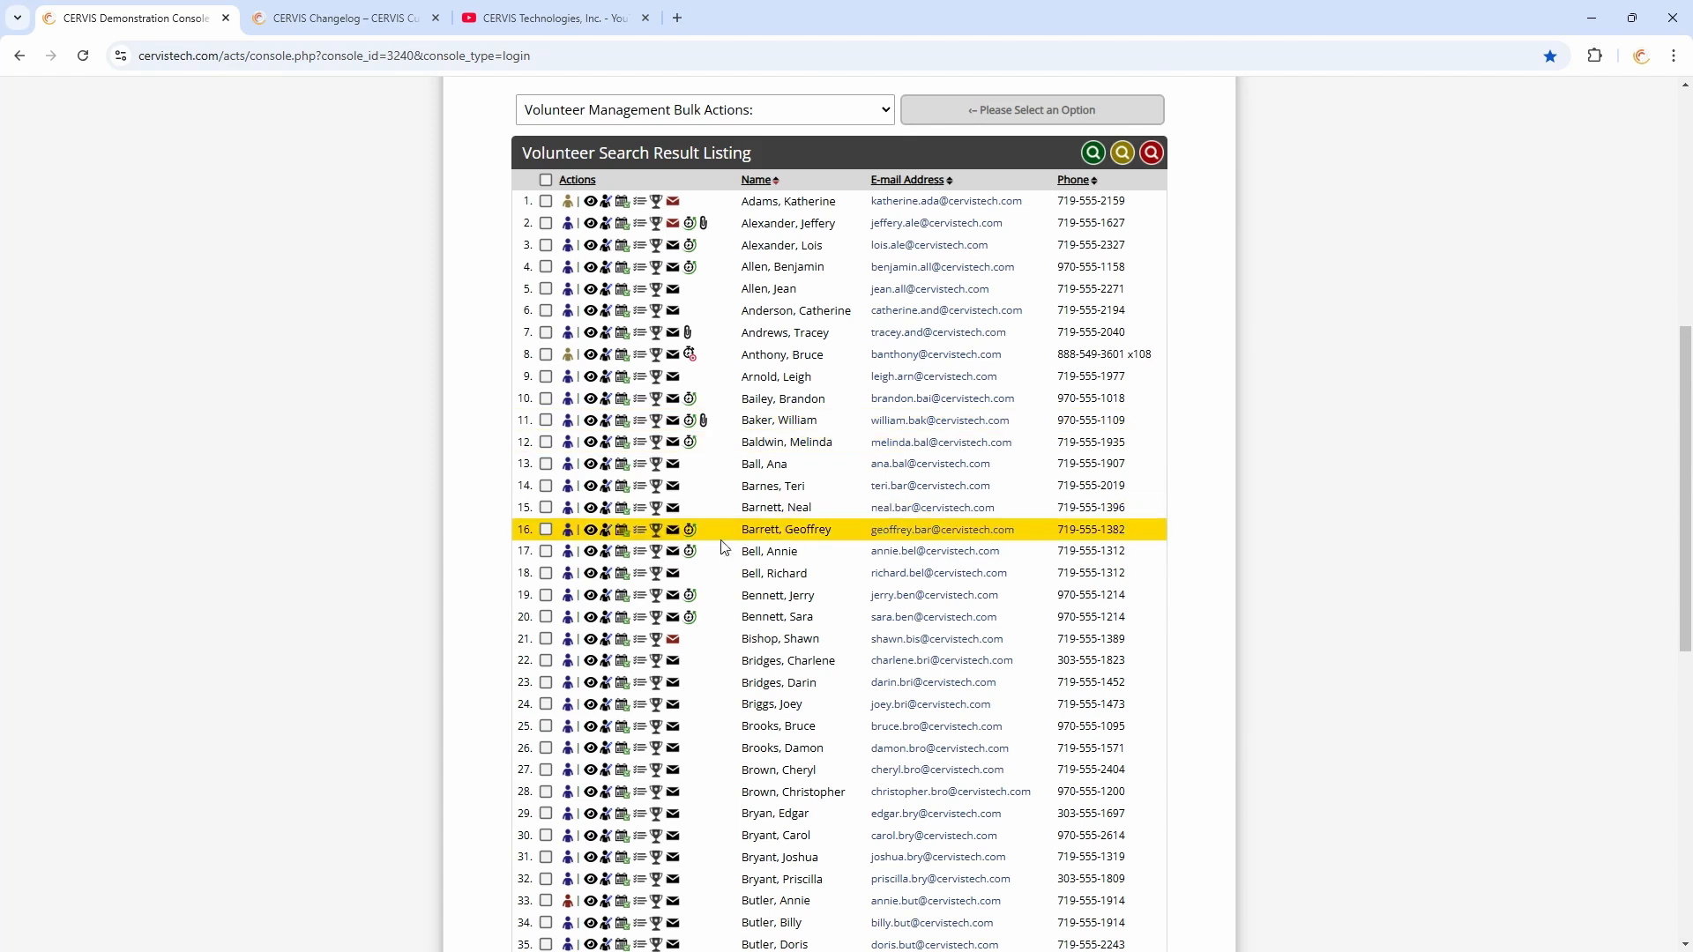
# Open a volunteer's profile details and locate the Accepted Terms & Conditions entry
pyautogui.click(590, 553)
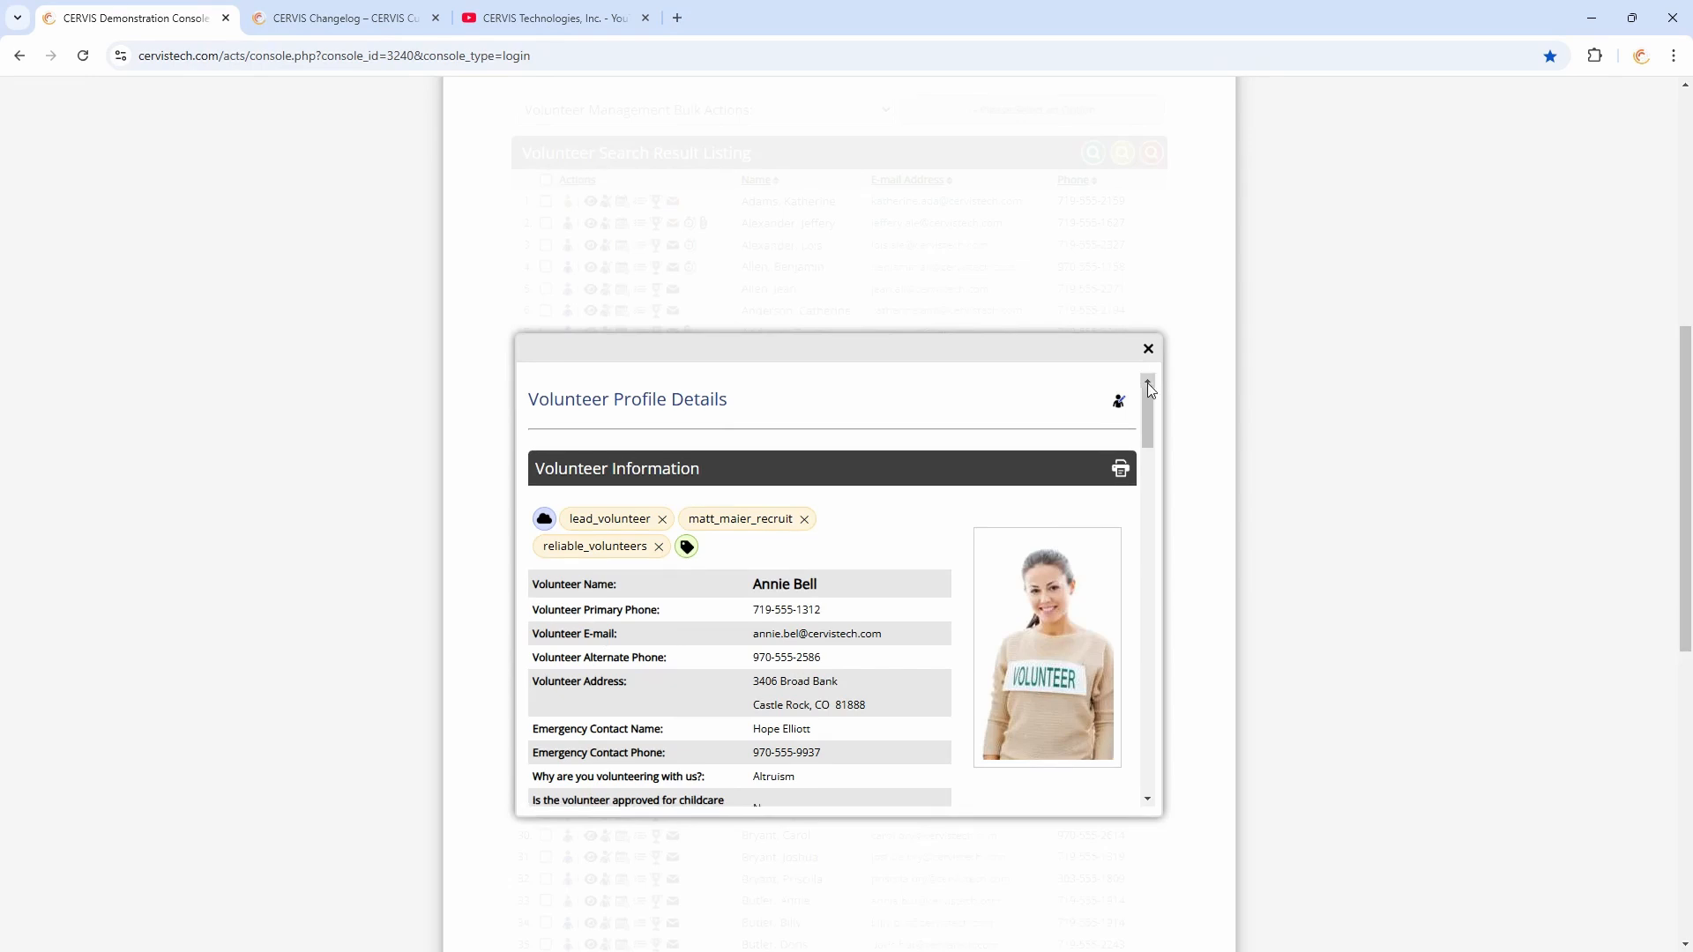
pyautogui.scroll(-15, 1087, 441)
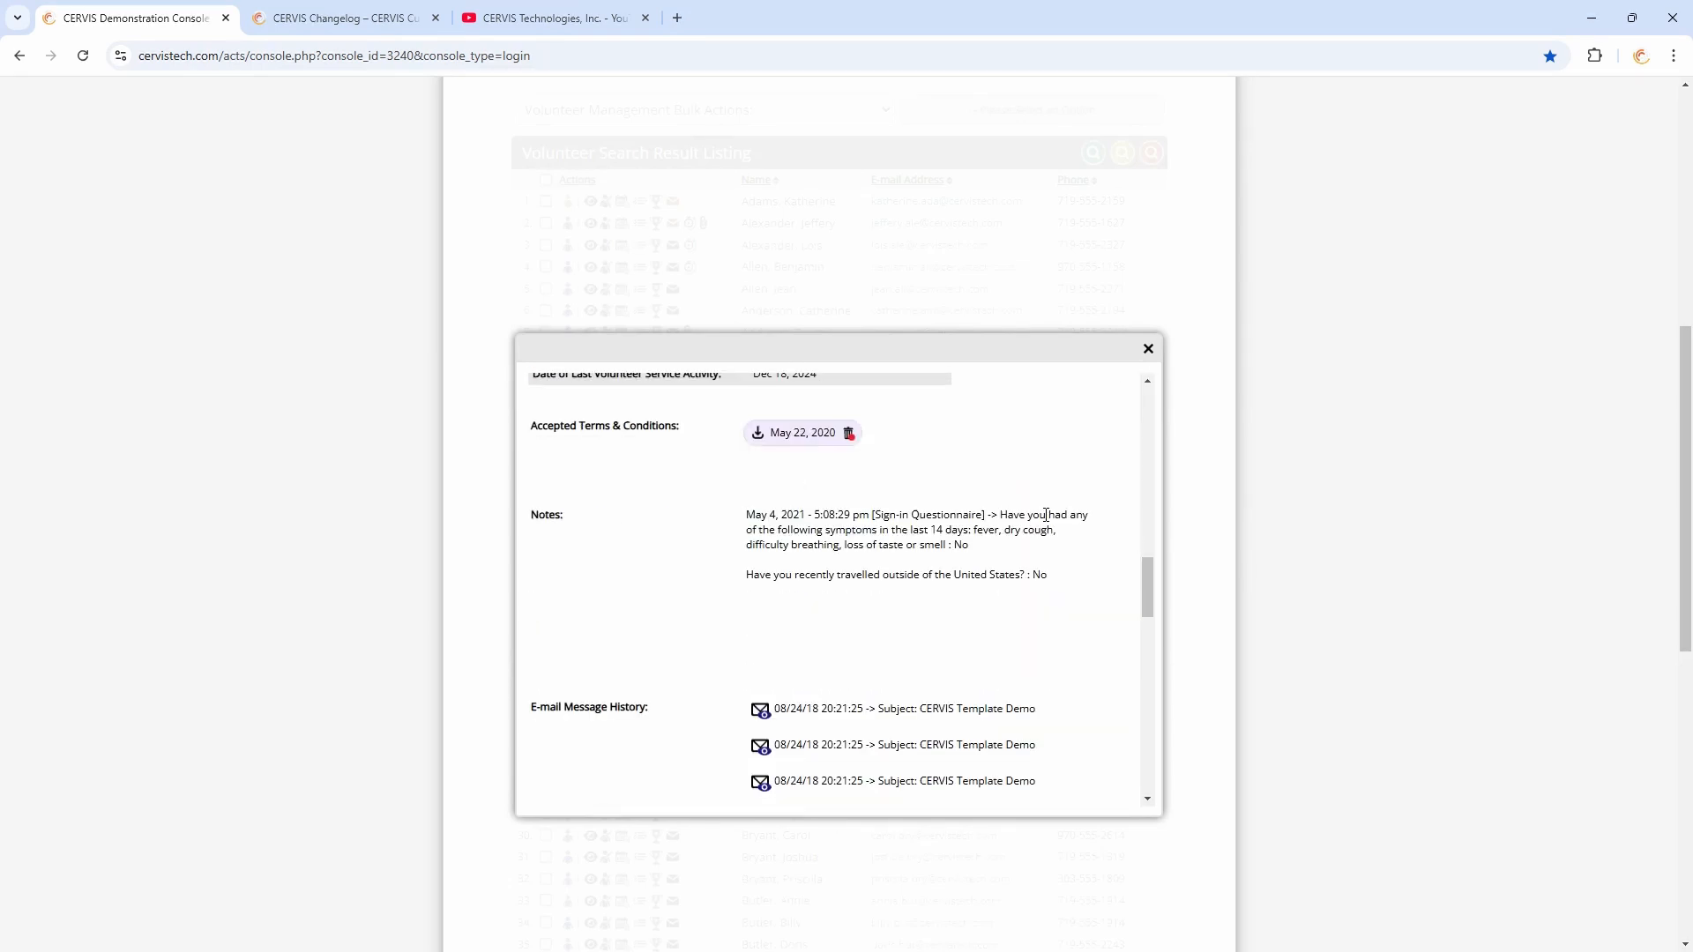
pyautogui.moveTo(533, 427); pyautogui.dragTo(676, 428)
pyautogui.click(679, 431)
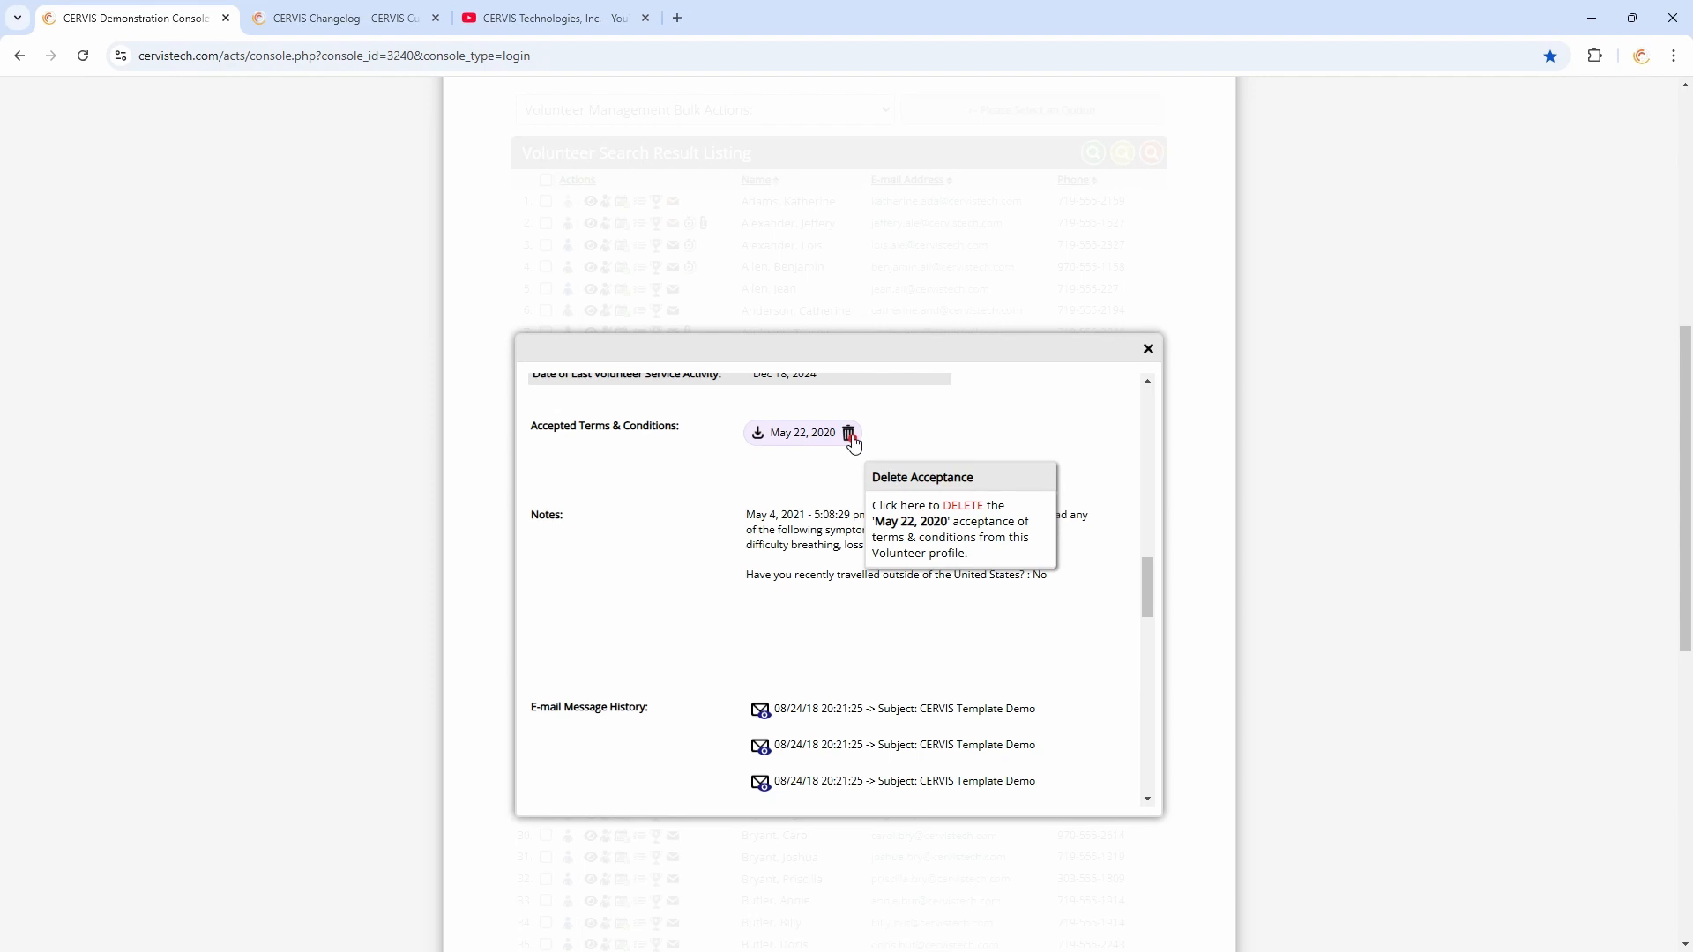
# Download the volunteer's accepted terms PDF, read through it, and close its tab
pyautogui.click(779, 438)
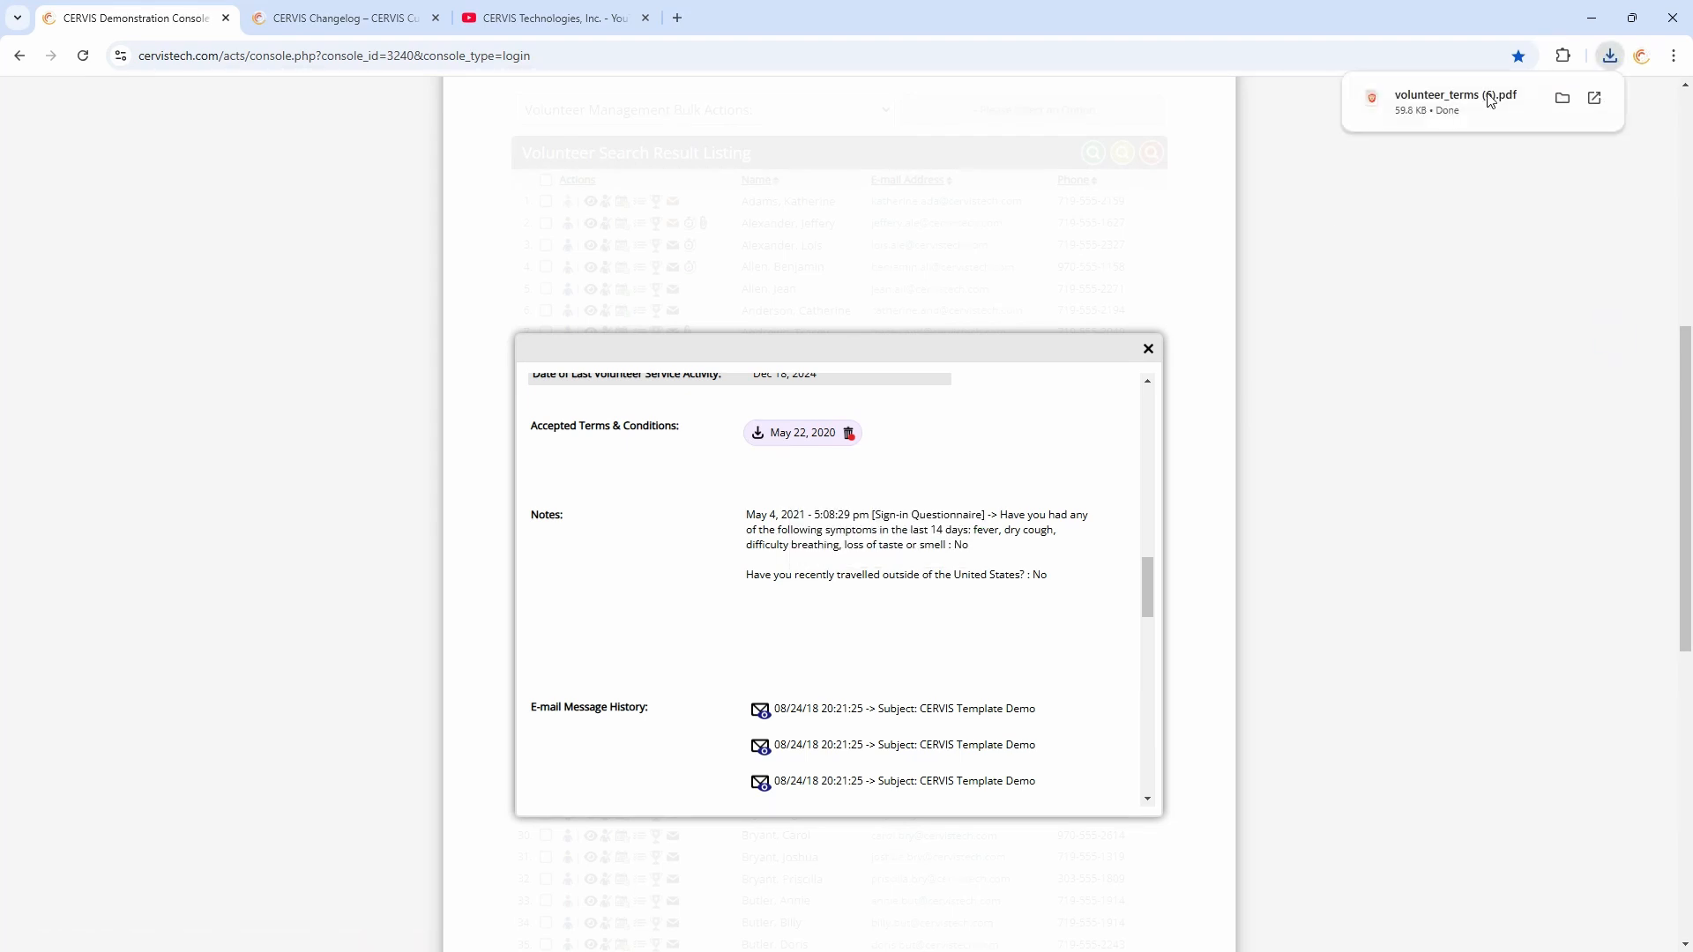
pyautogui.click(1496, 108)
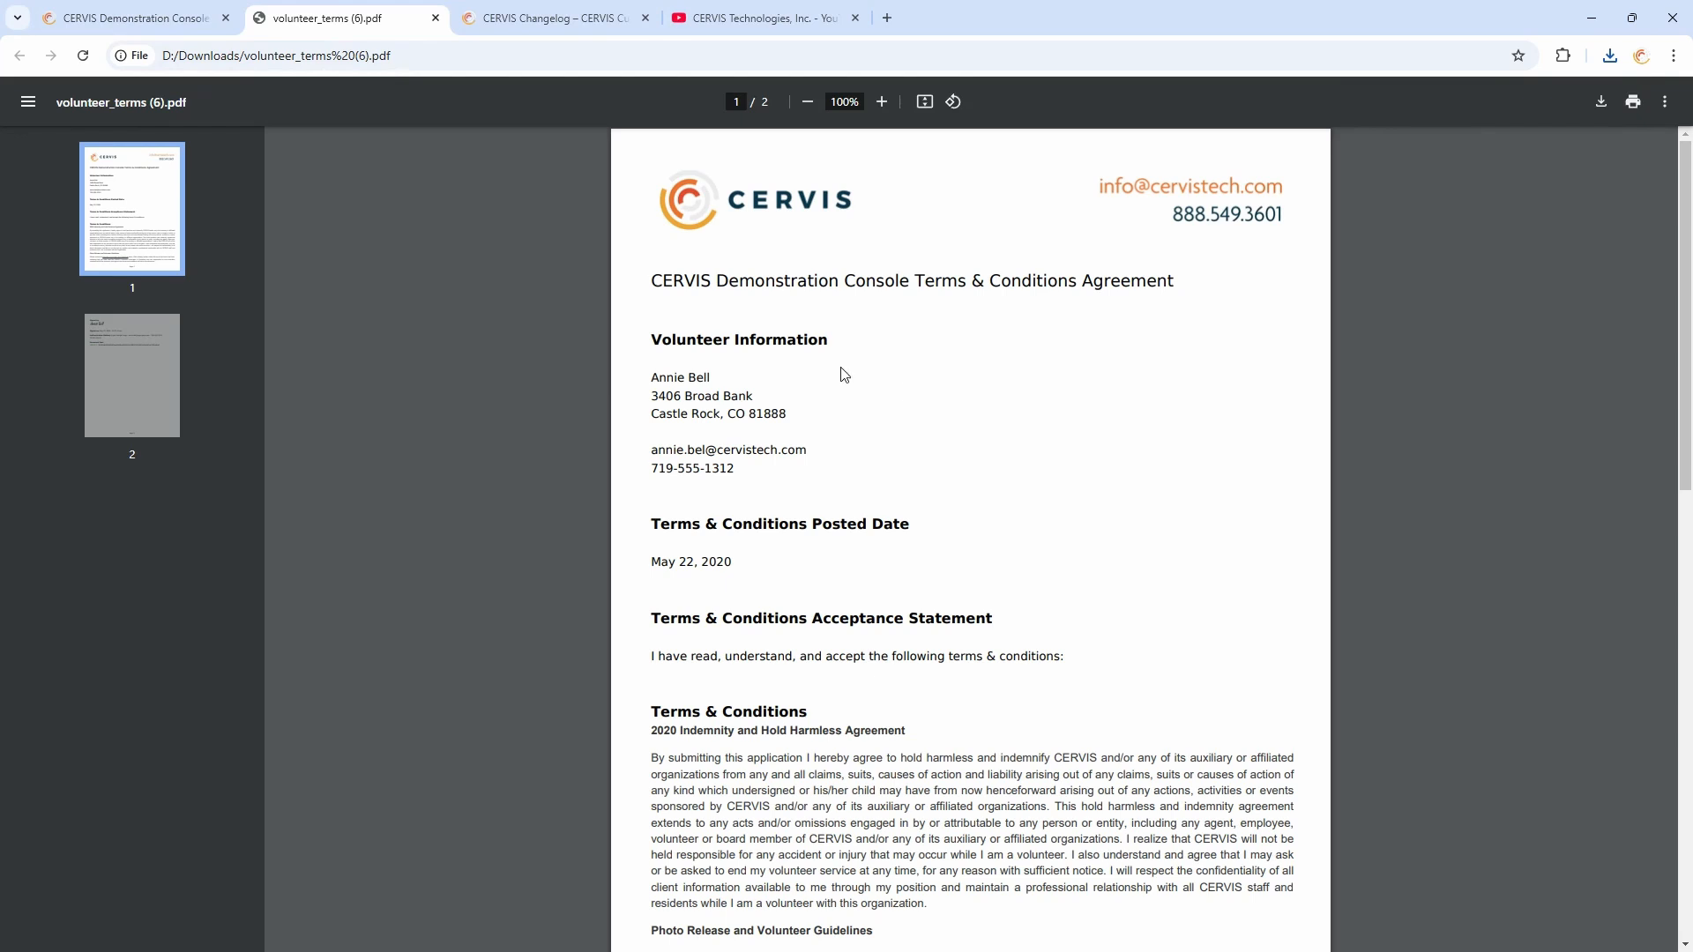
pyautogui.scroll(-4, 968, 402)
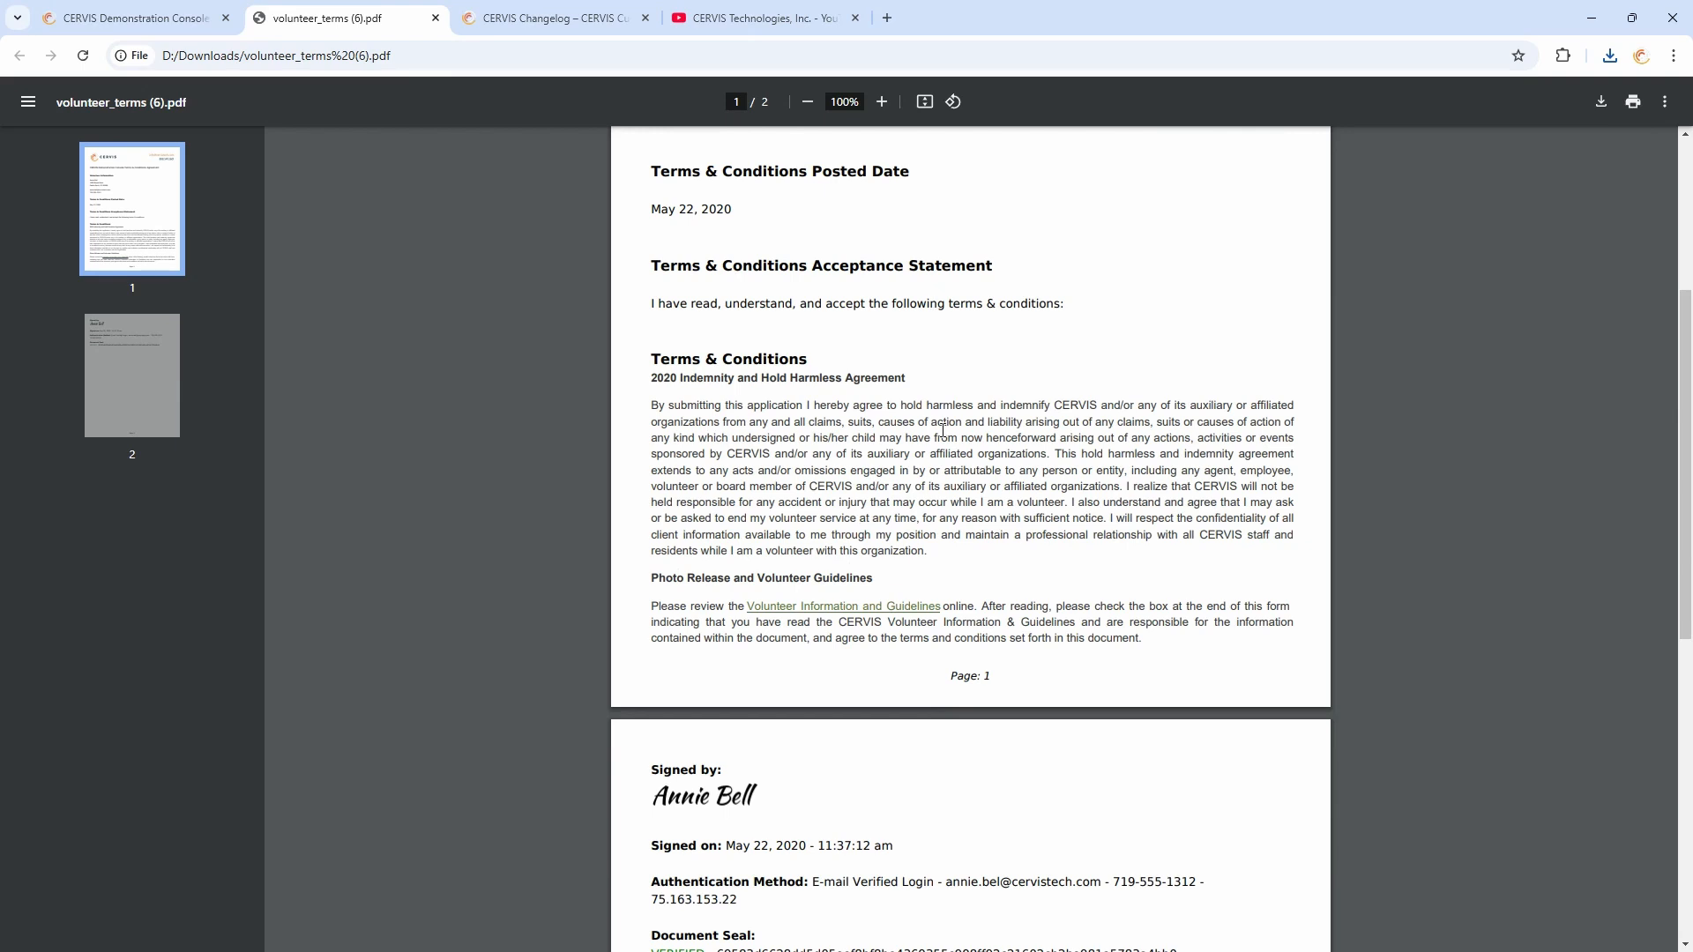
pyautogui.scroll(-6, 984, 517)
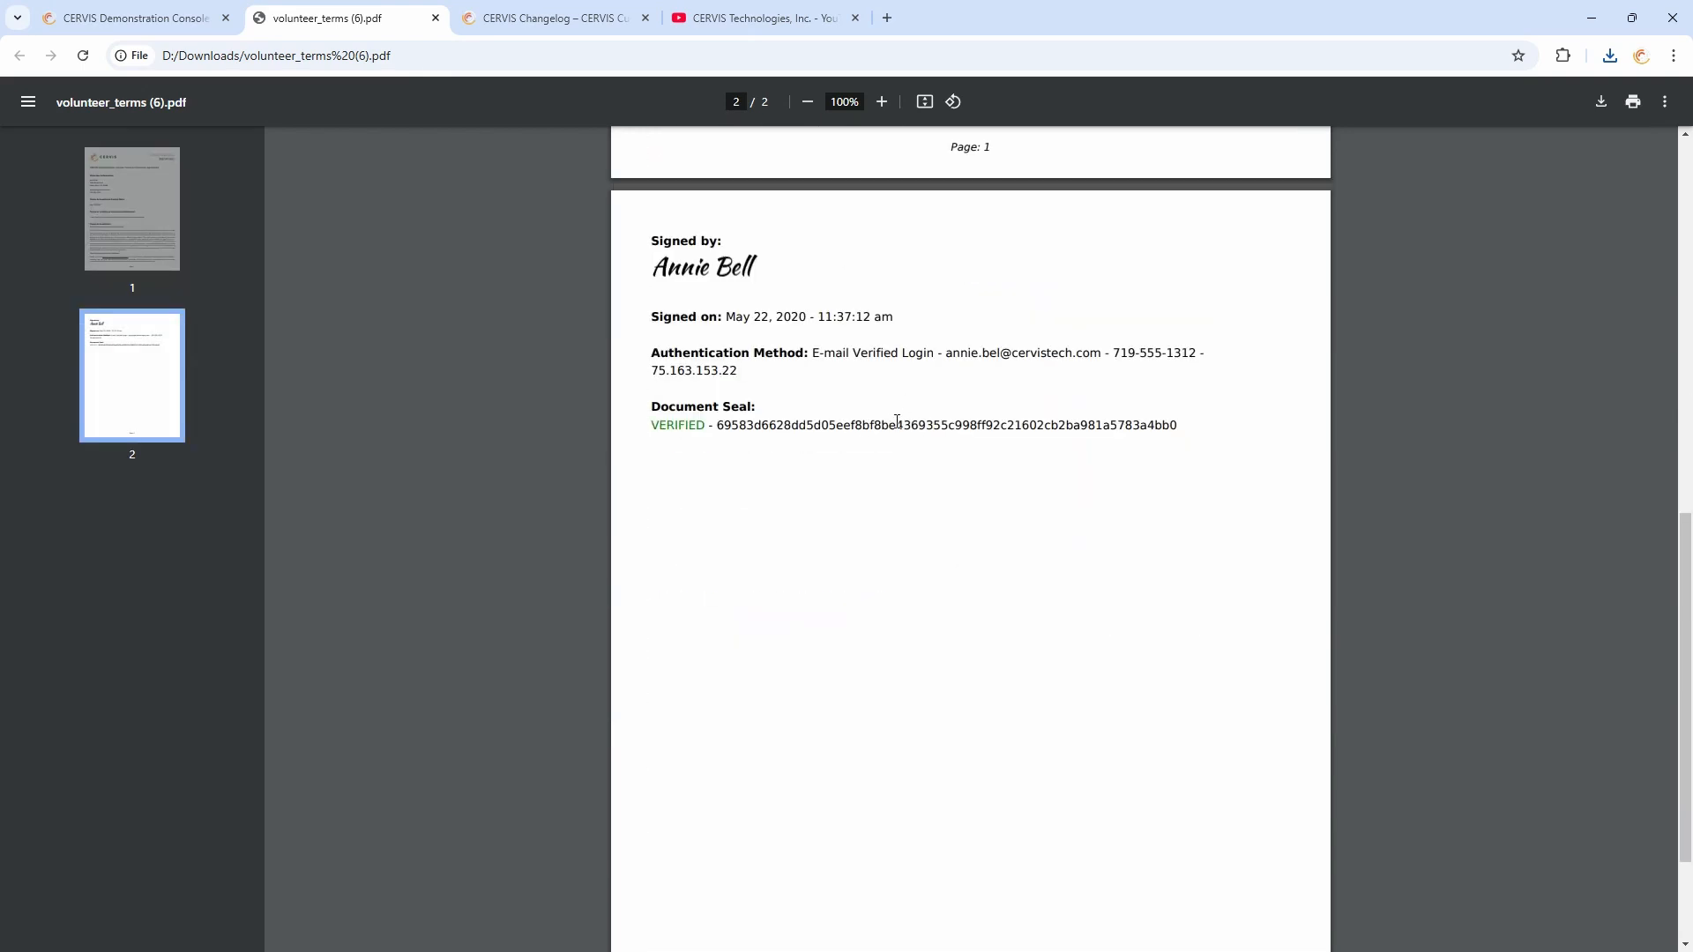
pyautogui.click(436, 18)
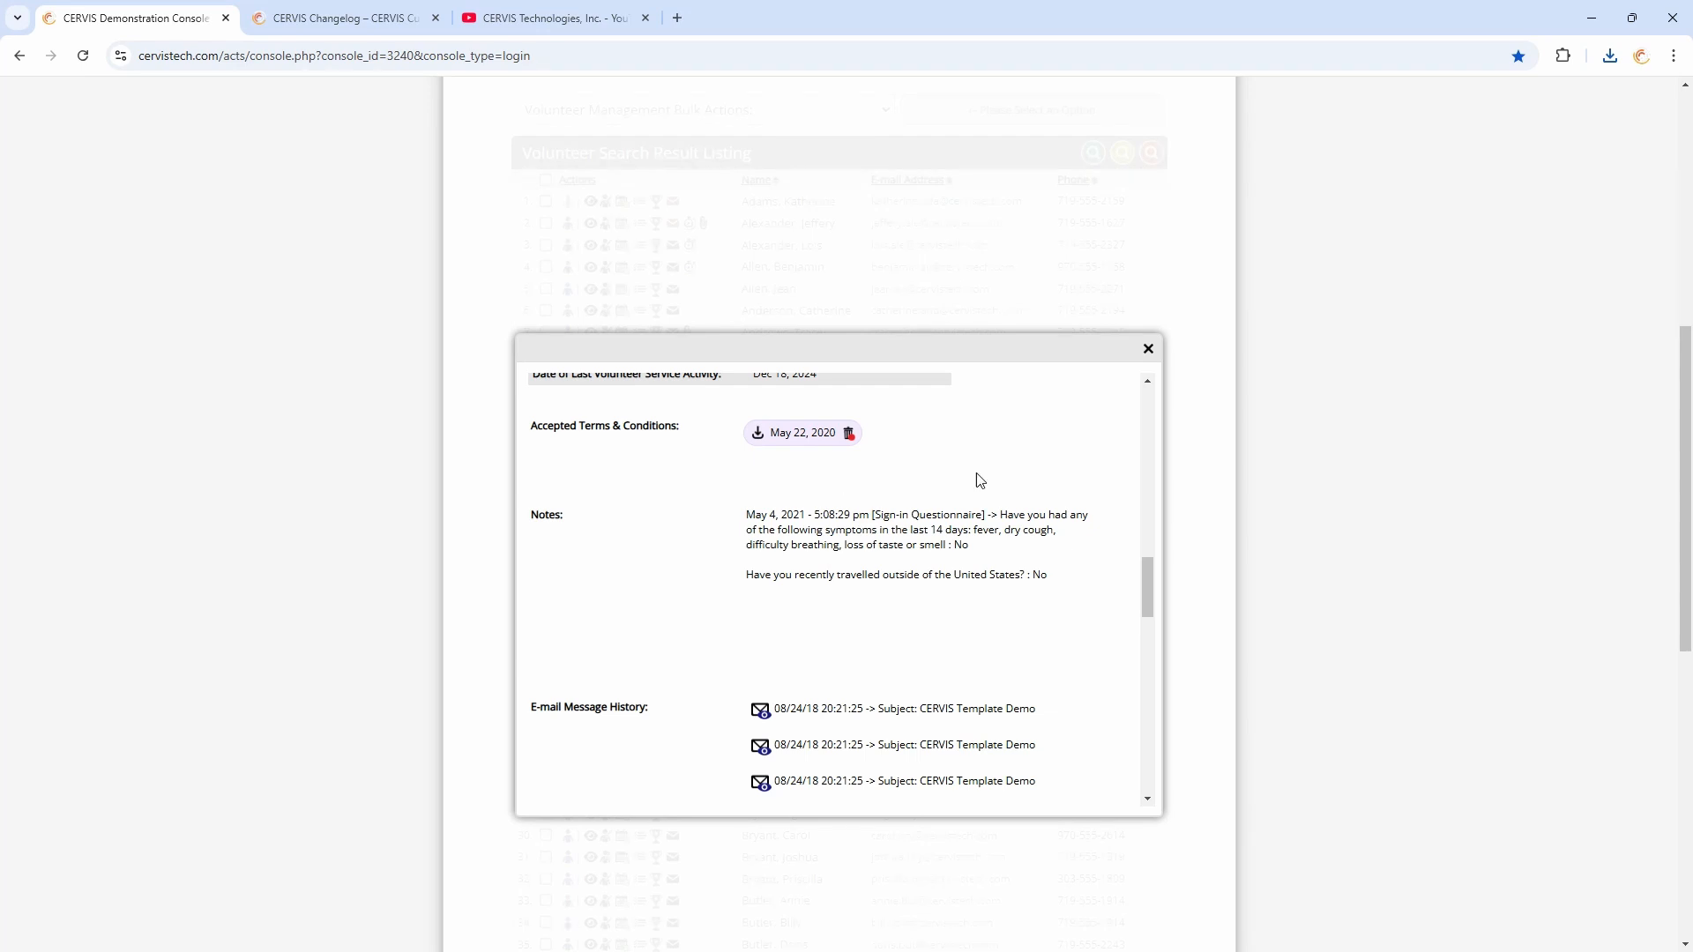
# Close the profile and reopen the Information Collection section of the system configuration
pyautogui.click(1148, 349)
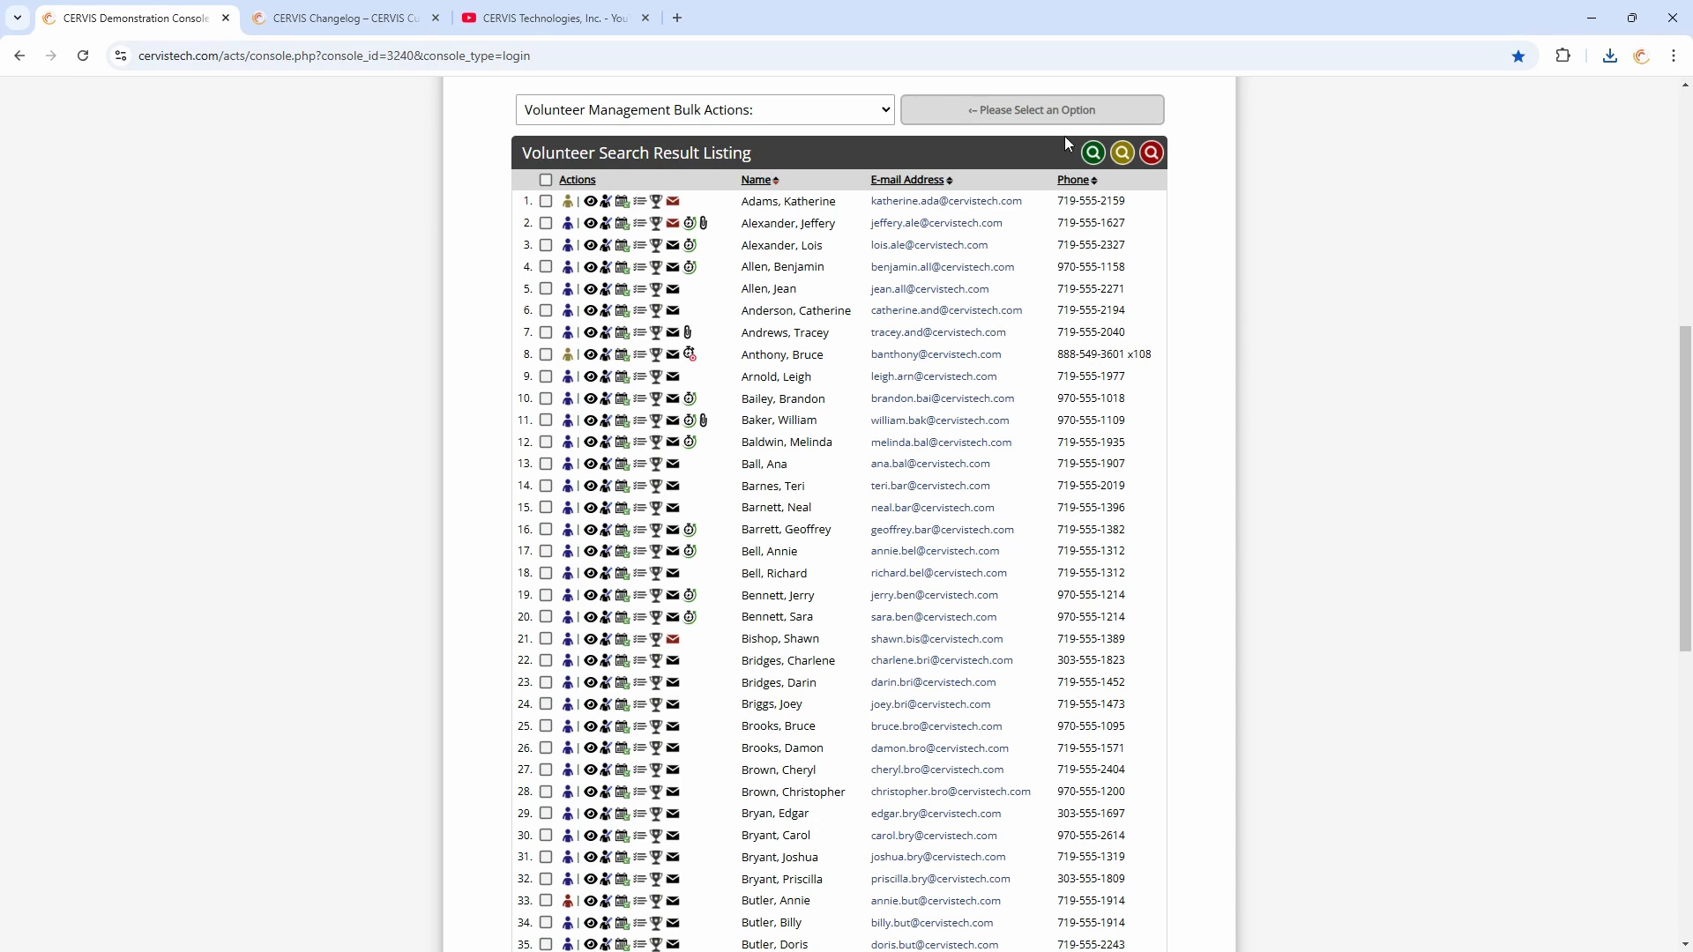
pyautogui.scroll(-10, 547, 609)
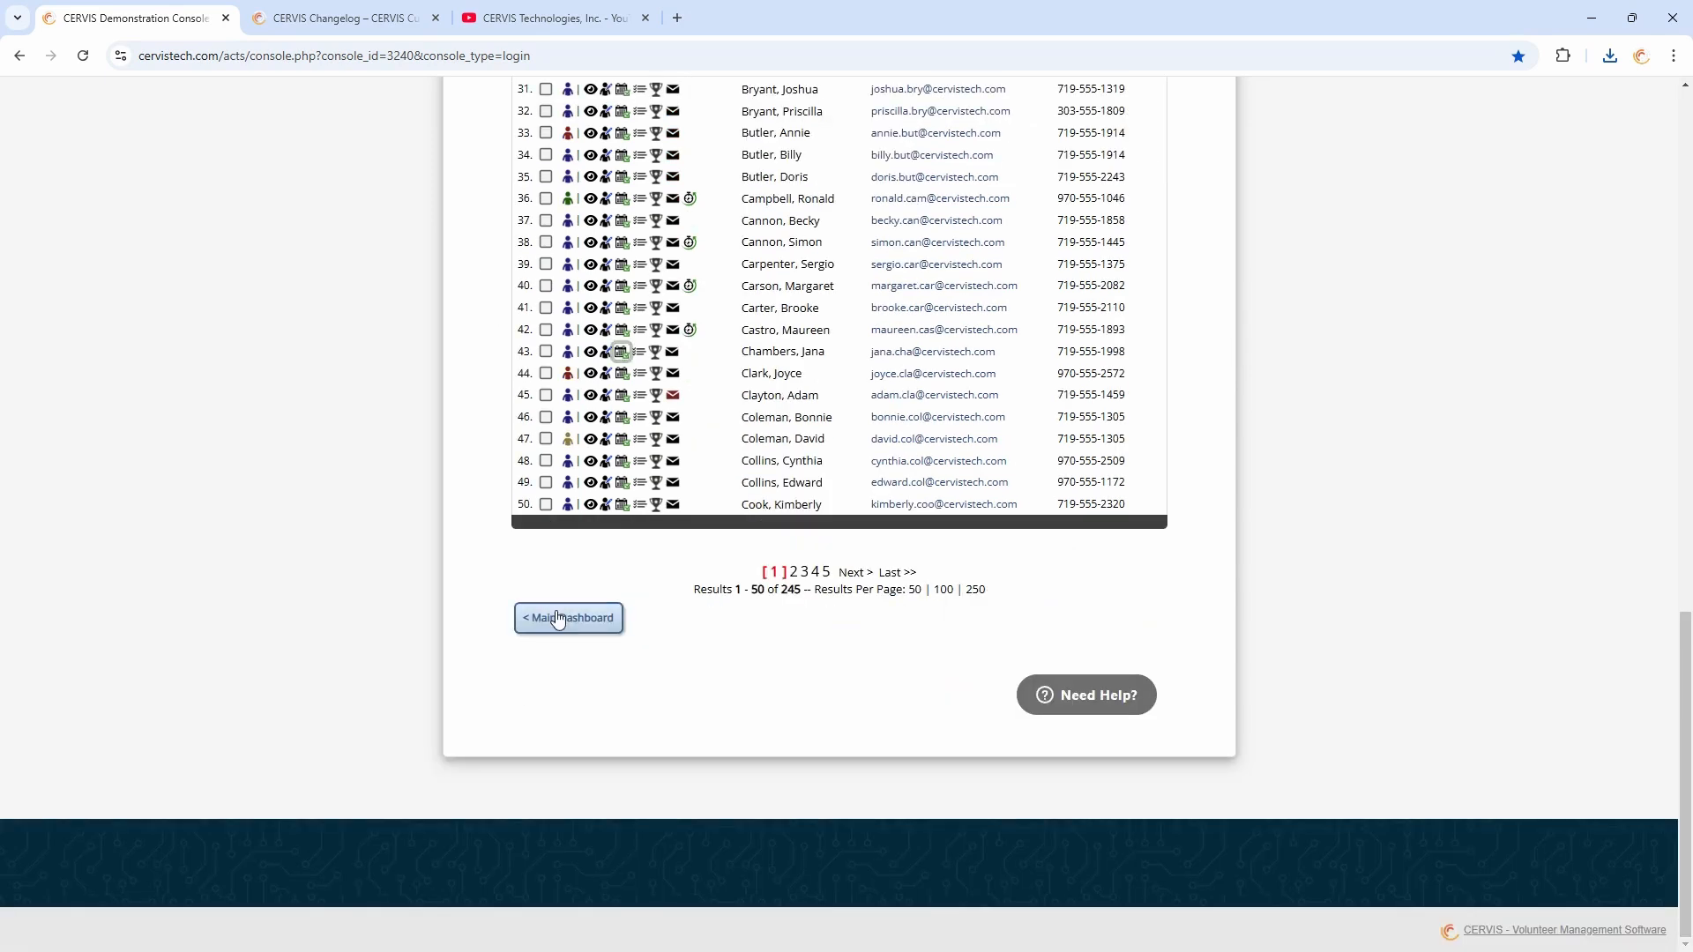
pyautogui.click(555, 615)
pyautogui.click(986, 488)
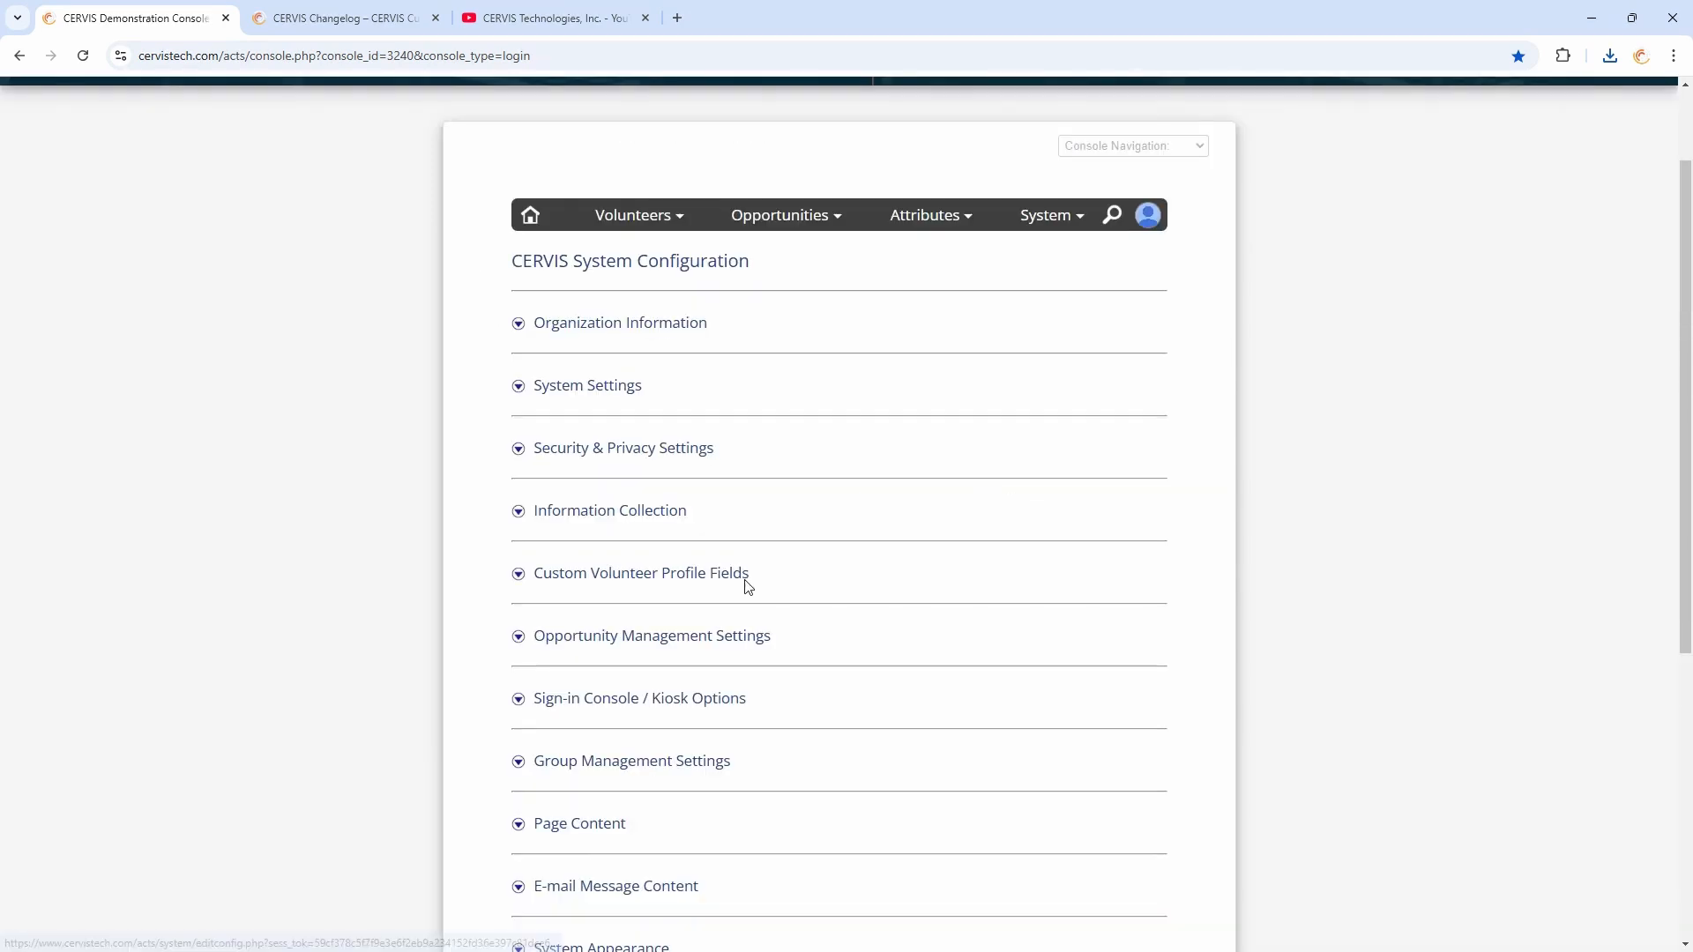
pyautogui.click(626, 520)
pyautogui.scroll(-15, 741, 608)
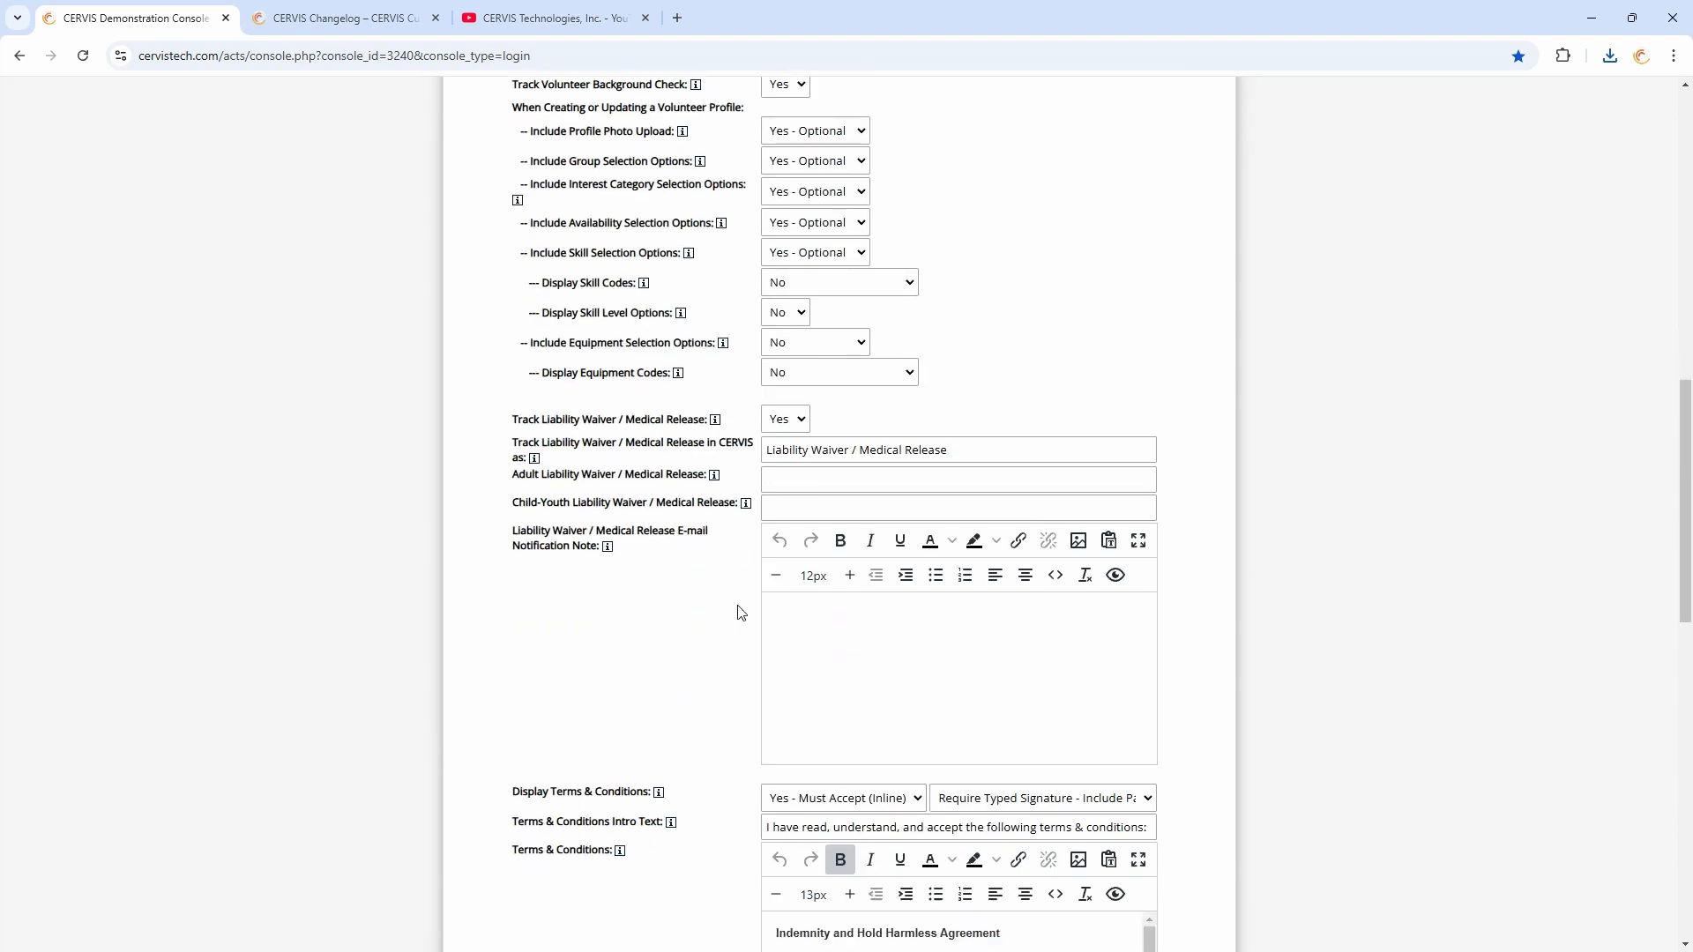
# Prefix the terms and conditions heading with 2025 and return to the main dashboard
pyautogui.write('2025')
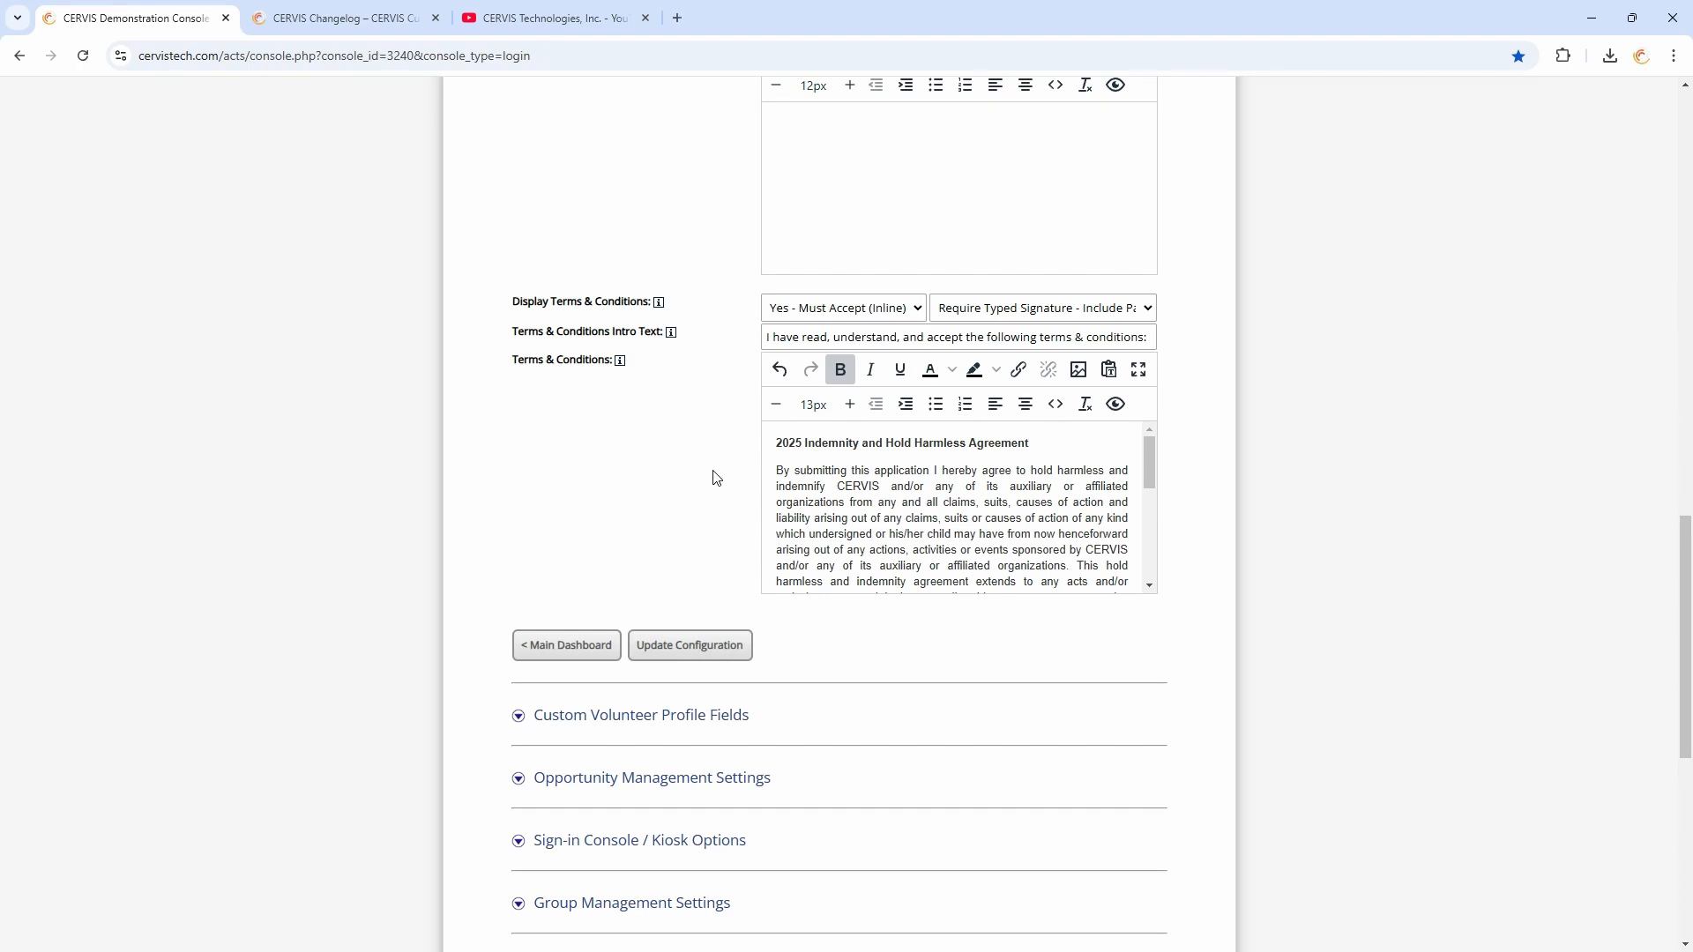
pyautogui.scroll(5, 680, 487)
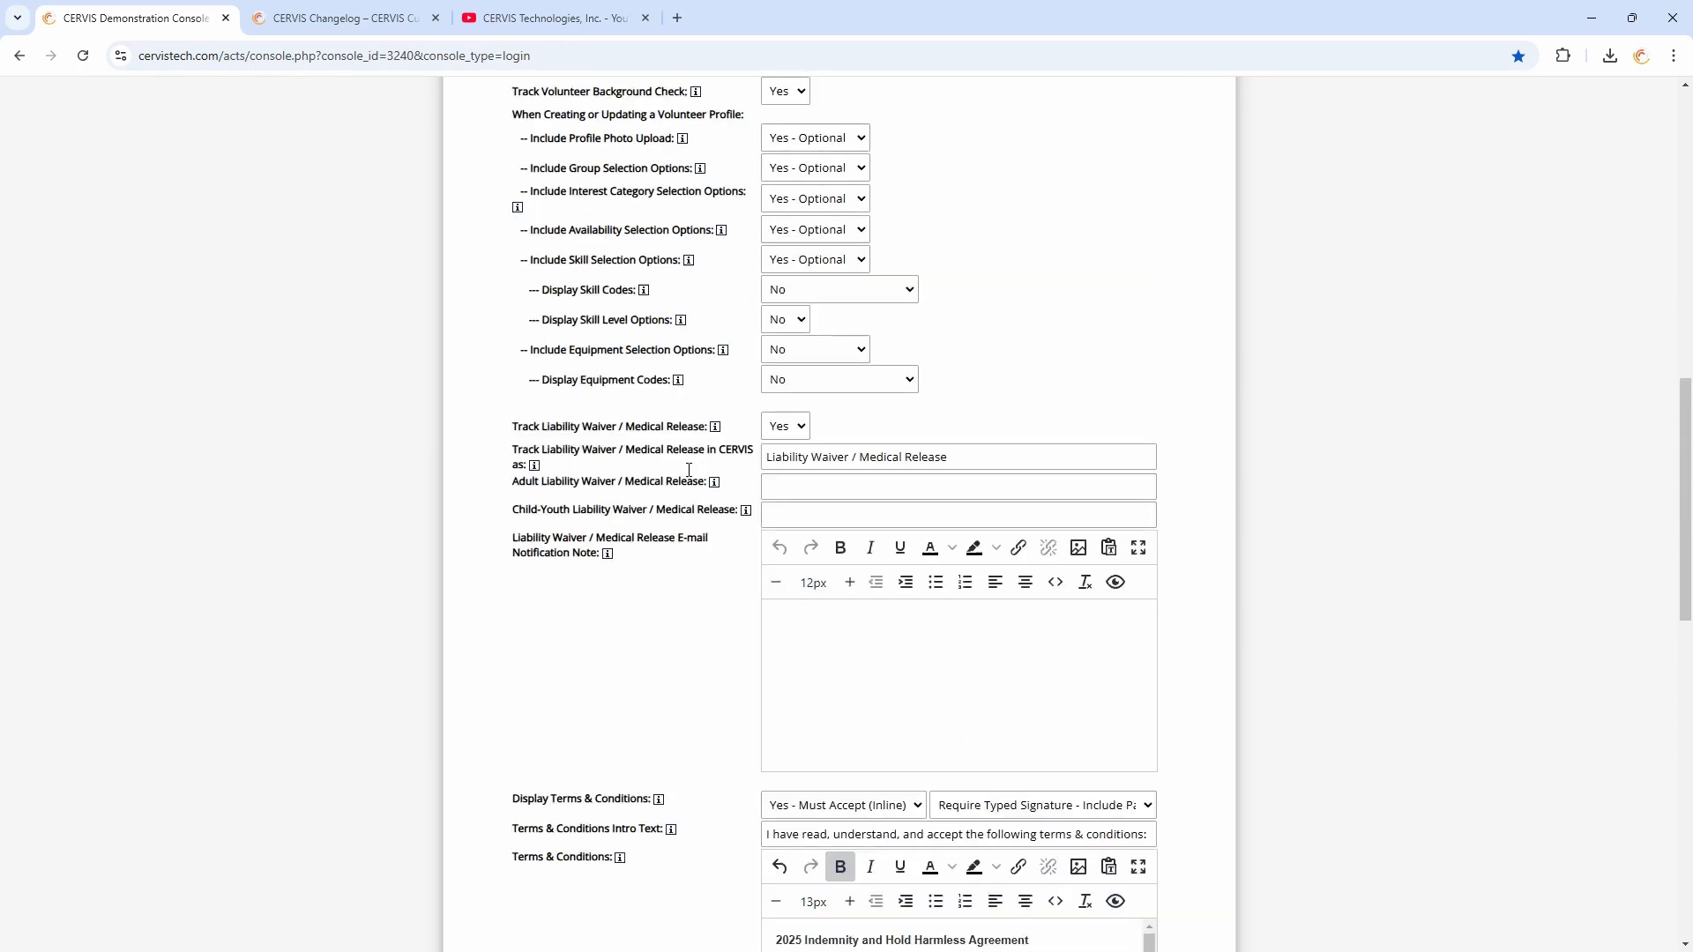
pyautogui.scroll(1, 689, 470)
pyautogui.scroll(1, 675, 414)
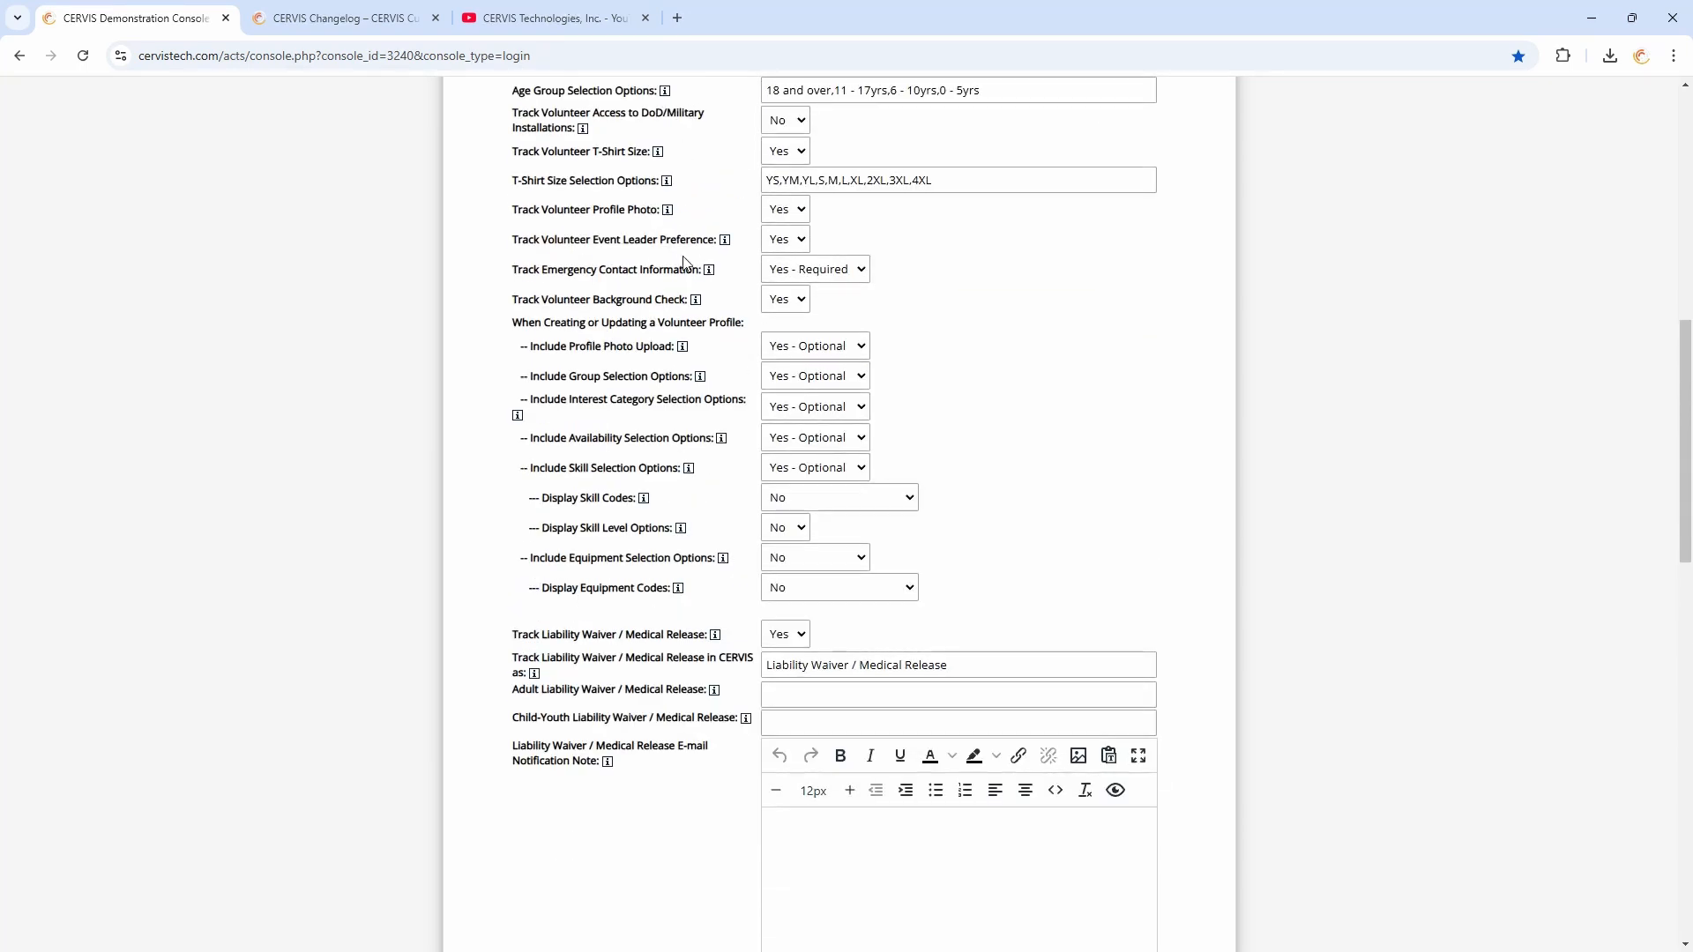
pyautogui.scroll(-5, 746, 719)
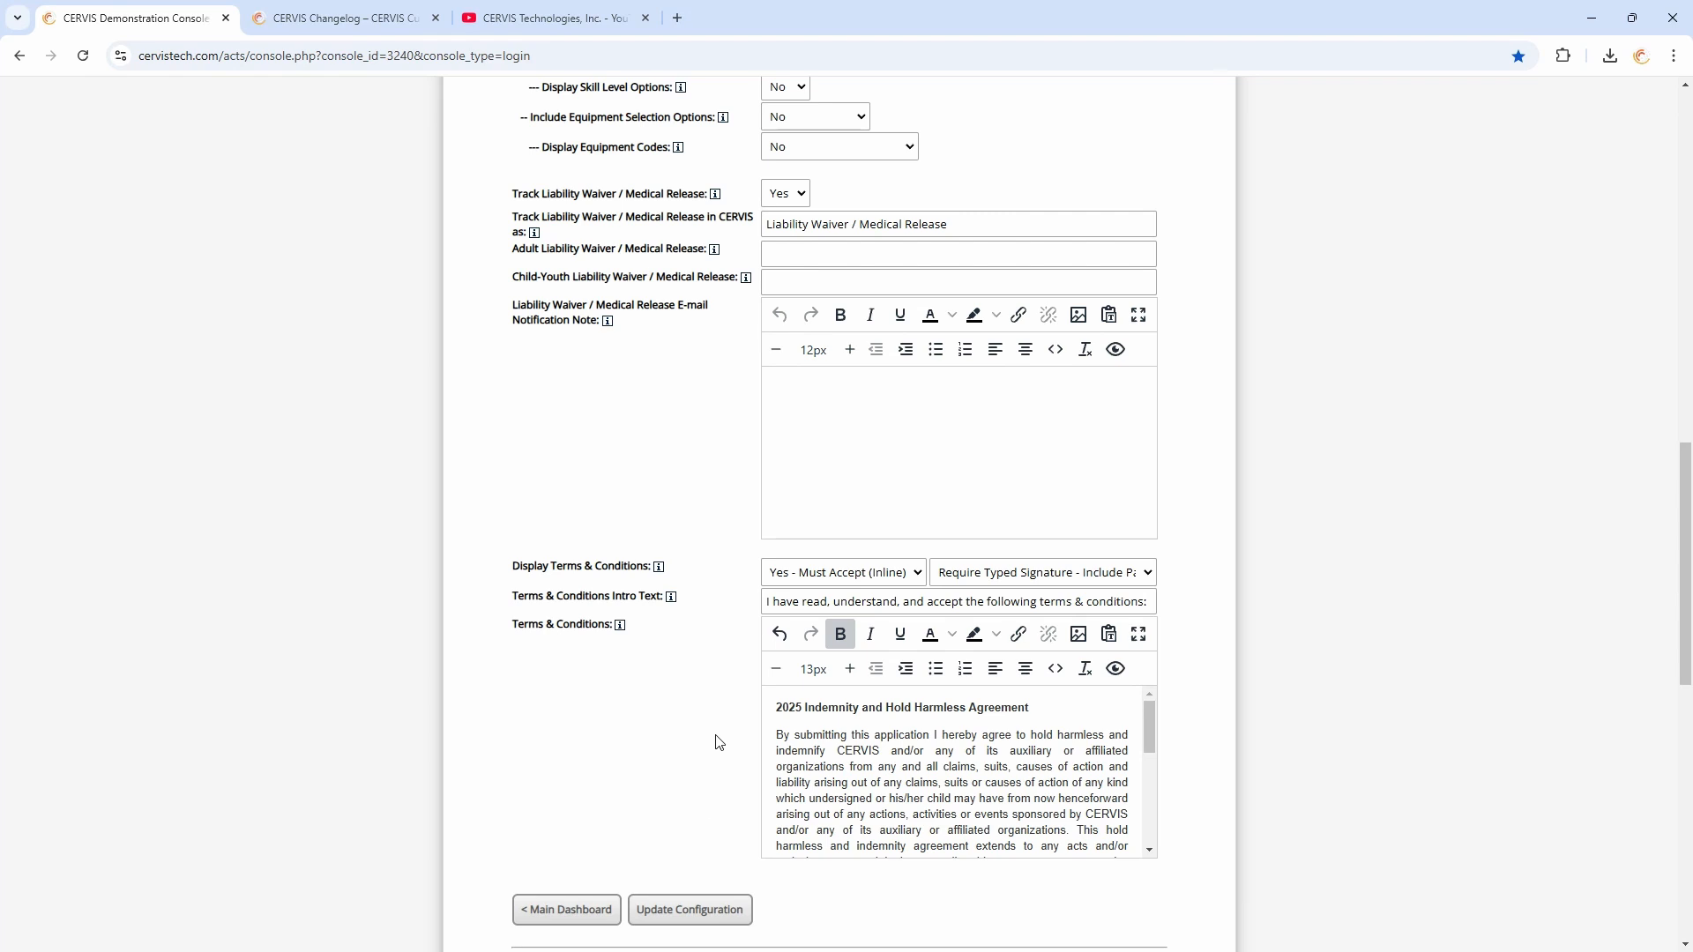
pyautogui.click(594, 917)
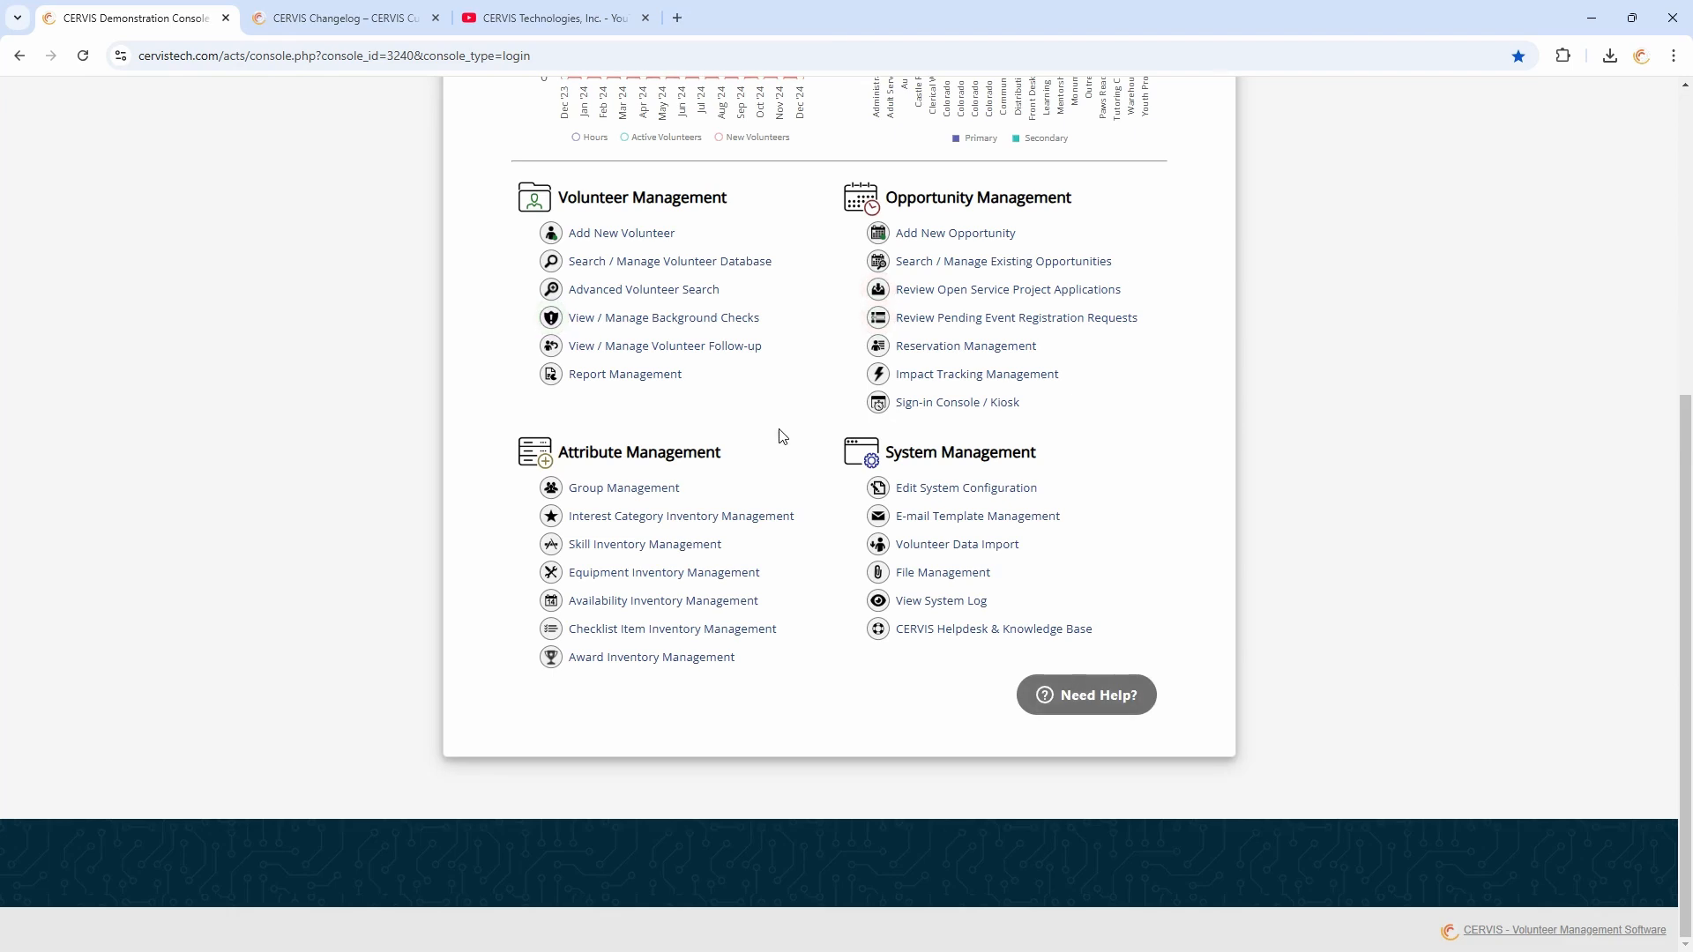
pyautogui.scroll(2, 774, 410)
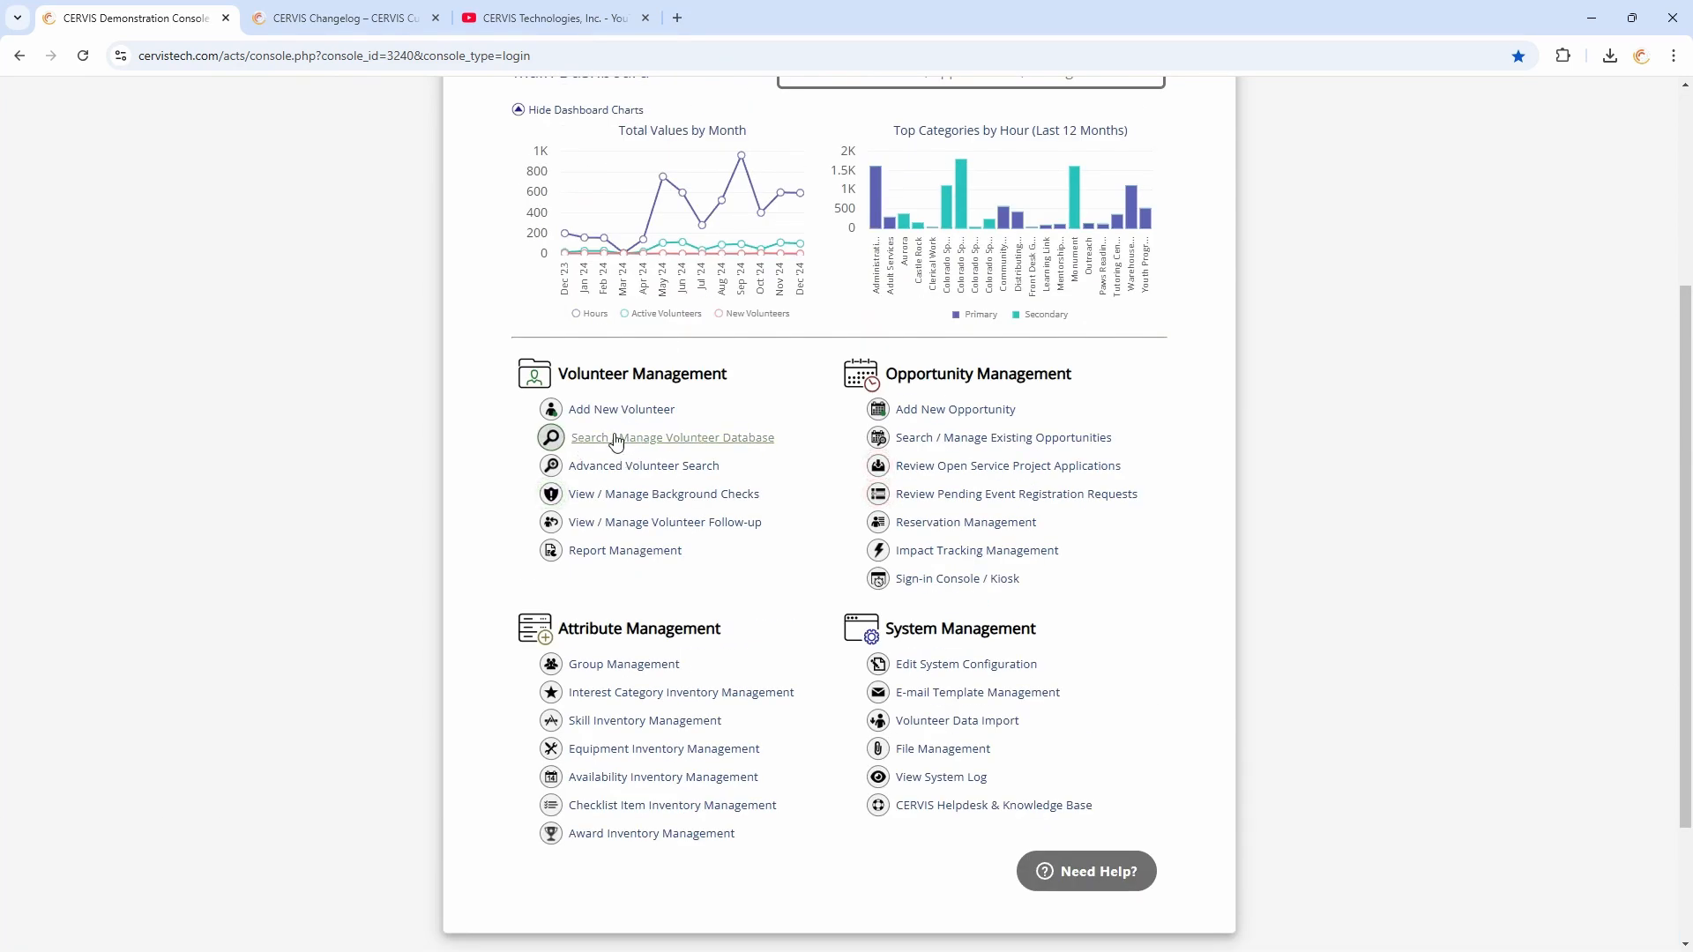
# Open the volunteer database, select all volunteers, and choose the bulk action to update the selected volunteer profiles
pyautogui.click(645, 441)
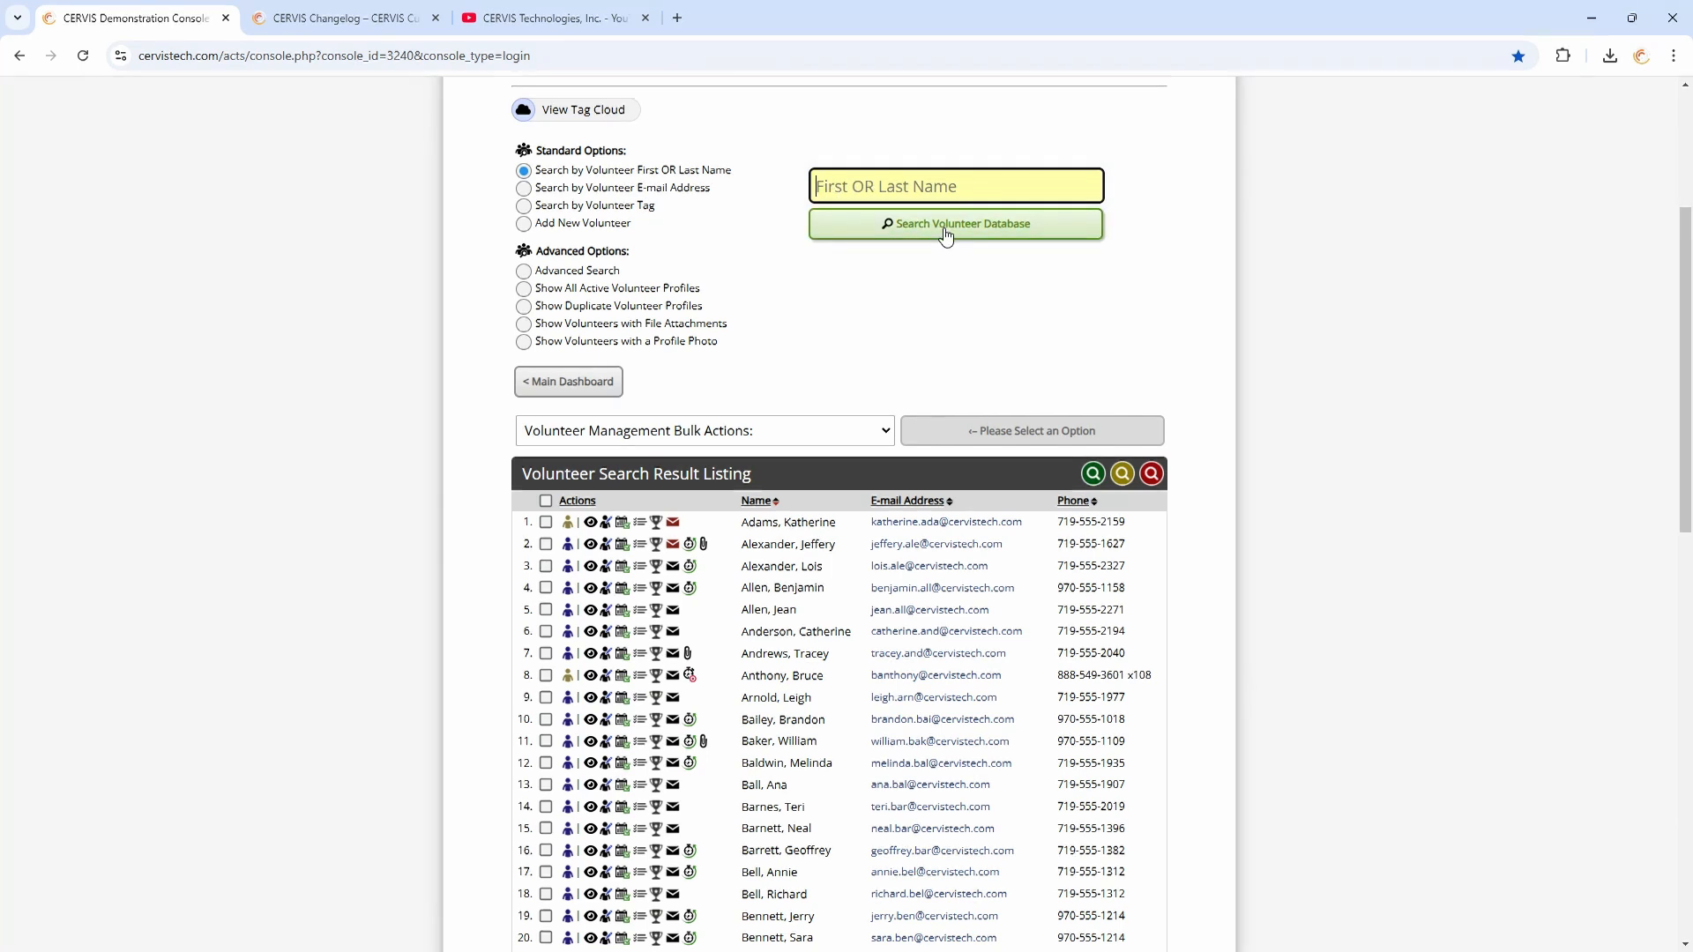
pyautogui.click(546, 501)
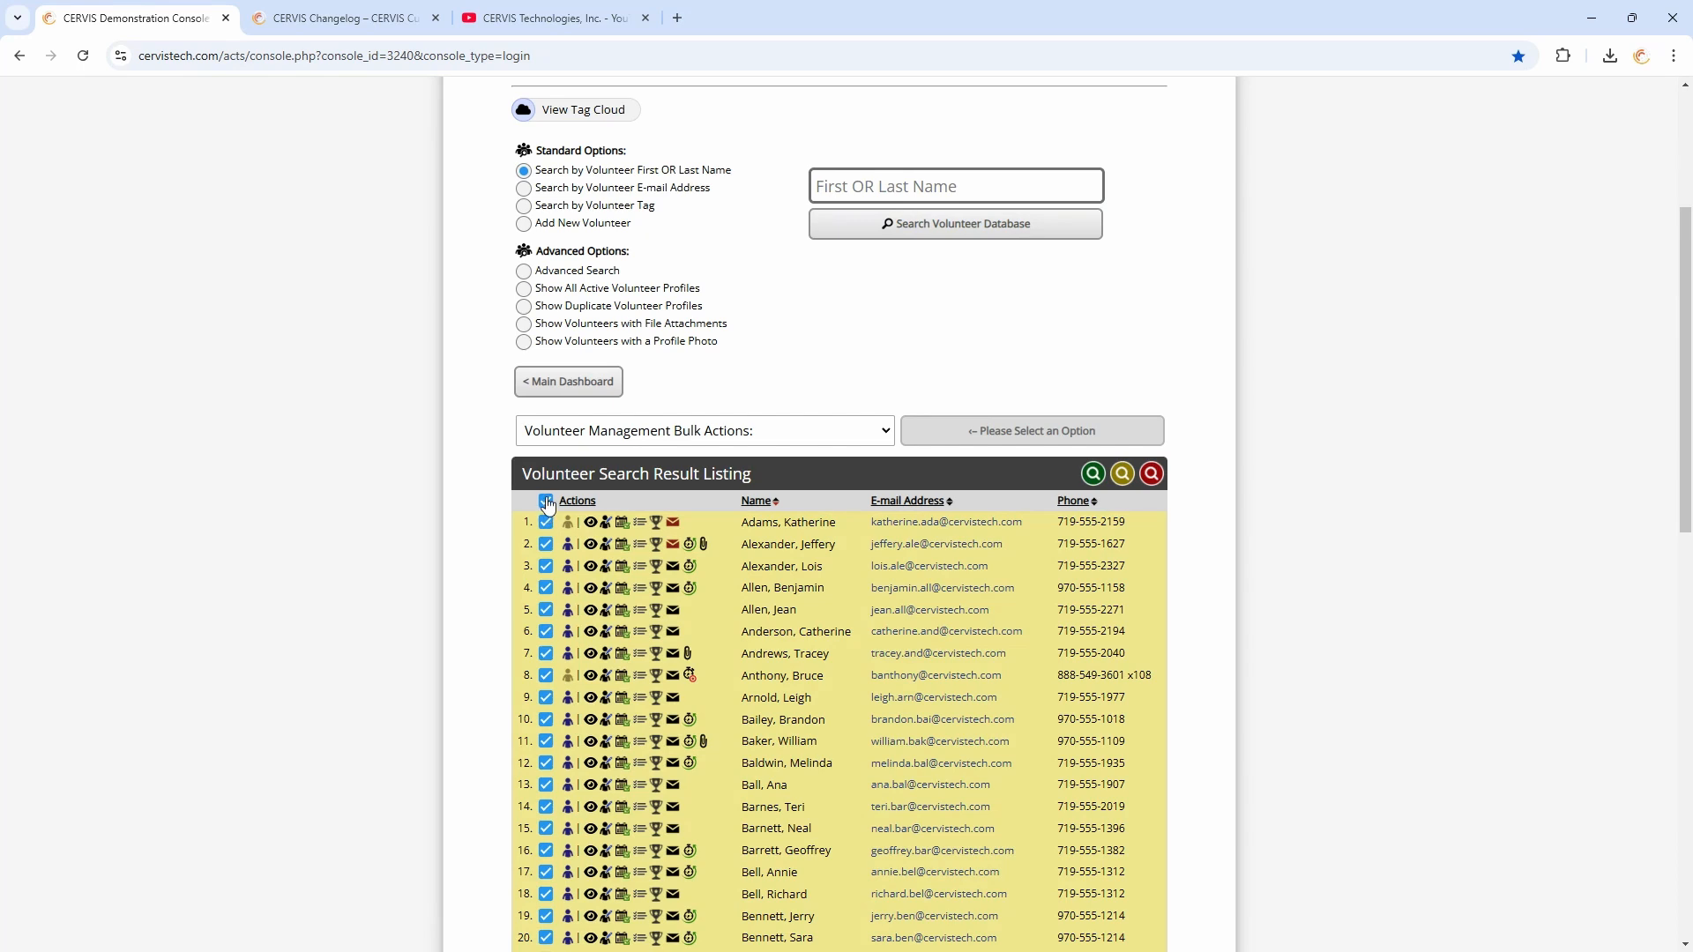
pyautogui.scroll(-10, 521, 502)
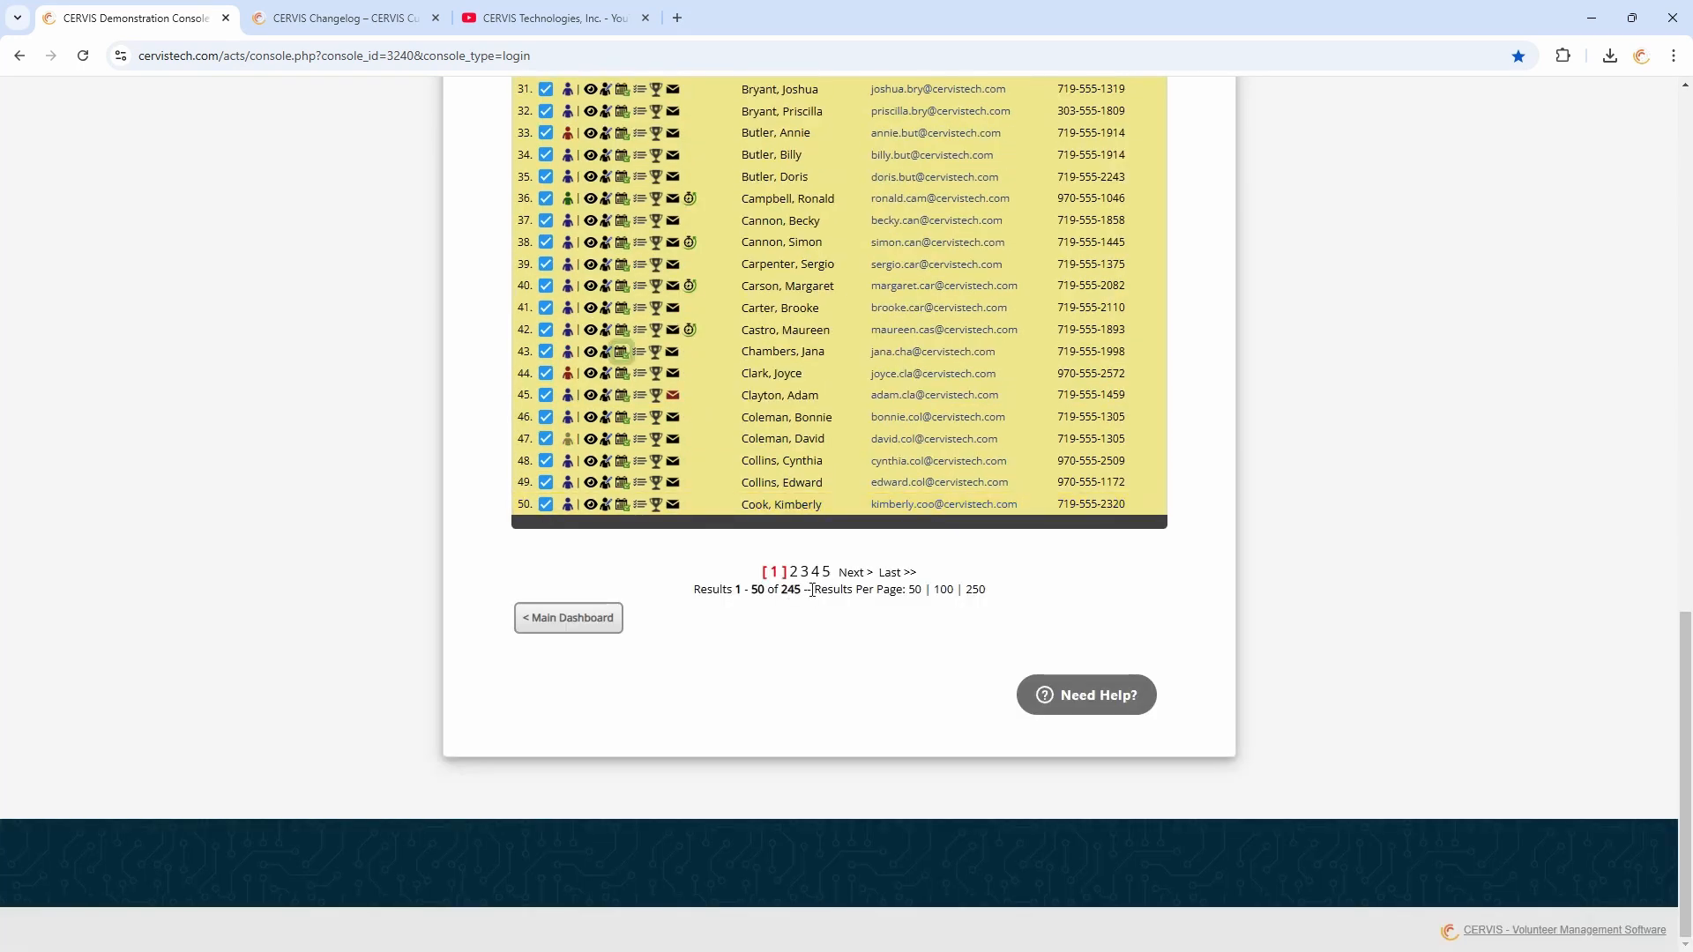
pyautogui.scroll(13, 664, 577)
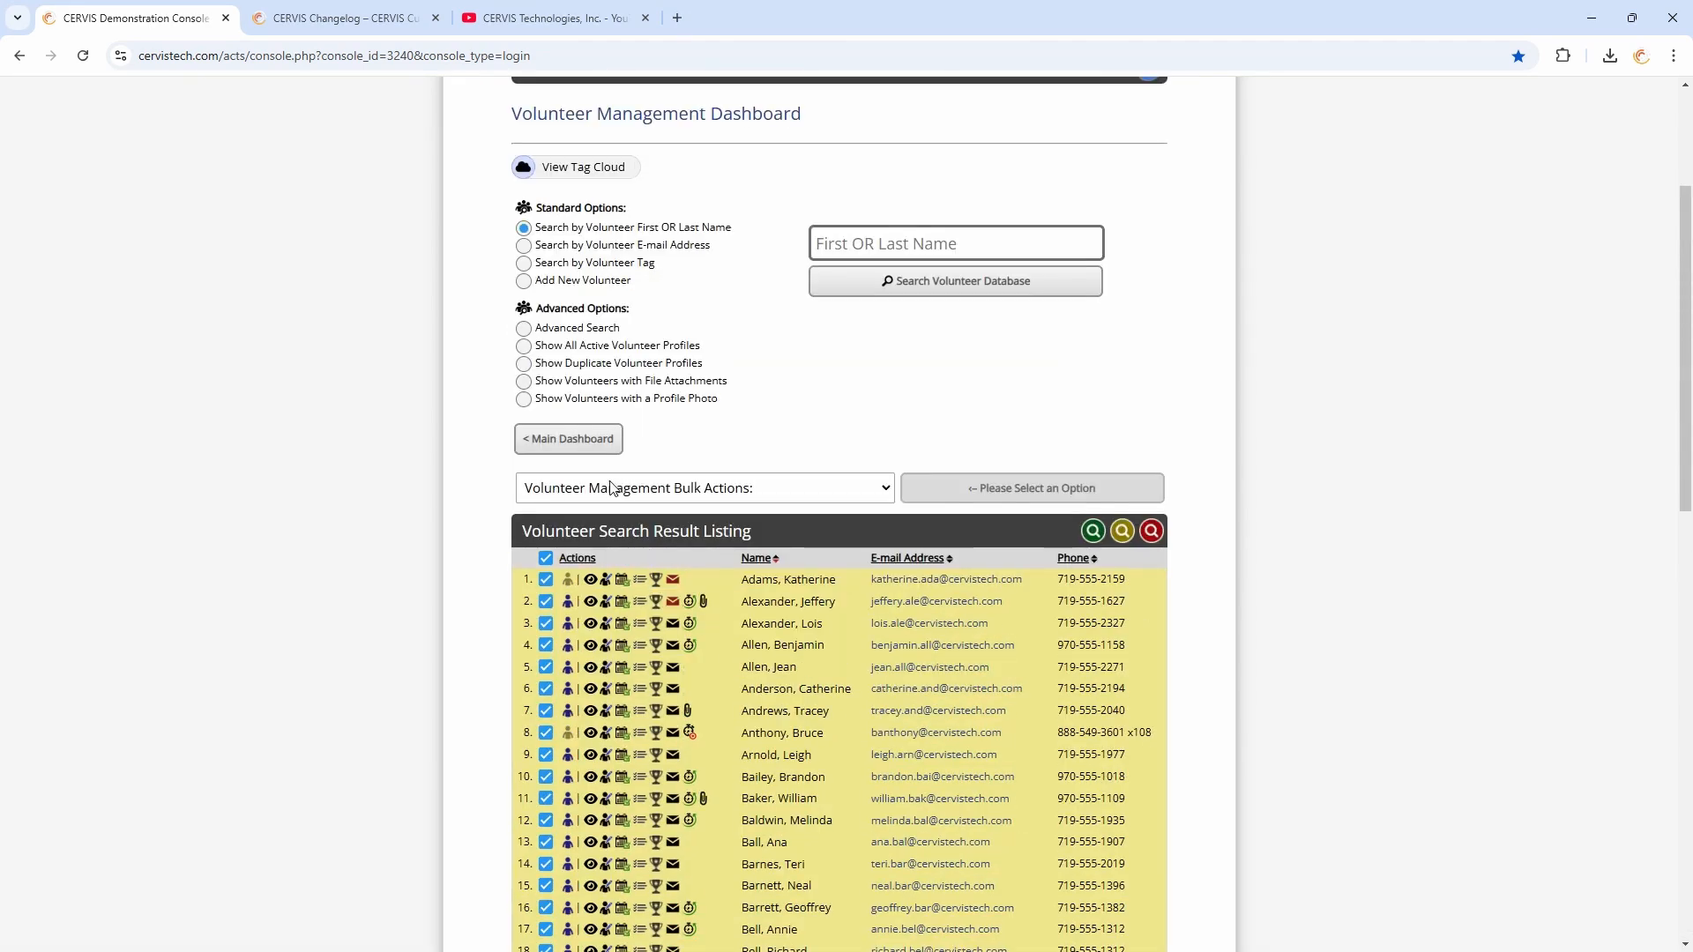
pyautogui.click(636, 489)
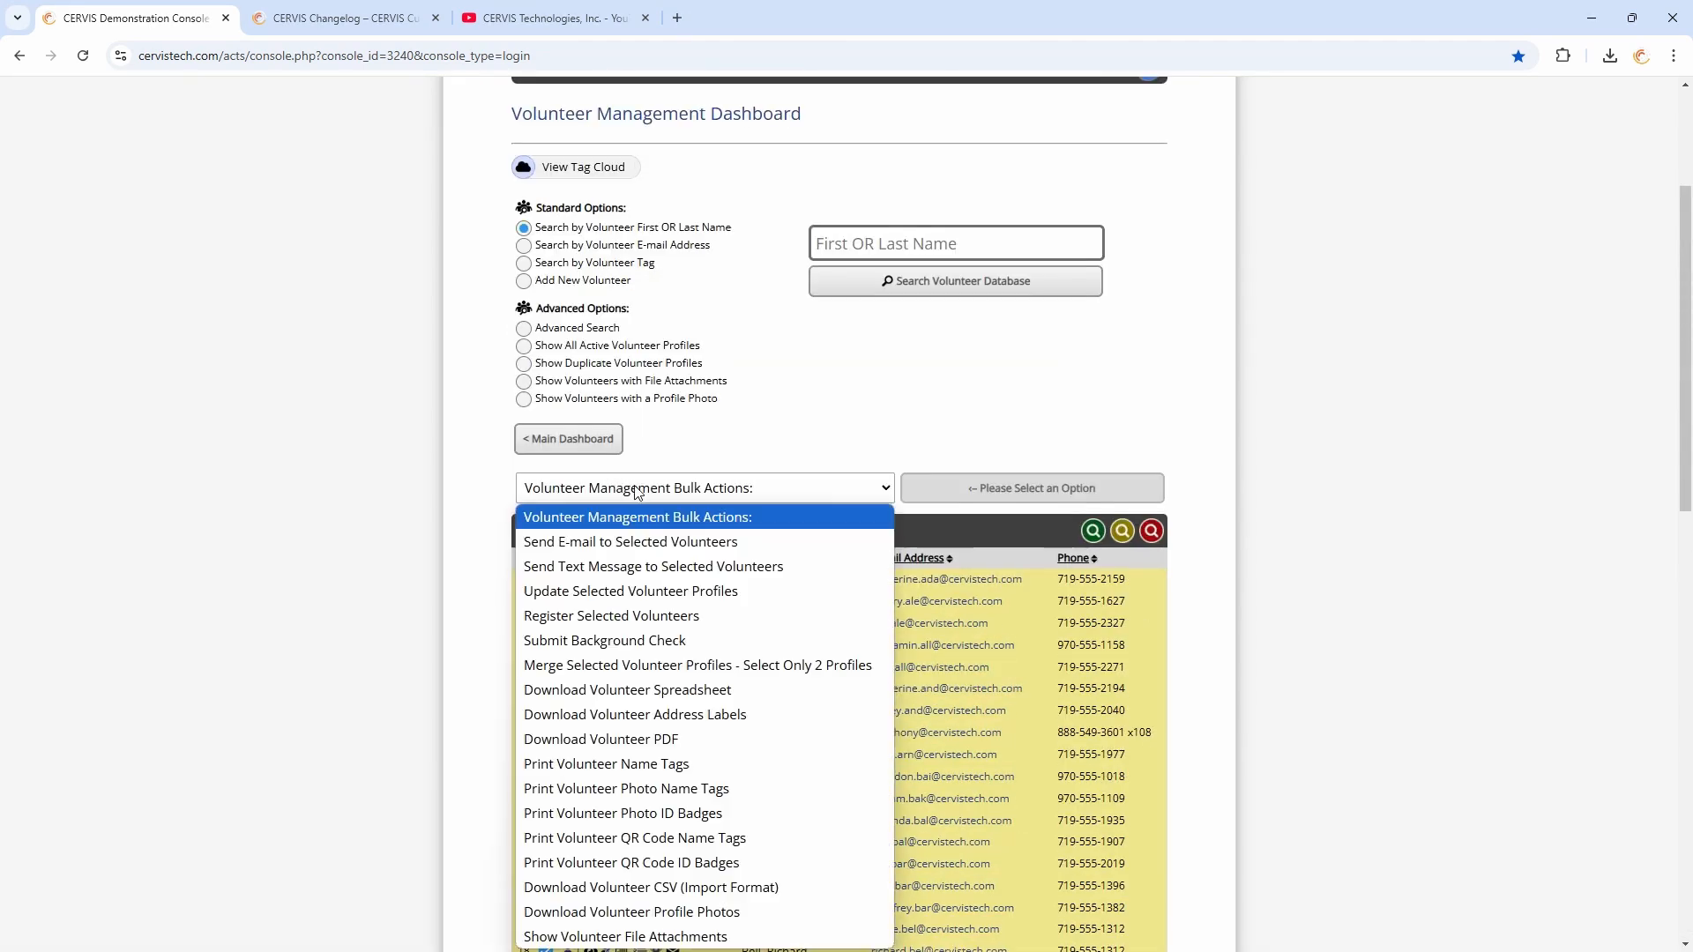
pyautogui.click(654, 591)
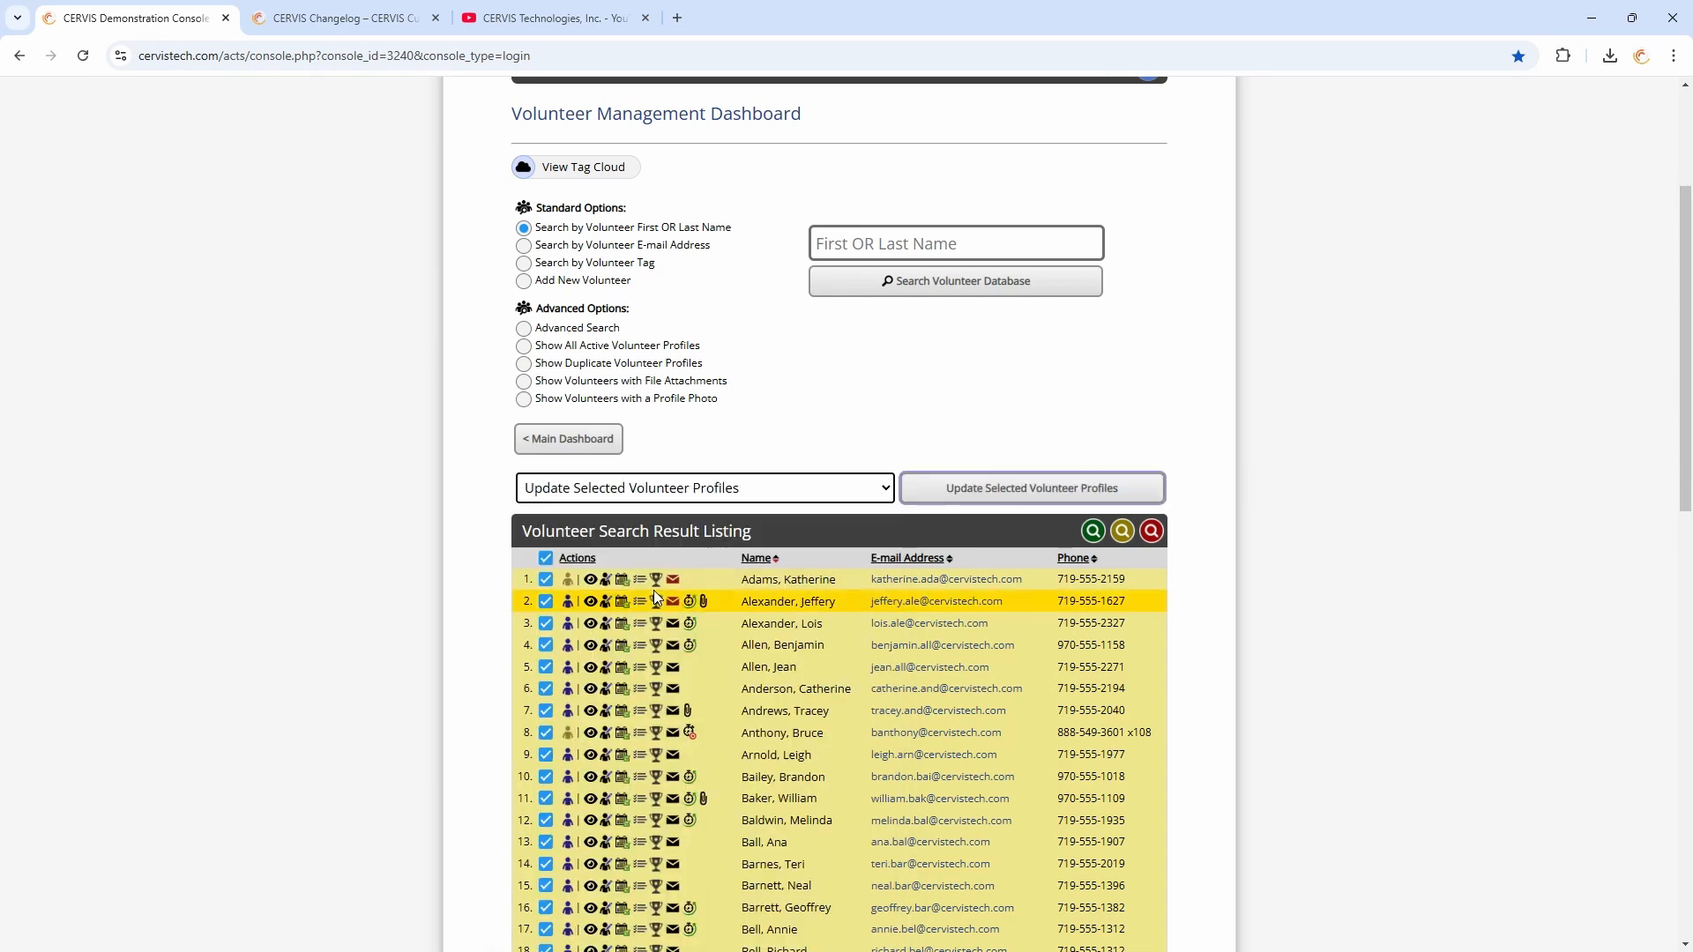
pyautogui.click(1000, 491)
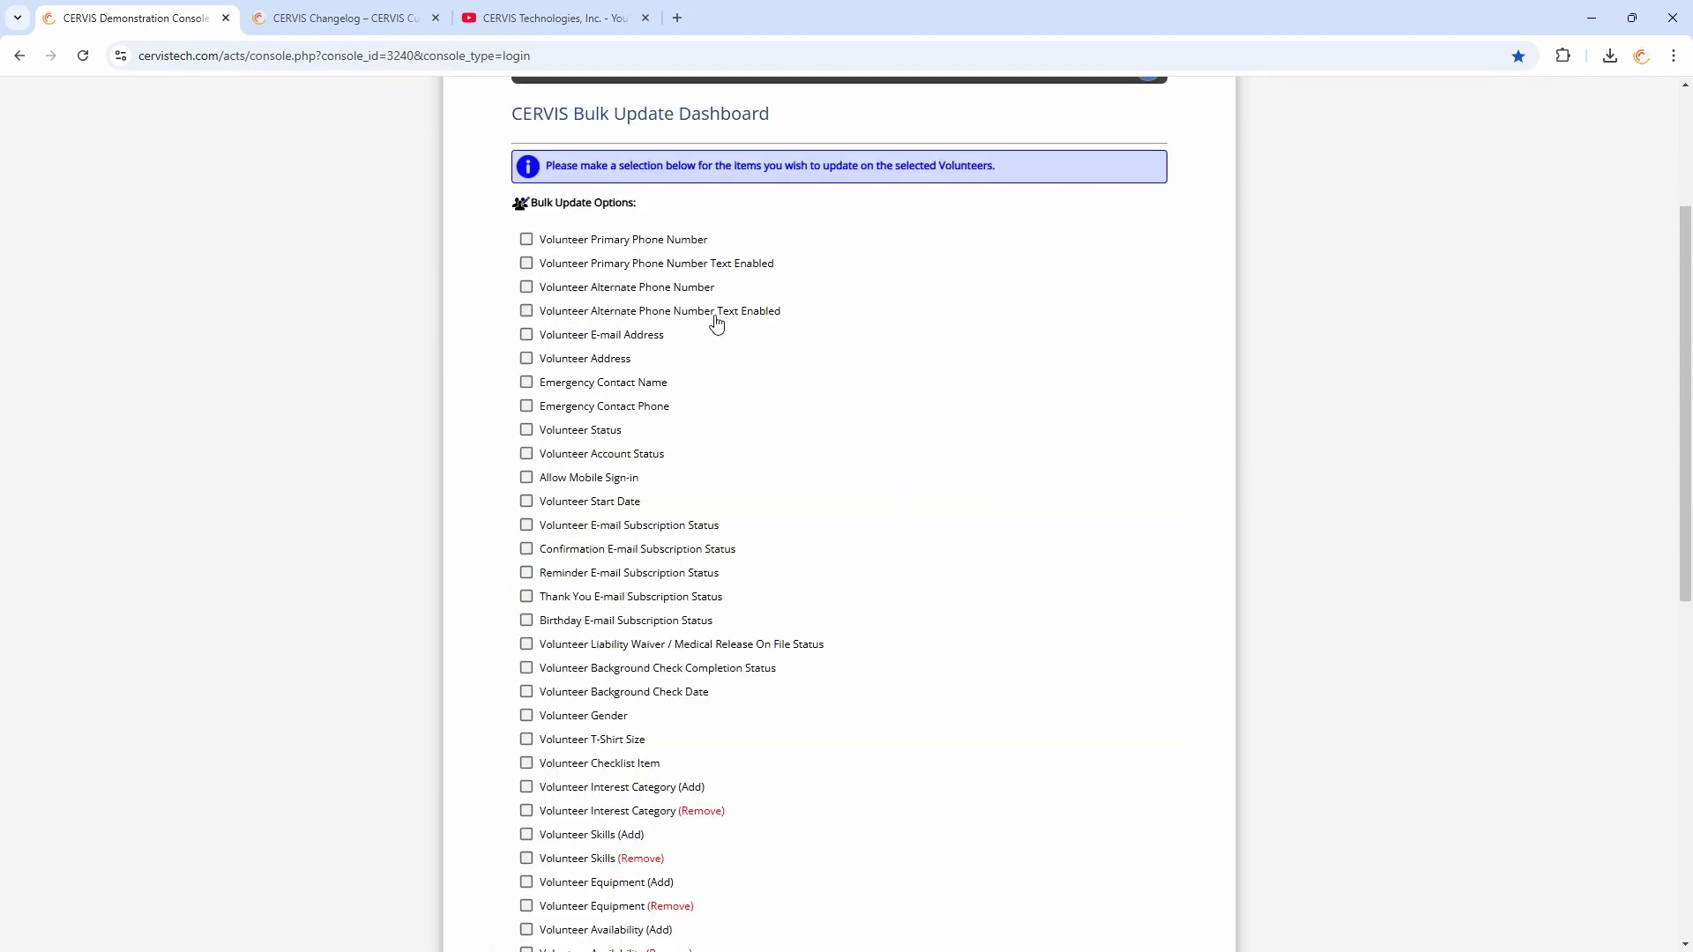
# Choose Require Verification of Volunteer Profile Information as the item to bulk update
pyautogui.scroll(-1, 797, 278)
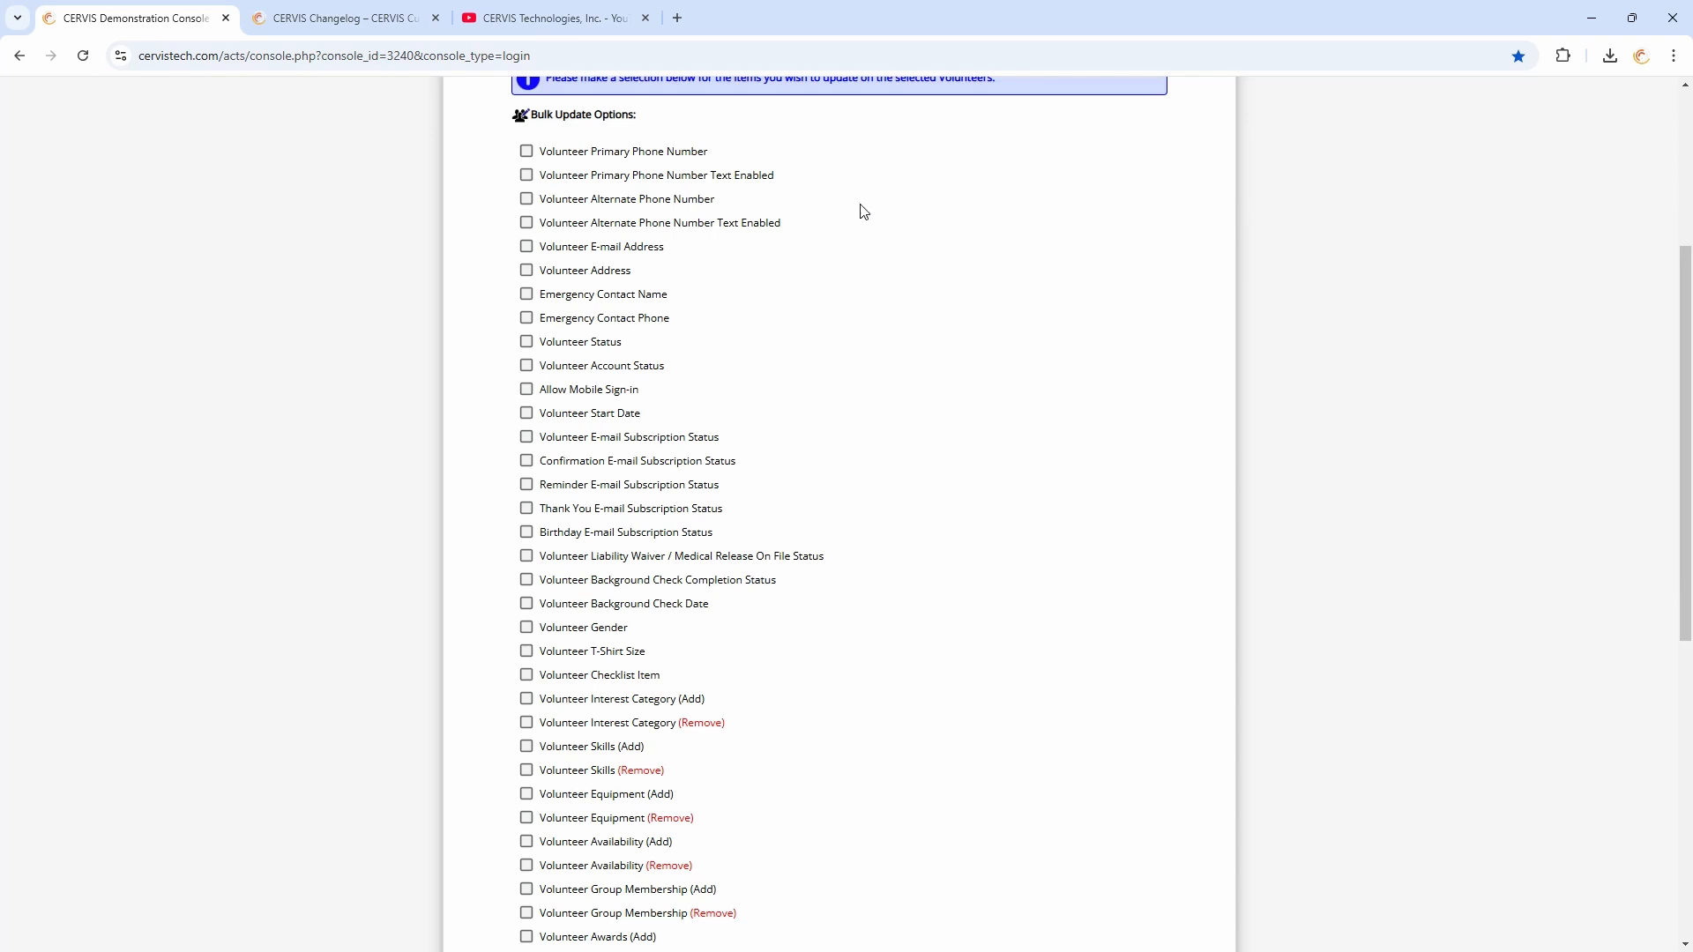
pyautogui.scroll(-3, 835, 256)
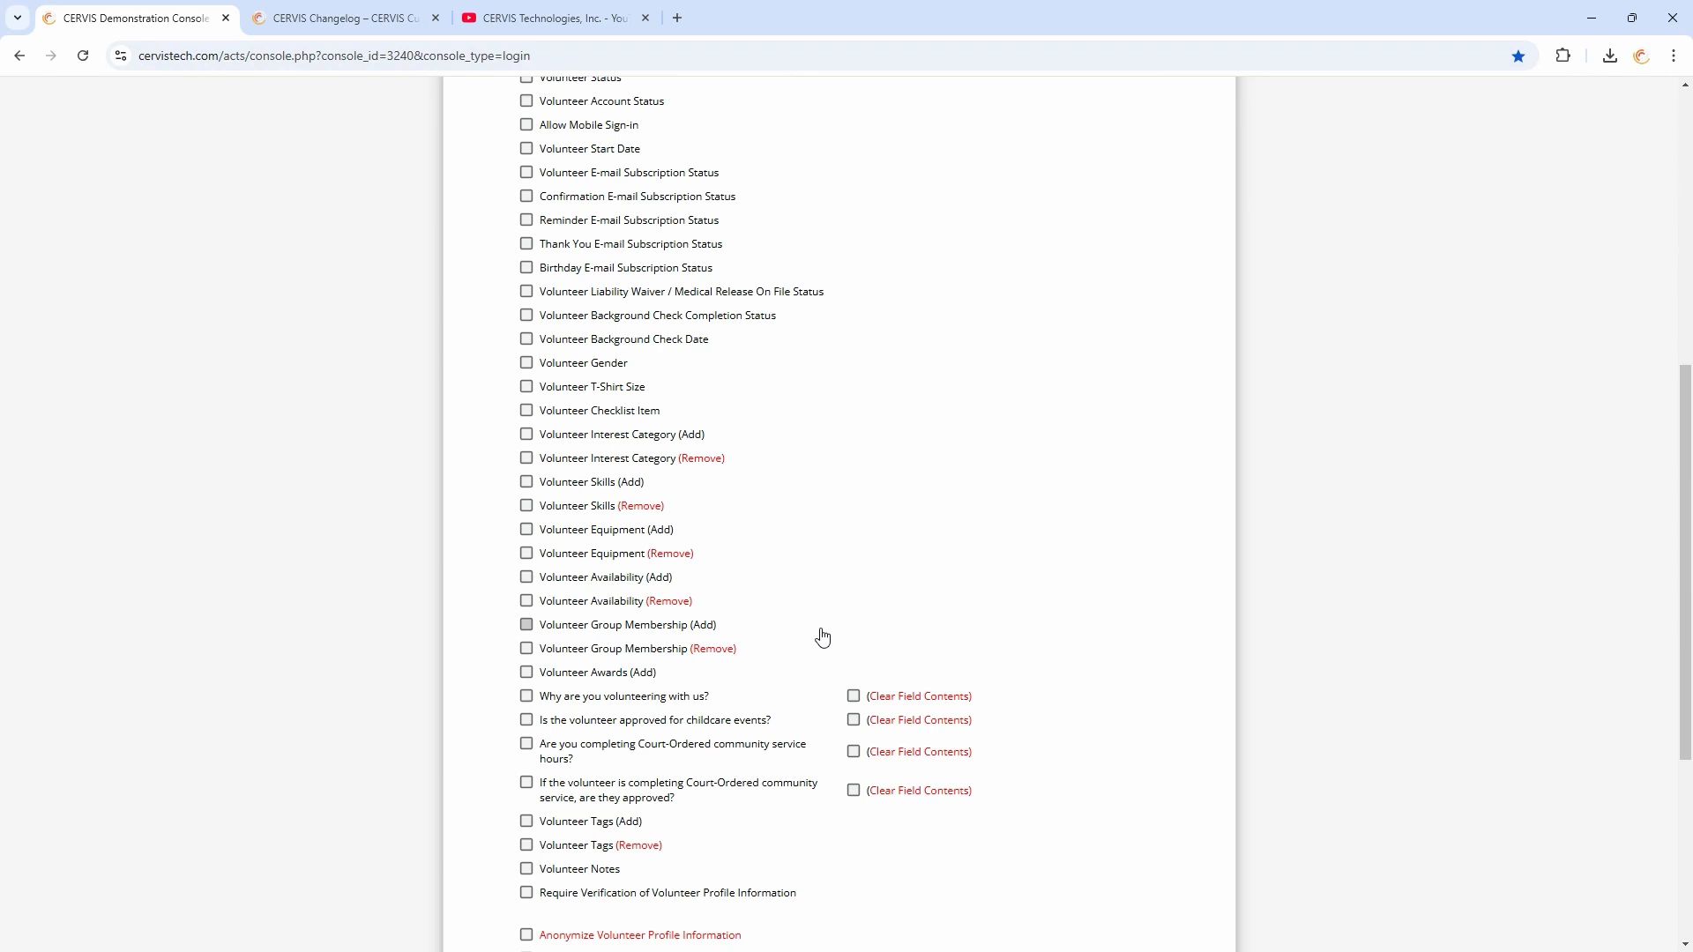
pyautogui.scroll(-2, 829, 640)
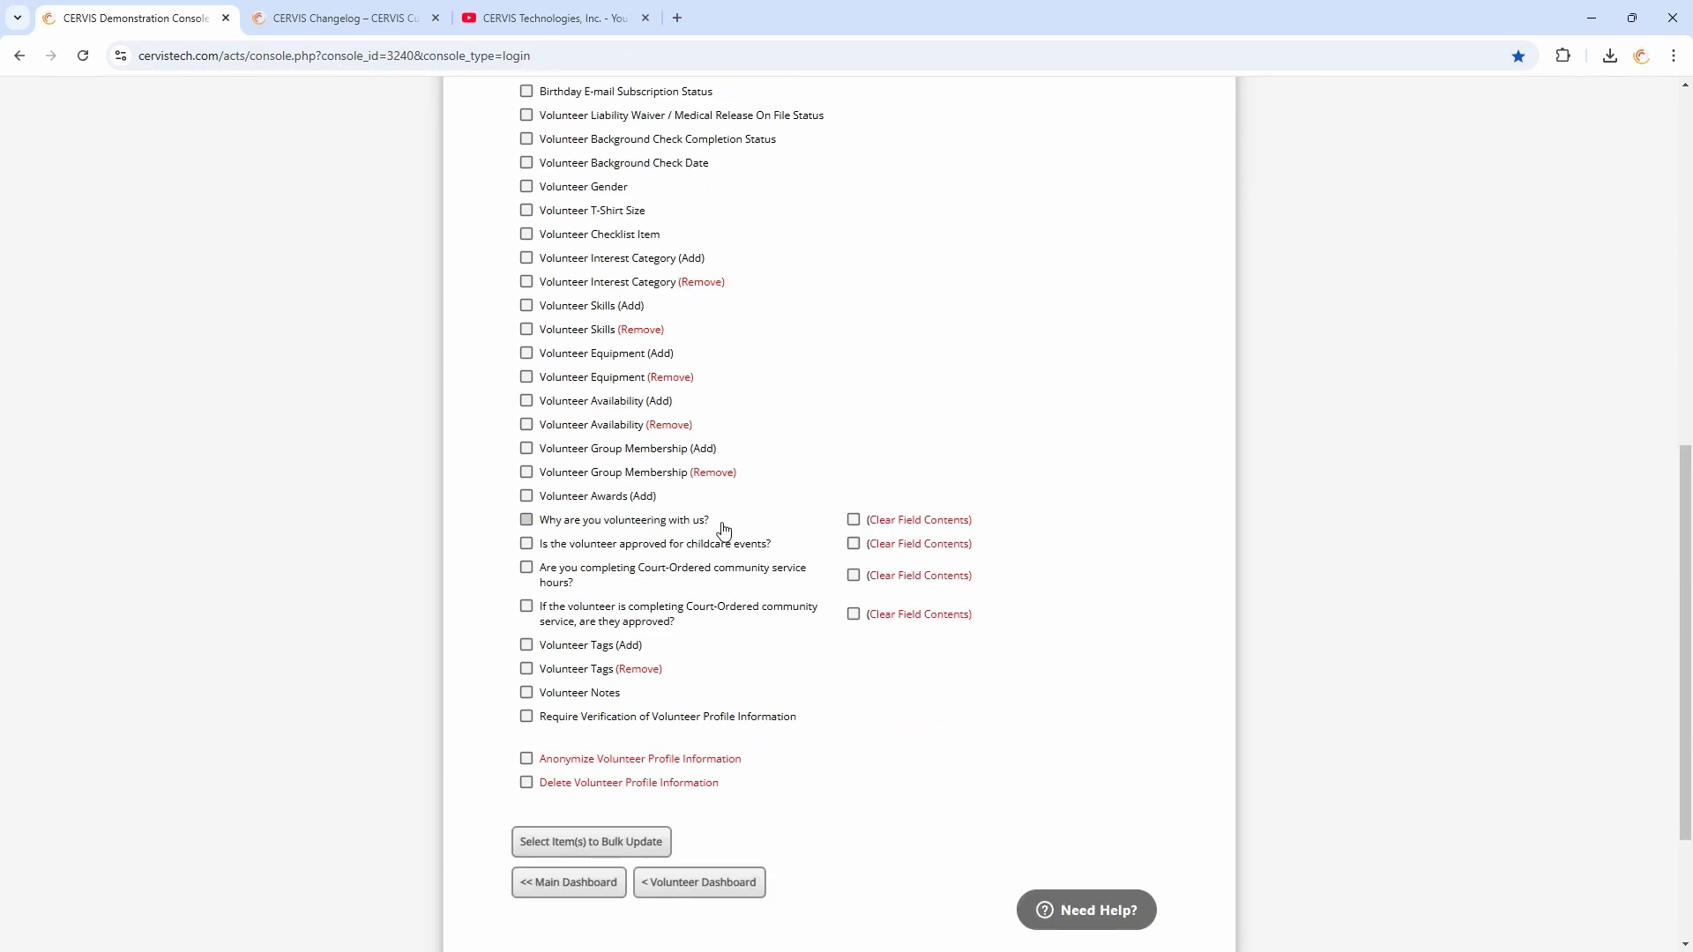
pyautogui.click(854, 521)
pyautogui.click(852, 524)
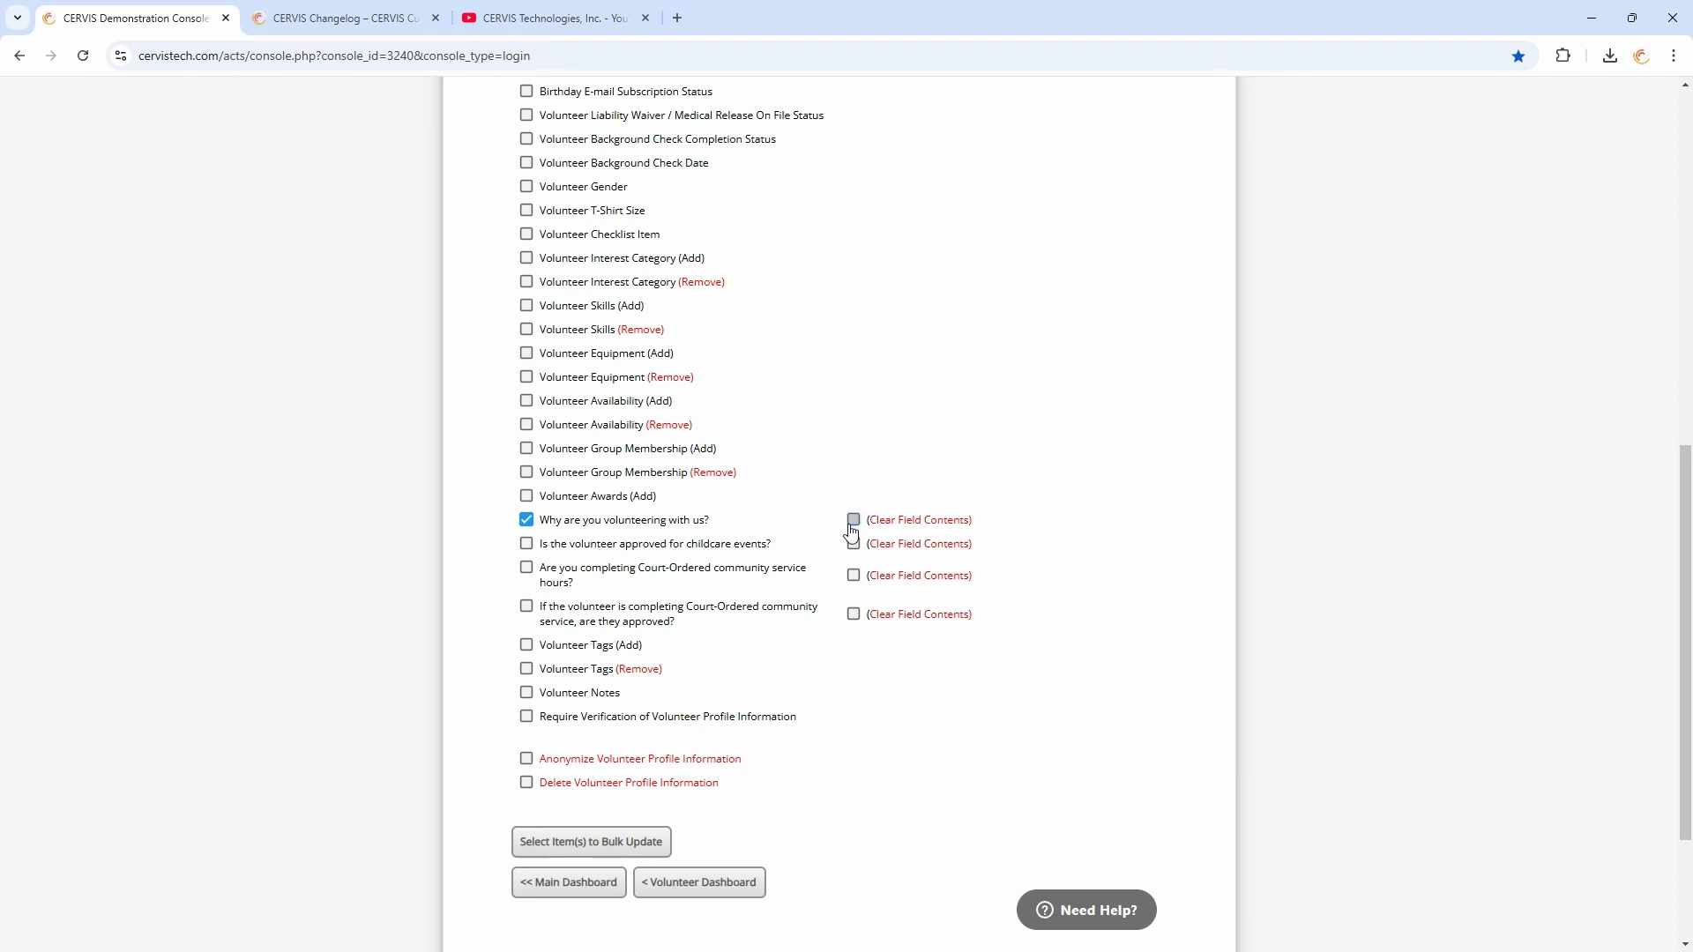
pyautogui.click(526, 521)
pyautogui.scroll(1, 792, 340)
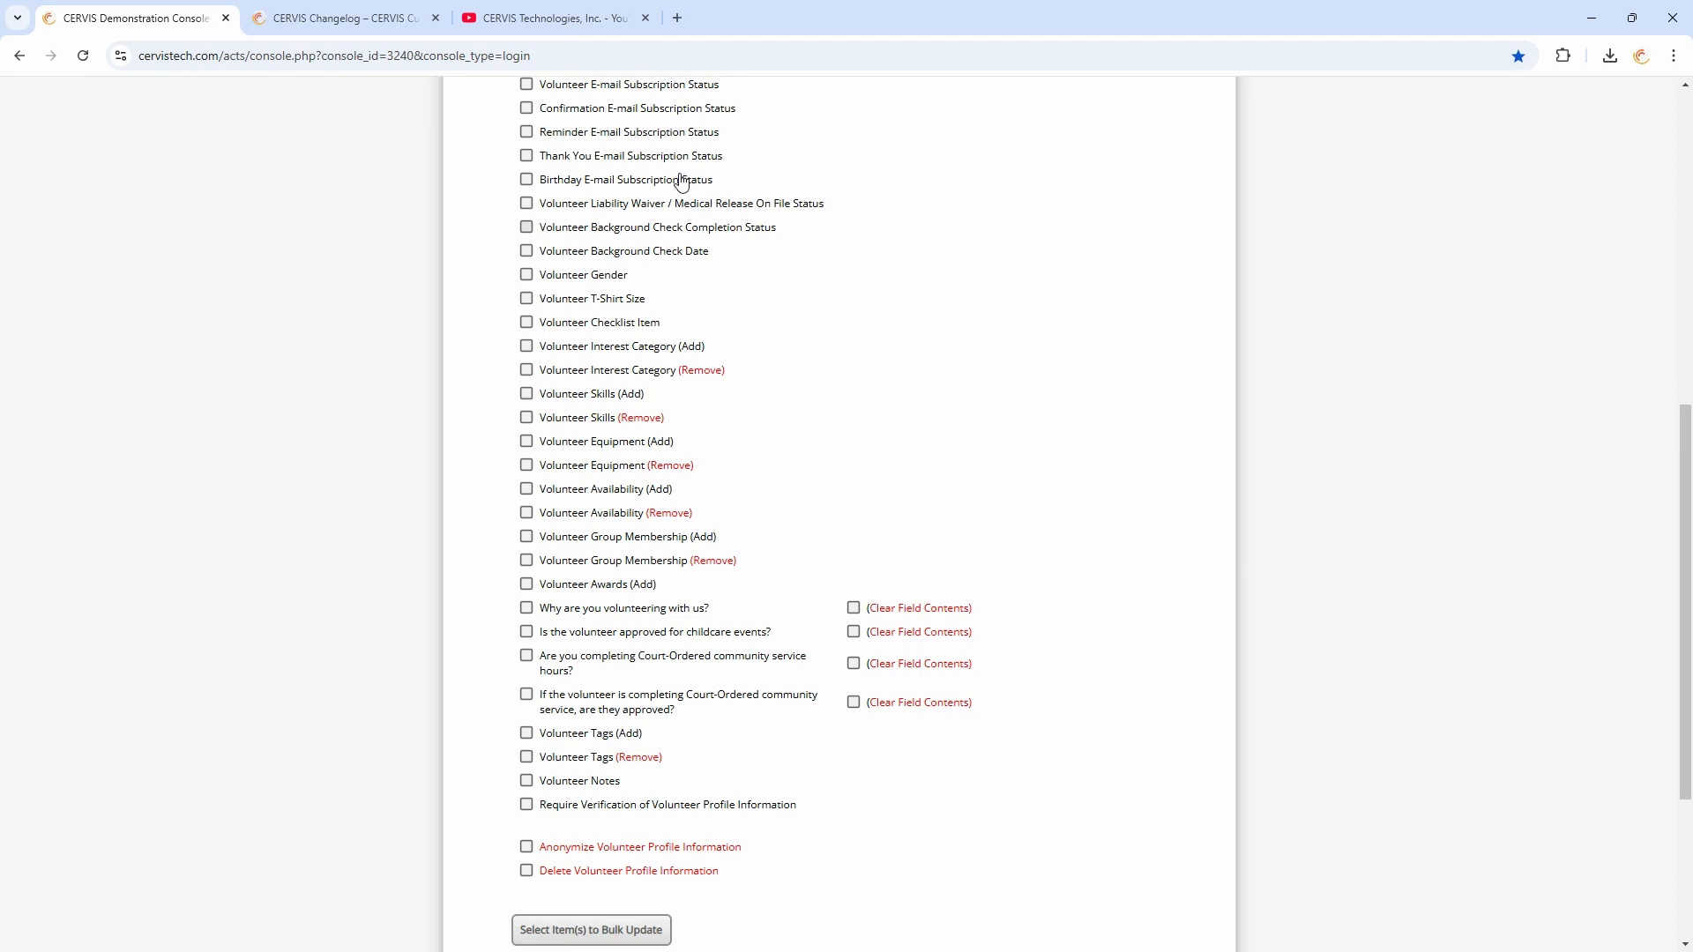
pyautogui.scroll(-3, 783, 438)
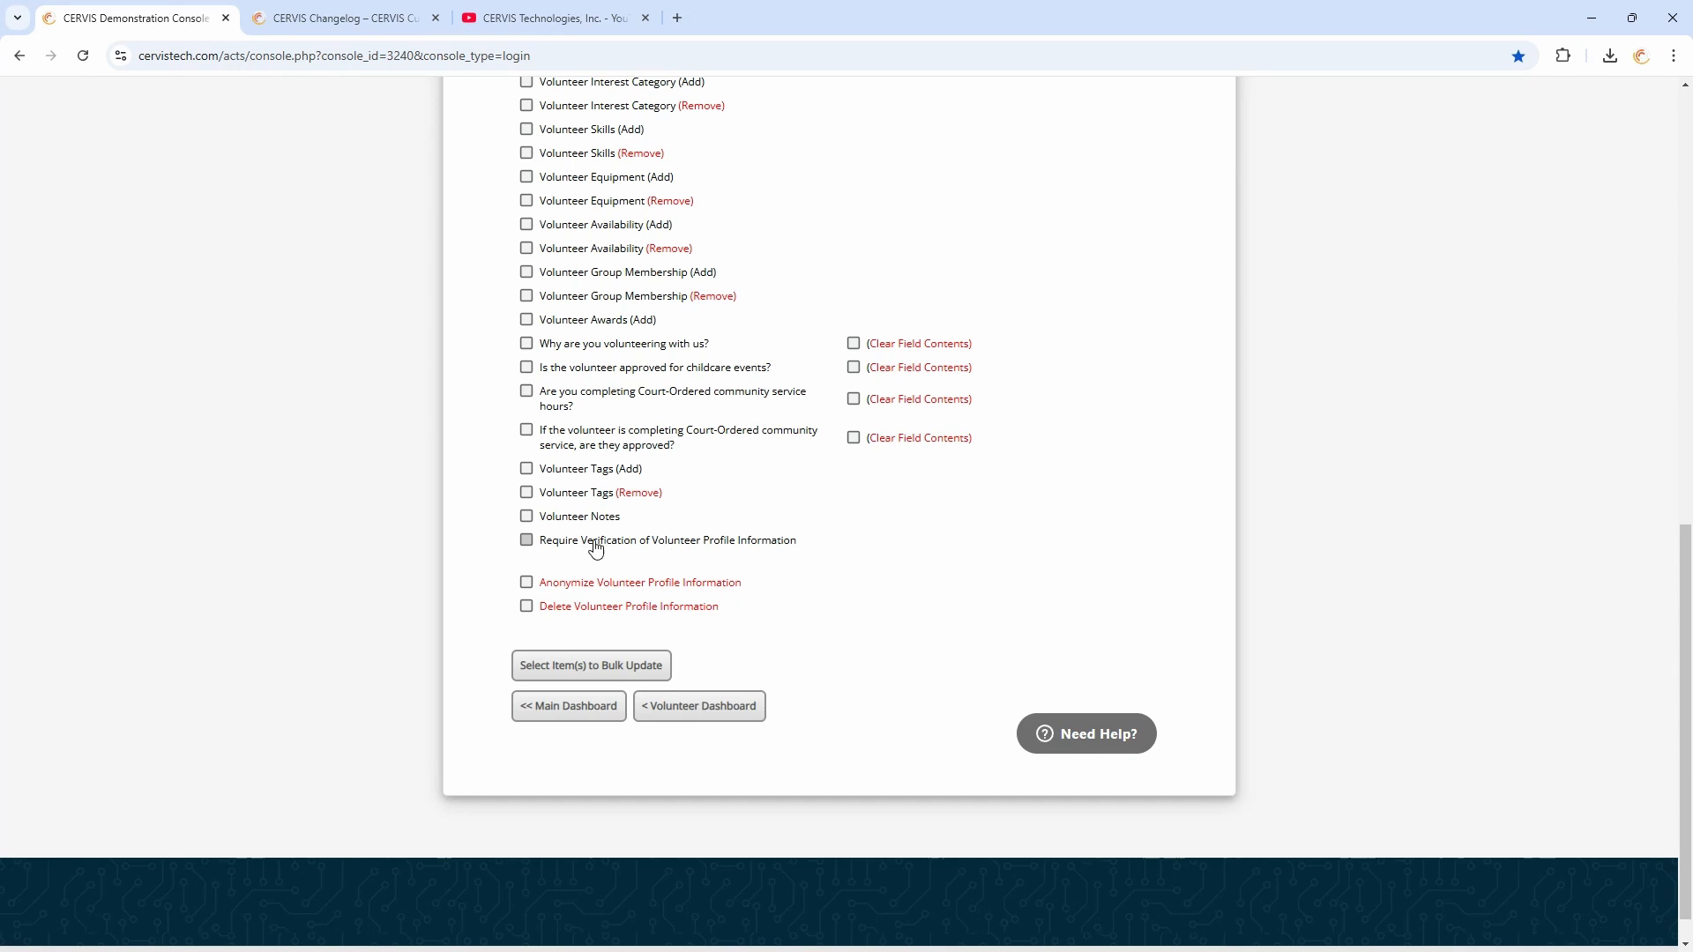
pyautogui.click(692, 548)
pyautogui.click(611, 675)
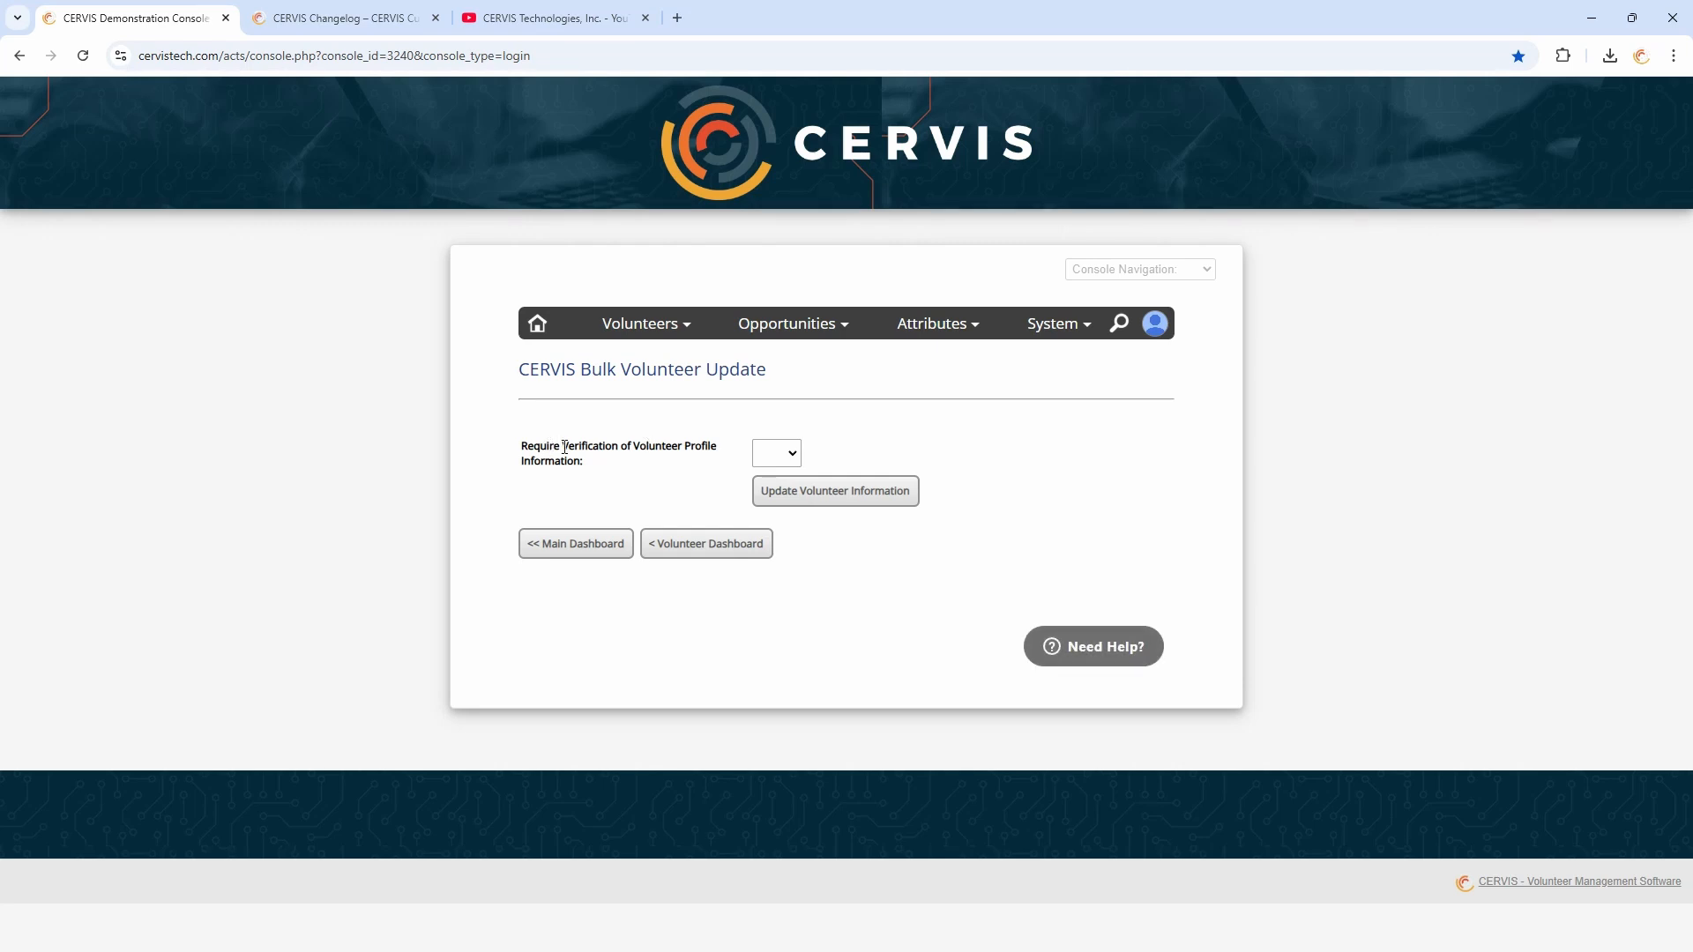
# Set Require Verification of Volunteer Profile Information to Yes and submit the volunteer update
pyautogui.moveTo(564, 446); pyautogui.dragTo(665, 472)
pyautogui.click(776, 453)
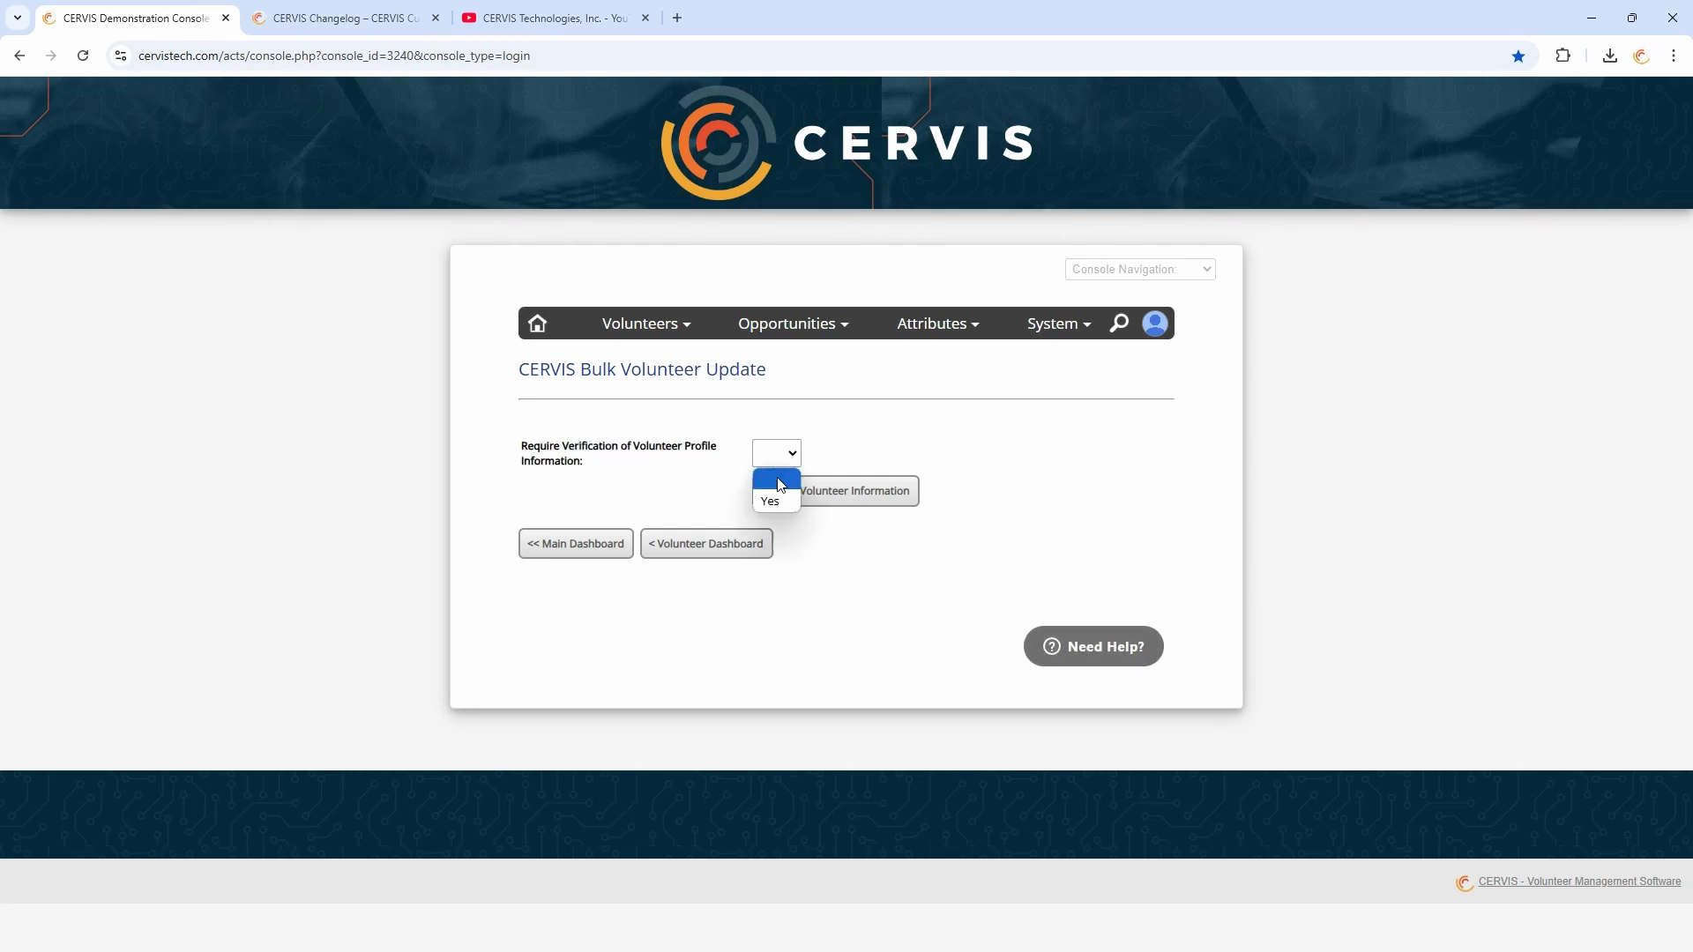
pyautogui.click(776, 502)
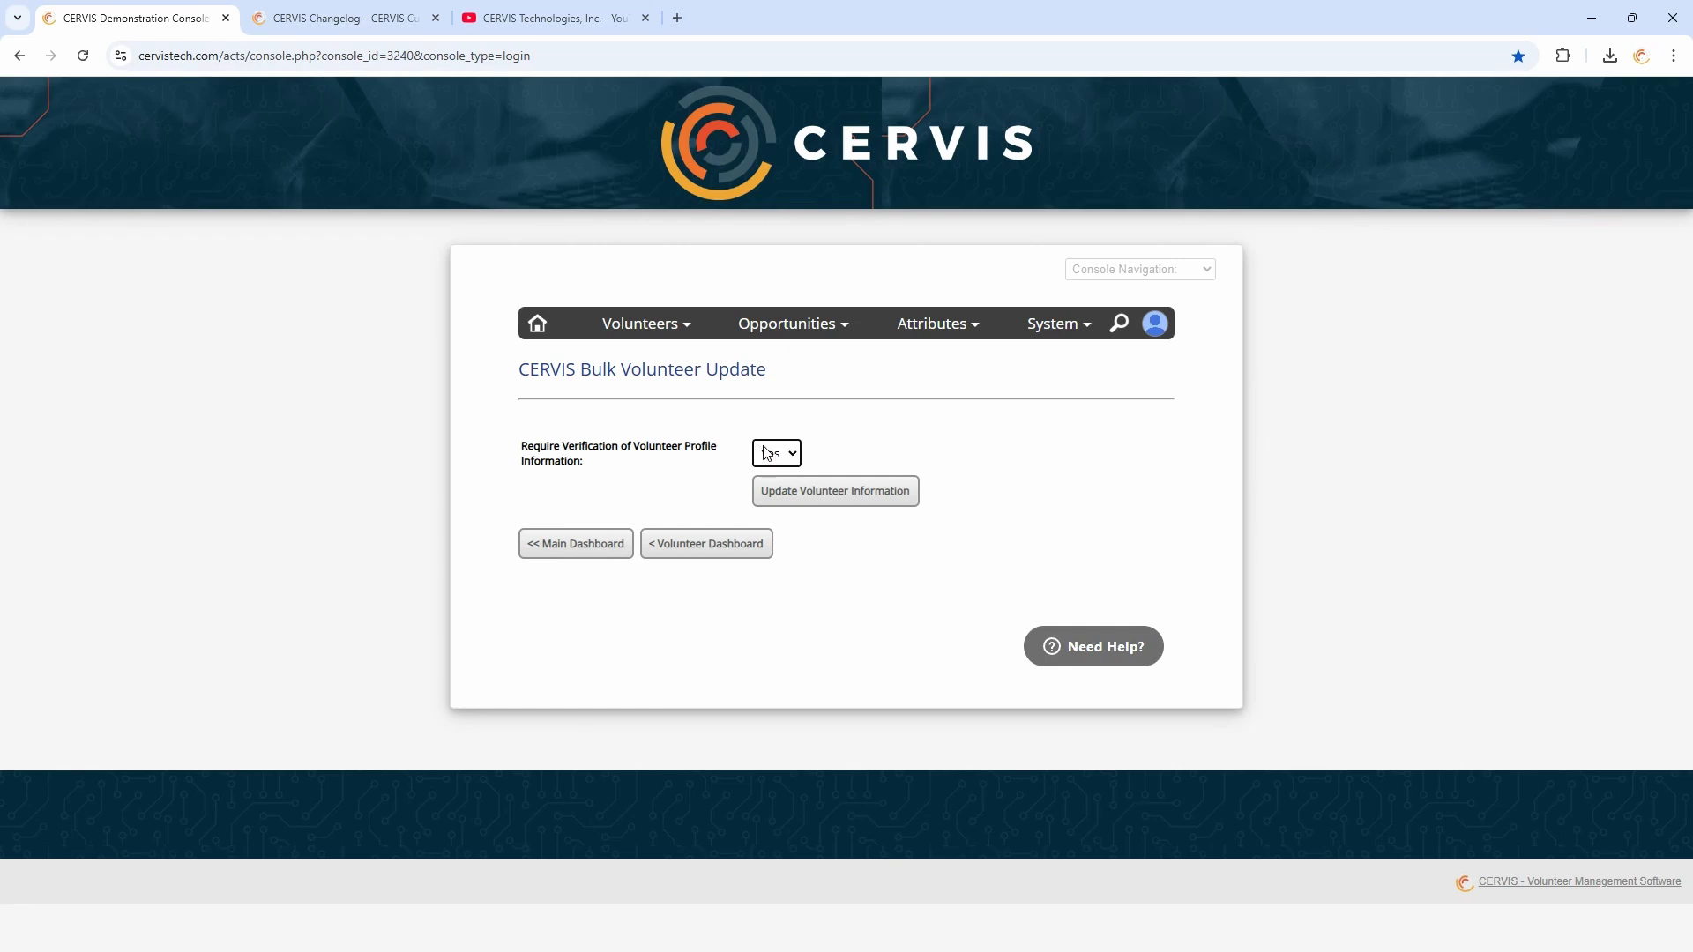
pyautogui.click(806, 494)
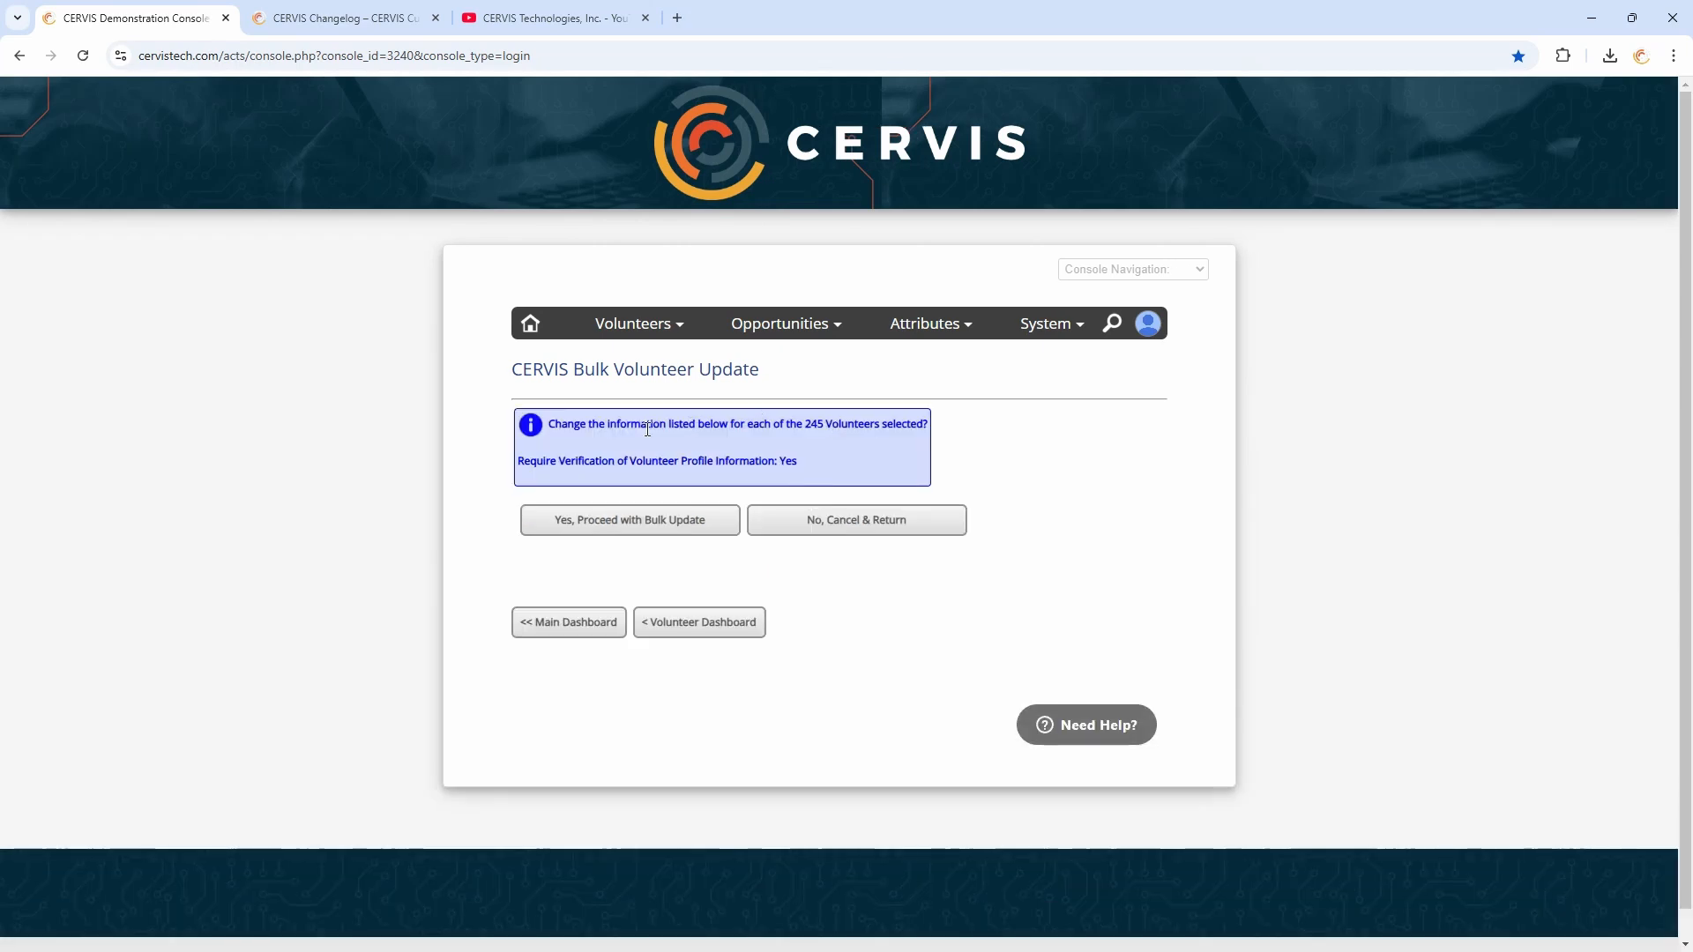
# Proceed with the bulk update for all selected volunteers
pyautogui.moveTo(657, 429); pyautogui.dragTo(915, 442)
pyautogui.click(914, 438)
pyautogui.moveTo(798, 460); pyautogui.dragTo(725, 460)
pyautogui.click(813, 463)
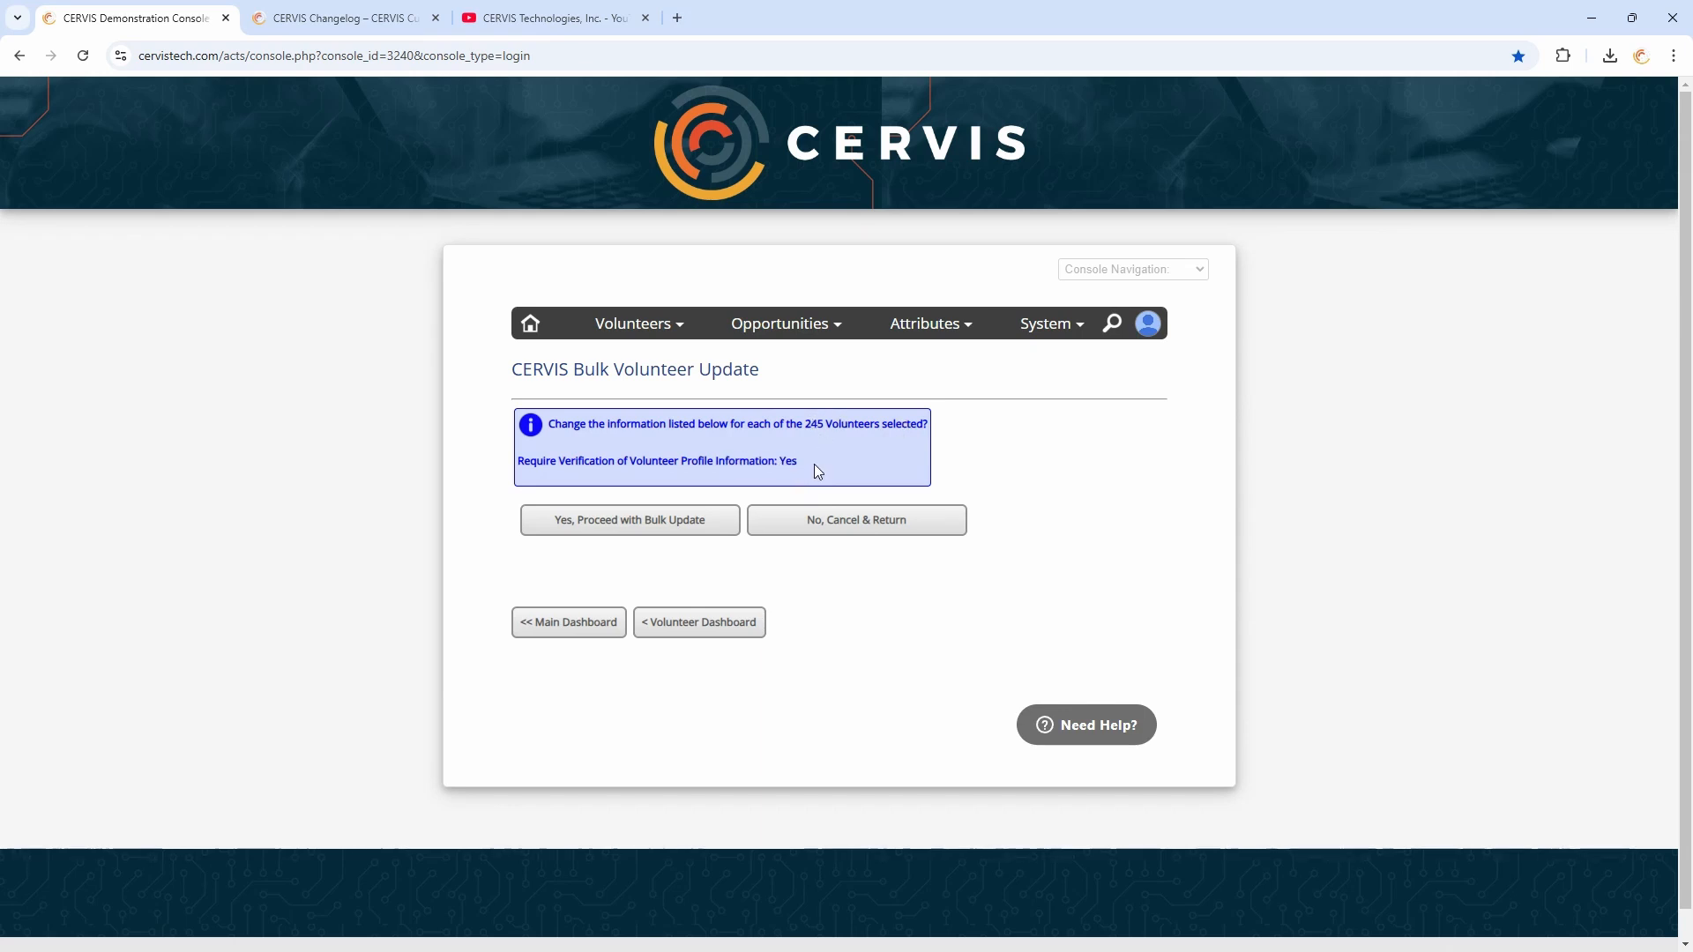
pyautogui.click(626, 529)
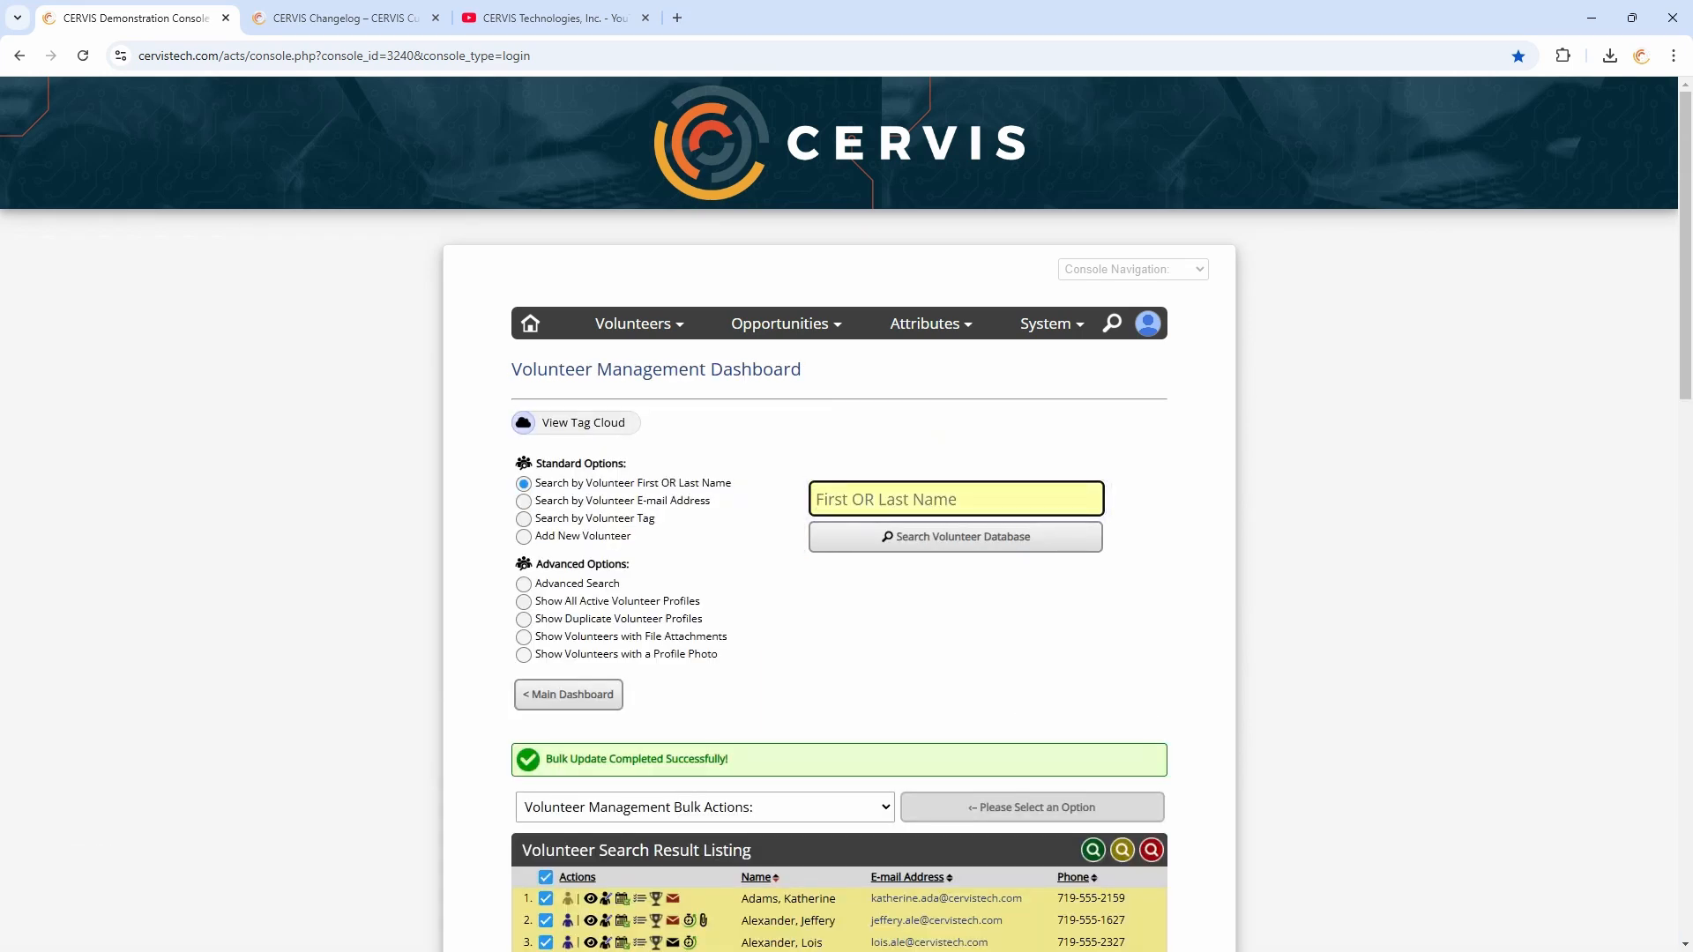
# Return to the main dashboard and open the system configuration
pyautogui.scroll(-3, 824, 615)
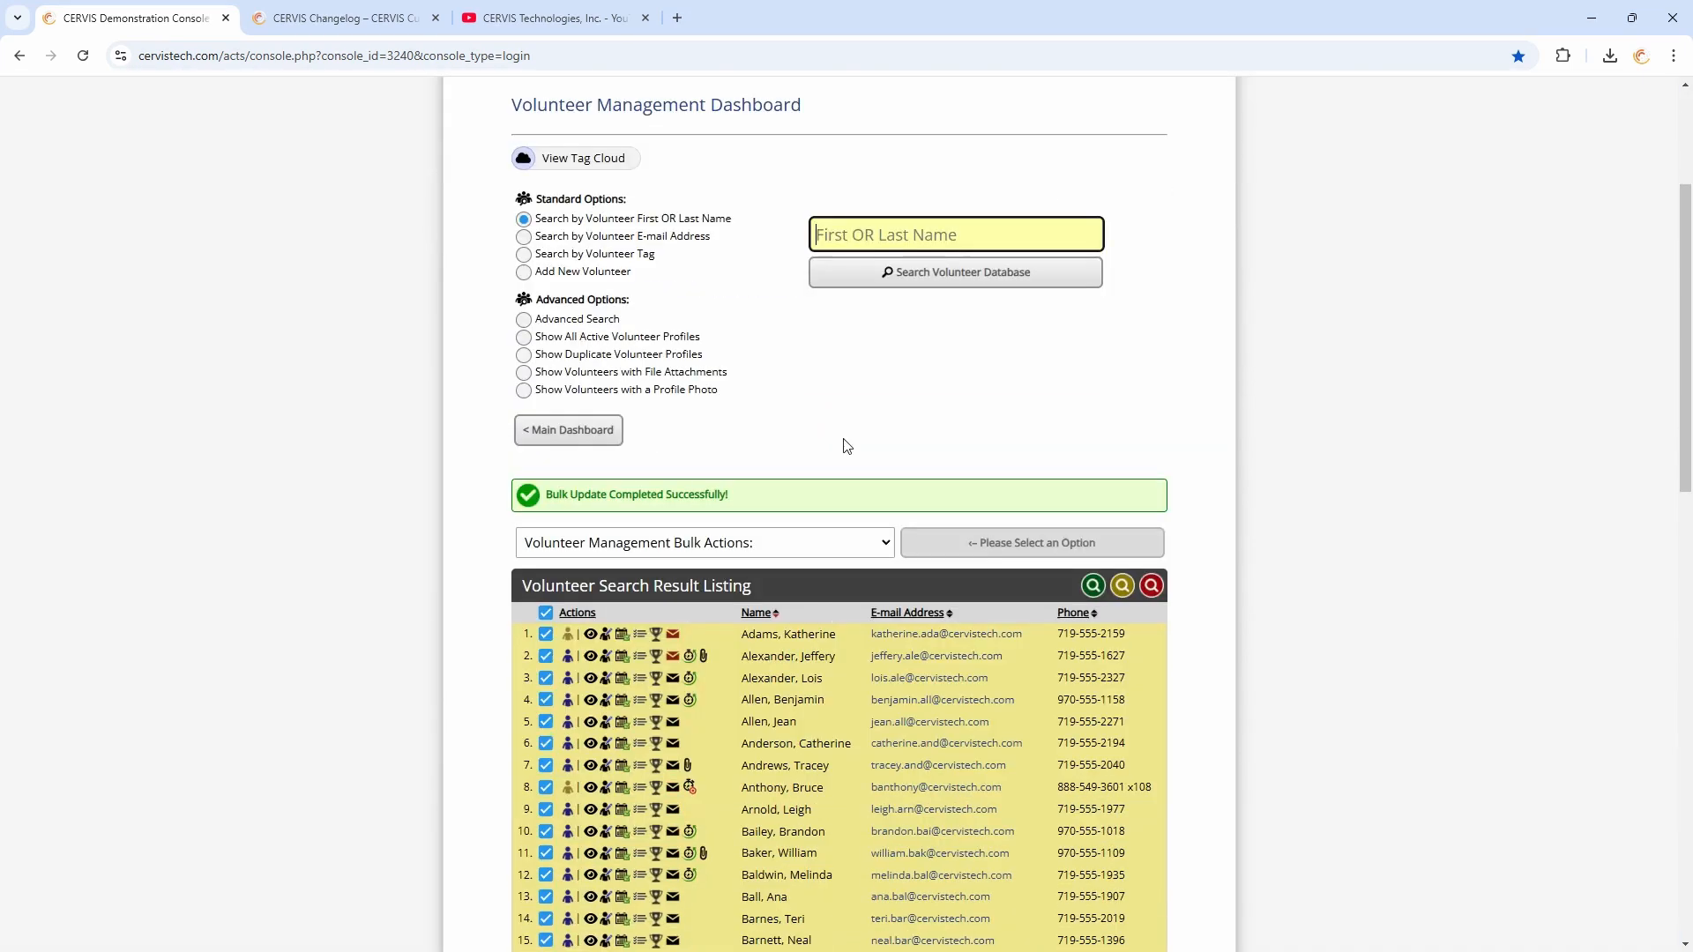
pyautogui.click(809, 422)
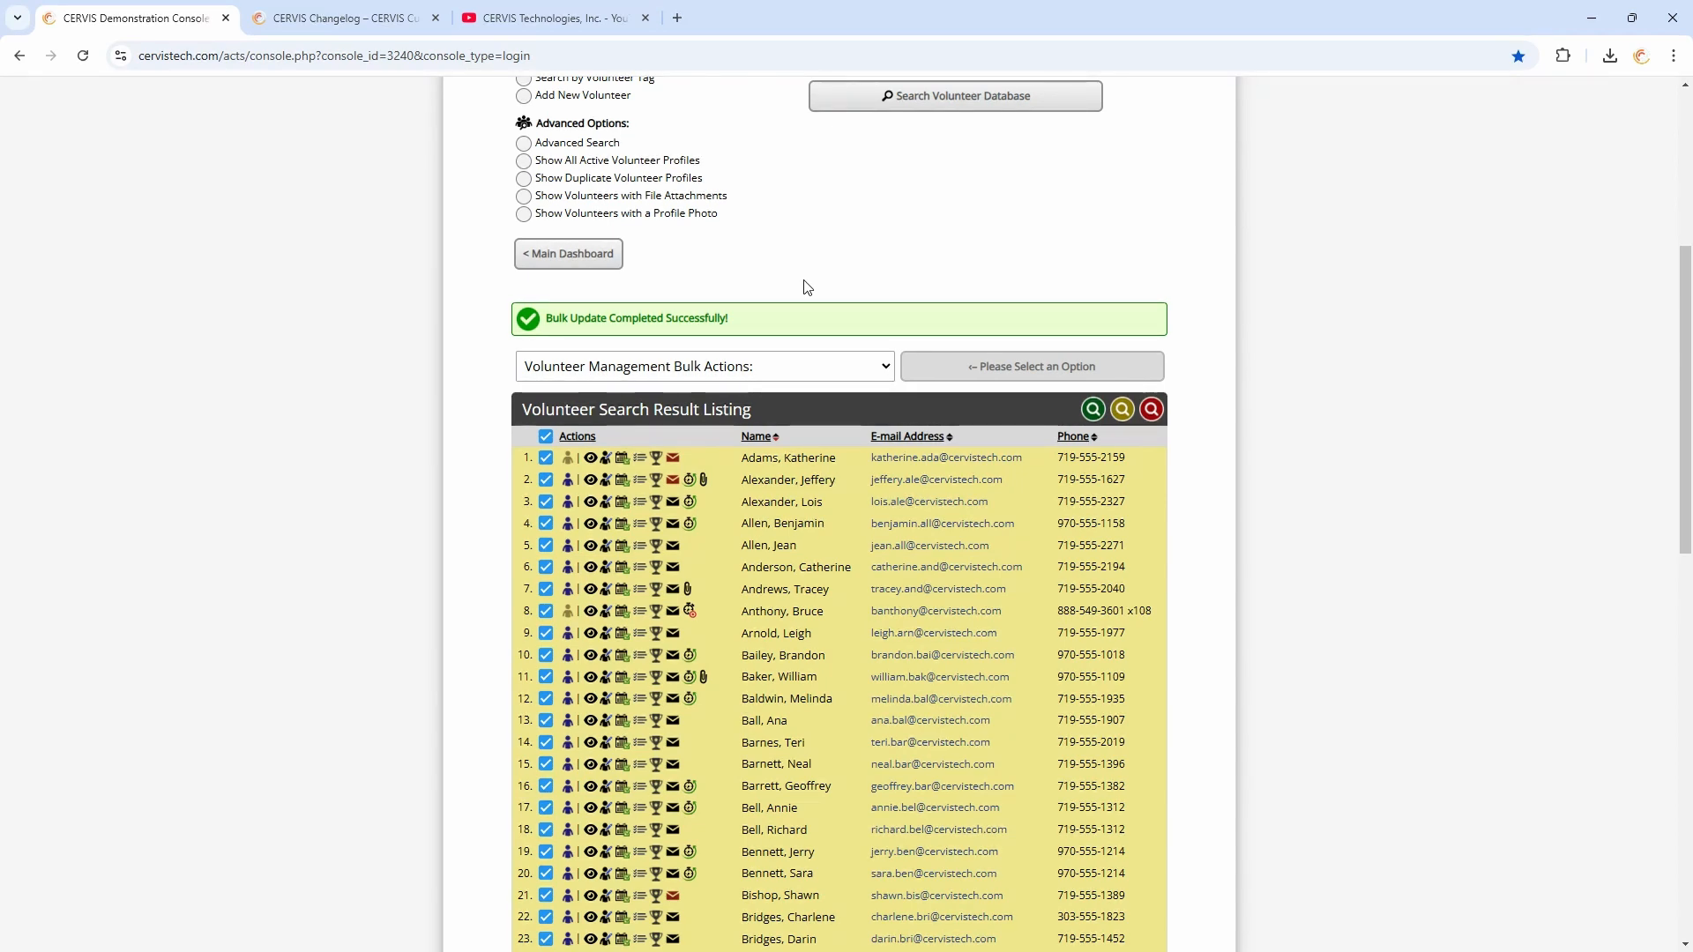
pyautogui.click(595, 262)
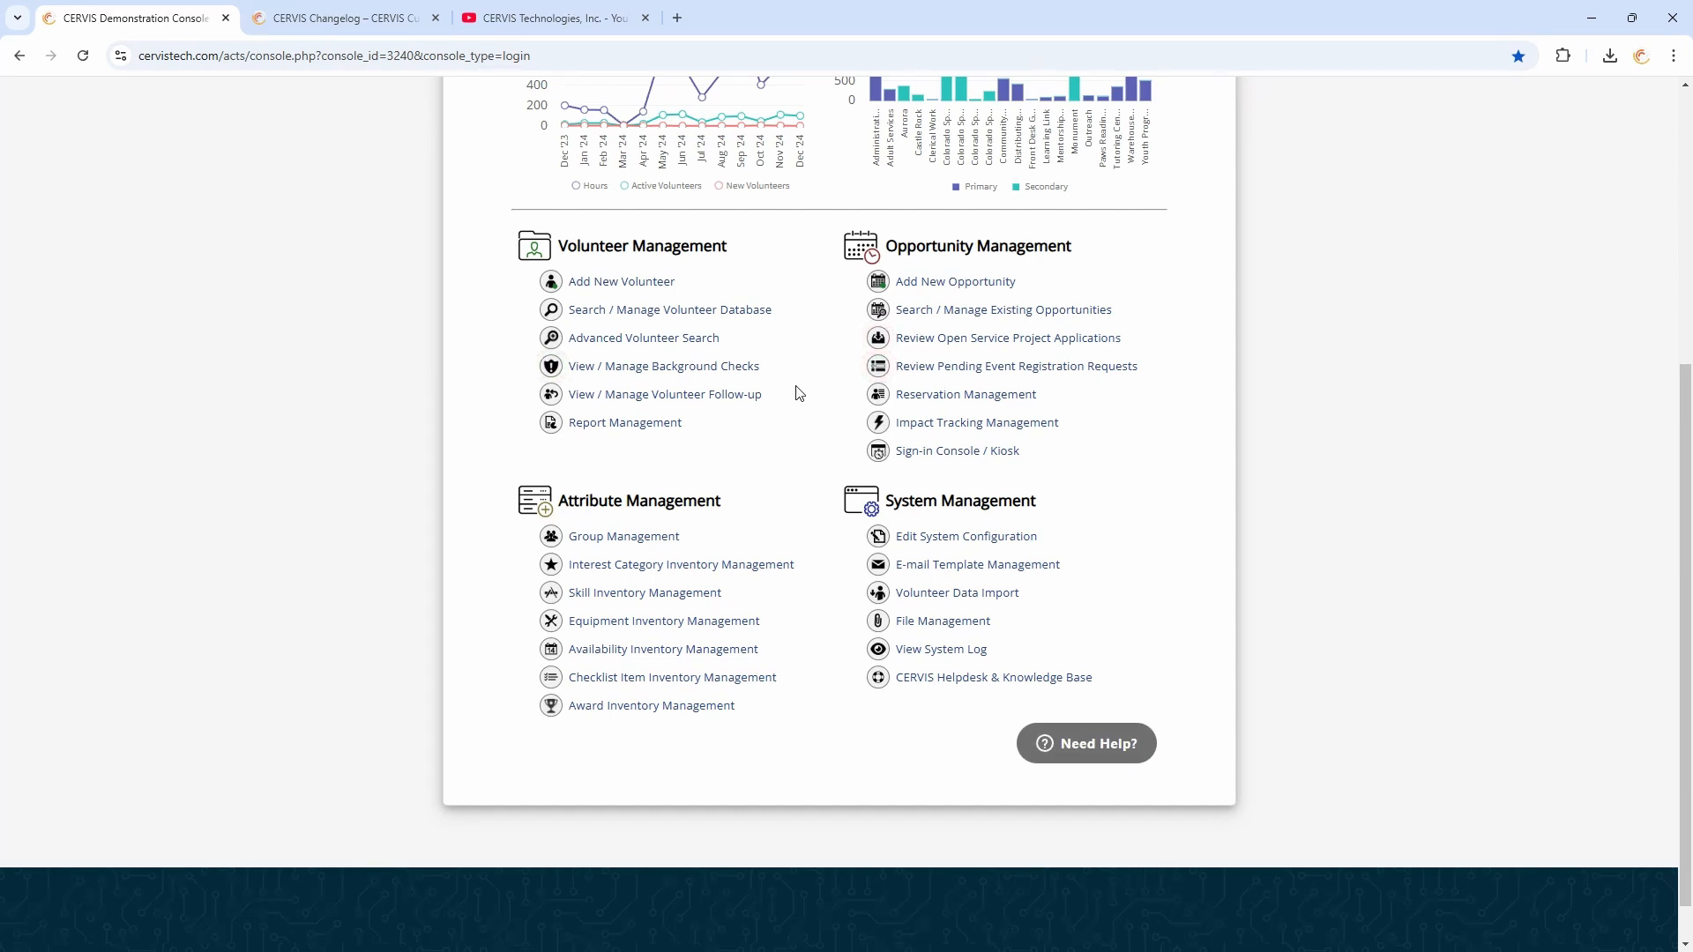
pyautogui.click(975, 534)
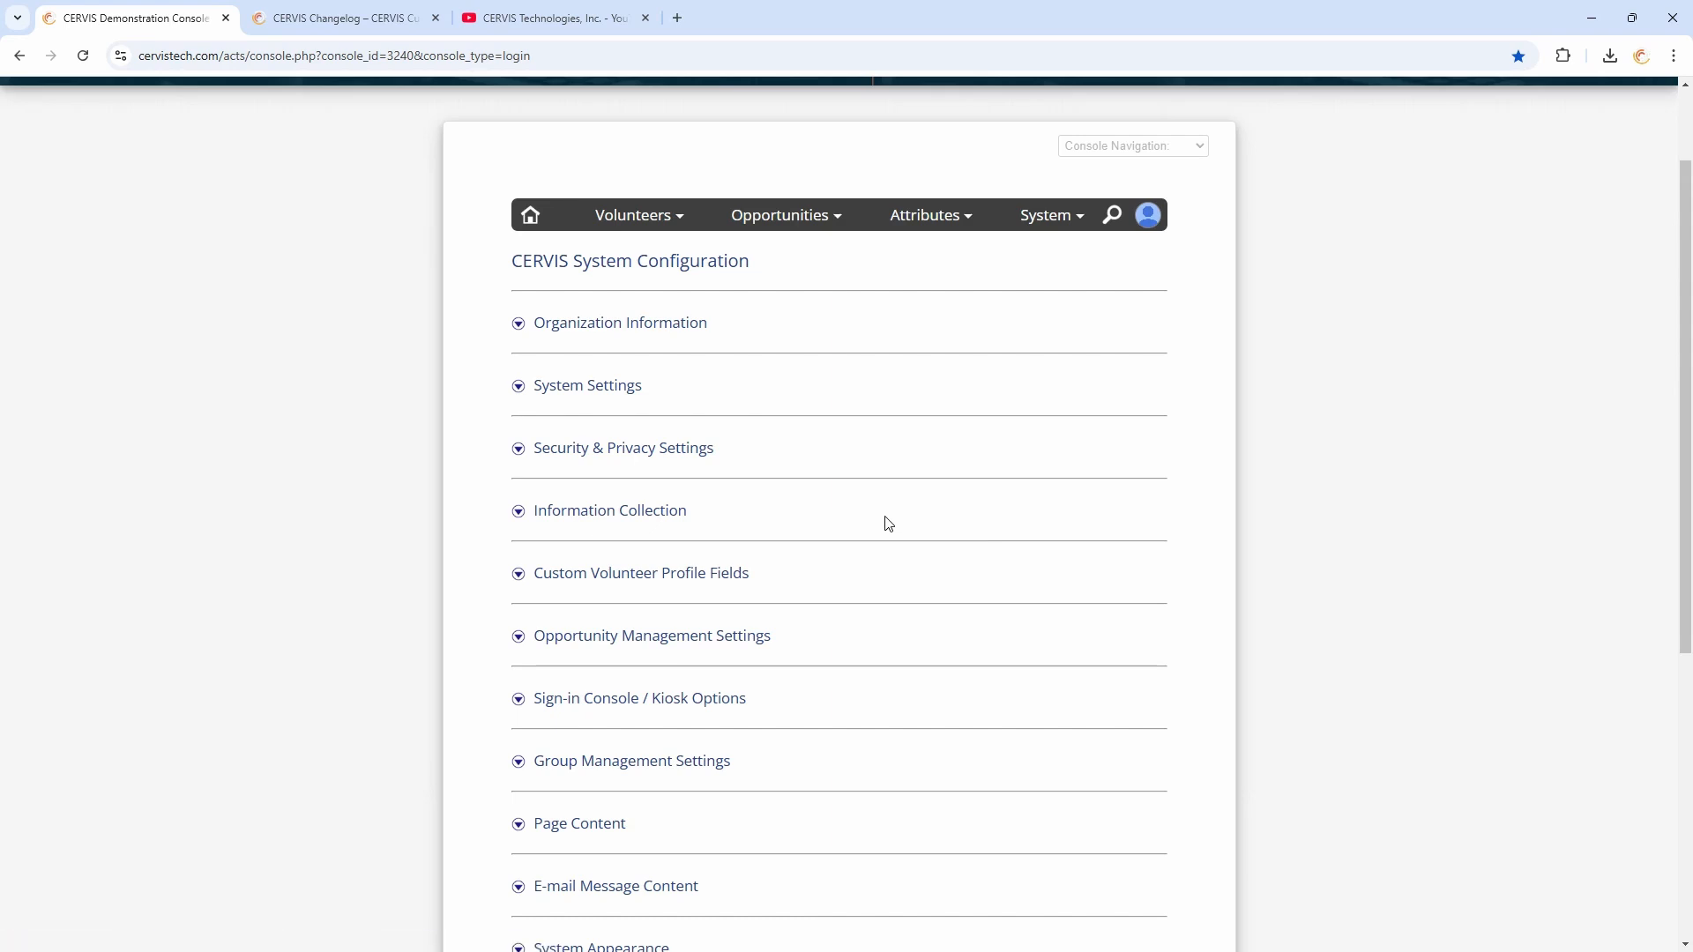
# Expand and collapse the Custom Volunteer Profile Fields section to review its custom fields
pyautogui.scroll(-3, 888, 524)
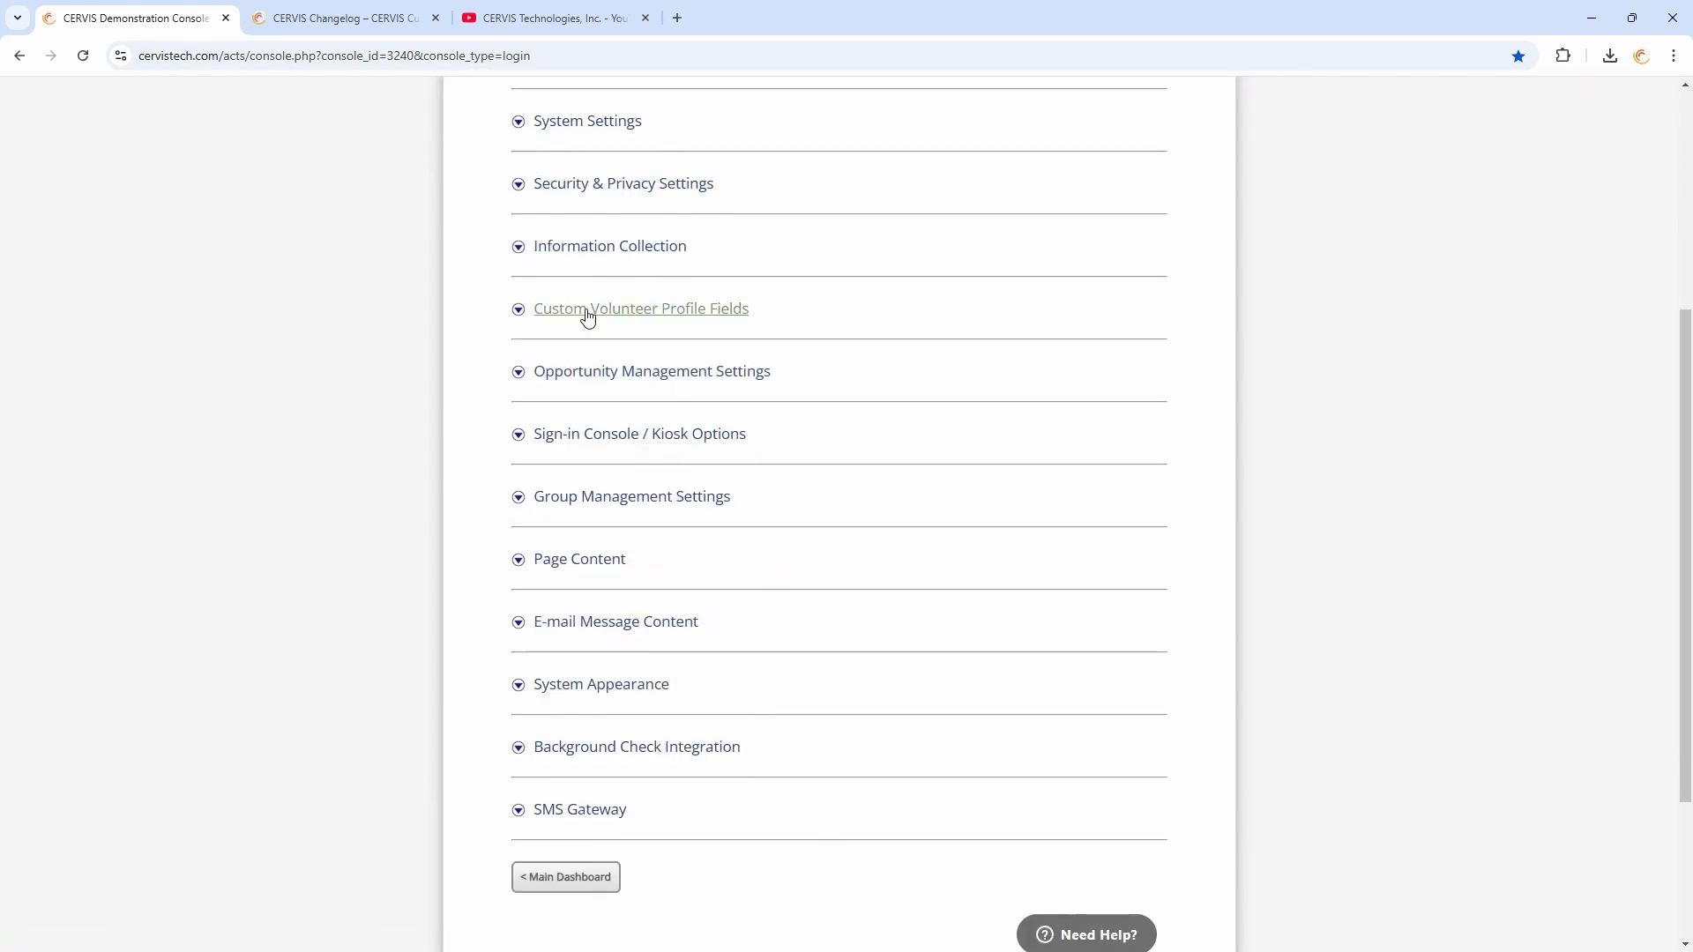
pyautogui.click(587, 314)
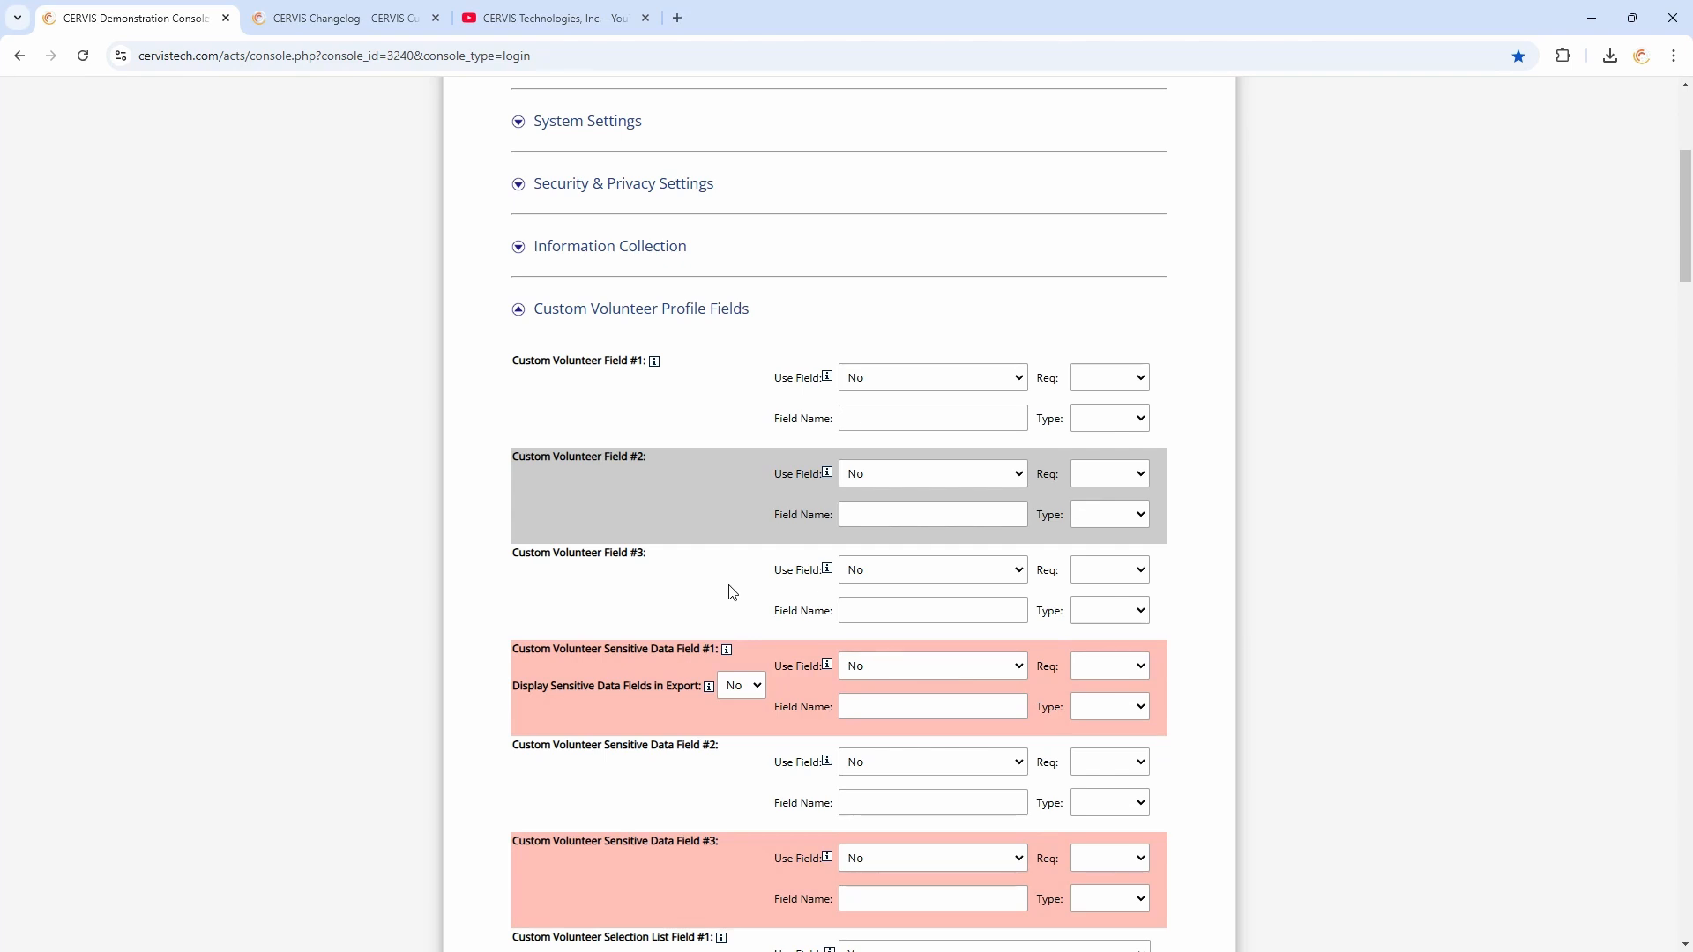
pyautogui.scroll(1, 731, 591)
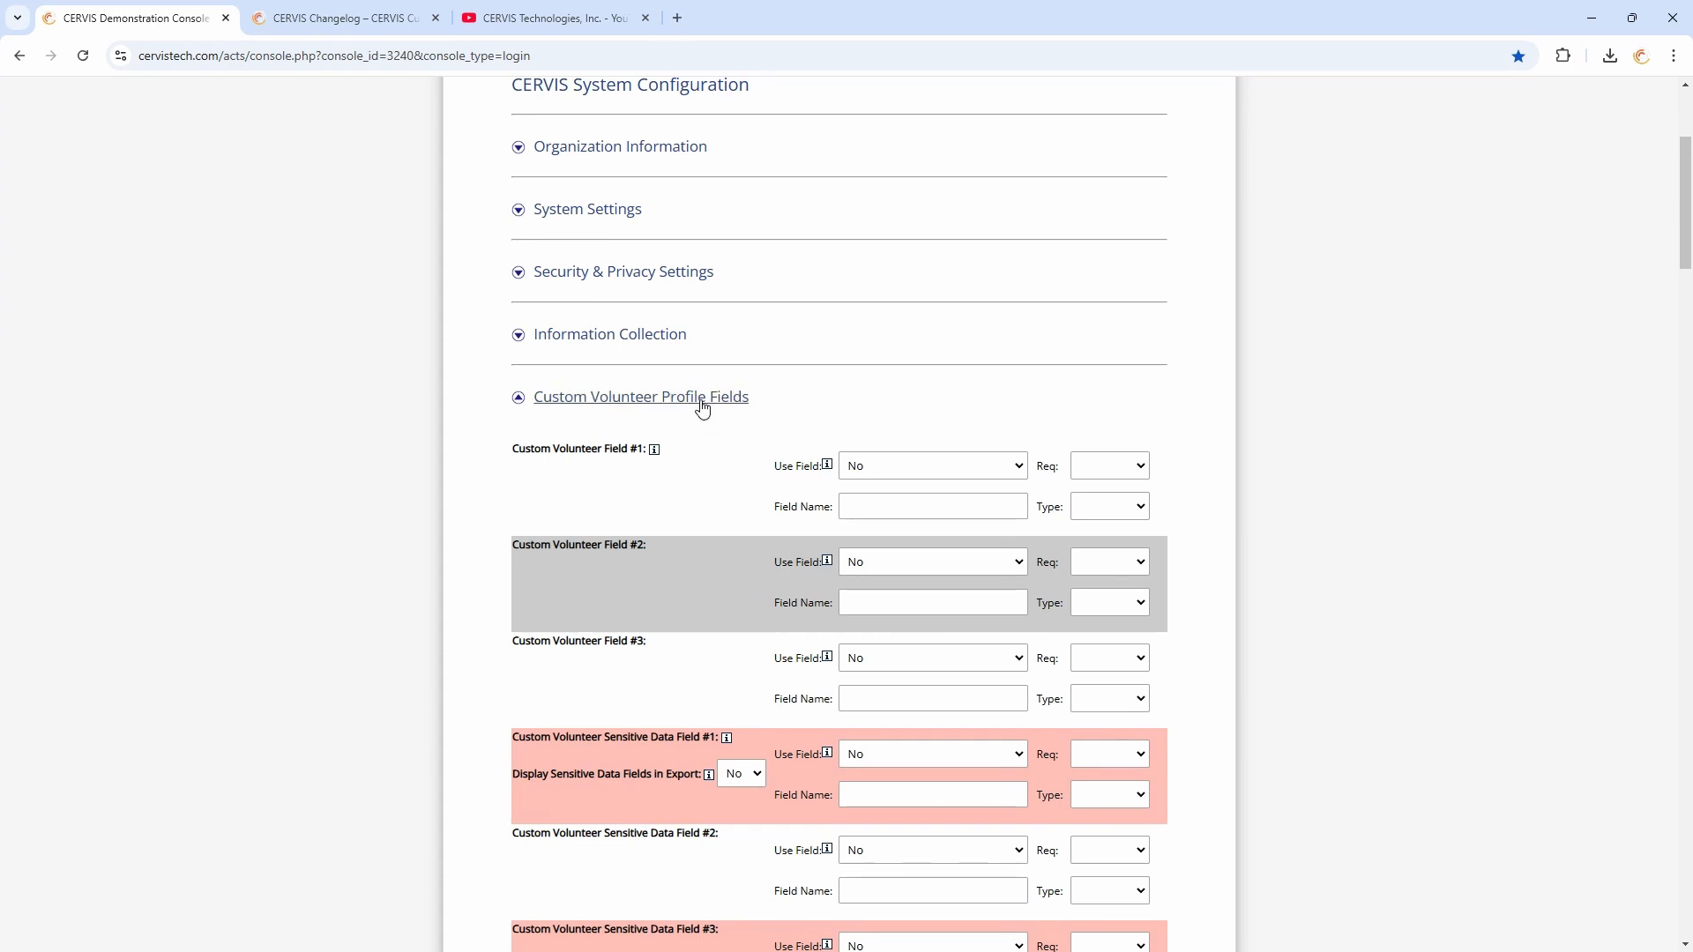
pyautogui.click(703, 403)
# Review the Custom Registration Questions setting under Information Collection and return to the main dashboard
pyautogui.click(636, 334)
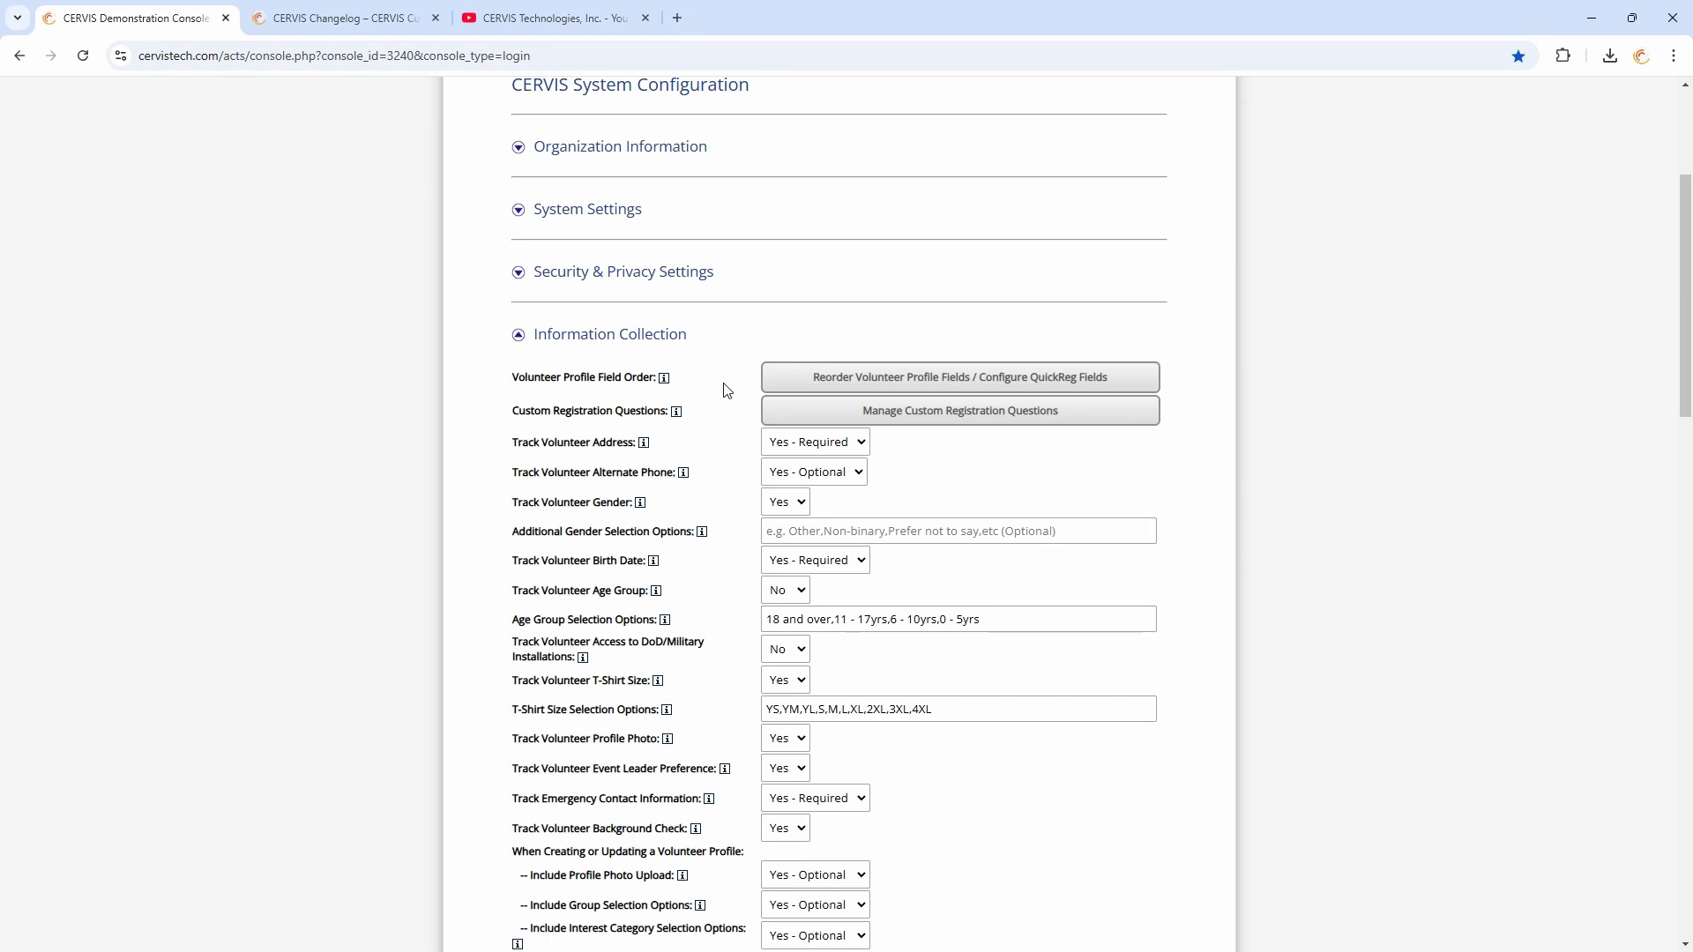
pyautogui.moveTo(512, 410); pyautogui.dragTo(735, 415)
pyautogui.click(734, 415)
pyautogui.click(661, 339)
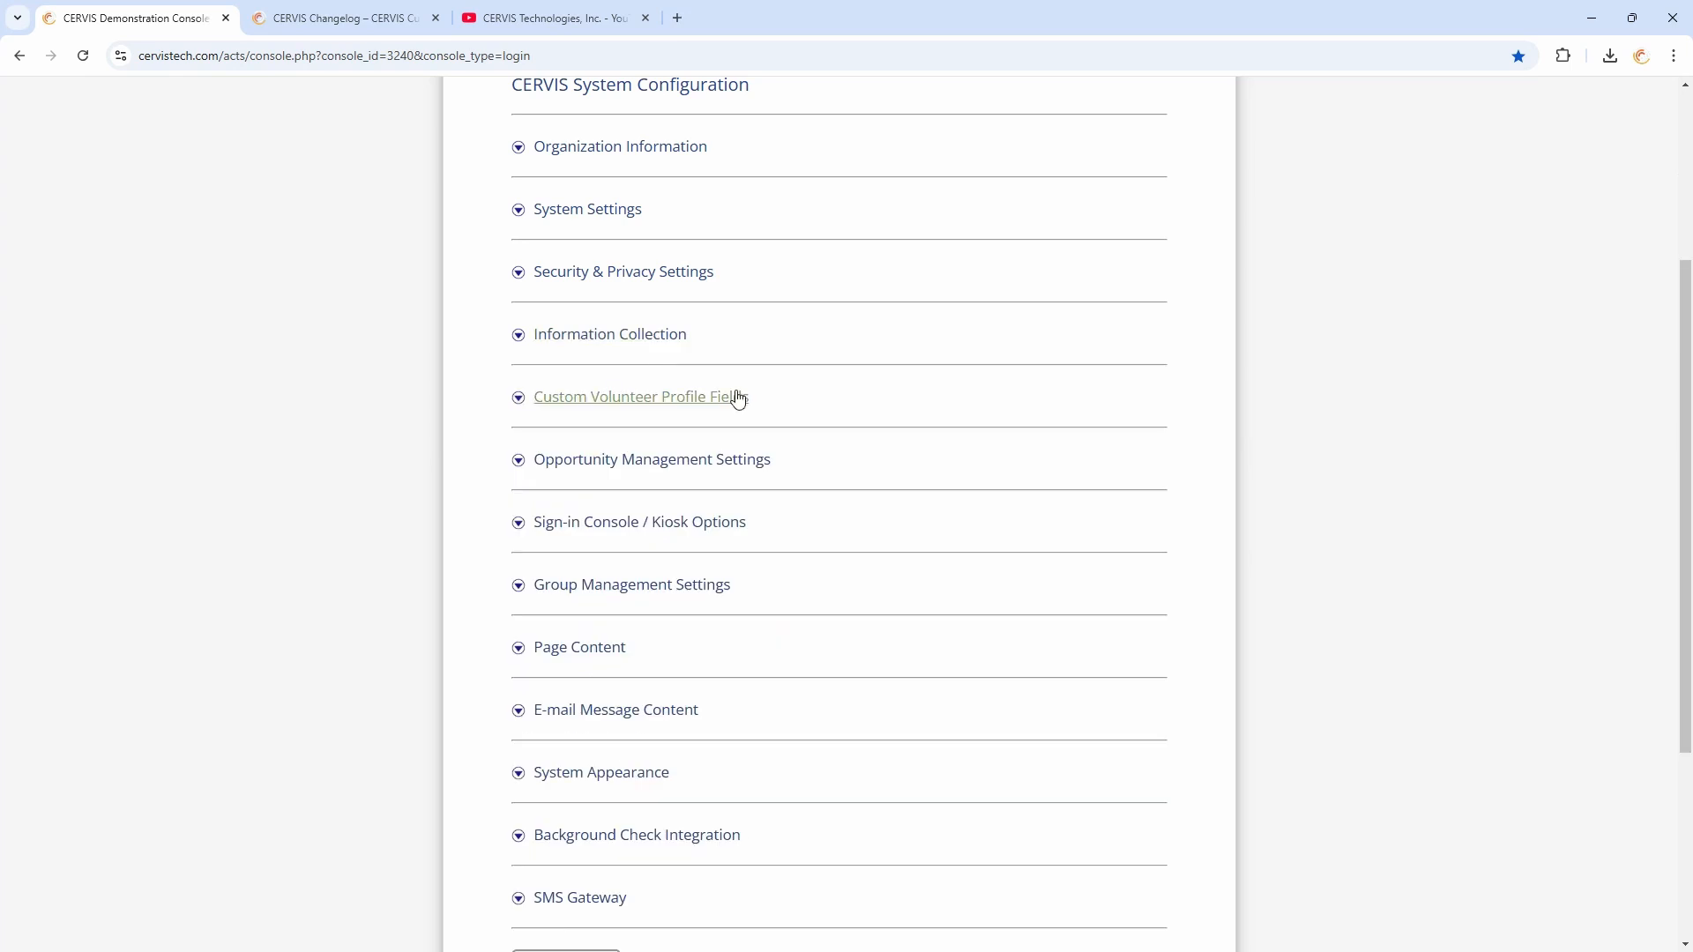
pyautogui.scroll(4, 529, 352)
pyautogui.click(530, 339)
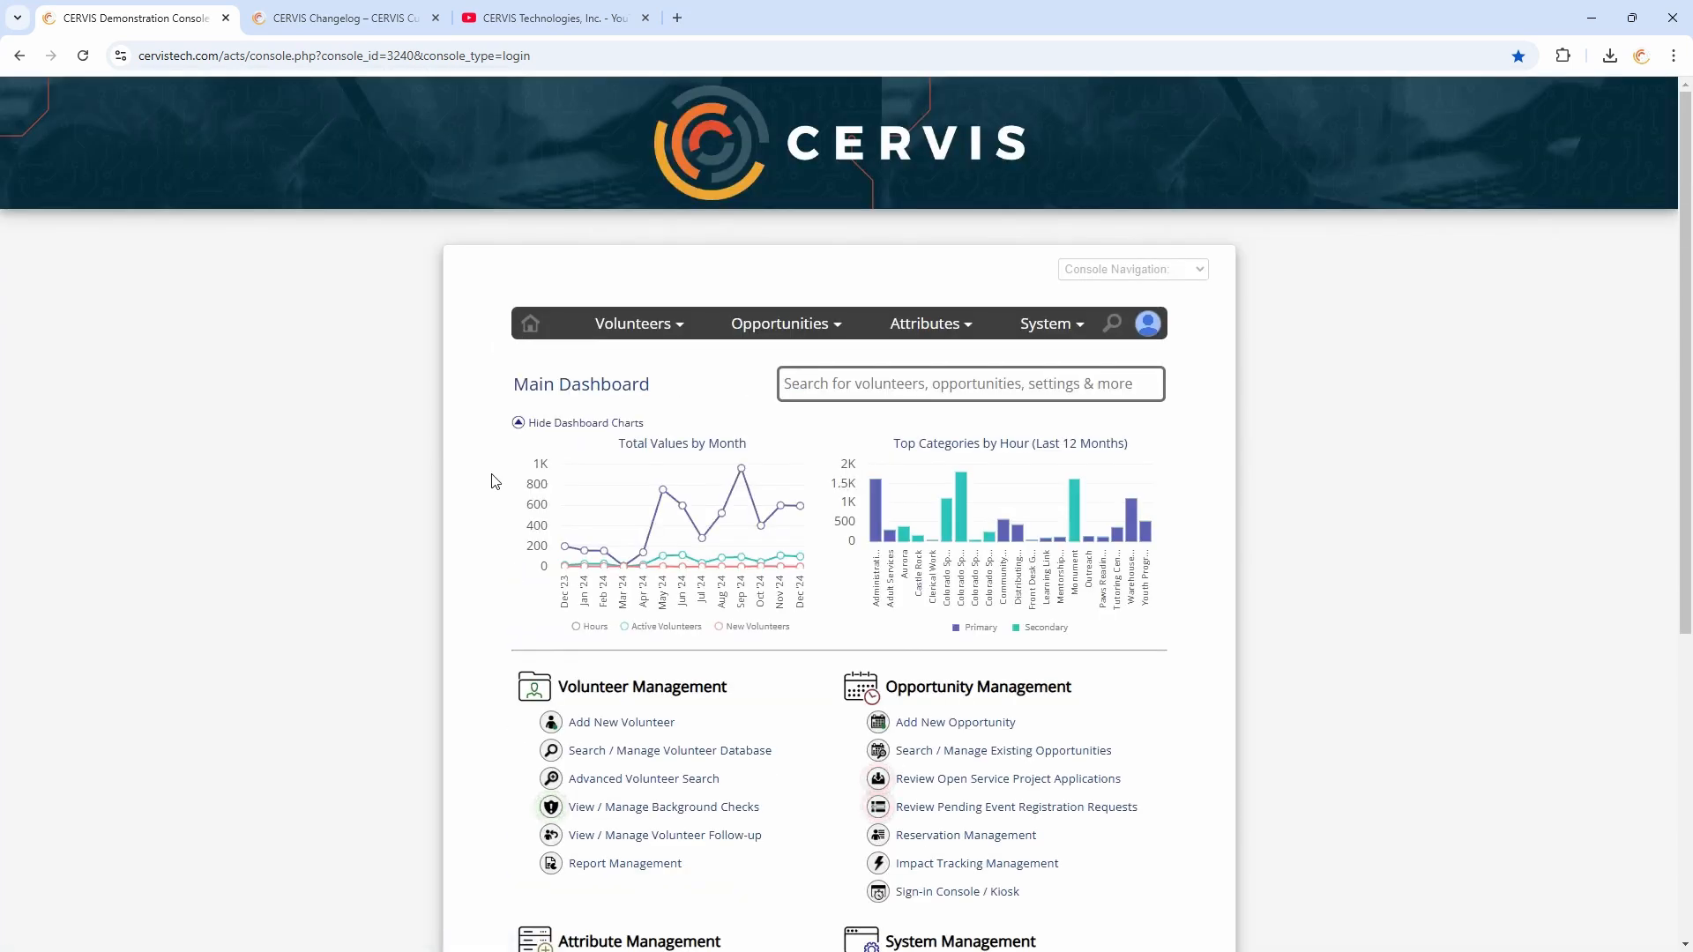
# Open Advanced Volunteer Search and set the no-account-activity criterion under CERVIS Account Status Options to 12 Months
pyautogui.scroll(-2, 500, 485)
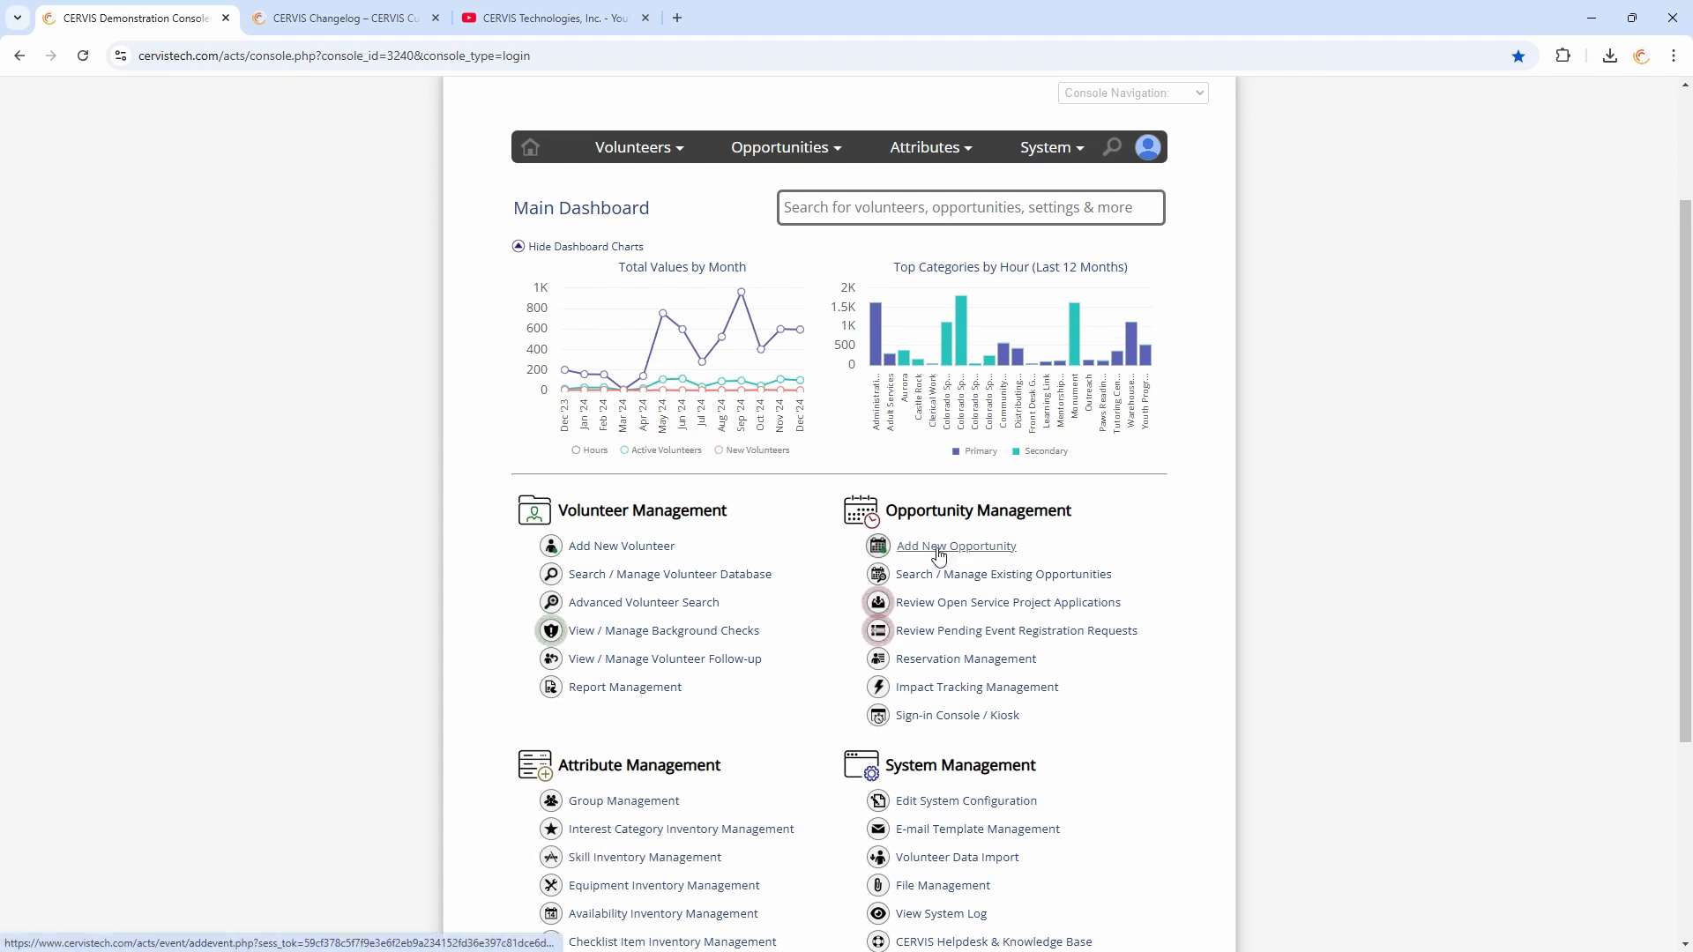
pyautogui.scroll(-2, 891, 544)
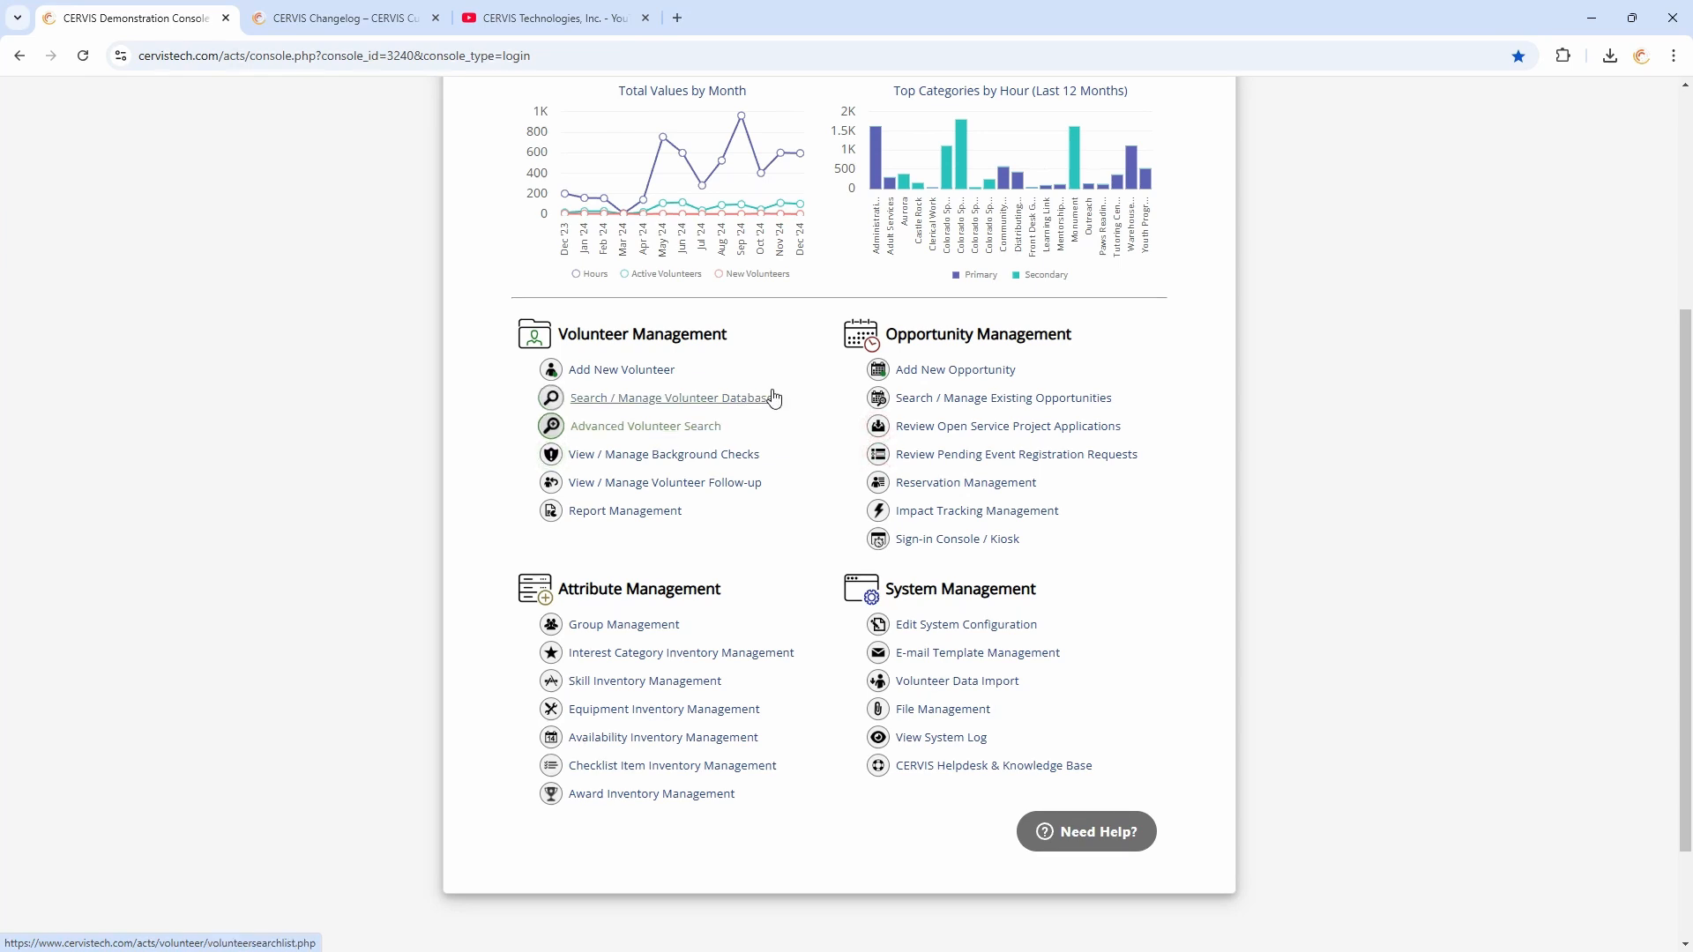
pyautogui.click(617, 430)
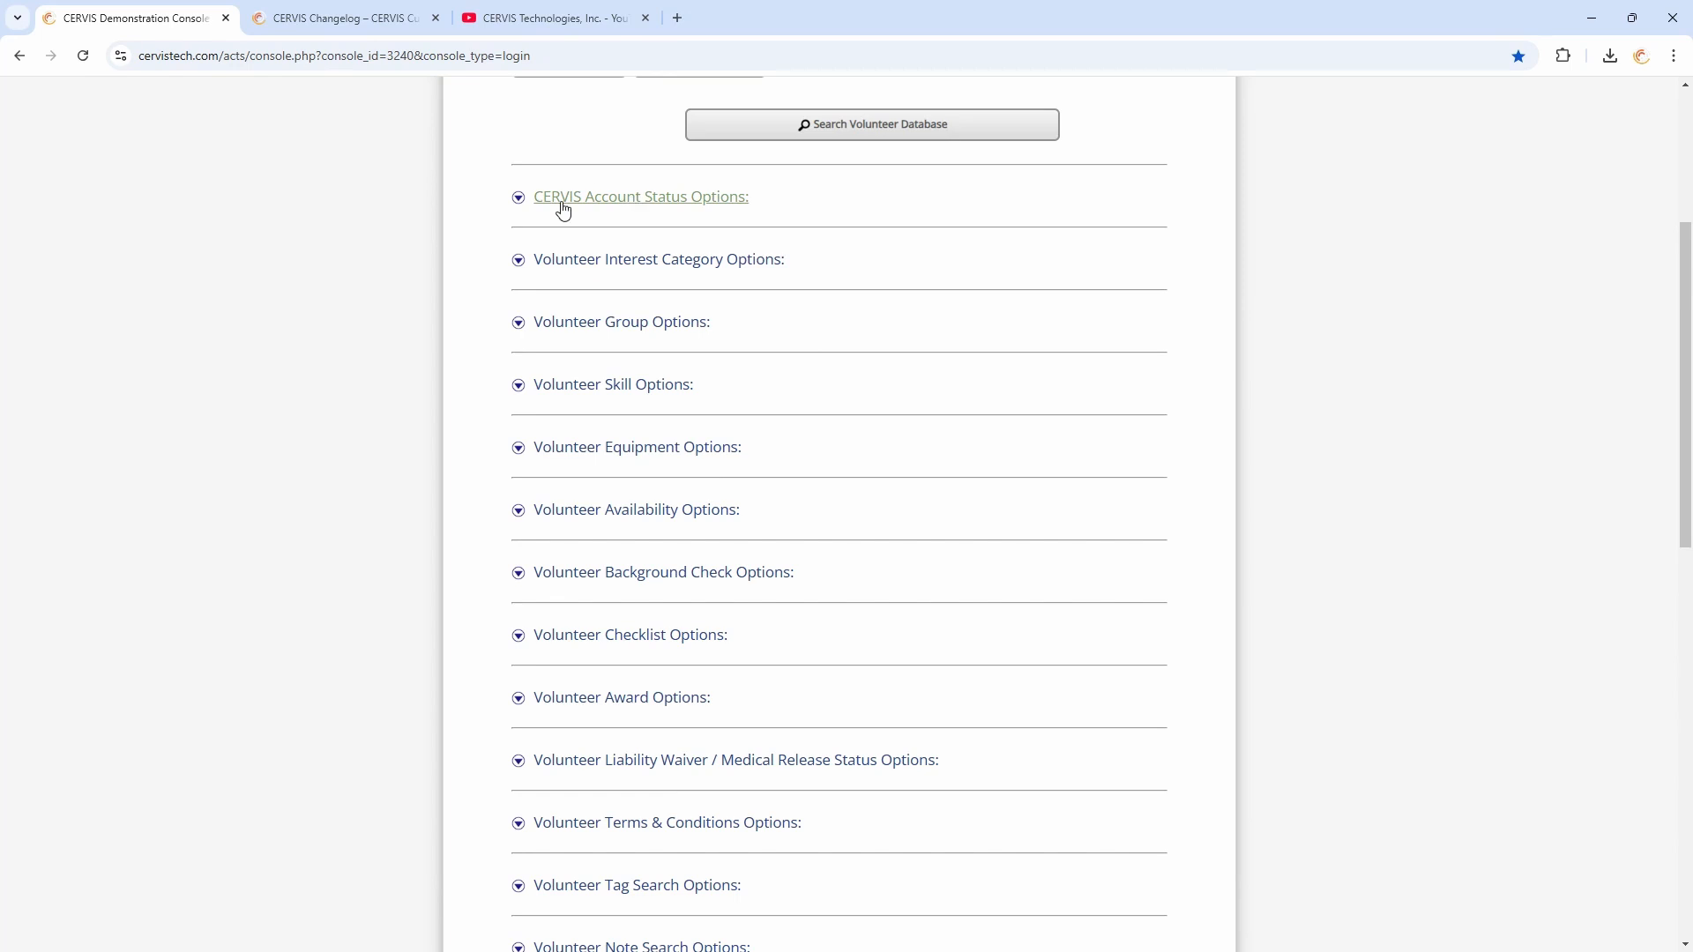
pyautogui.click(633, 202)
pyautogui.scroll(-5, 697, 370)
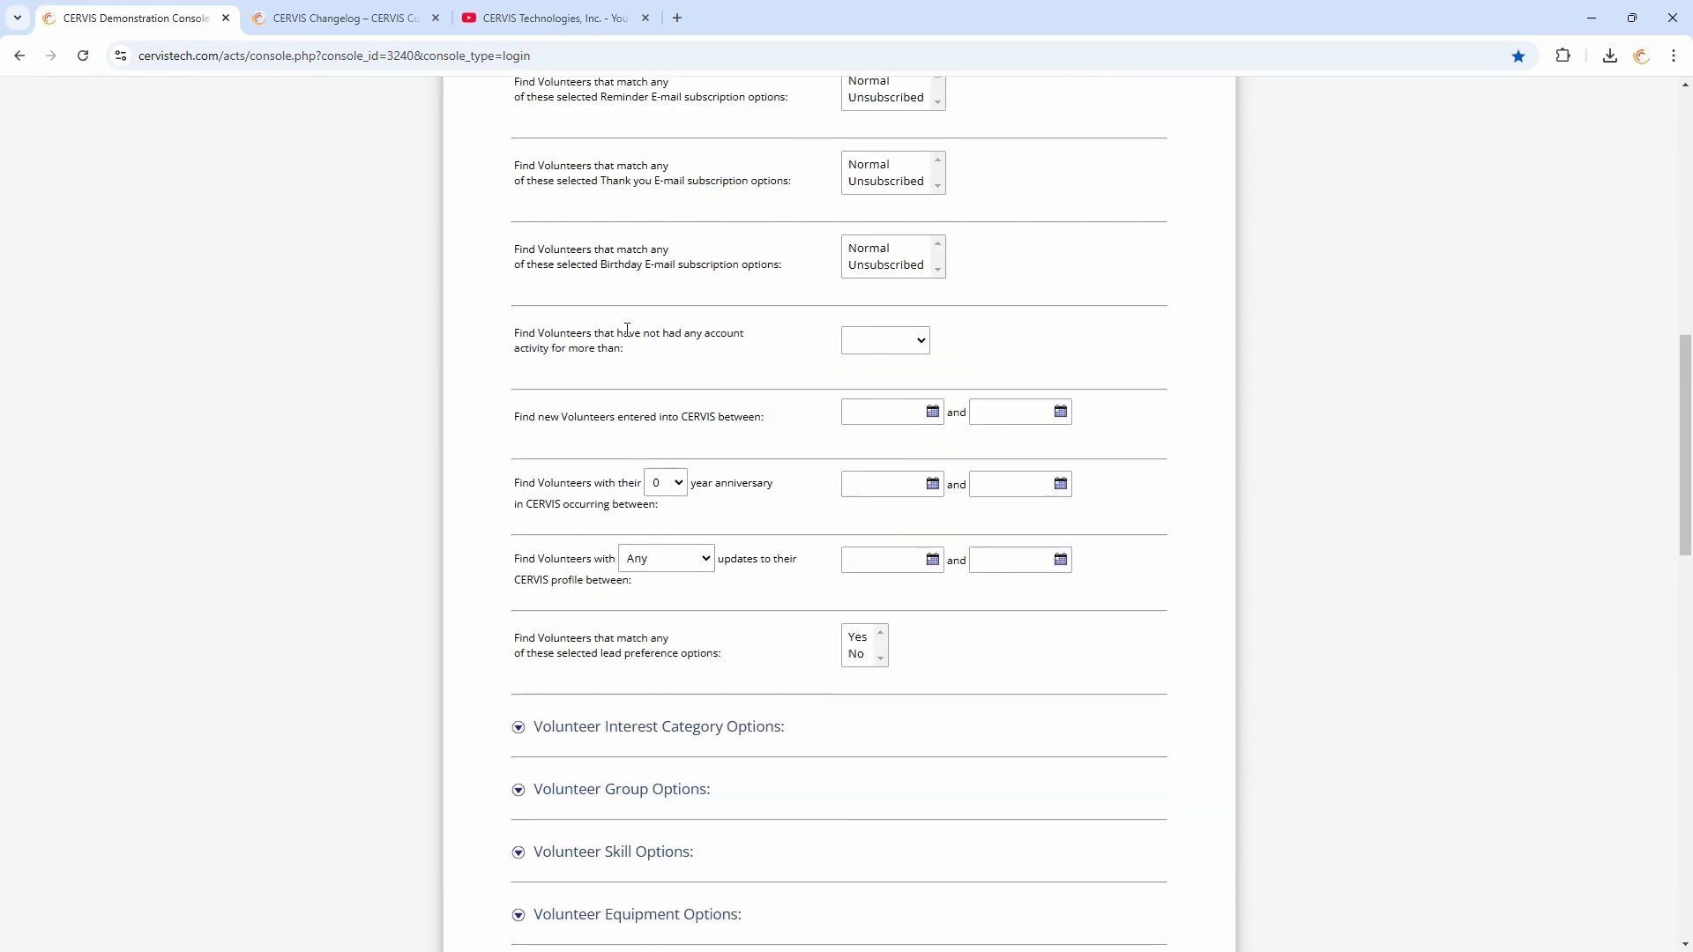
pyautogui.moveTo(529, 328); pyautogui.dragTo(703, 349)
pyautogui.click(703, 349)
pyautogui.click(914, 344)
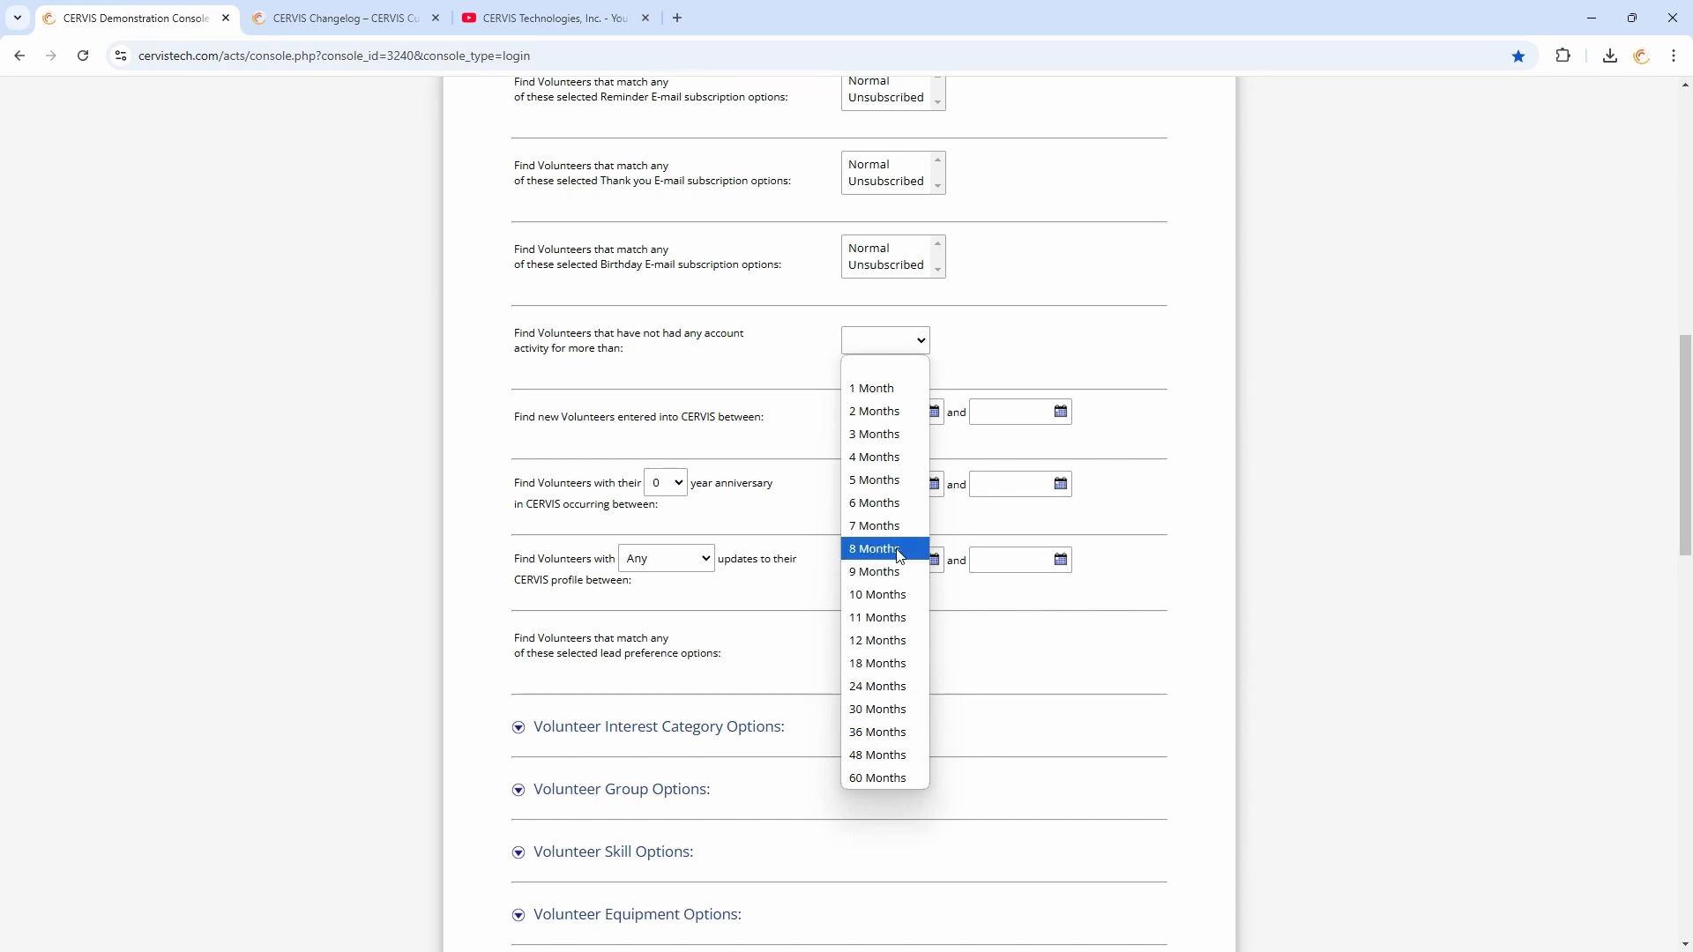
pyautogui.click(898, 643)
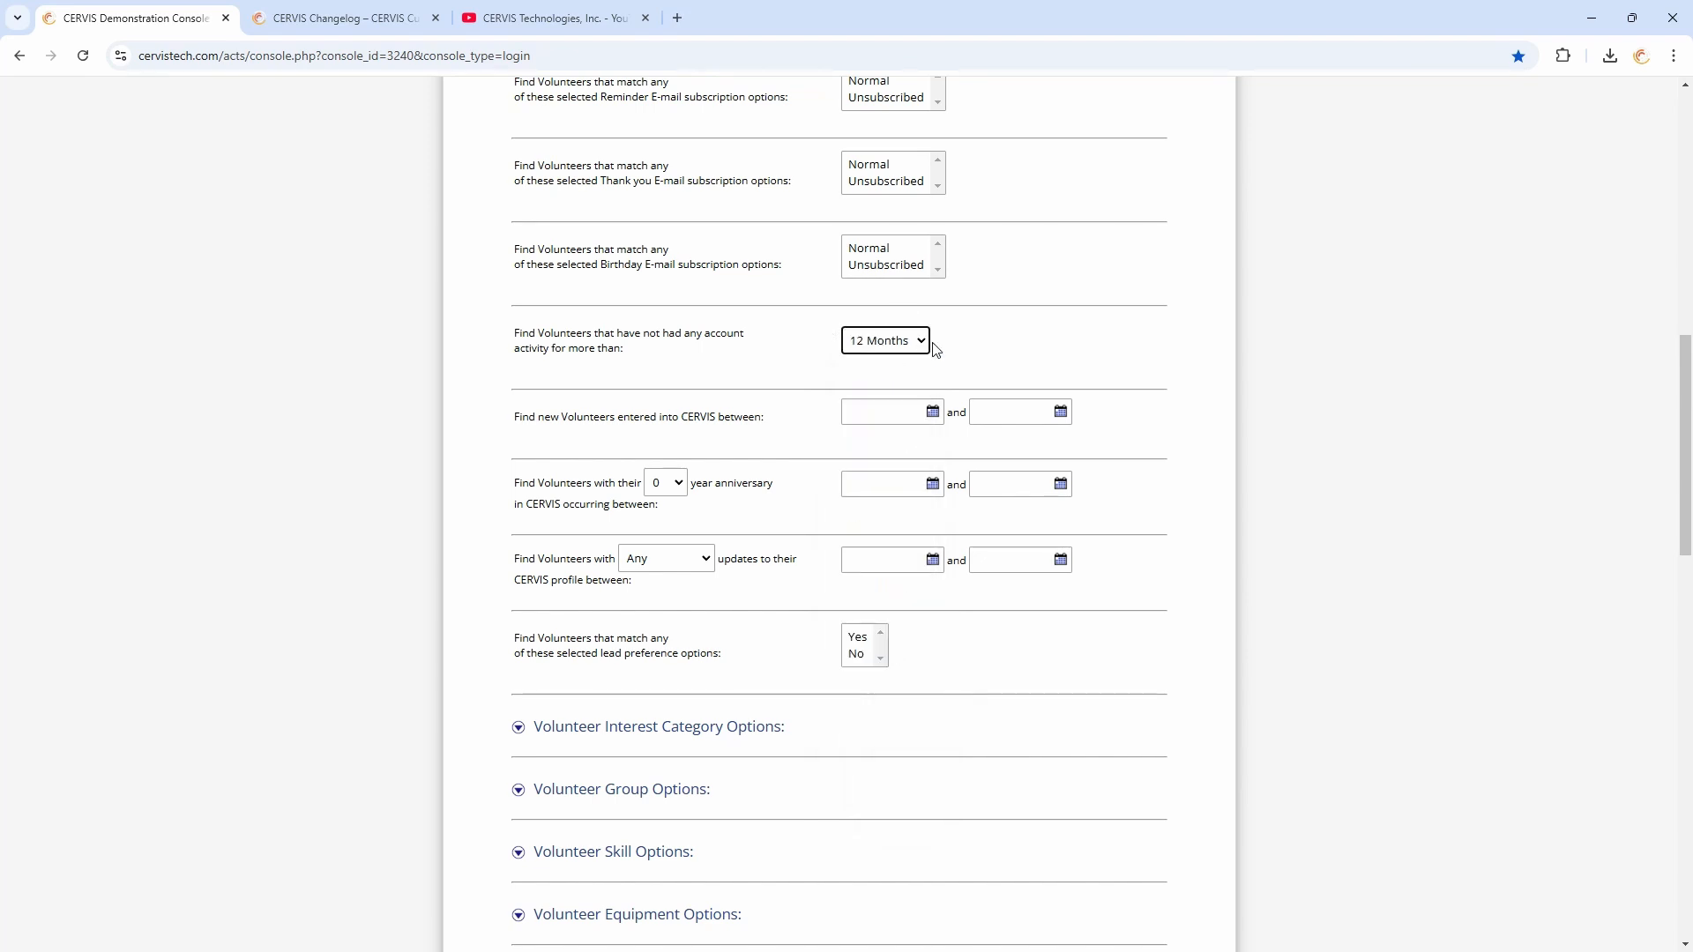
# Clear the no-account-activity criterion so no inactivity period is selected
pyautogui.tripleClick(792, 346)
pyautogui.click(806, 357)
pyautogui.click(852, 342)
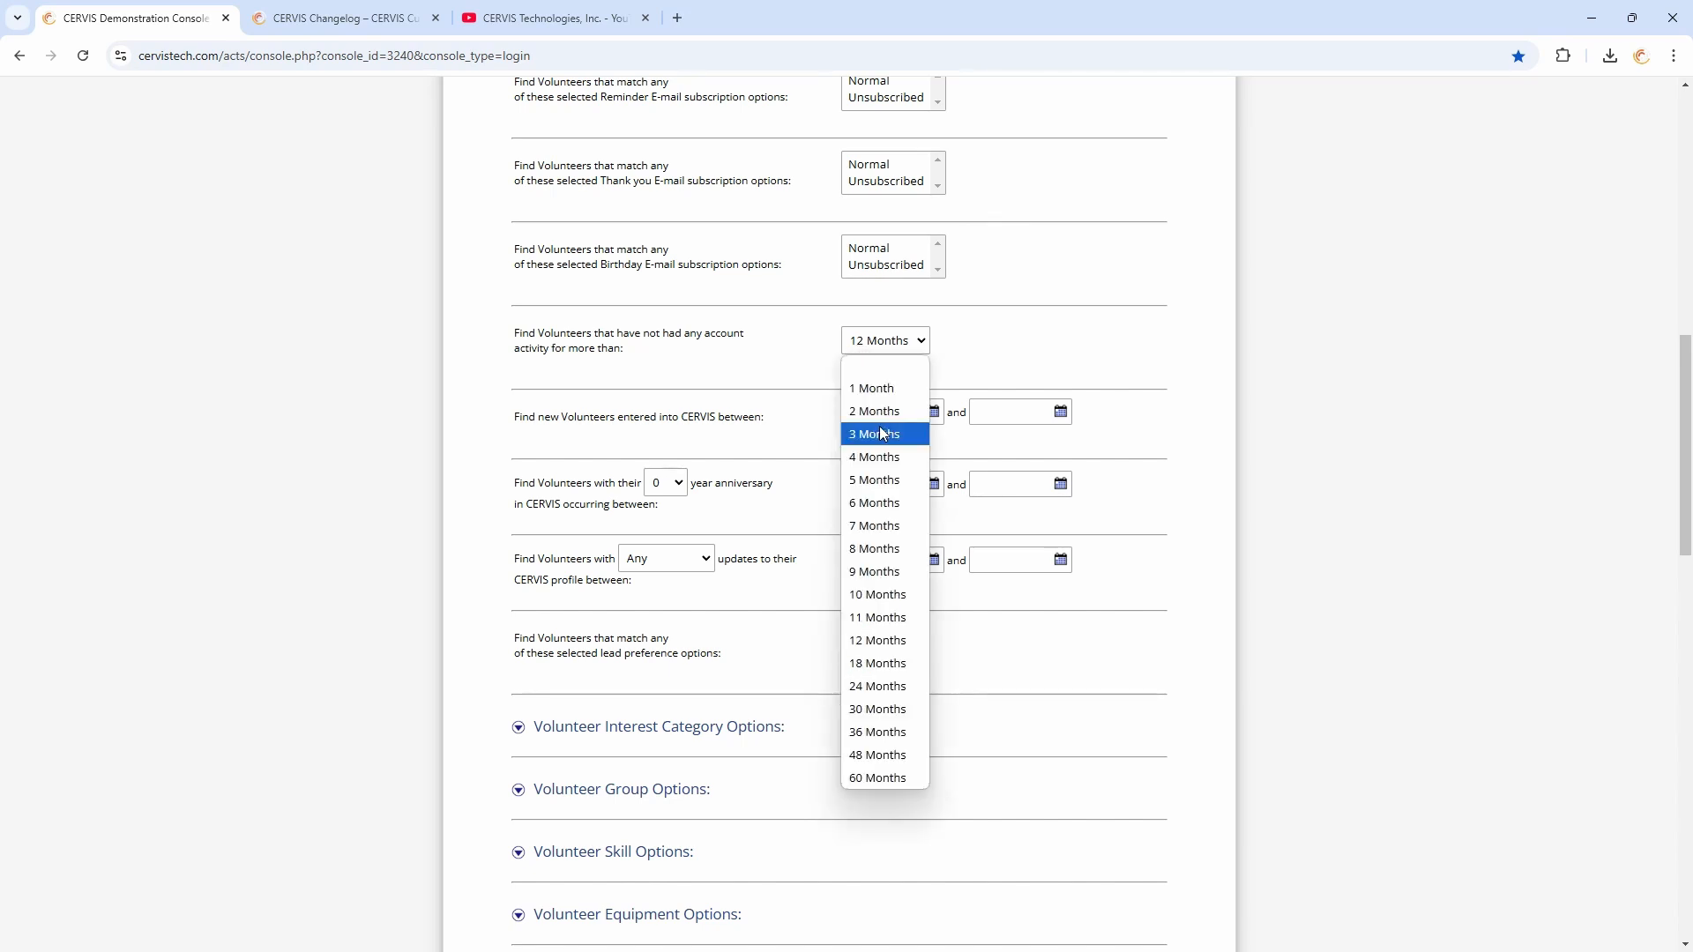
pyautogui.click(871, 377)
pyautogui.tripleClick(643, 353)
pyautogui.click(691, 355)
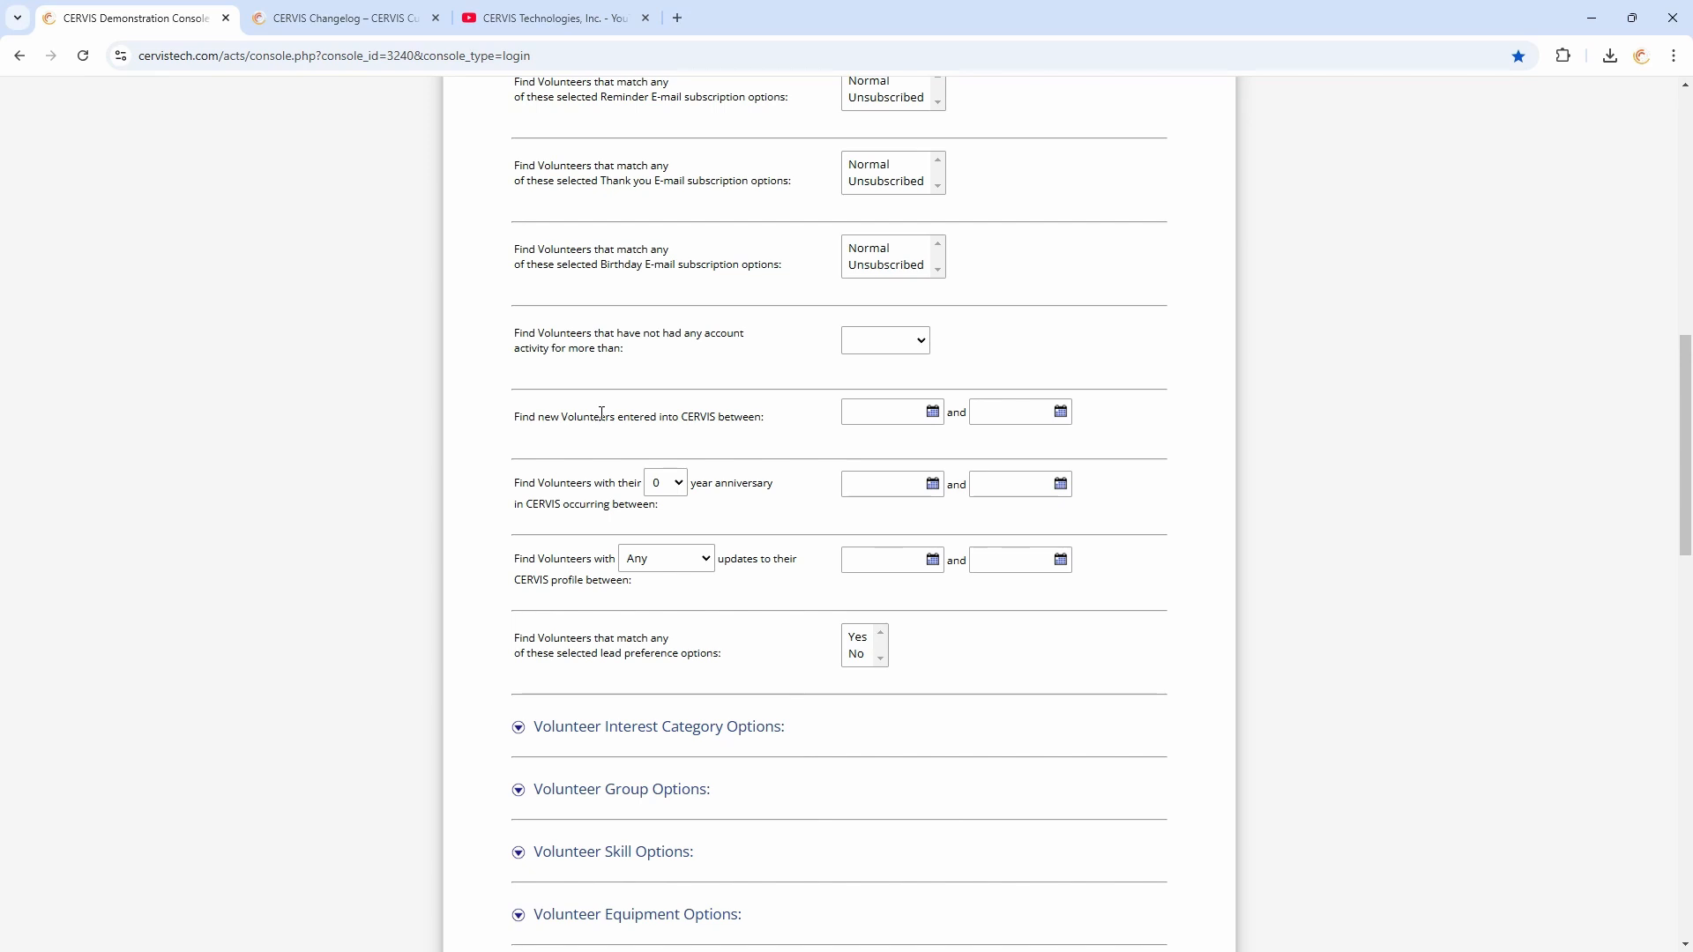
pyautogui.moveTo(595, 416); pyautogui.dragTo(745, 419)
pyautogui.click(745, 418)
pyautogui.click(897, 340)
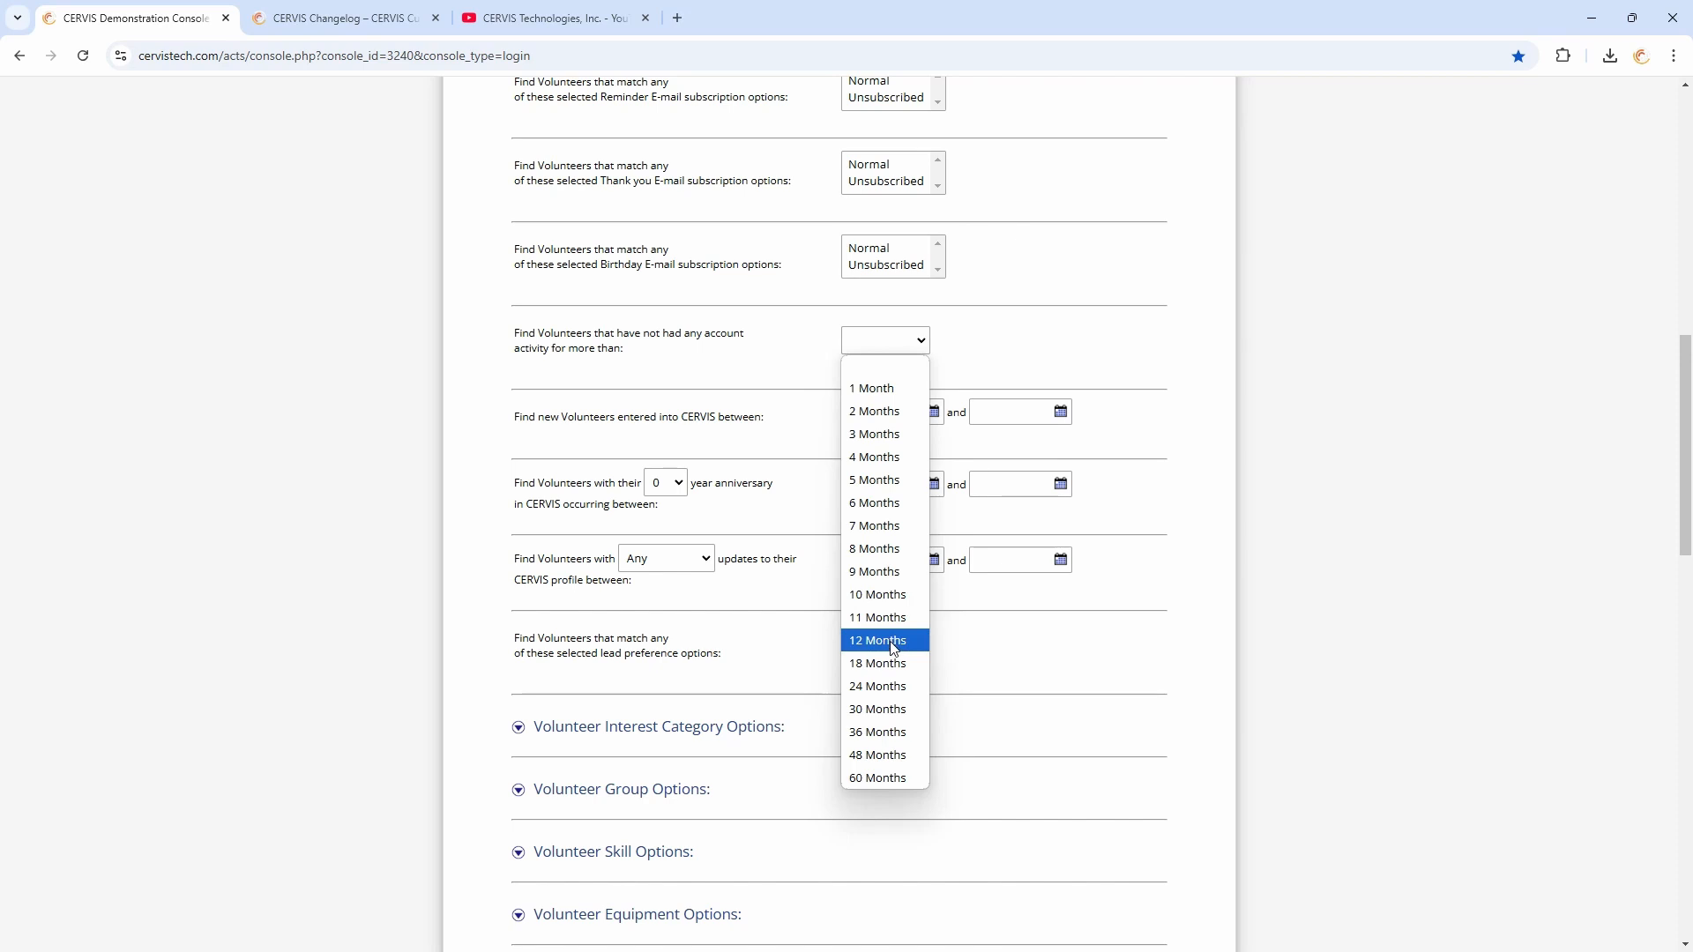
pyautogui.click(971, 371)
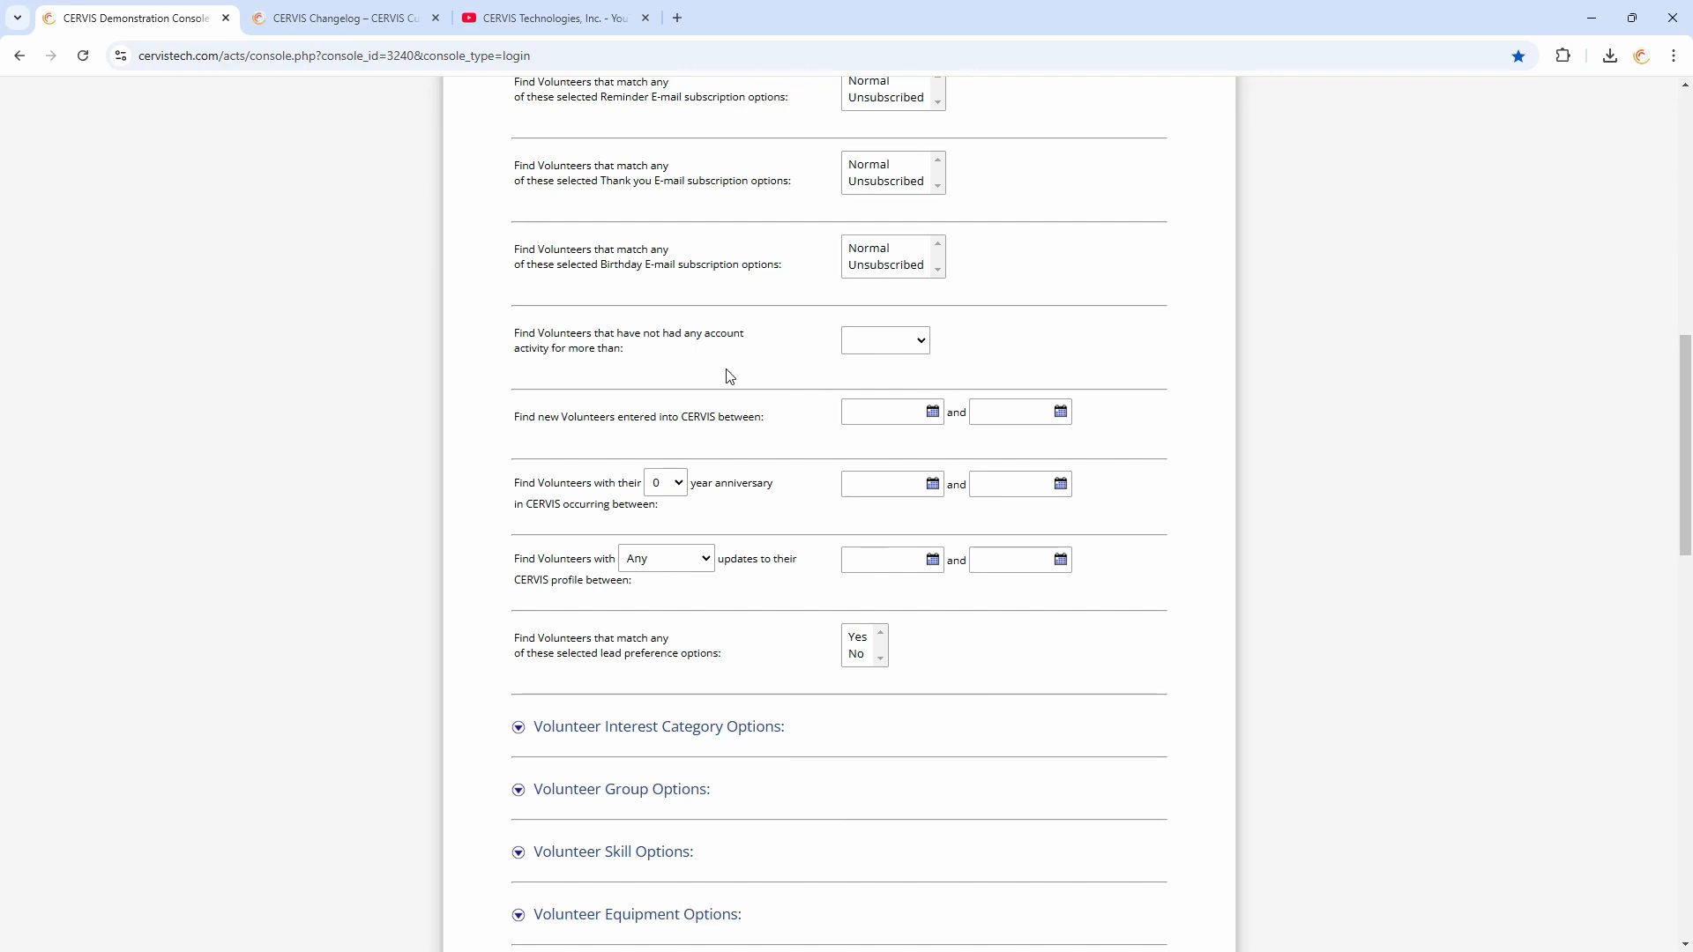
# Expand Volunteer Participation Options and set the criterion to find volunteers with exactly 0 Times Served
pyautogui.scroll(-4, 730, 370)
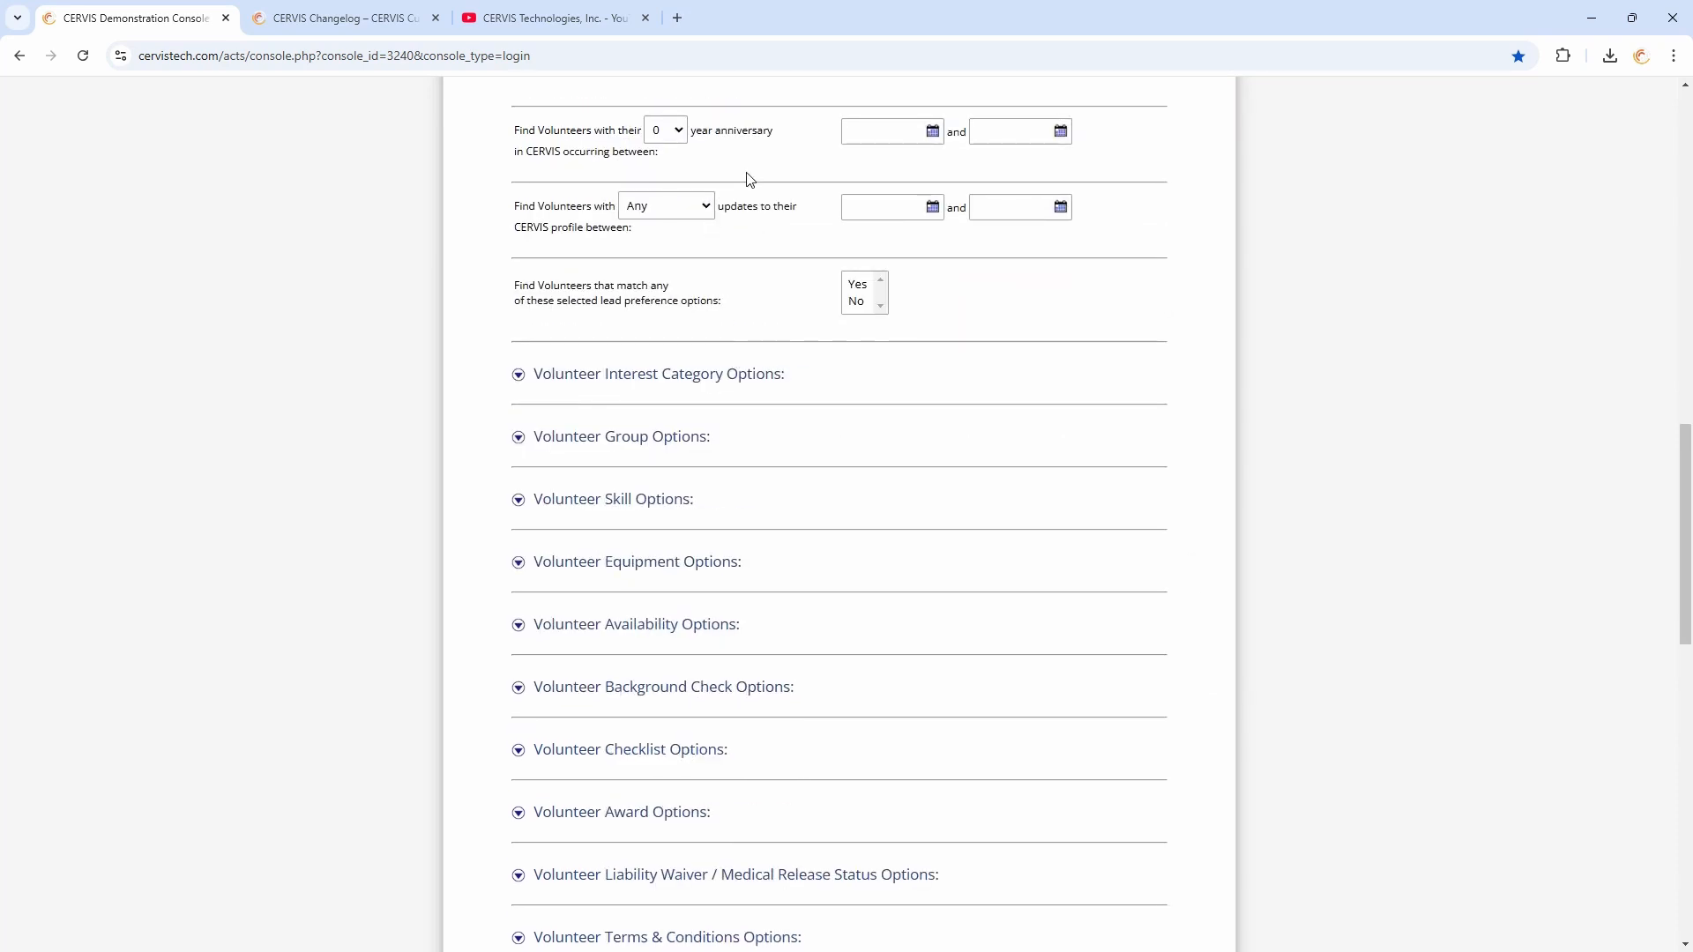
pyautogui.scroll(-5, 749, 177)
pyautogui.scroll(-7, 730, 292)
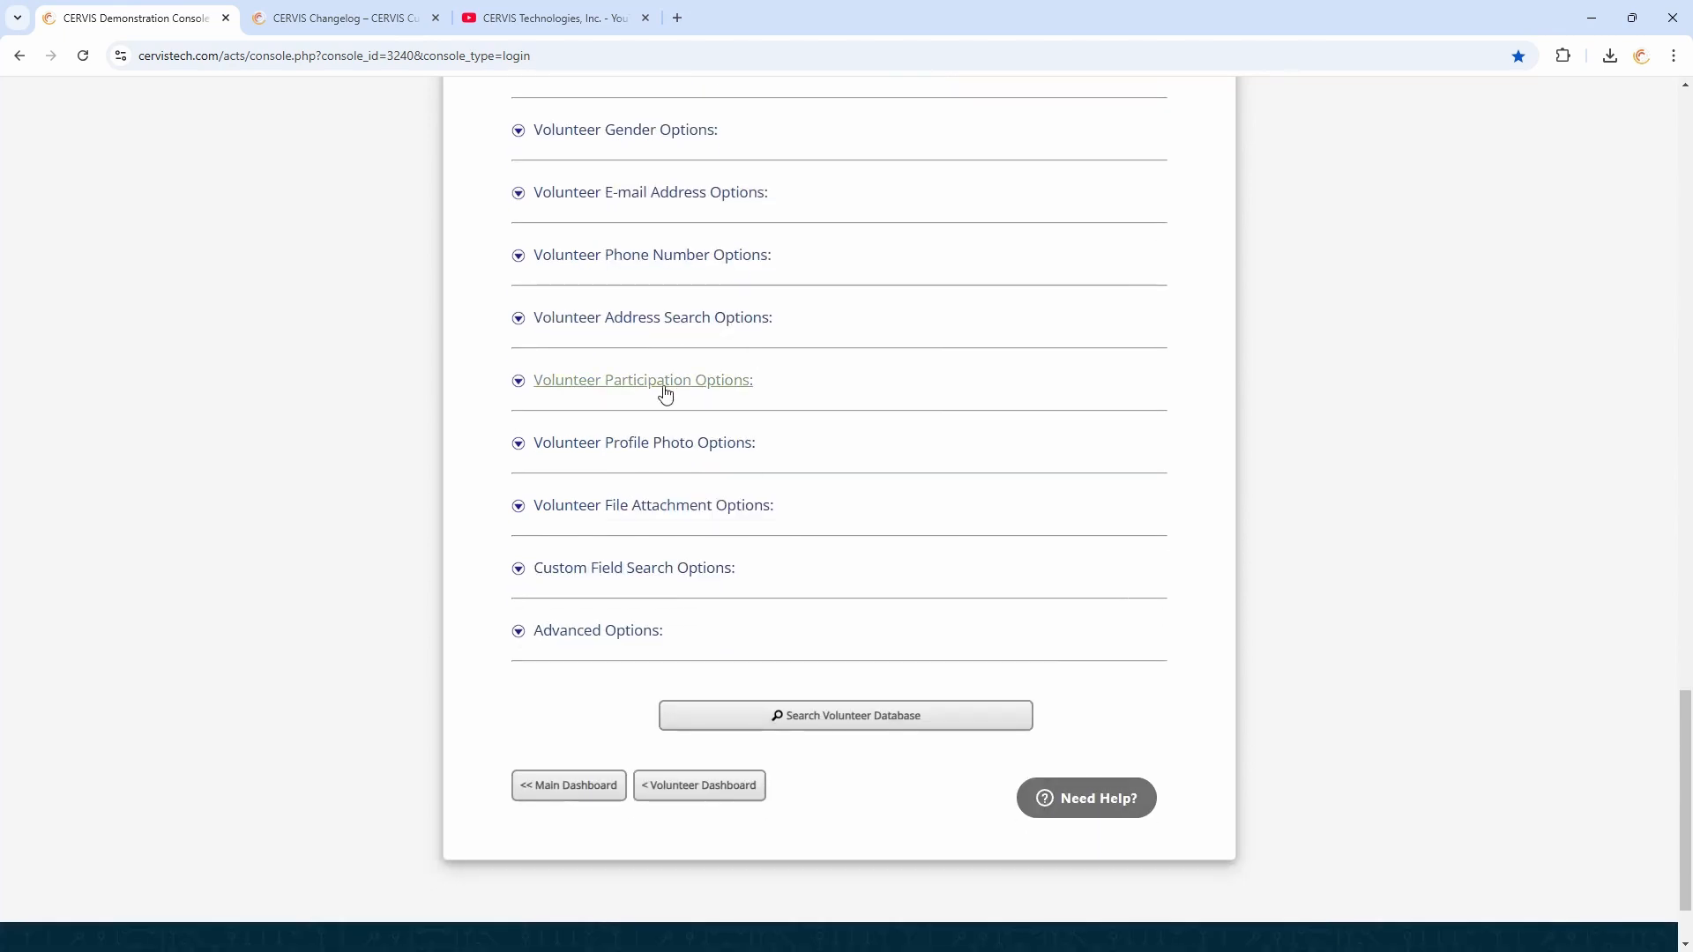
pyautogui.click(653, 381)
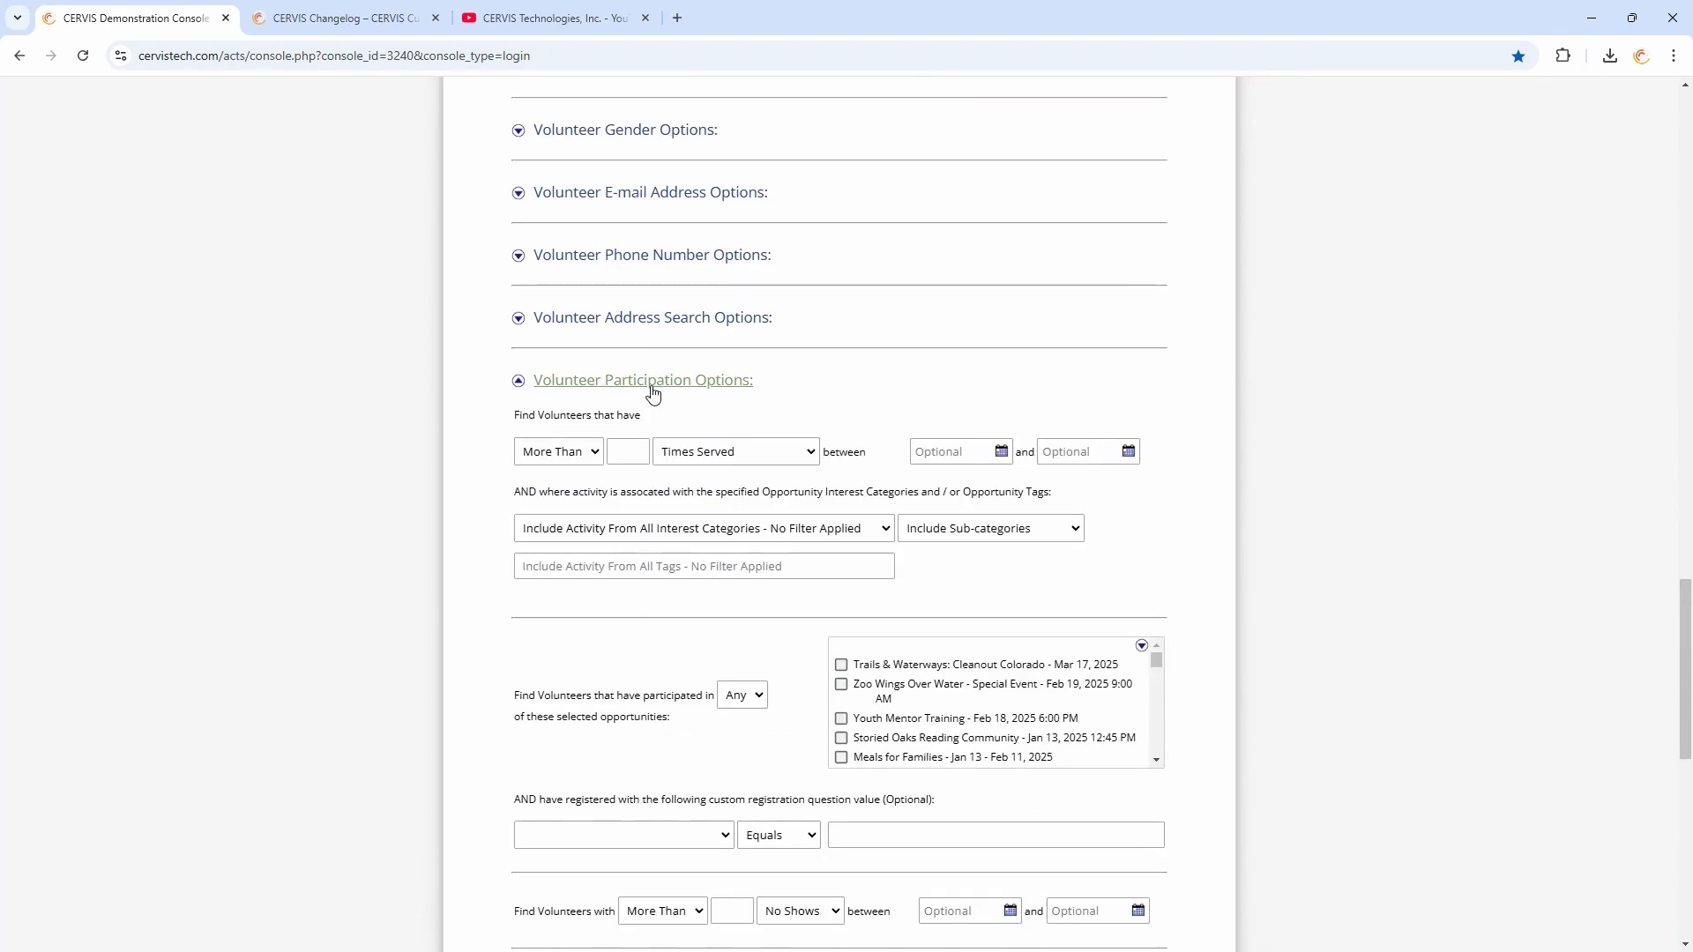
pyautogui.click(590, 453)
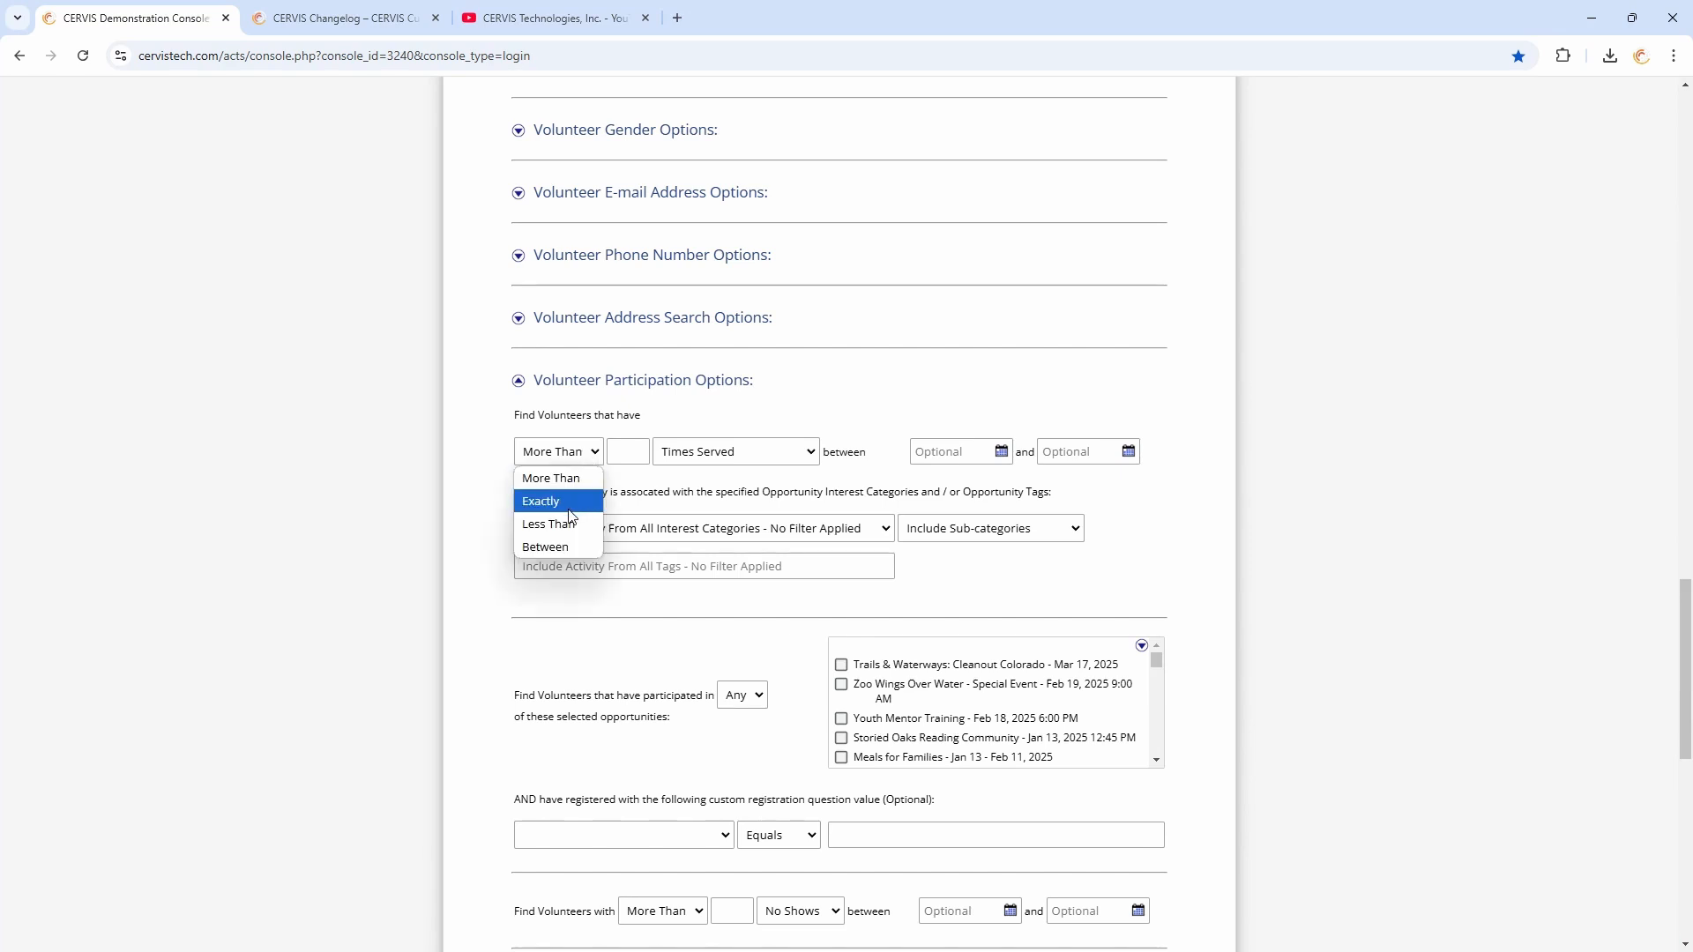
pyautogui.click(628, 452)
pyautogui.click(765, 452)
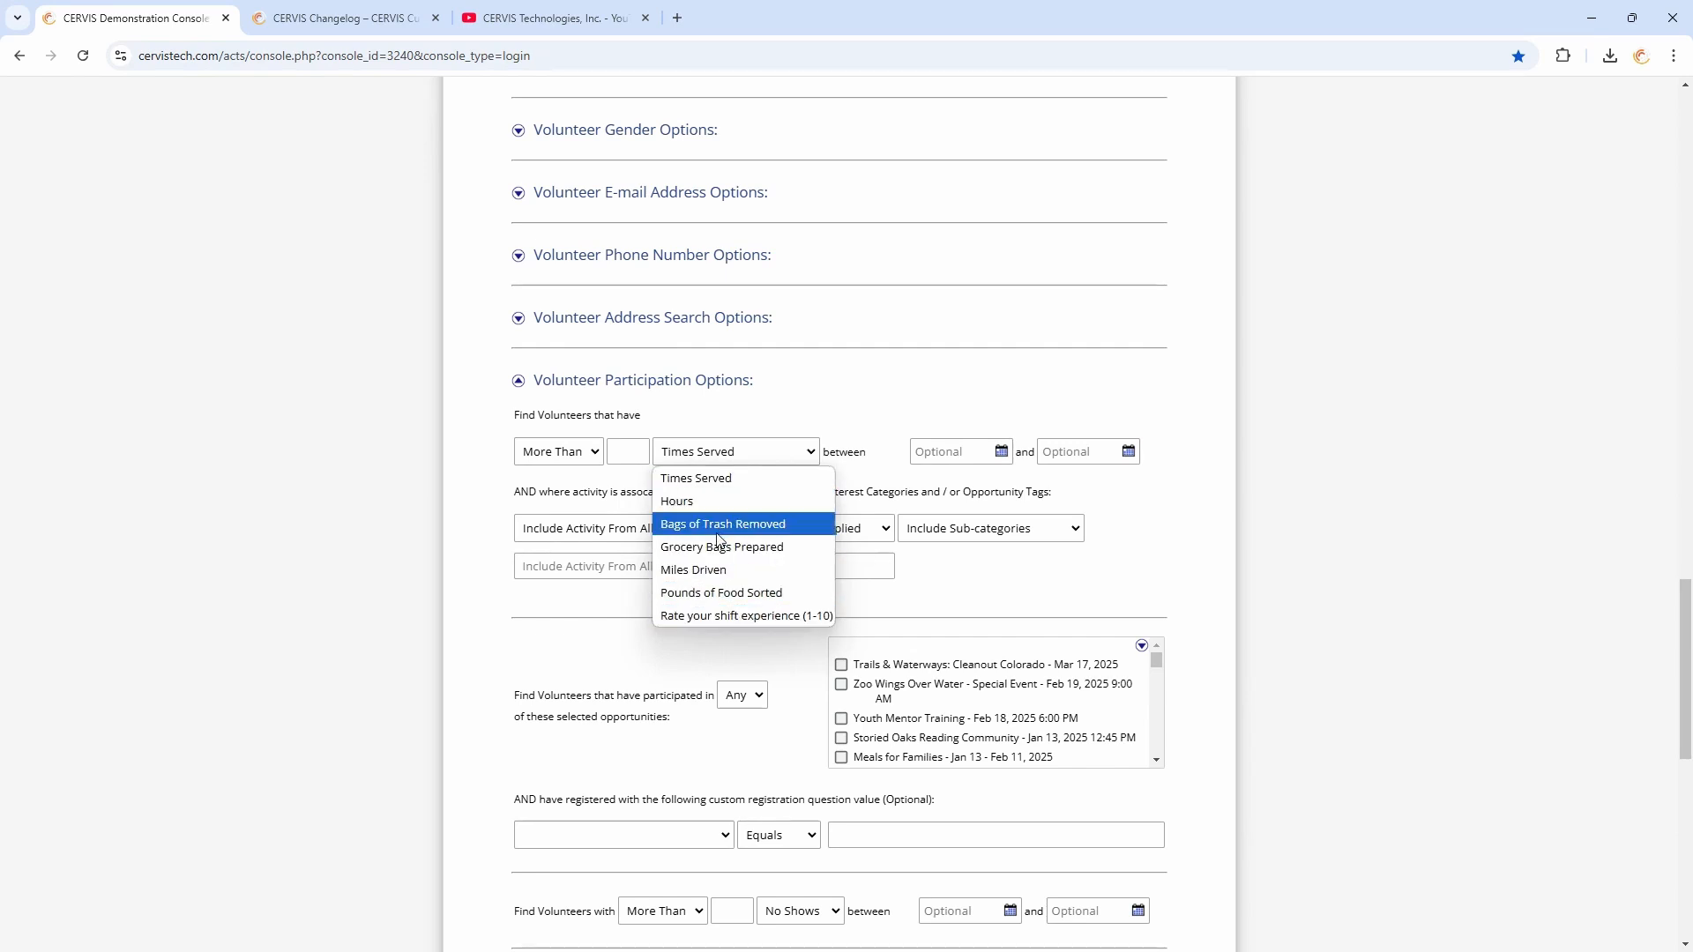
pyautogui.click(716, 474)
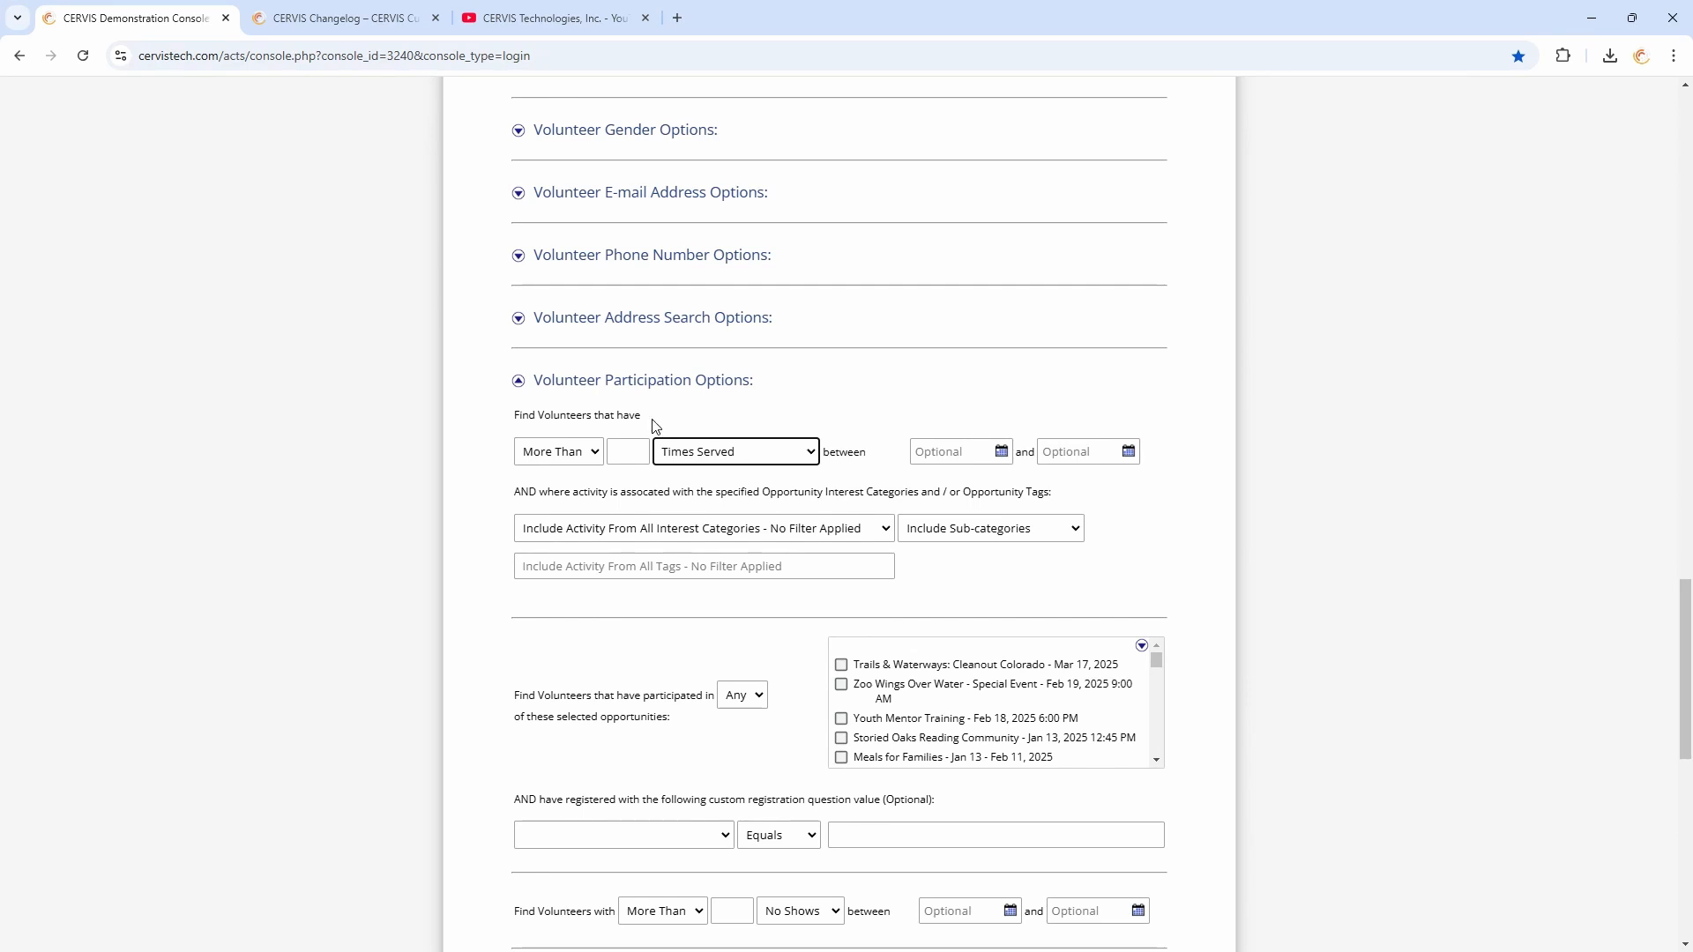
pyautogui.click(563, 451)
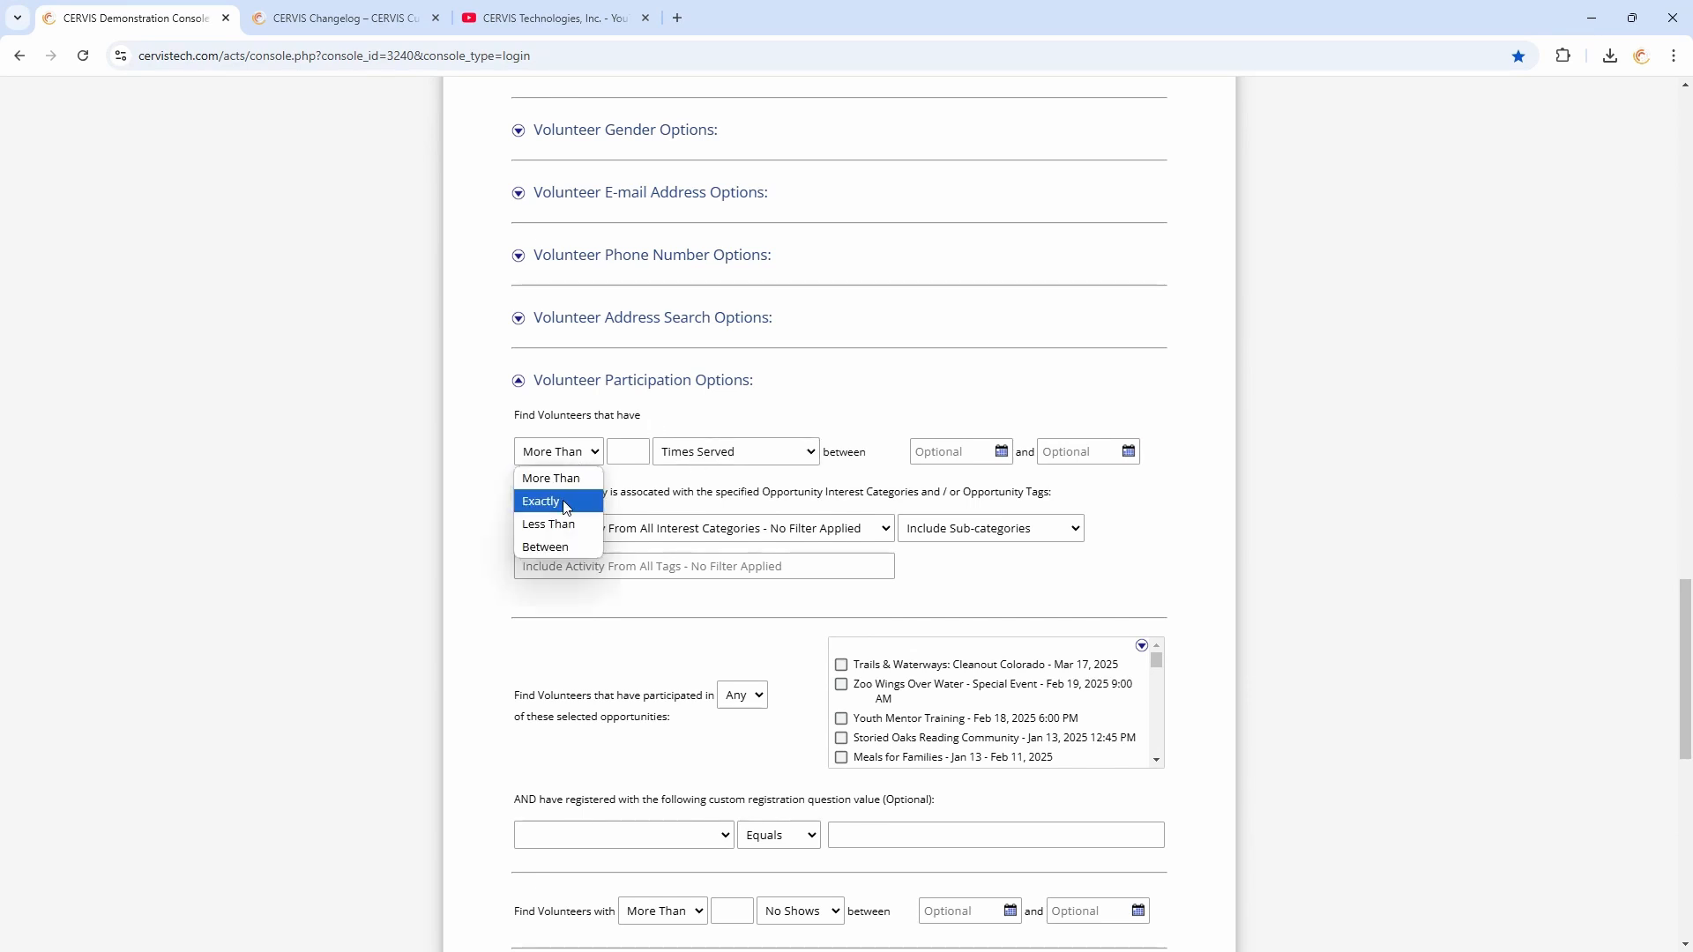
pyautogui.click(564, 506)
pyautogui.click(626, 451)
pyautogui.write('0')
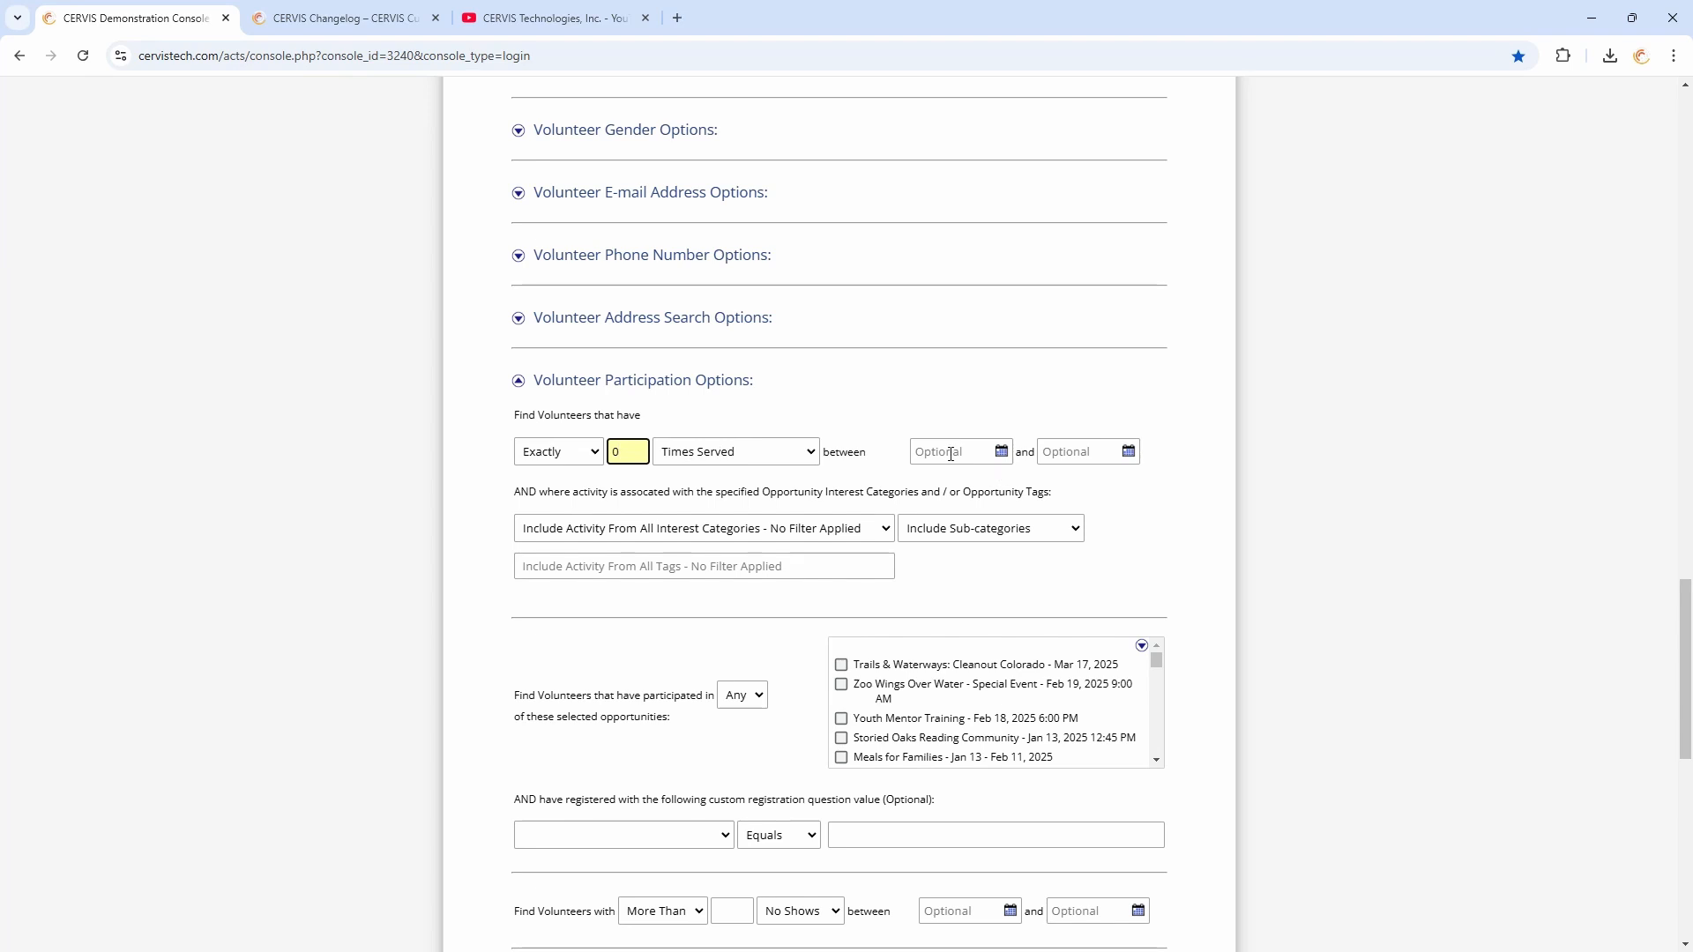
pyautogui.click(868, 448)
# Set the start date for new volunteers entered into CERVIS to 01/01/2023
pyautogui.scroll(12, 774, 388)
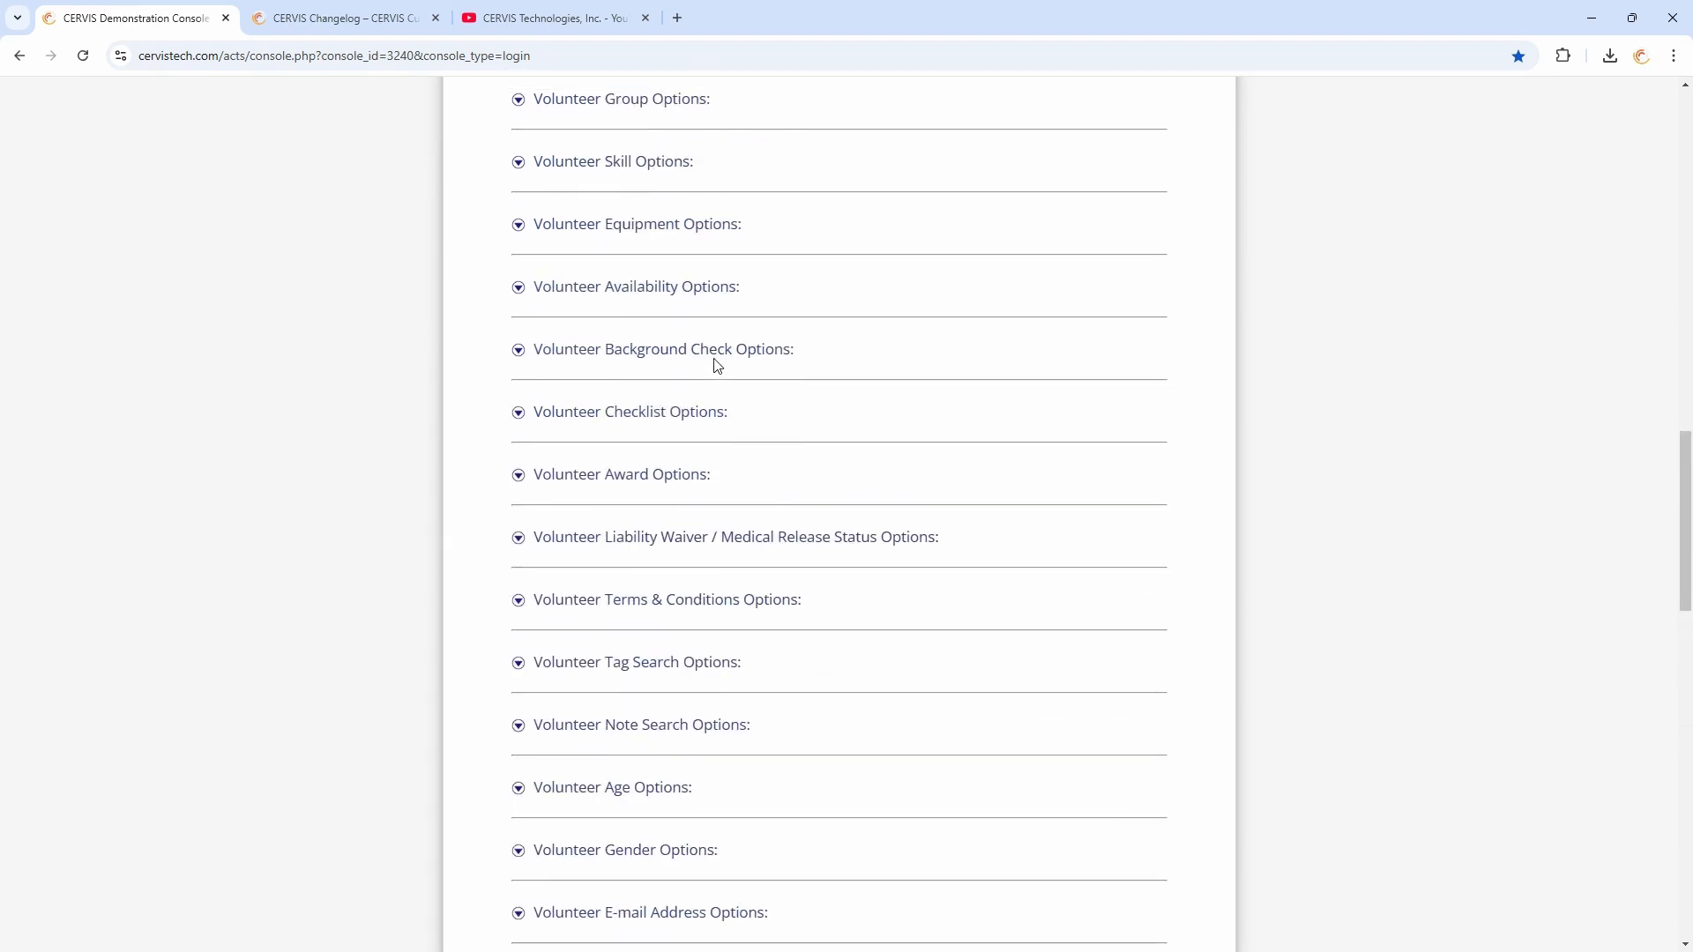
pyautogui.scroll(4, 679, 361)
pyautogui.moveTo(582, 416); pyautogui.dragTo(764, 422)
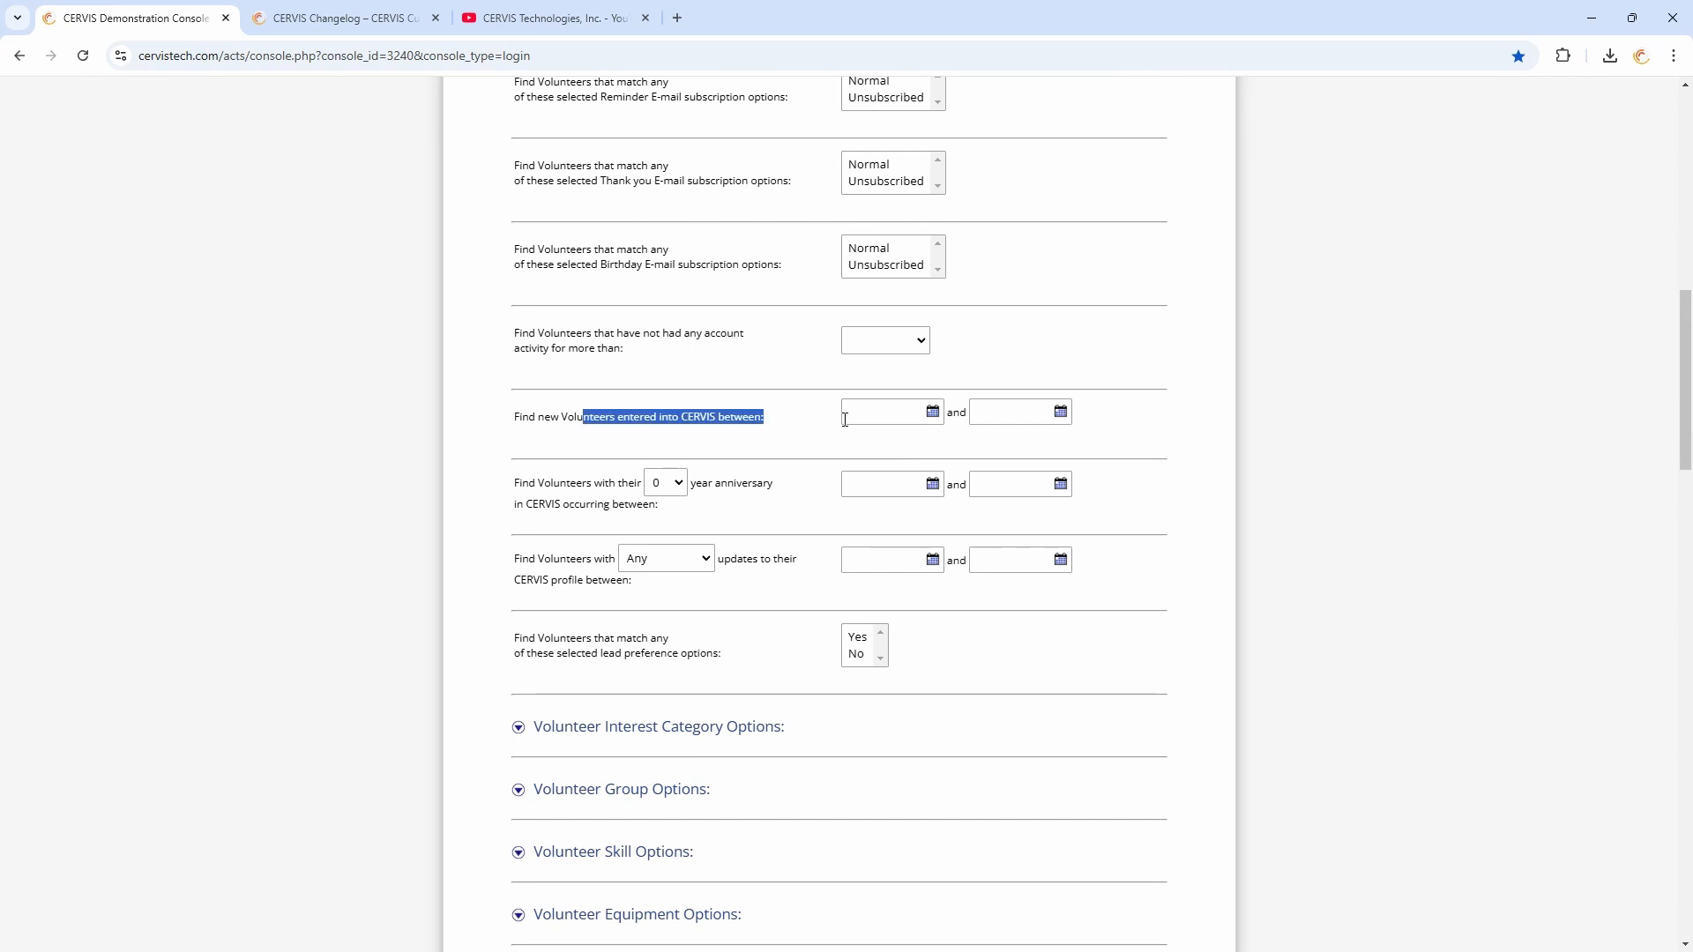
pyautogui.click(761, 432)
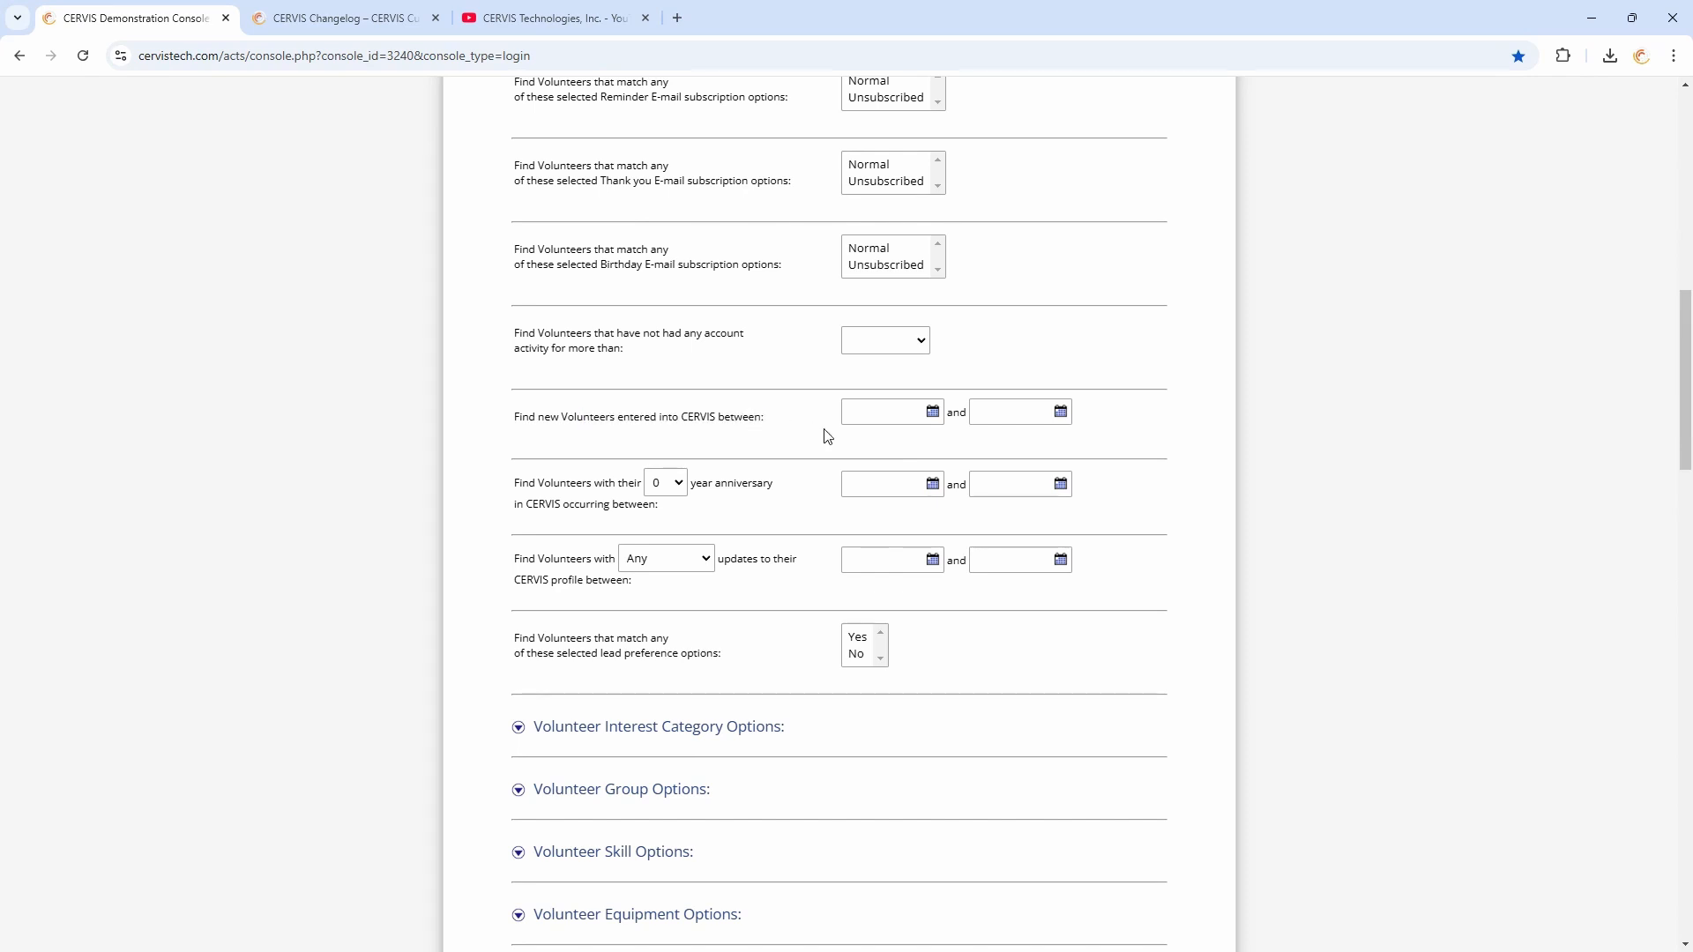
pyautogui.click(886, 412)
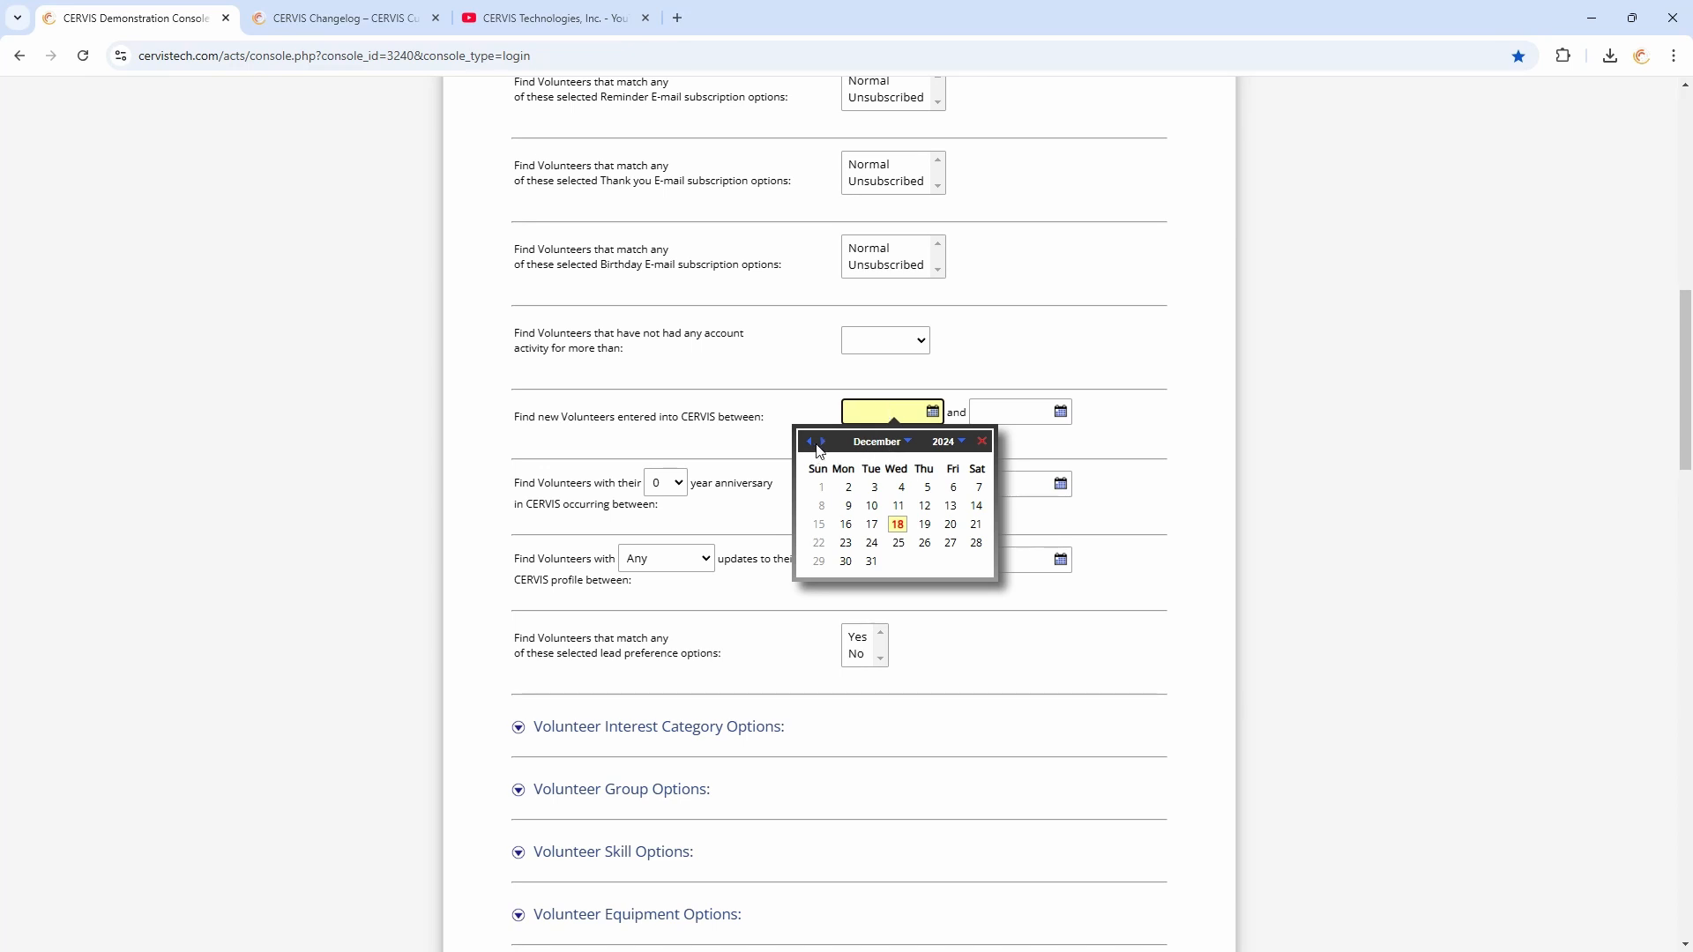
pyautogui.click(945, 441)
pyautogui.click(937, 528)
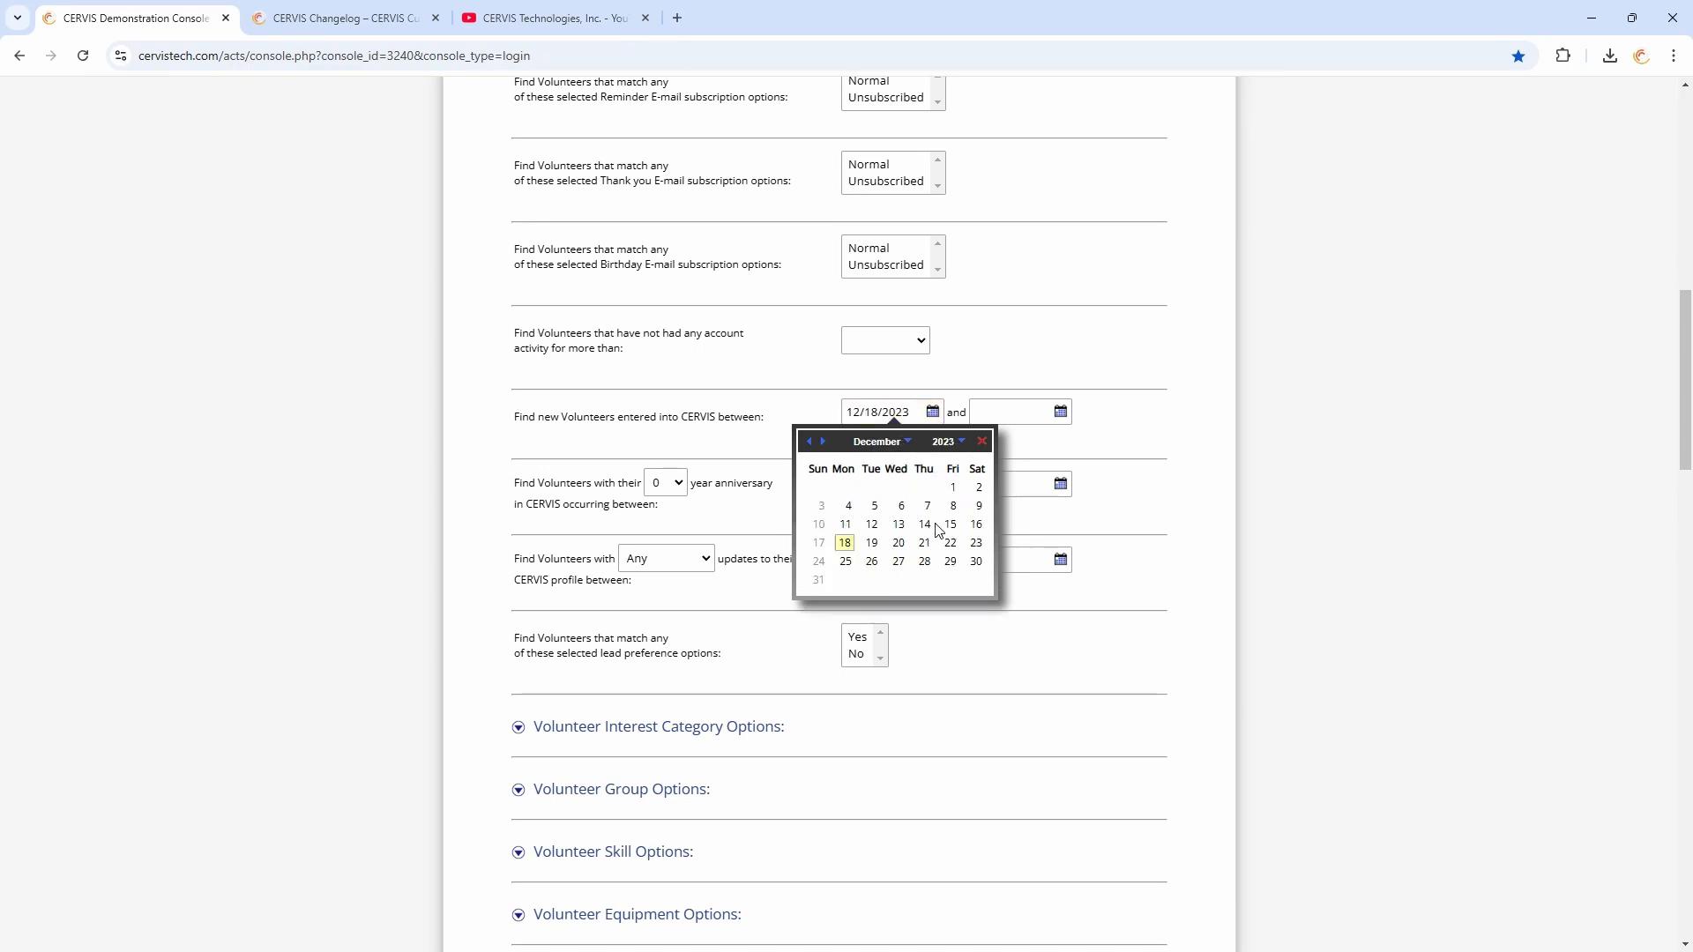
pyautogui.click(808, 443)
pyautogui.click(809, 442)
pyautogui.click(809, 443)
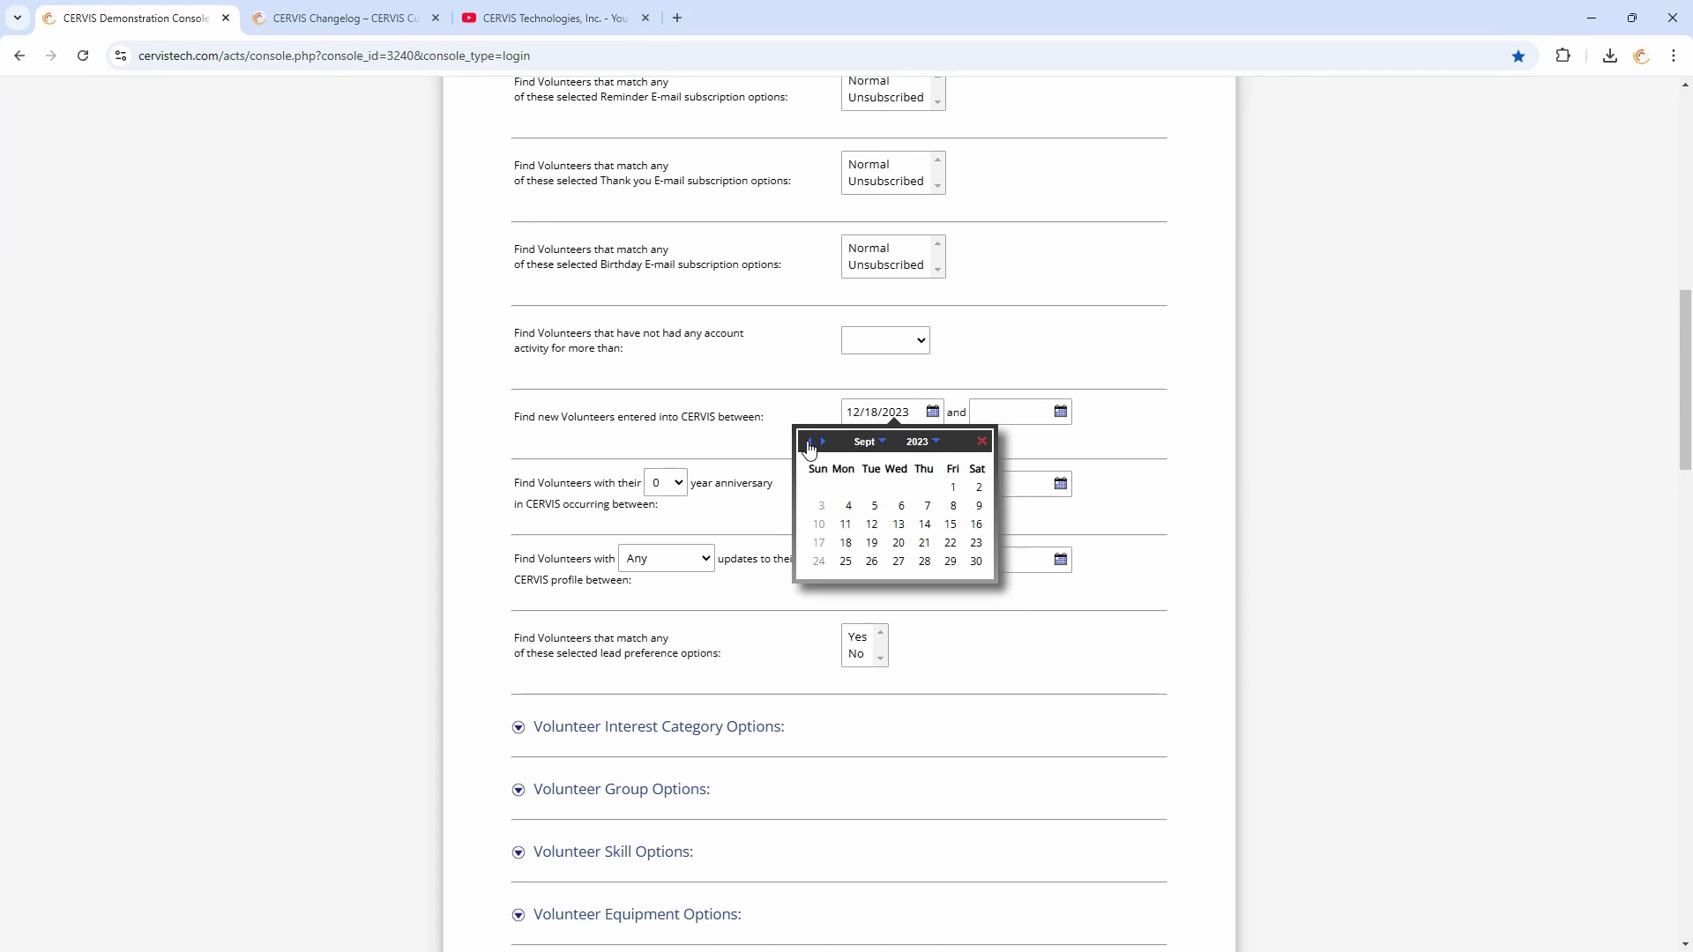
pyautogui.click(810, 443)
pyautogui.click(809, 442)
pyautogui.click(809, 443)
pyautogui.click(809, 442)
pyautogui.click(809, 443)
pyautogui.click(809, 443)
pyautogui.click(809, 442)
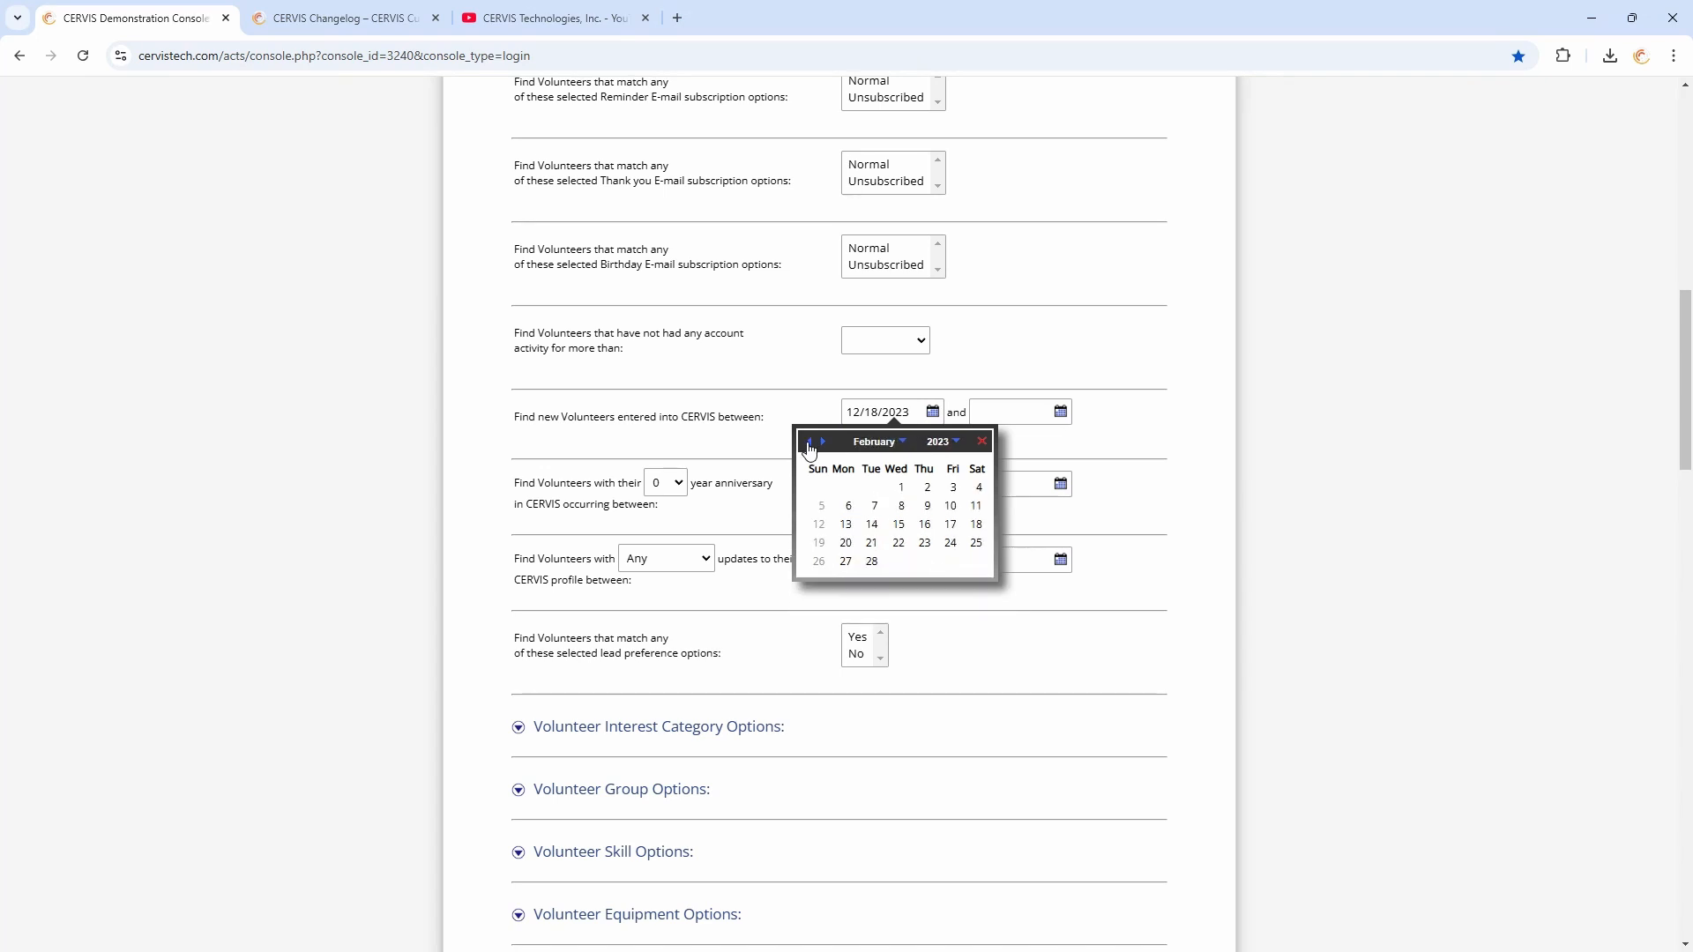
pyautogui.click(809, 442)
pyautogui.click(819, 488)
# Set the end date for new volunteers entered into CERVIS to 12/31/2023
pyautogui.click(993, 412)
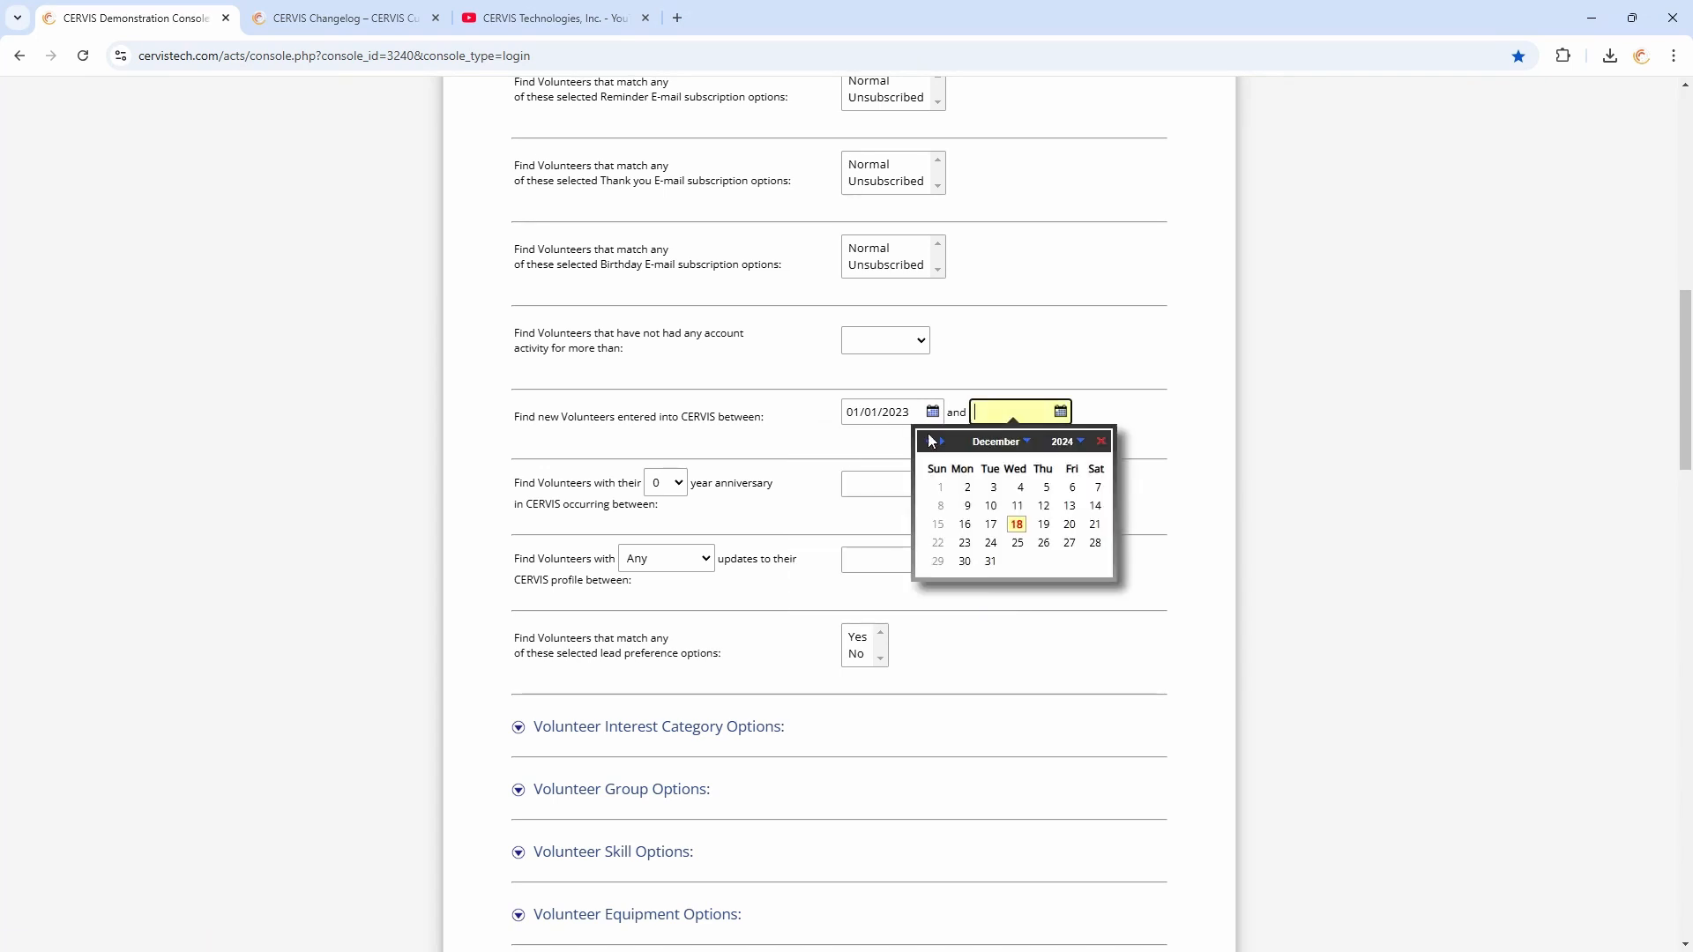
pyautogui.click(929, 442)
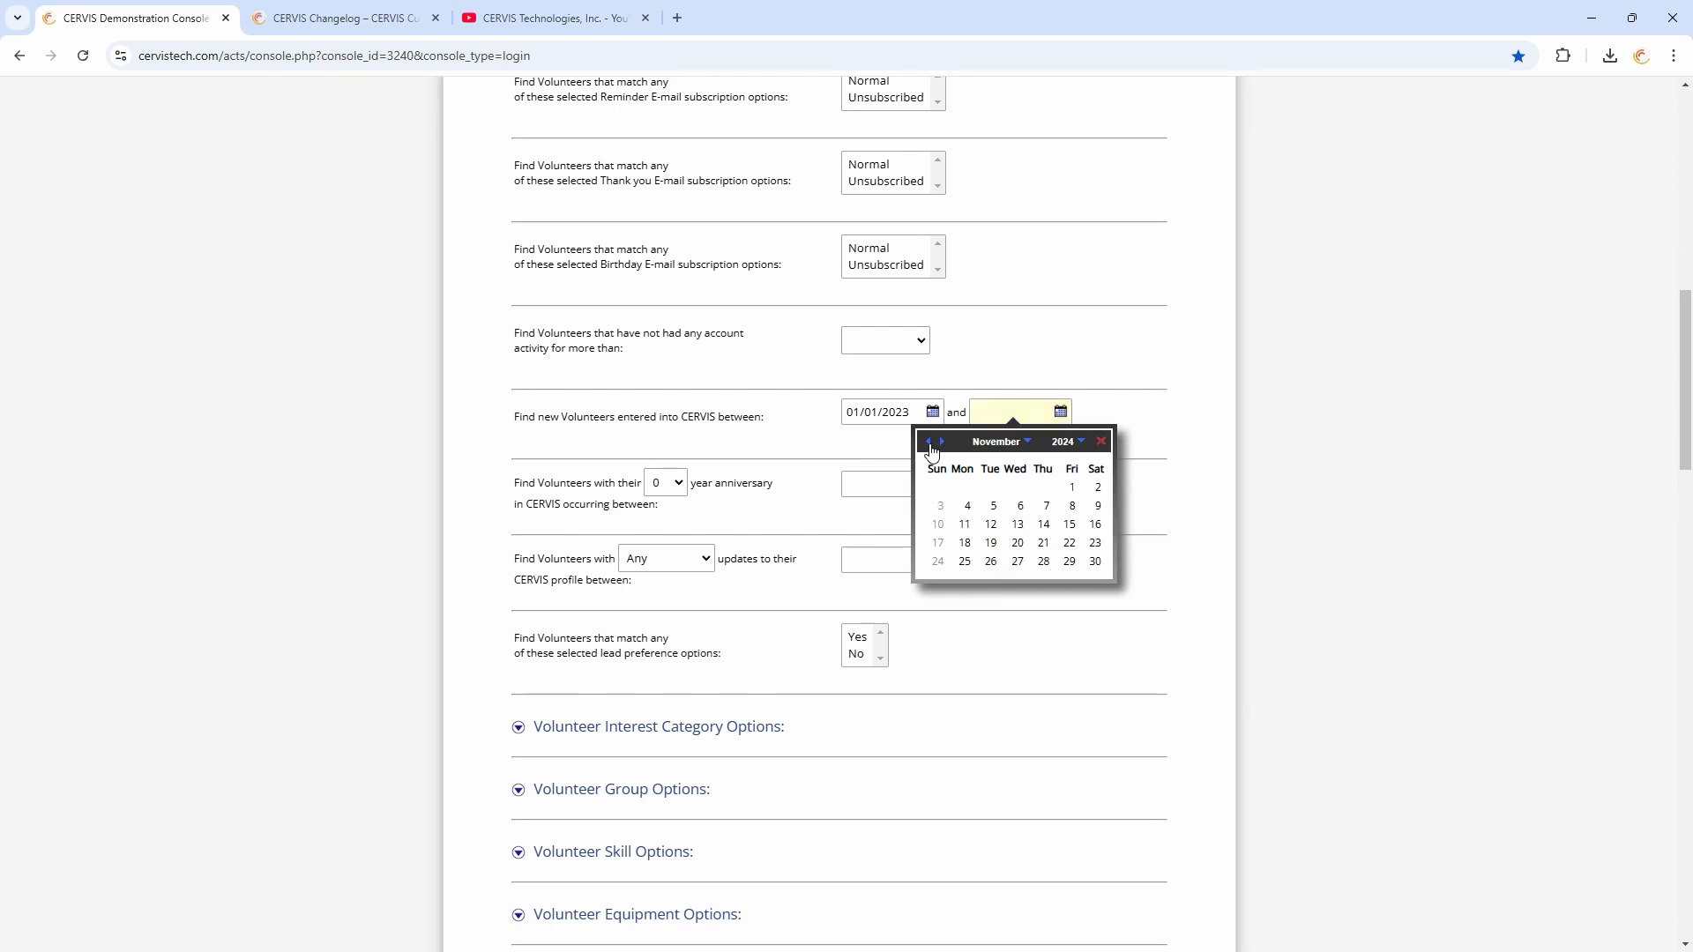
pyautogui.click(929, 441)
pyautogui.click(929, 441)
pyautogui.click(929, 442)
pyautogui.click(929, 442)
pyautogui.click(930, 442)
pyautogui.click(929, 442)
pyautogui.click(929, 442)
pyautogui.click(929, 441)
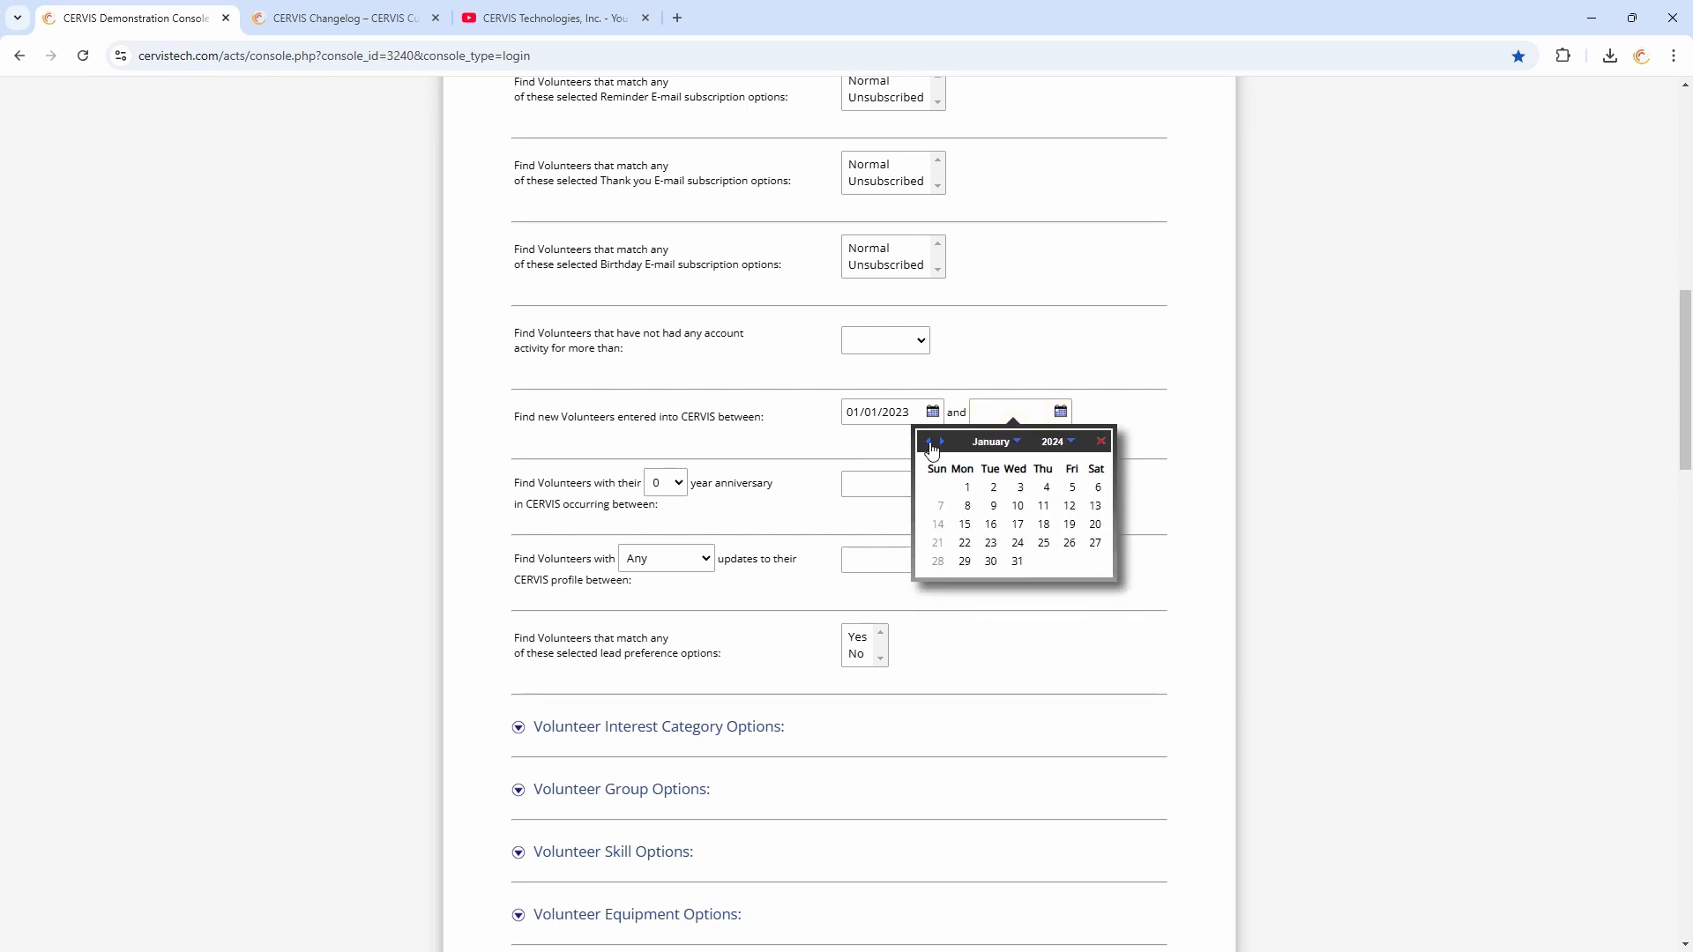
pyautogui.click(930, 442)
pyautogui.click(940, 580)
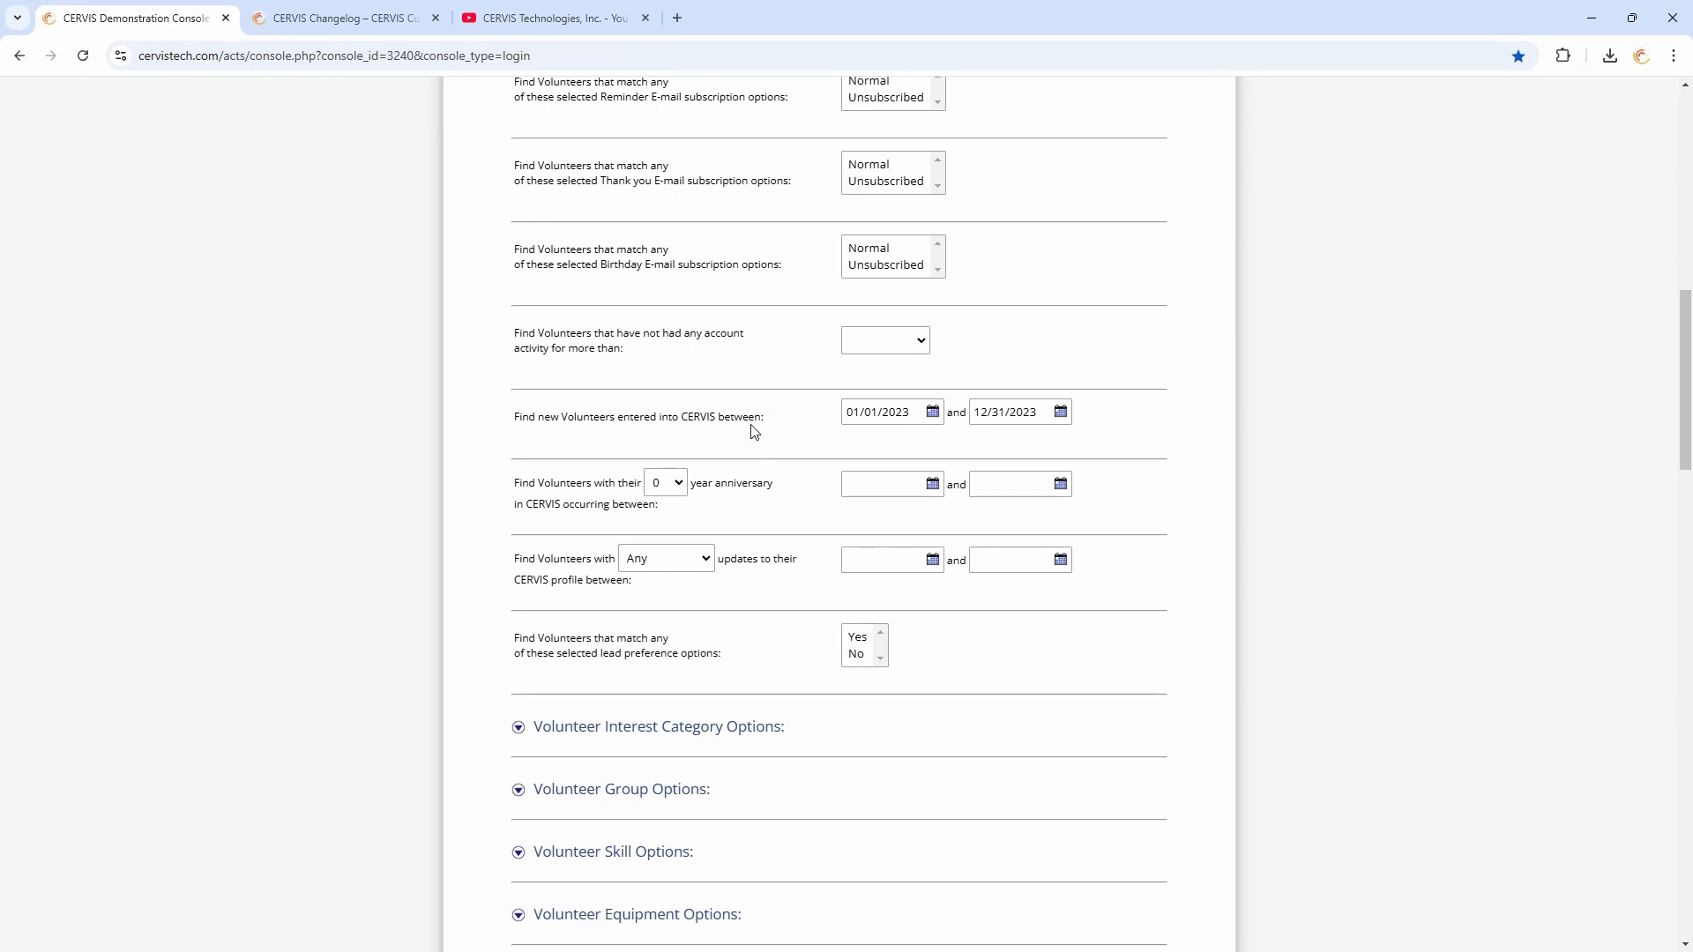
# Review the participation criteria and run the volunteer database search
pyautogui.scroll(-3, 747, 417)
pyautogui.scroll(-20, 747, 416)
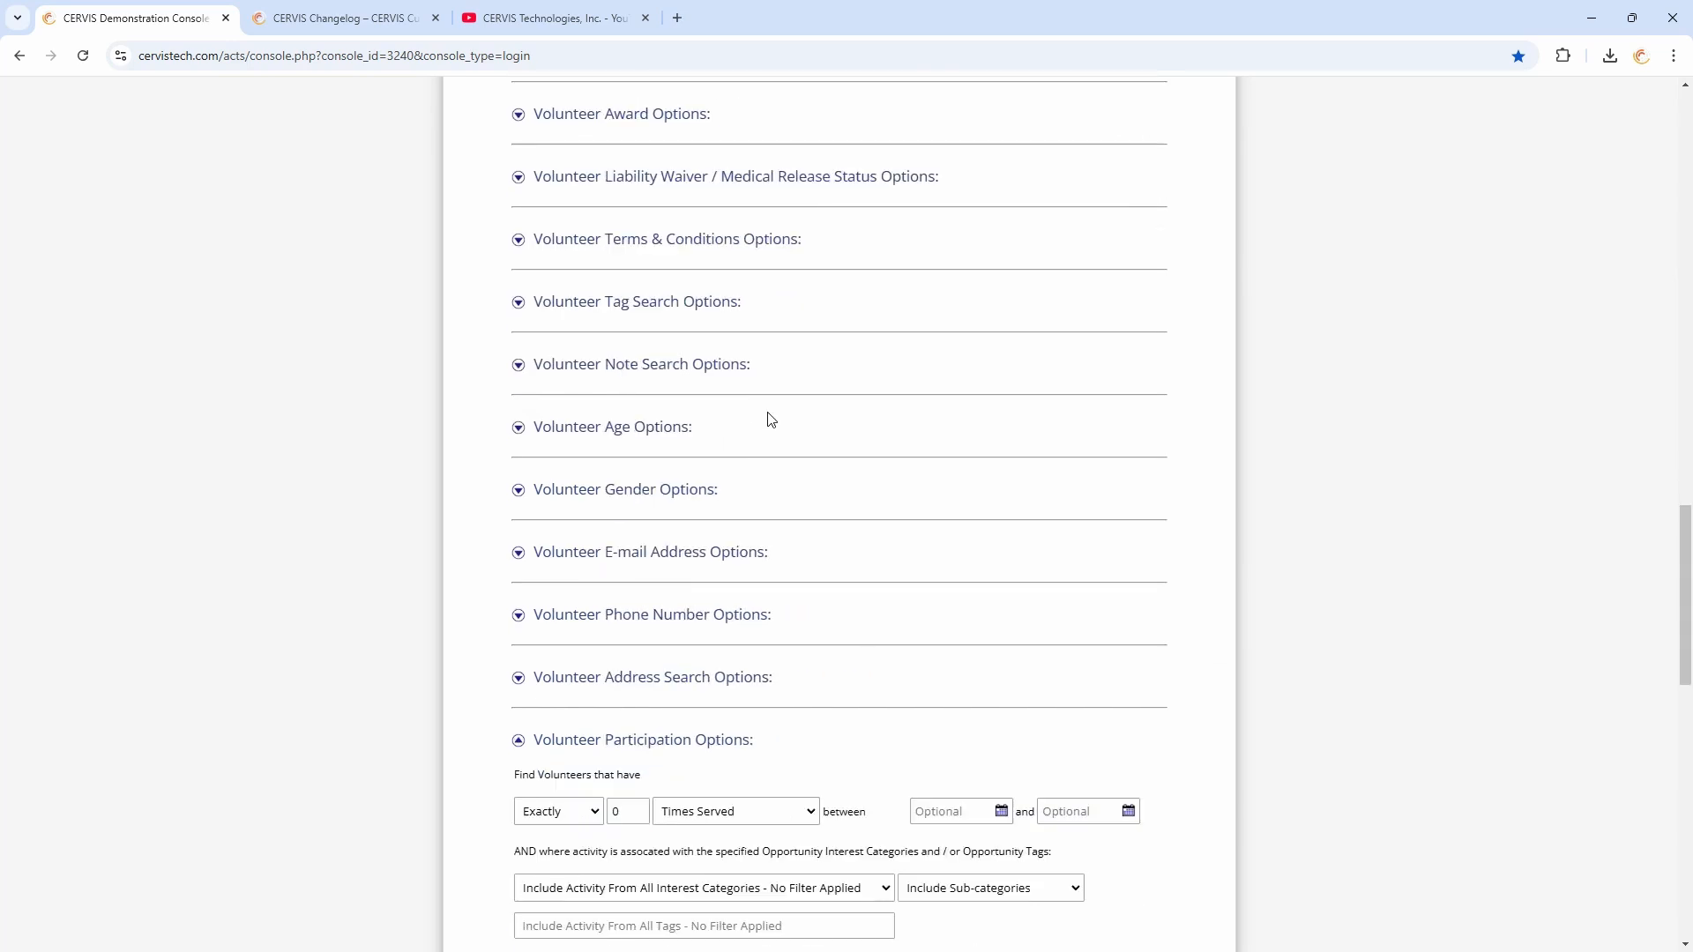
pyautogui.scroll(4, 745, 397)
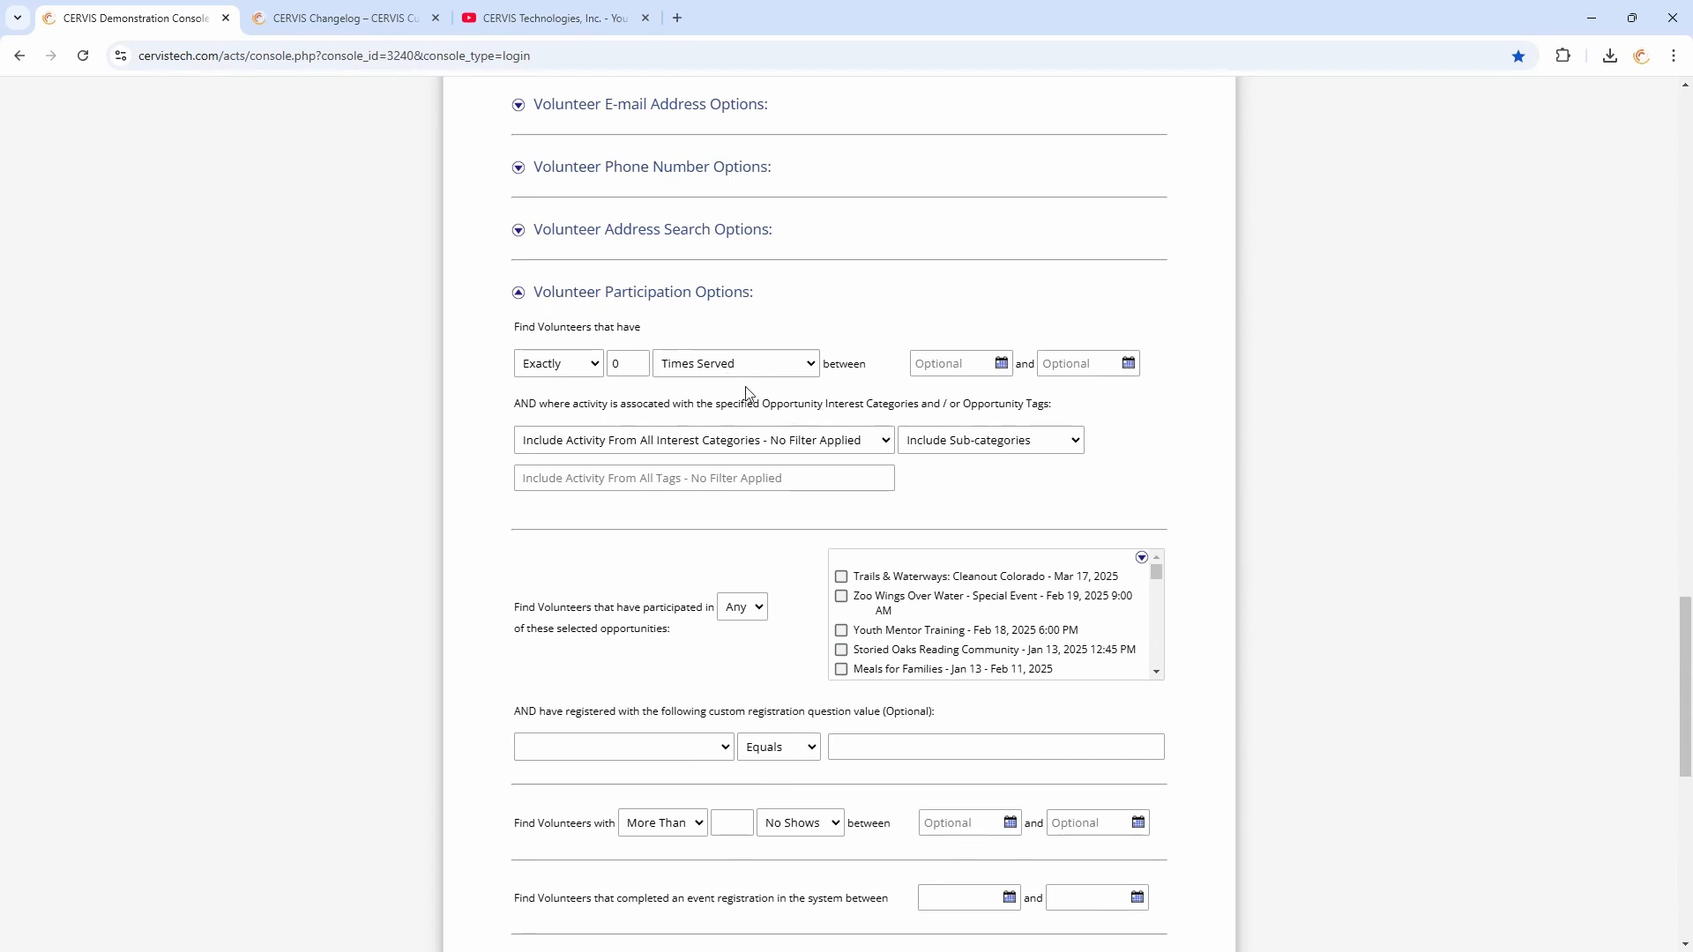
pyautogui.scroll(-4, 750, 397)
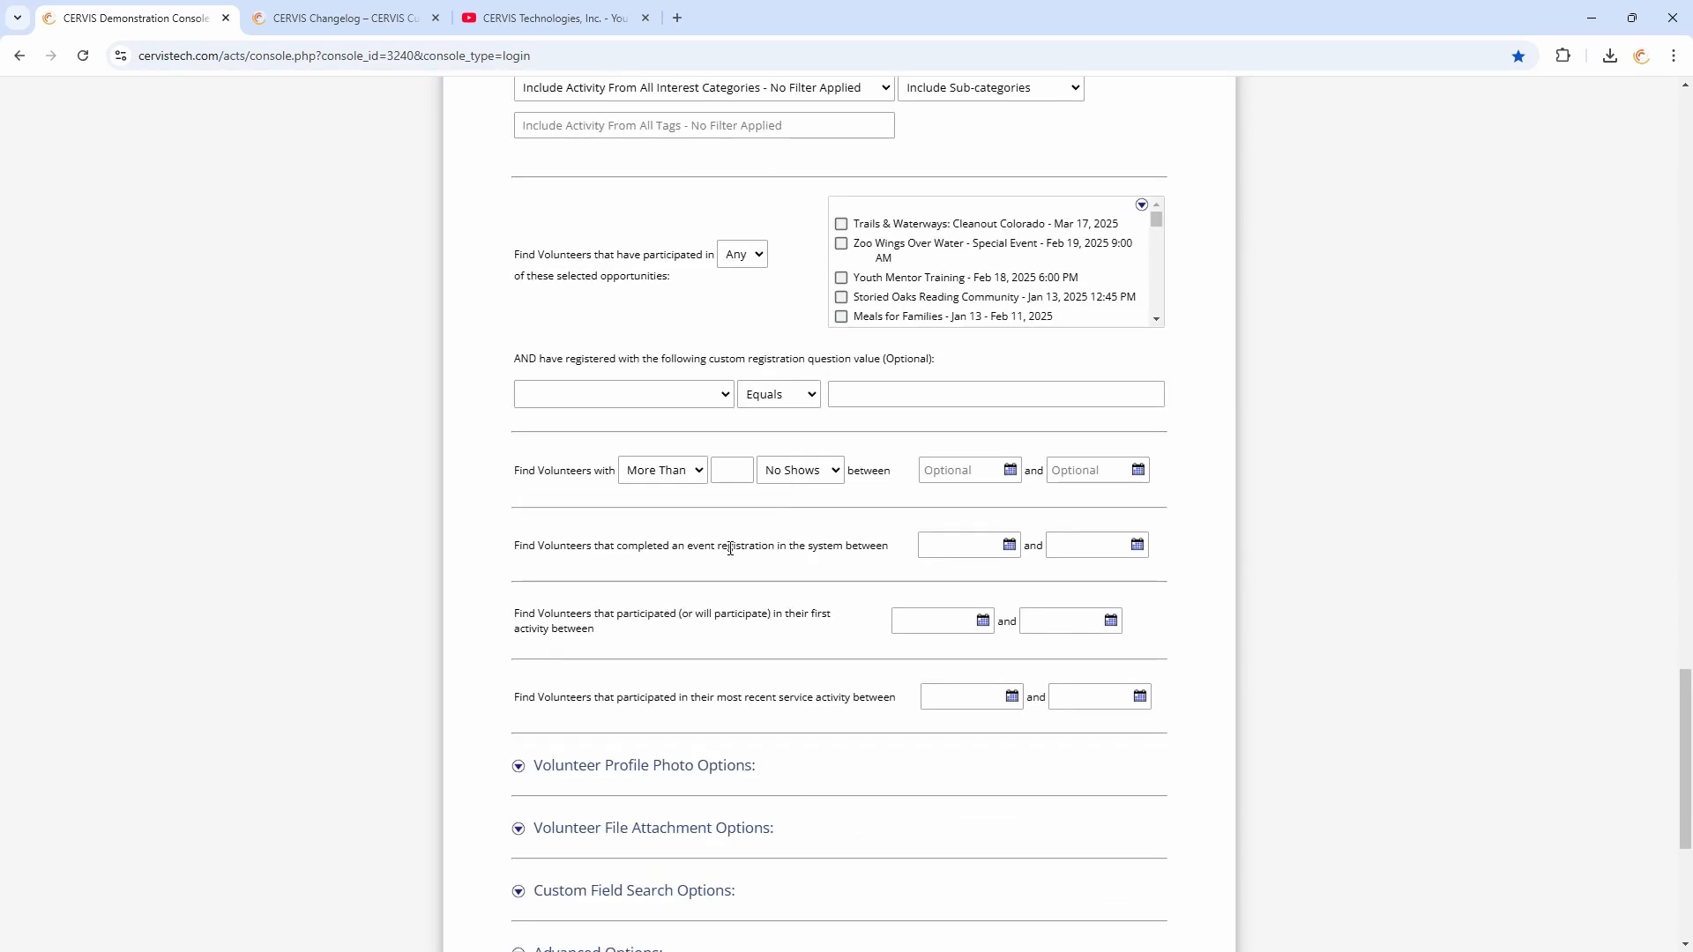
pyautogui.tripleClick(547, 617)
pyautogui.click(679, 652)
pyautogui.scroll(2, 890, 494)
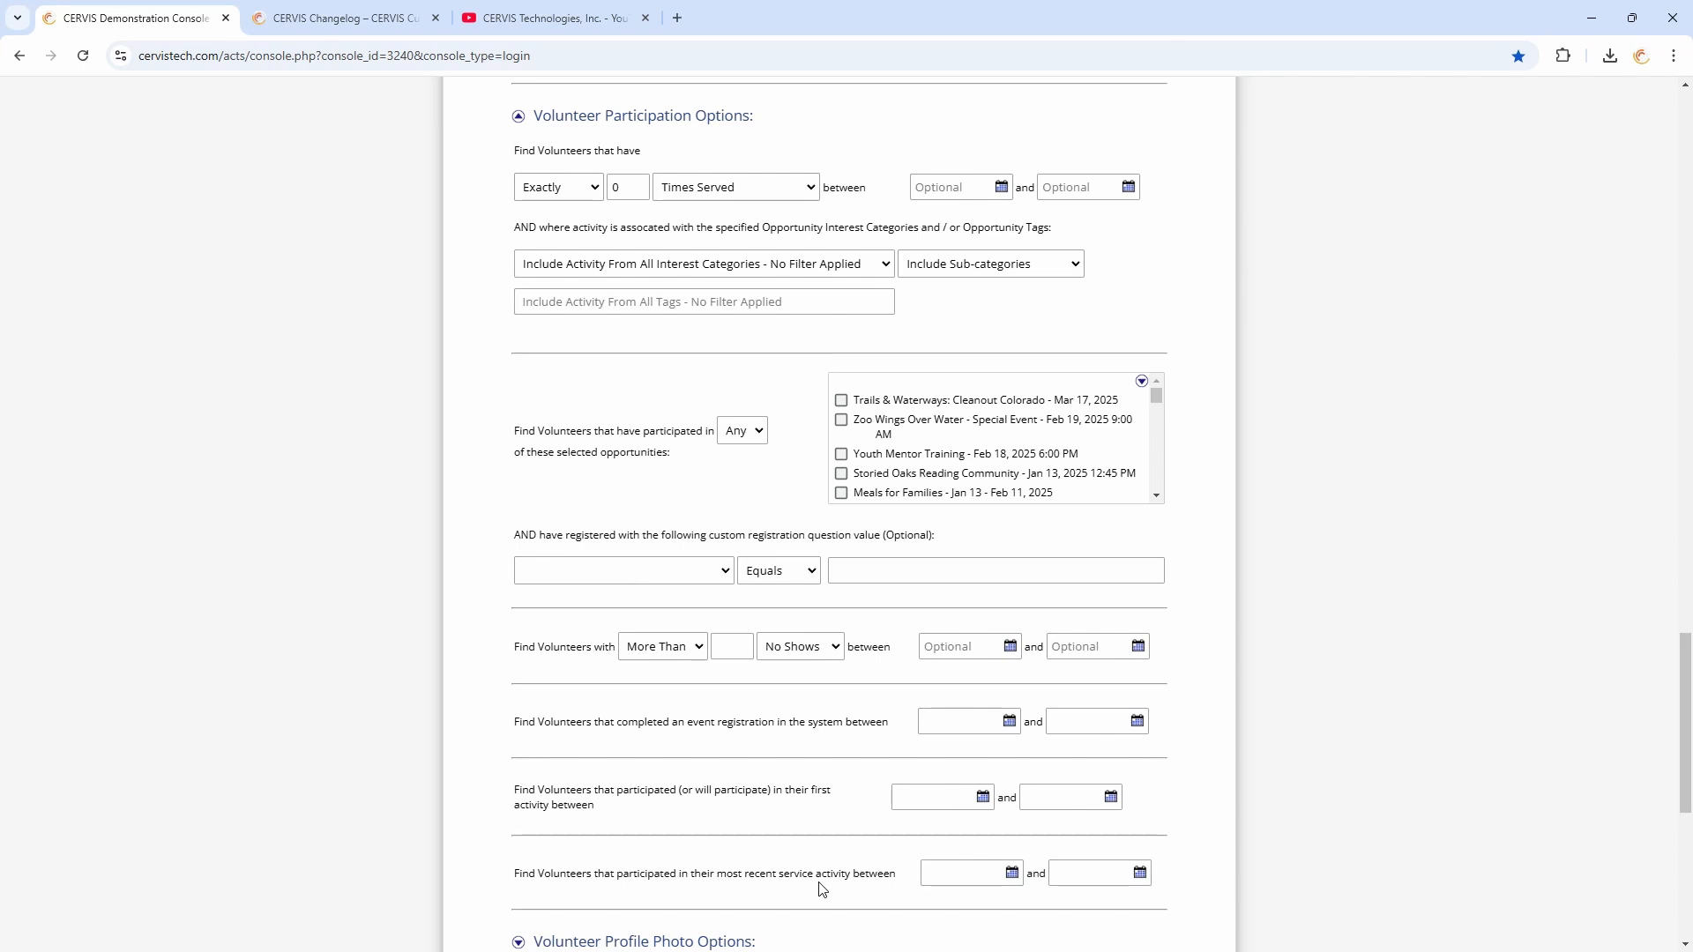
pyautogui.scroll(-5, 836, 841)
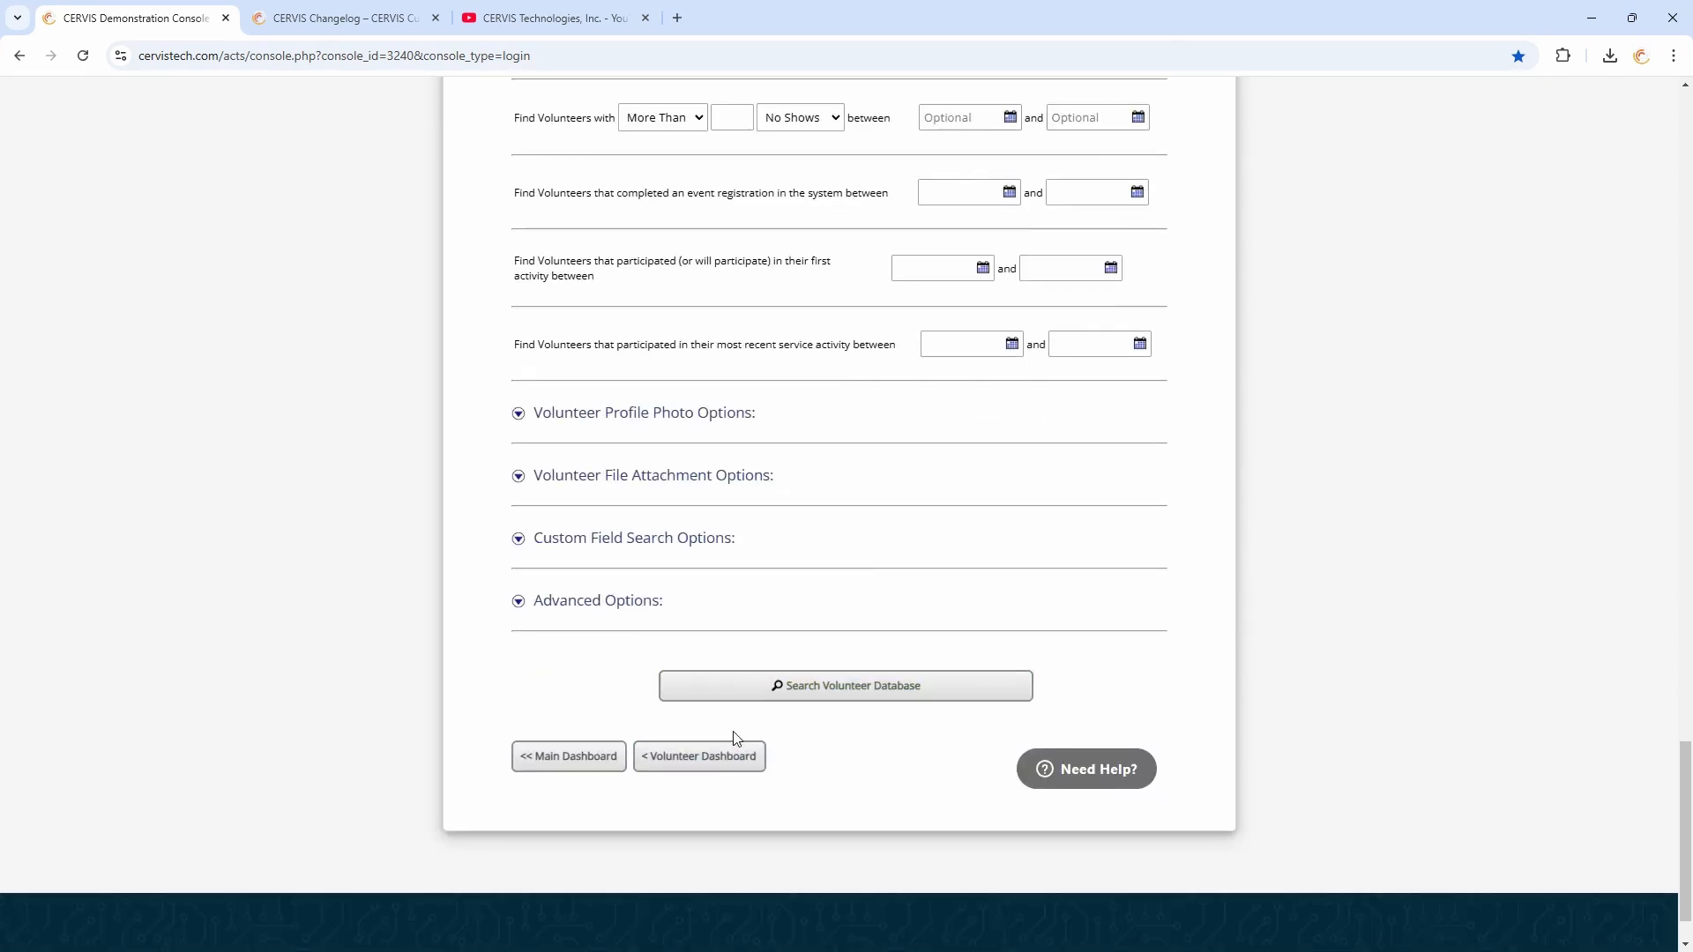
pyautogui.click(855, 698)
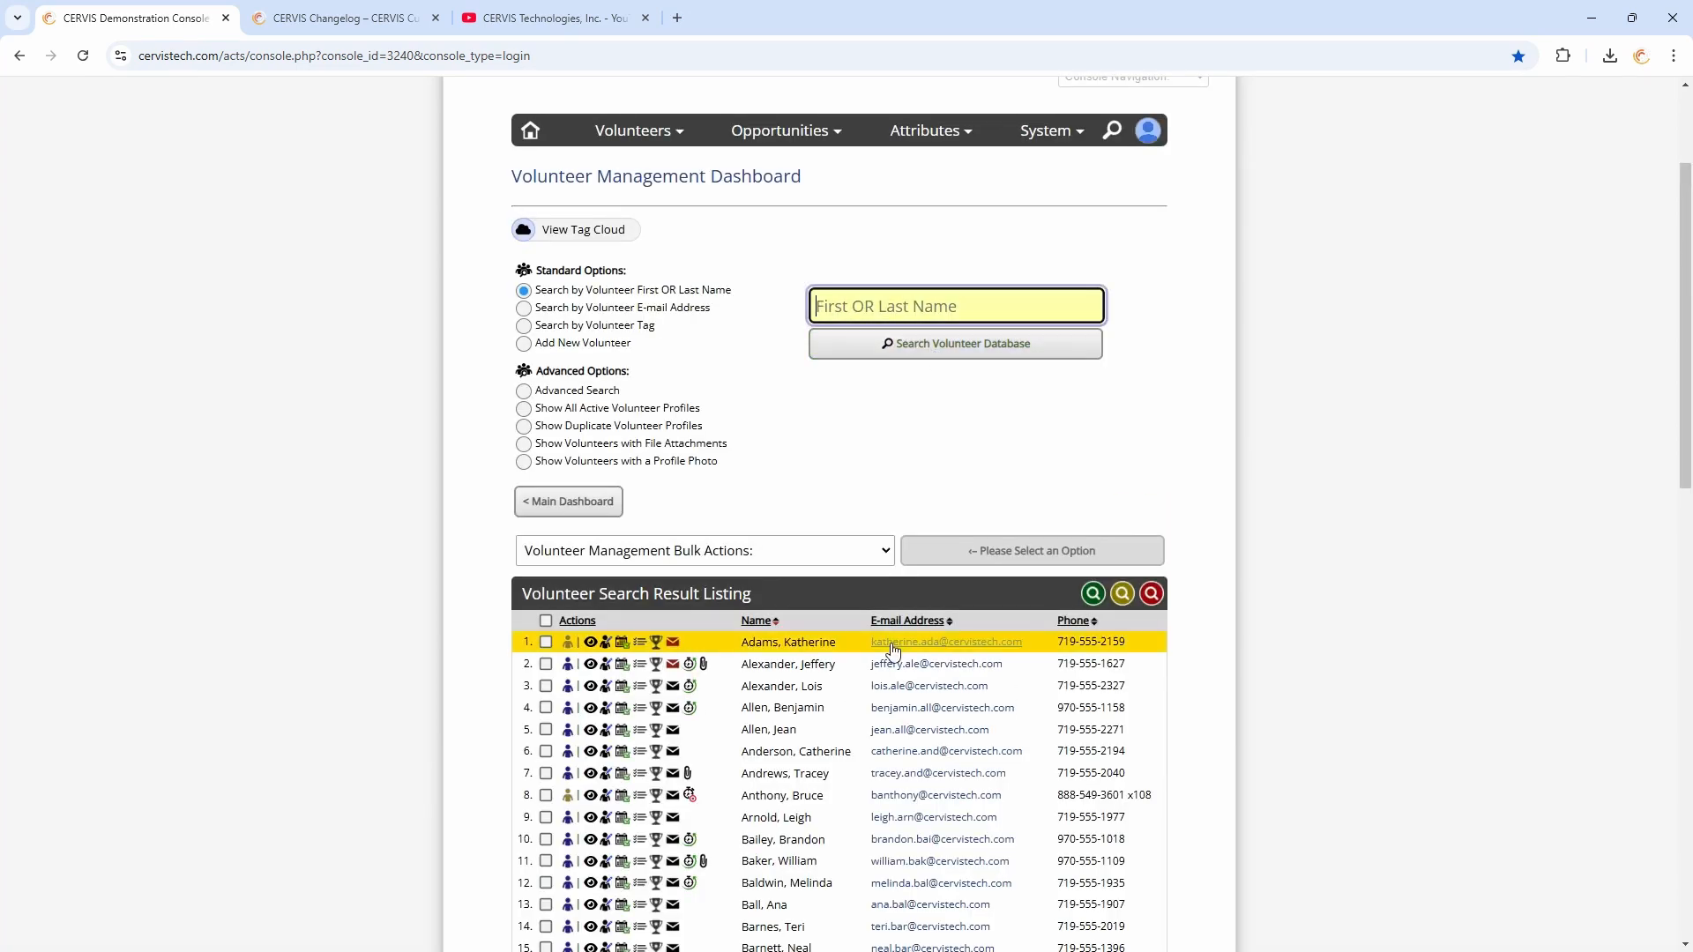
# Select all volunteers in the search result listing
pyautogui.scroll(-2, 835, 529)
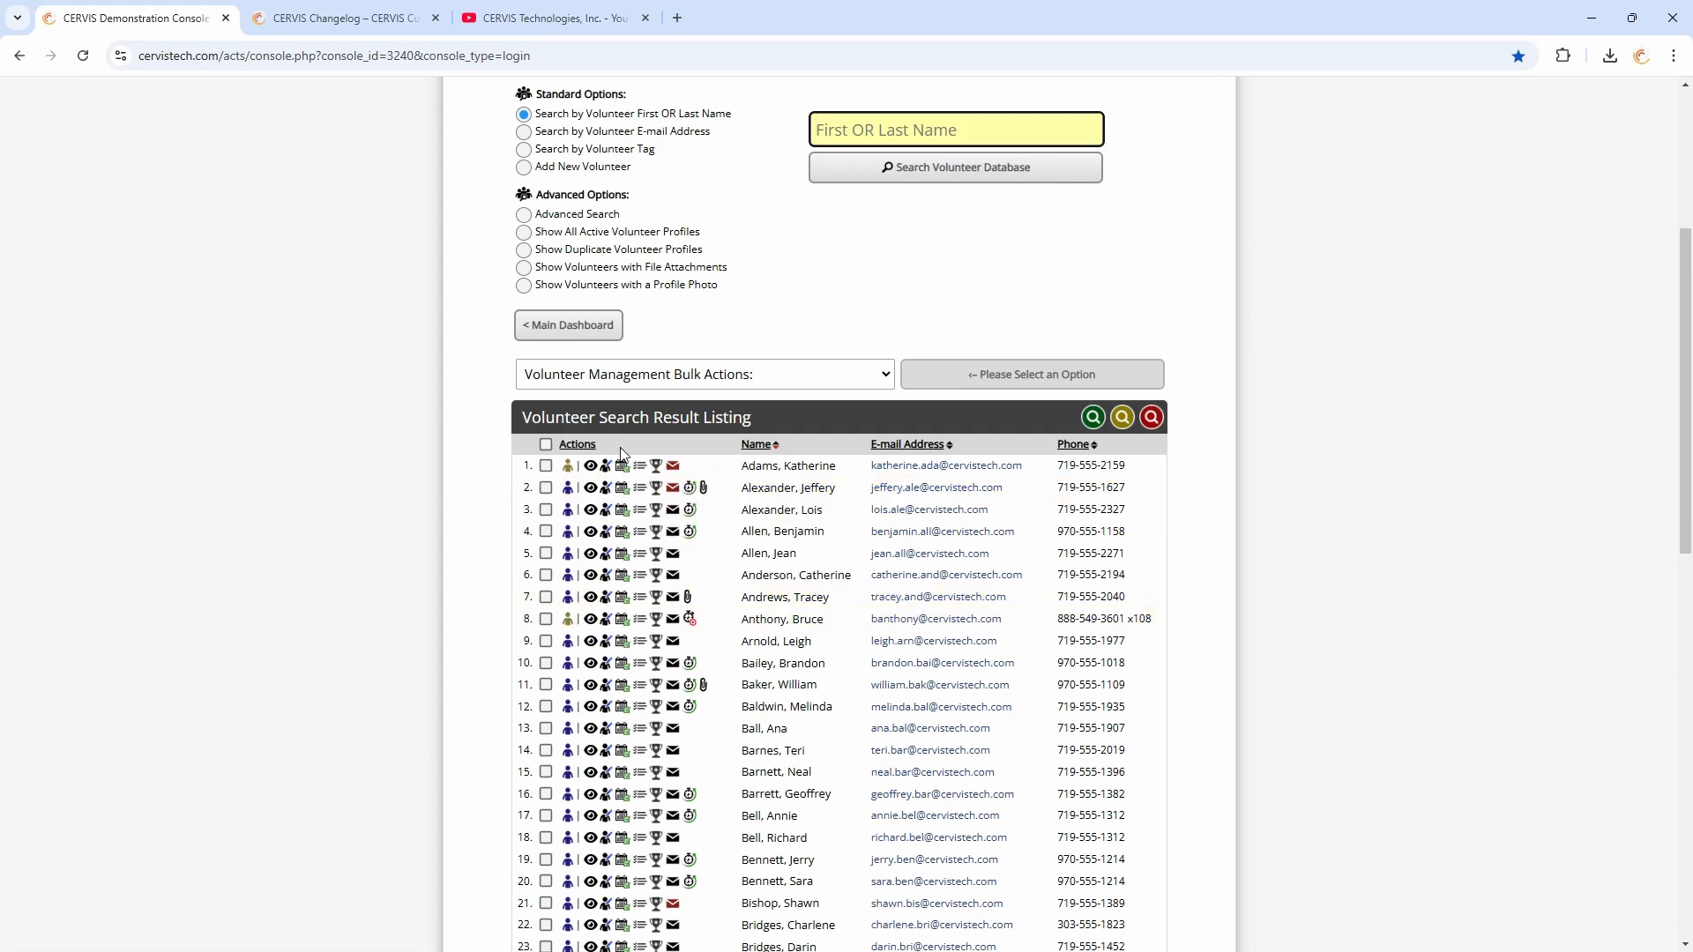
pyautogui.click(546, 444)
pyautogui.click(630, 375)
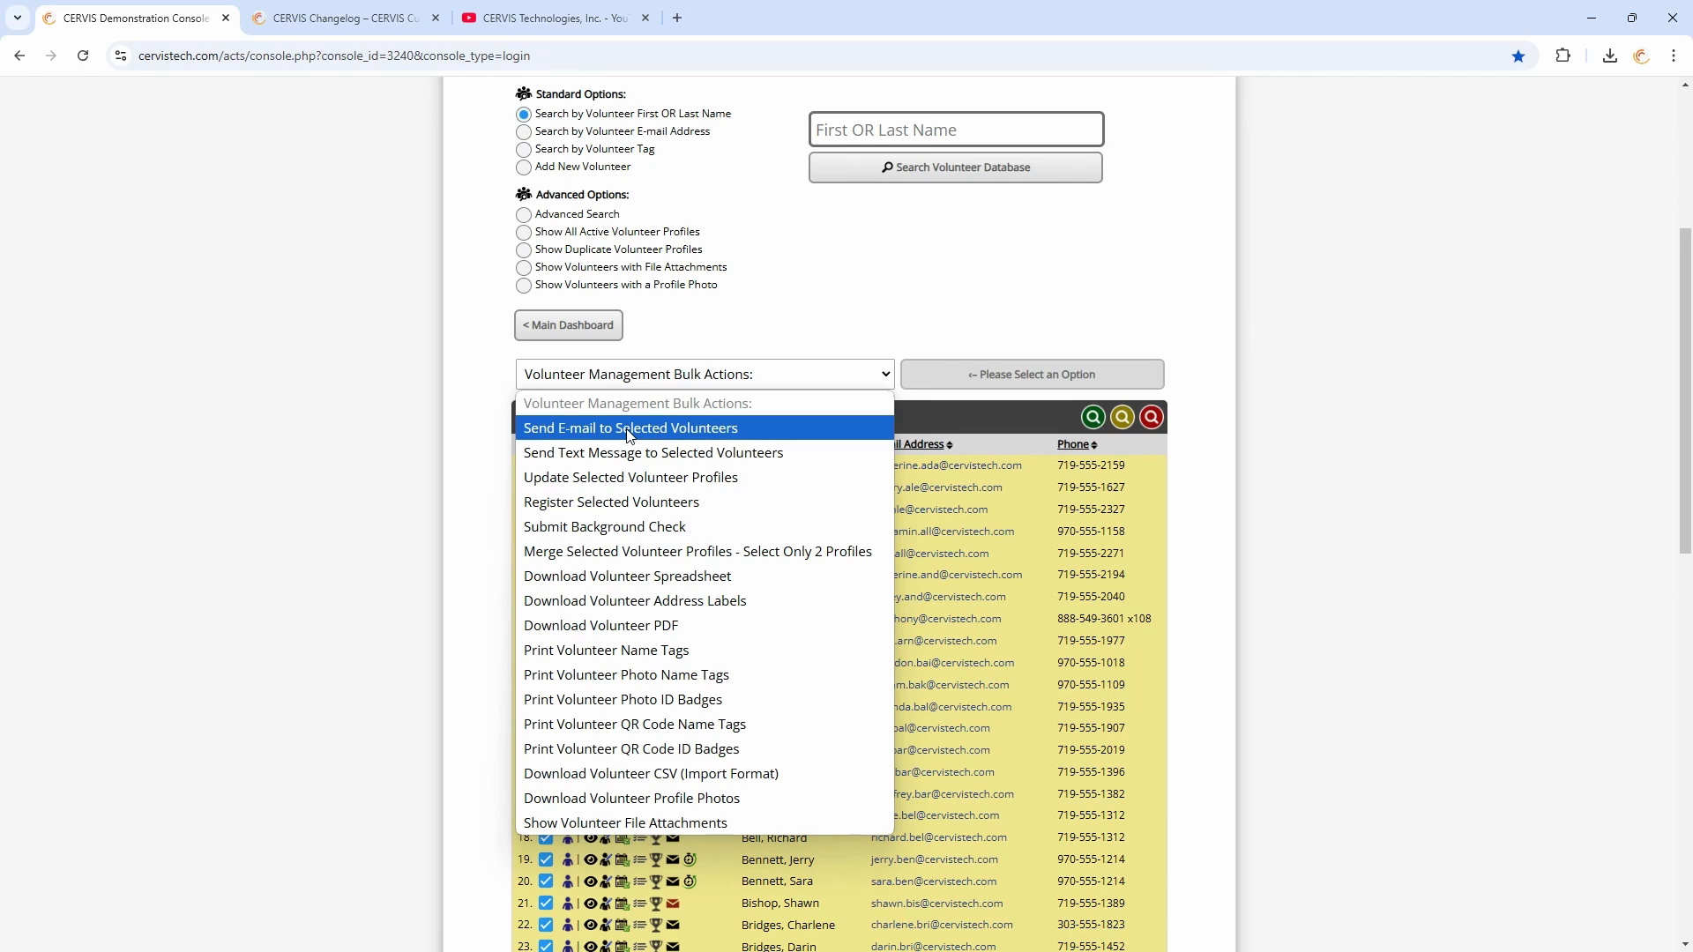
pyautogui.click(833, 336)
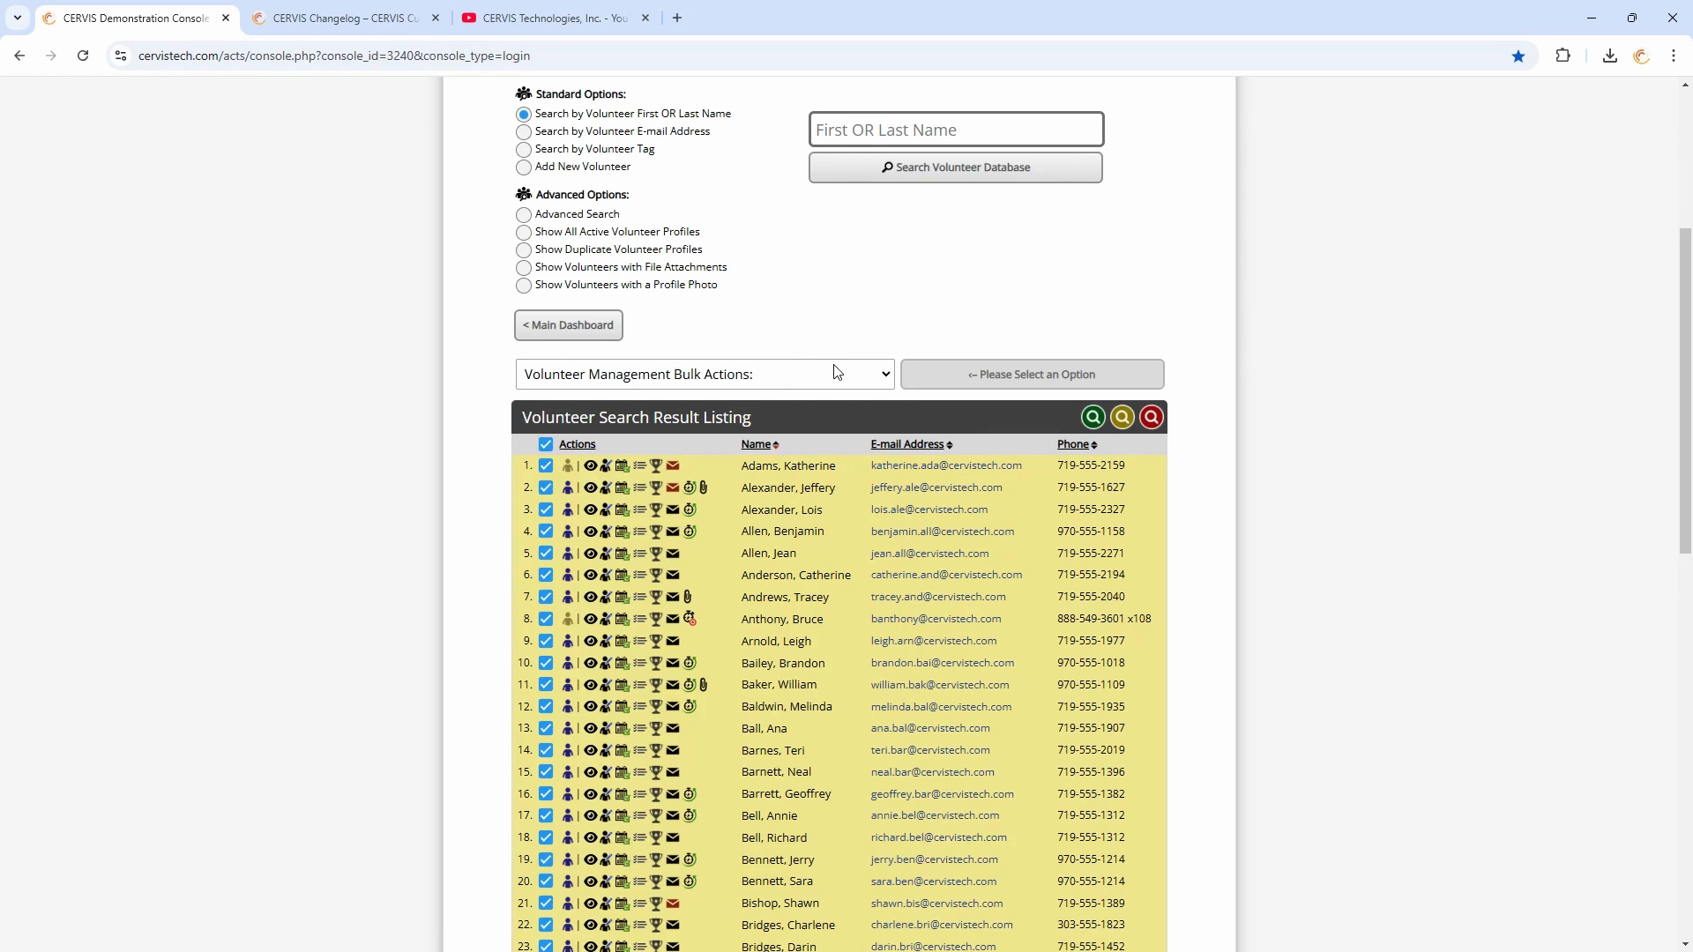
pyautogui.click(836, 371)
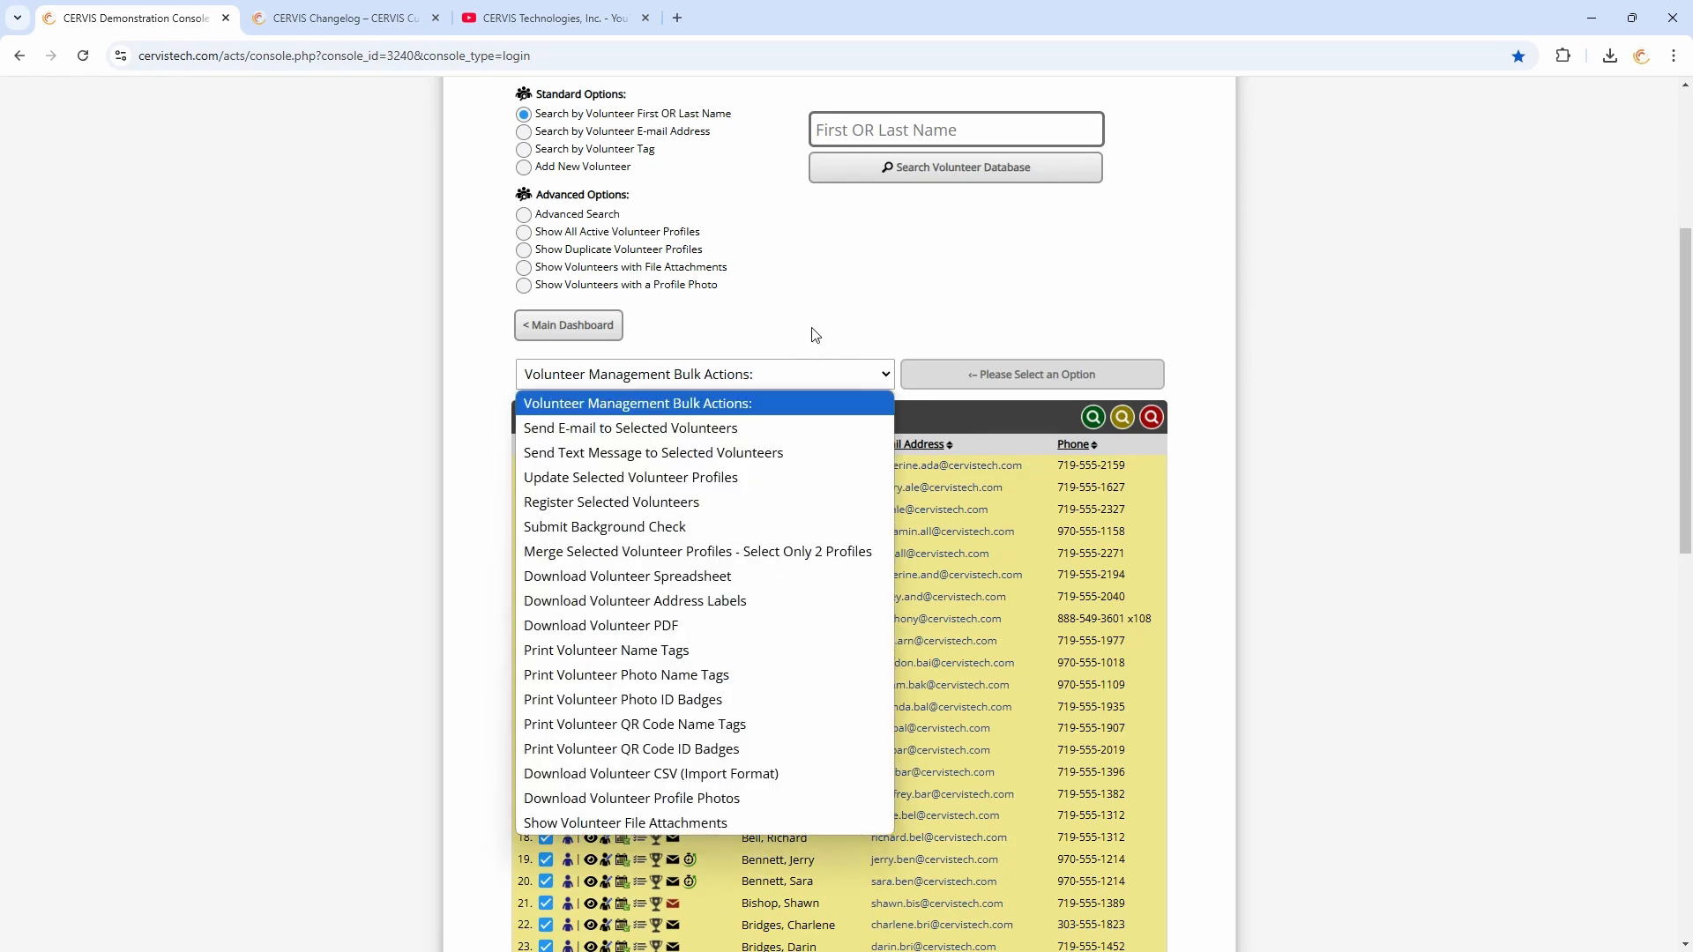
pyautogui.click(814, 334)
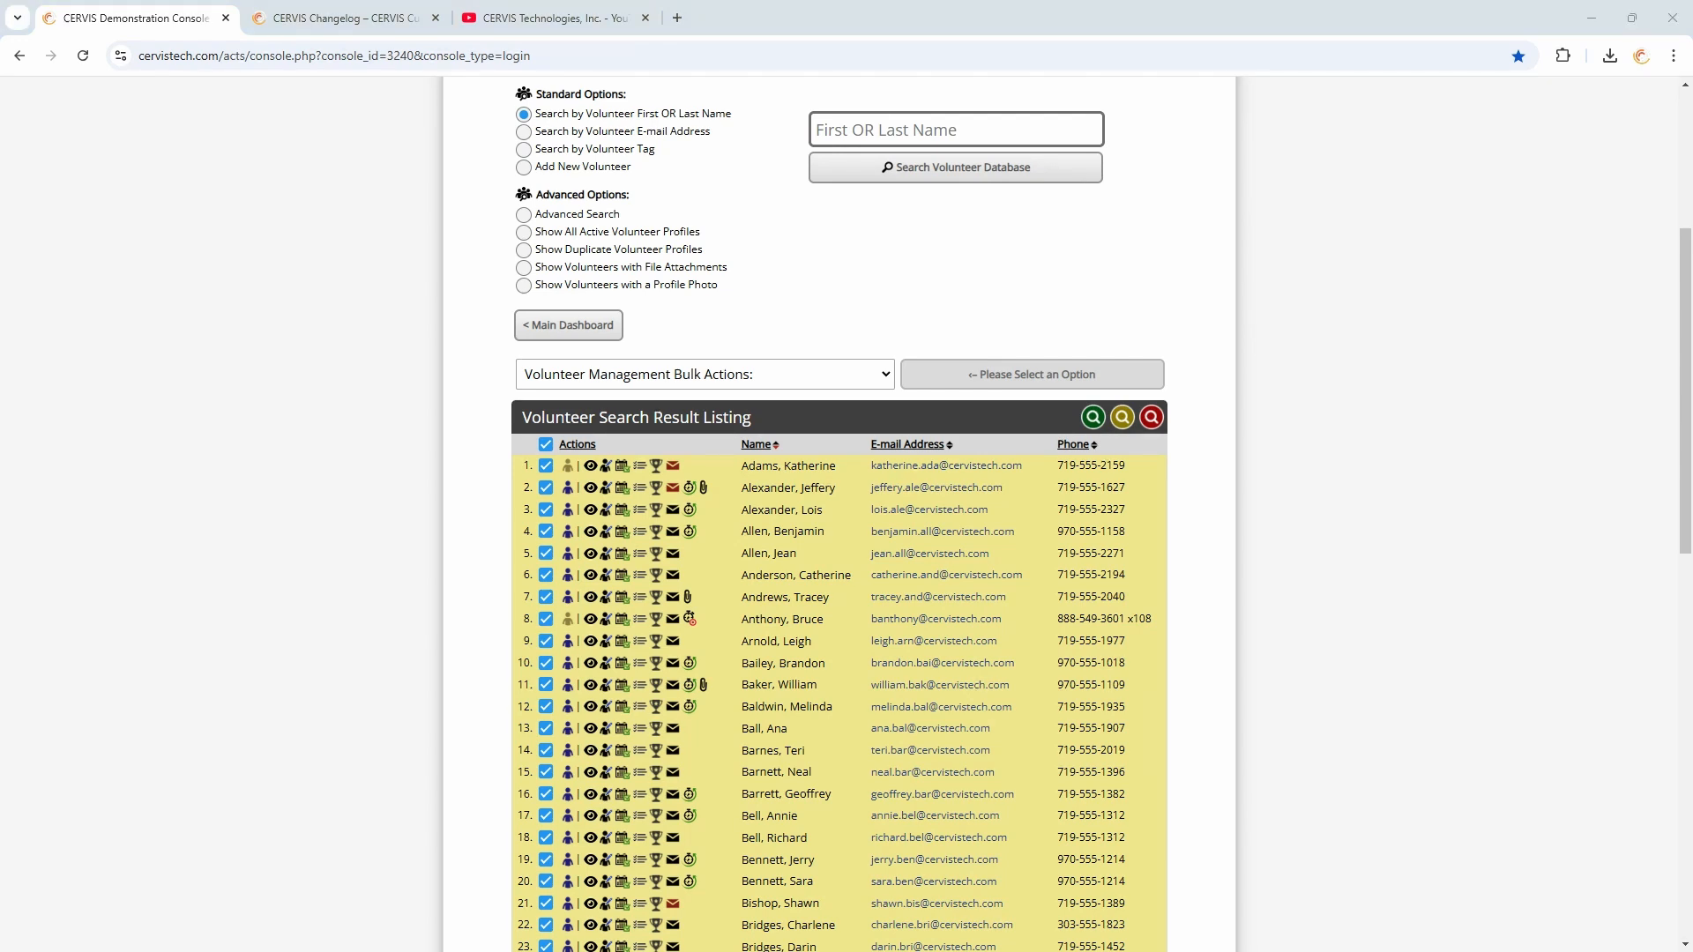
# Start the Update Selected Volunteer Profiles bulk action for the selected volunteers
pyautogui.click(782, 333)
pyautogui.click(638, 381)
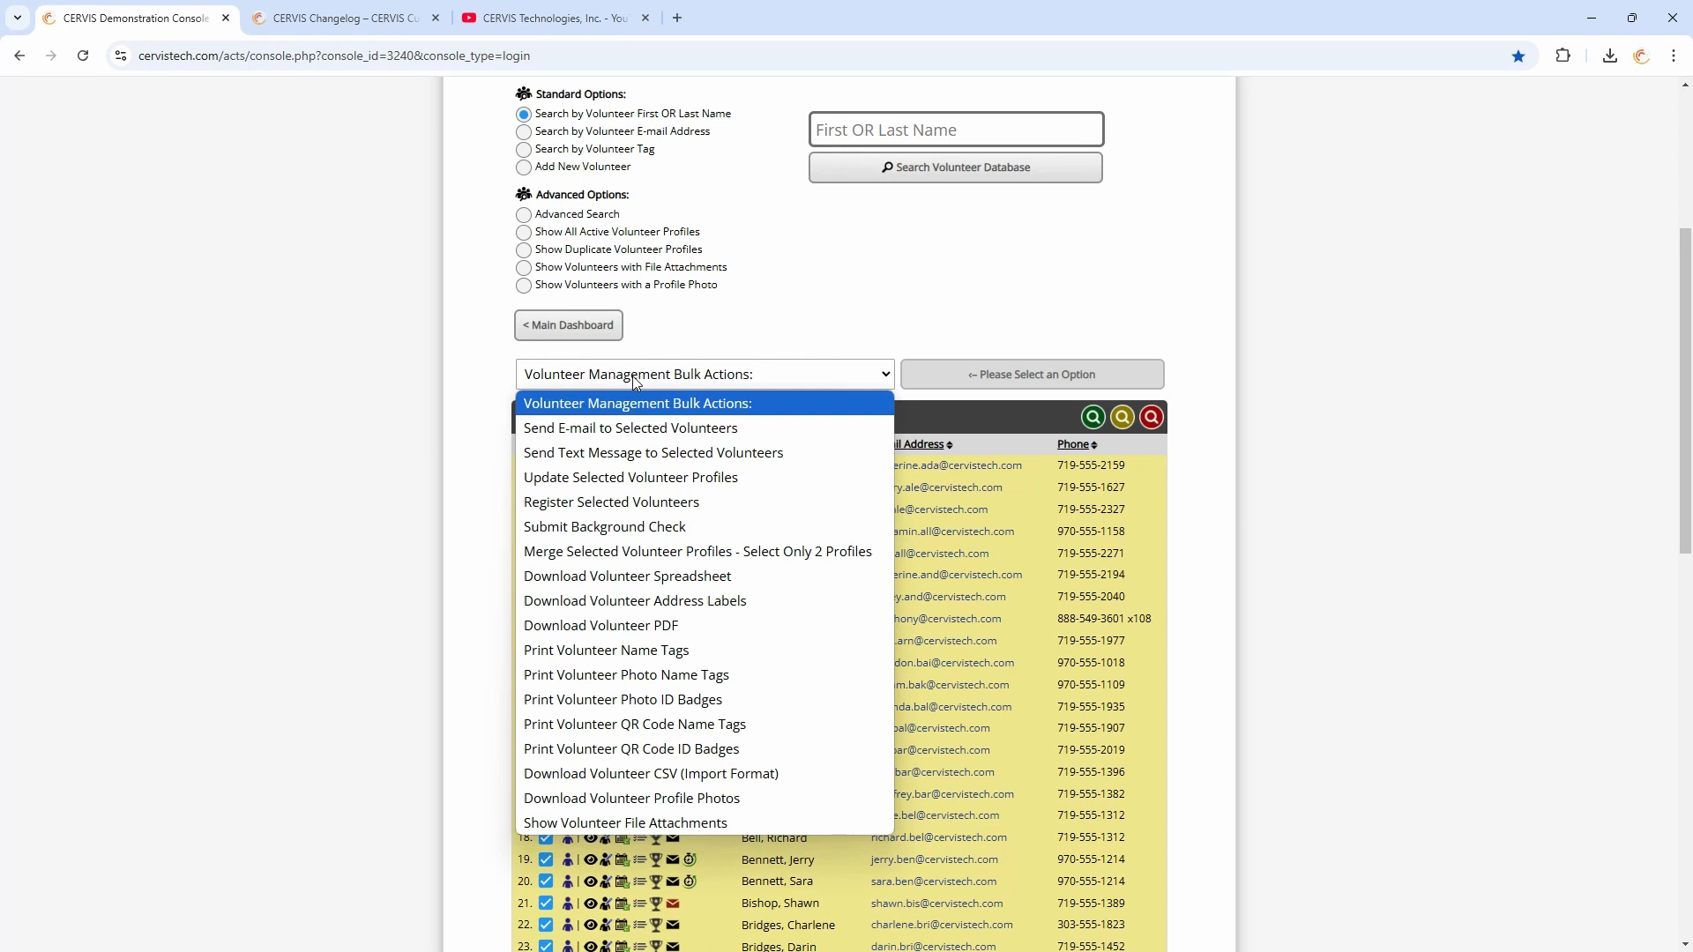
pyautogui.click(638, 479)
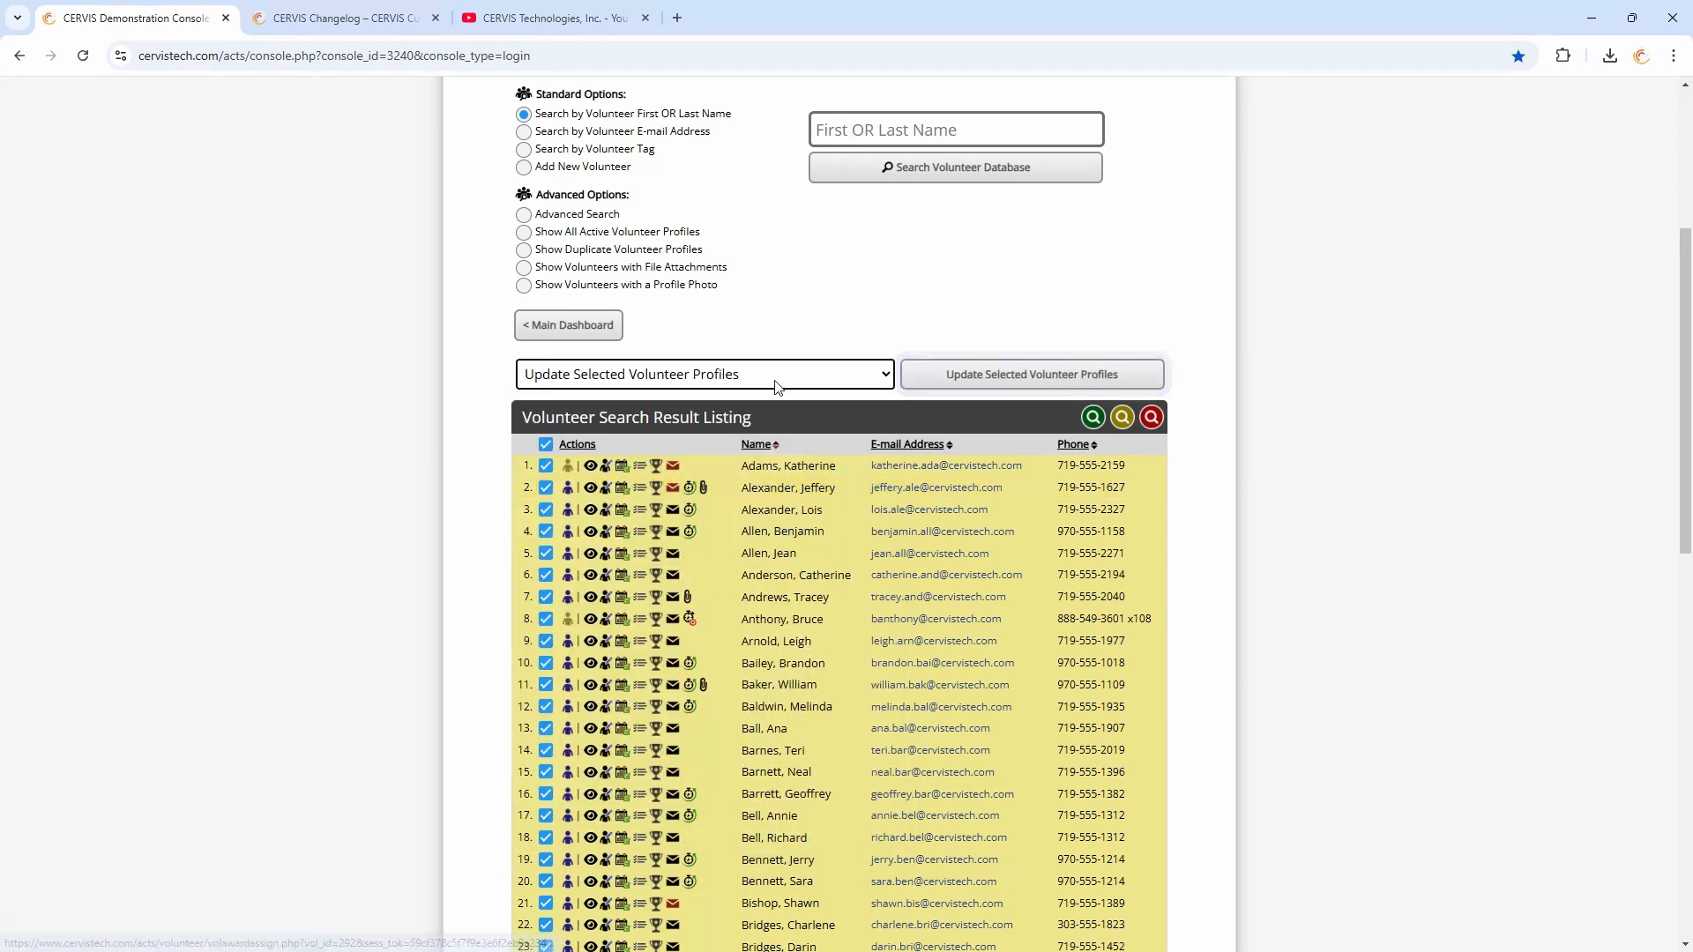
pyautogui.click(1028, 379)
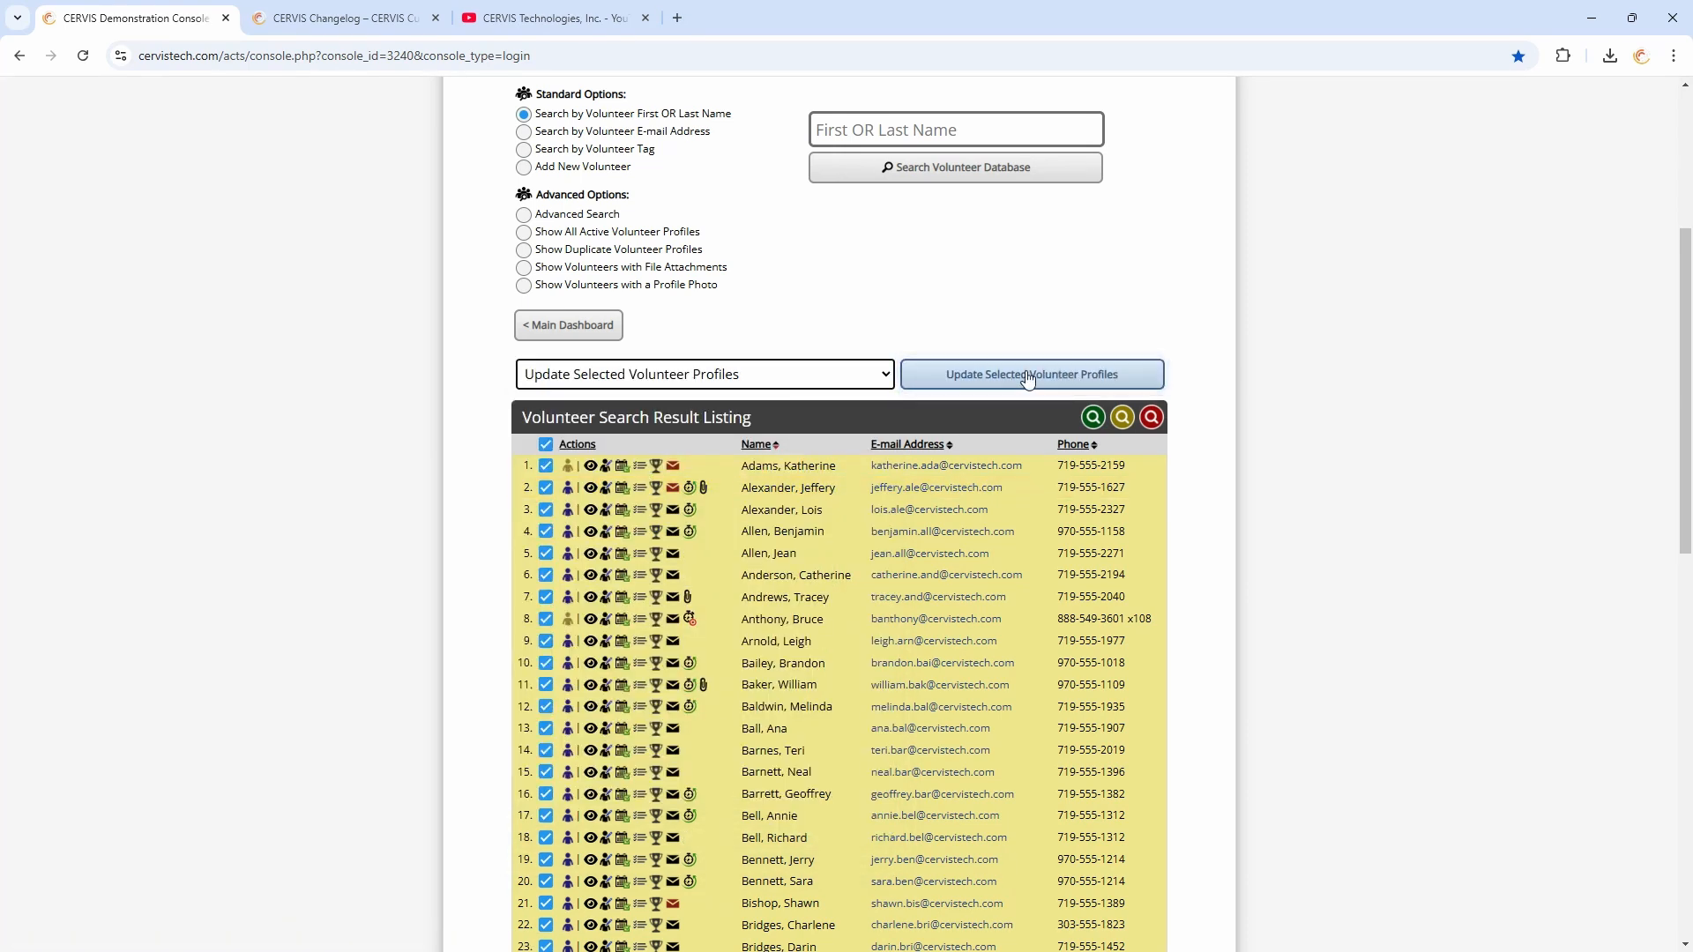
# Tick Volunteer Status and Volunteer Account Status among the bulk update options
pyautogui.scroll(-3, 877, 379)
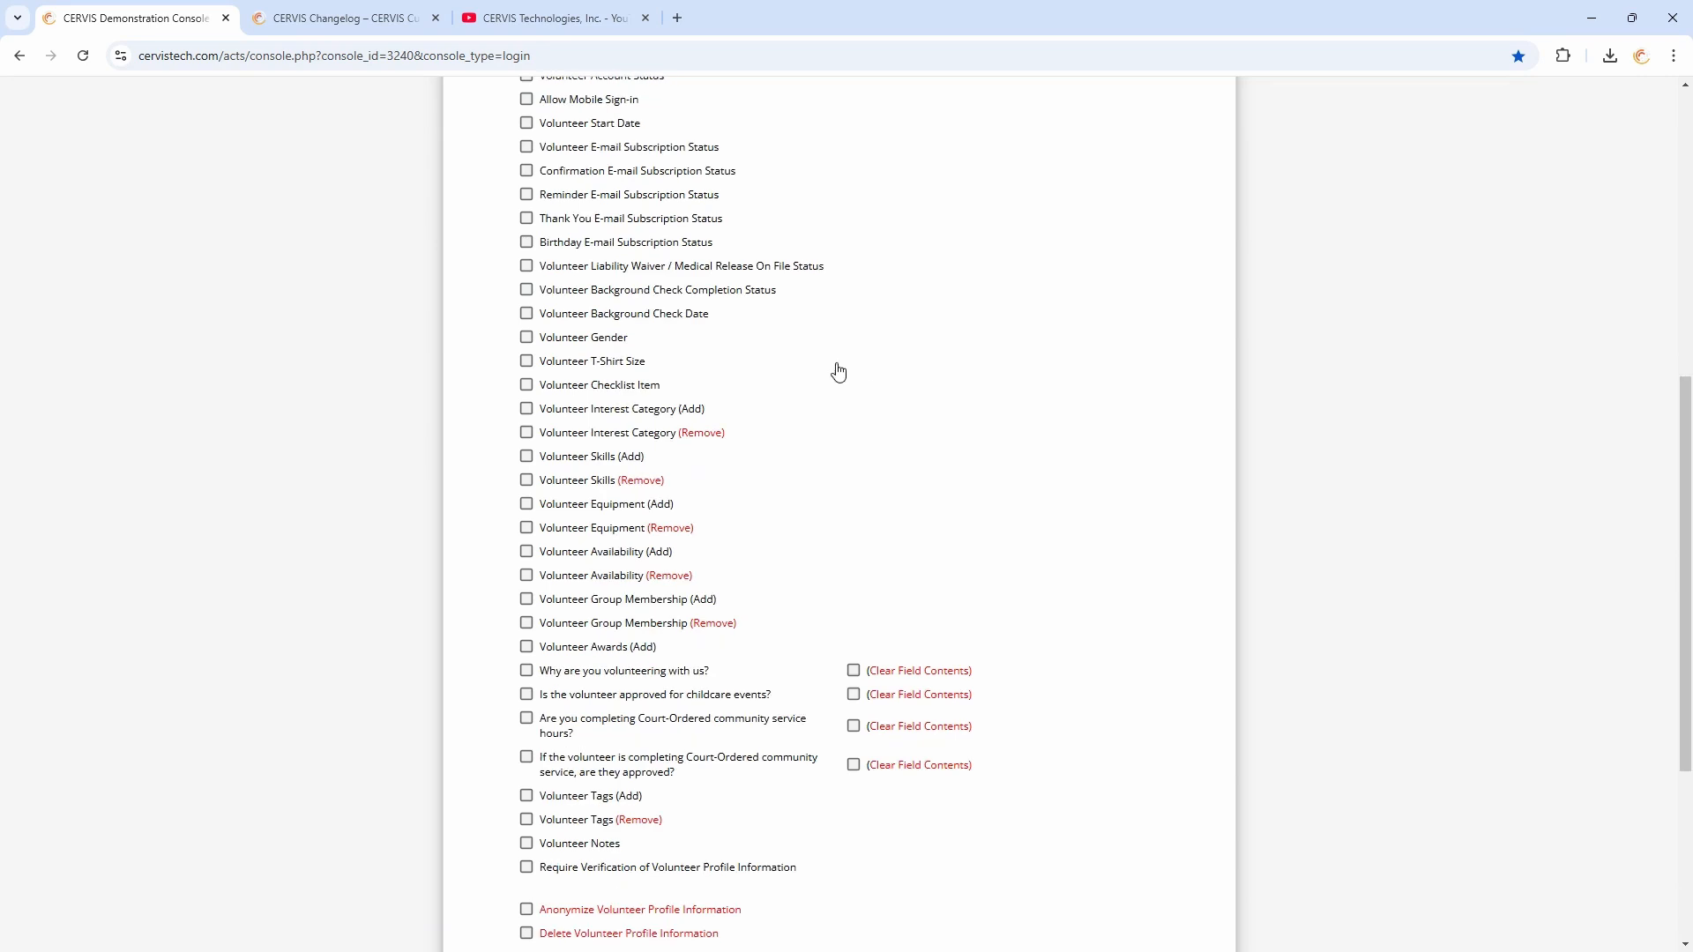
pyautogui.scroll(-2, 860, 414)
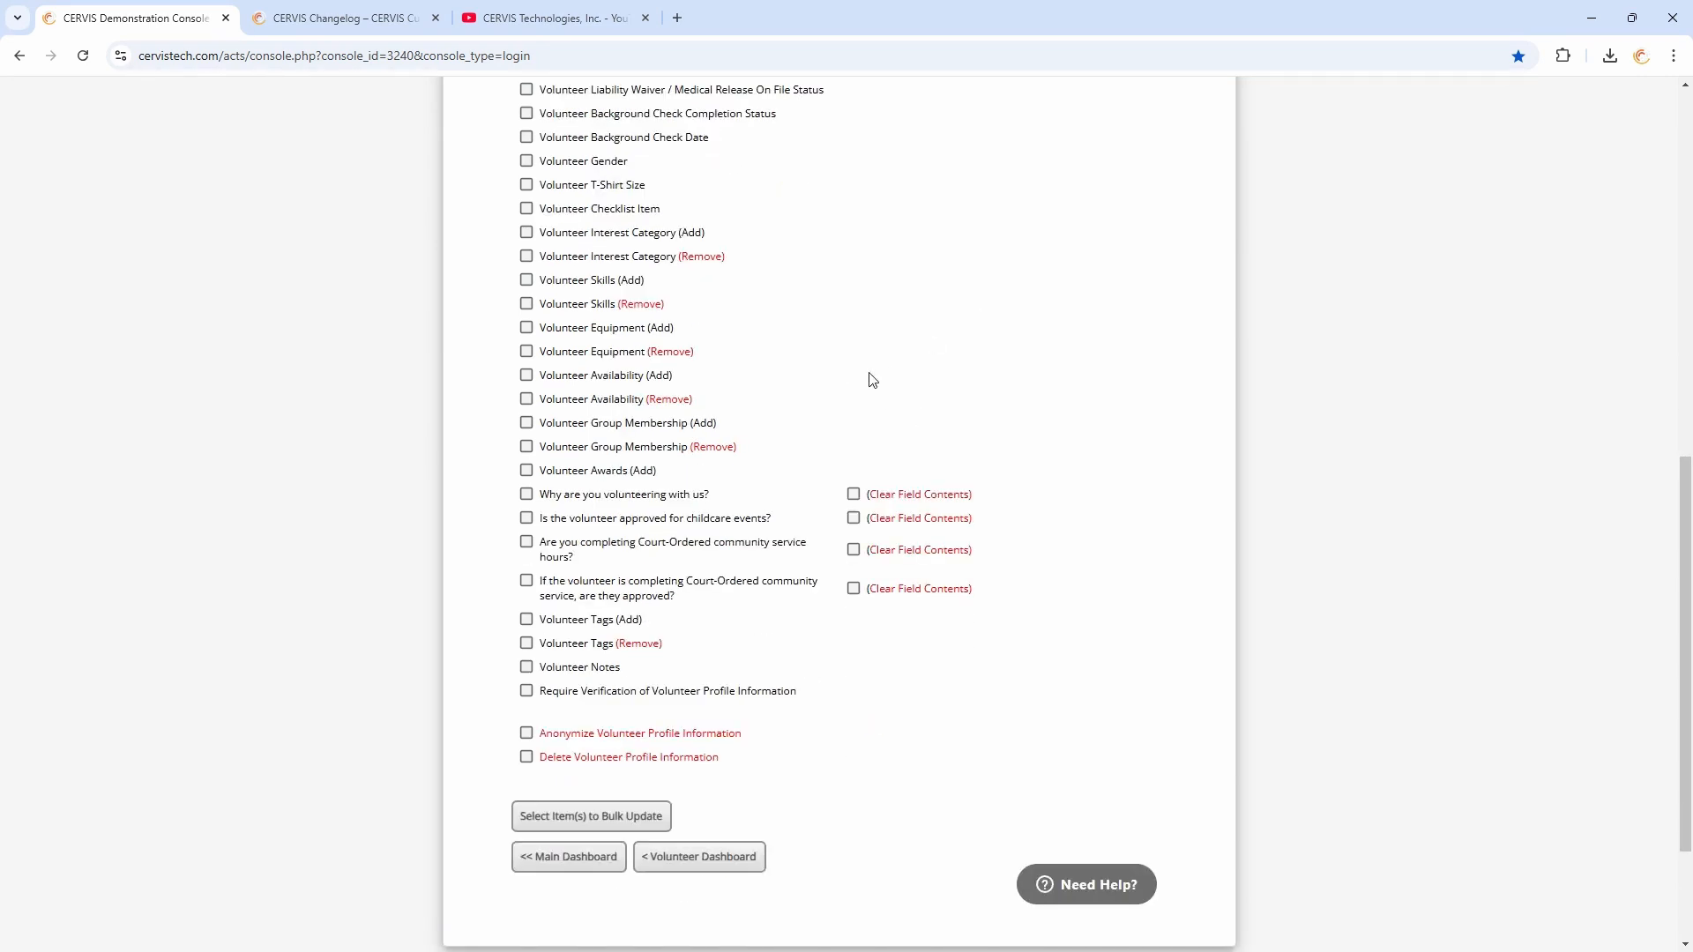
pyautogui.scroll(3, 873, 380)
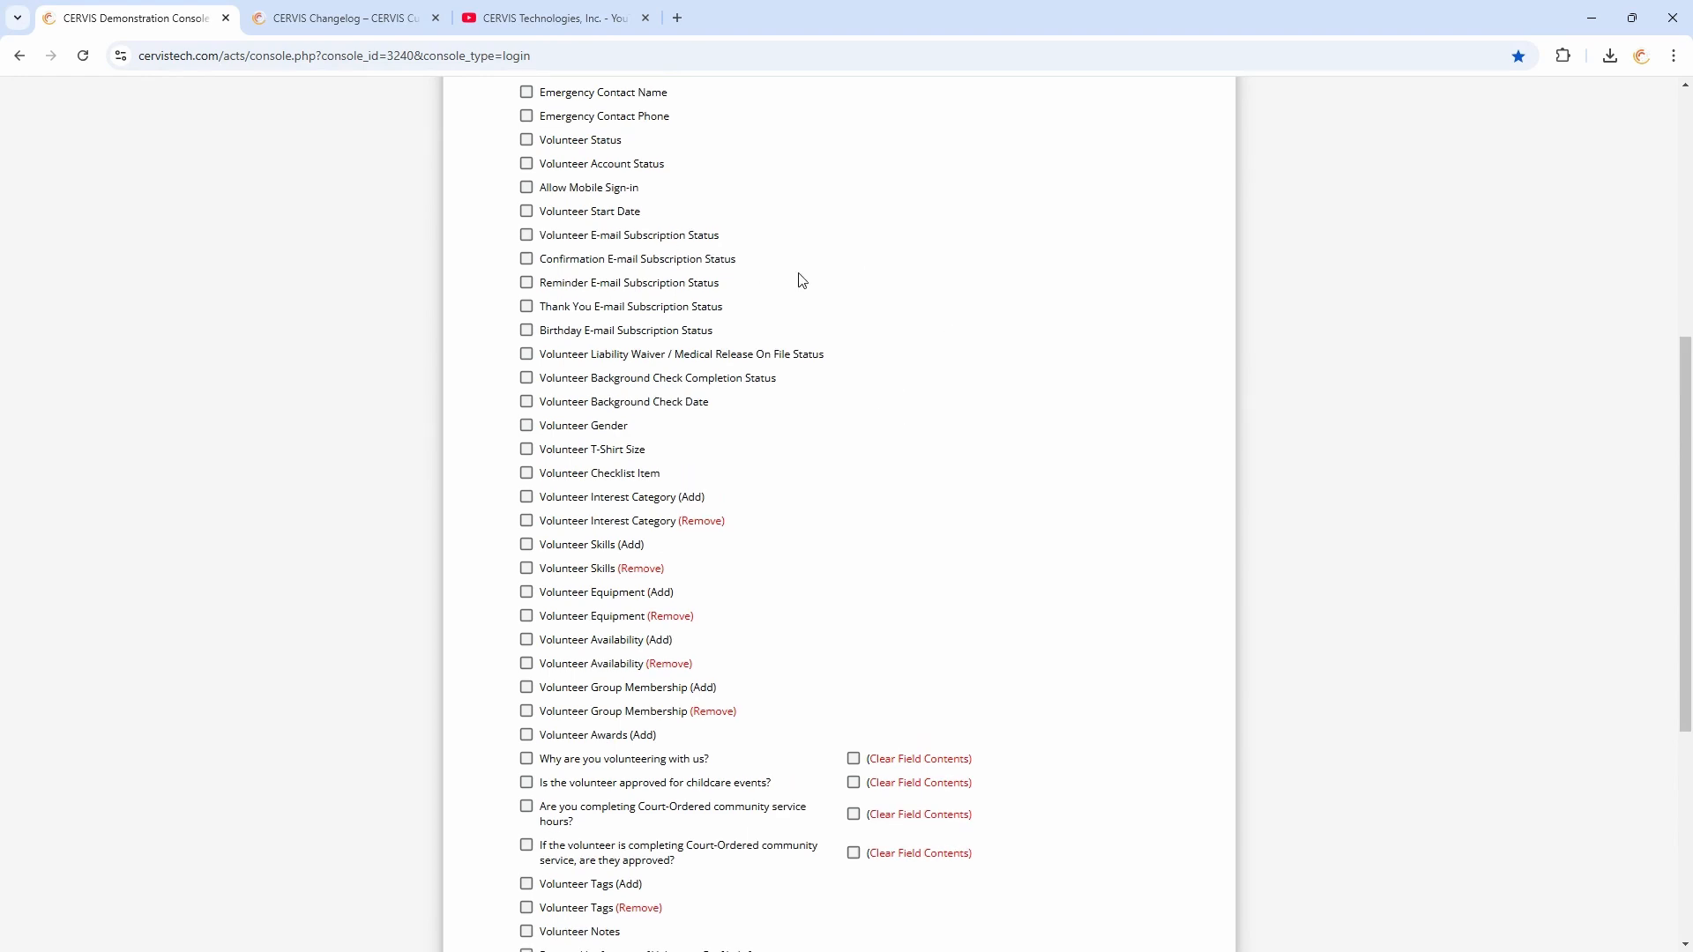
pyautogui.scroll(1, 886, 307)
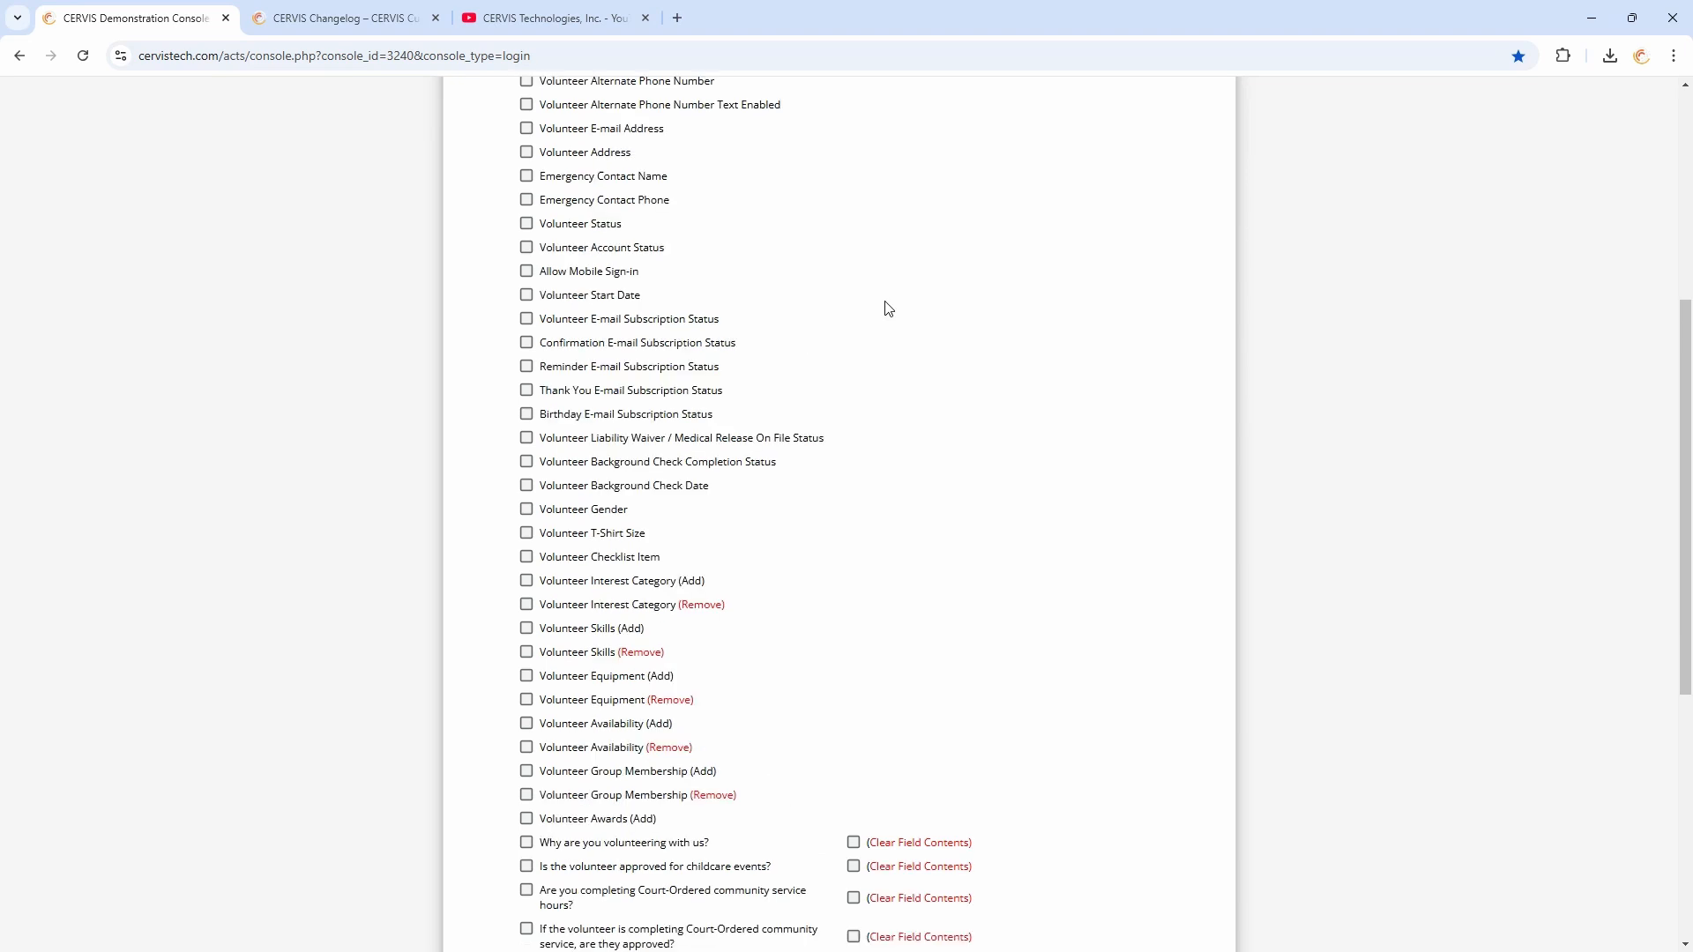
pyautogui.scroll(1, 860, 264)
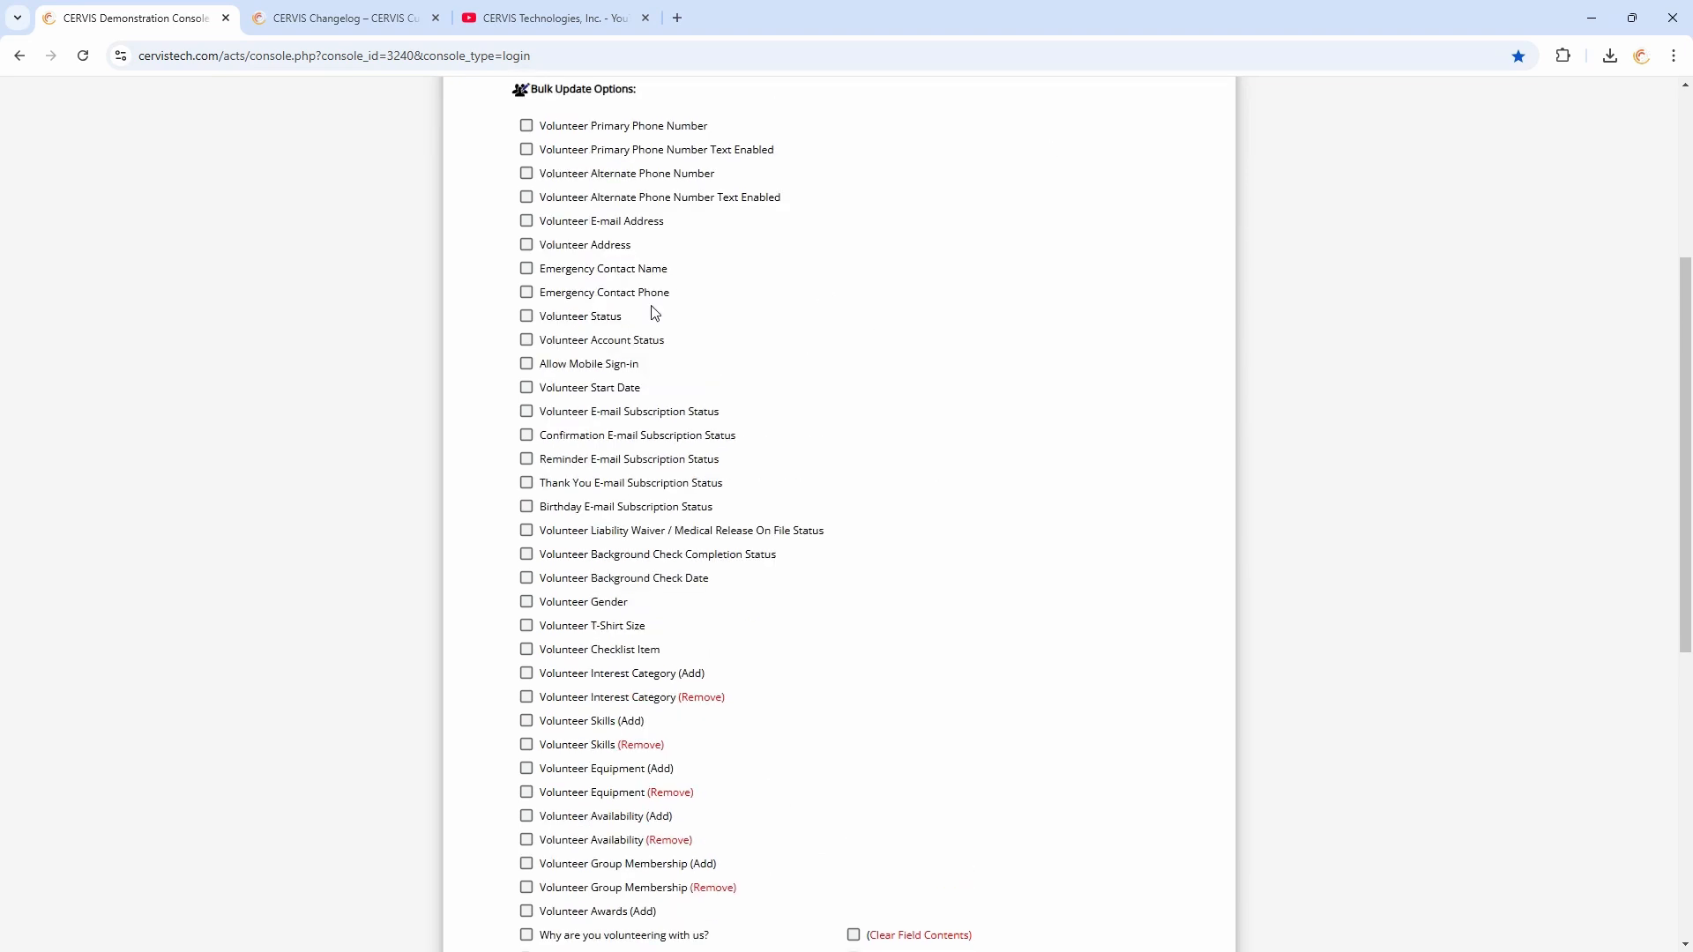
pyautogui.click(582, 318)
pyautogui.click(608, 340)
# Search the page for 'status' to review the status-related bulk update options
pyautogui.hotkey('ctrl', 'f')
pyautogui.write('staus')
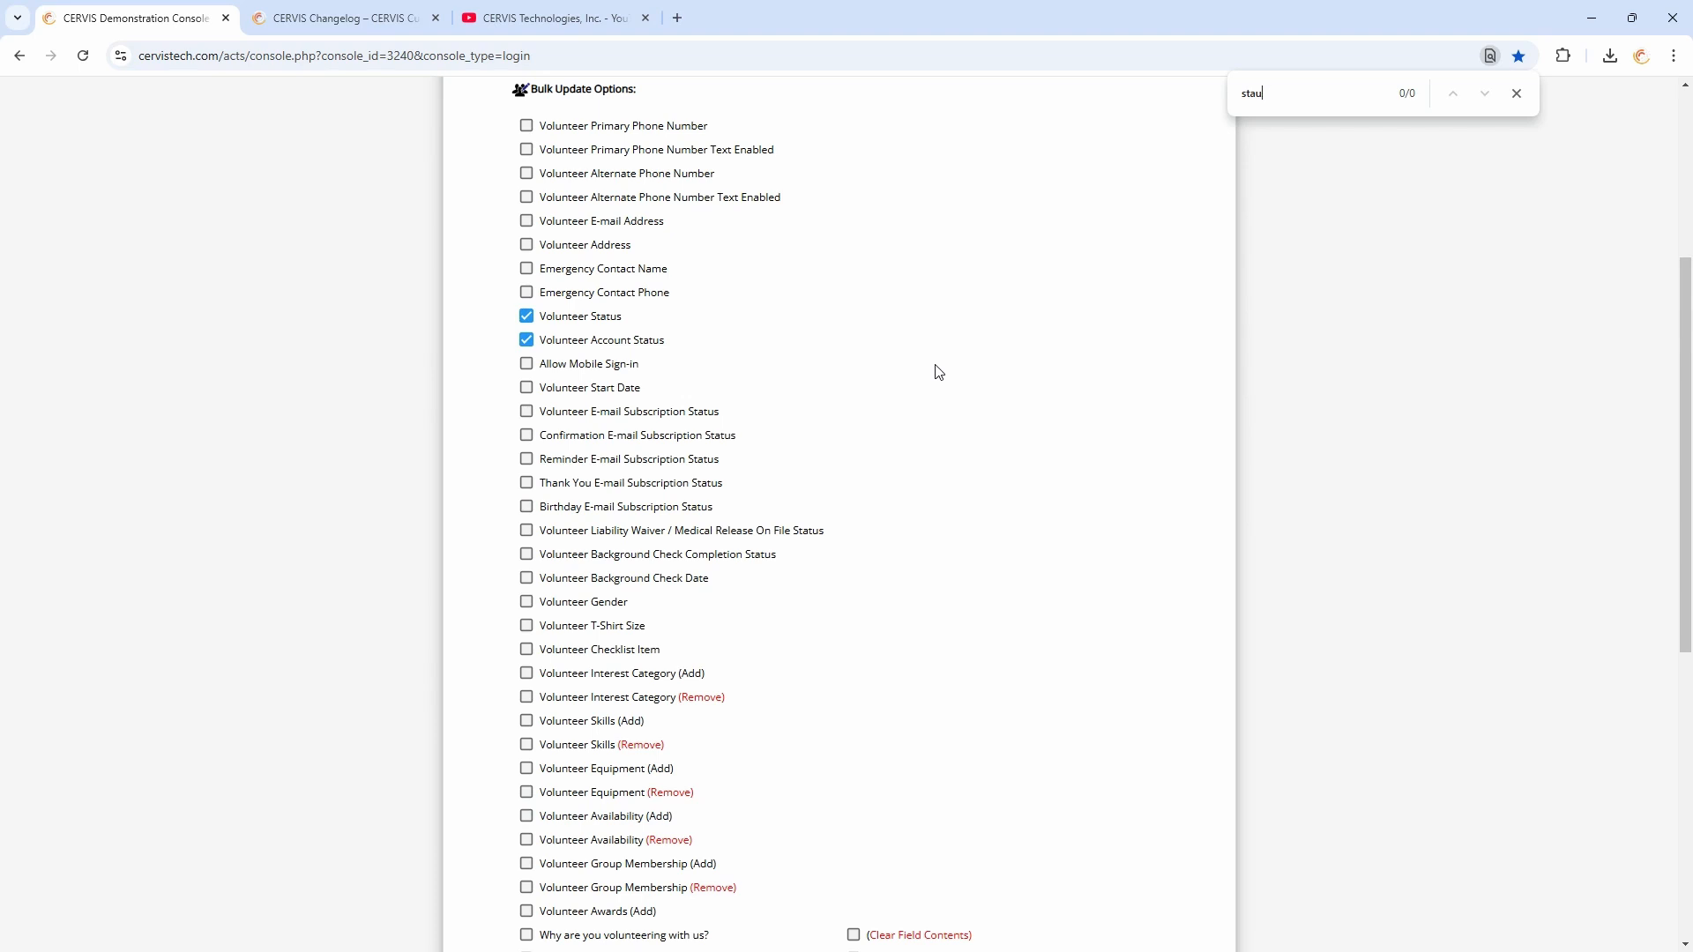
pyautogui.press('BackSpace')
pyautogui.write('tus')
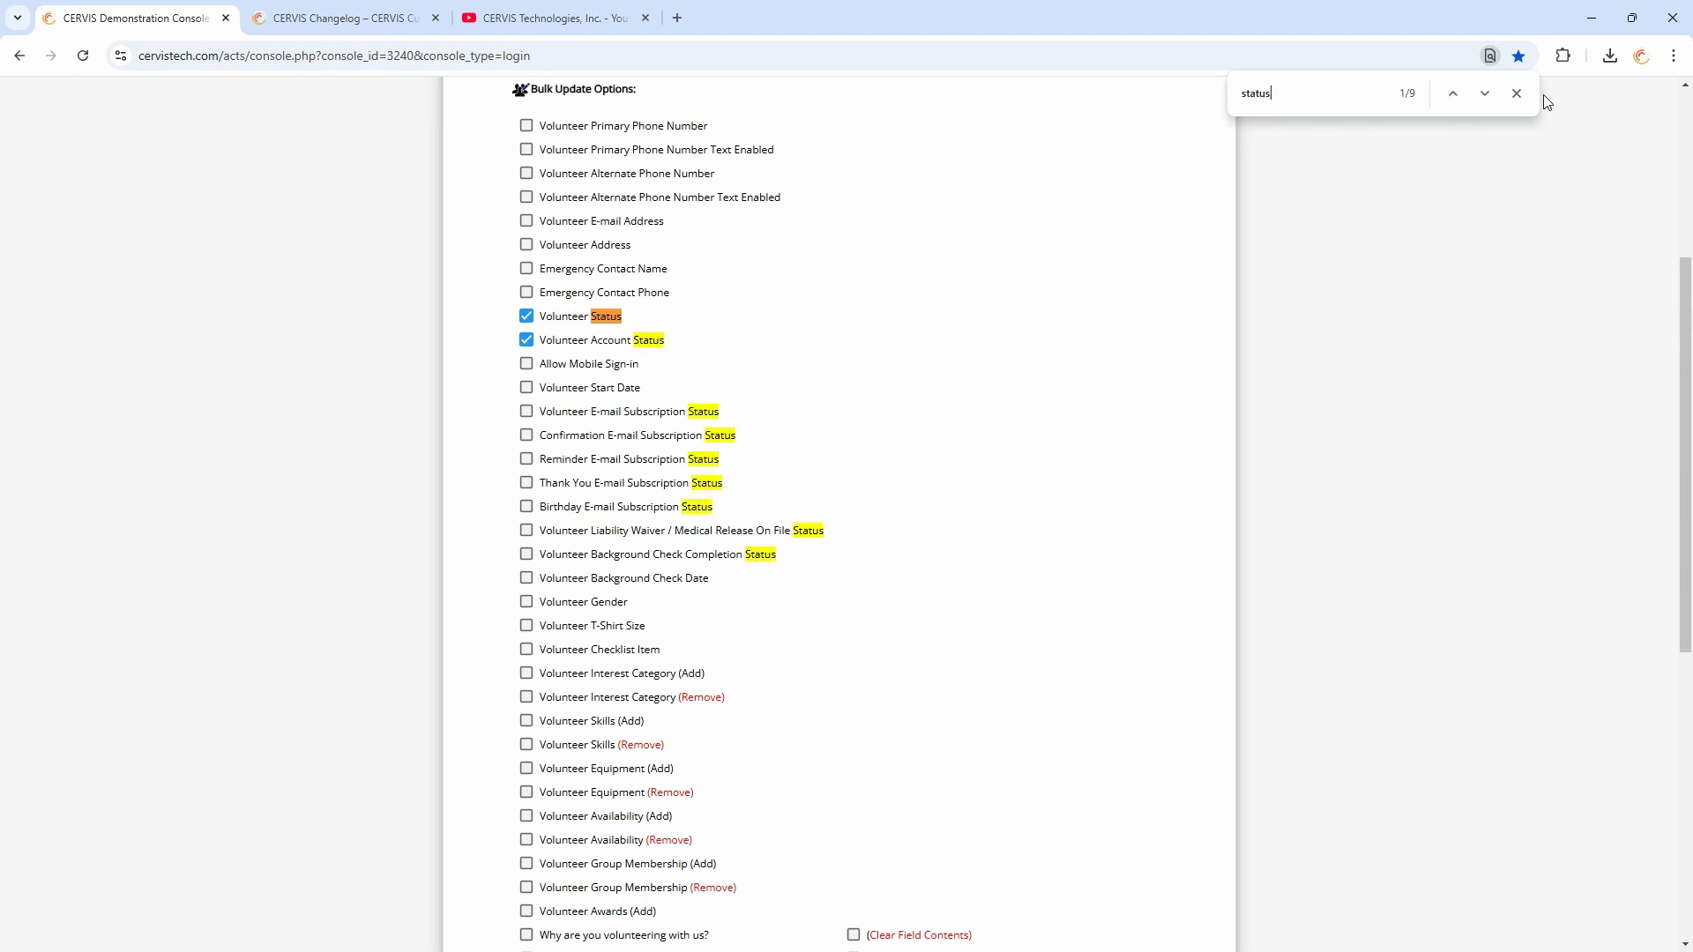
pyautogui.click(1516, 93)
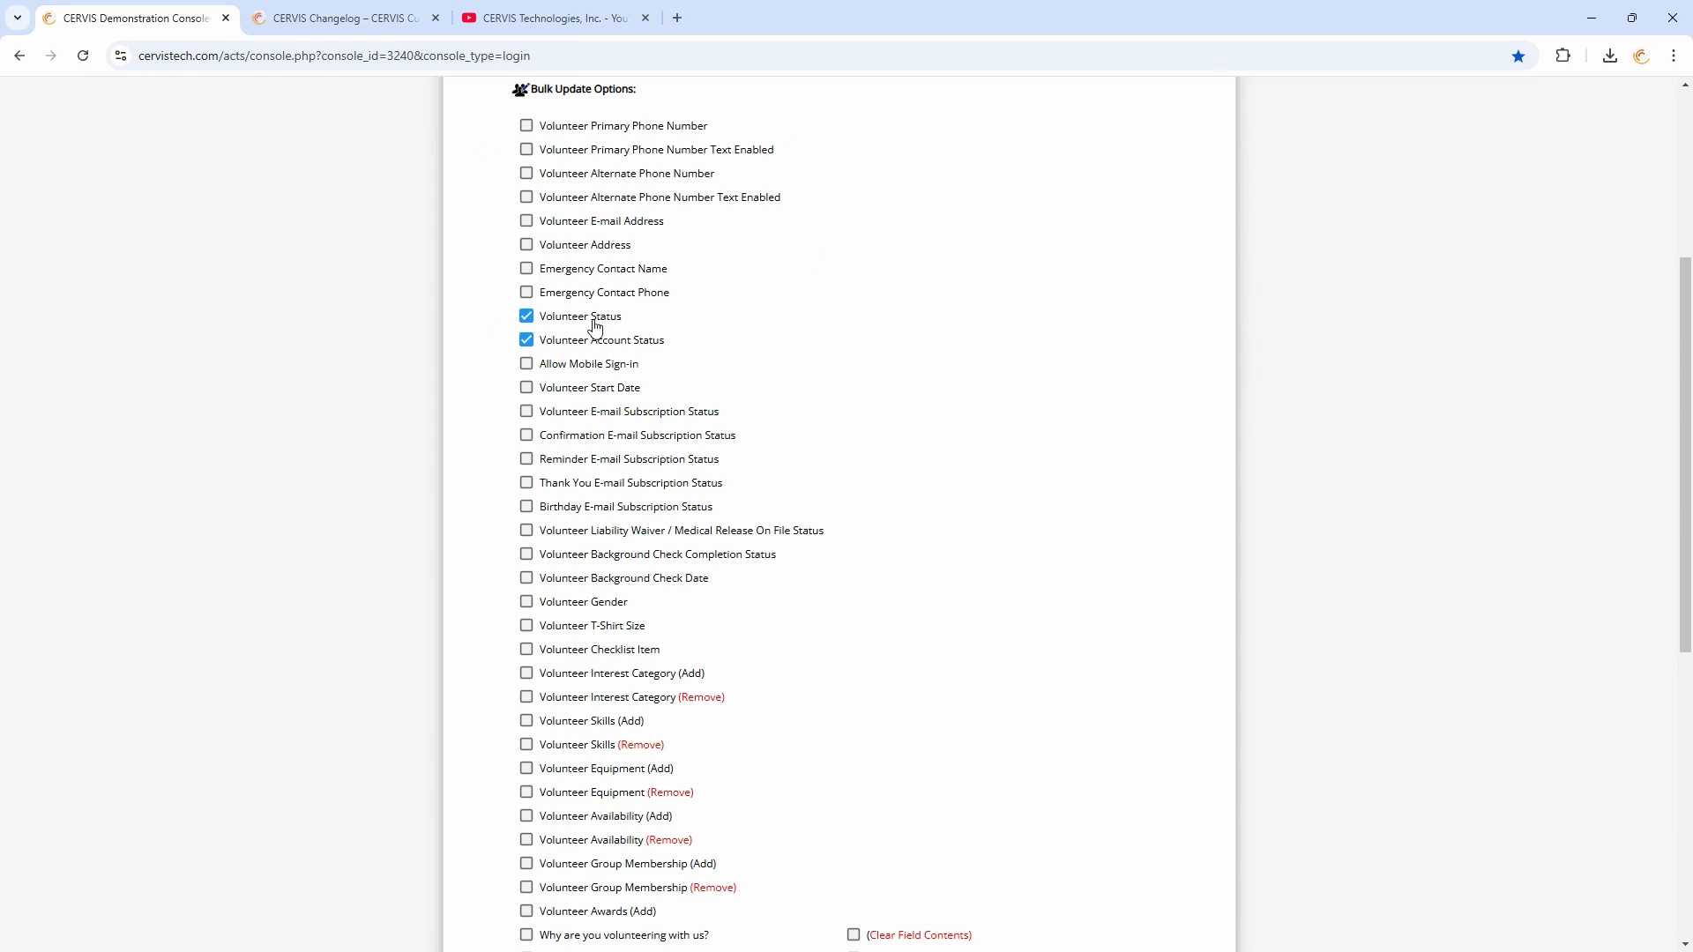
# Continue to the bulk update form and set Volunteer Status to Inactive
pyautogui.scroll(-6, 643, 326)
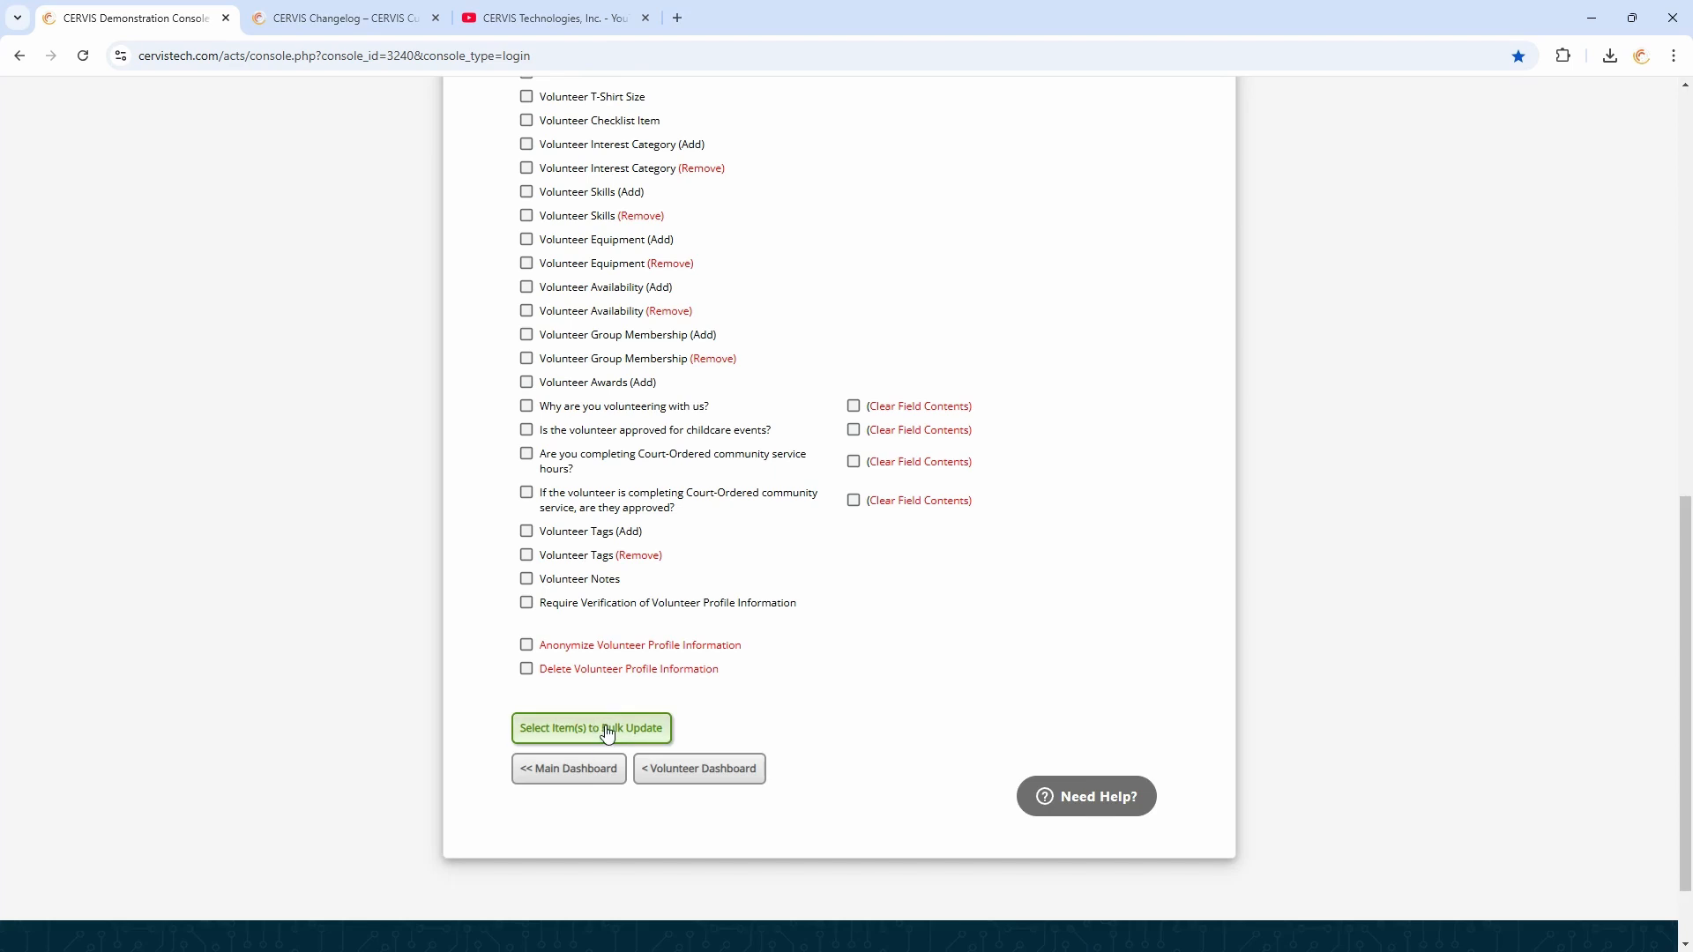
pyautogui.click(607, 729)
pyautogui.click(778, 457)
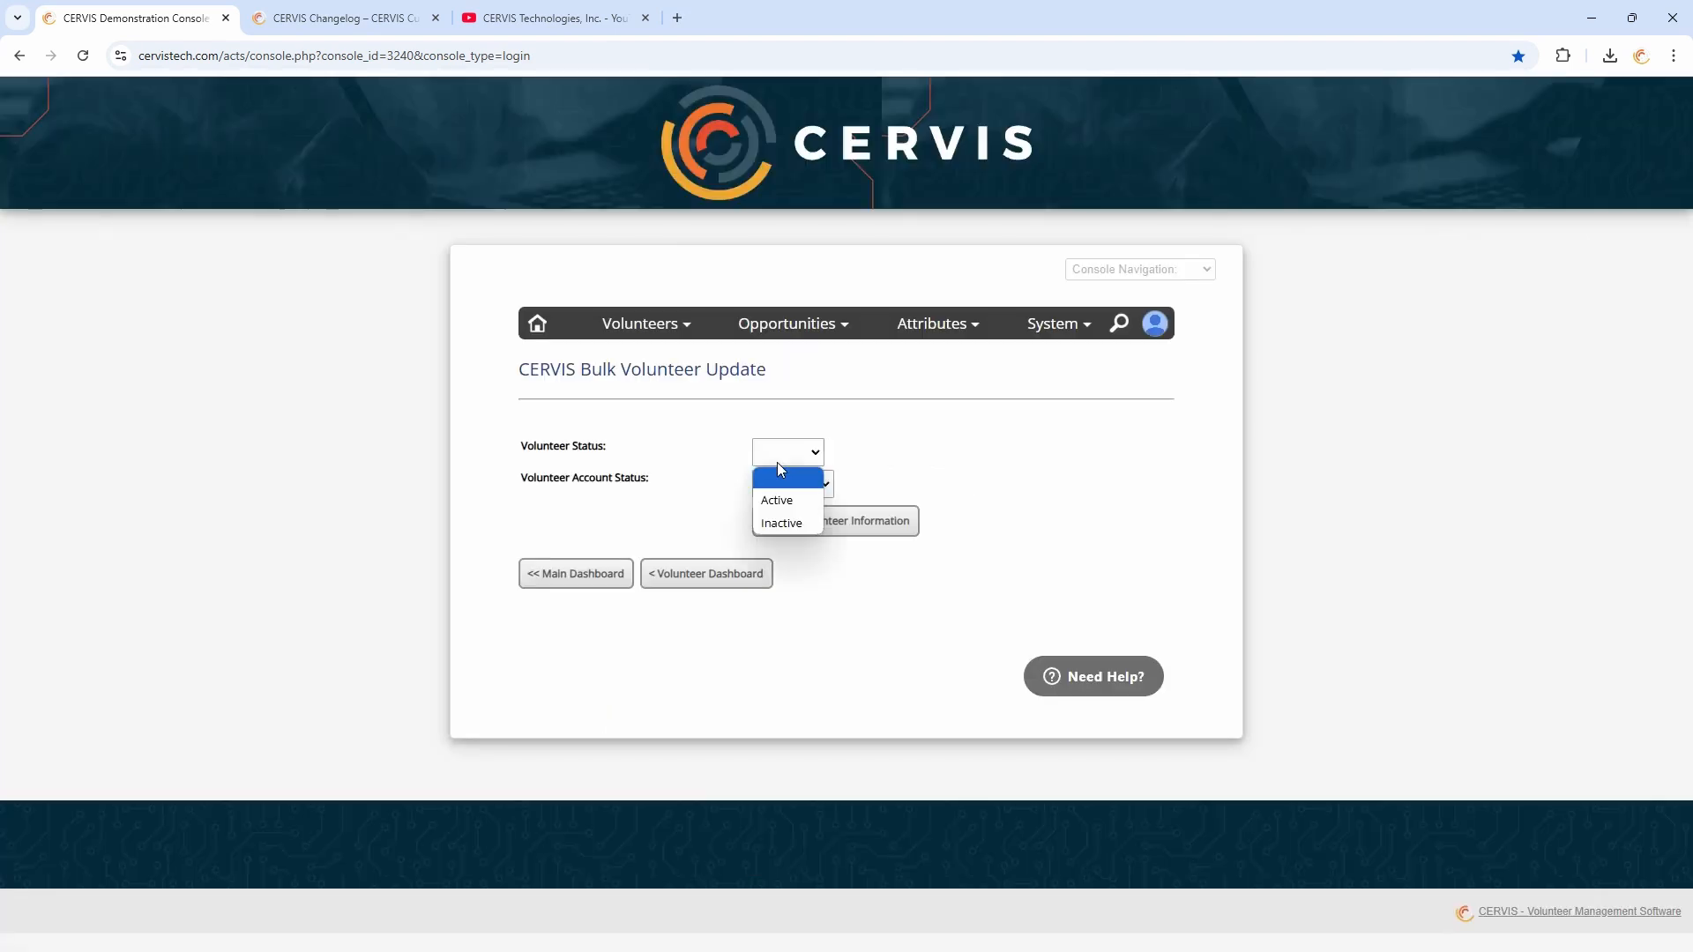
pyautogui.click(791, 528)
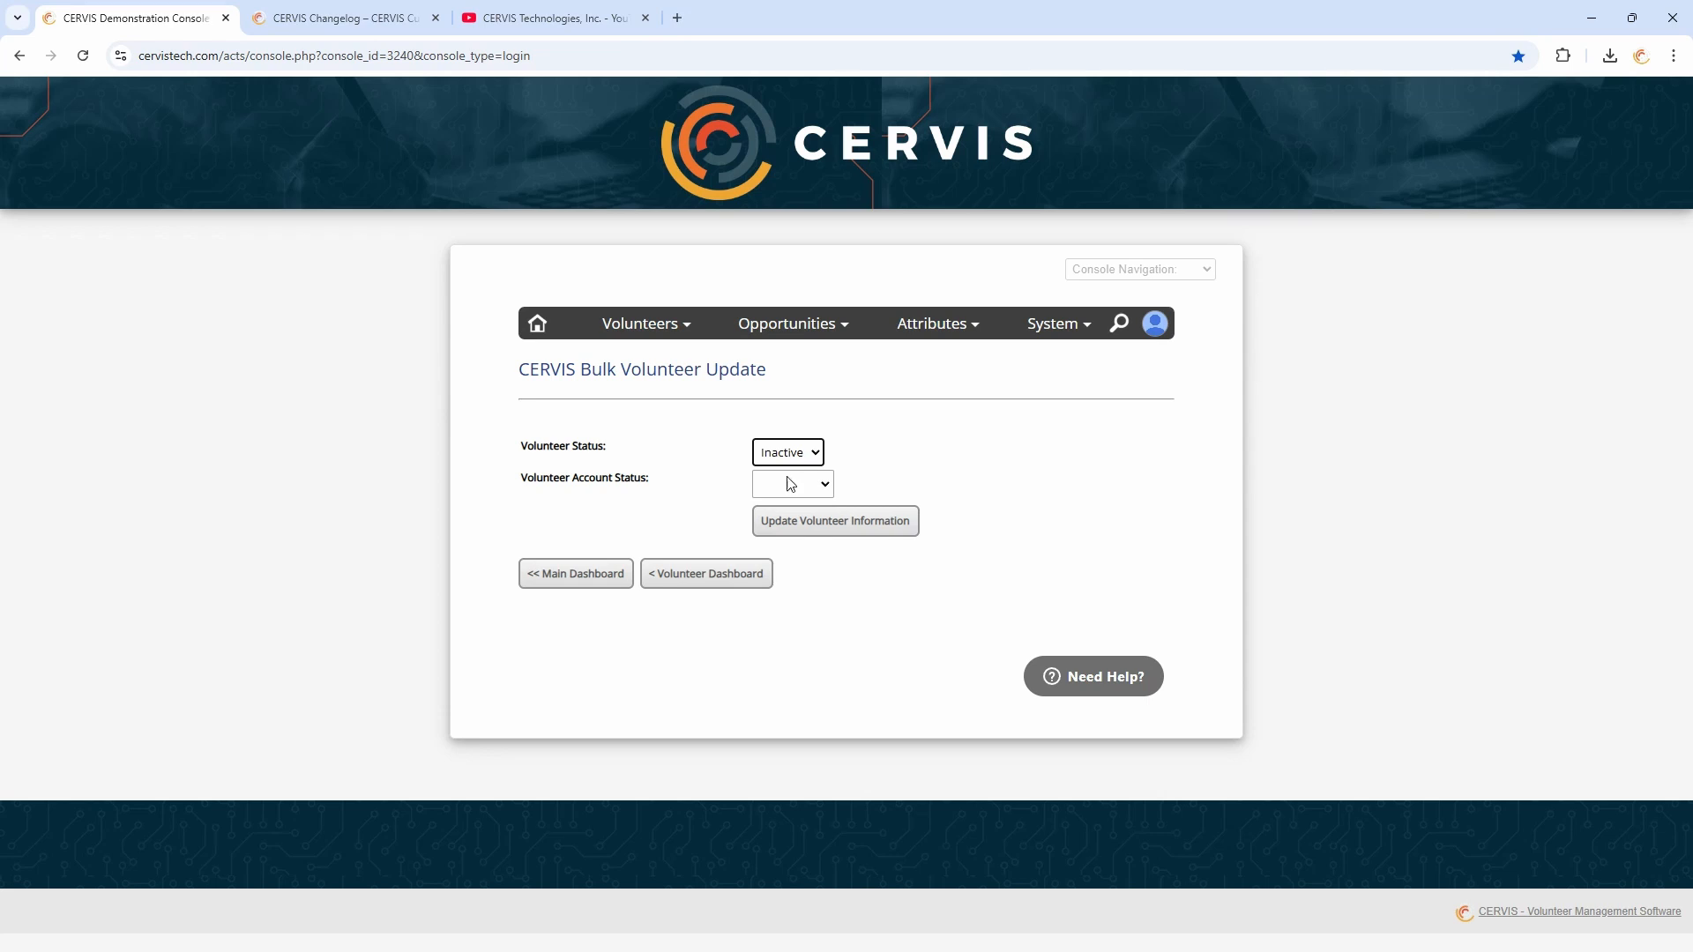
# Set Volunteer Account Status to Unlocked and return to the Volunteer Dashboard without applying the update
pyautogui.click(681, 494)
pyautogui.moveTo(573, 477); pyautogui.dragTo(652, 483)
pyautogui.click(657, 484)
pyautogui.click(820, 486)
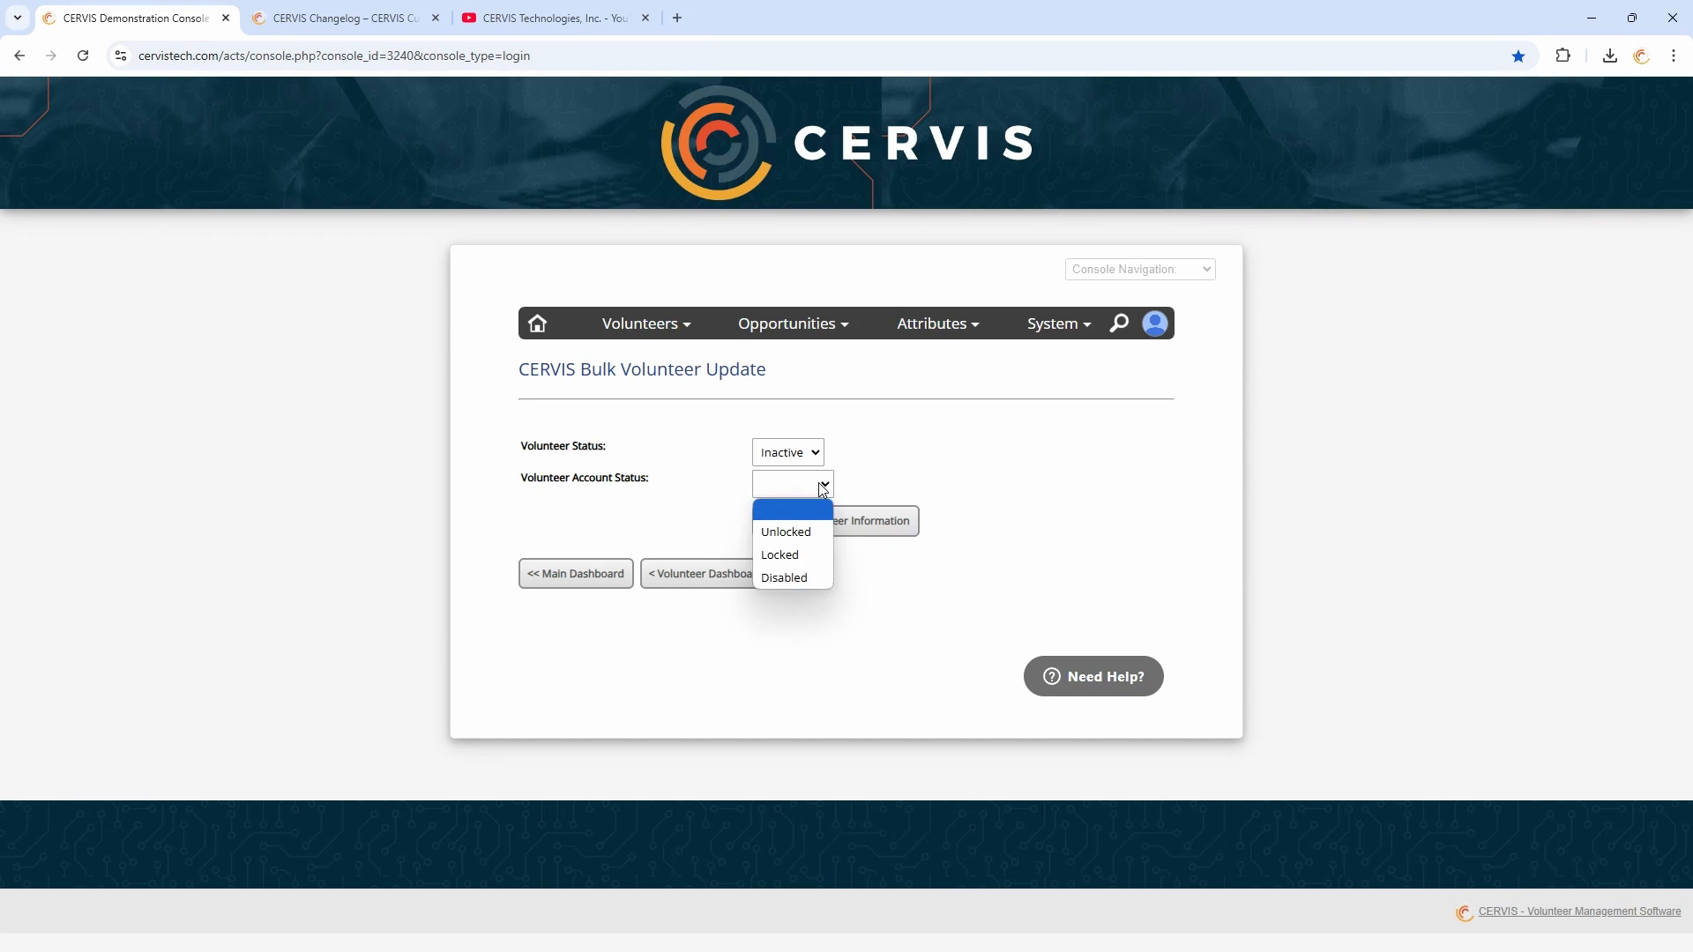
pyautogui.click(804, 533)
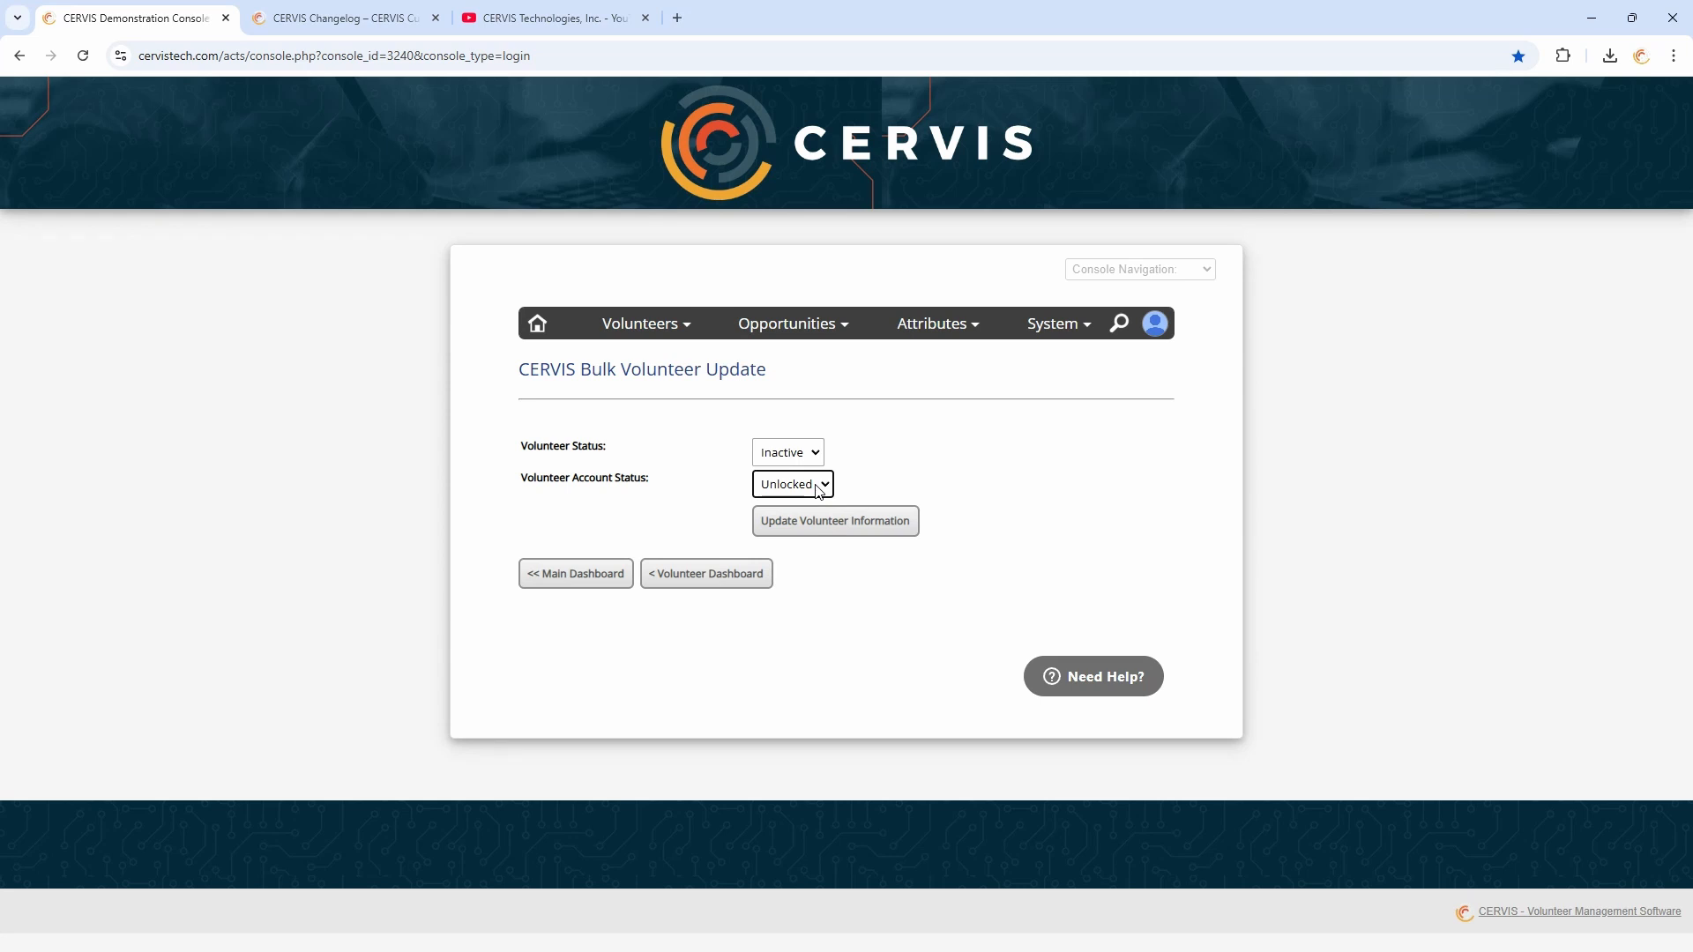
pyautogui.click(819, 491)
pyautogui.click(800, 554)
pyautogui.click(827, 495)
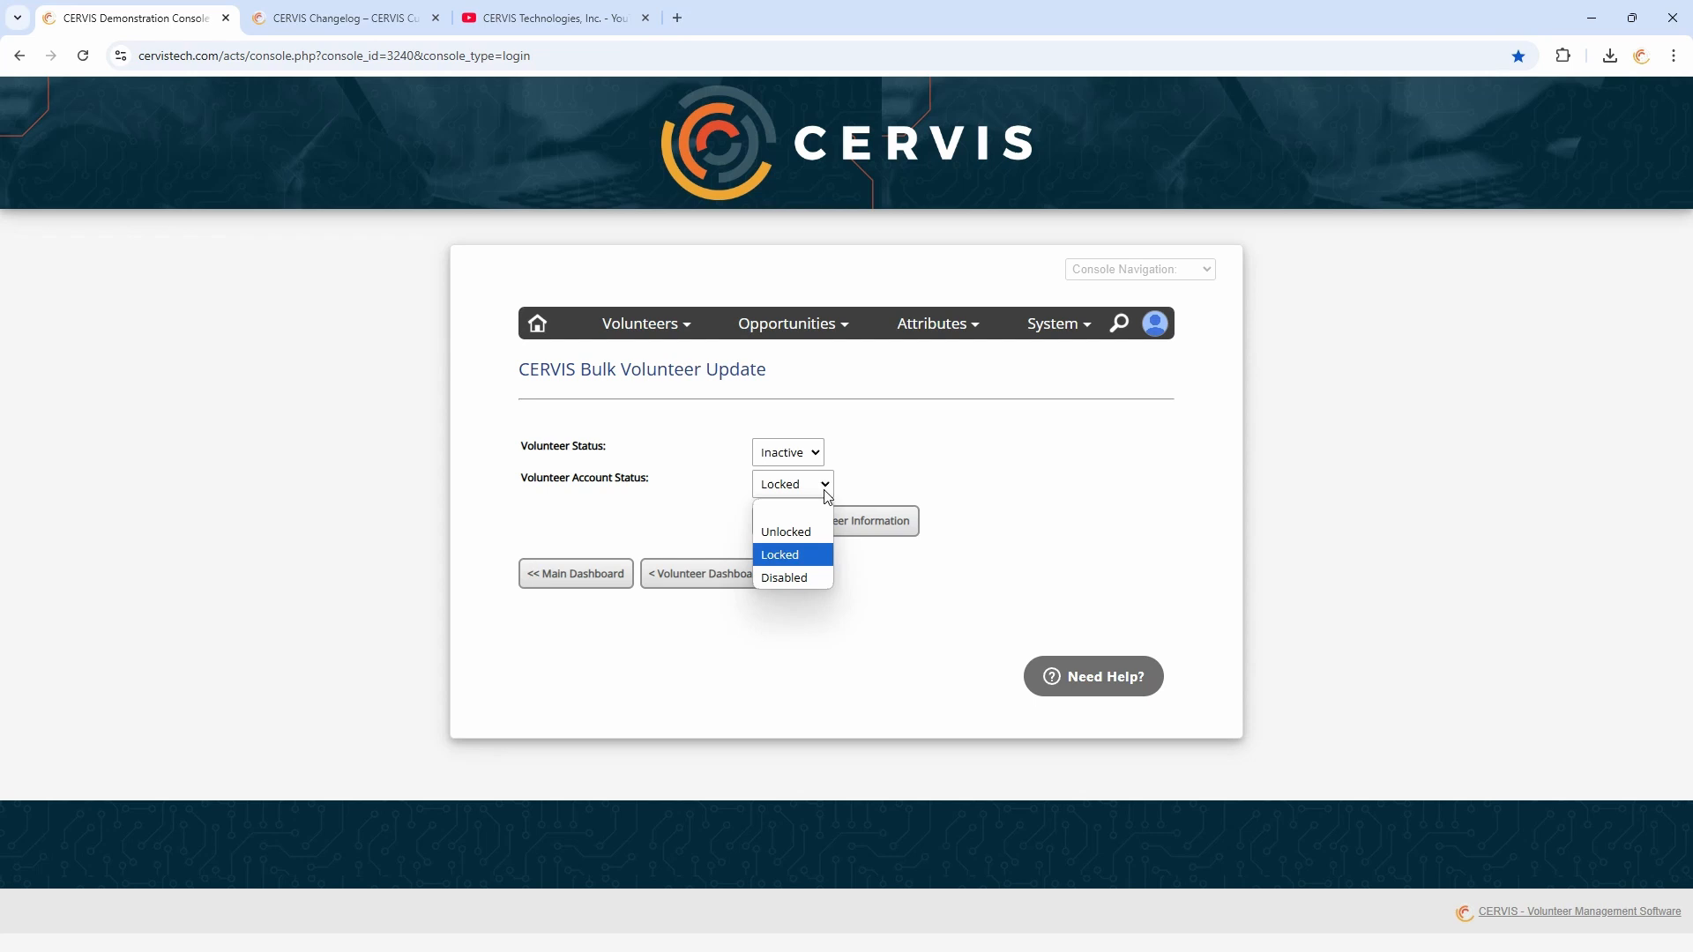
pyautogui.click(789, 530)
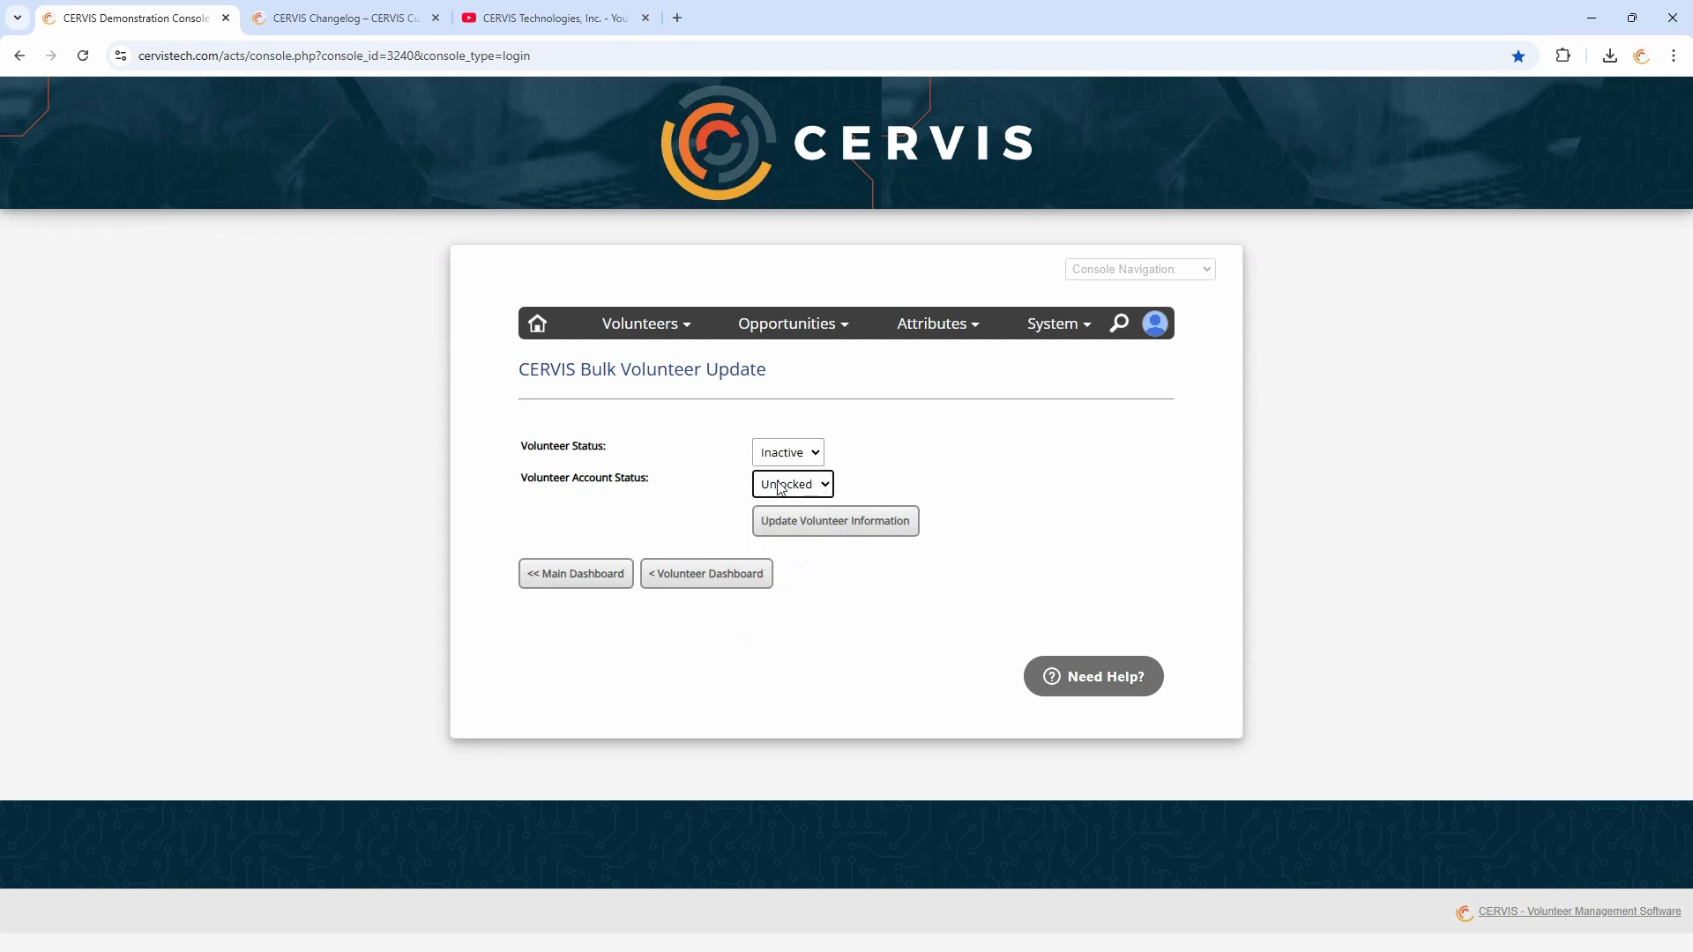
pyautogui.click(817, 485)
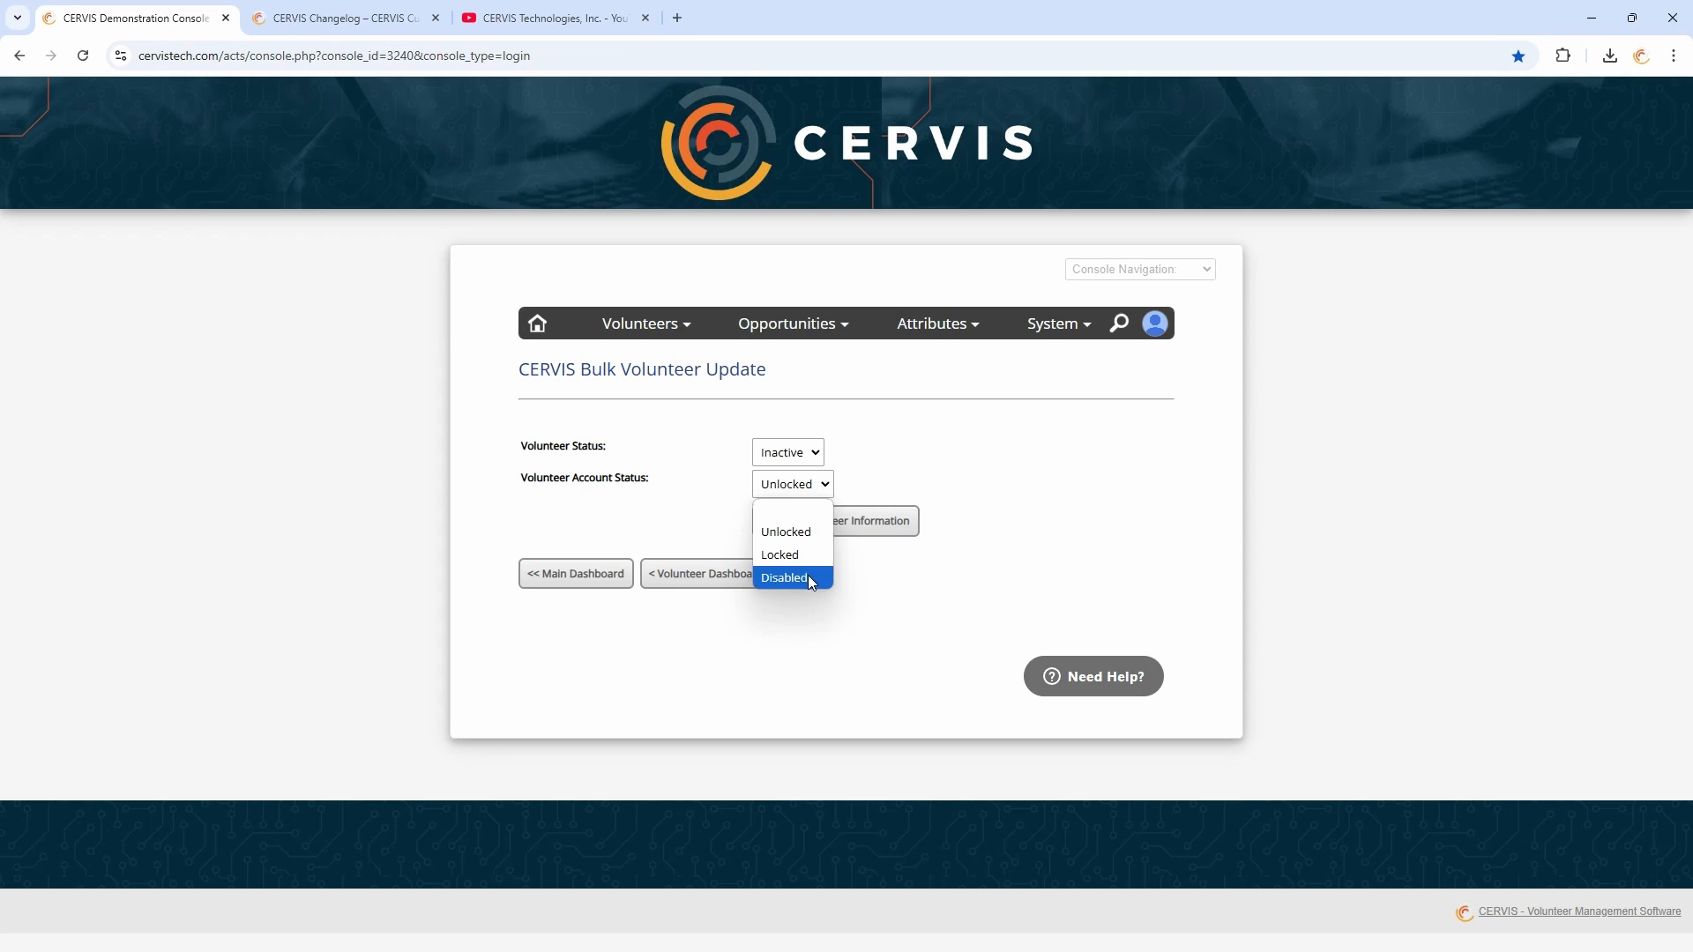
pyautogui.click(807, 575)
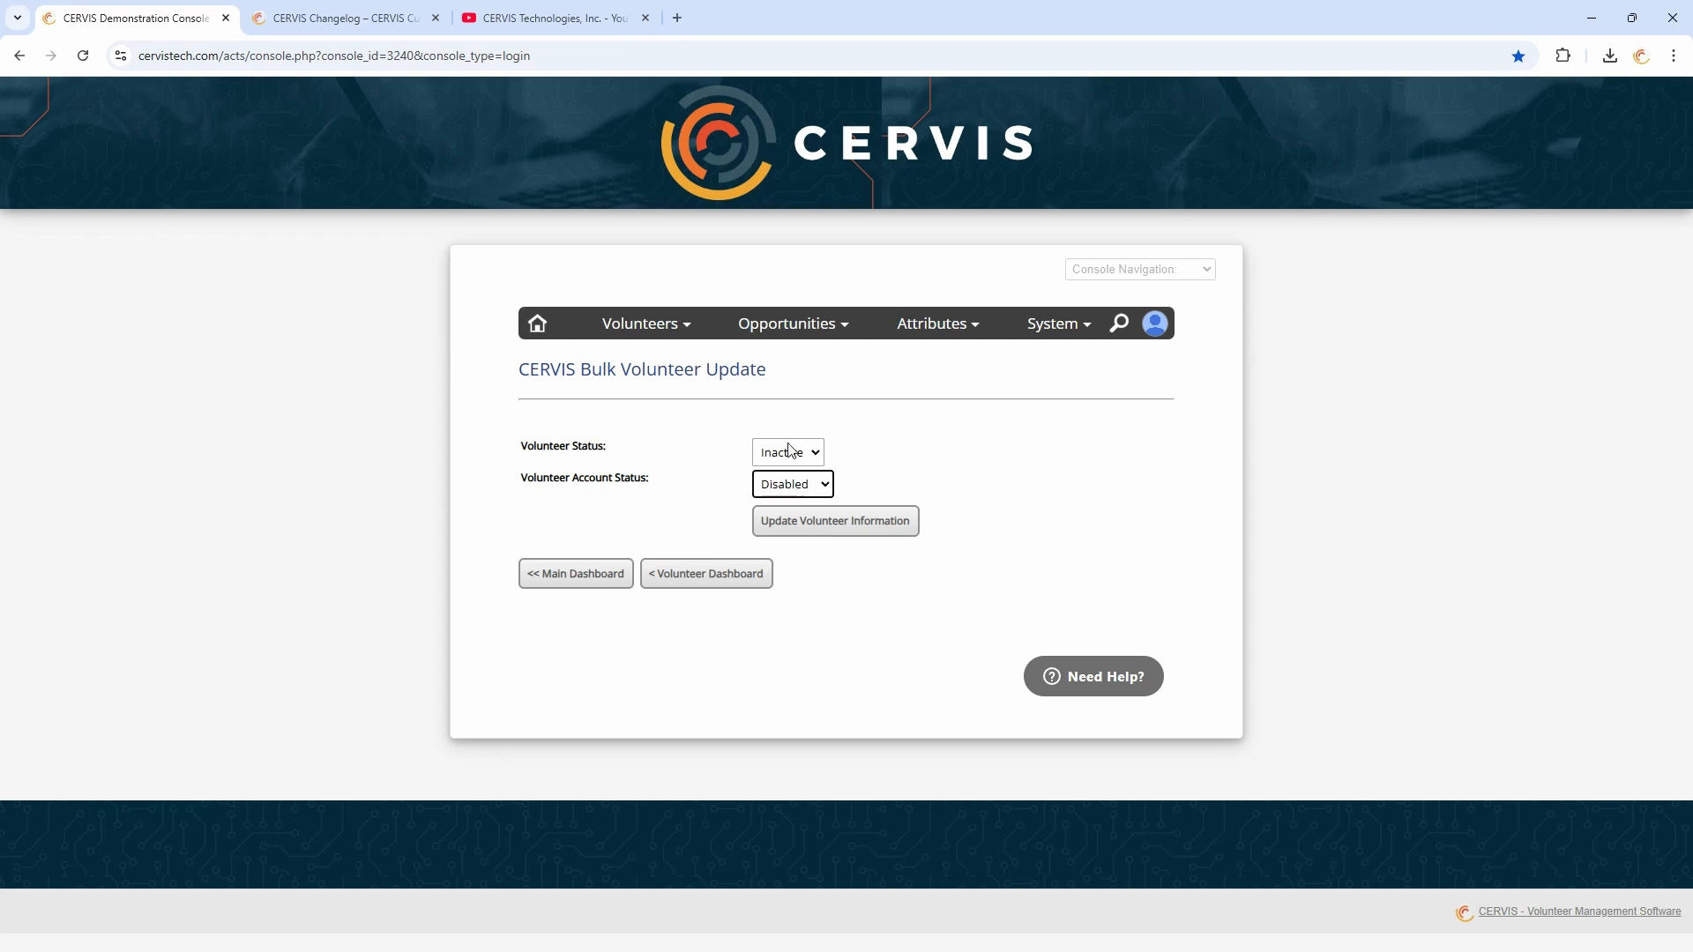
pyautogui.click(742, 492)
pyautogui.click(804, 484)
pyautogui.click(785, 530)
pyautogui.click(681, 581)
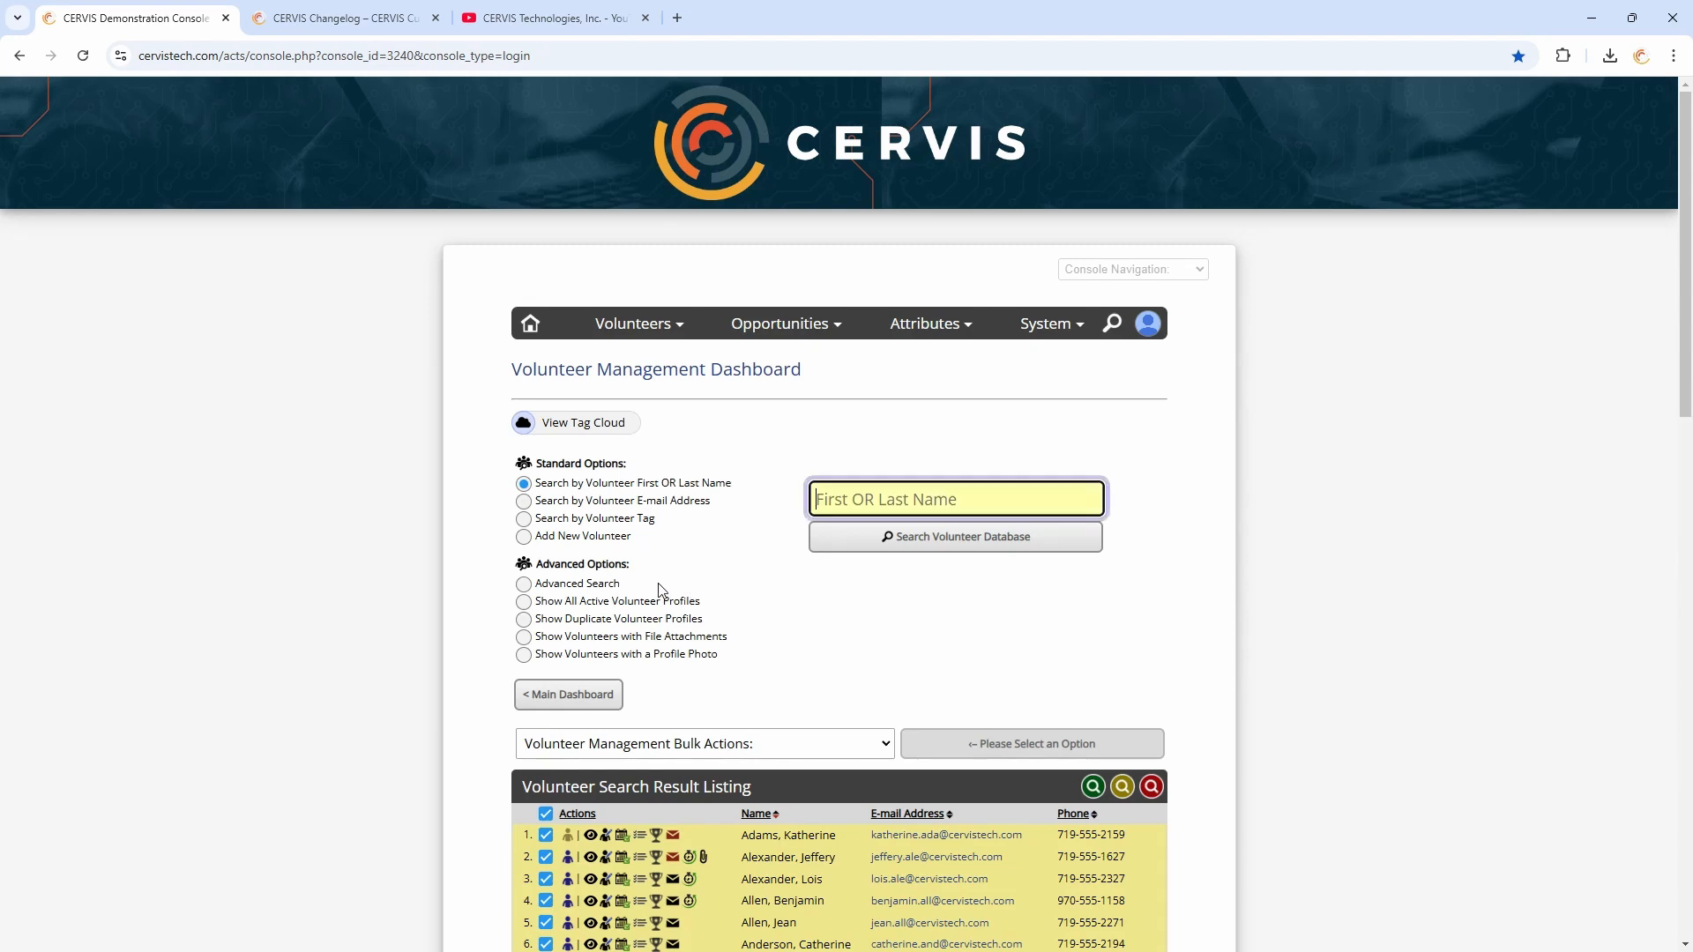
# Open Advanced Search and select Inactive as the volunteer status option to match
pyautogui.scroll(-4, 796, 601)
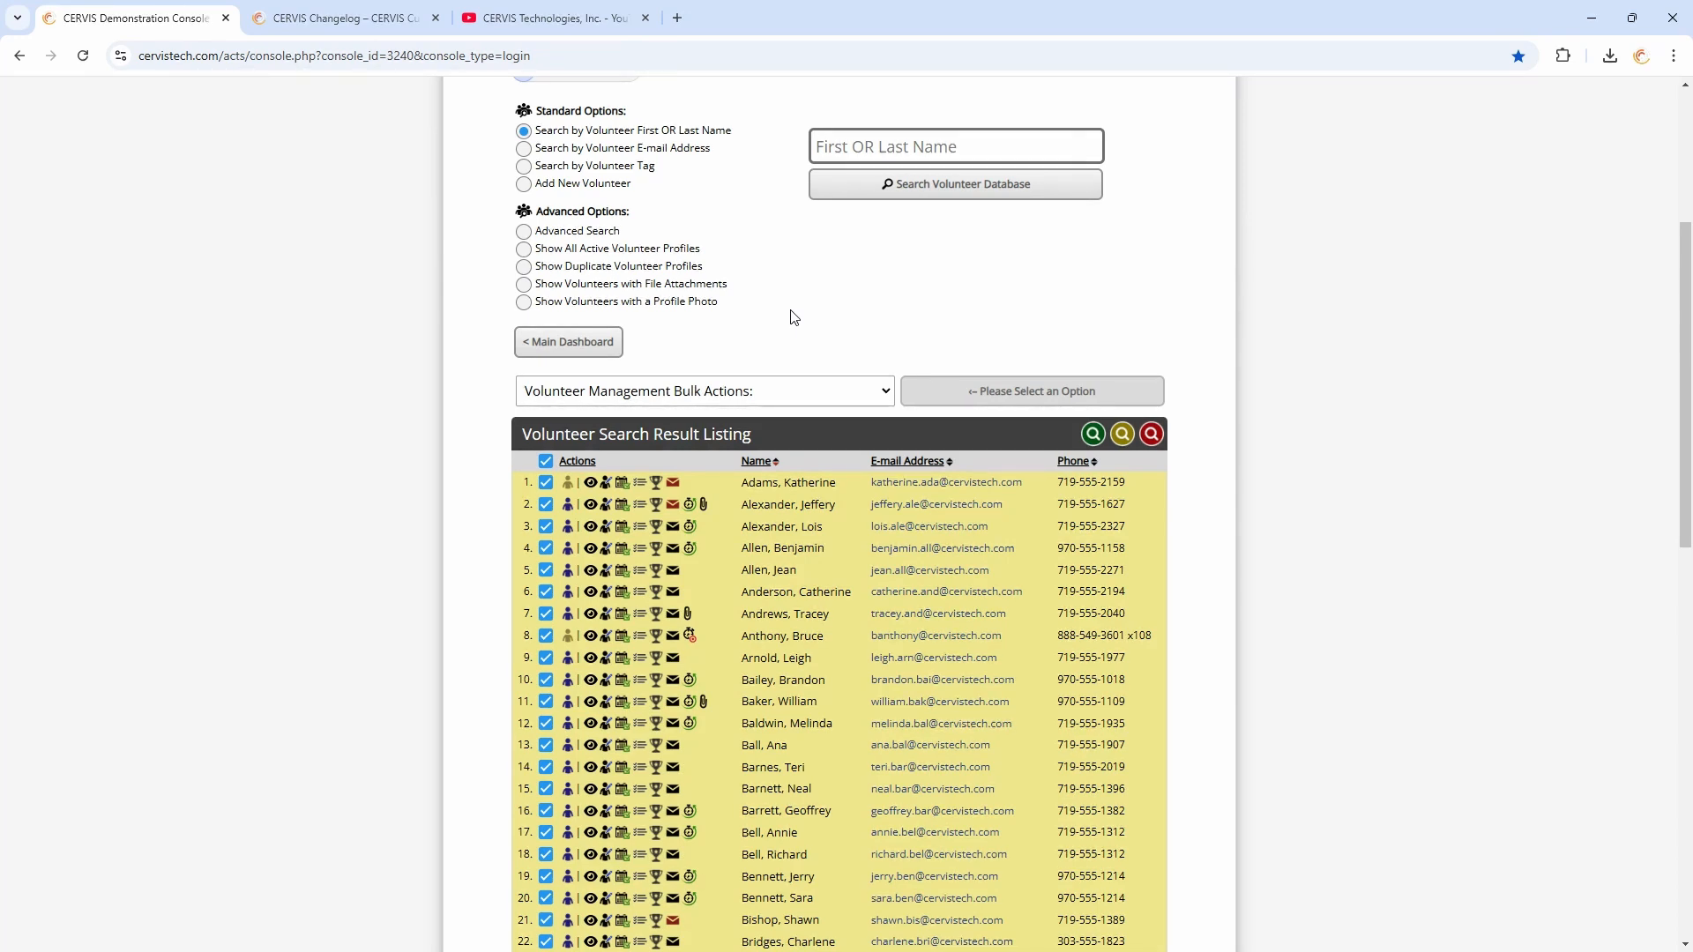
pyautogui.click(582, 233)
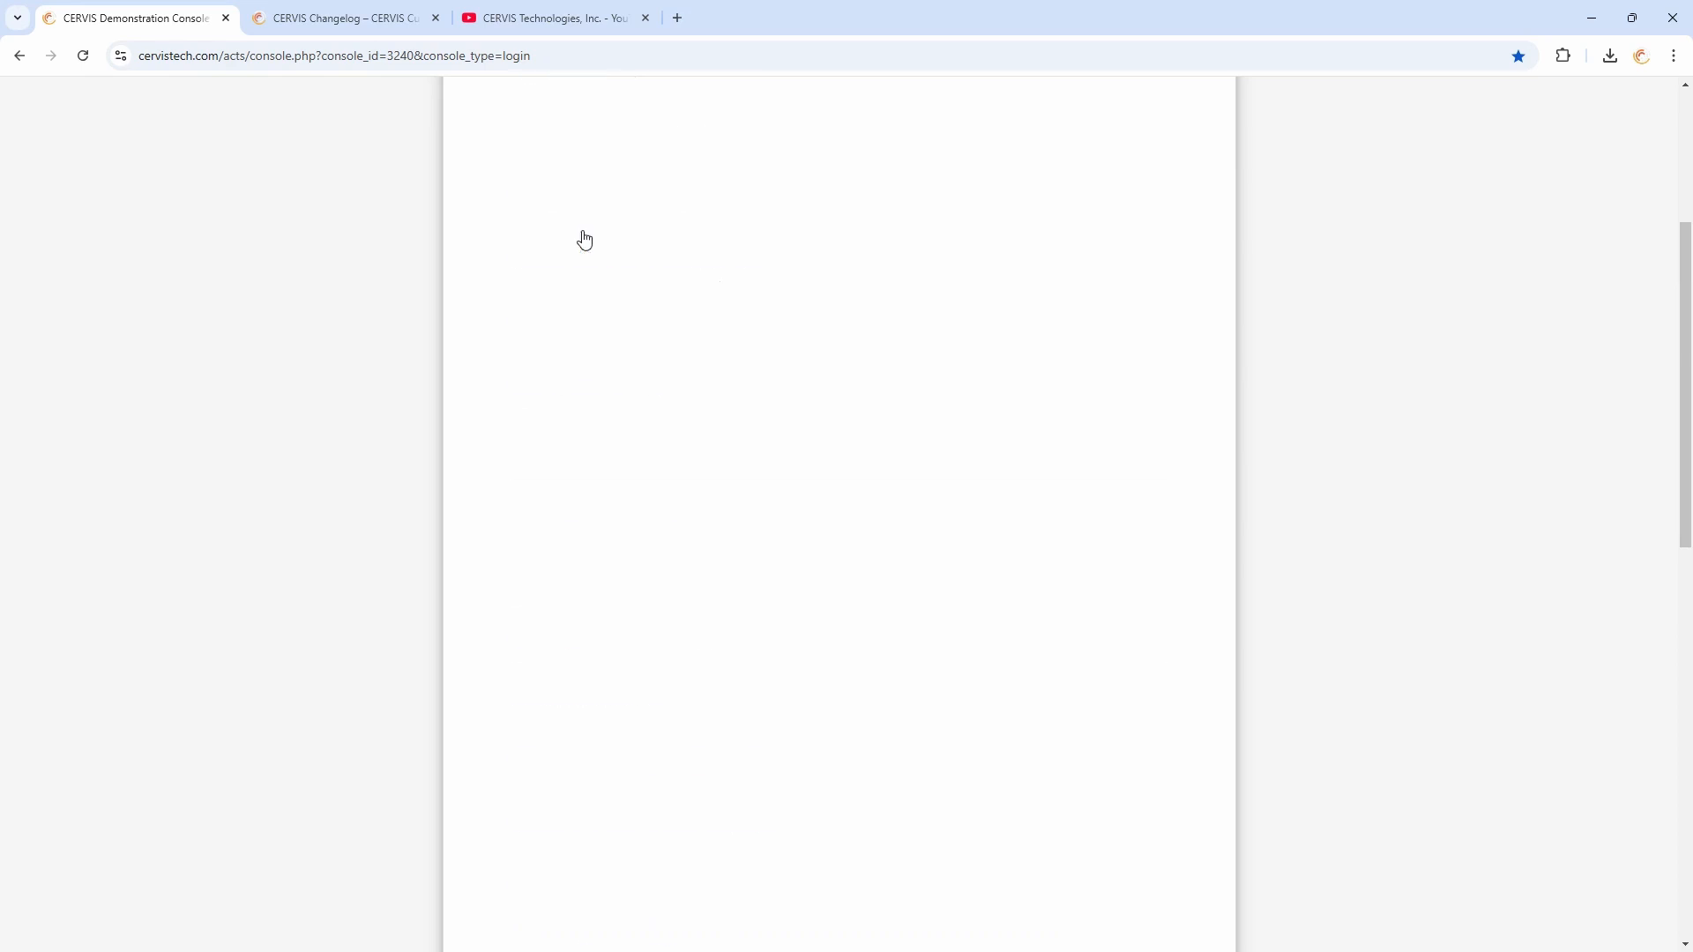
pyautogui.click(641, 190)
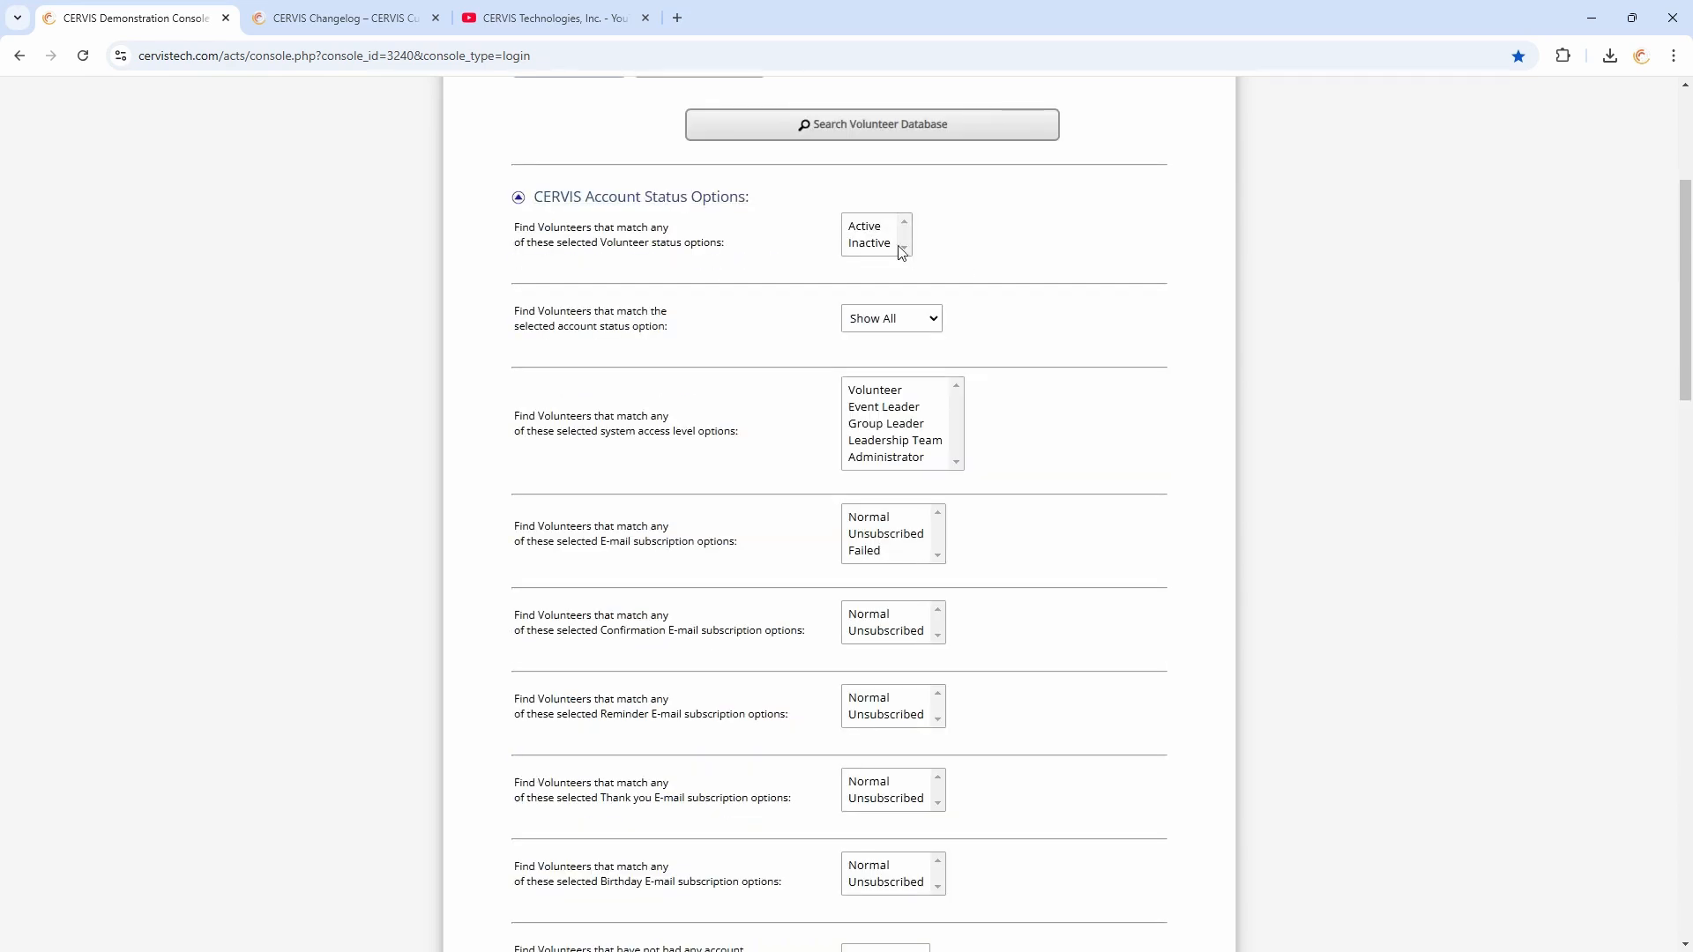
pyautogui.click(871, 247)
# Expand Volunteer Participation Options and set the criterion to More Than 0 Times Served
pyautogui.scroll(-15, 805, 291)
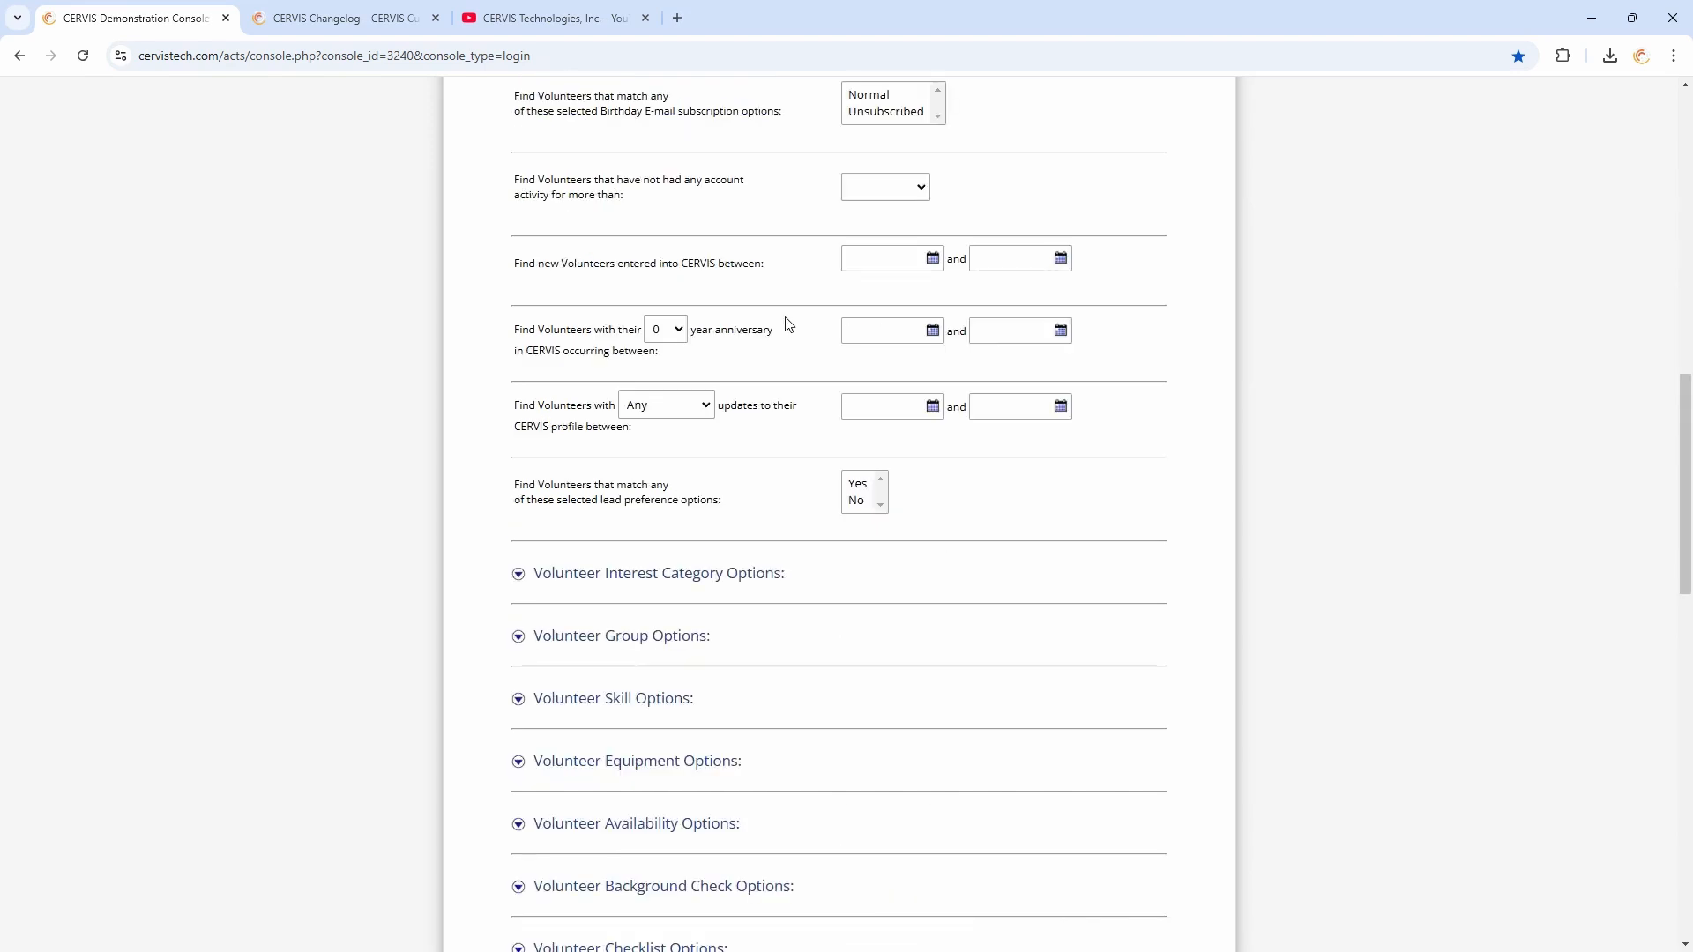
pyautogui.scroll(-6, 810, 369)
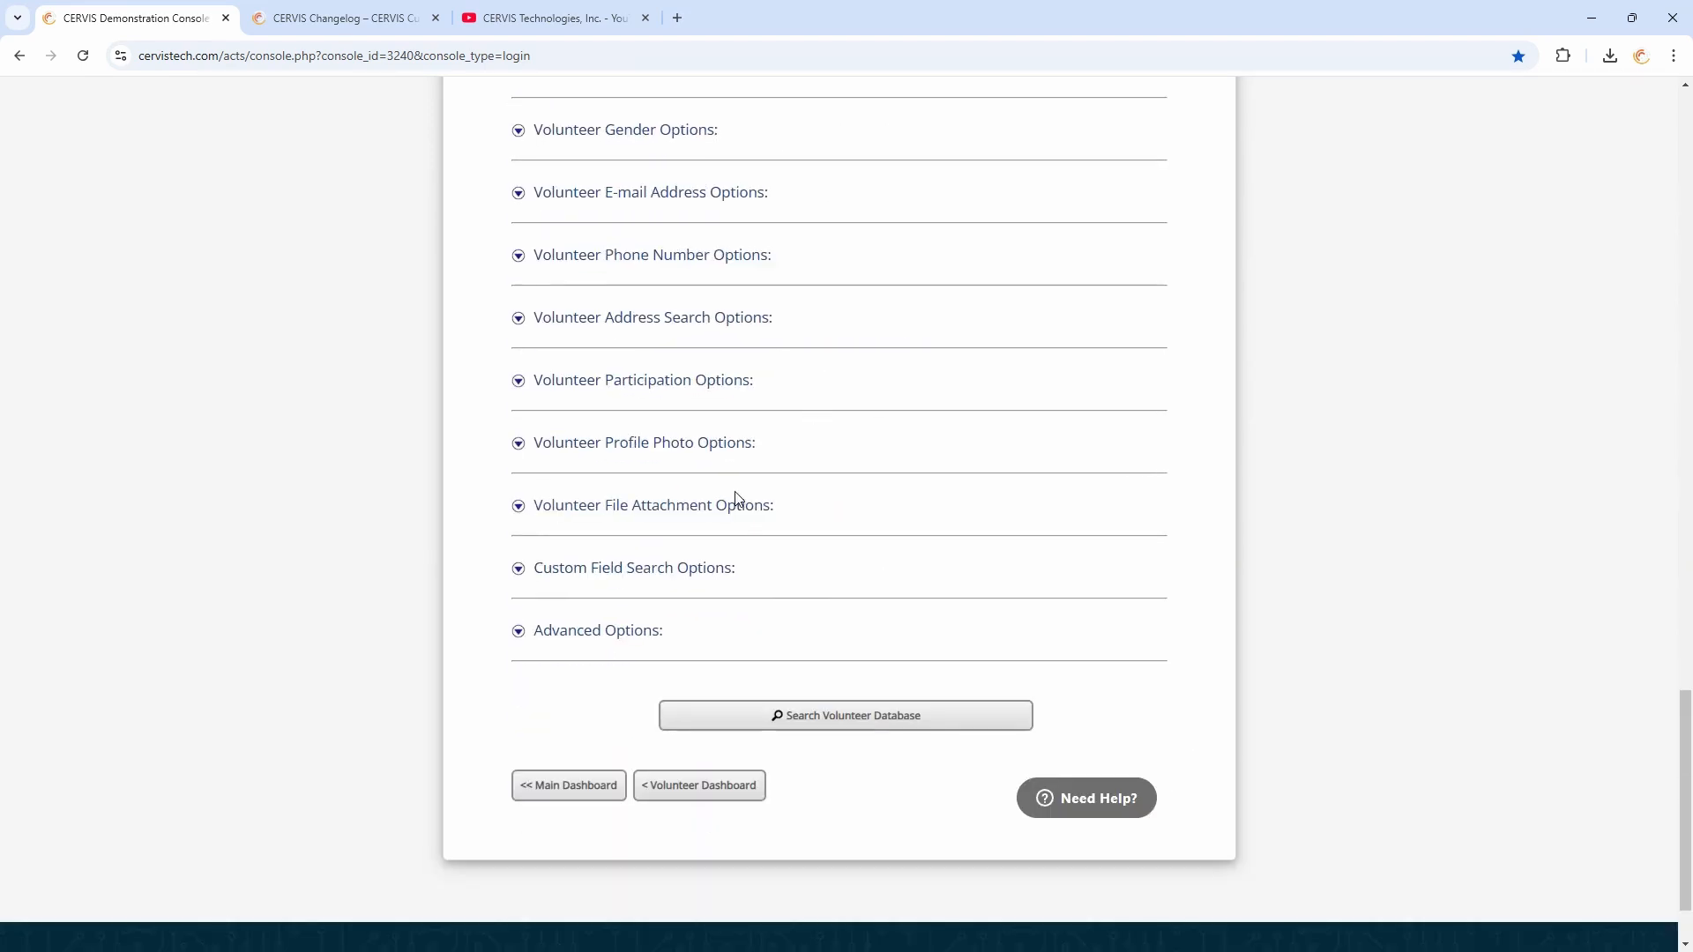
pyautogui.click(682, 381)
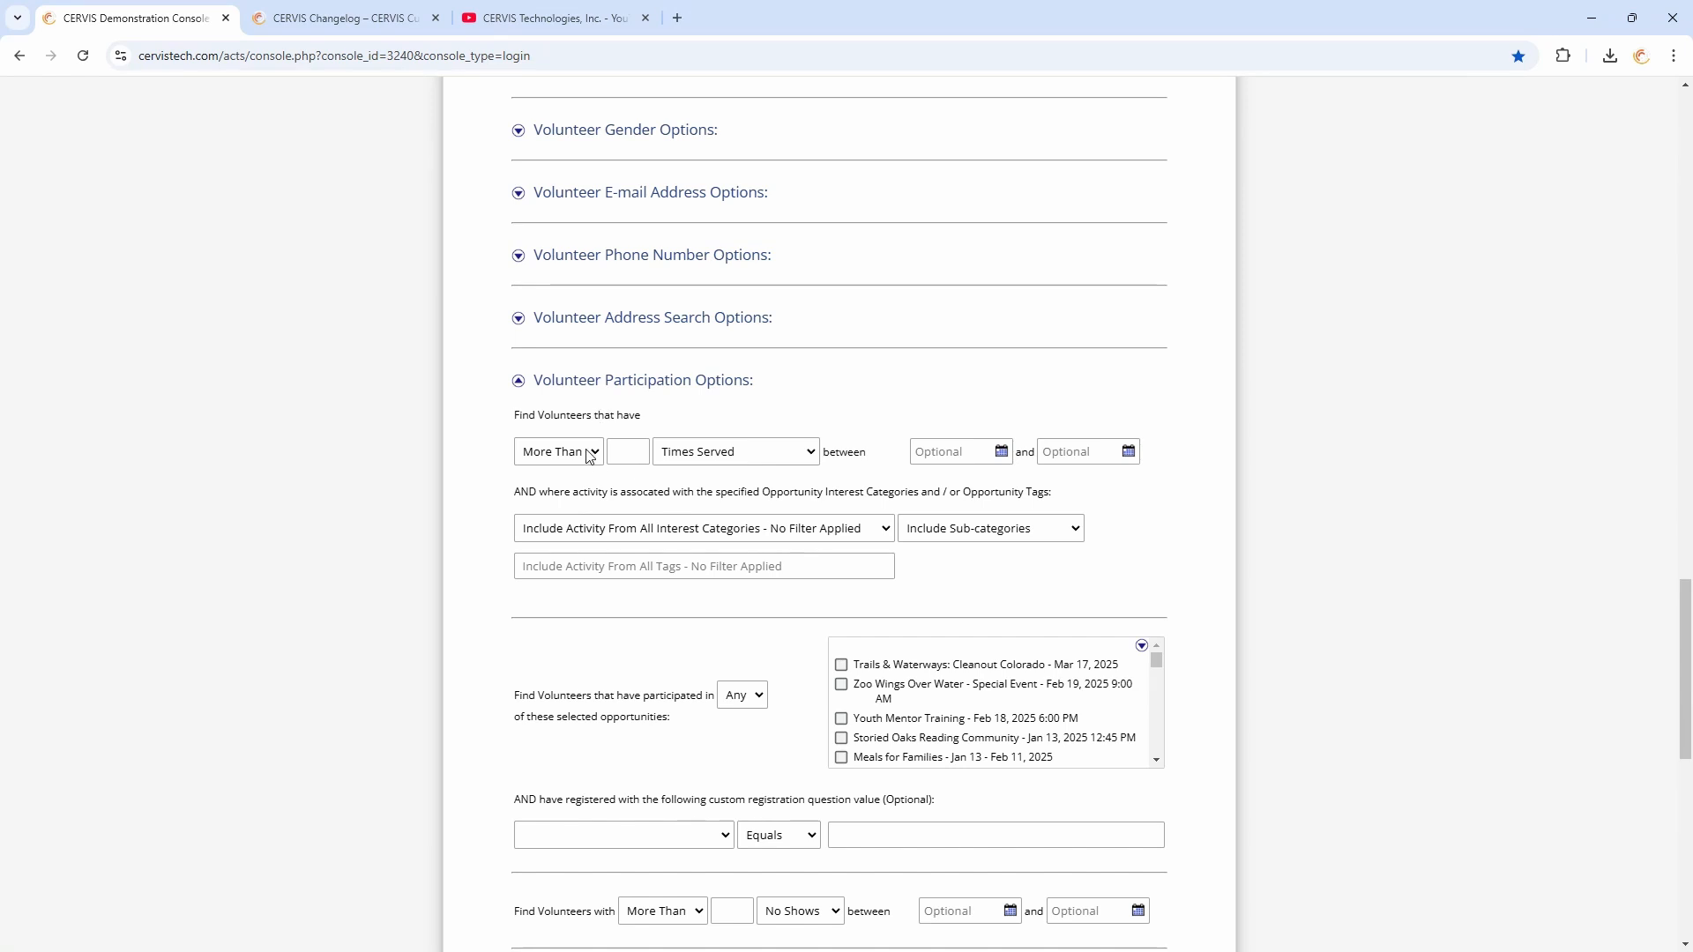
pyautogui.click(620, 451)
pyautogui.write('0')
pyautogui.click(548, 460)
pyautogui.click(540, 501)
pyautogui.click(548, 457)
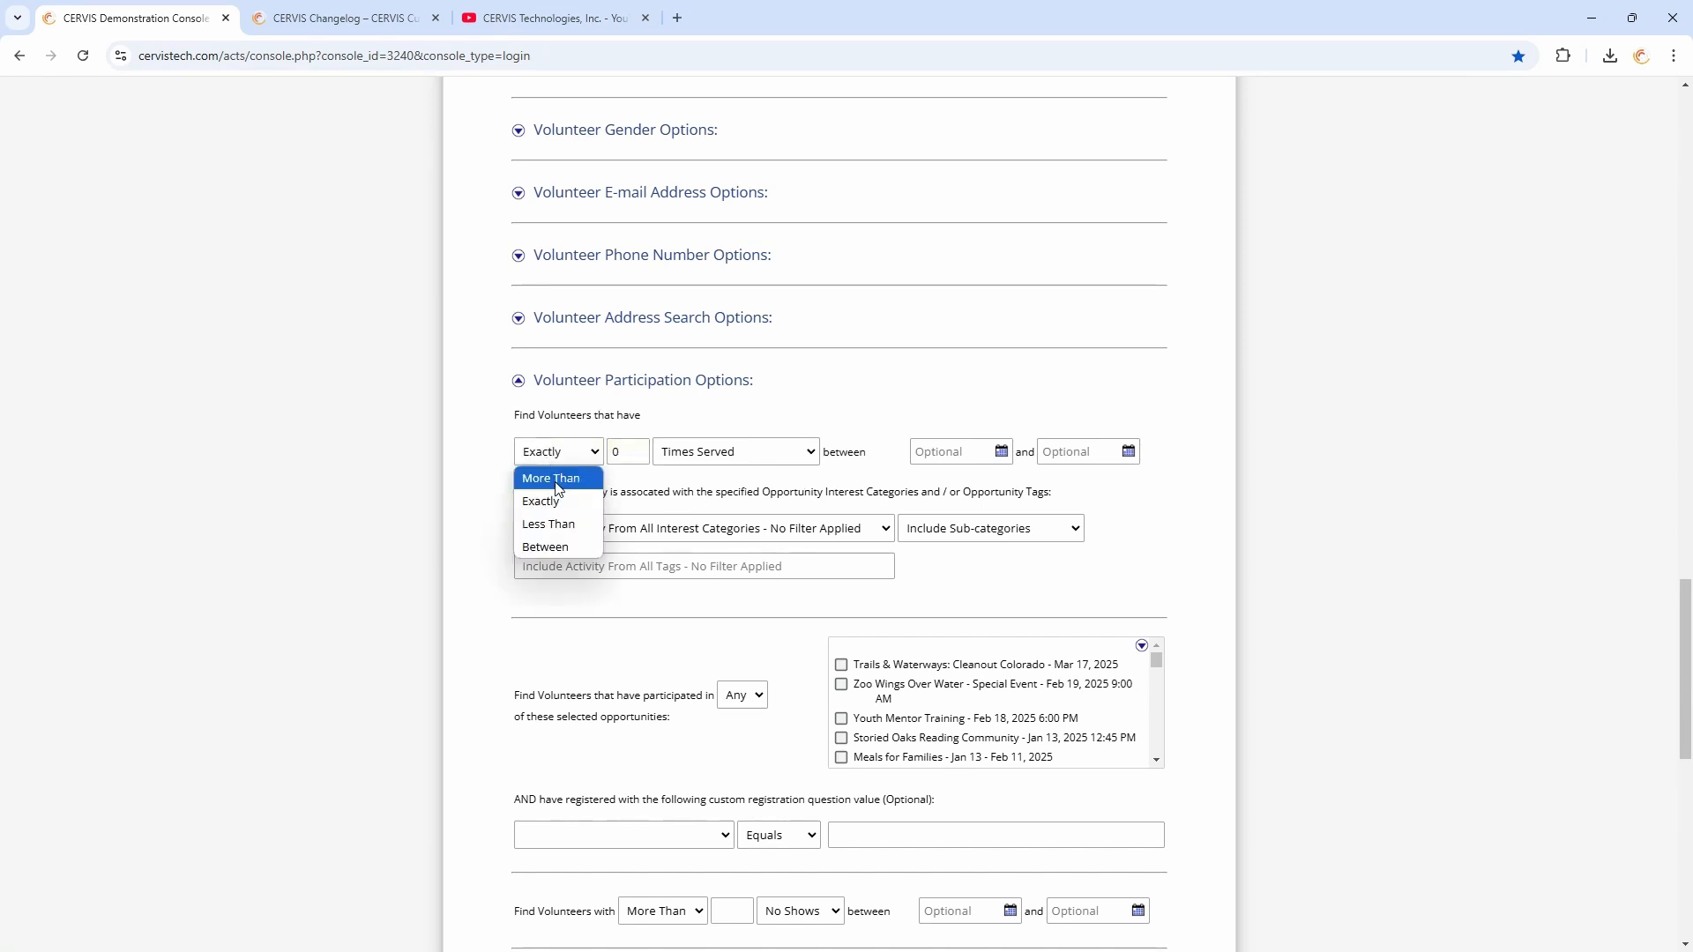
pyautogui.click(550, 478)
# Set the participation start date to 01/01/2024
pyautogui.click(999, 451)
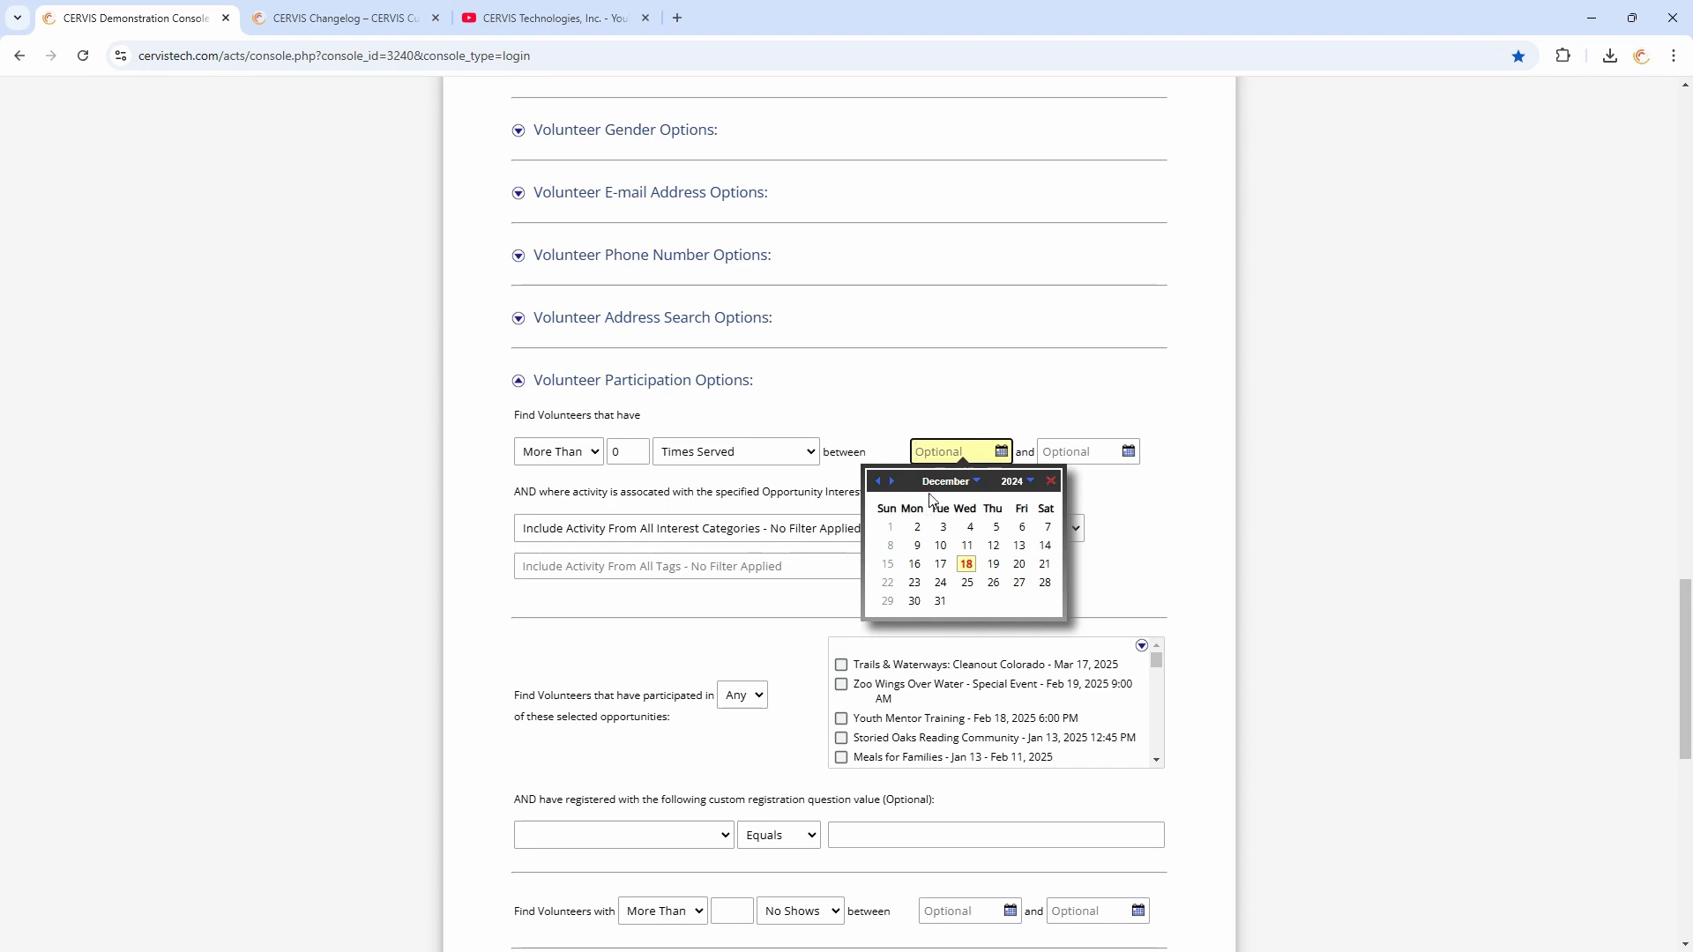
pyautogui.click(943, 483)
pyautogui.click(945, 491)
pyautogui.click(919, 528)
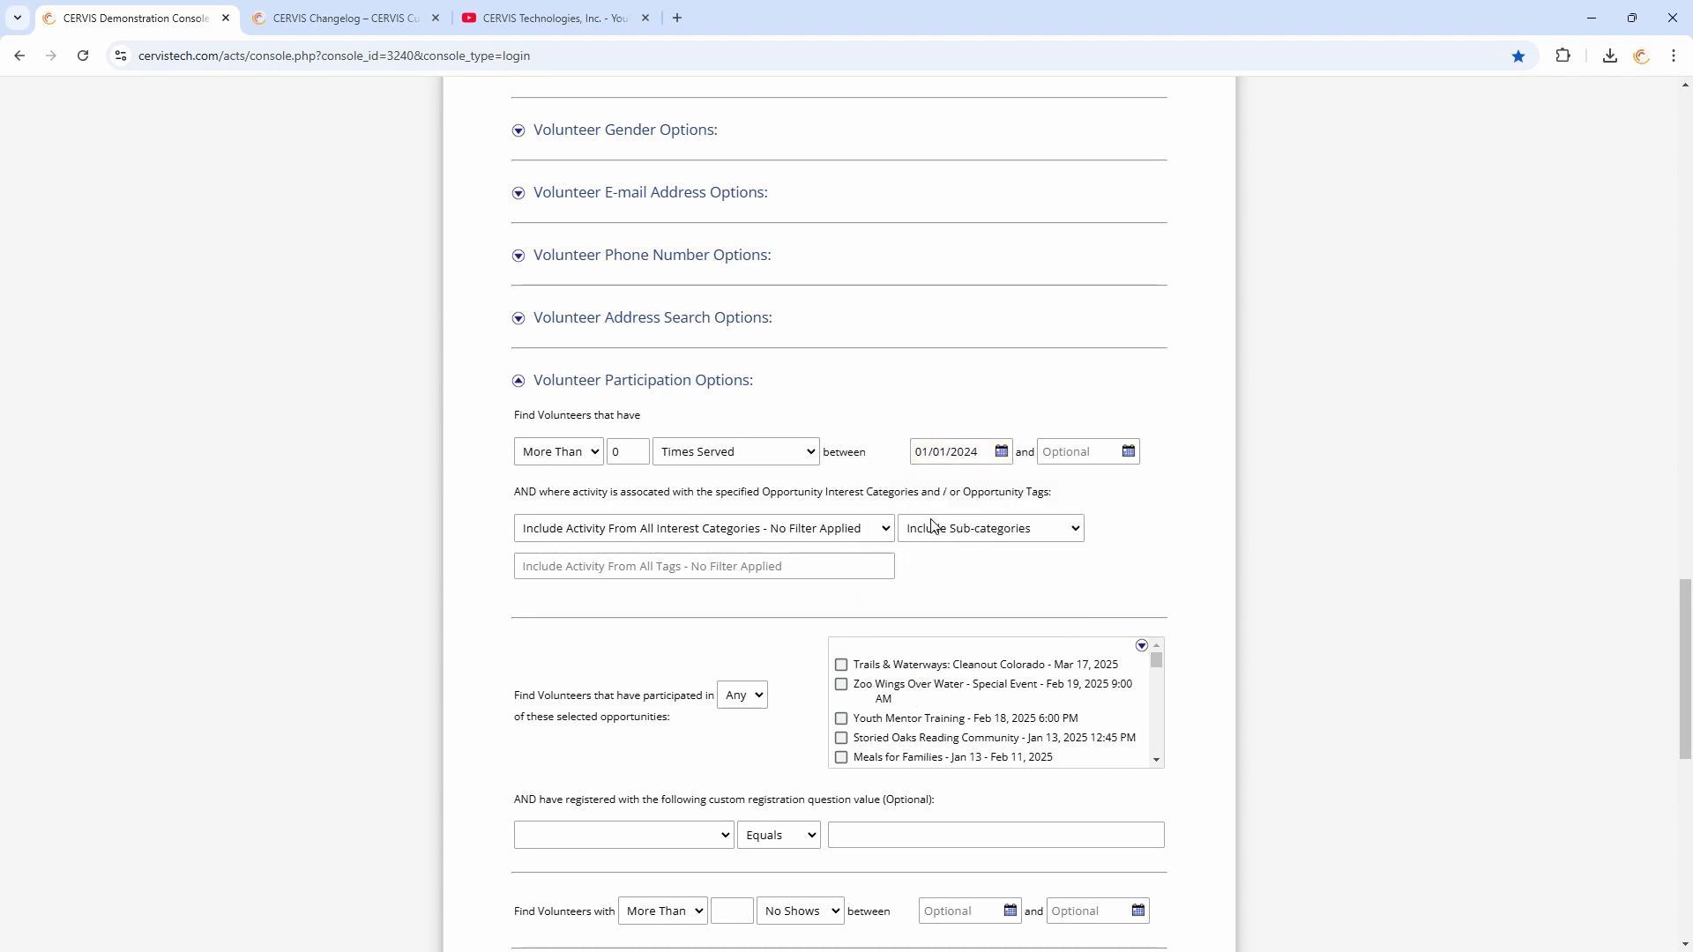
# Collapse Volunteer Participation Options and return to the Volunteer Dashboard without running the advanced search
pyautogui.click(1016, 603)
pyautogui.click(739, 384)
pyautogui.click(711, 787)
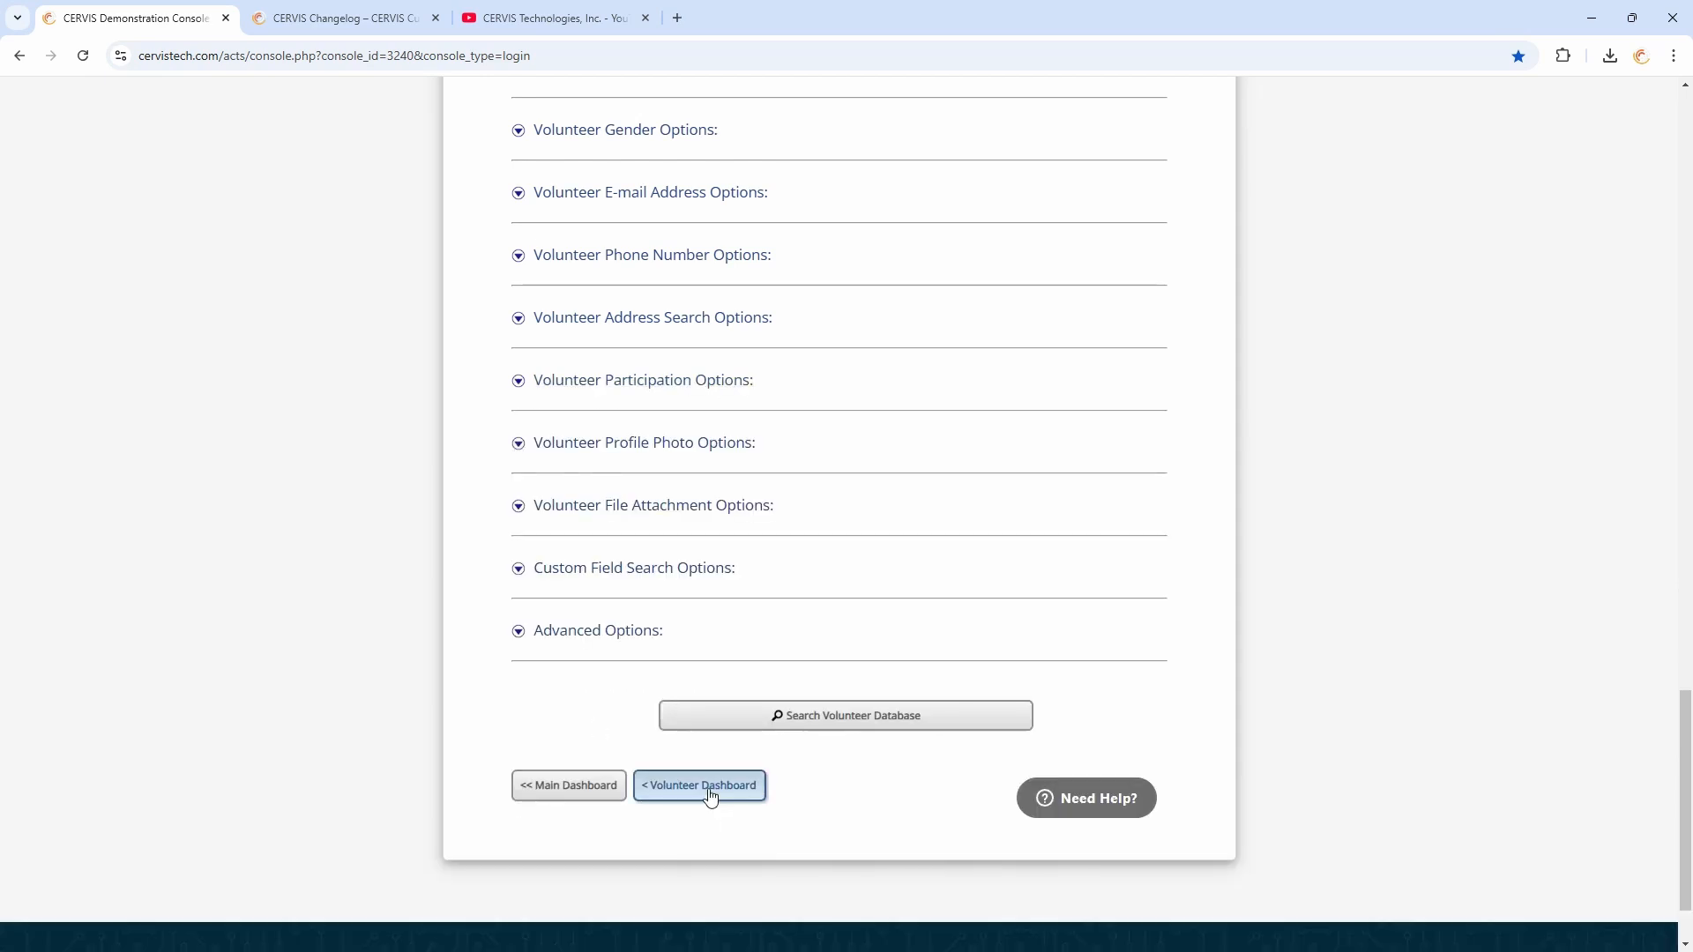
# Deselect all volunteers in the Volunteer Search Result Listing
pyautogui.scroll(-2, 808, 483)
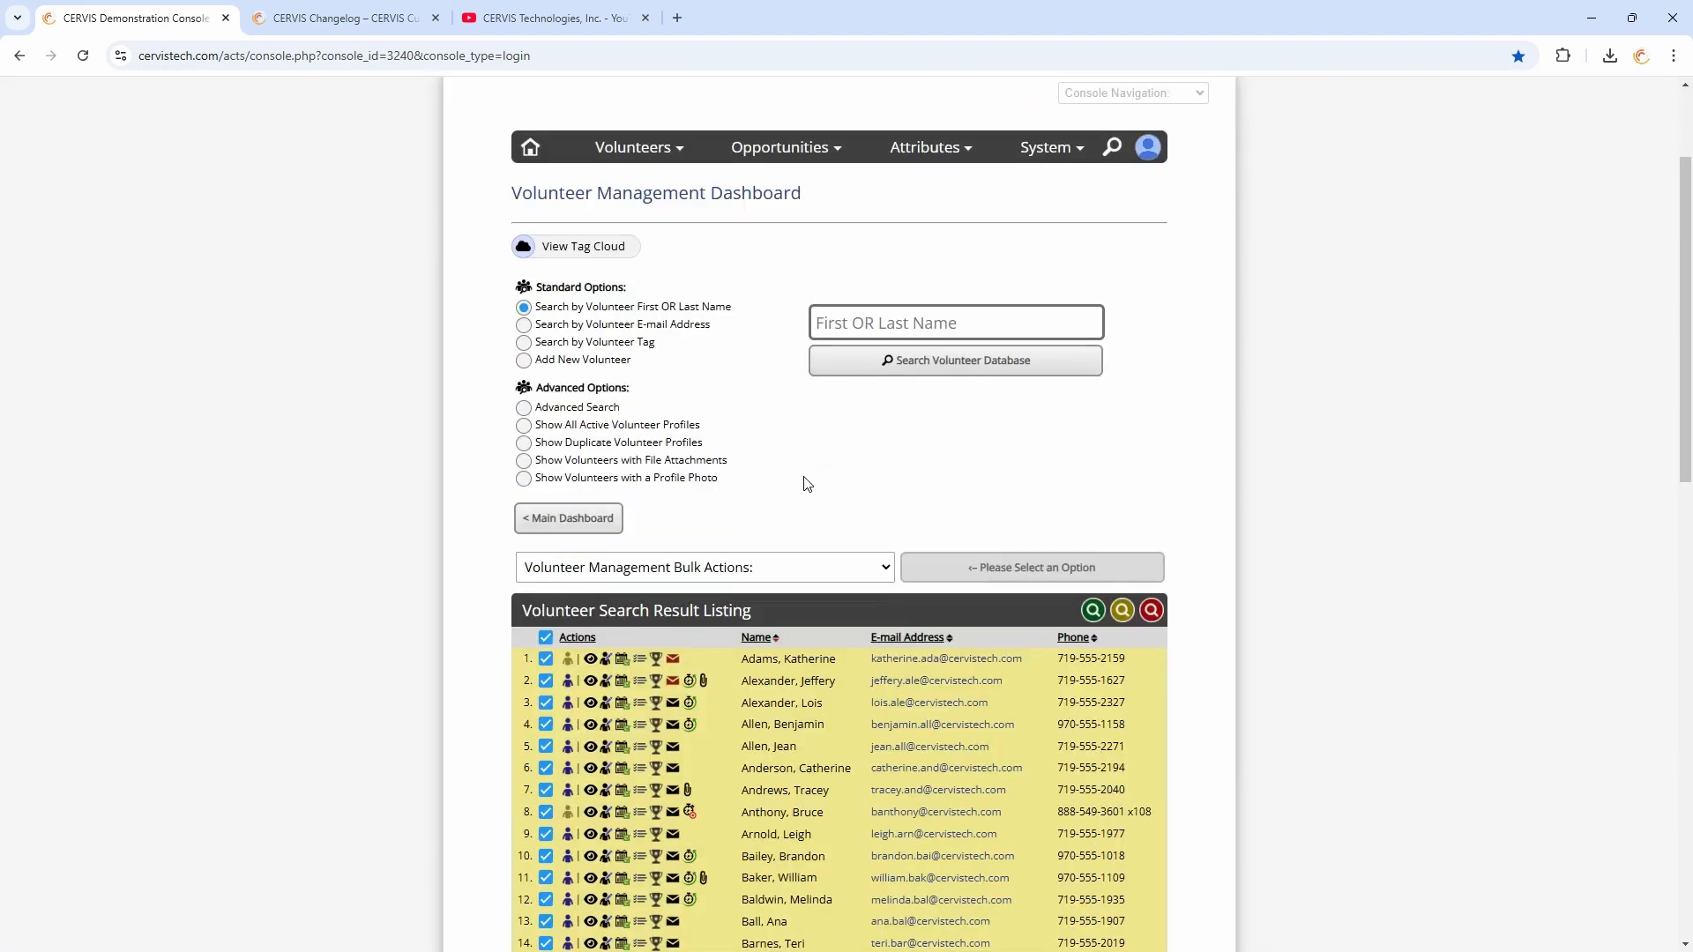
pyautogui.scroll(-2, 808, 483)
pyautogui.click(545, 452)
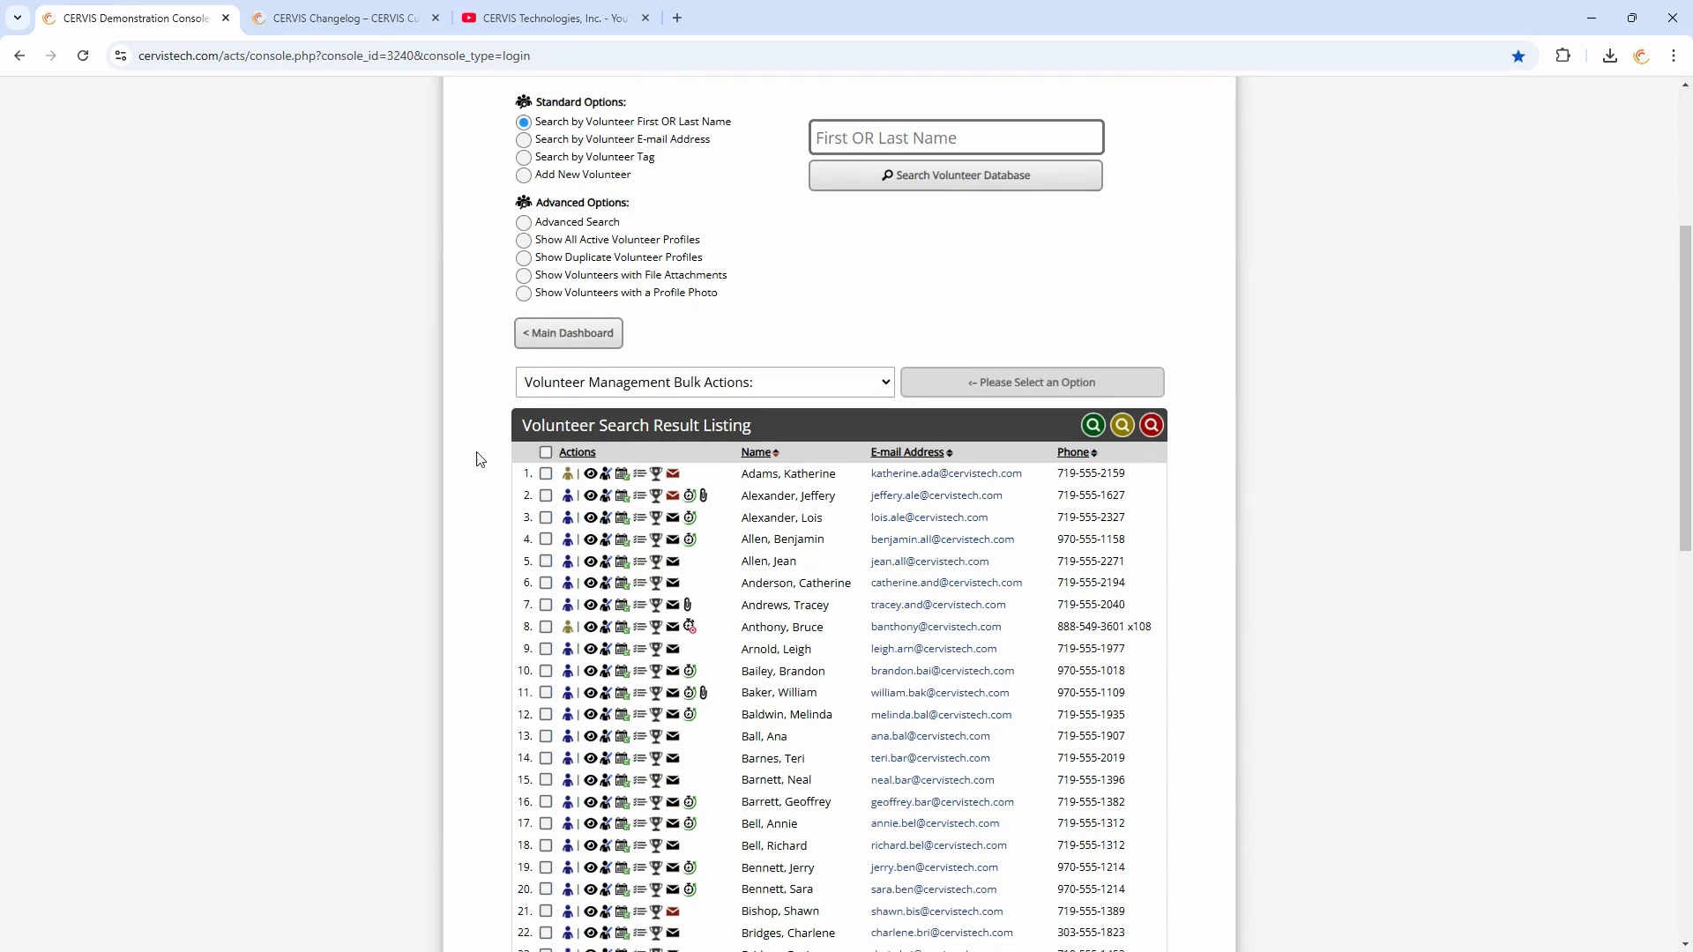
# Open the tenth listed volunteer's profile management page and try to delete that volunteer from CERVIS, acknowledging the result
pyautogui.scroll(-3, 476, 459)
pyautogui.moveTo(573, 427)
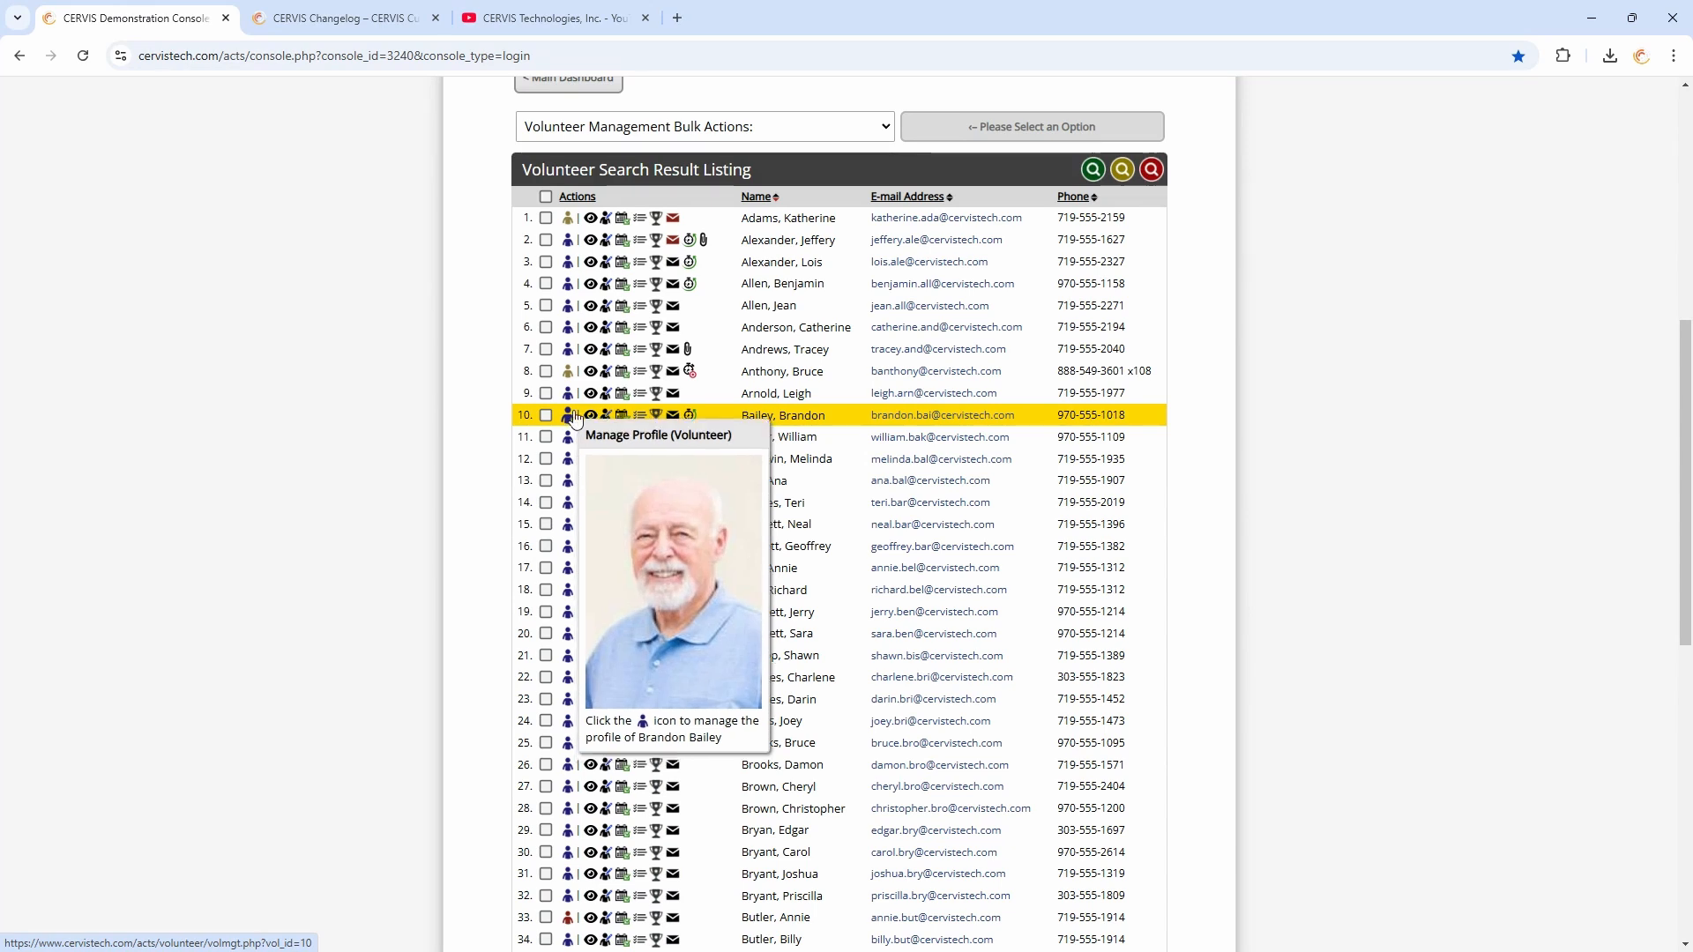
pyautogui.click(569, 418)
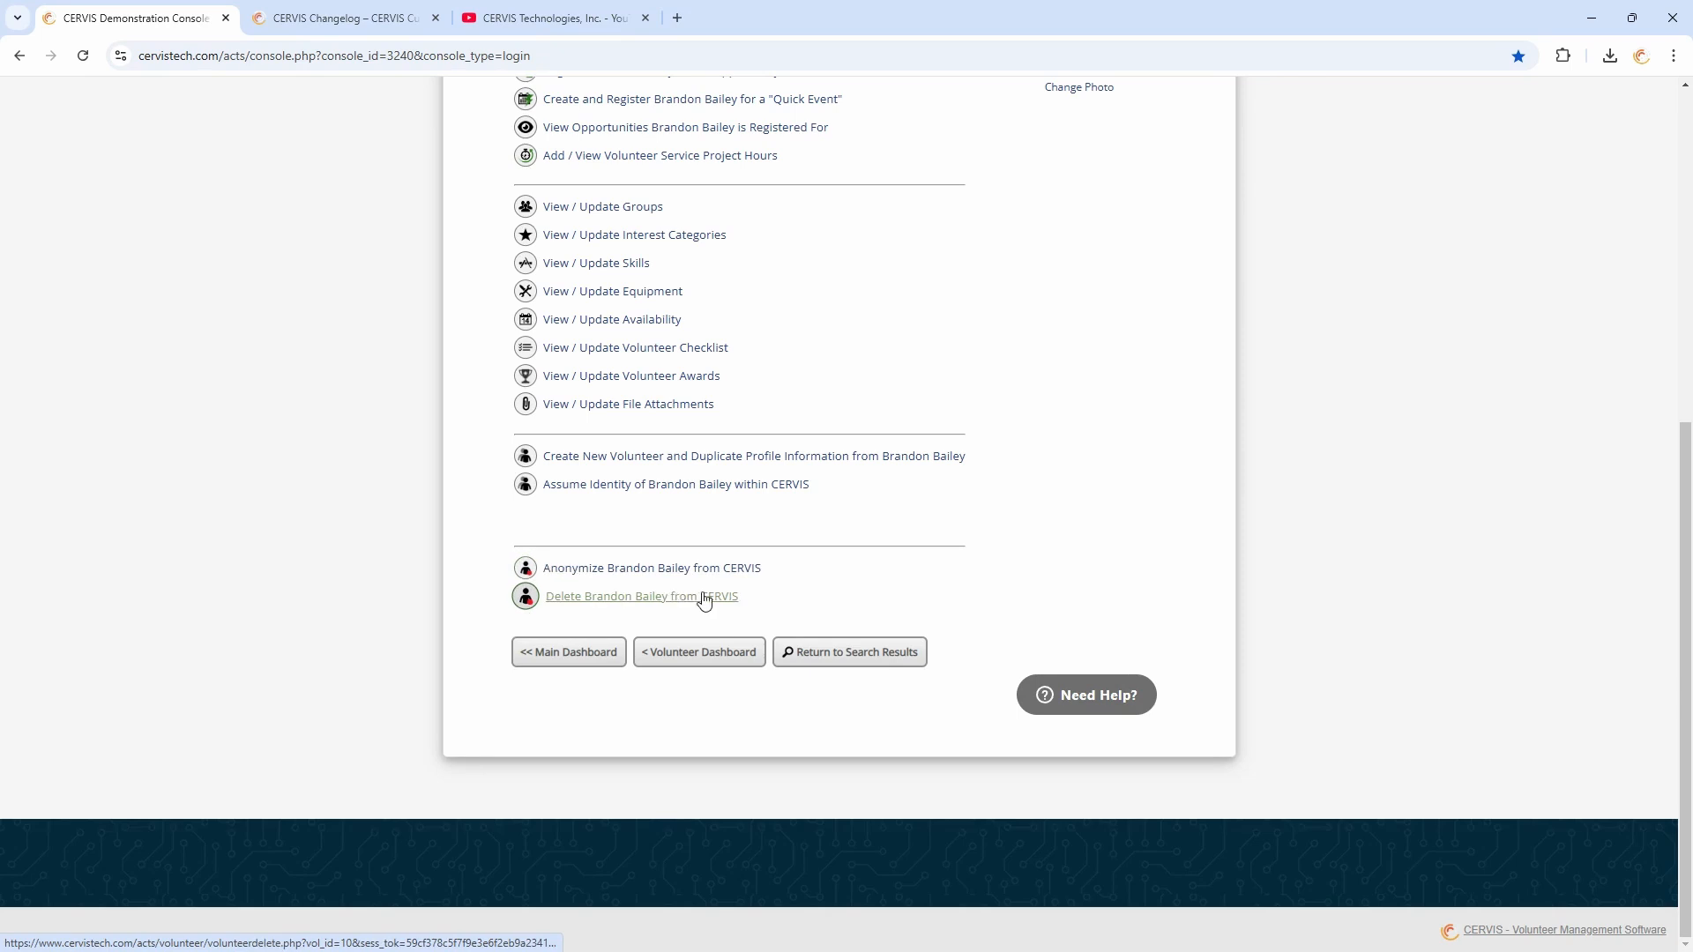
pyautogui.click(589, 598)
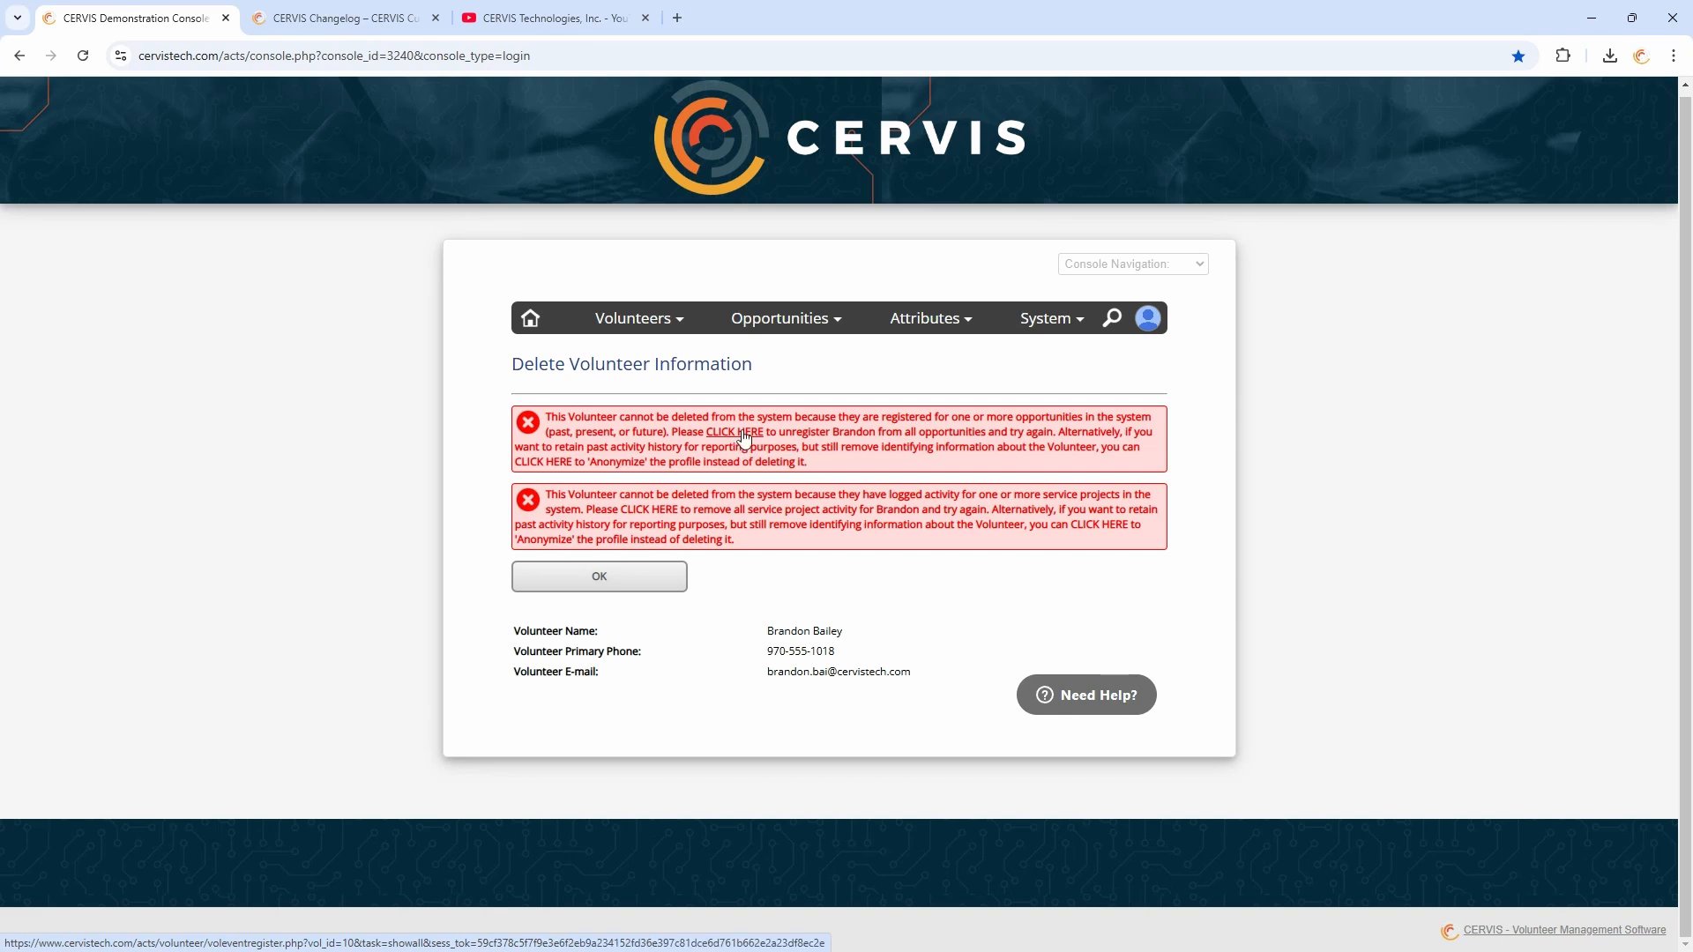
pyautogui.click(618, 589)
# Open the Anonymize option for this volunteer, review the warning and confirmation field, then cancel without anonymizing
pyautogui.scroll(-6, 925, 518)
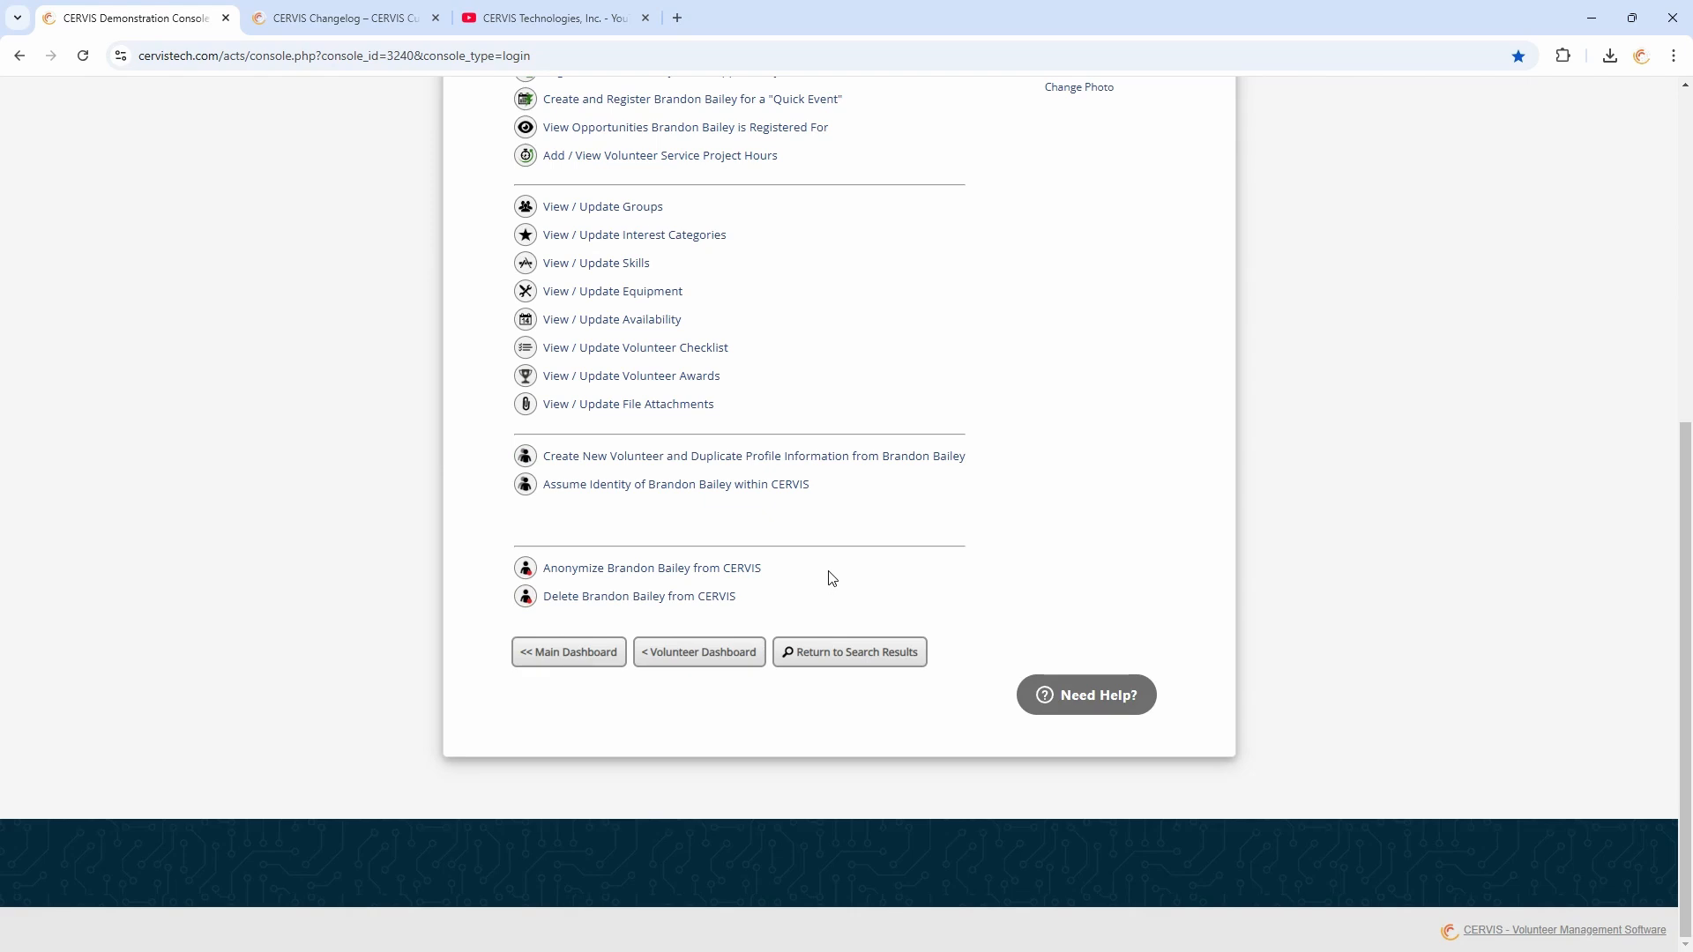
pyautogui.click(627, 569)
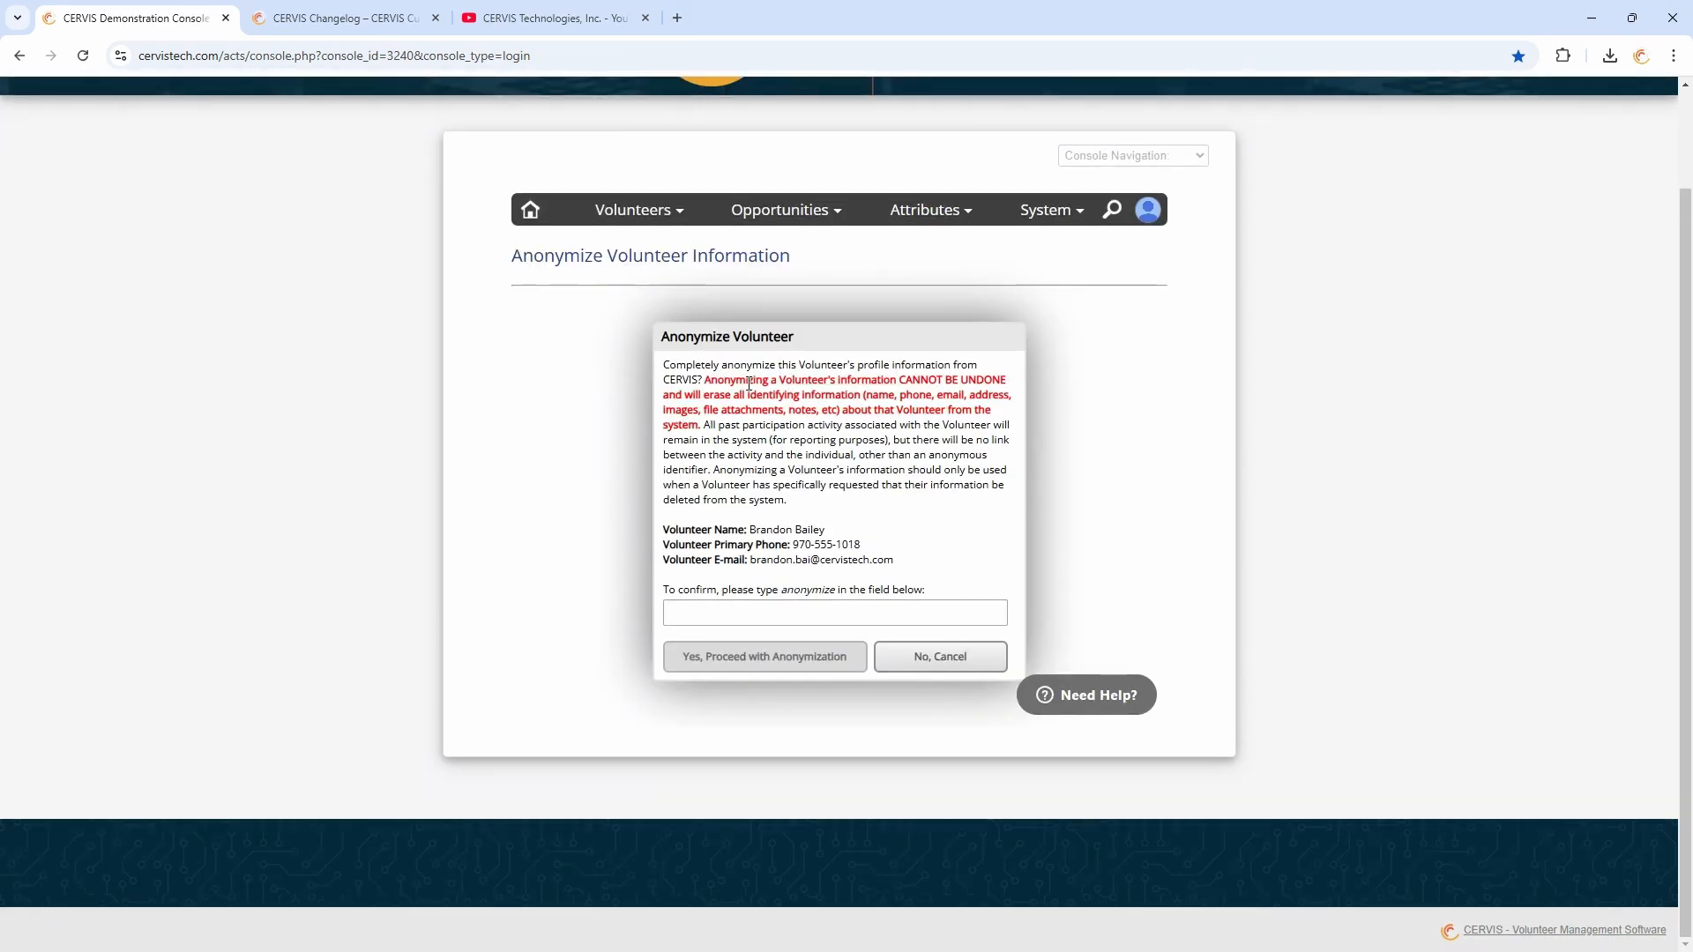
pyautogui.moveTo(746, 382); pyautogui.dragTo(918, 418)
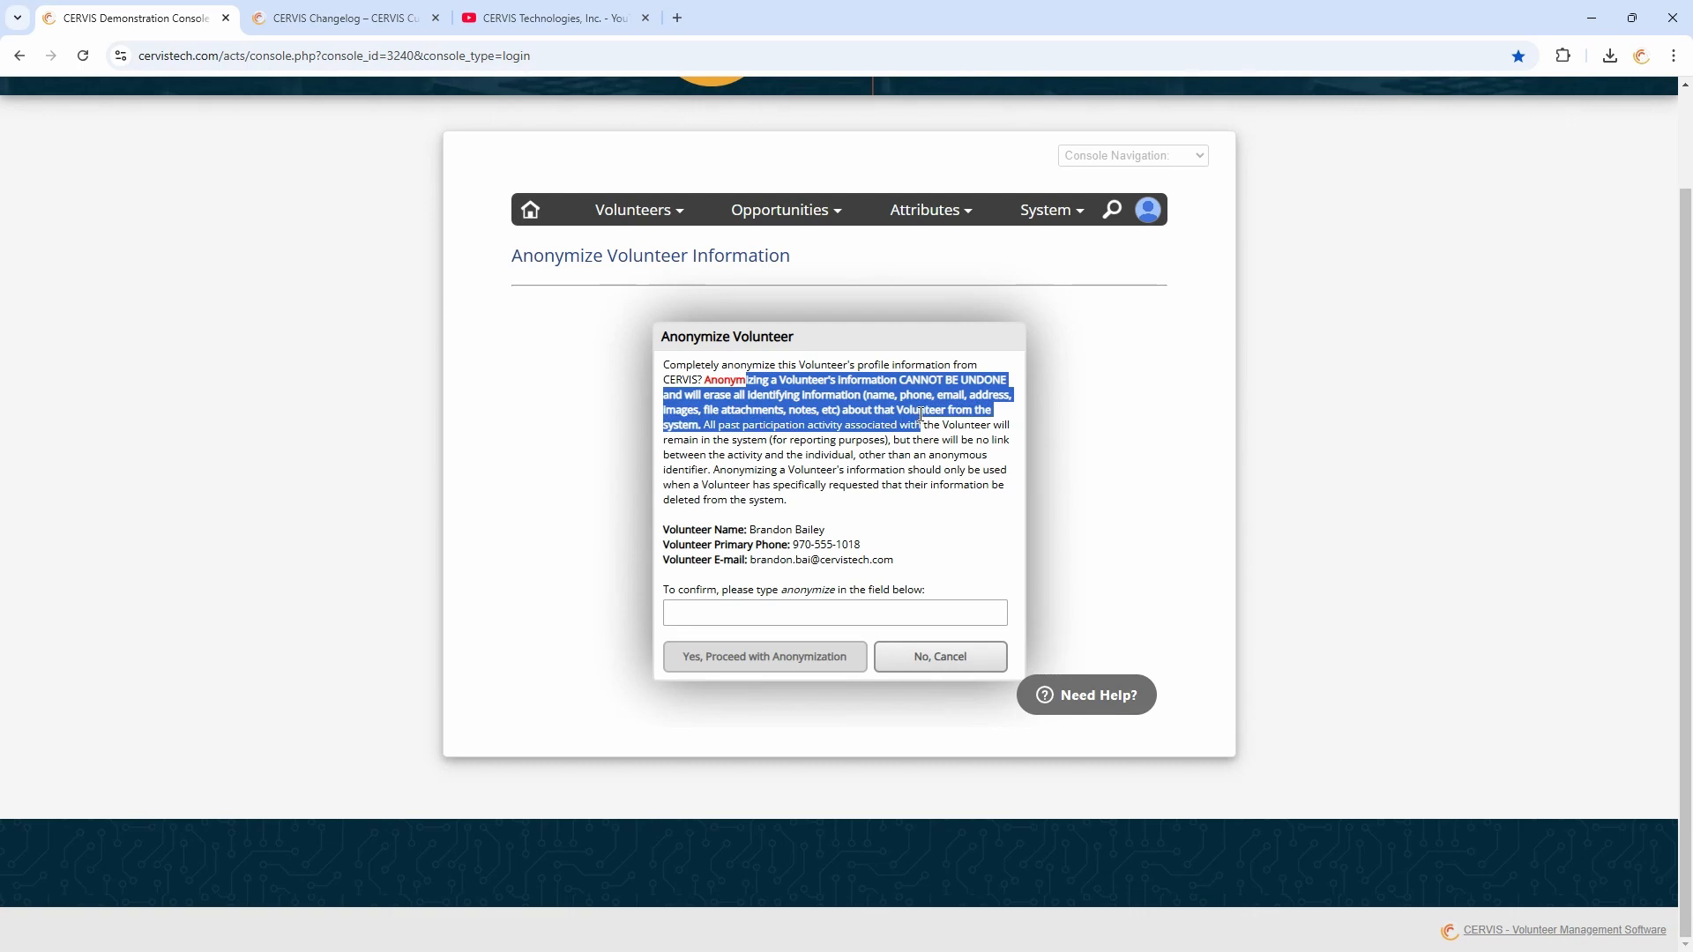
pyautogui.click(918, 418)
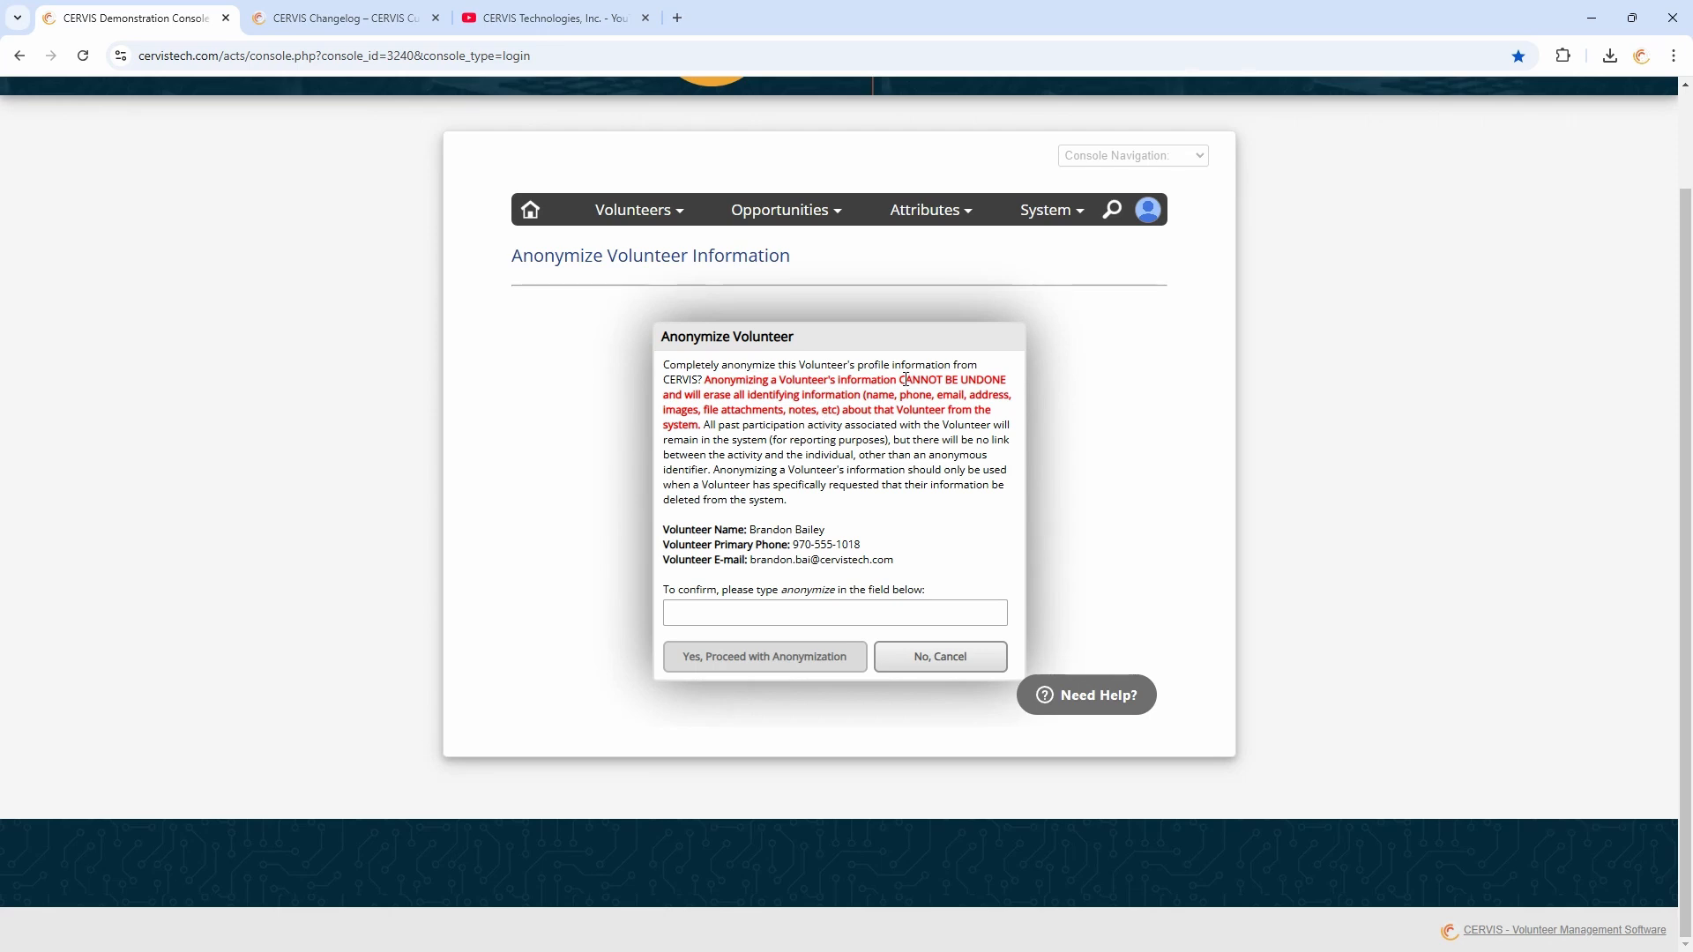
pyautogui.moveTo(826, 379); pyautogui.dragTo(879, 439)
pyautogui.moveTo(705, 424); pyautogui.dragTo(704, 395)
pyautogui.click(752, 394)
pyautogui.click(764, 613)
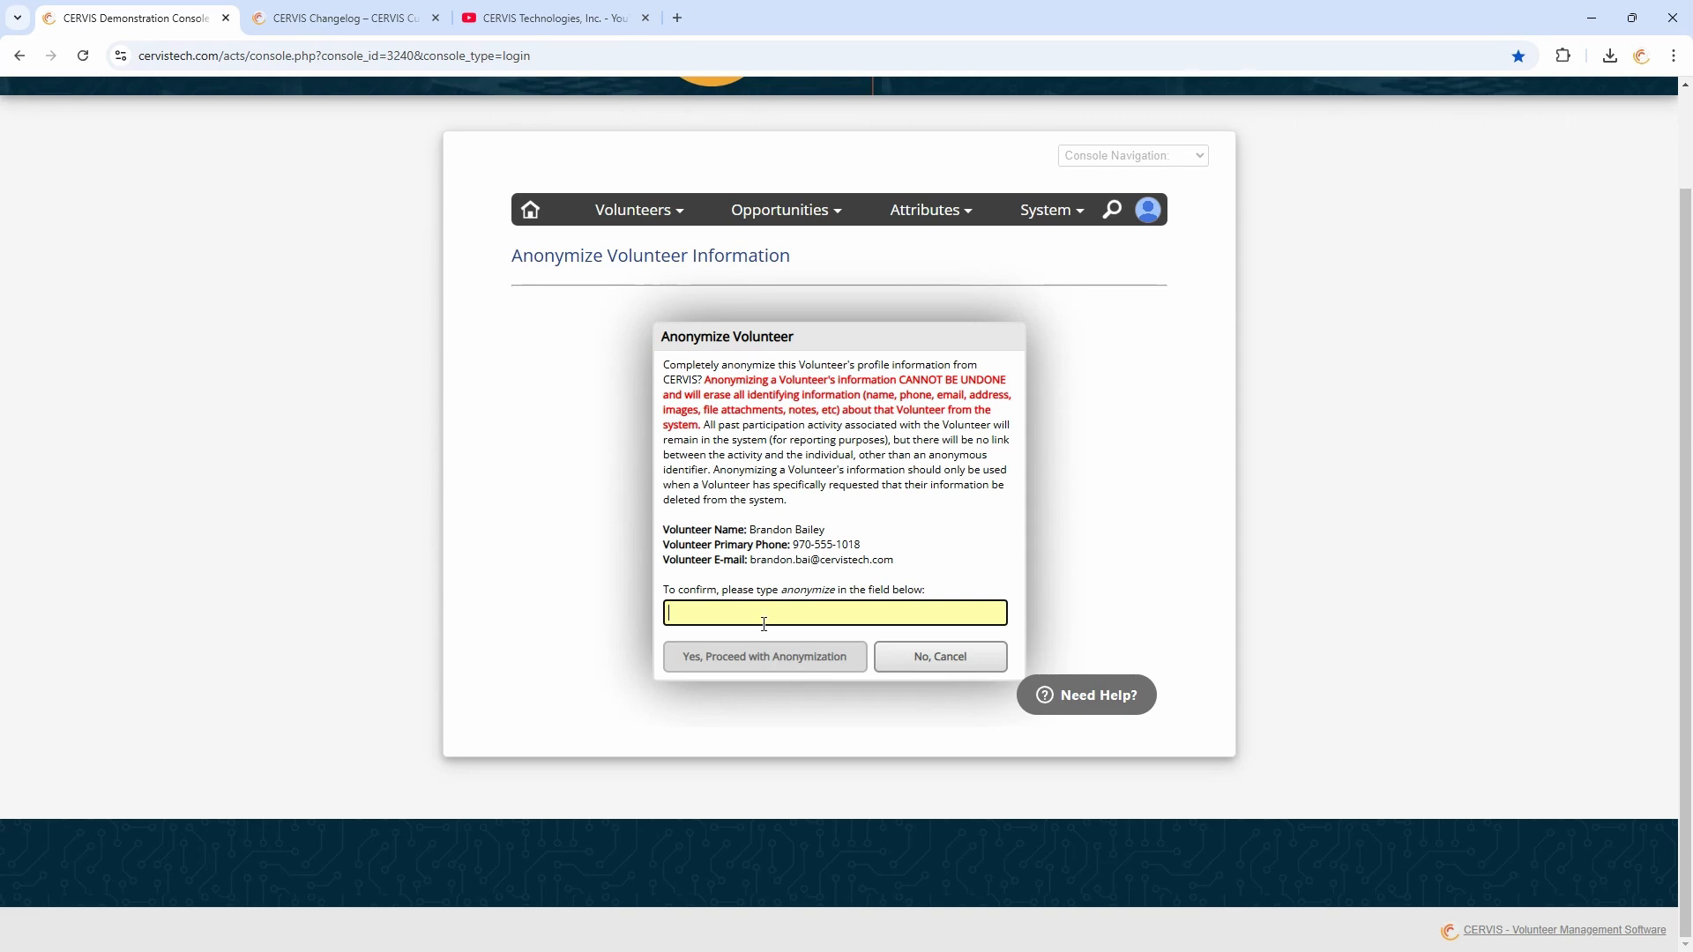
pyautogui.doubleClick(817, 588)
pyautogui.click(803, 611)
pyautogui.click(967, 670)
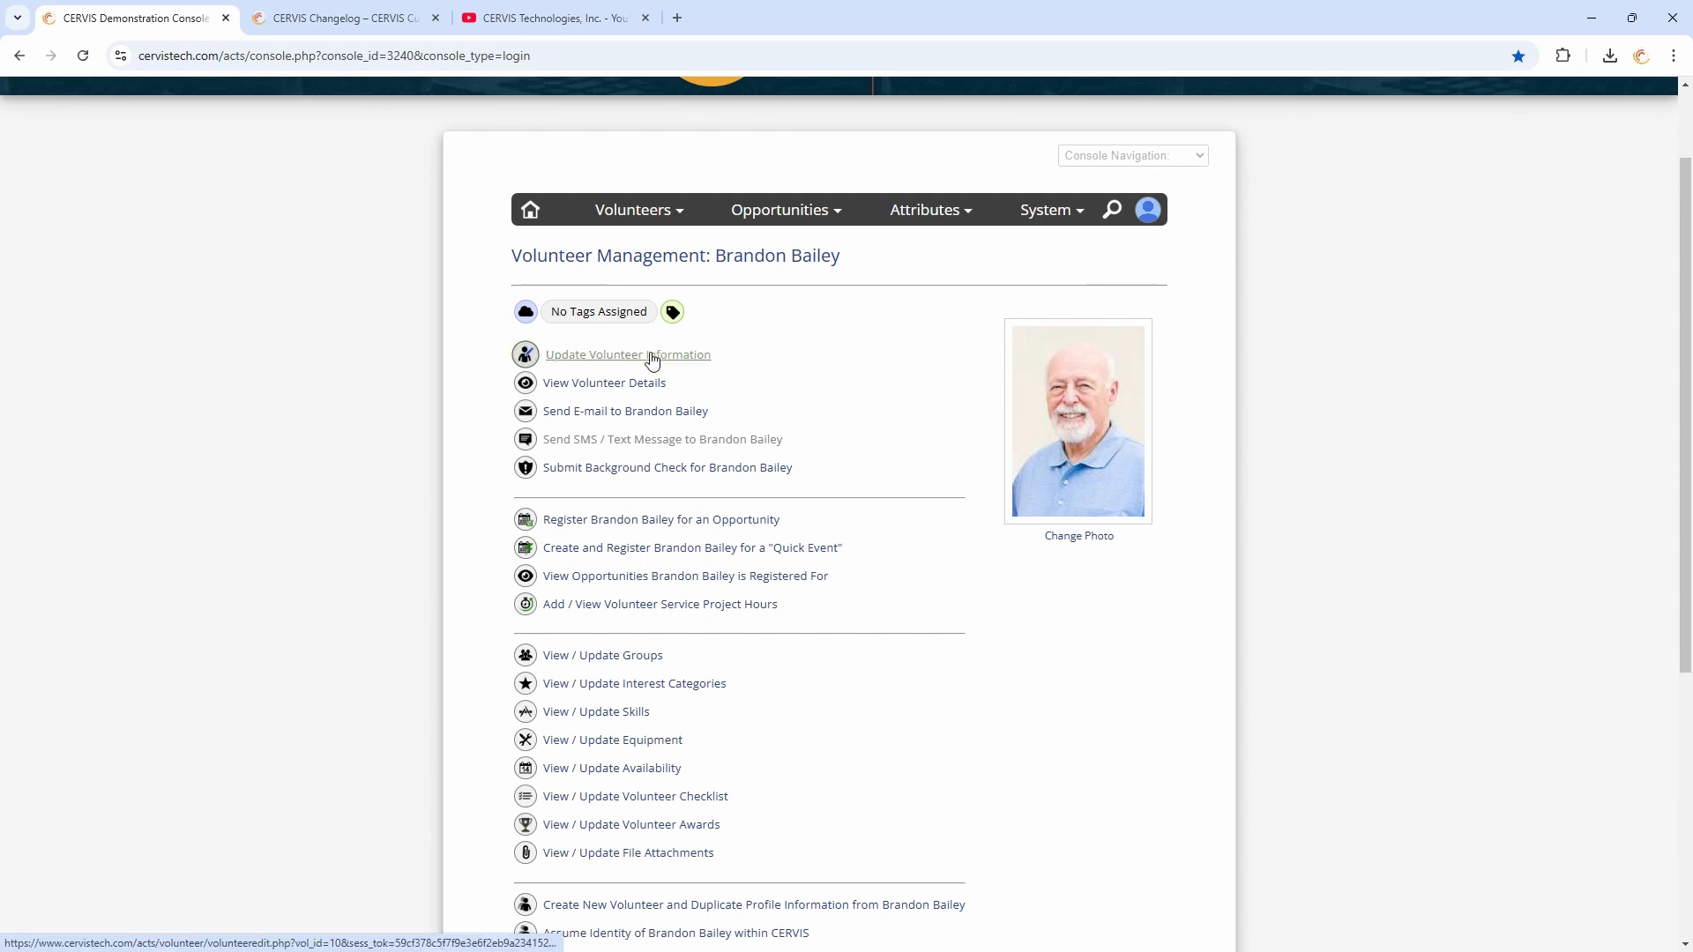
# View the volunteer's full profile details and go back to the Volunteer Dashboard
pyautogui.click(643, 384)
pyautogui.scroll(-15, 960, 427)
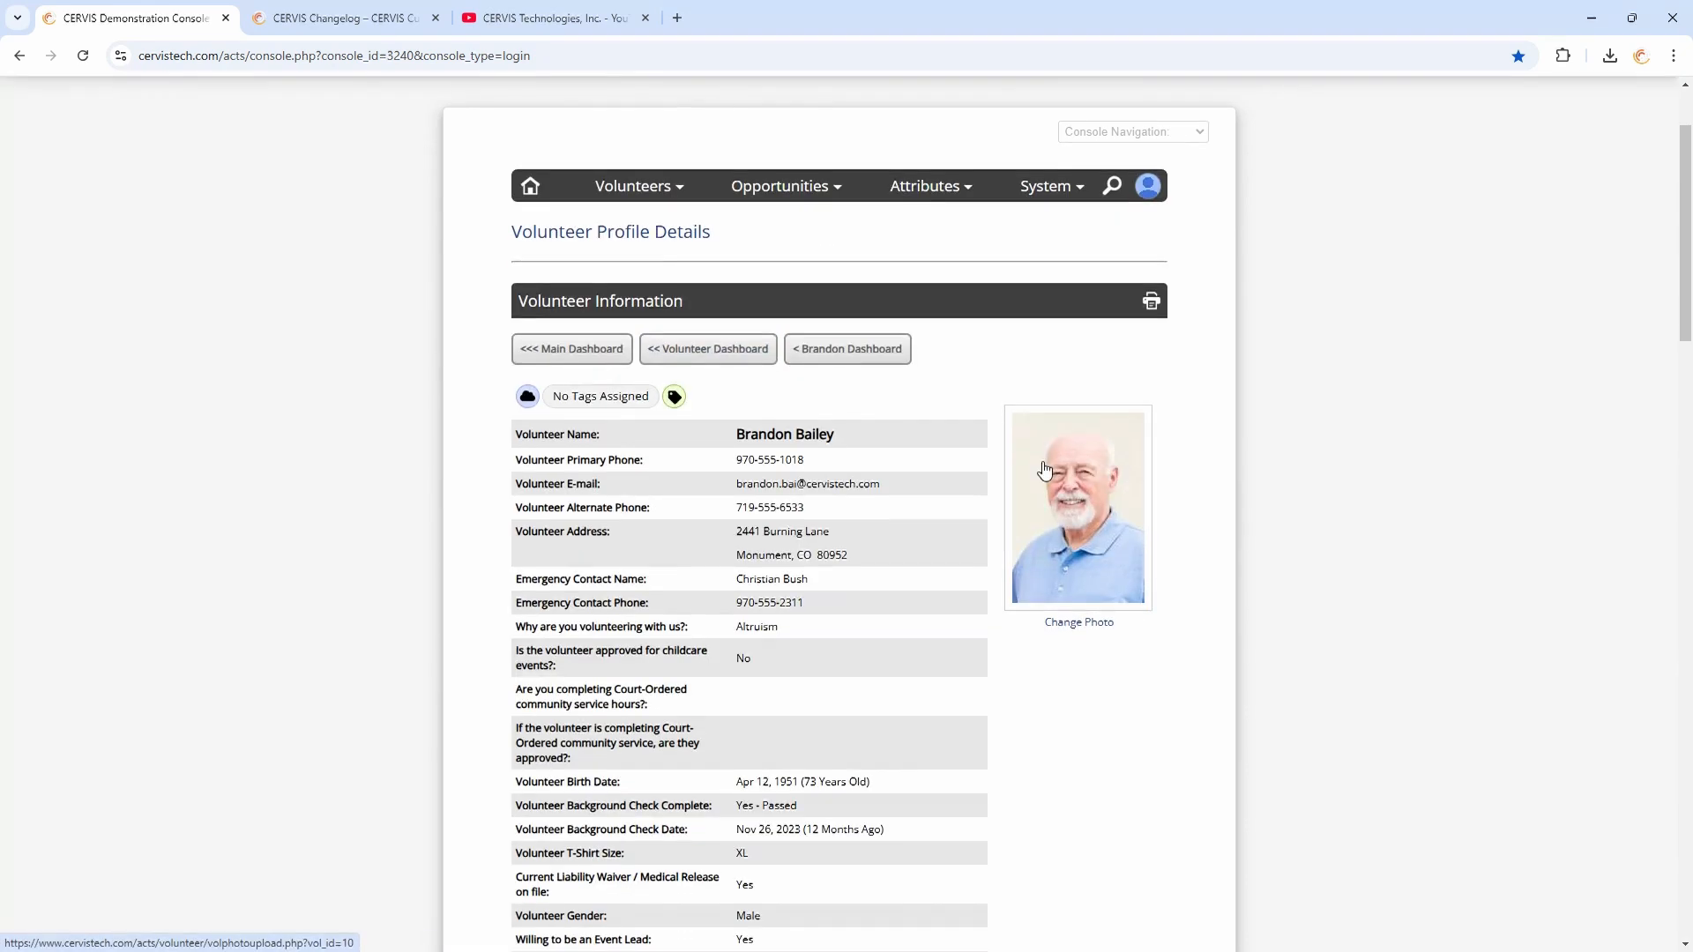
pyautogui.scroll(6, 979, 391)
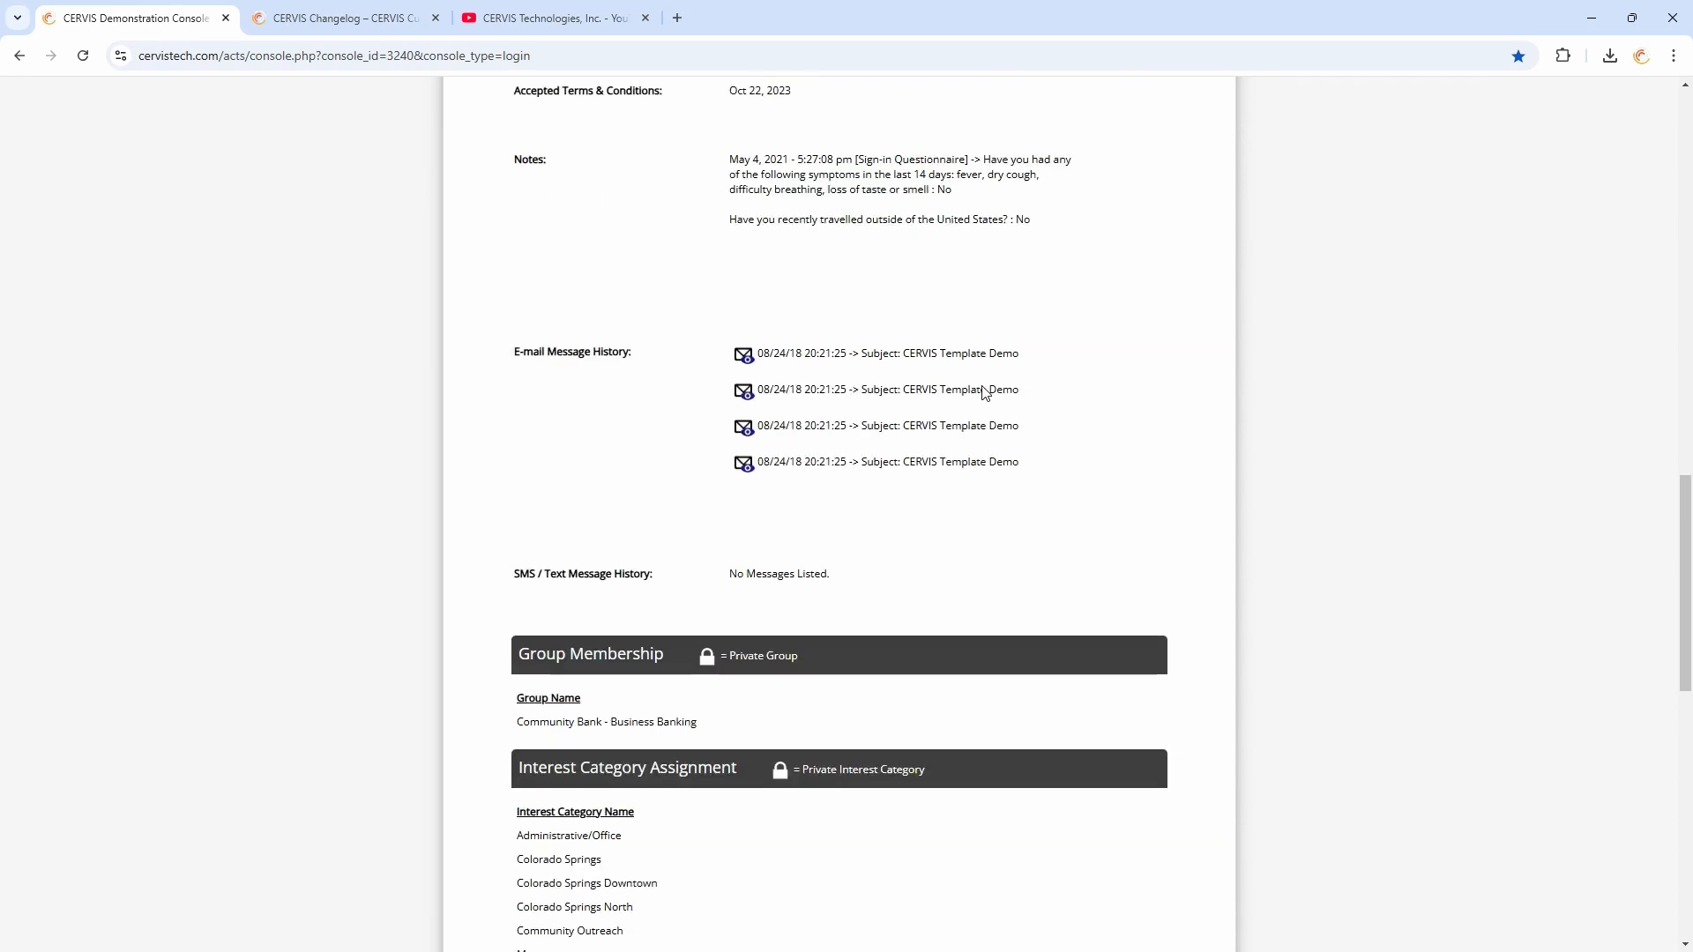
pyautogui.moveTo(617, 485); pyautogui.dragTo(871, 482)
pyautogui.click(817, 480)
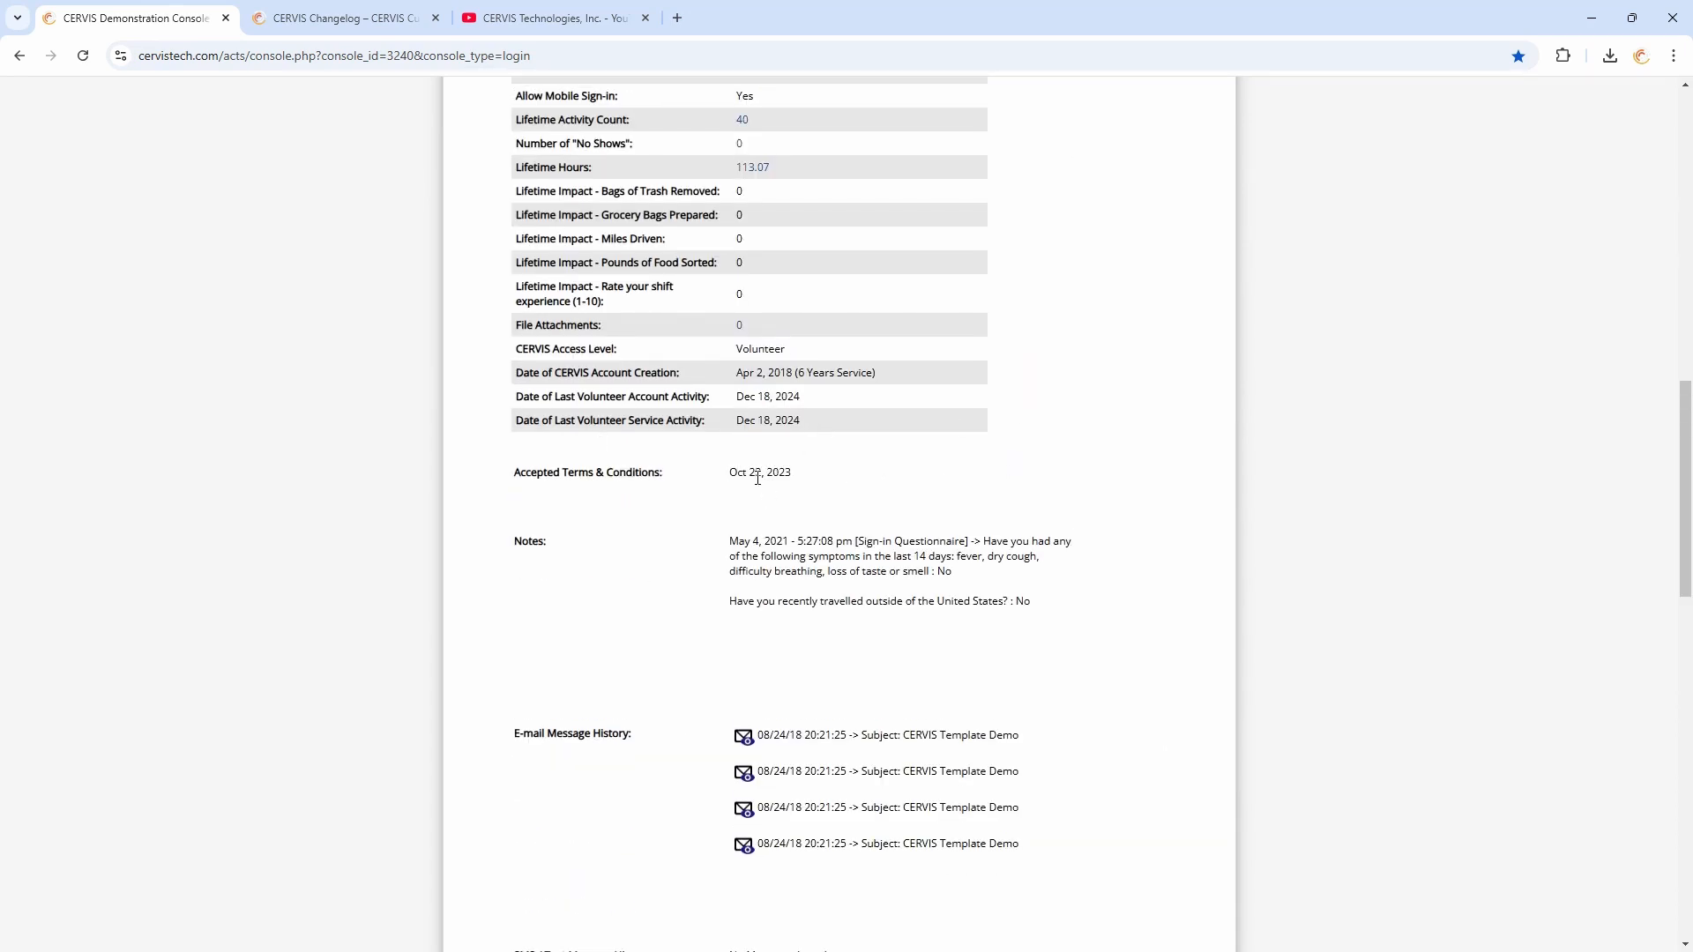
pyautogui.scroll(-13, 785, 469)
pyautogui.scroll(-3, 793, 473)
pyautogui.click(732, 665)
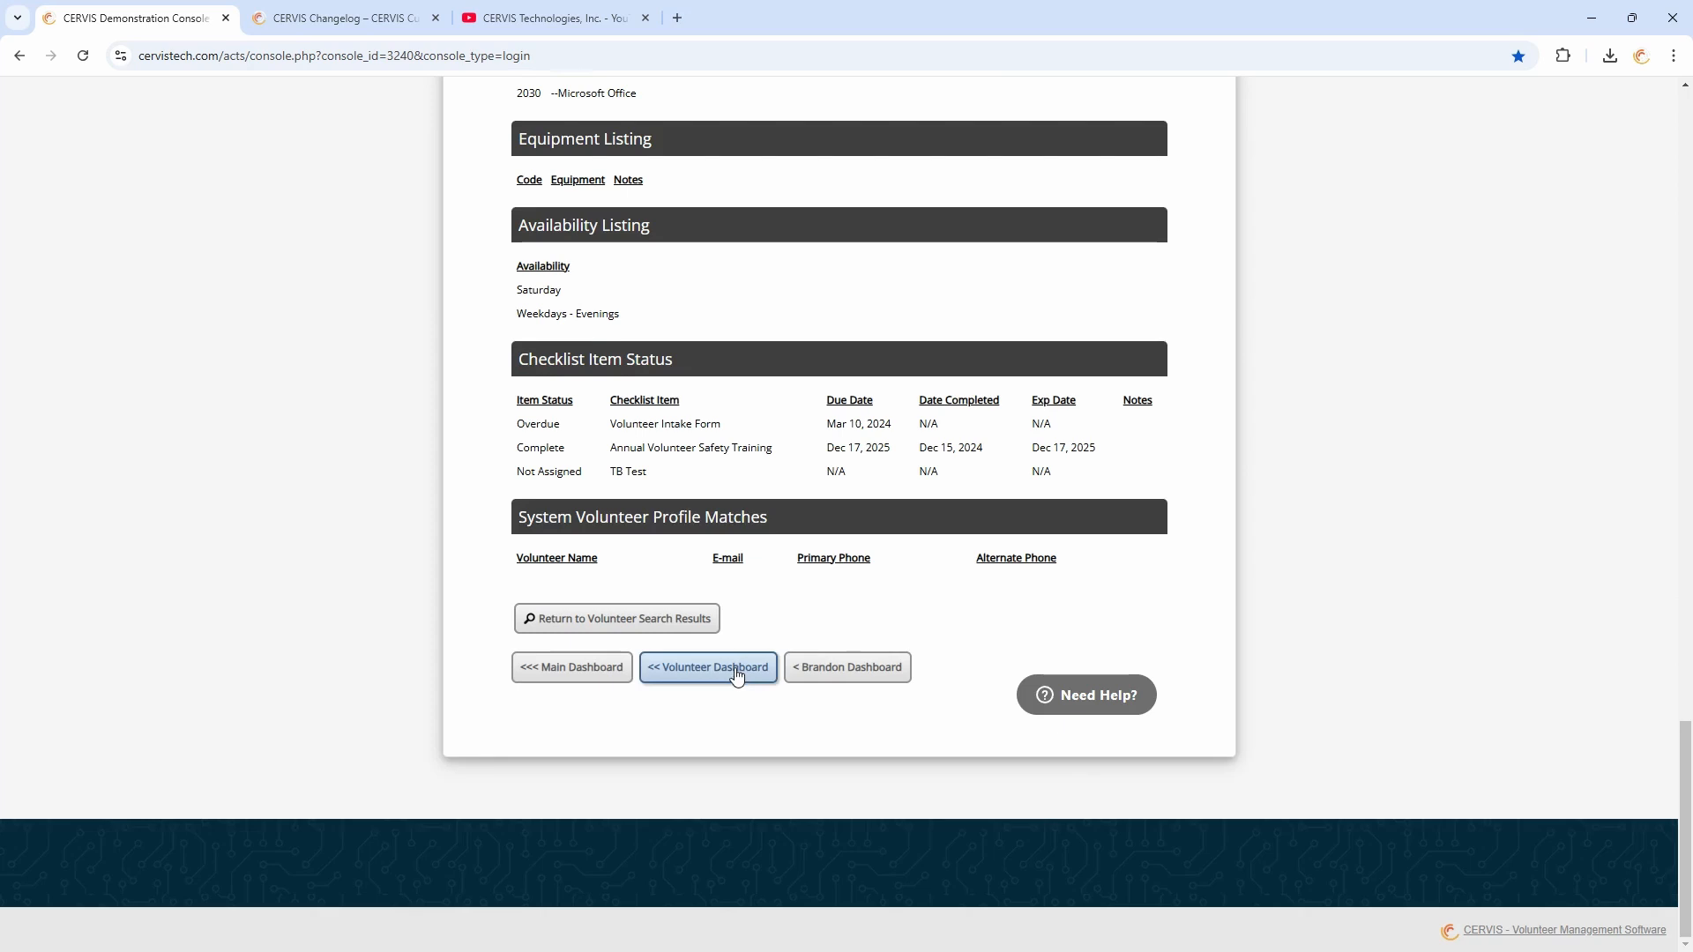
# Preview another volunteer's details in the quick-view popup and close it
pyautogui.scroll(-5, 749, 587)
pyautogui.scroll(-2, 750, 587)
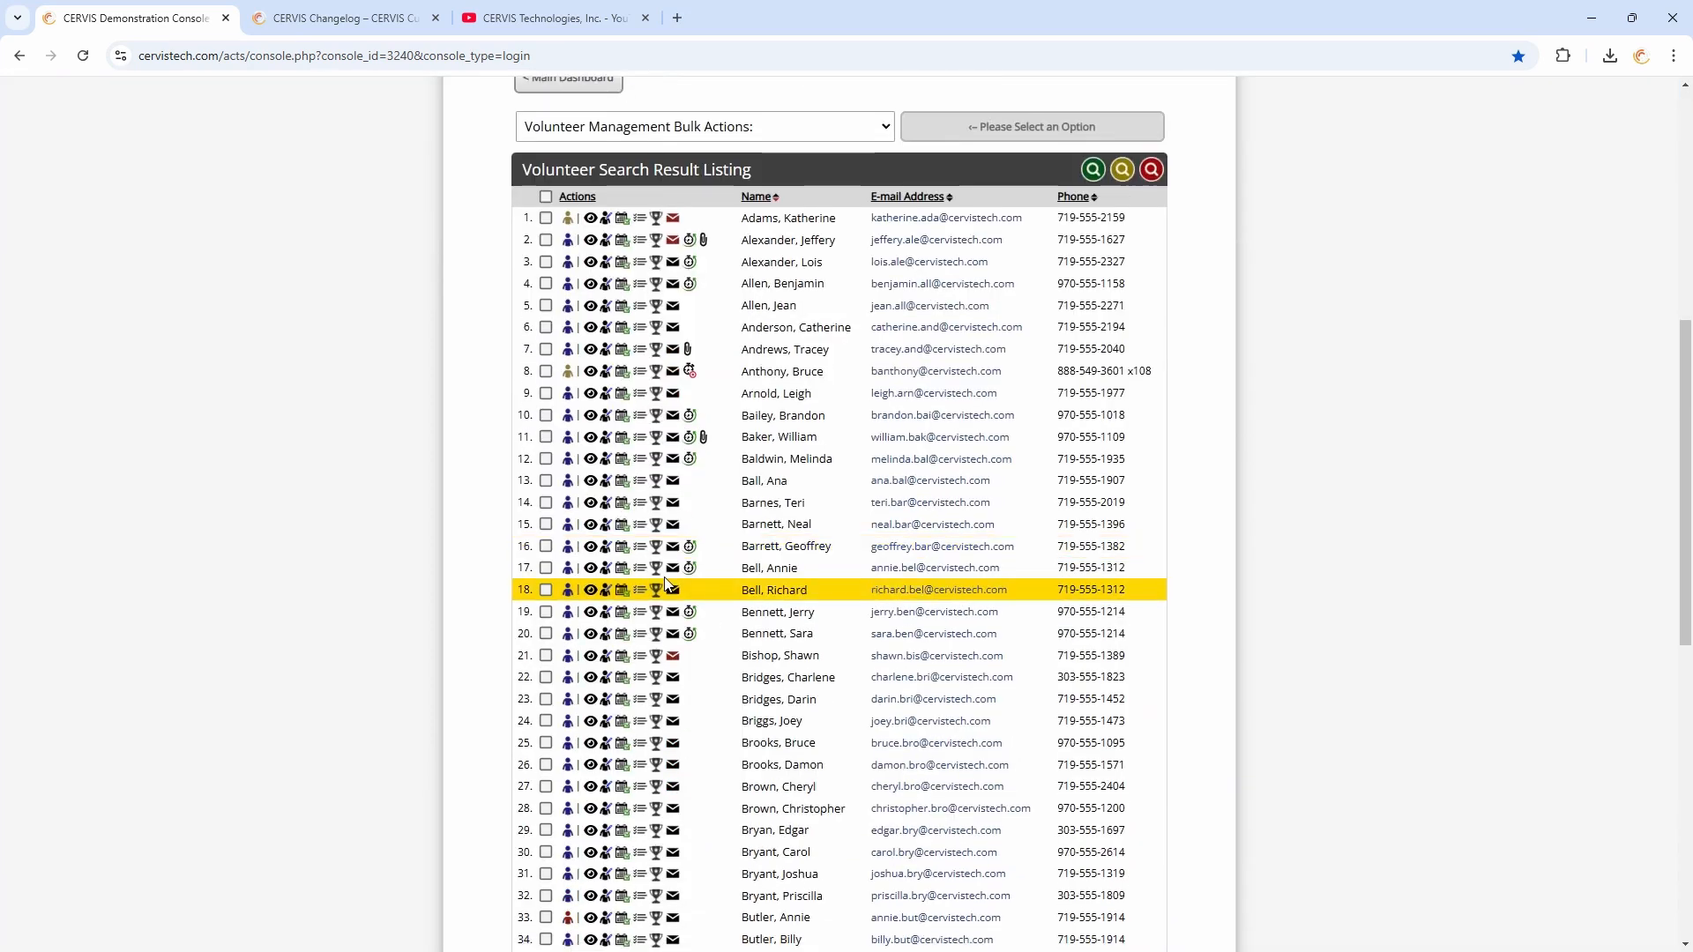
pyautogui.click(592, 570)
pyautogui.scroll(-10, 858, 551)
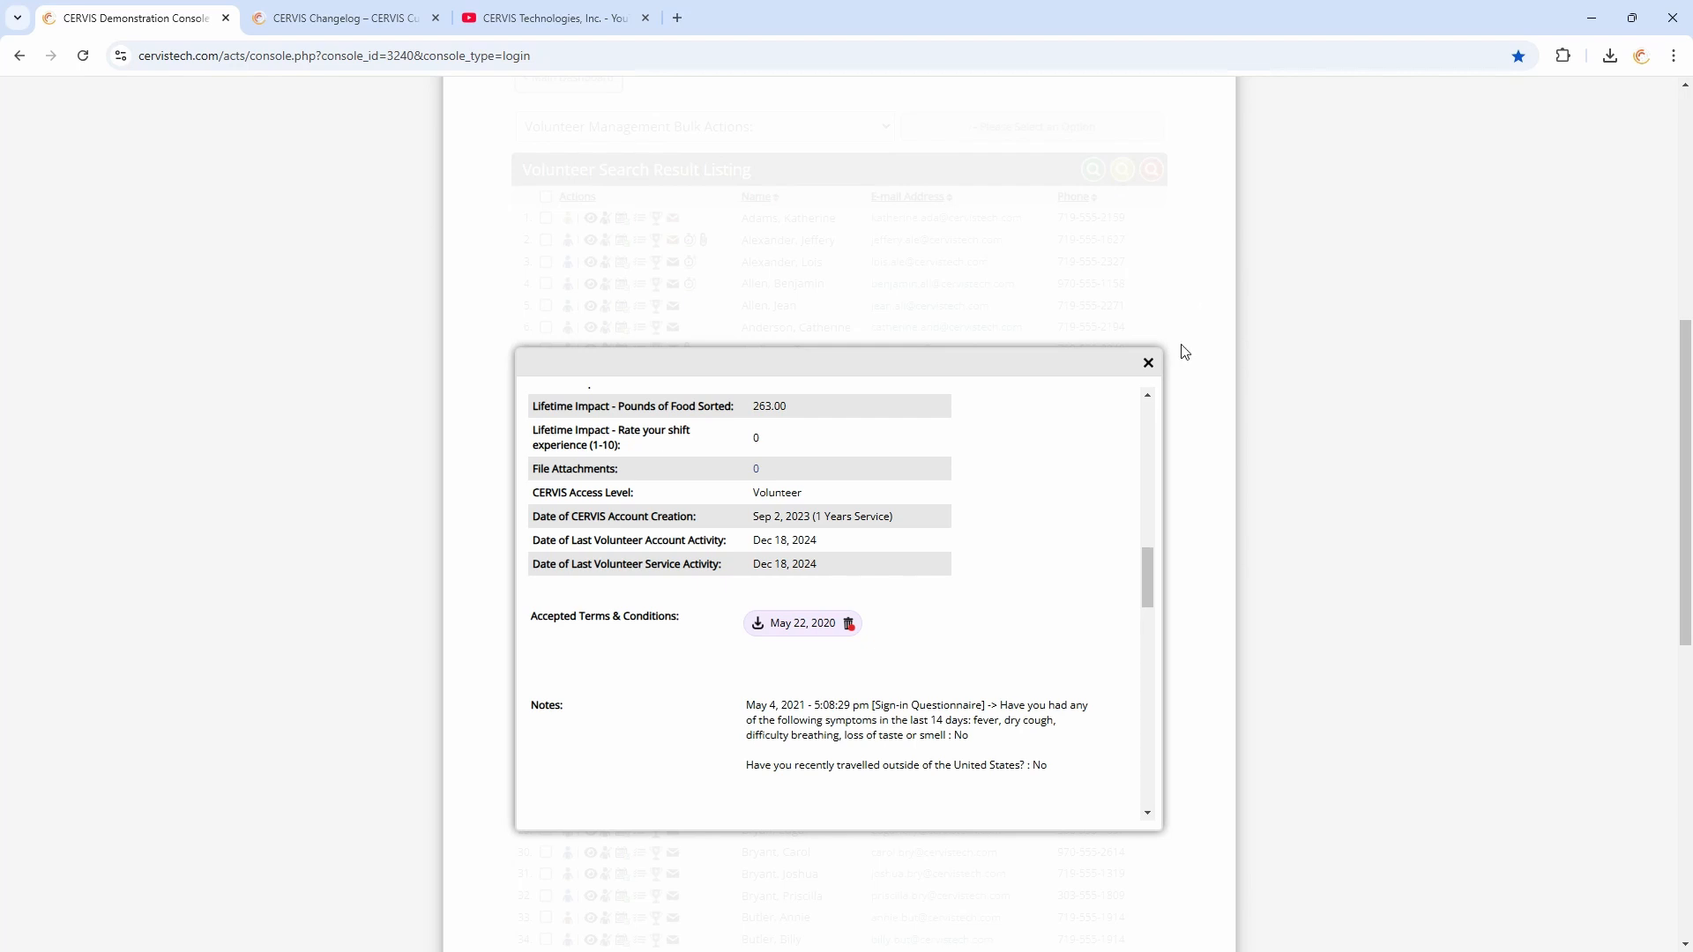
pyautogui.click(1148, 362)
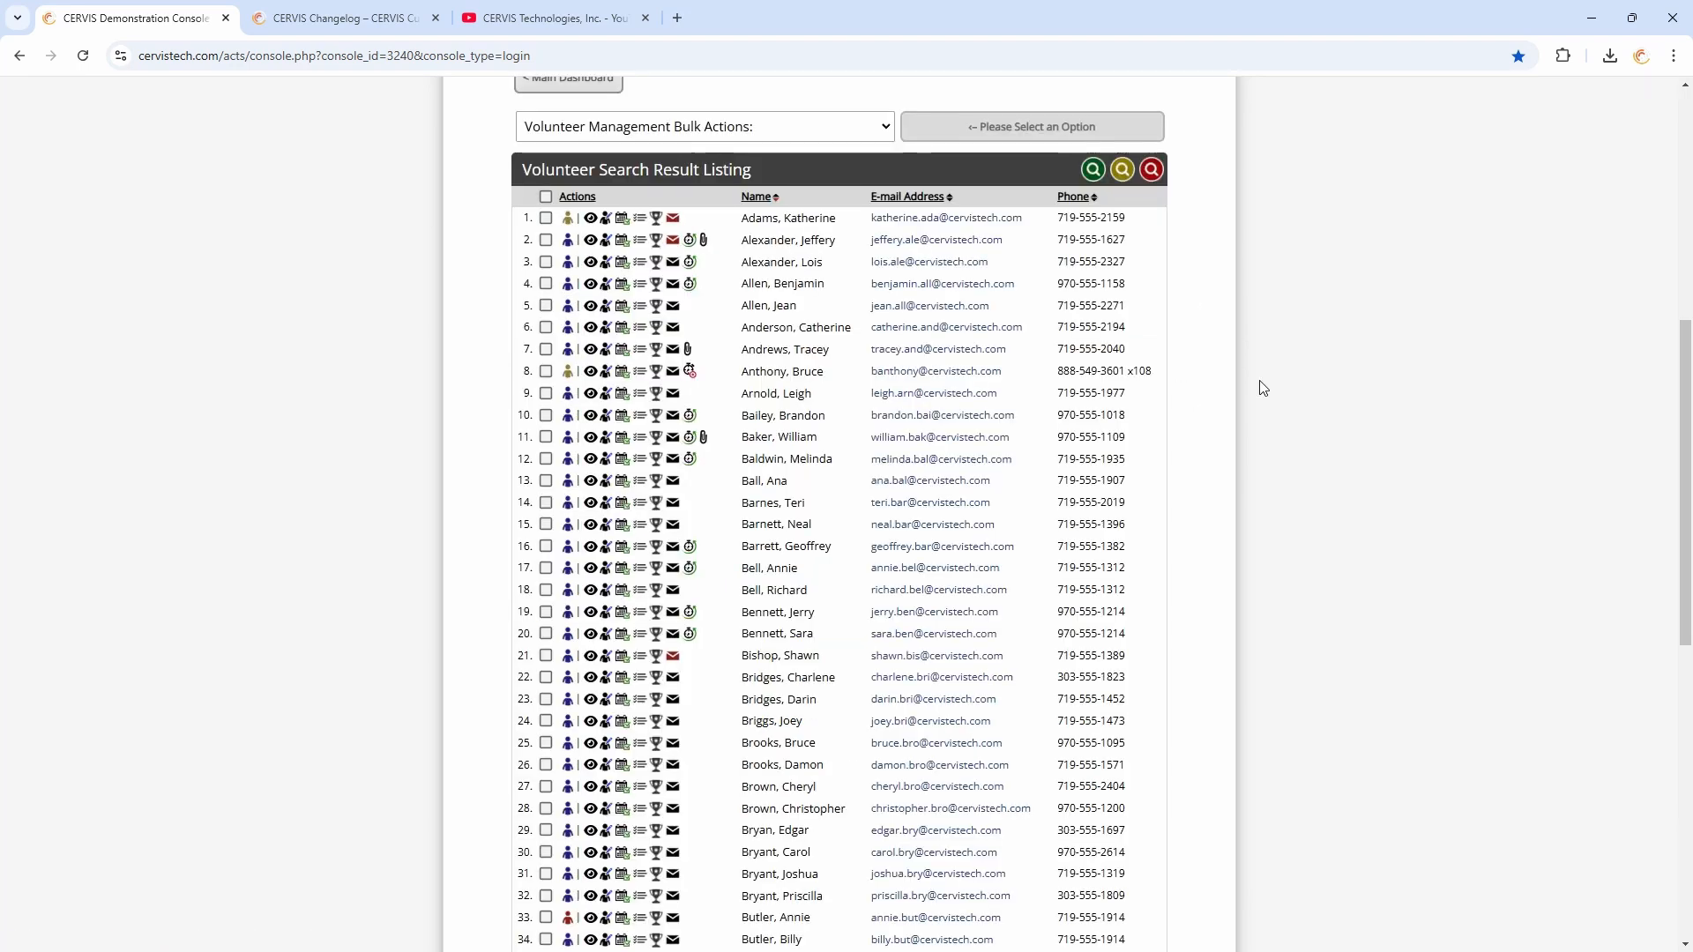
# Return to the Main Dashboard and open Group Management under Attribute Management
pyautogui.scroll(3, 1233, 400)
pyautogui.scroll(2, 1238, 389)
pyautogui.click(568, 518)
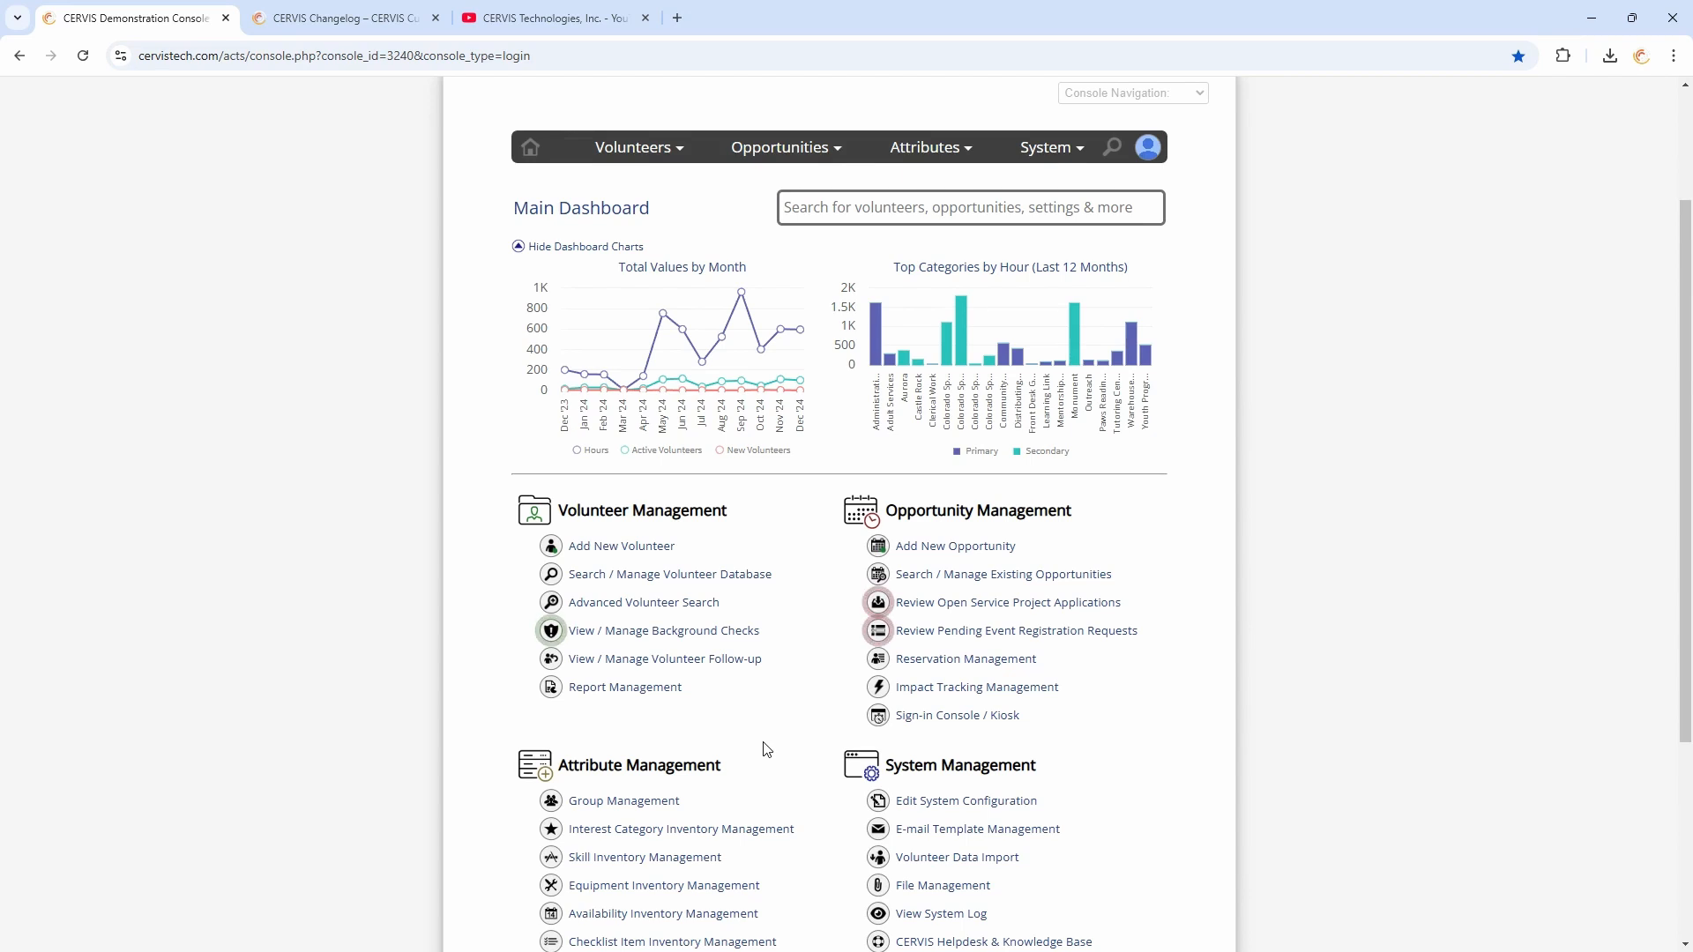
pyautogui.scroll(-2, 785, 745)
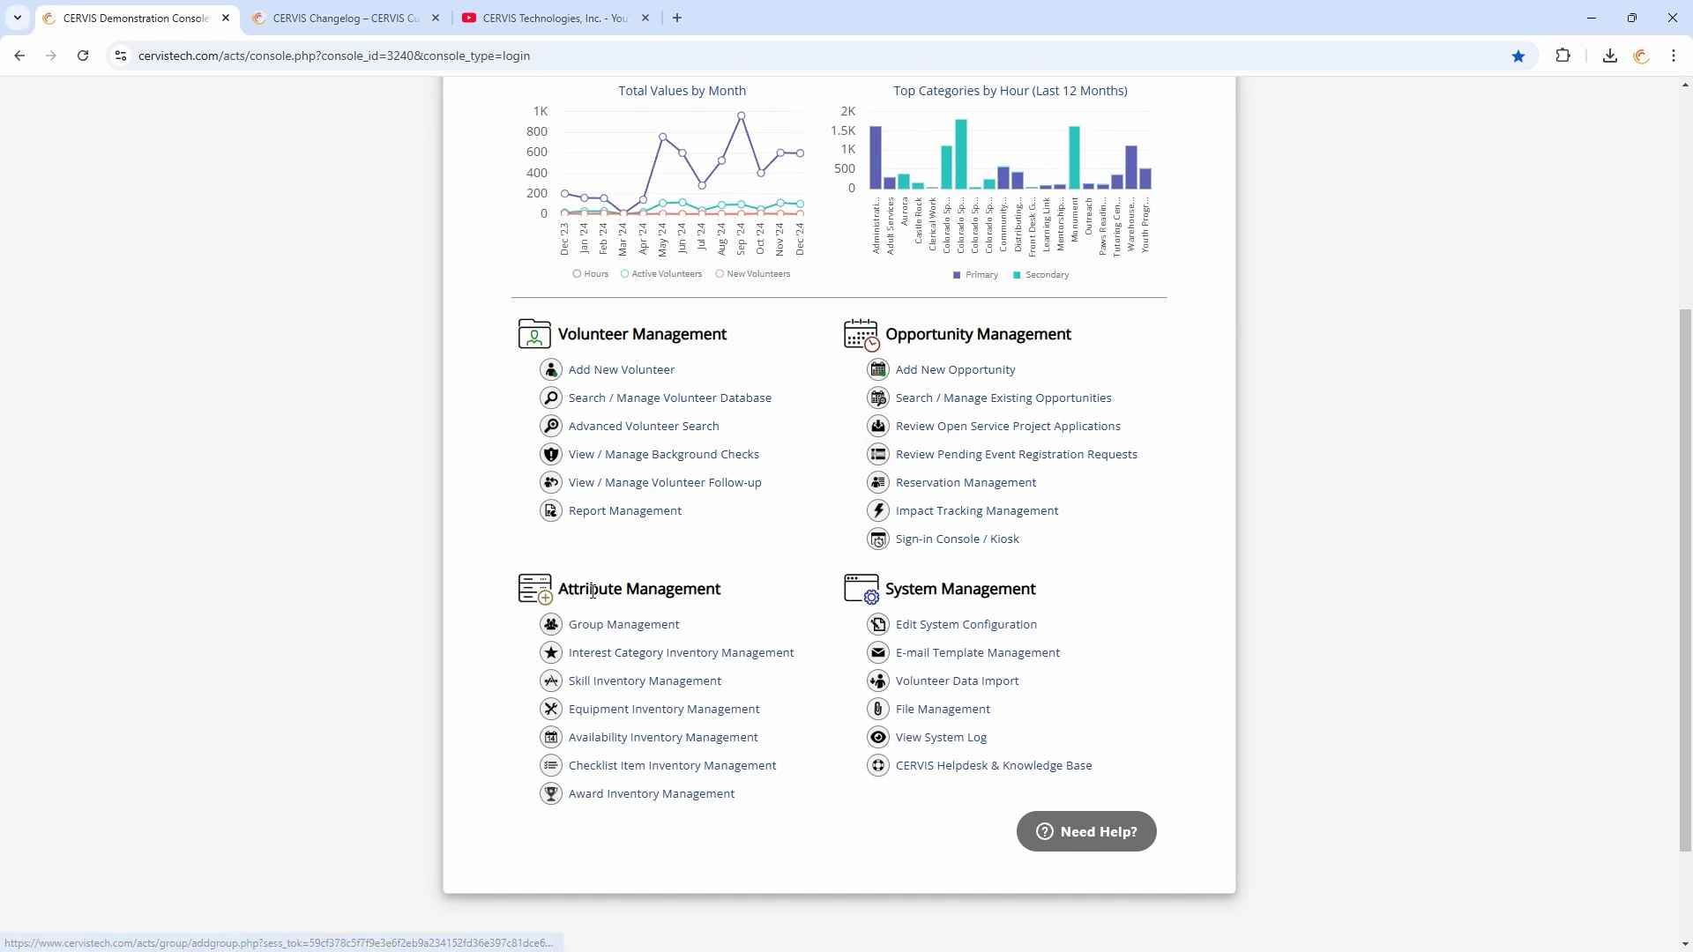
pyautogui.moveTo(586, 588); pyautogui.dragTo(710, 589)
pyautogui.click(709, 590)
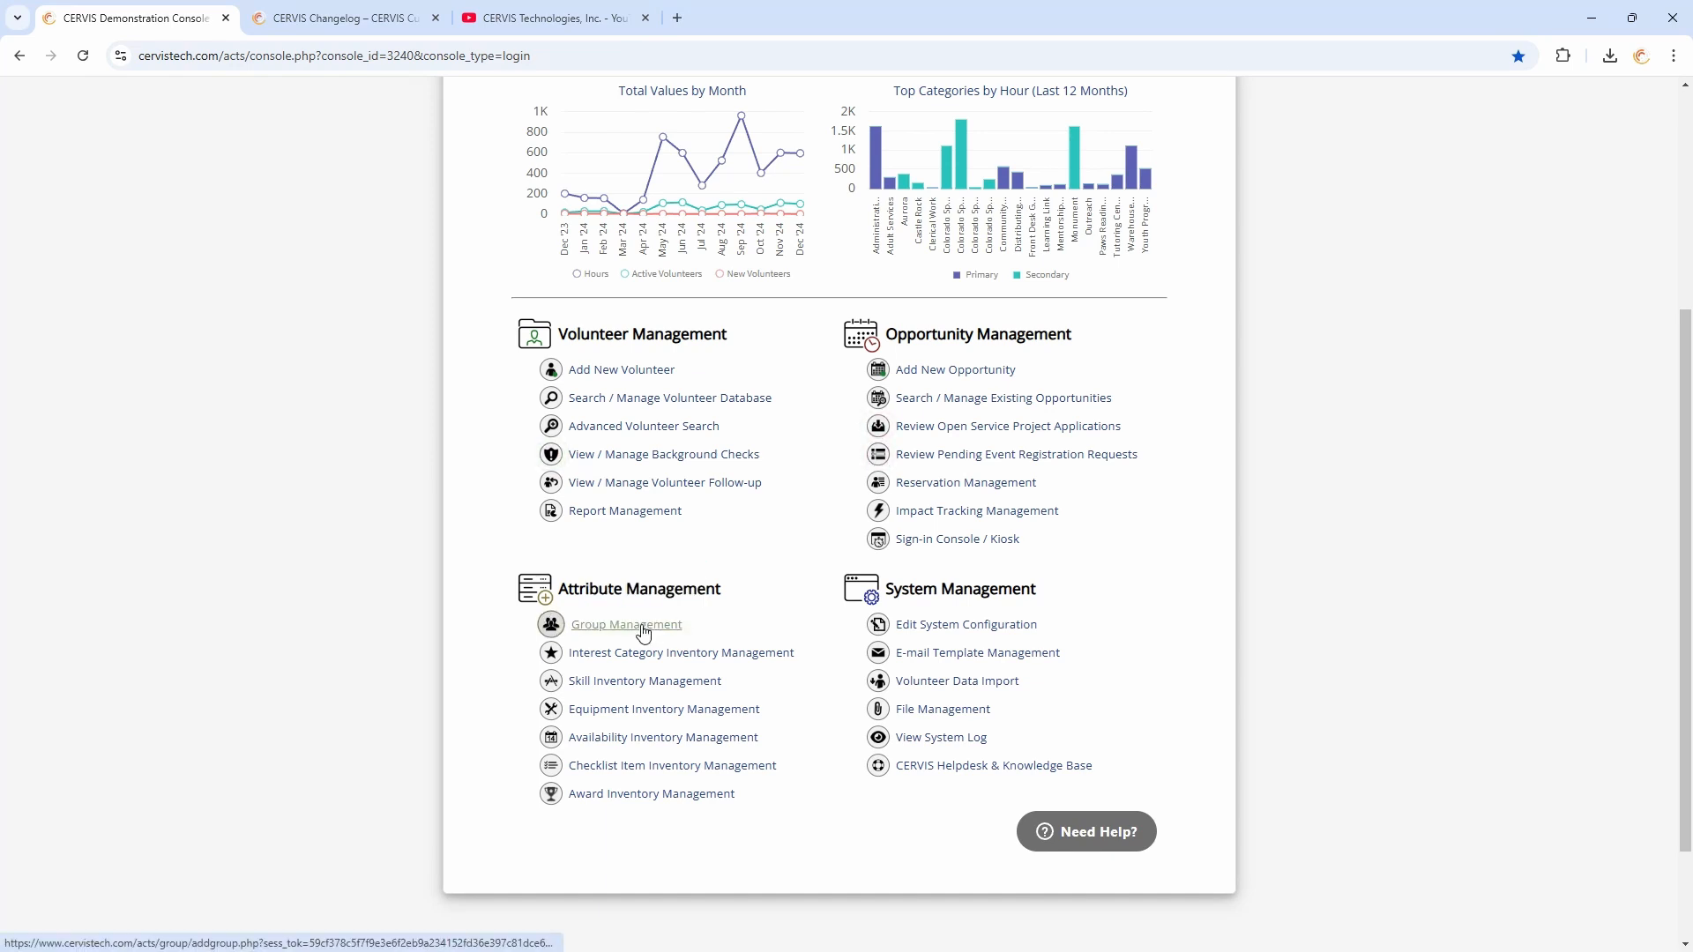
pyautogui.click(644, 628)
# Open Boy Scout Troop 103 for editing, switch its Group Status back and forth, and leave without updating
pyautogui.scroll(-2, 794, 441)
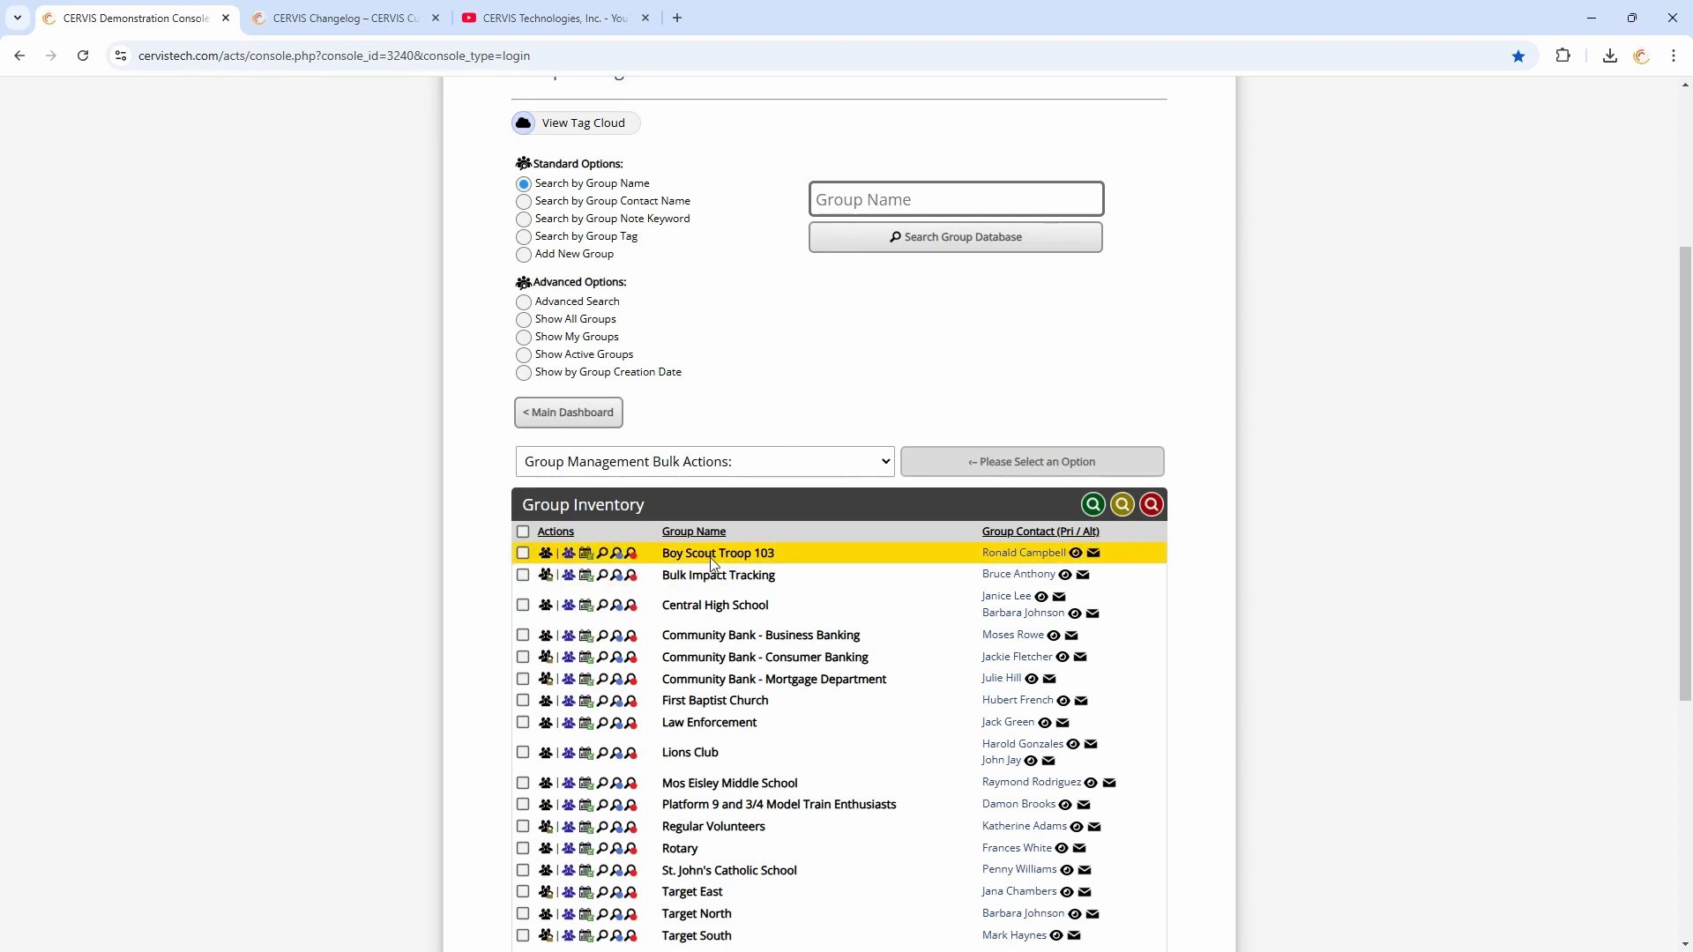
pyautogui.click(569, 562)
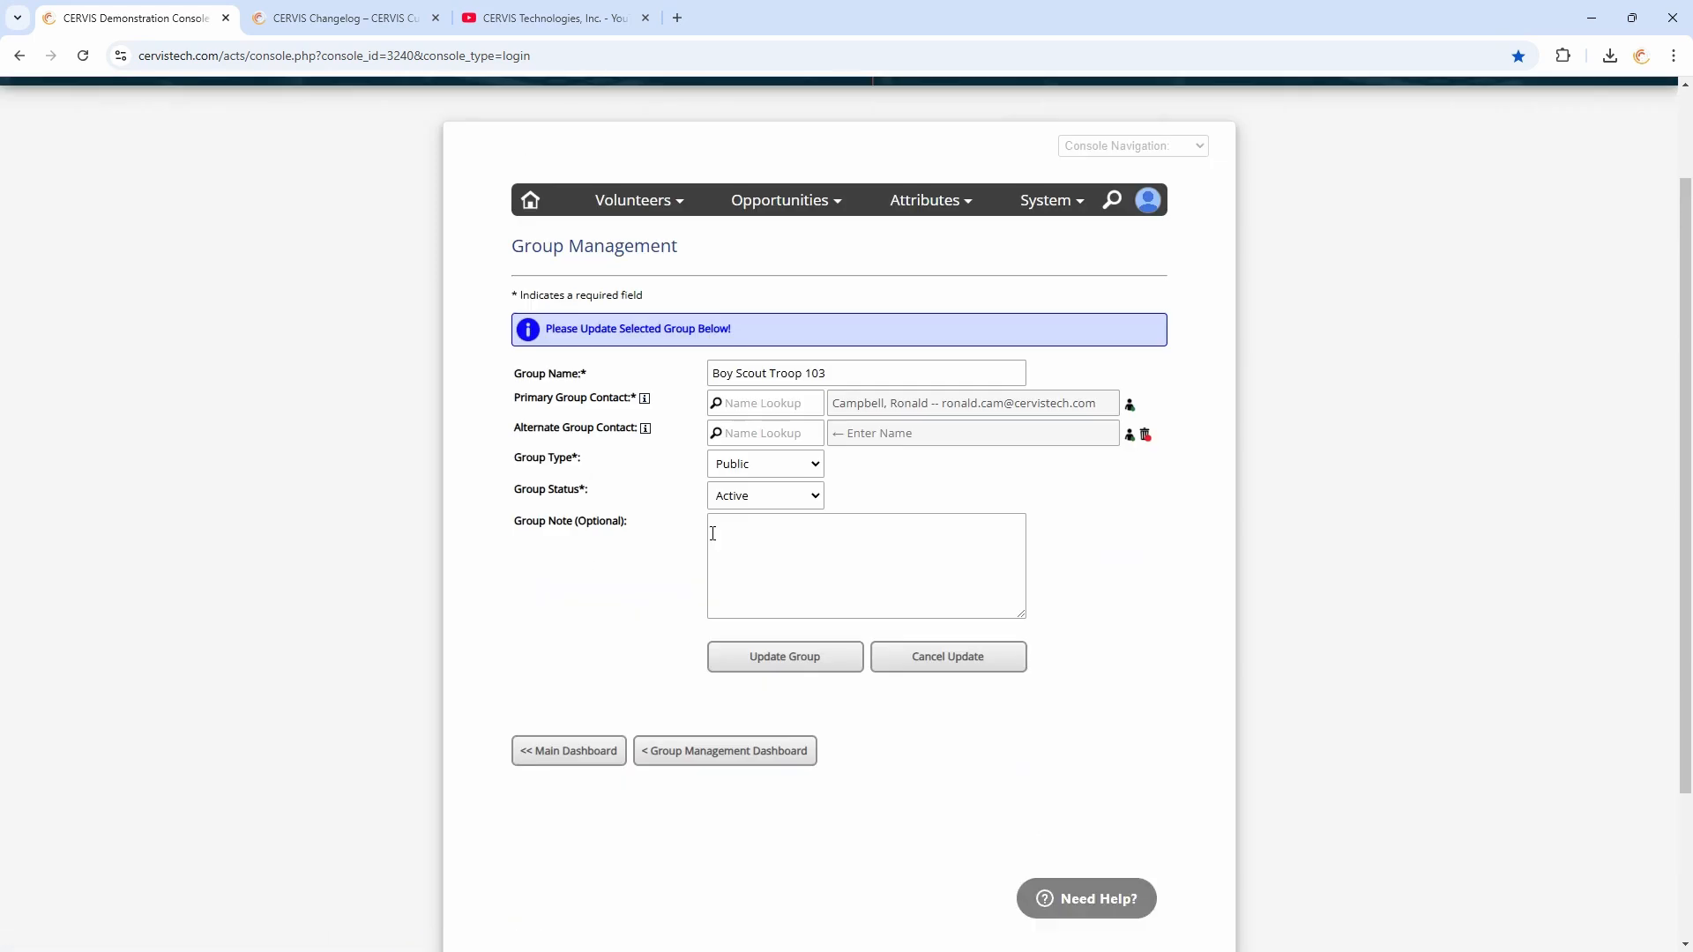
pyautogui.moveTo(520, 489); pyautogui.dragTo(643, 494)
pyautogui.click(764, 498)
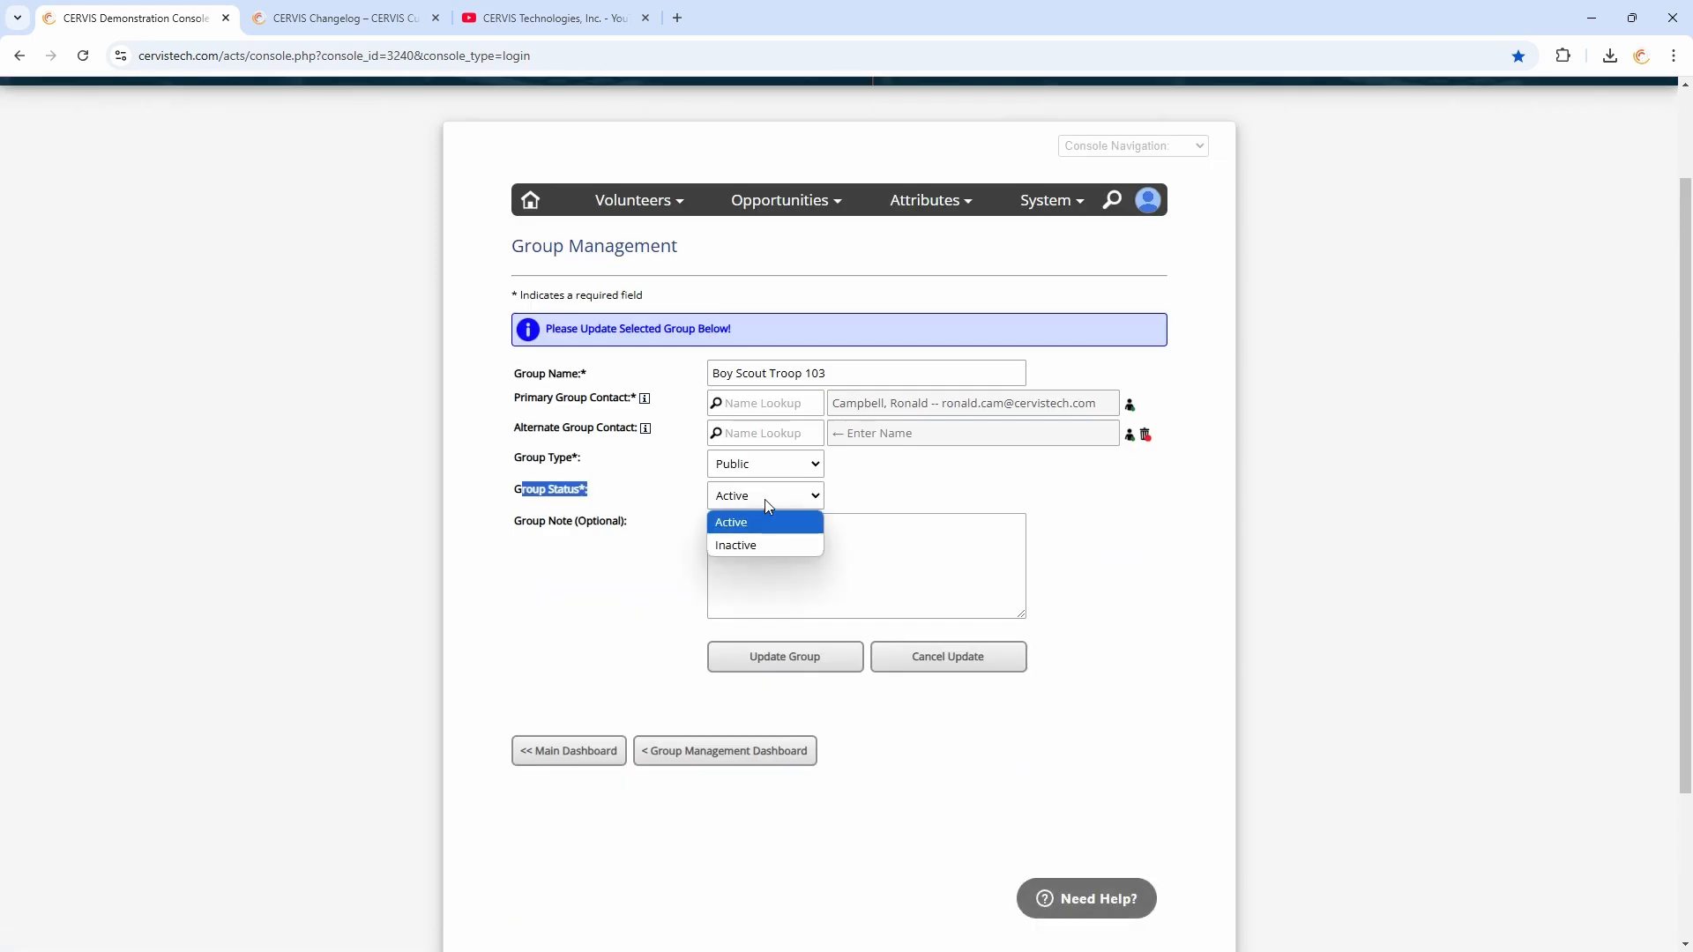
pyautogui.click(758, 548)
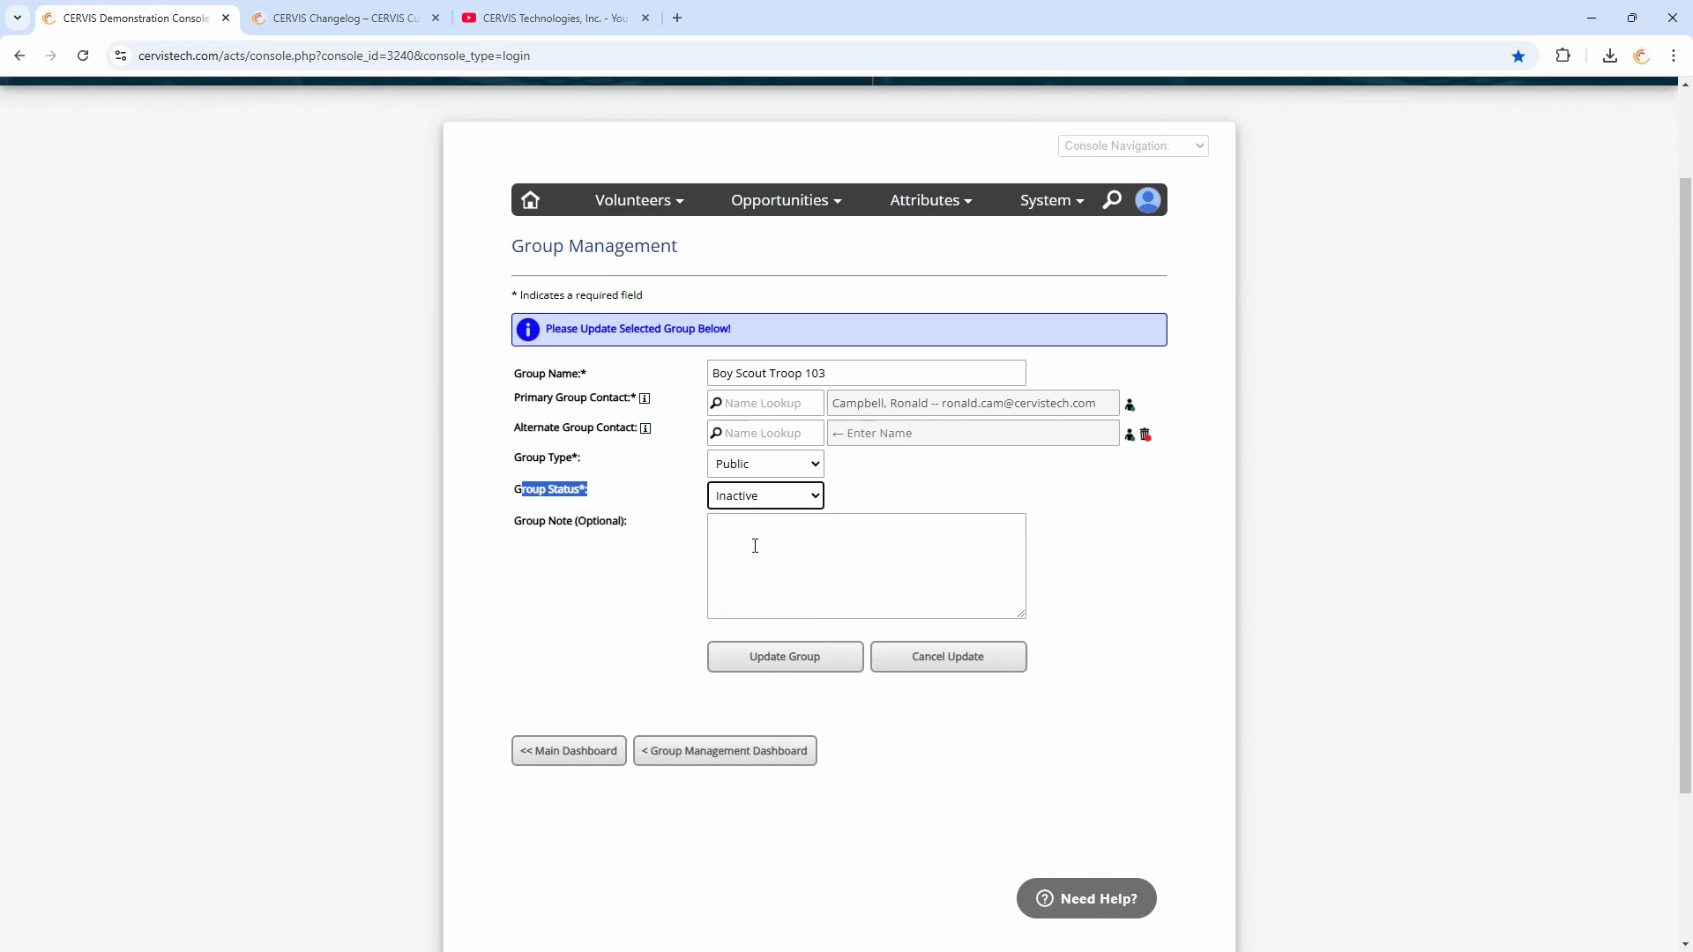
pyautogui.click(685, 503)
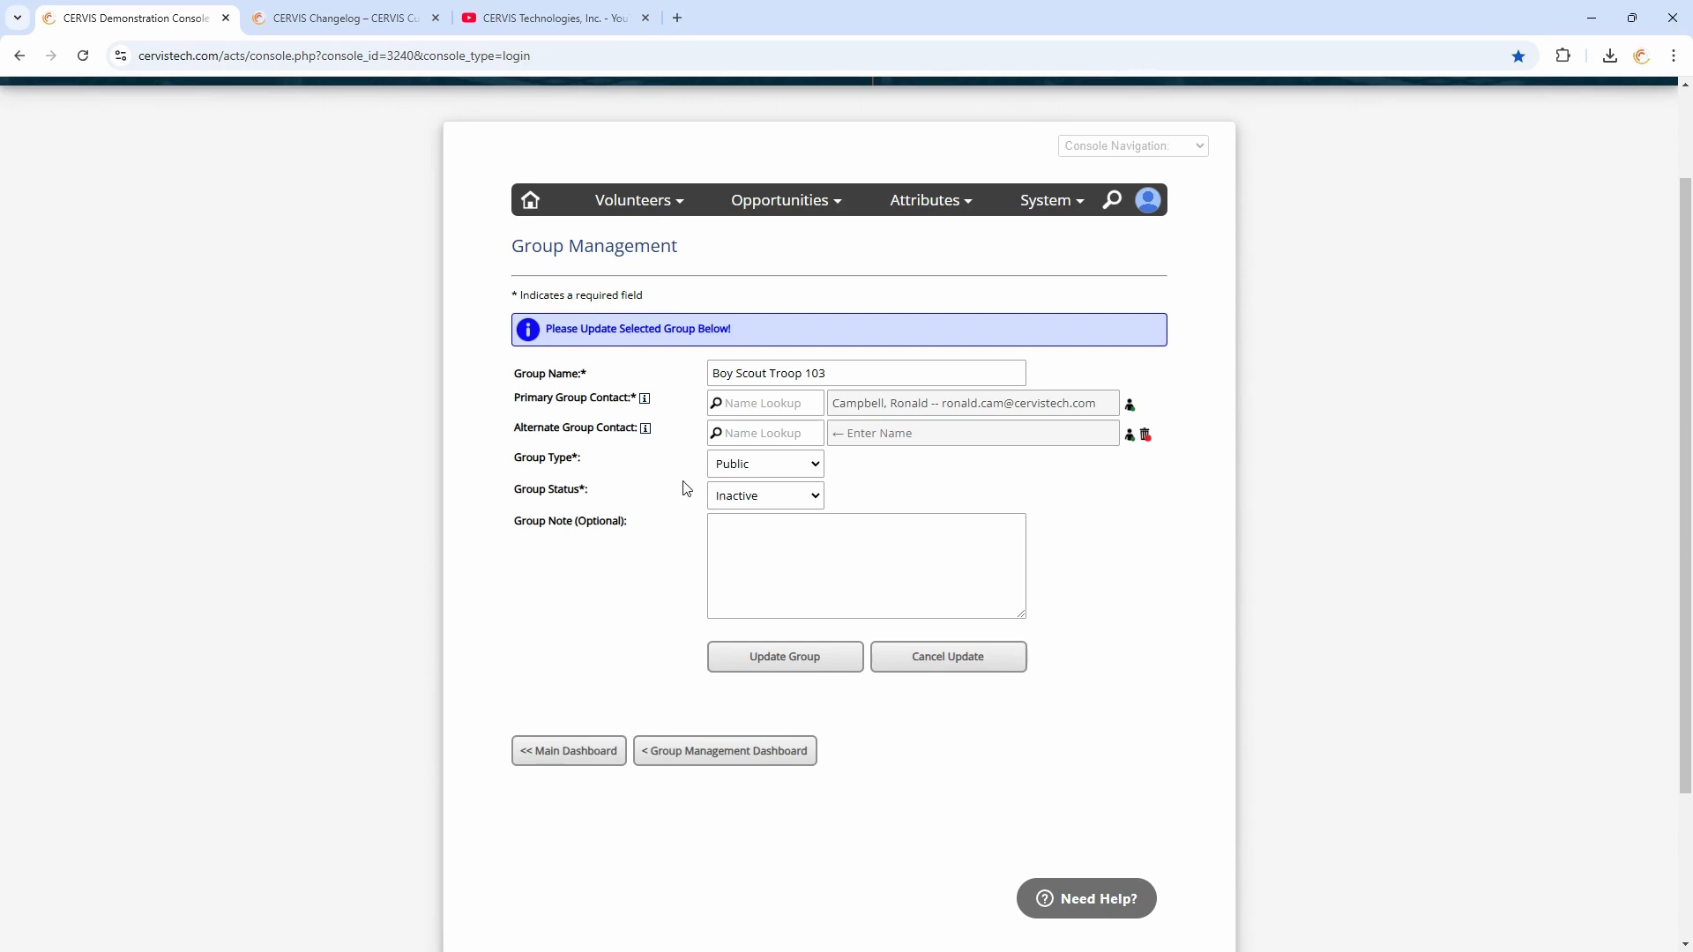
pyautogui.click(740, 496)
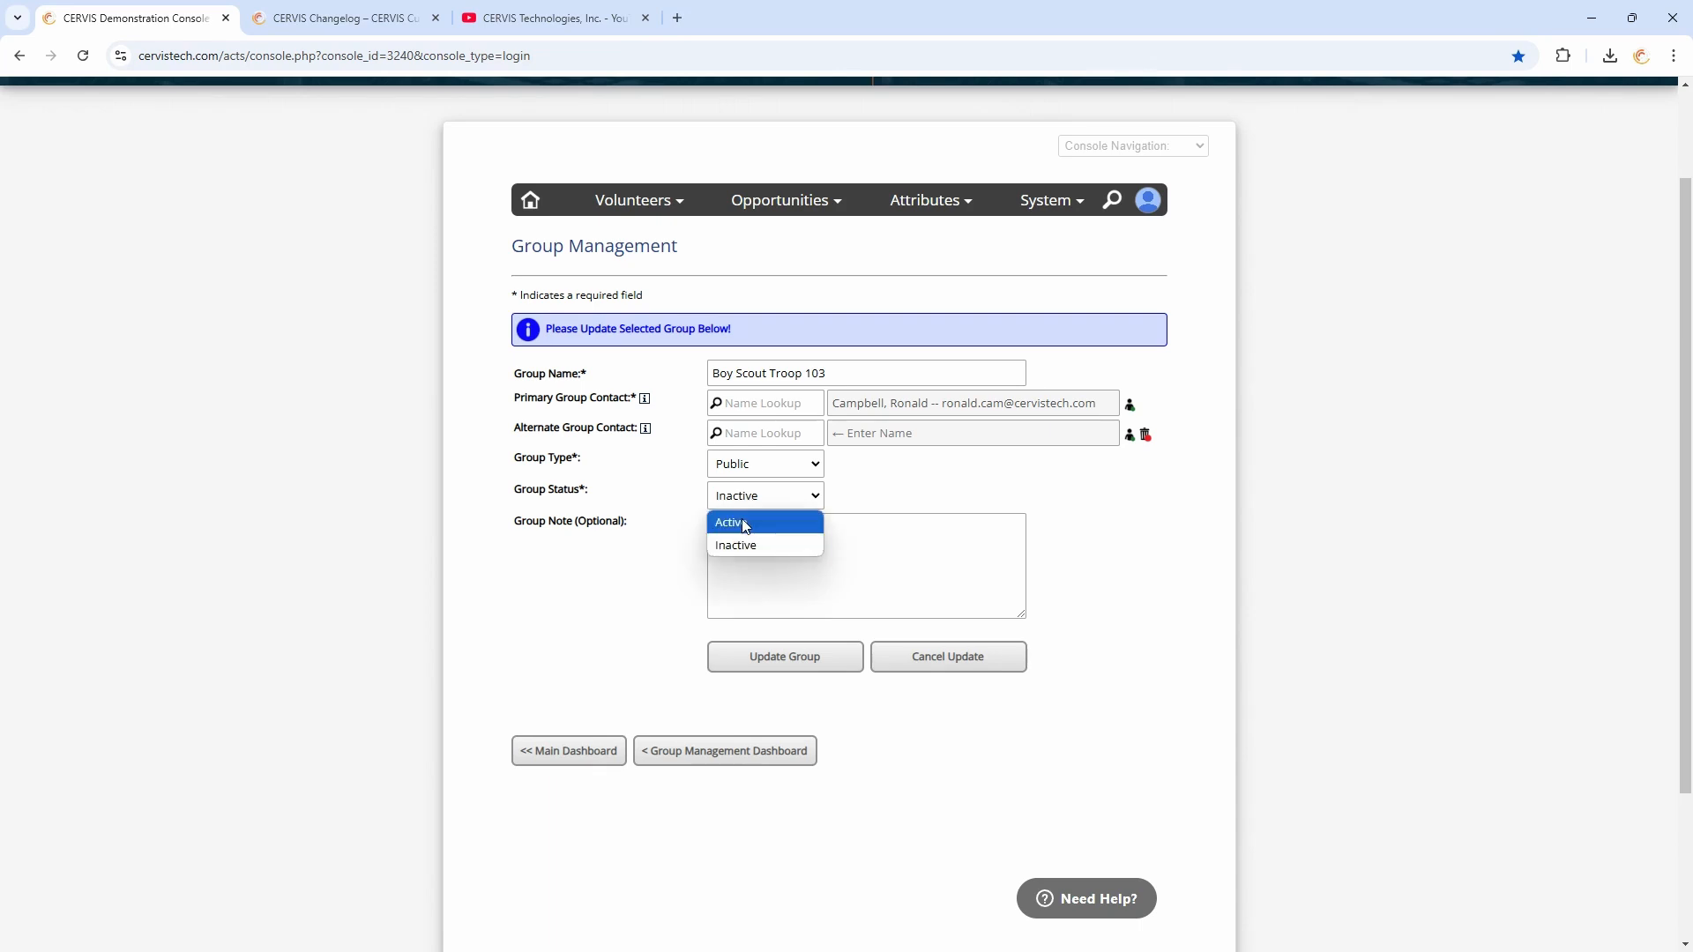
pyautogui.click(734, 545)
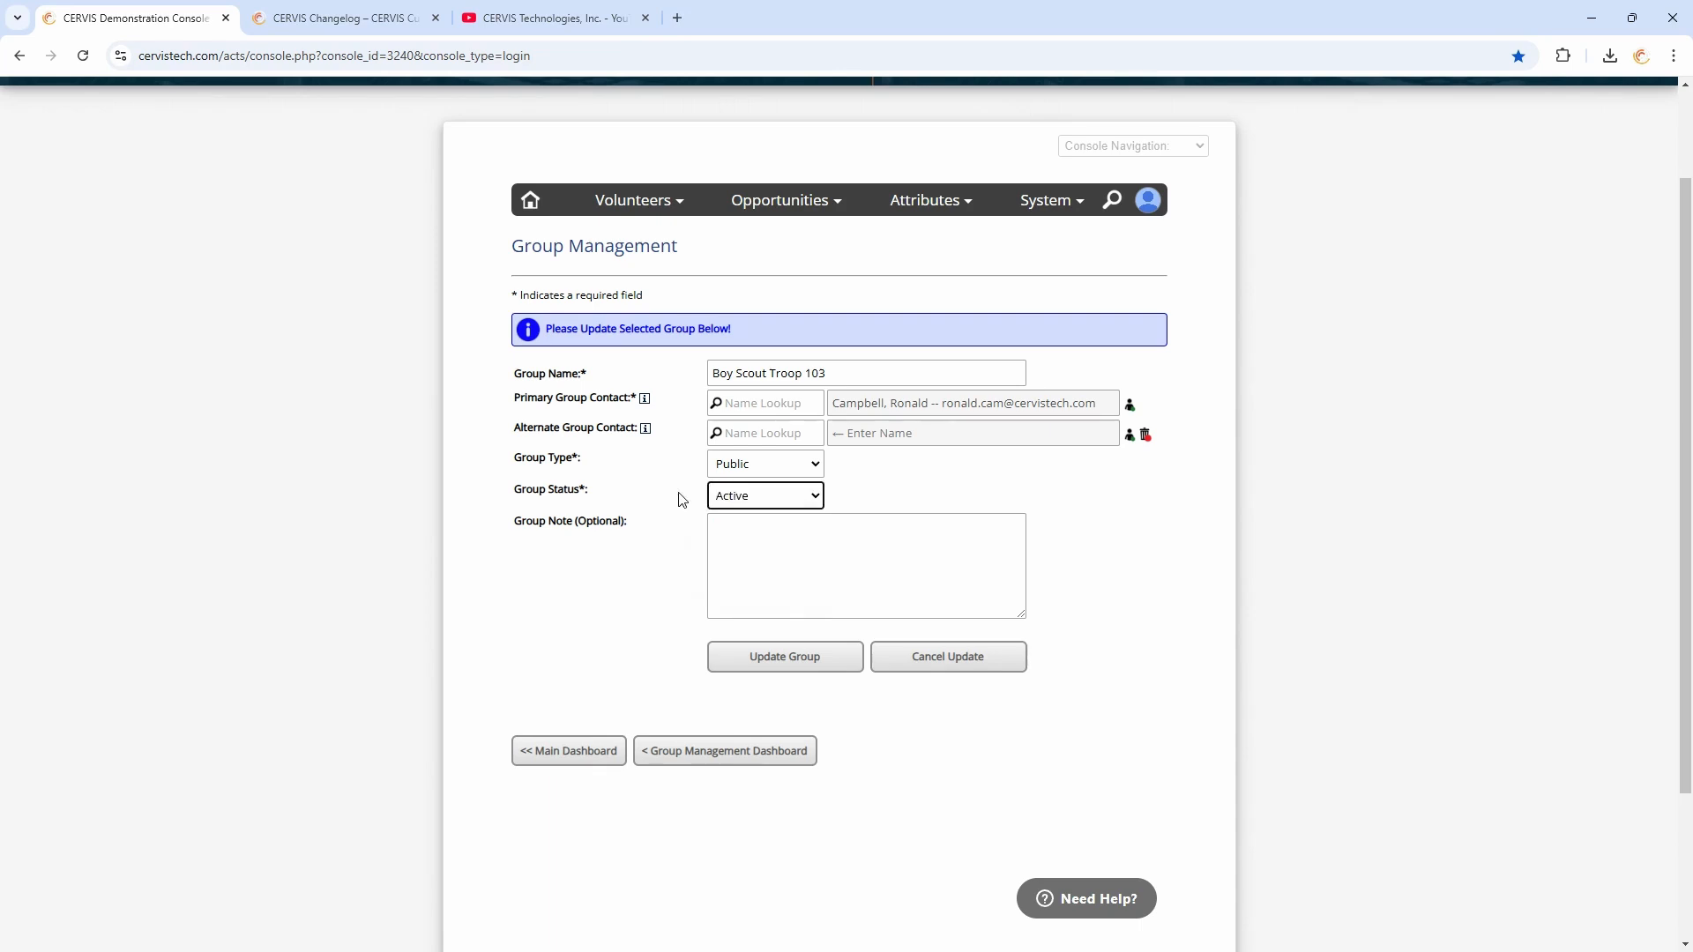
pyautogui.click(743, 500)
pyautogui.click(733, 549)
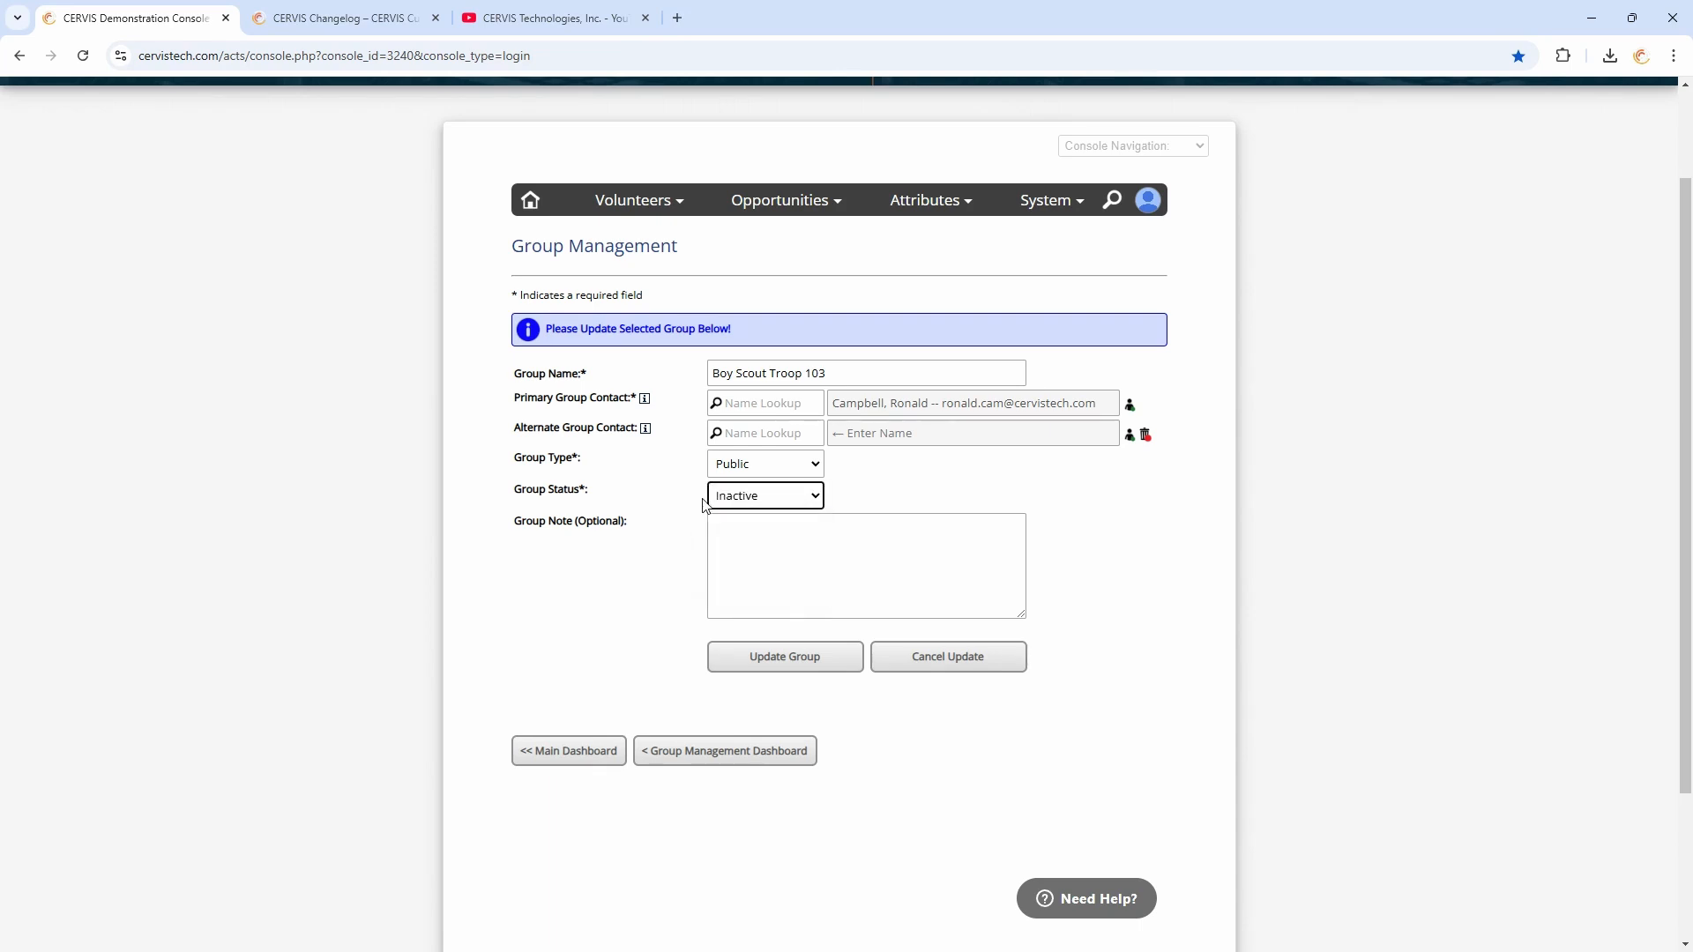
pyautogui.click(718, 750)
# Reopen Boy Scout Troop 103, set its Group Status to Inactive, add the note "Lost our contact", and update the group
pyautogui.scroll(-2, 726, 578)
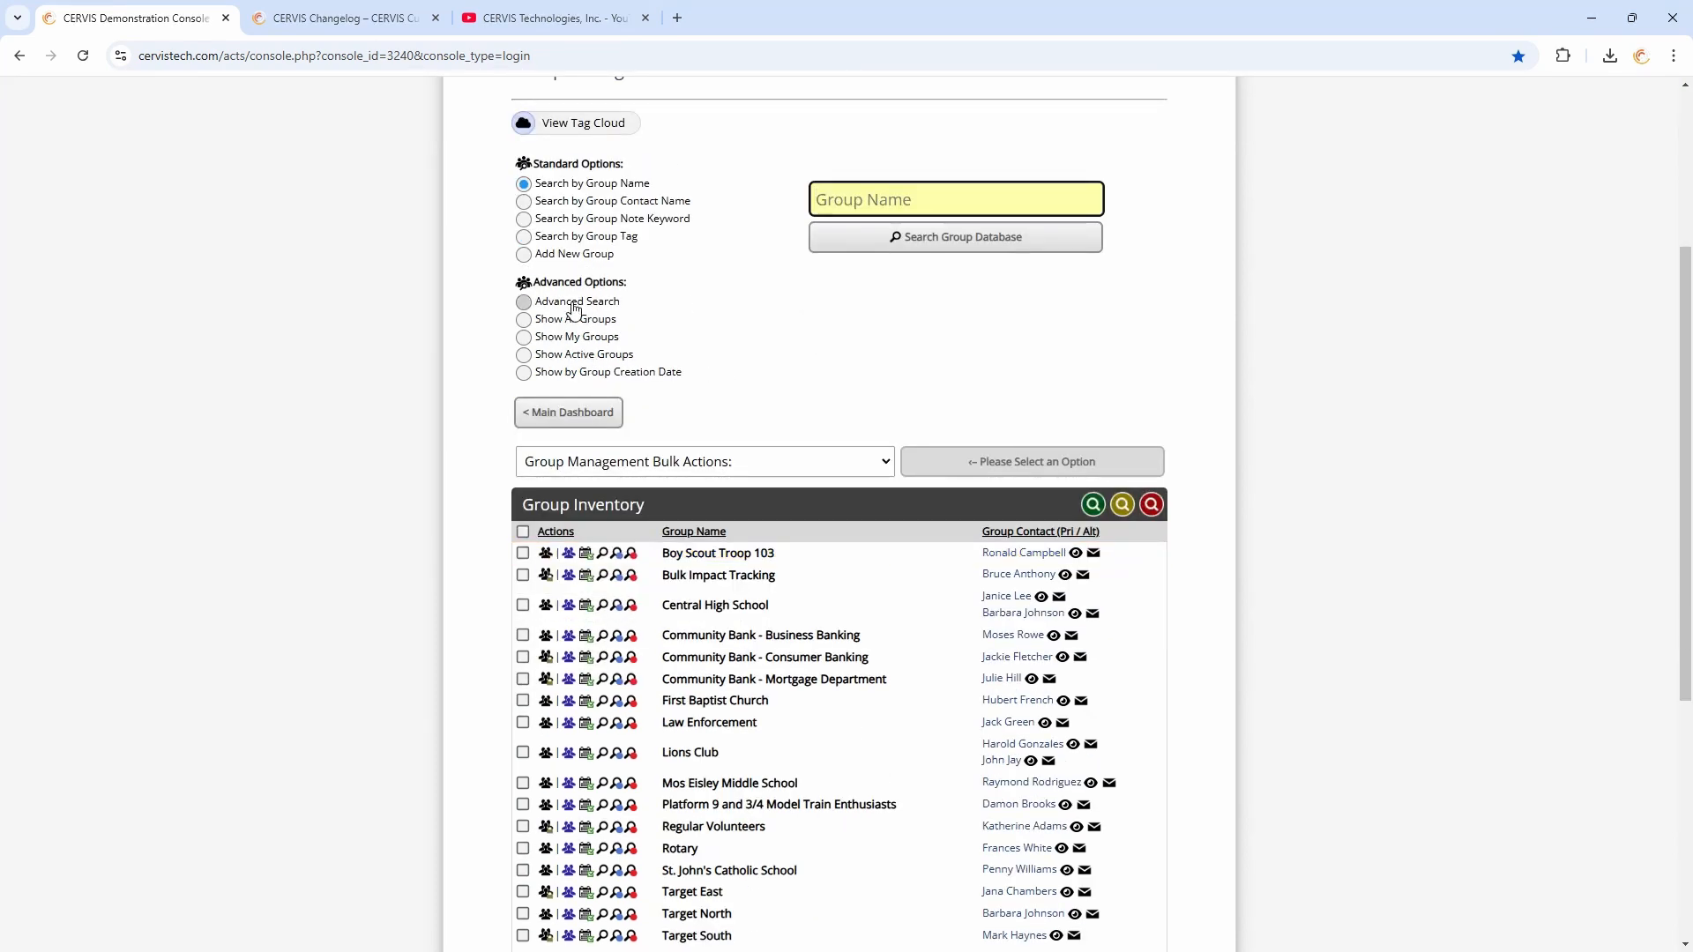
pyautogui.click(799, 372)
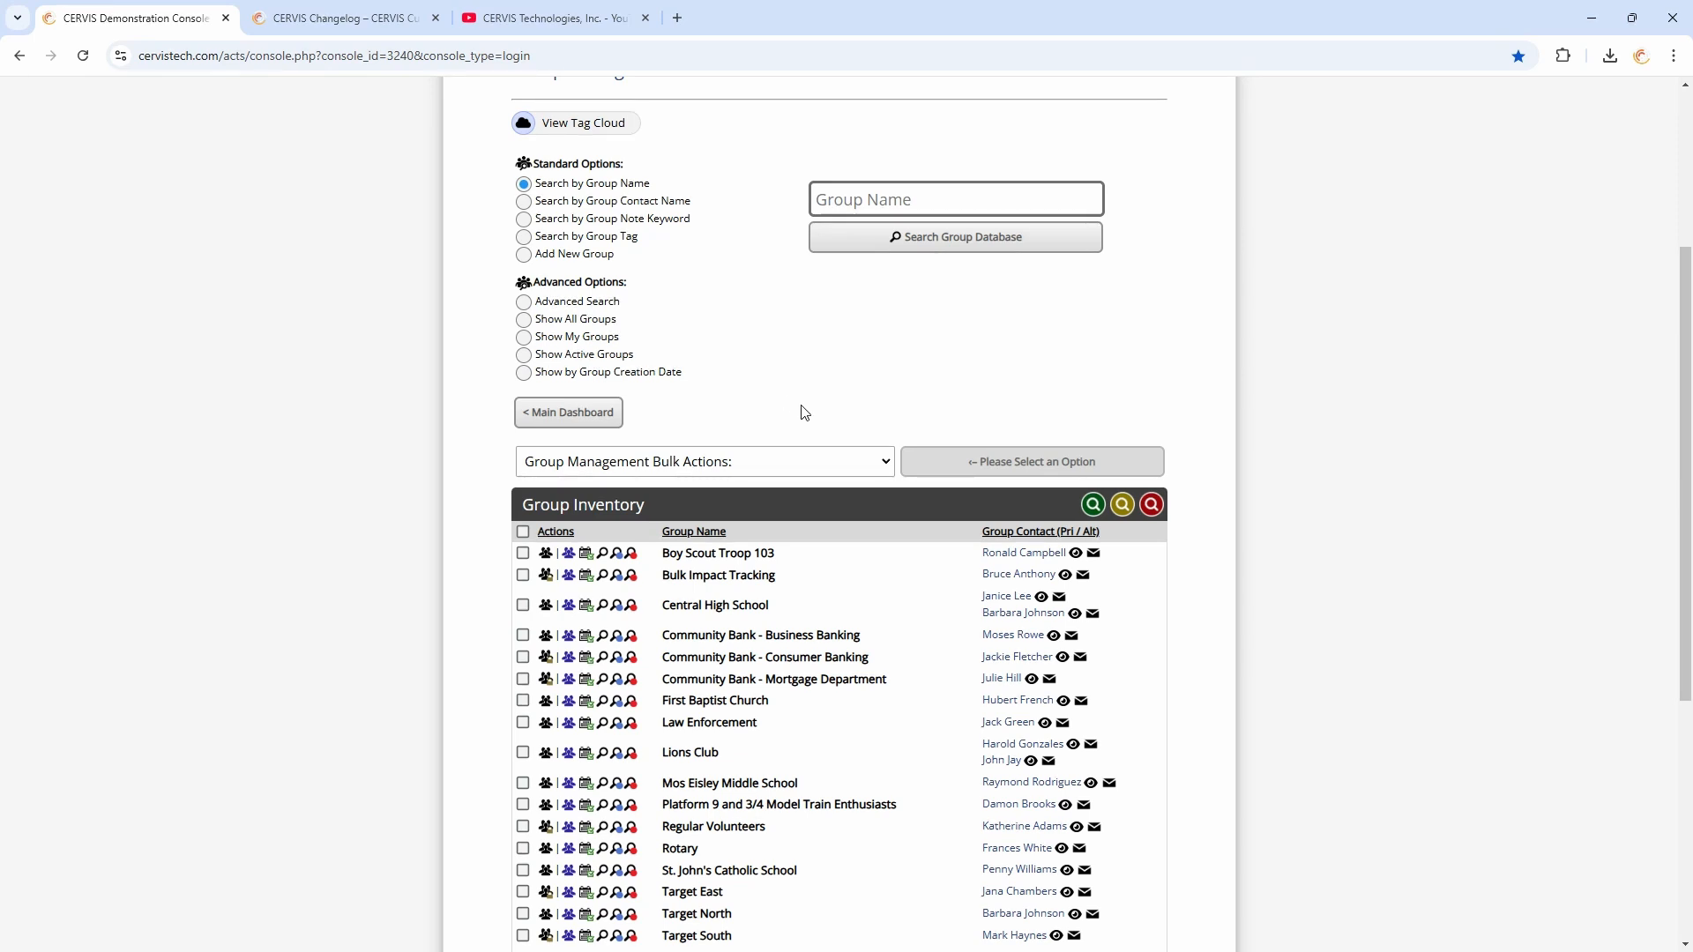
pyautogui.click(573, 558)
pyautogui.click(759, 496)
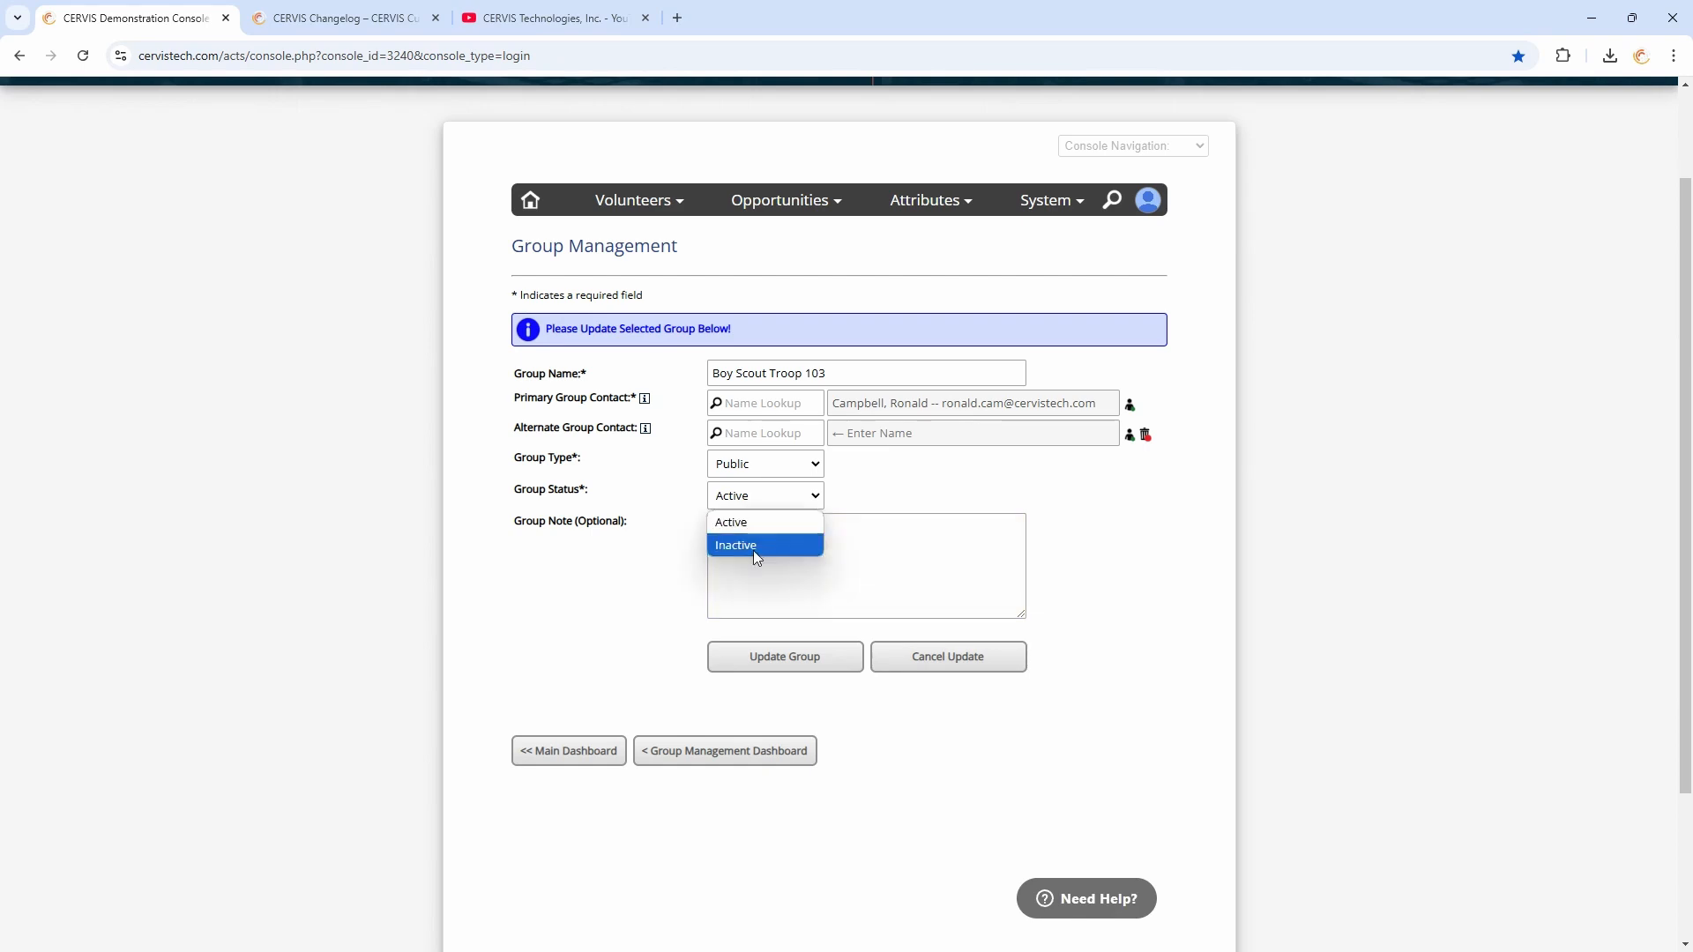
pyautogui.click(754, 545)
pyautogui.click(792, 543)
pyautogui.write('Lost')
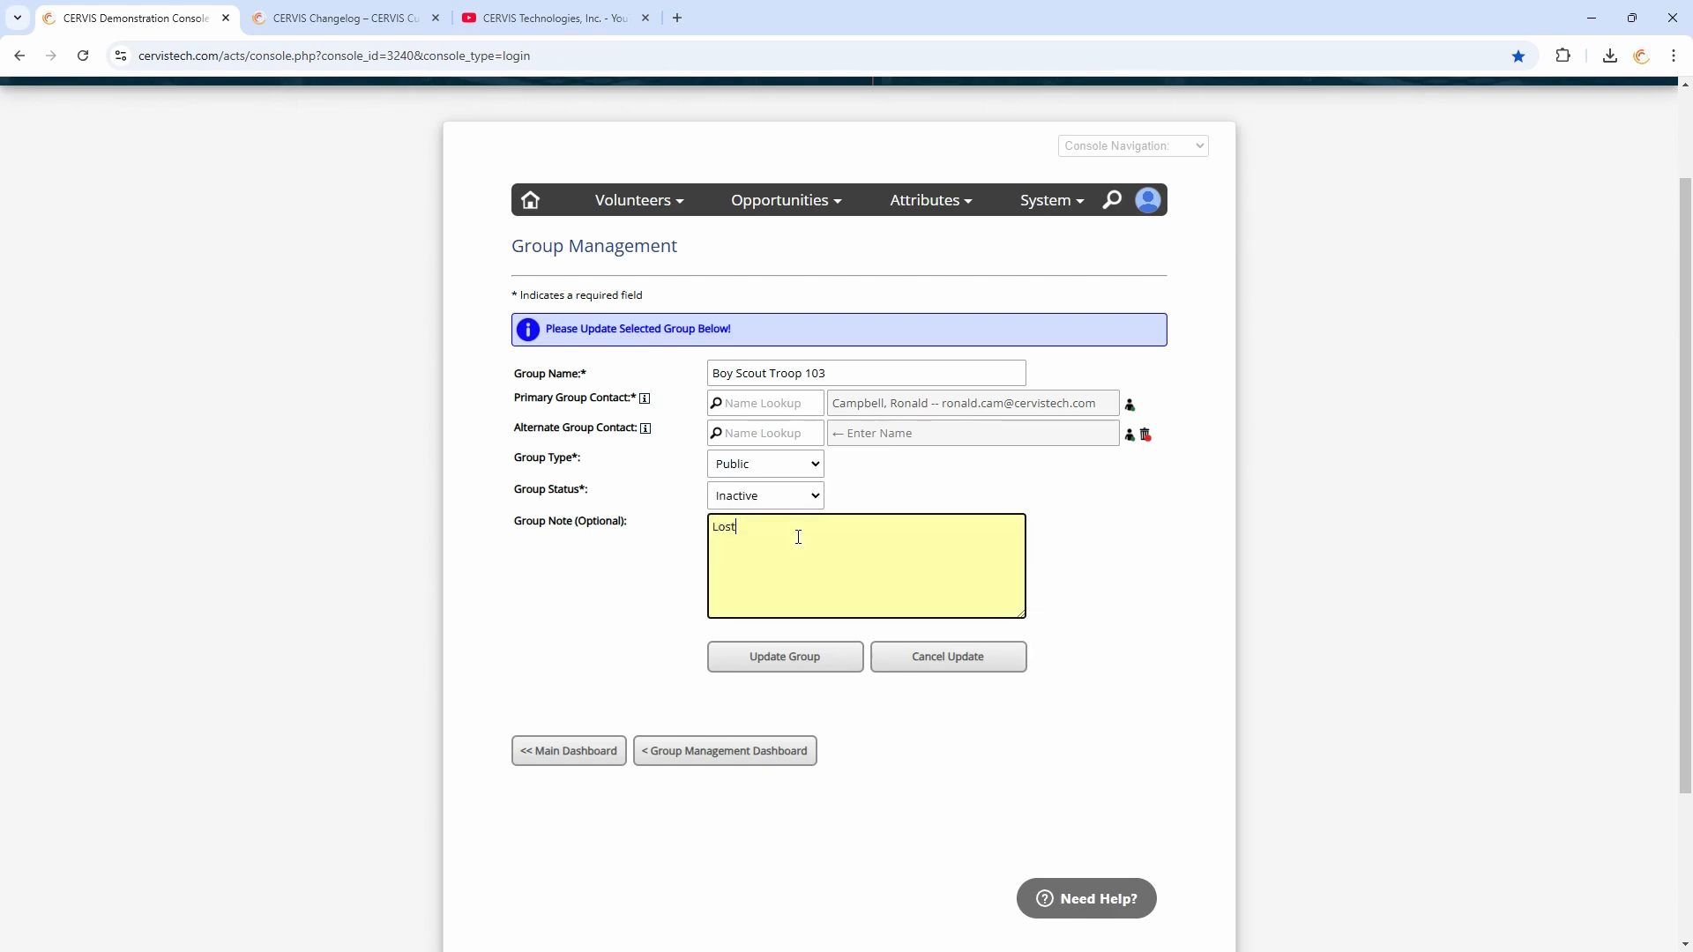
pyautogui.write(' our contact')
pyautogui.click(797, 664)
# Open Boy Scout Troop 103's group management page to review its group notes
pyautogui.scroll(-3, 838, 610)
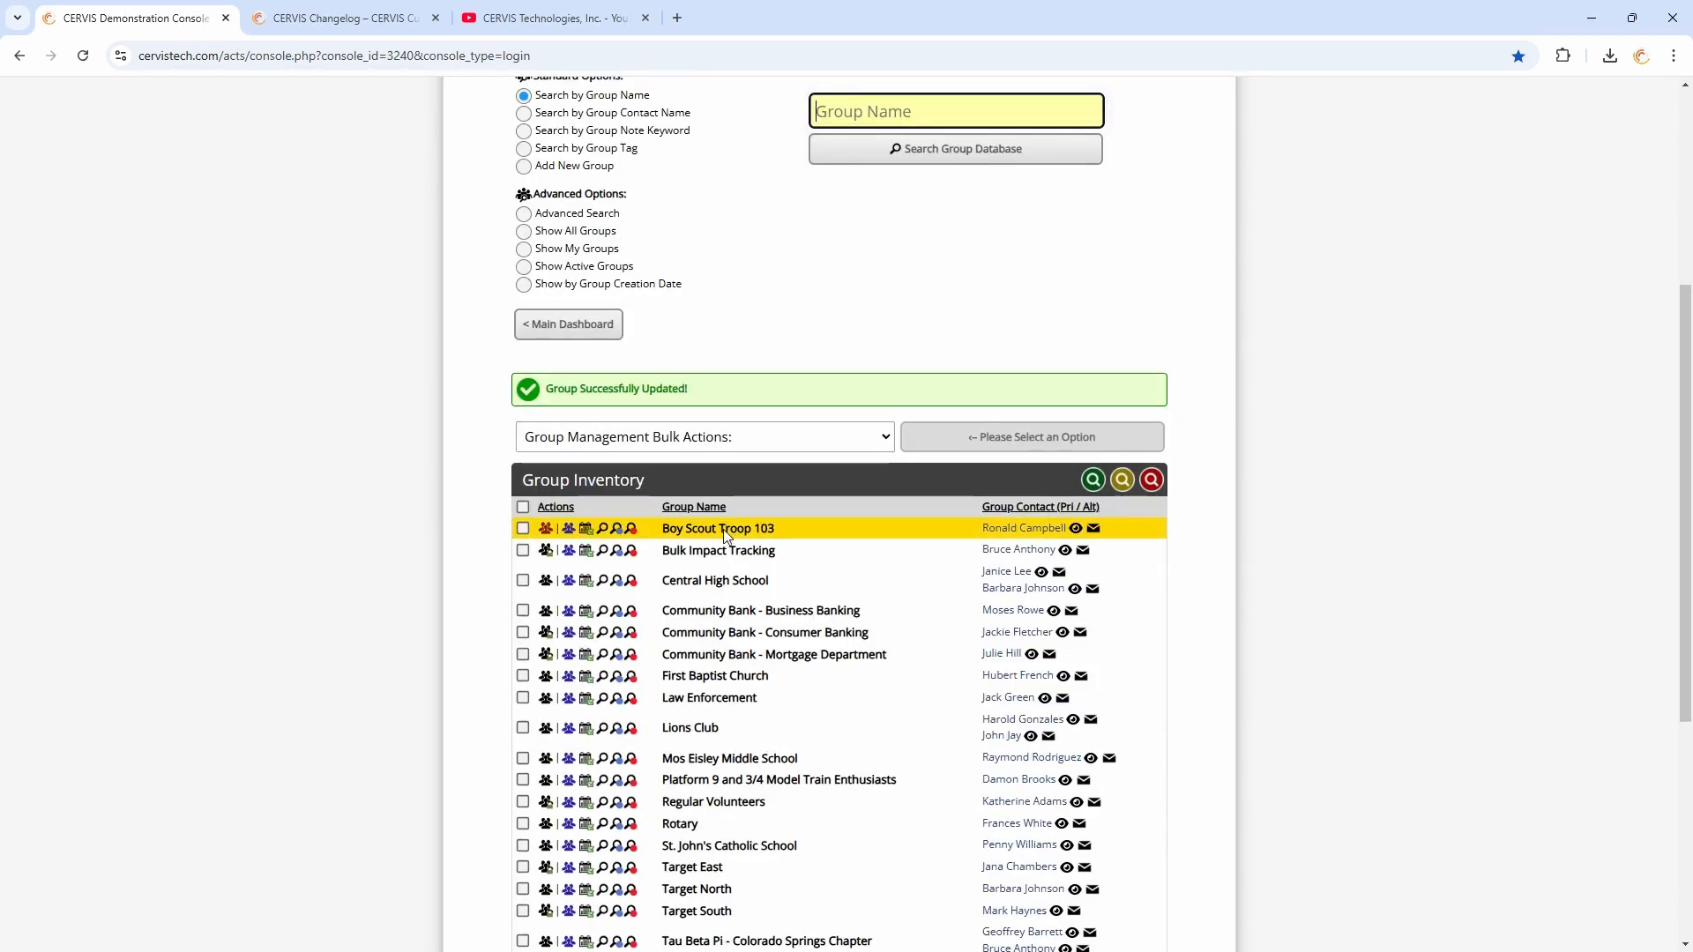
pyautogui.click(546, 529)
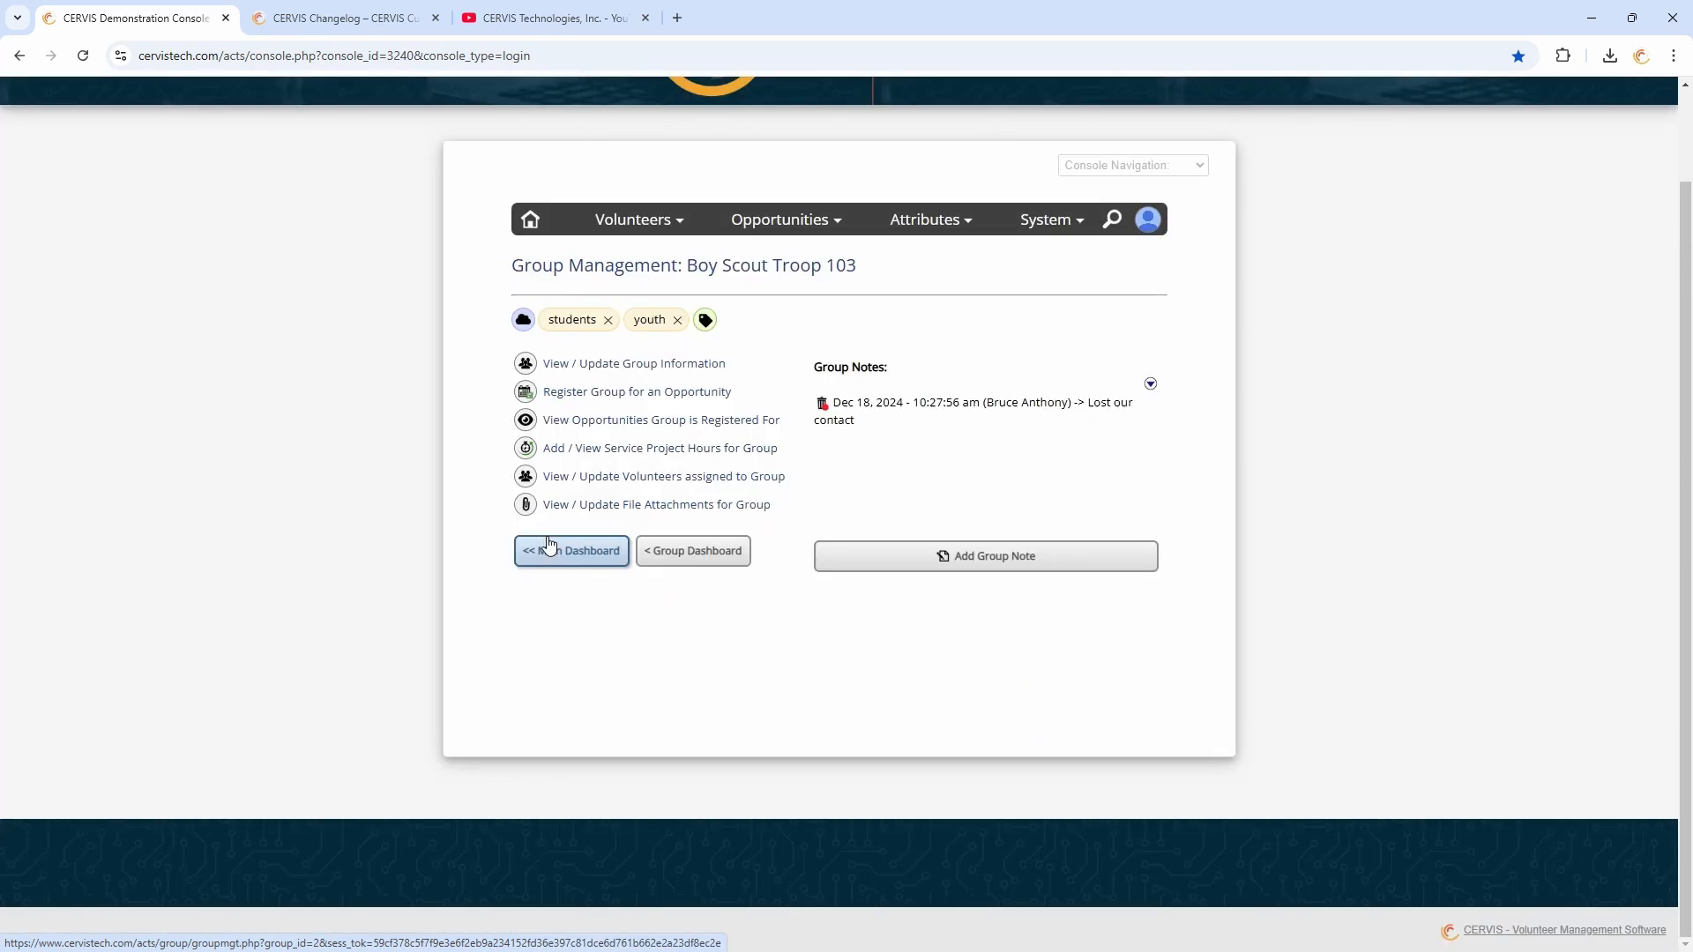
# Highlight the group note's date, author and text to examine the note entry
pyautogui.moveTo(850, 402); pyautogui.dragTo(1079, 405)
pyautogui.click(948, 404)
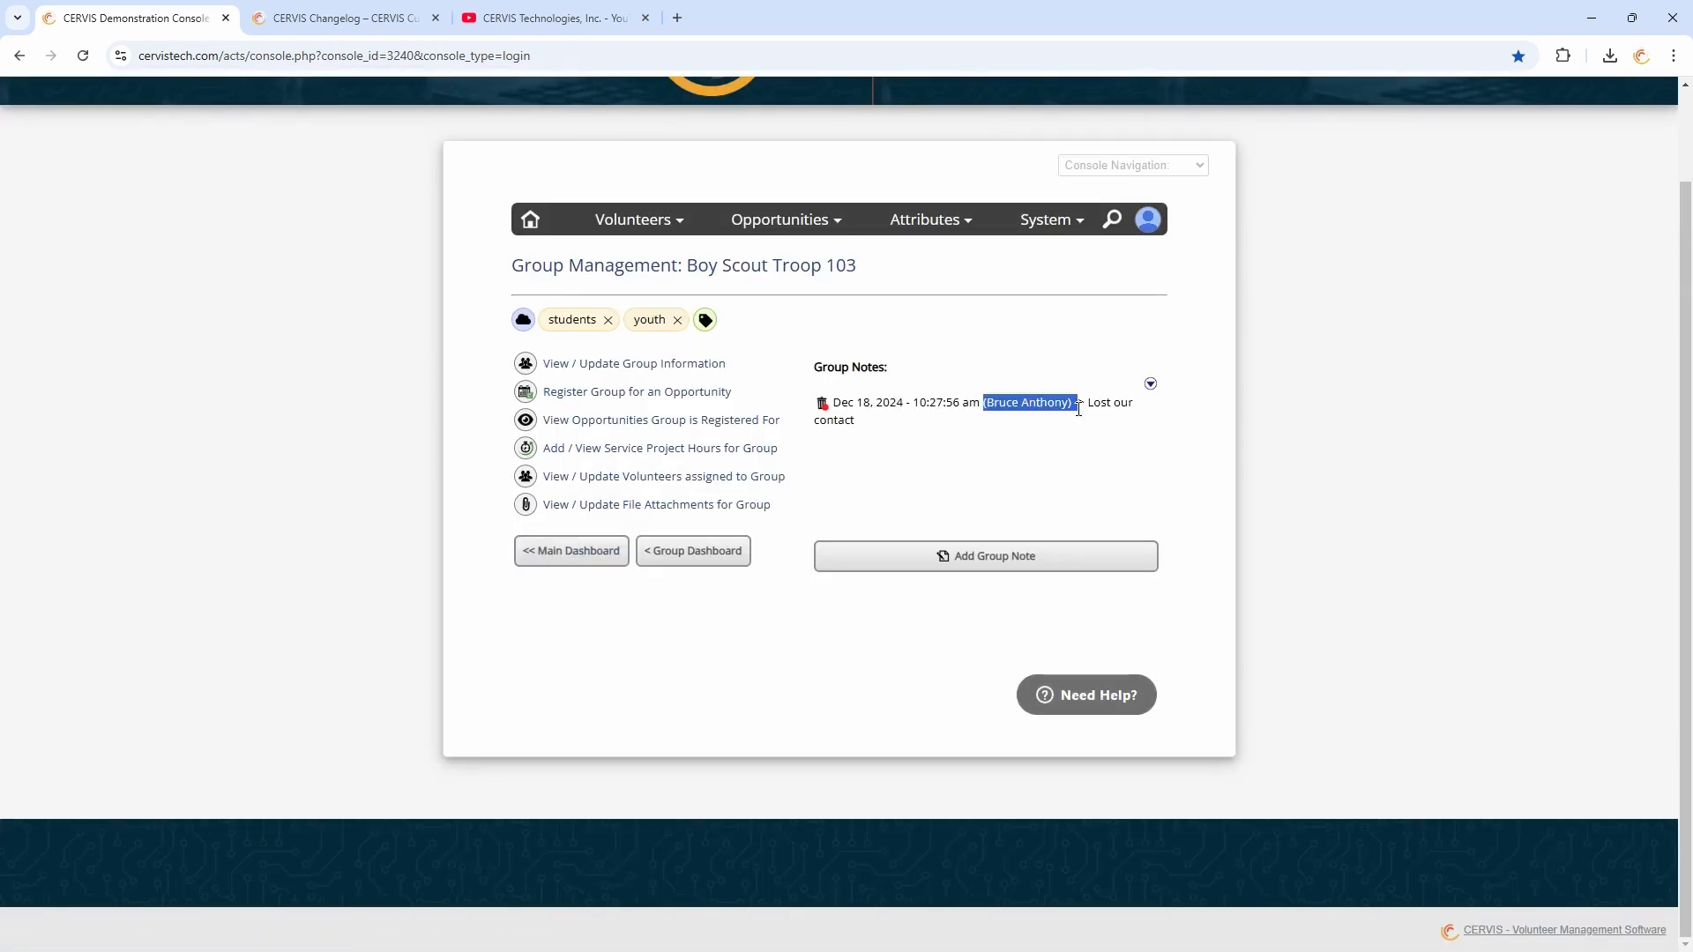
pyautogui.click(1083, 405)
pyautogui.moveTo(918, 403); pyautogui.dragTo(1009, 453)
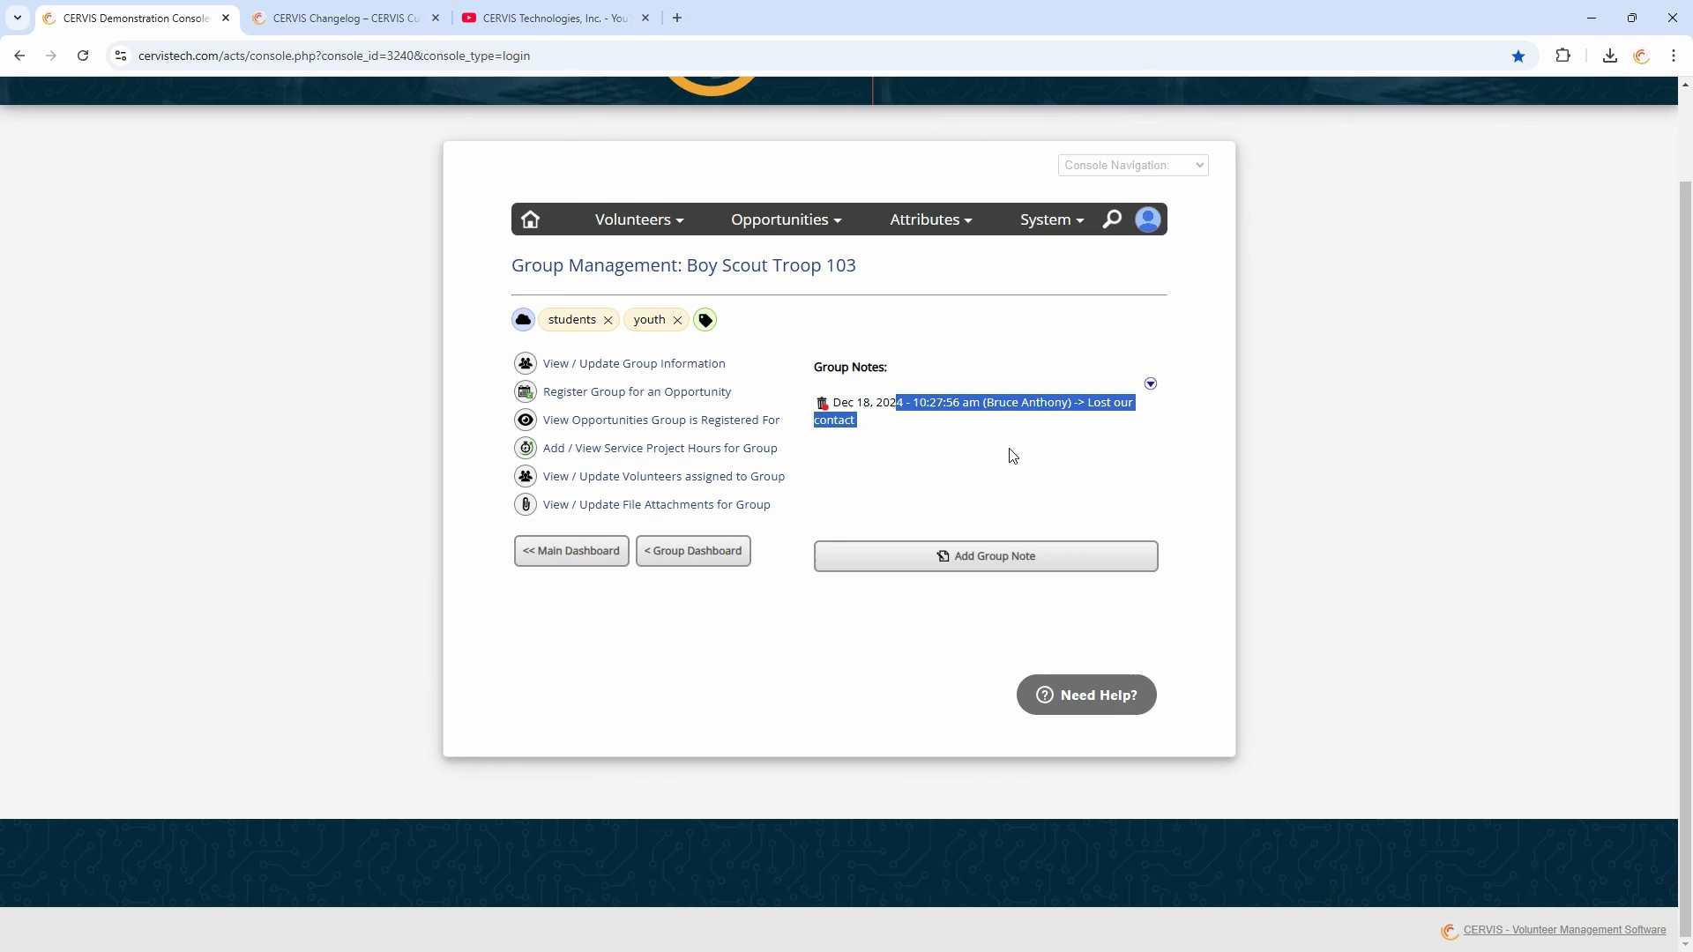
pyautogui.click(1057, 443)
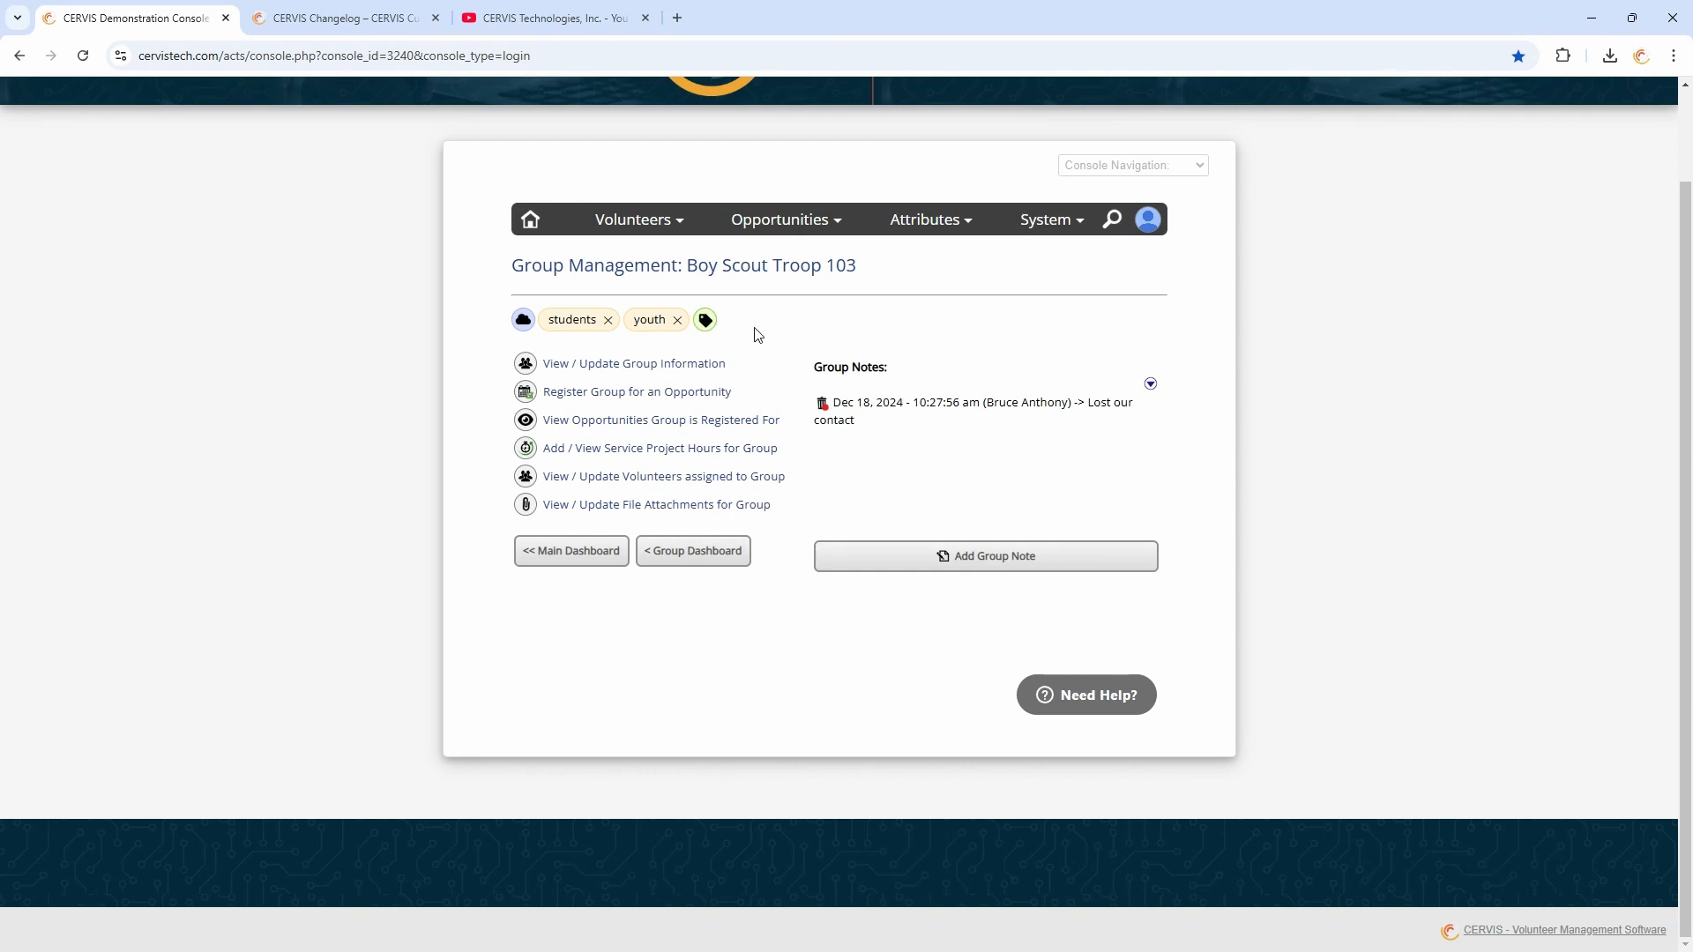
# Return to Group Management, review the Advanced Group Search criteria form, and go back to the Group Management dashboard
pyautogui.click(689, 553)
pyautogui.scroll(-1, 745, 541)
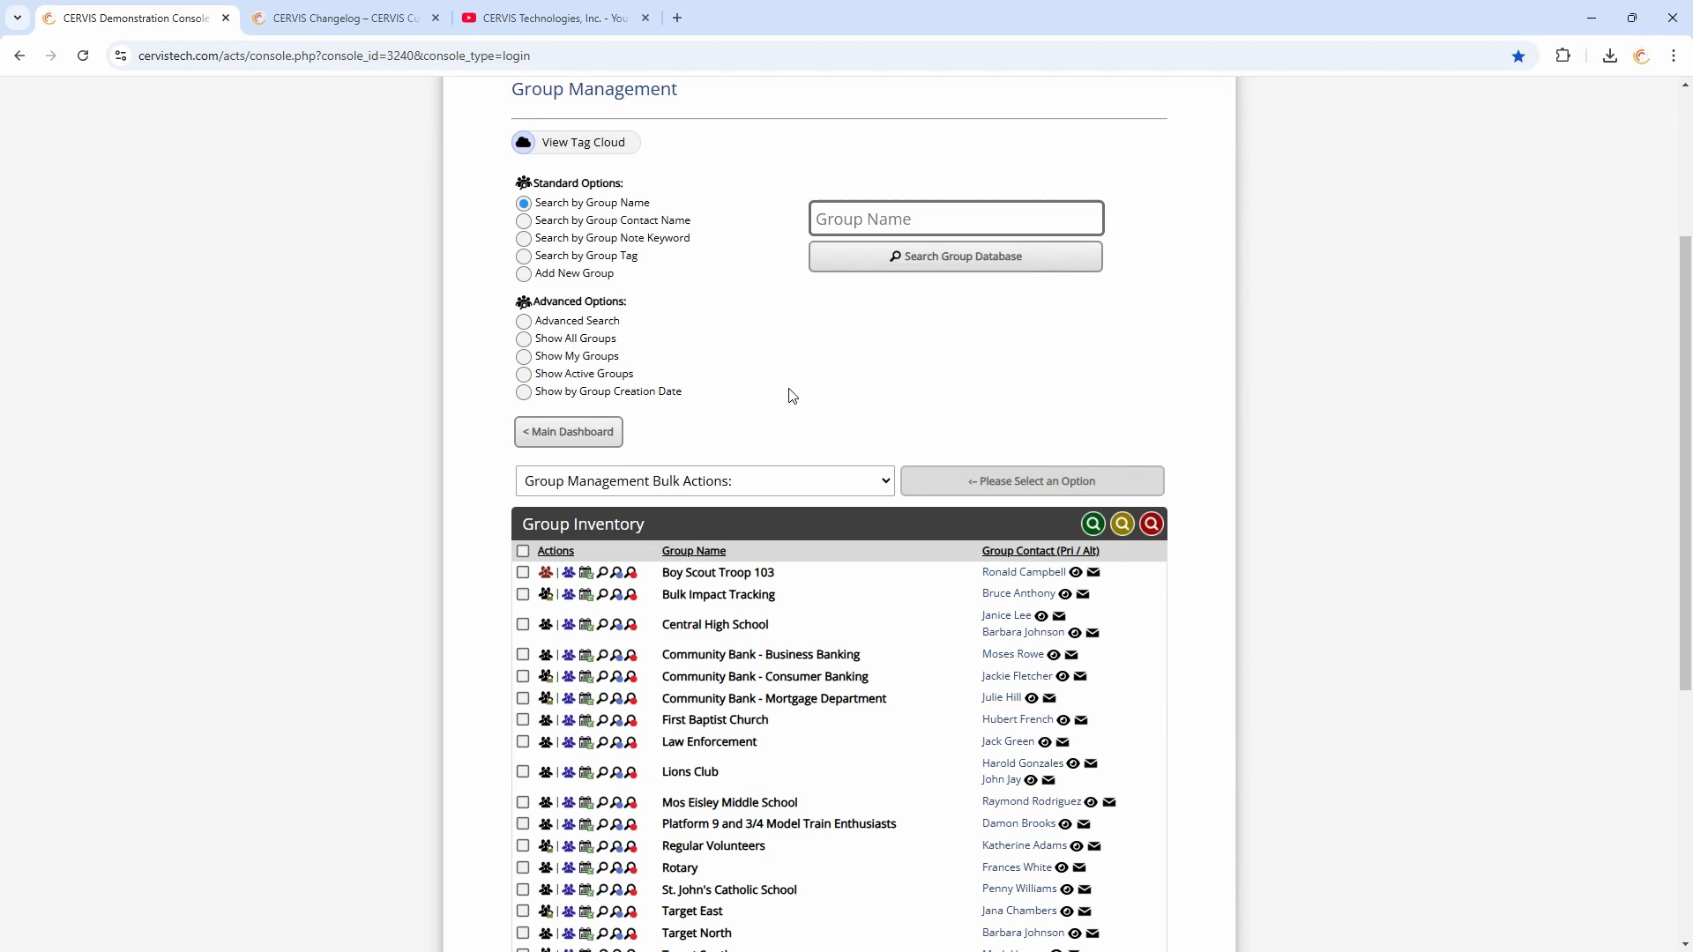
pyautogui.click(575, 322)
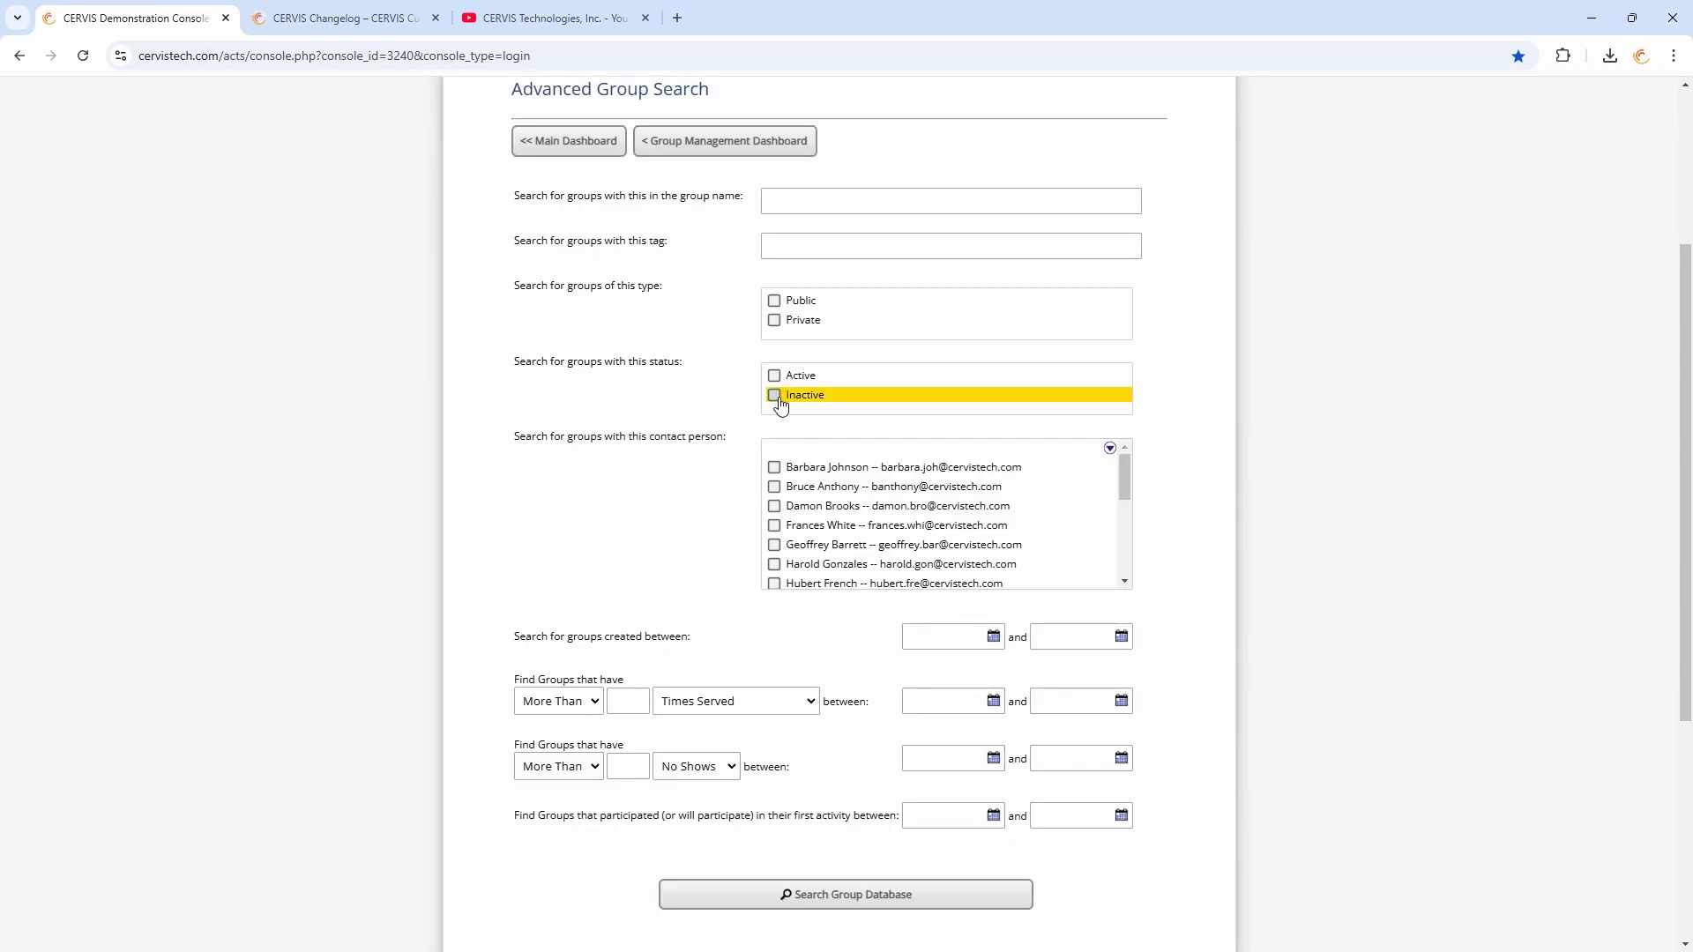
pyautogui.scroll(-1, 725, 435)
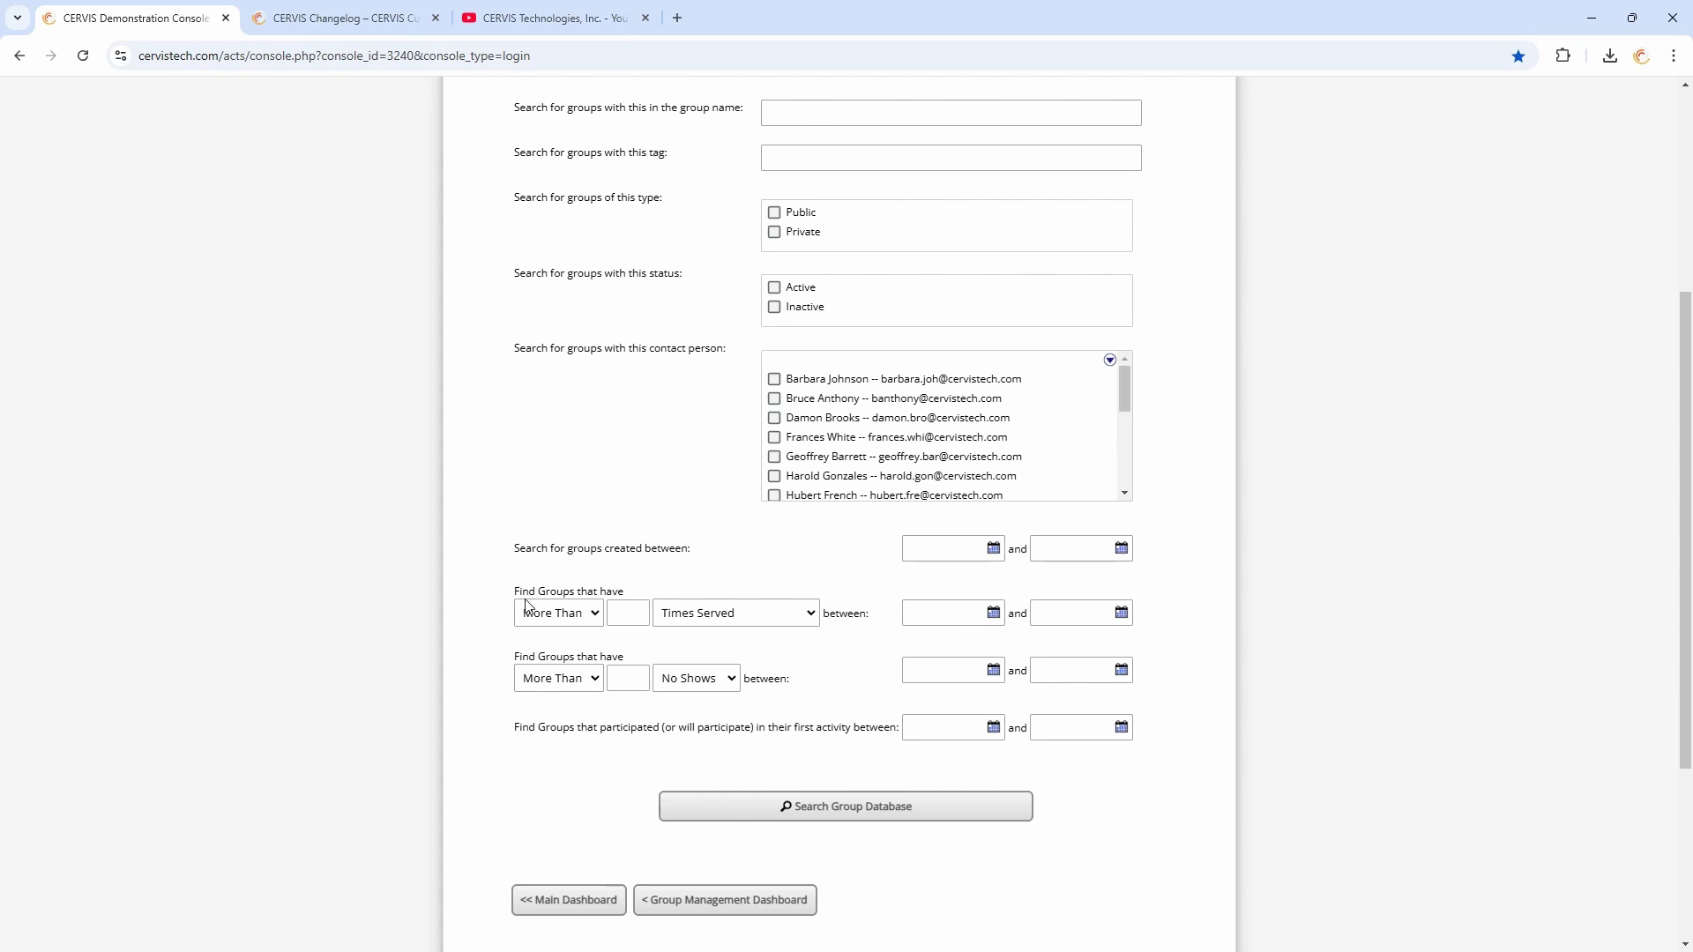
pyautogui.moveTo(547, 591); pyautogui.dragTo(695, 598)
pyautogui.click(695, 598)
pyautogui.click(739, 903)
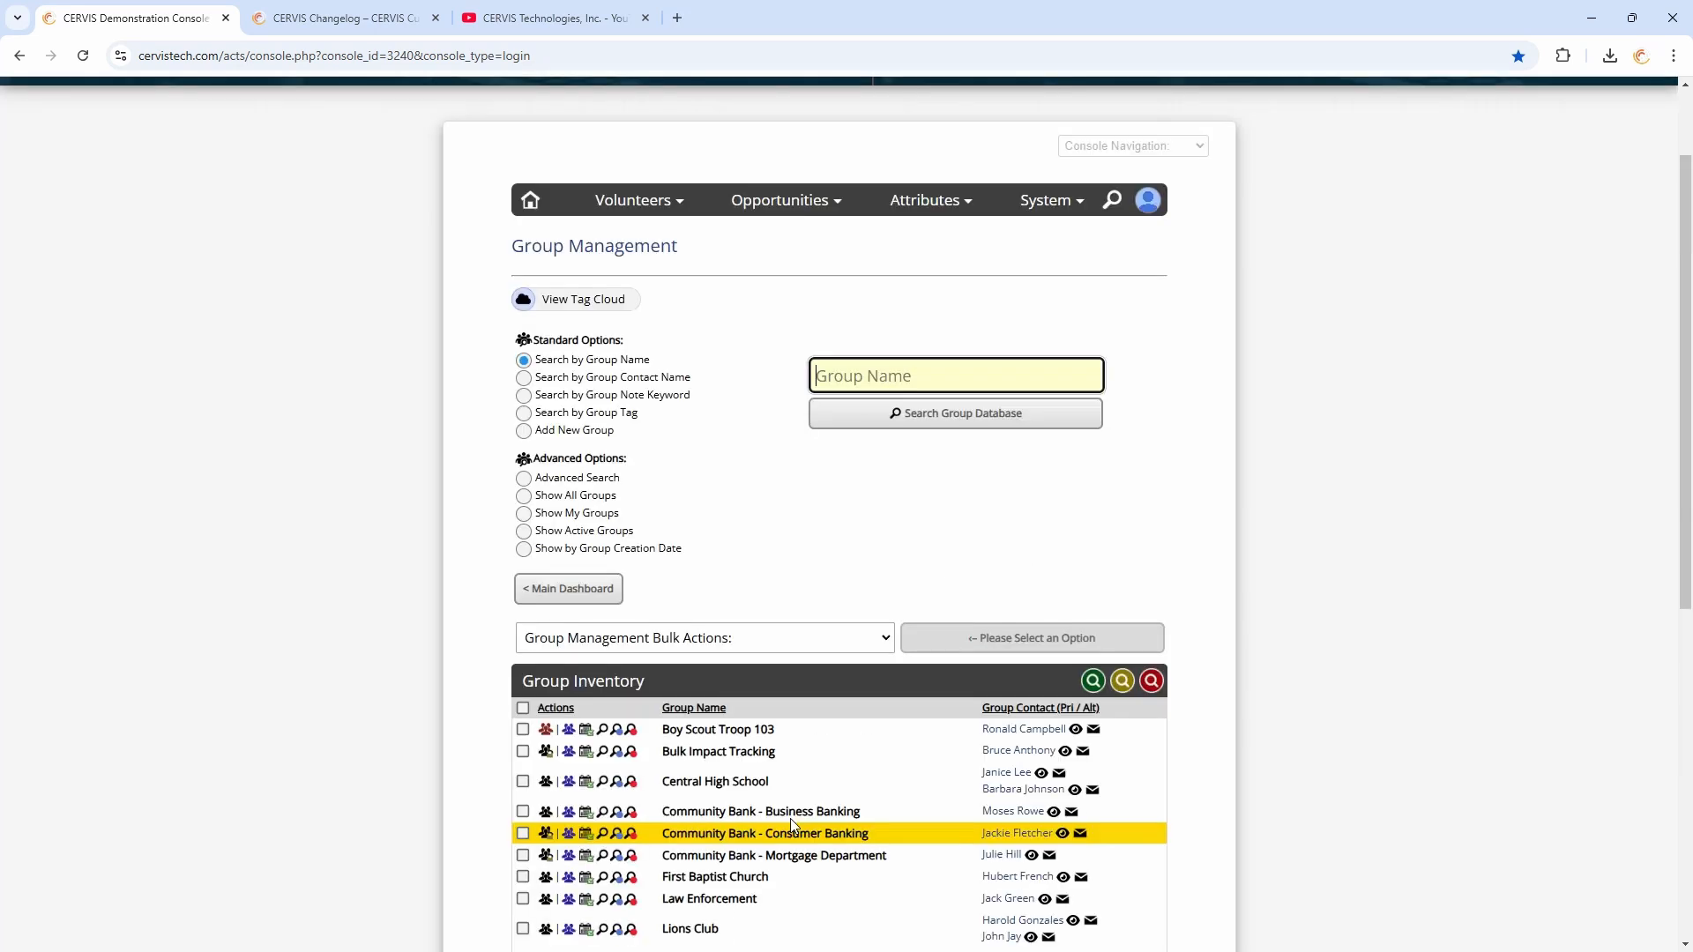
# Go to the Main Dashboard and open Search / Manage Existing Opportunities
pyautogui.click(570, 595)
pyautogui.moveTo(776, 601); pyautogui.dragTo(803, 582)
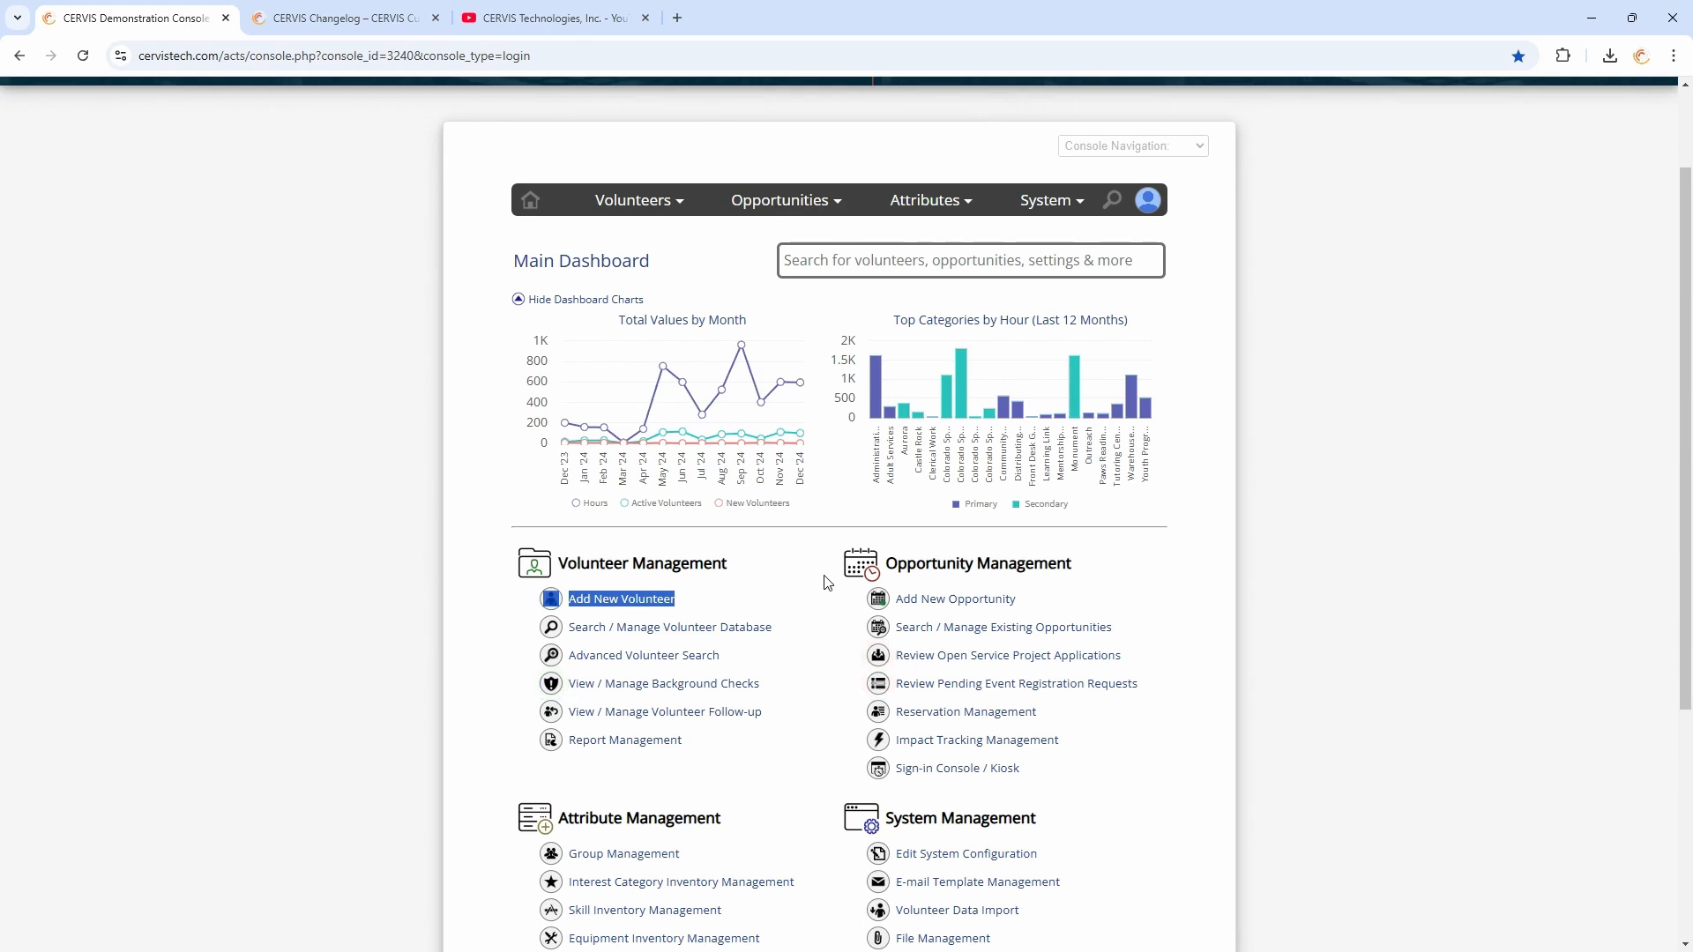
pyautogui.scroll(-2, 827, 580)
pyautogui.moveTo(925, 388); pyautogui.dragTo(1066, 388)
pyautogui.click(1065, 392)
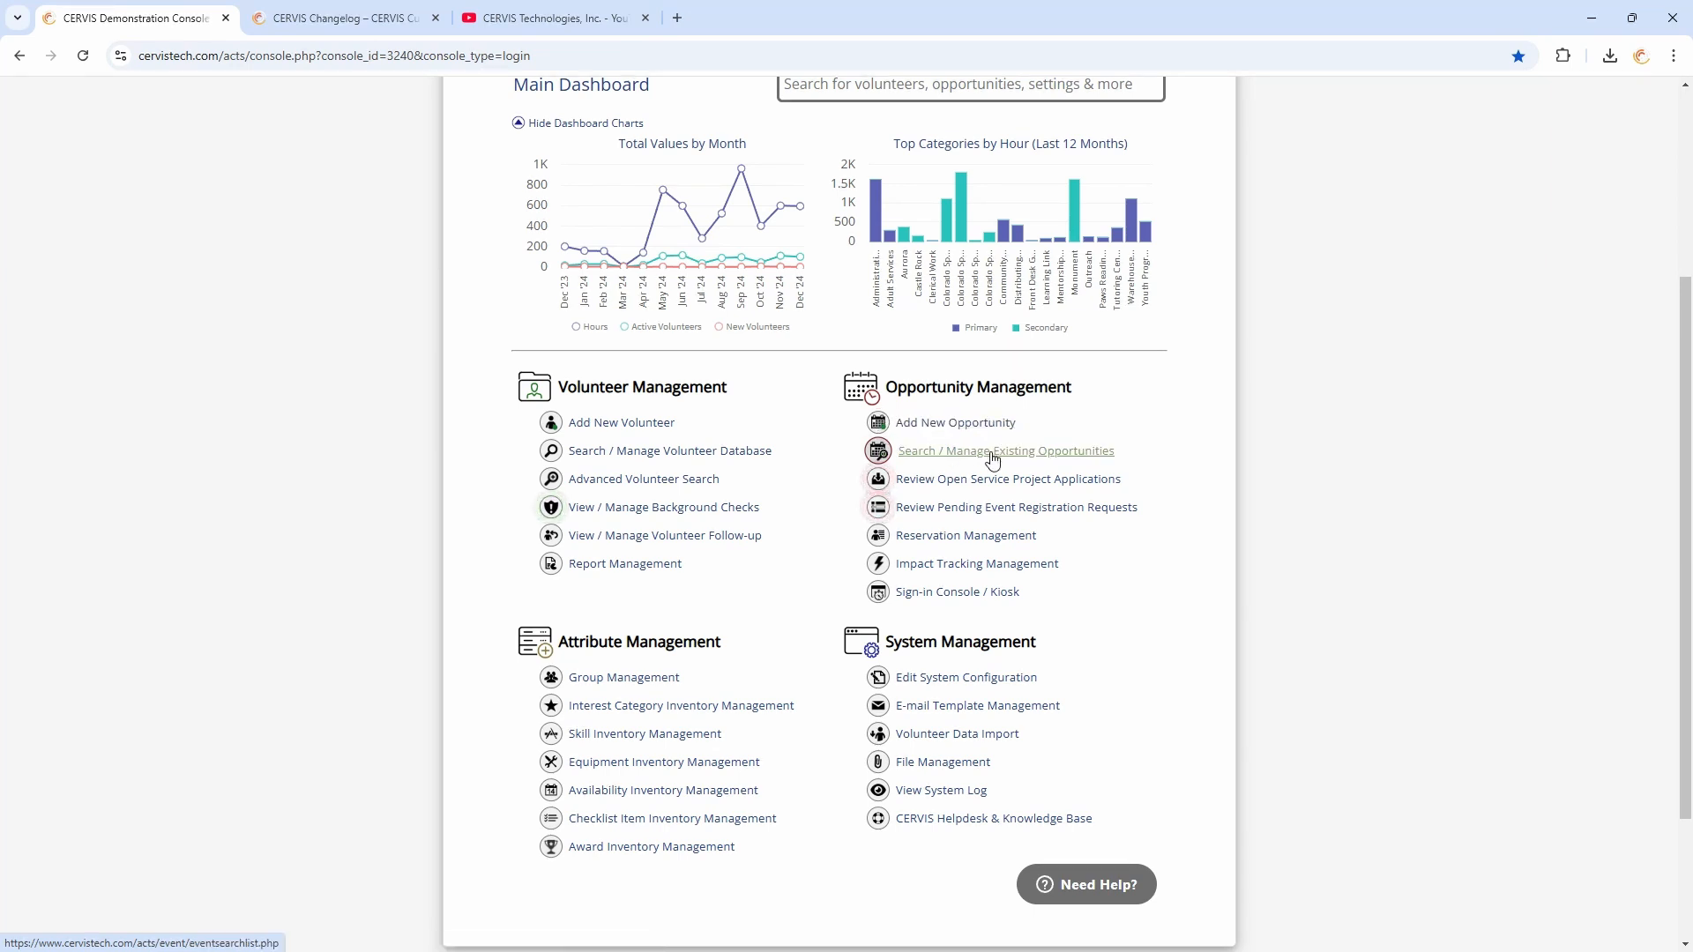
pyautogui.click(961, 456)
# Open the Trails & Waterways: Cleanout Colorado opportunity and duplicate it in CERVIS
pyautogui.scroll(-2, 937, 395)
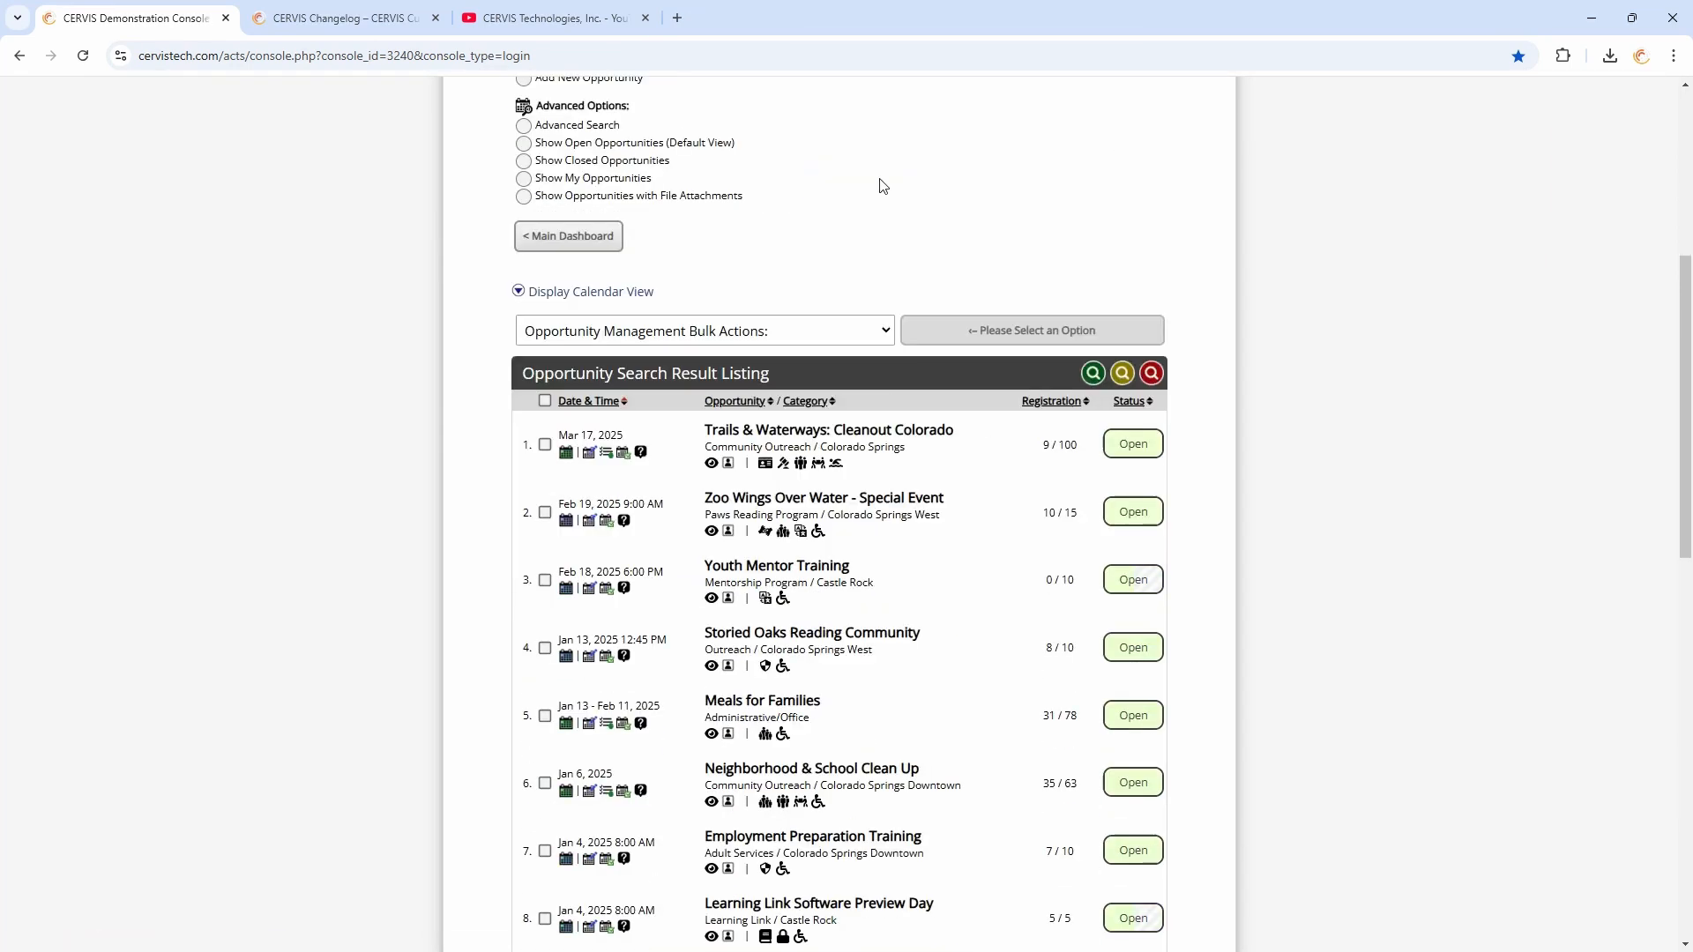
pyautogui.scroll(2, 816, 197)
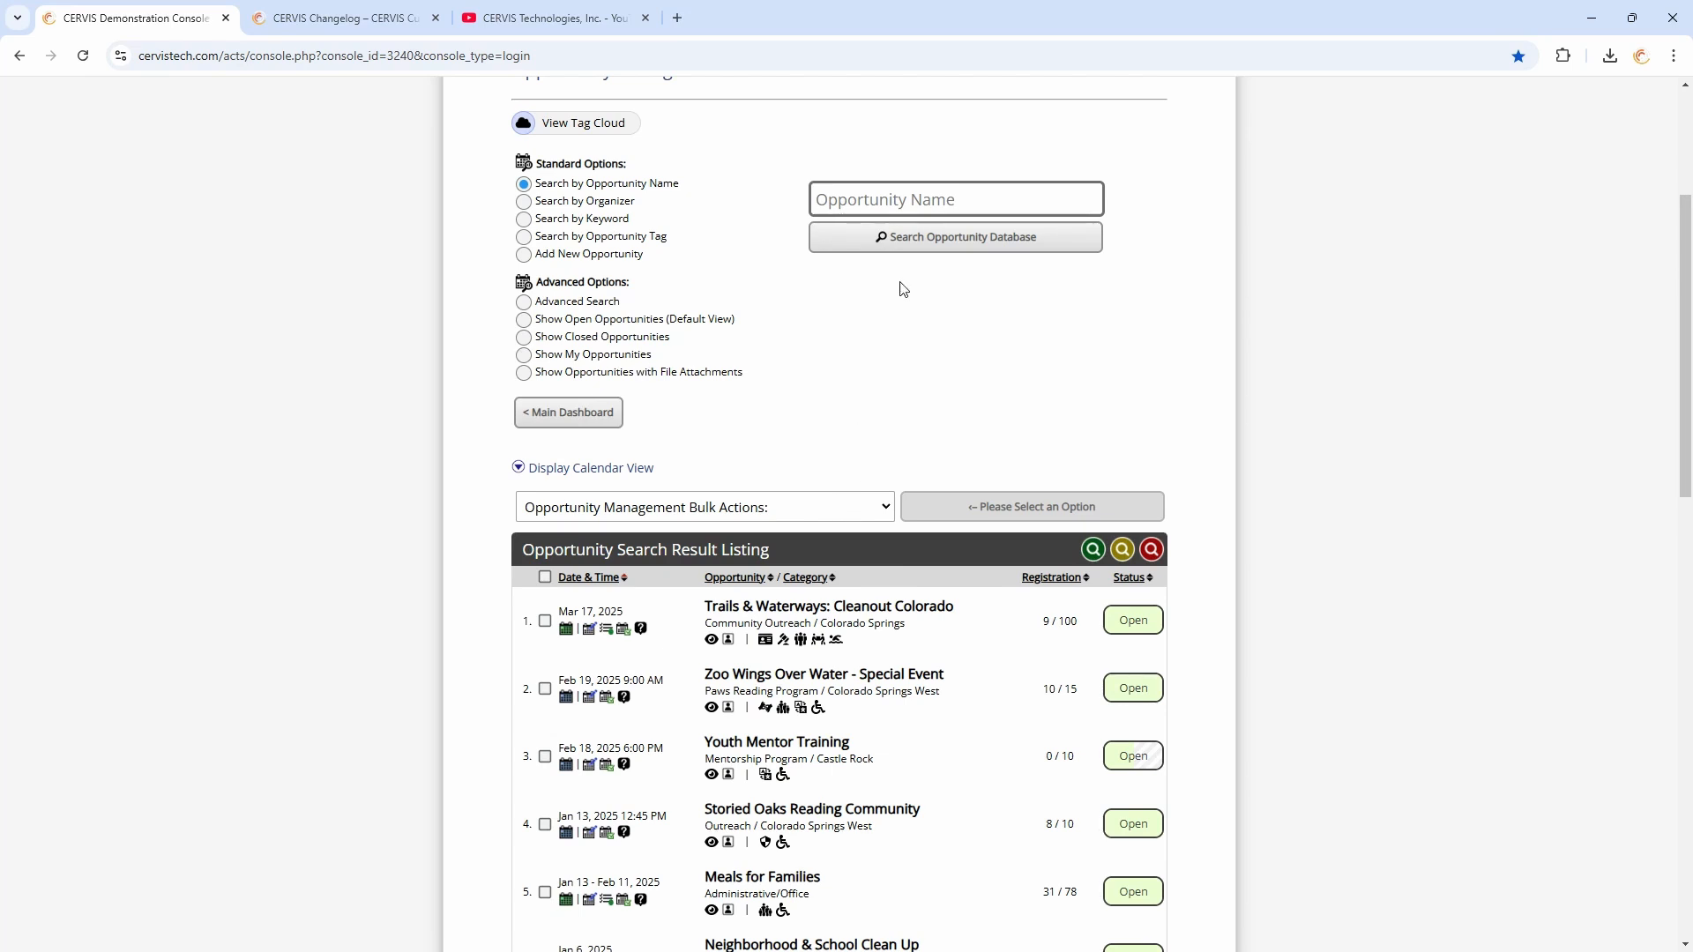
pyautogui.scroll(-4, 886, 198)
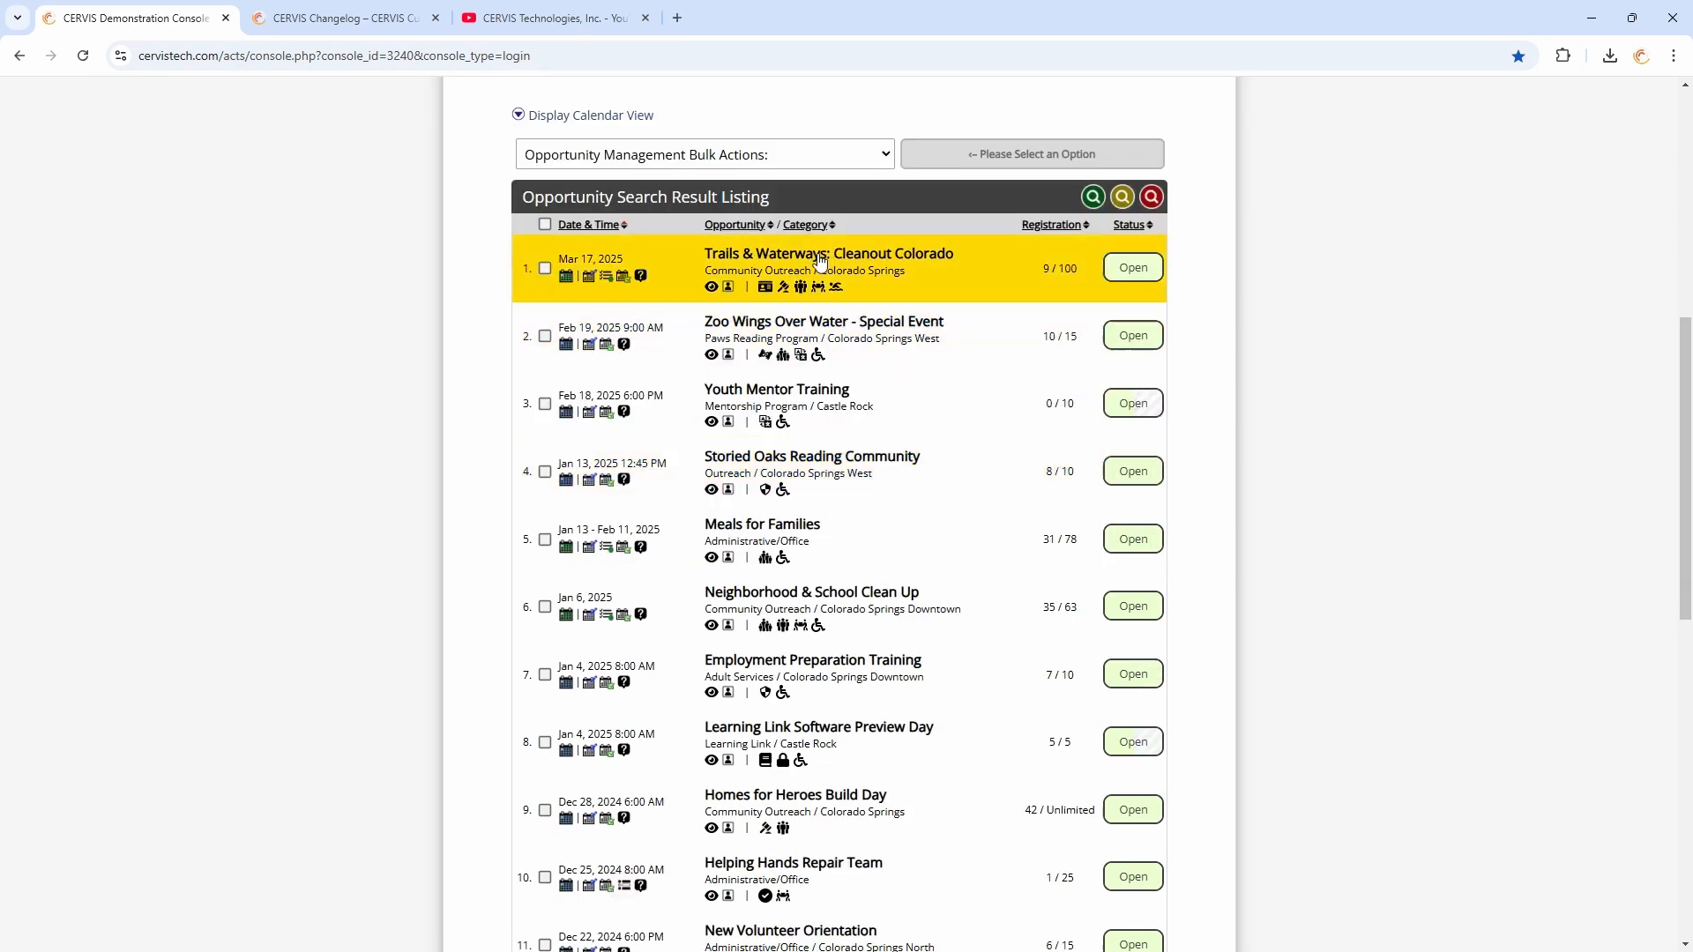
pyautogui.click(794, 264)
pyautogui.scroll(-5, 779, 401)
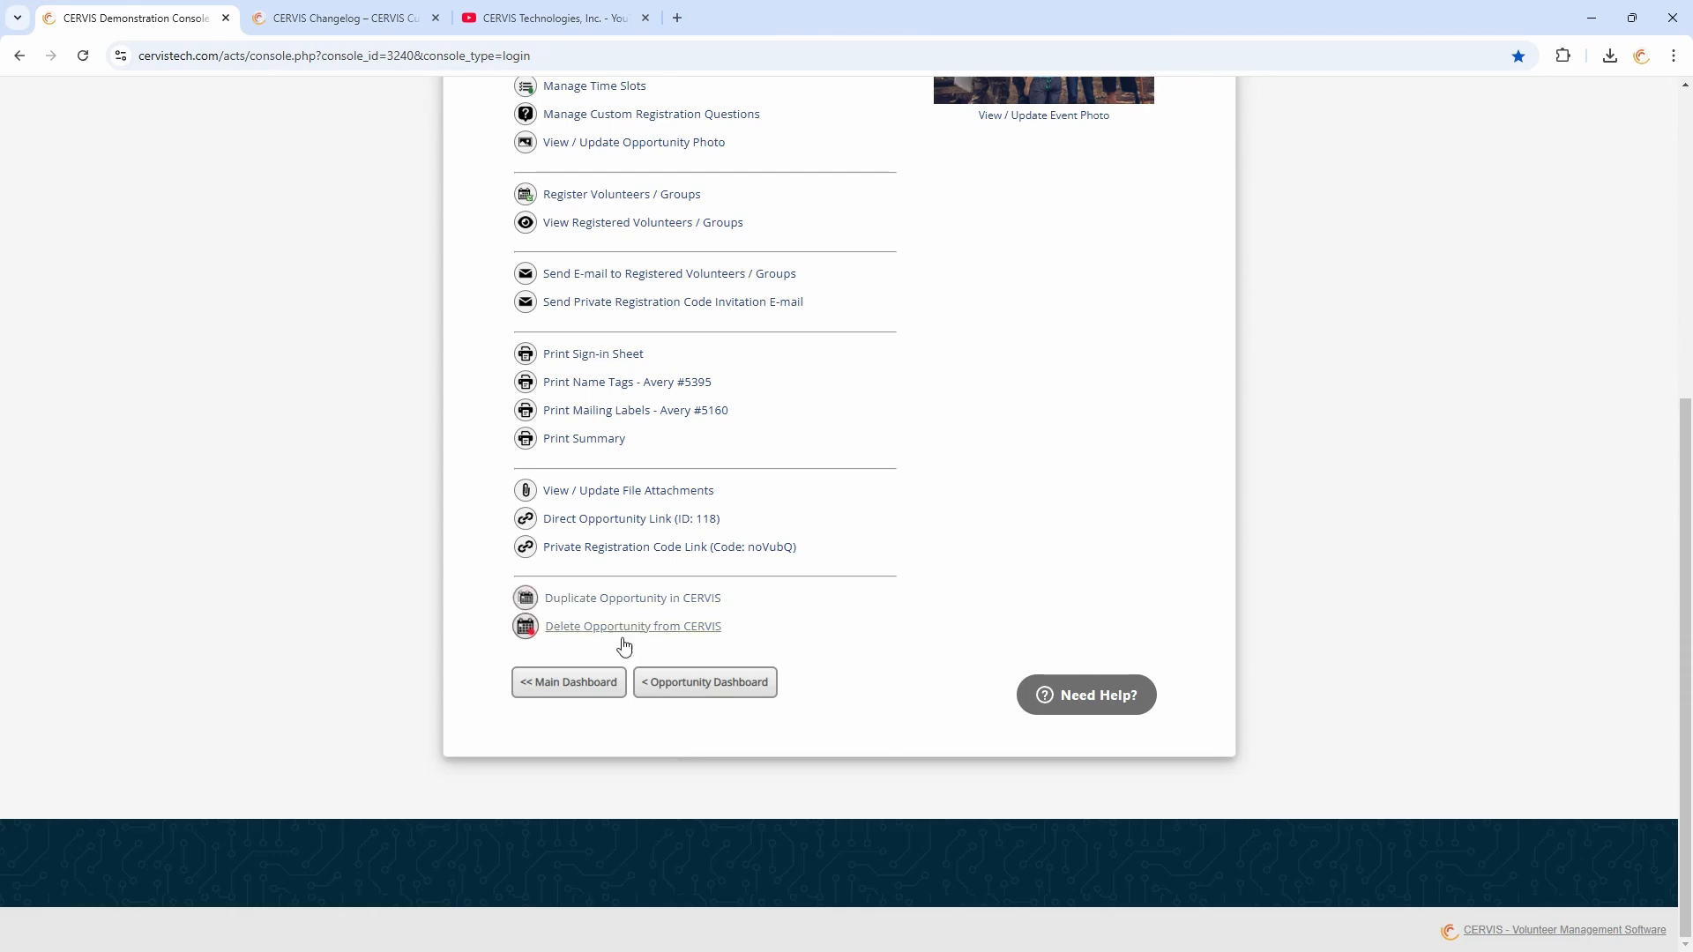
pyautogui.click(630, 599)
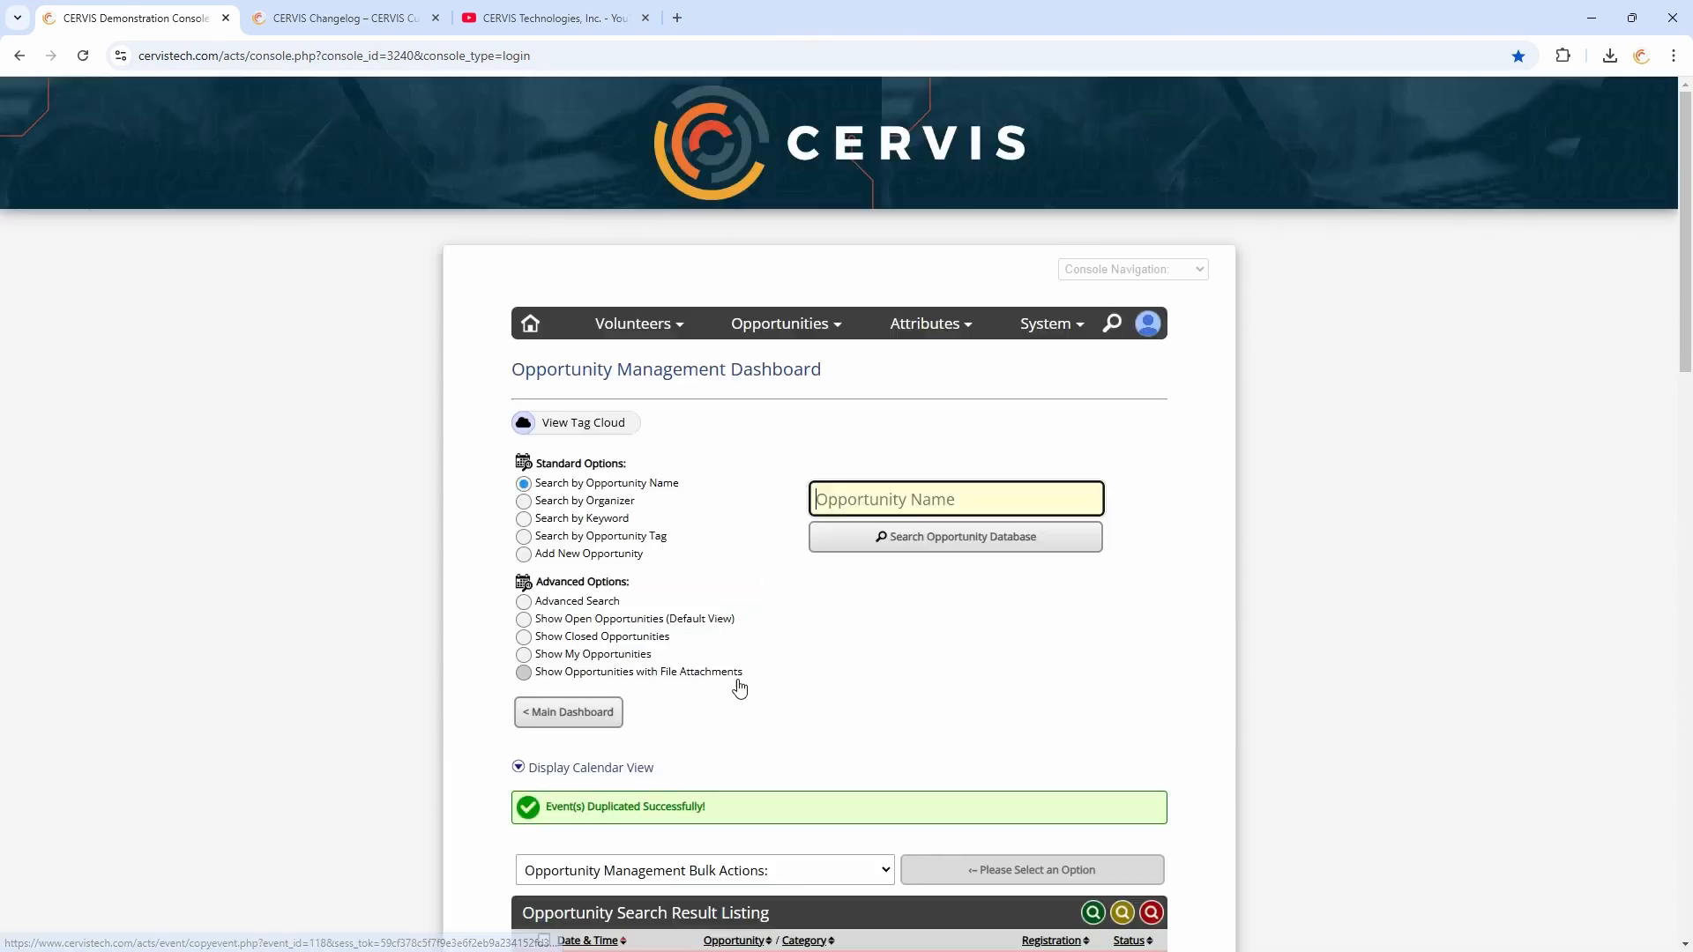
# Open the copied Trails & Waterways opportunity to review its options, then return to the Opportunity Dashboard
pyautogui.scroll(-6, 878, 468)
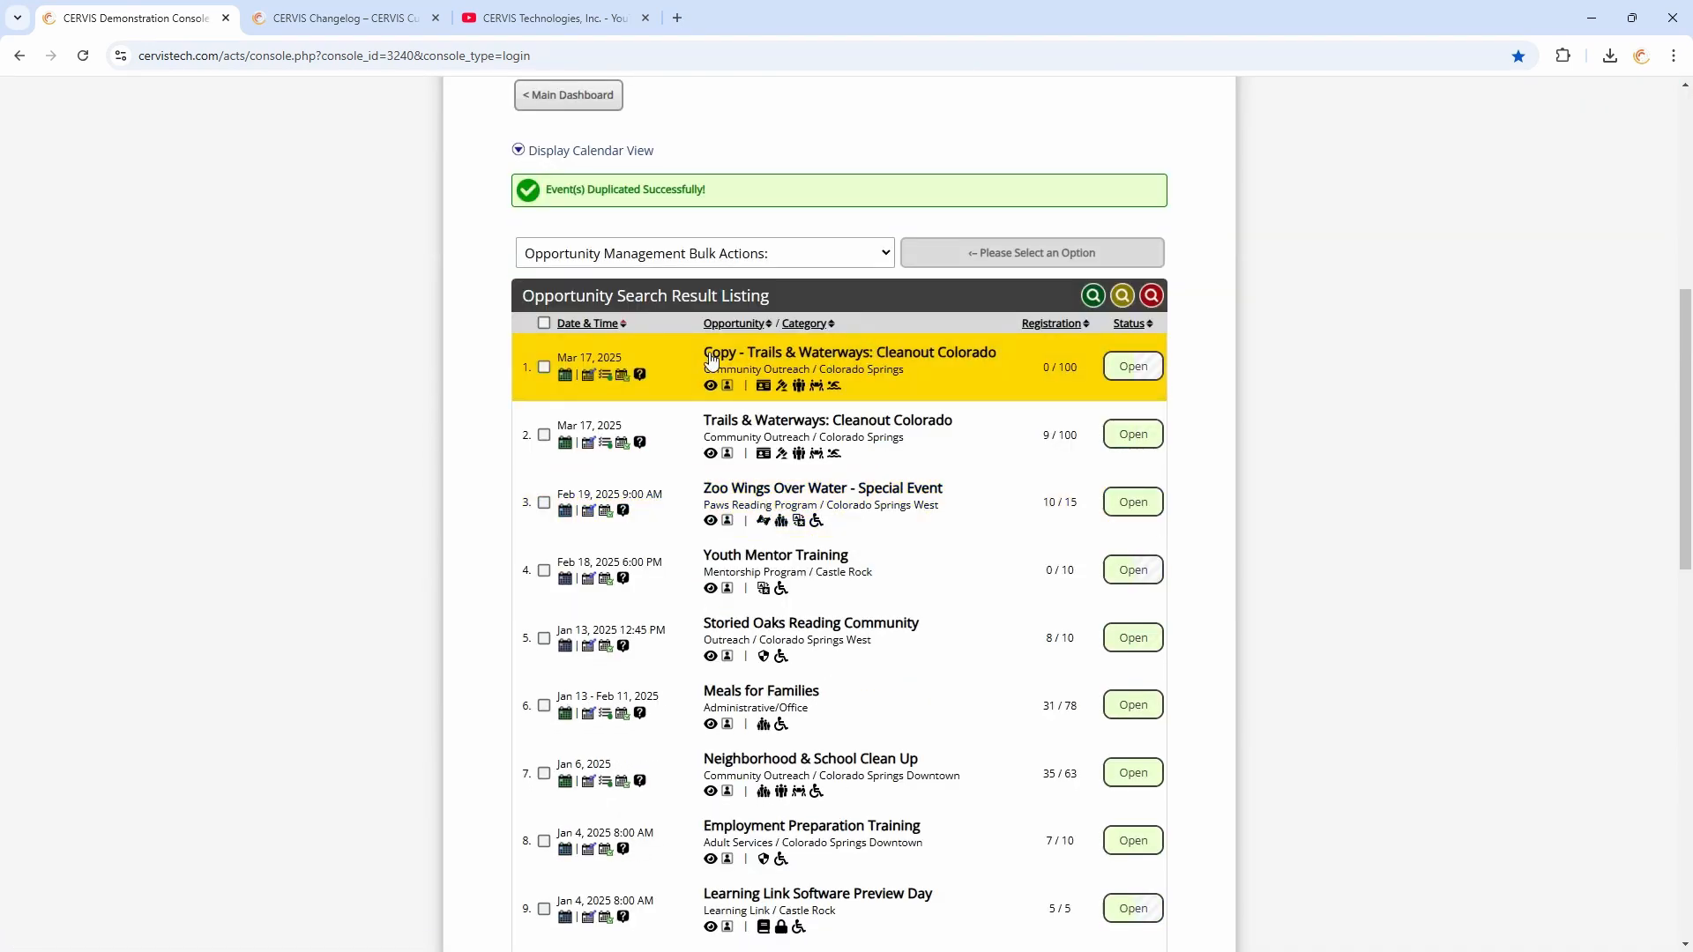
pyautogui.moveTo(704, 354); pyautogui.dragTo(748, 357)
pyautogui.click(749, 361)
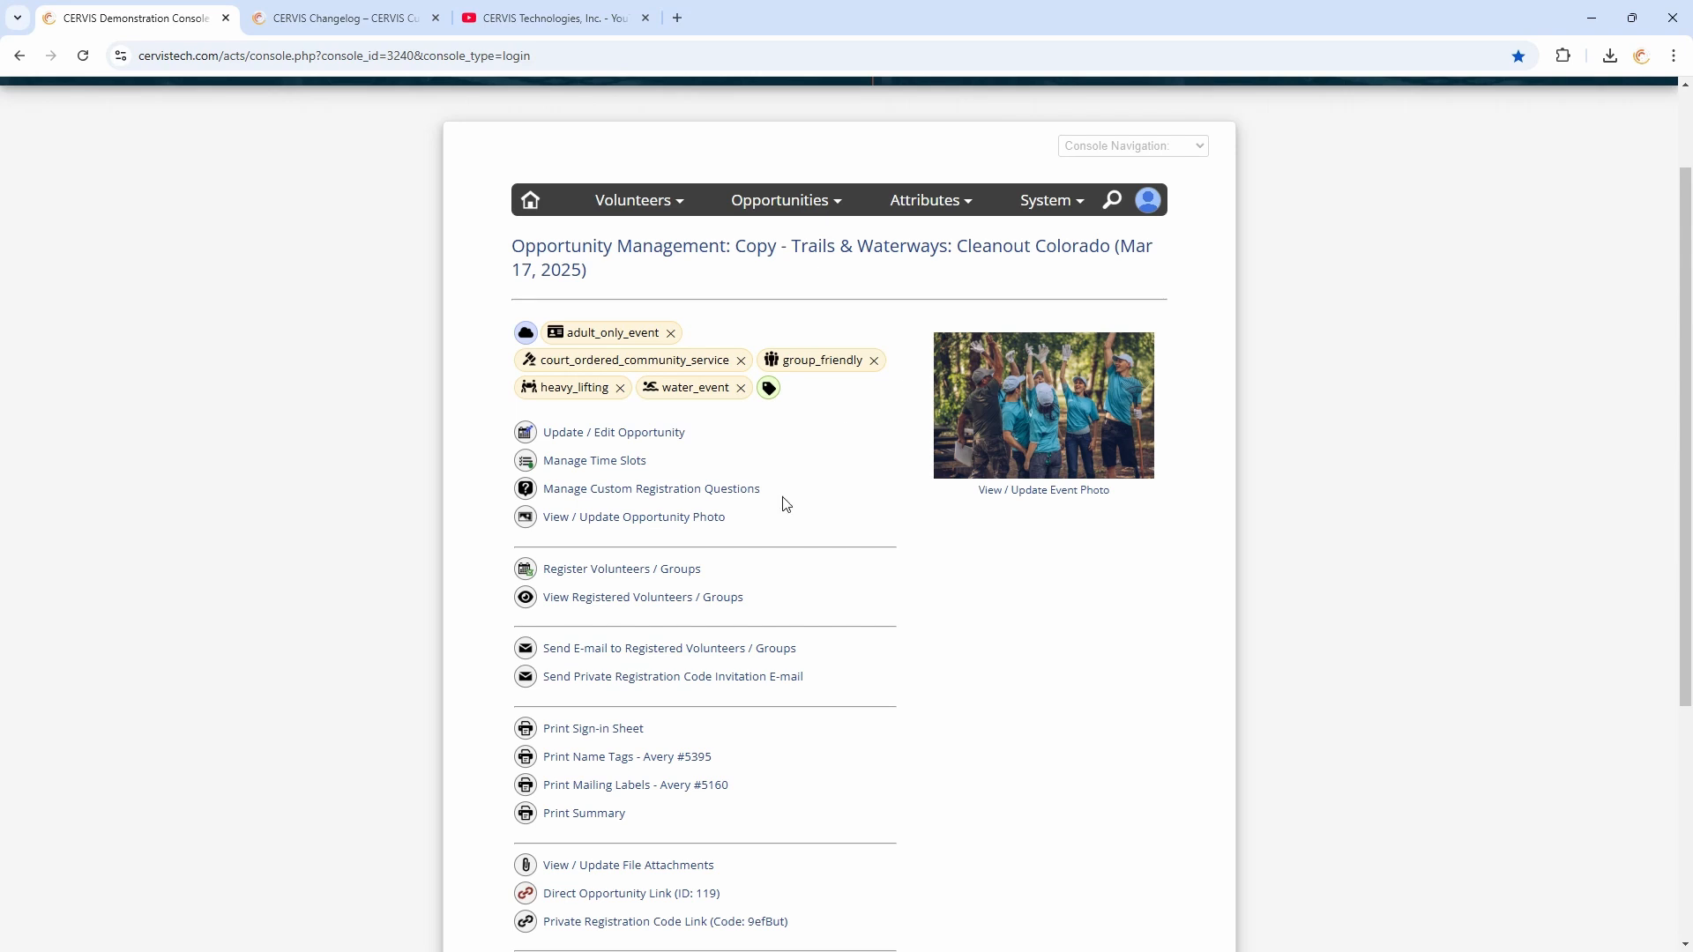
pyautogui.moveTo(791, 249); pyautogui.dragTo(737, 249)
pyautogui.scroll(-5, 782, 529)
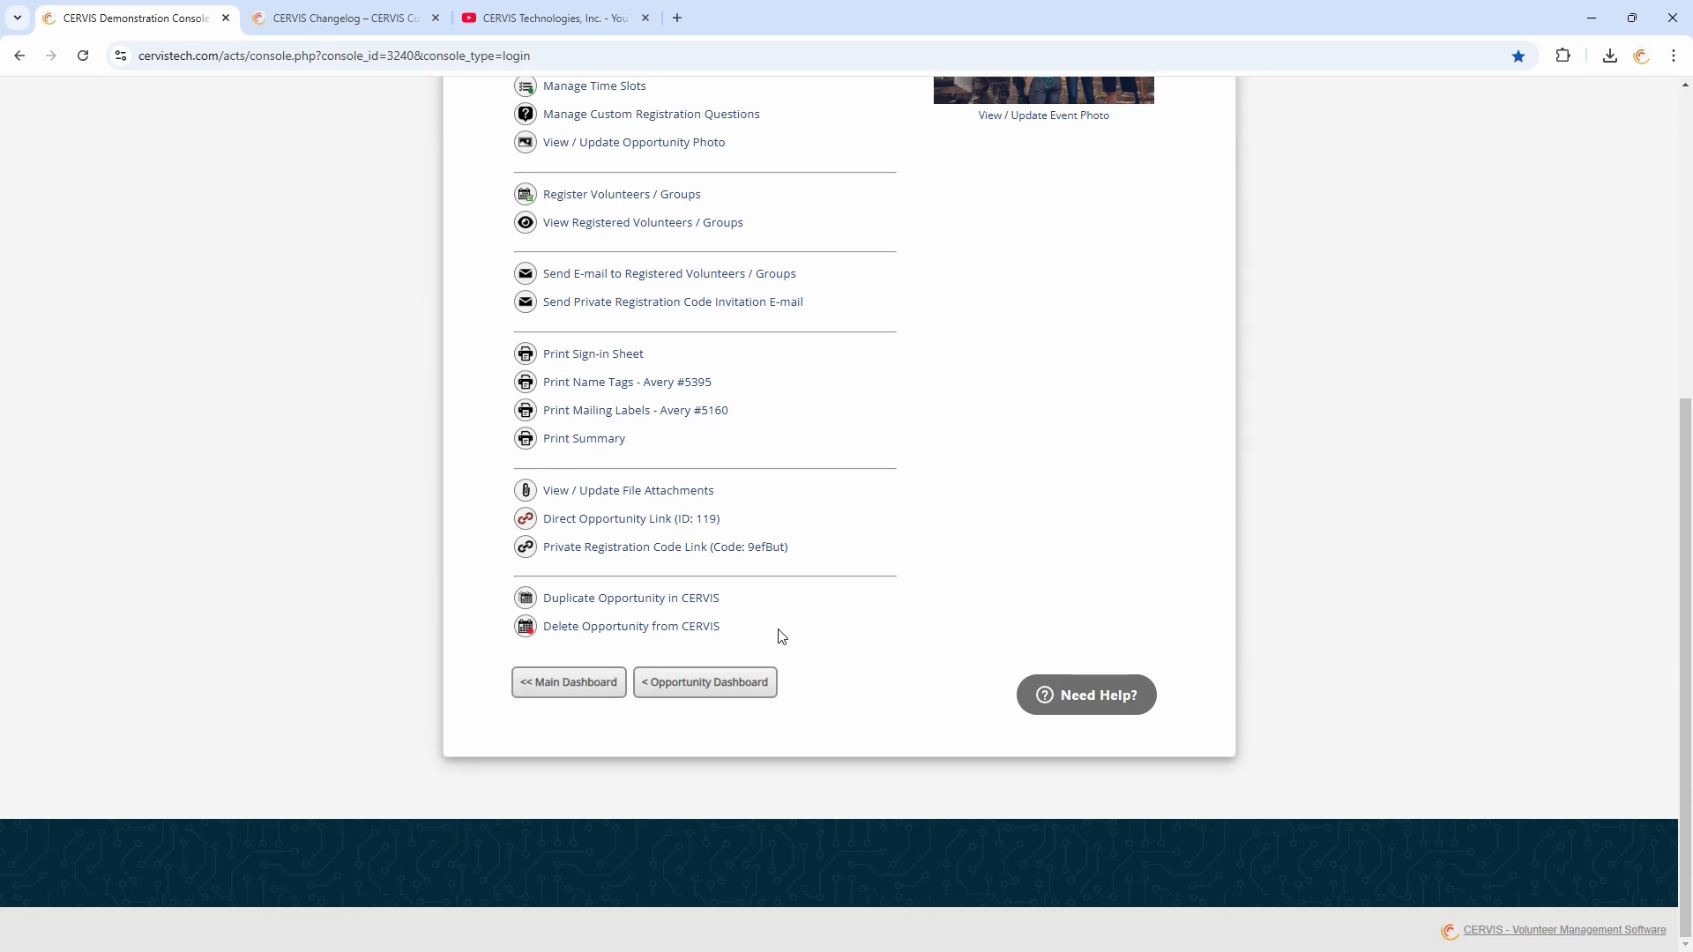
pyautogui.click(772, 686)
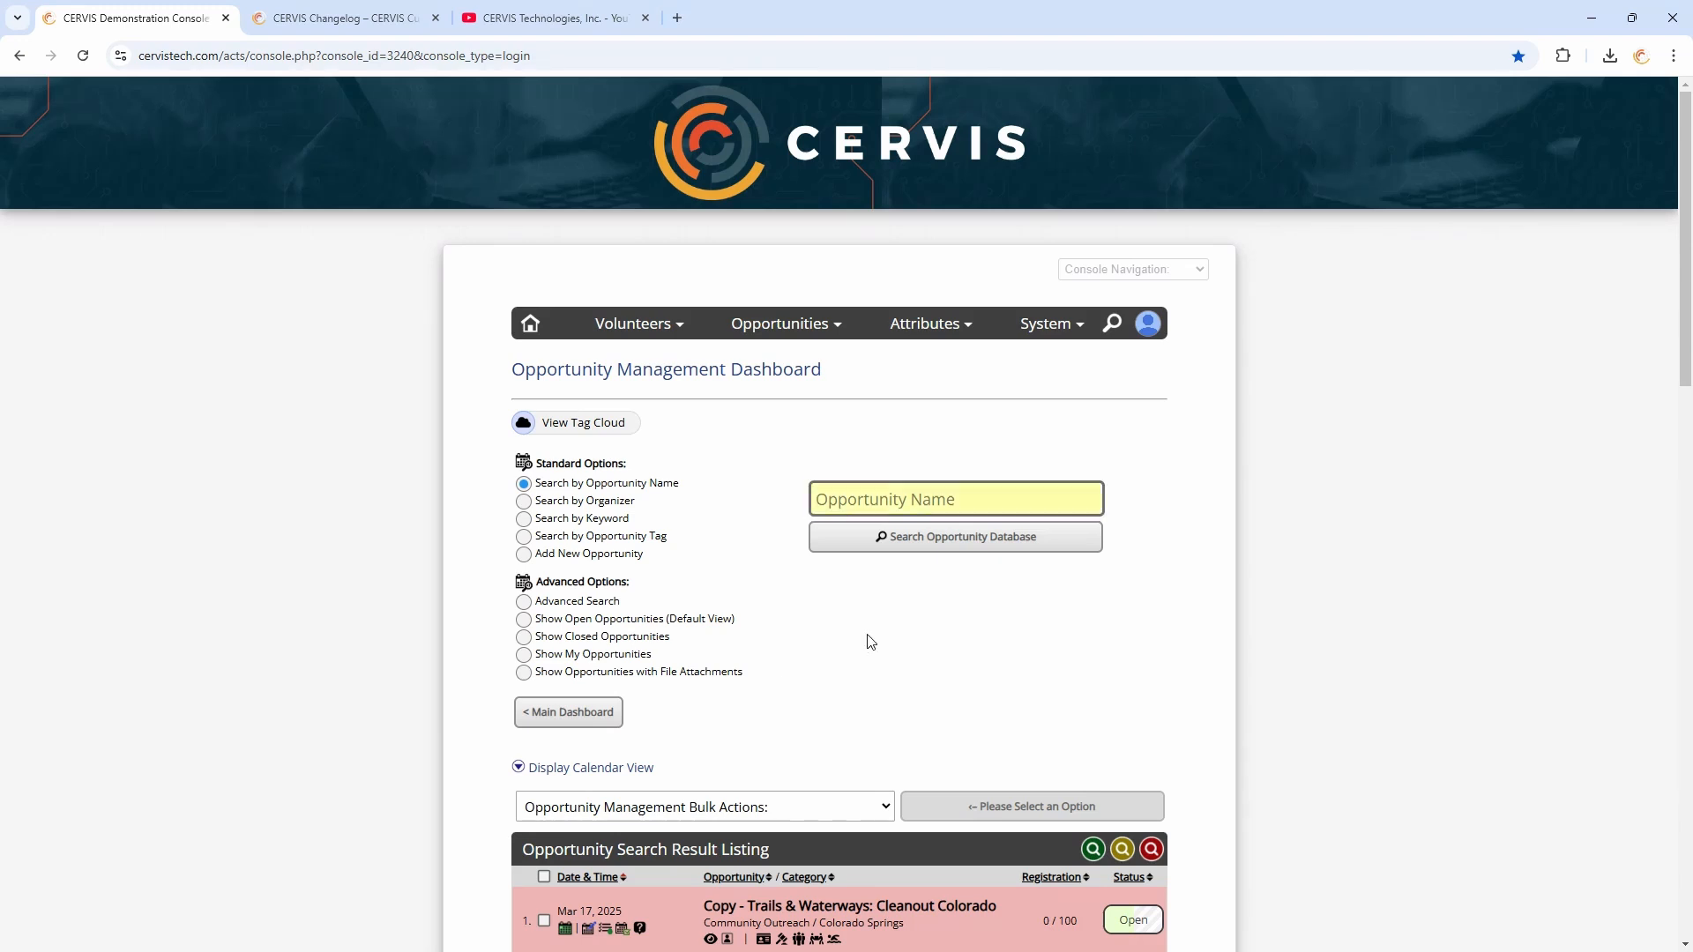
# Edit the Copy - Trails & Waterways: Cleanout Colorado opportunity and open its Opportunity Status choices
pyautogui.scroll(-3, 871, 641)
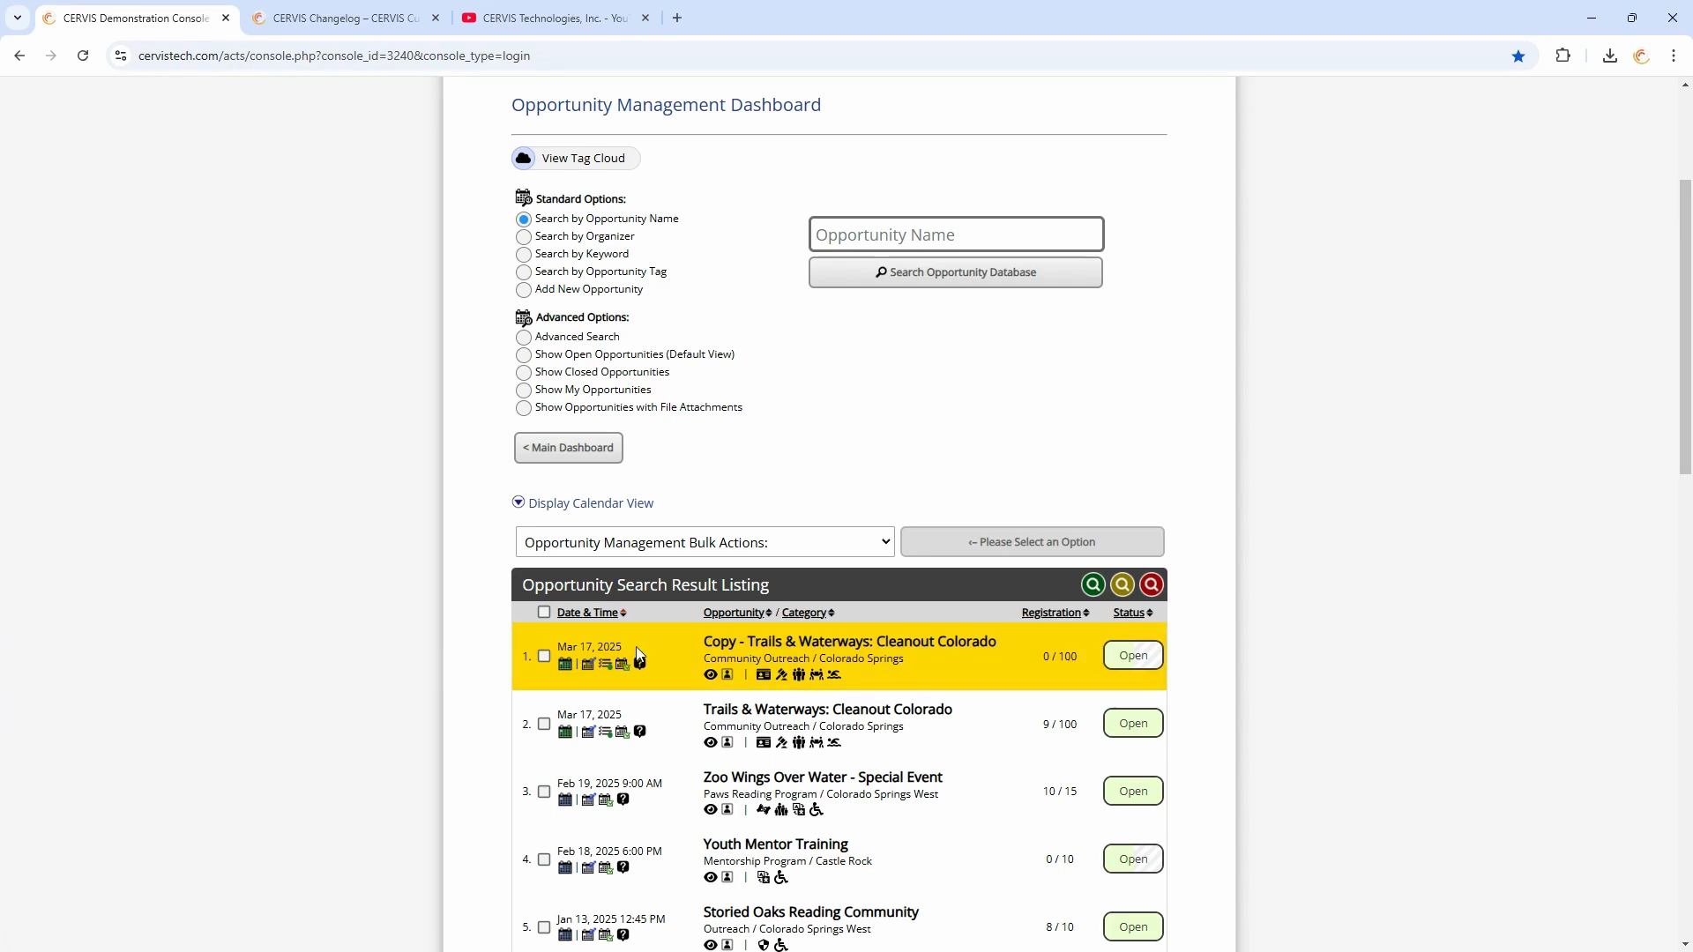
pyautogui.moveTo(597, 647); pyautogui.dragTo(626, 647)
pyautogui.click(588, 670)
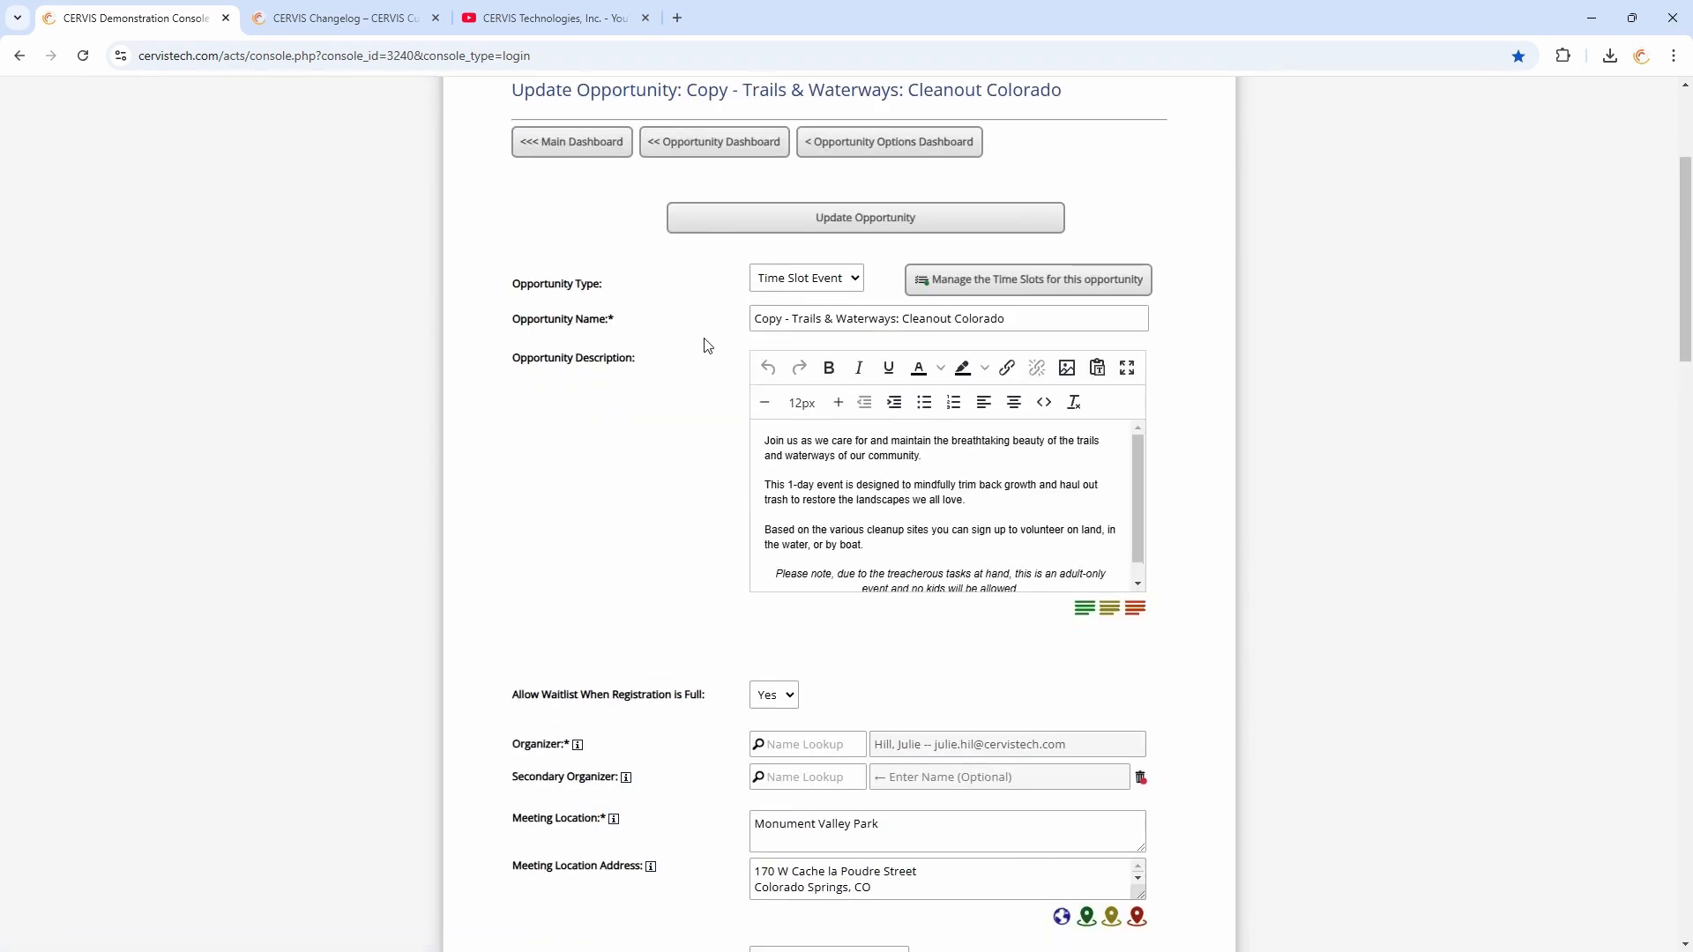
pyautogui.scroll(-10, 710, 357)
pyautogui.moveTo(509, 388); pyautogui.dragTo(639, 396)
pyautogui.click(638, 396)
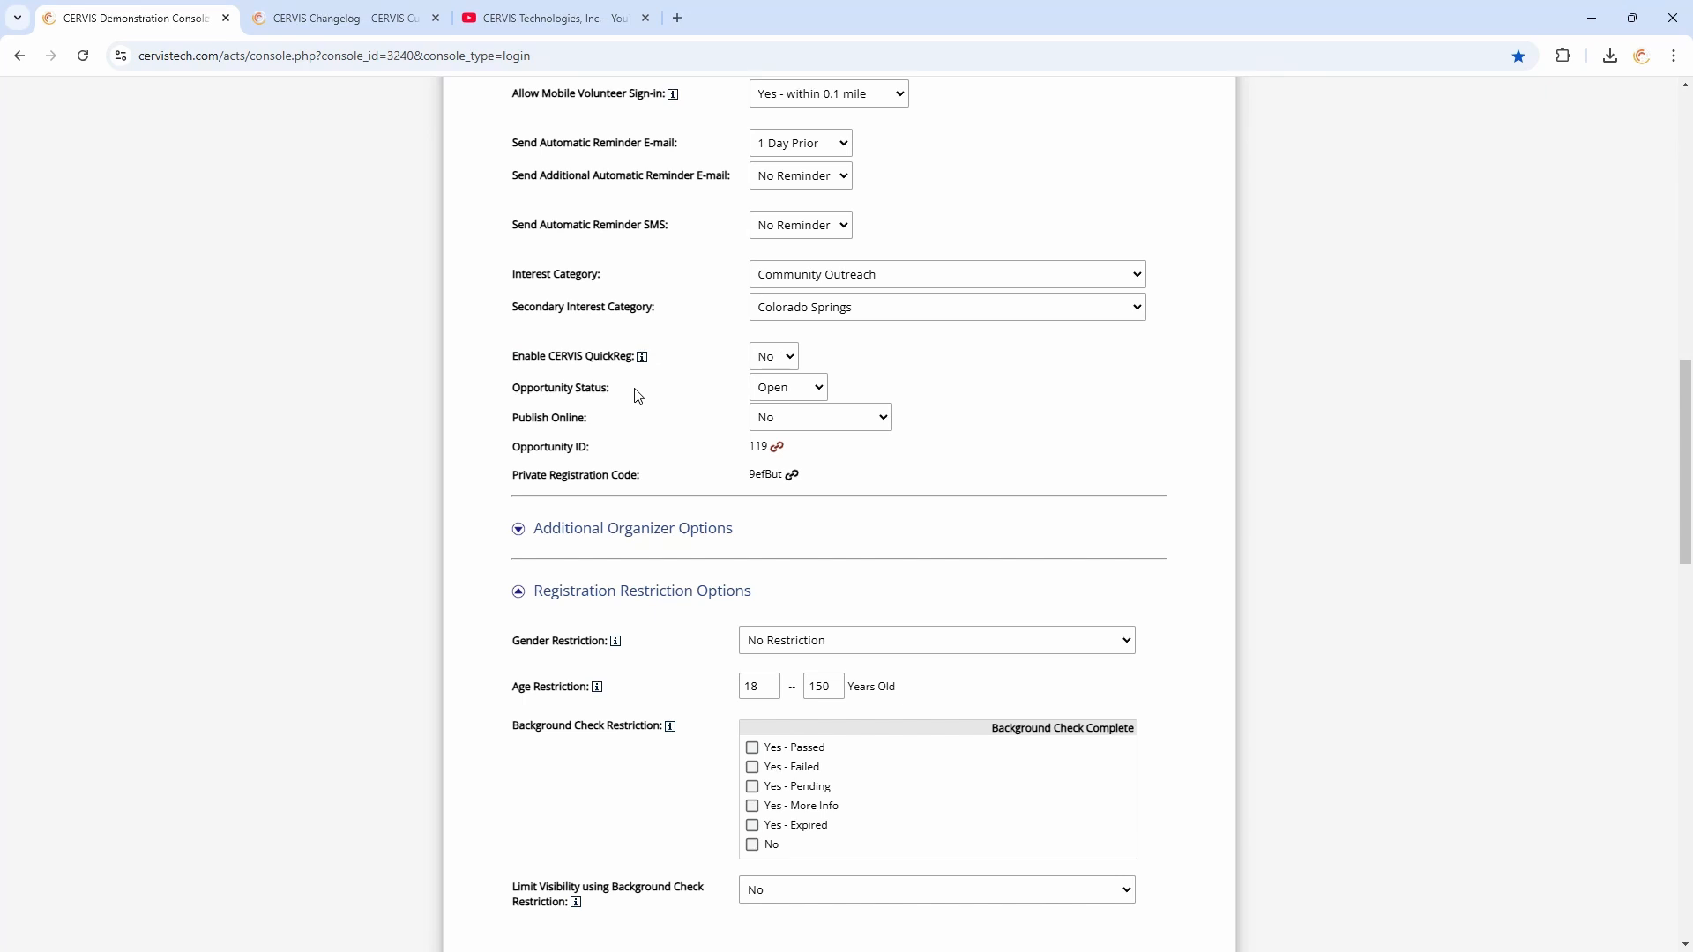
pyautogui.click(797, 388)
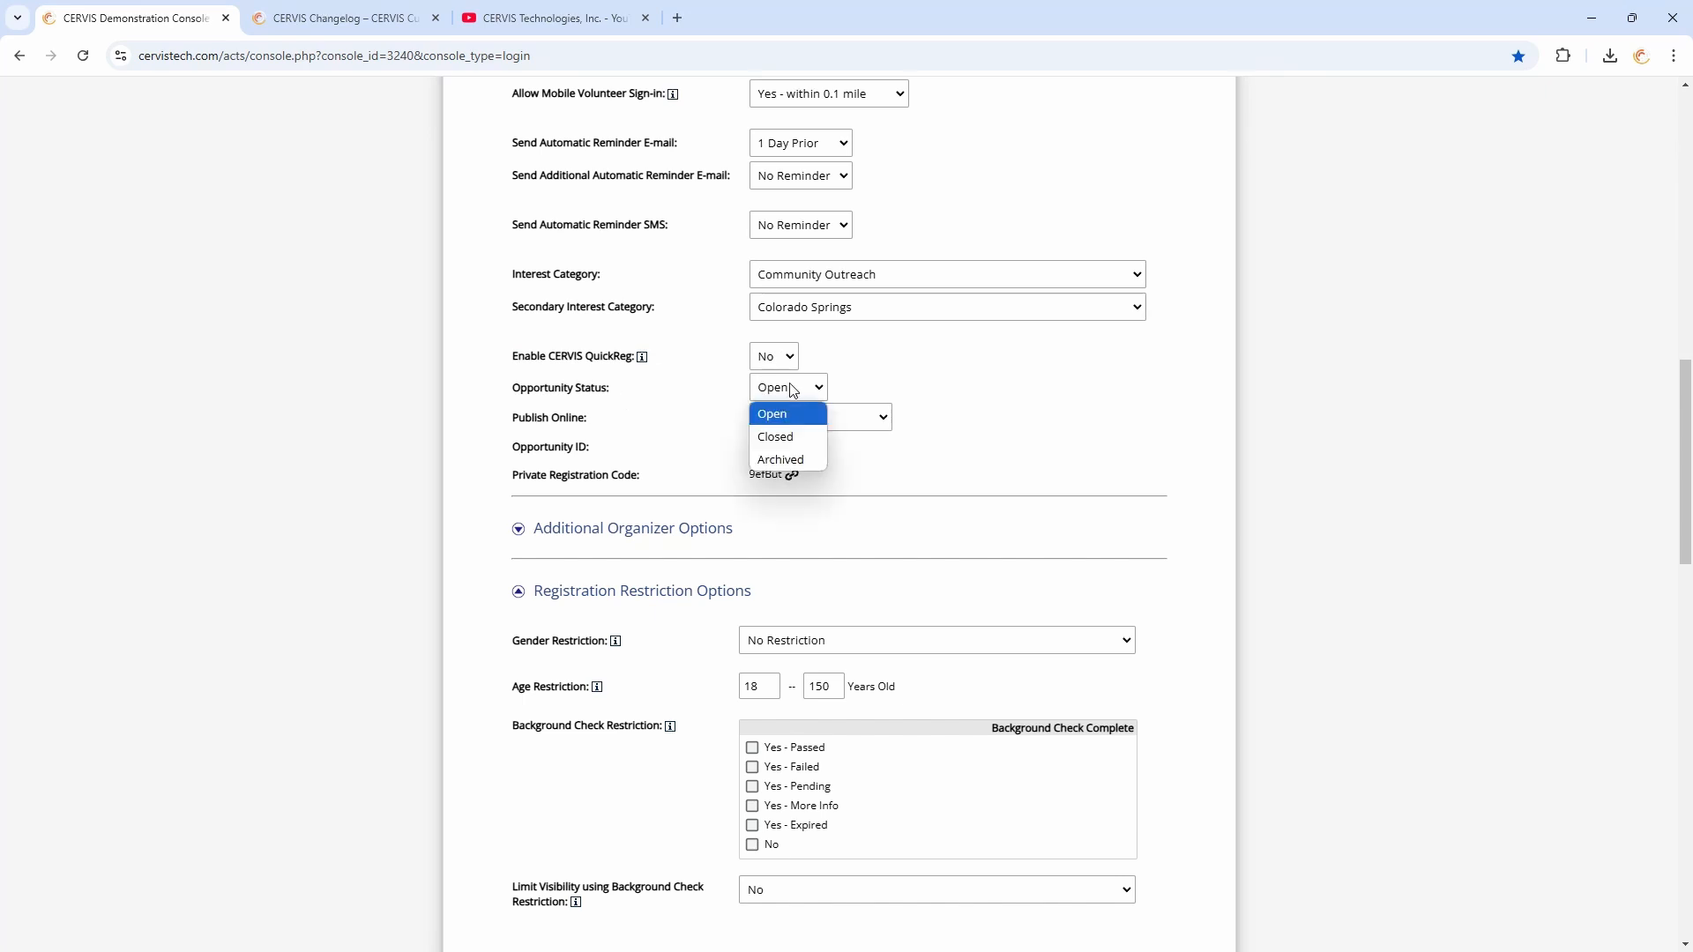
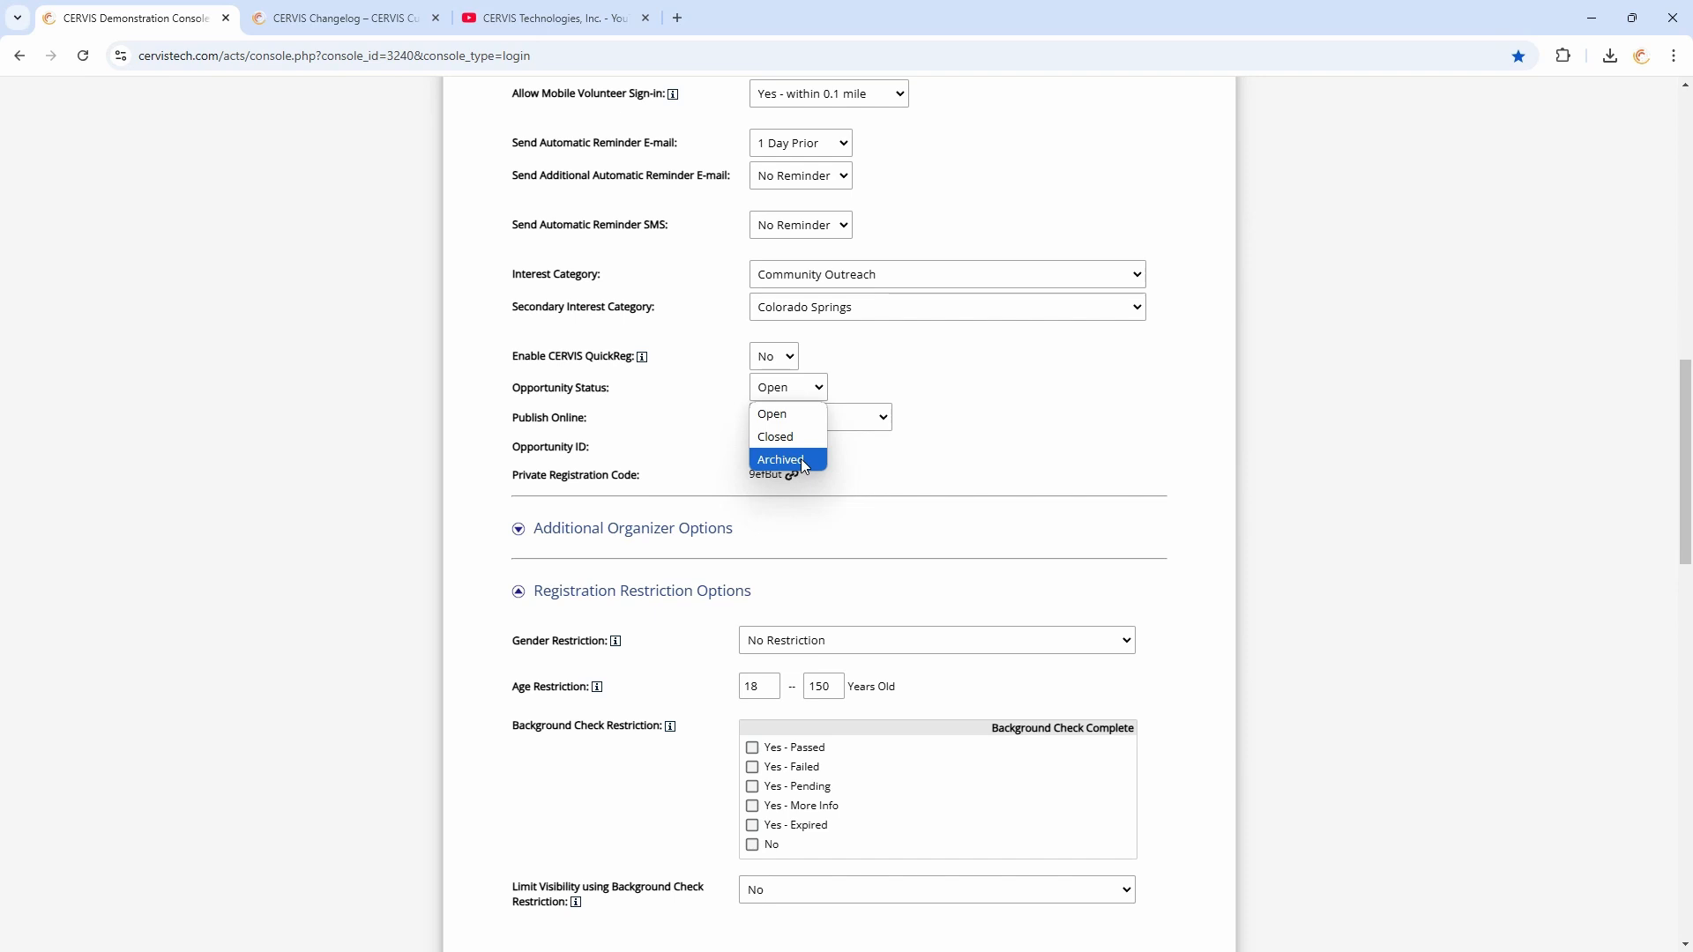
# Review the Opportunity Status choices and leave the opportunity edit form for the Main Dashboard without saving
pyautogui.click(880, 388)
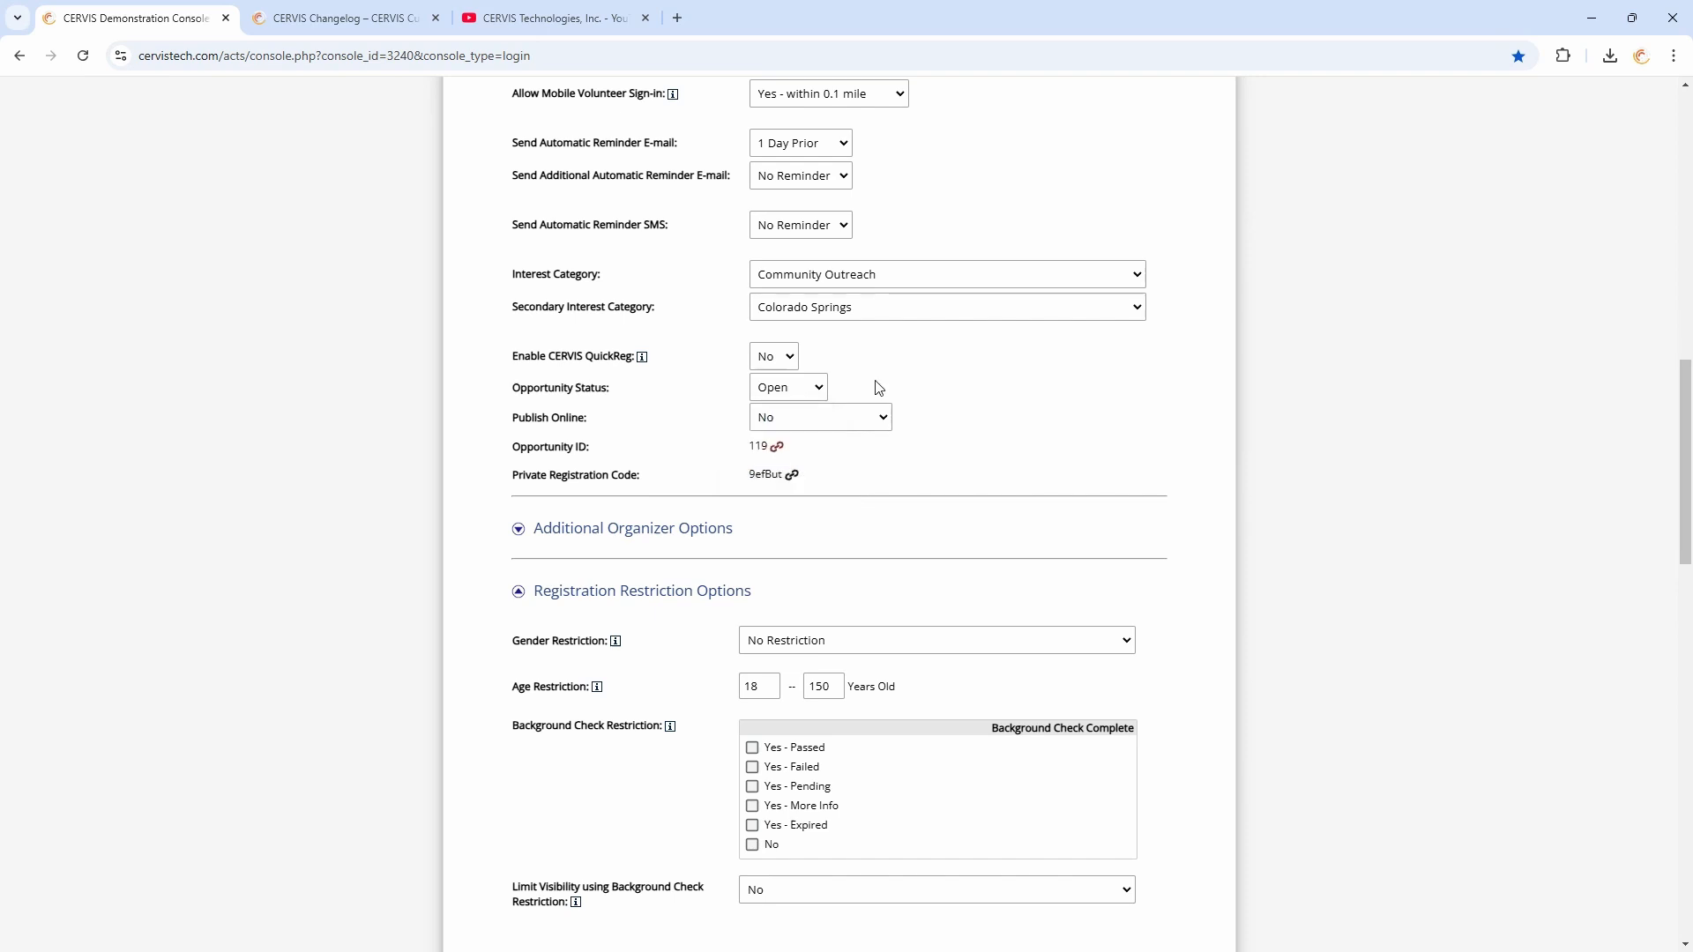
pyautogui.click(816, 388)
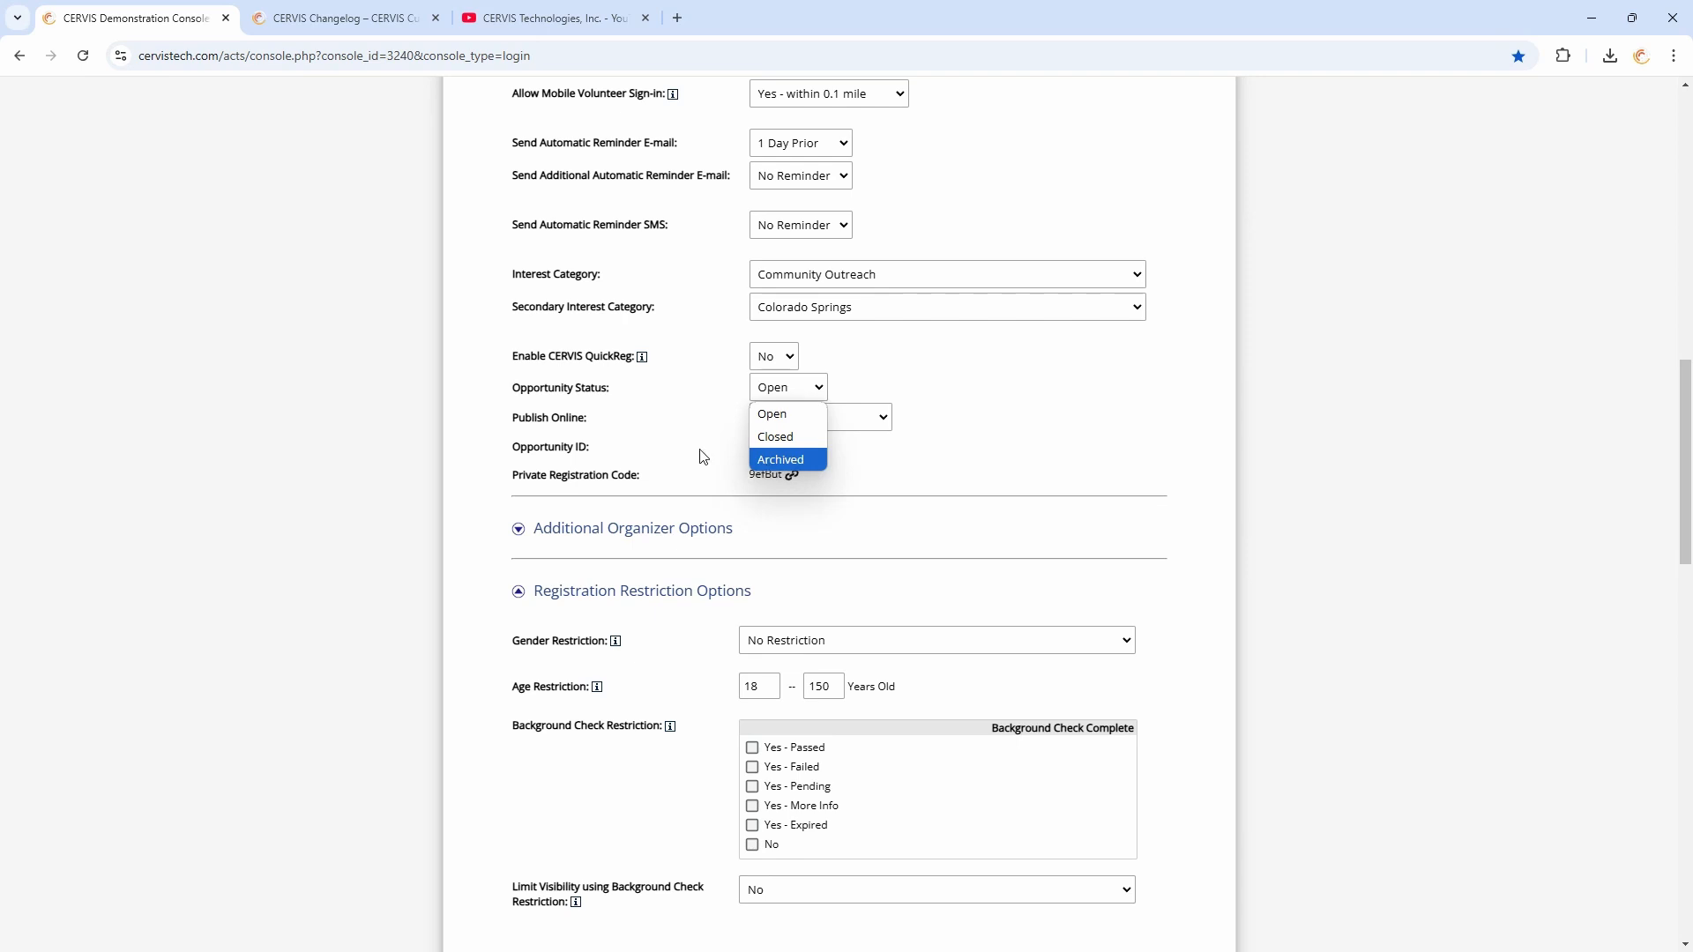
pyautogui.scroll(-15, 699, 454)
pyautogui.click(608, 784)
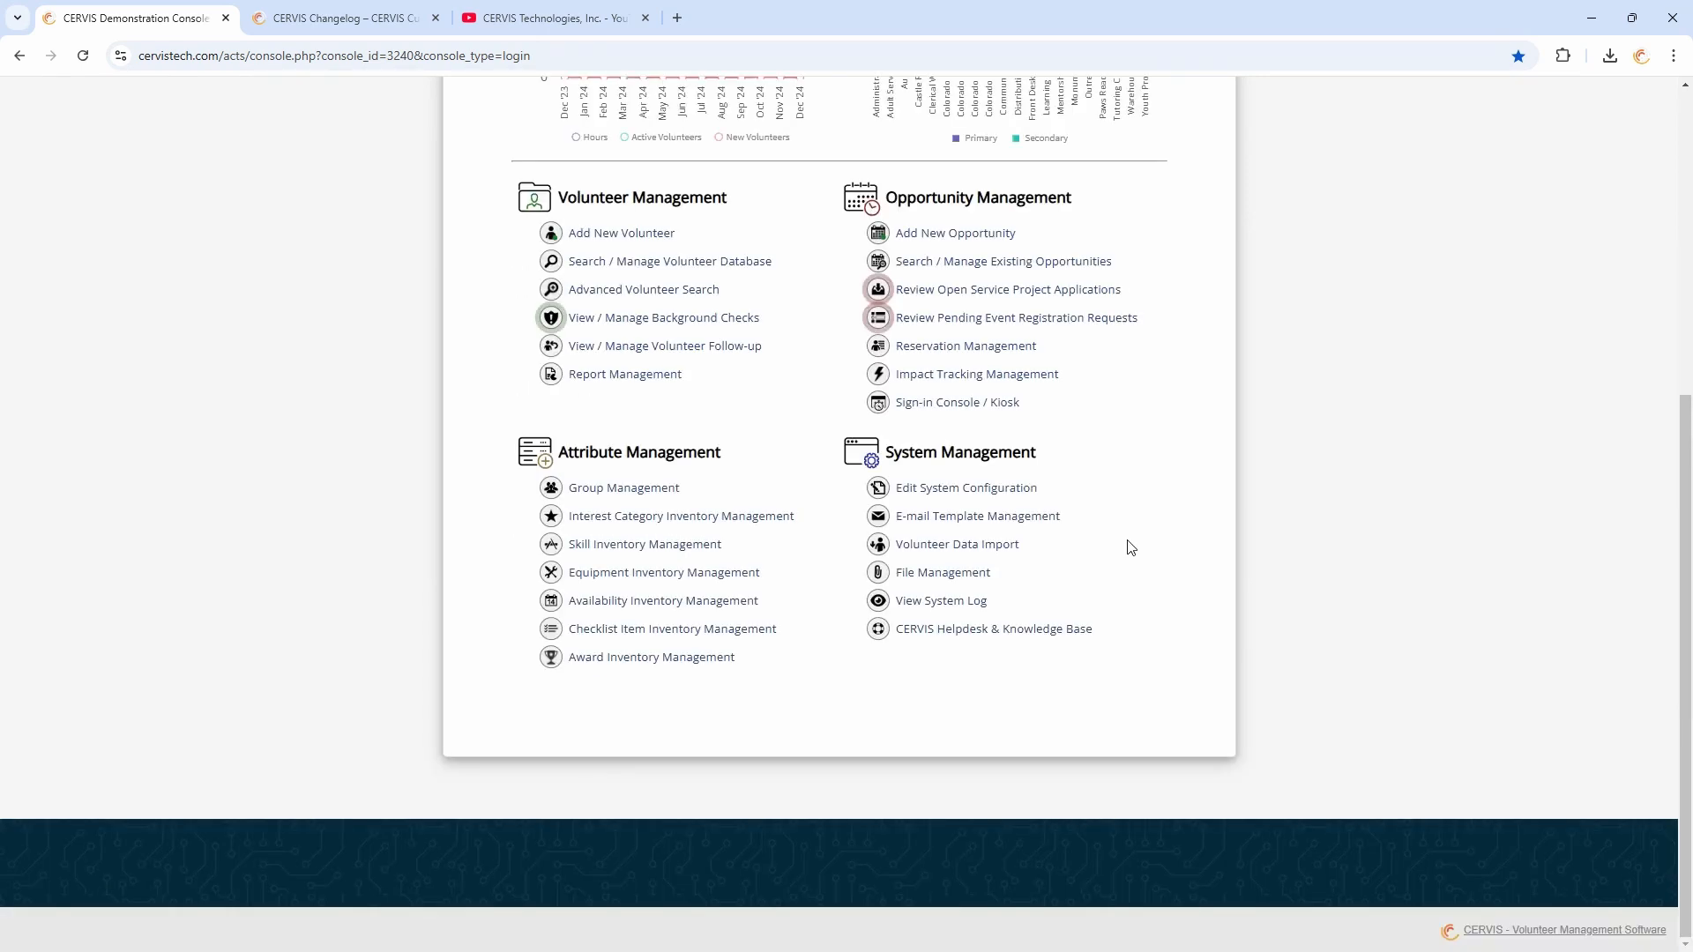
# Open Edit System Configuration, expand Opportunity Management Settings, and review the Automatically Mark Opportunities as 'Archived' options
pyautogui.click(971, 495)
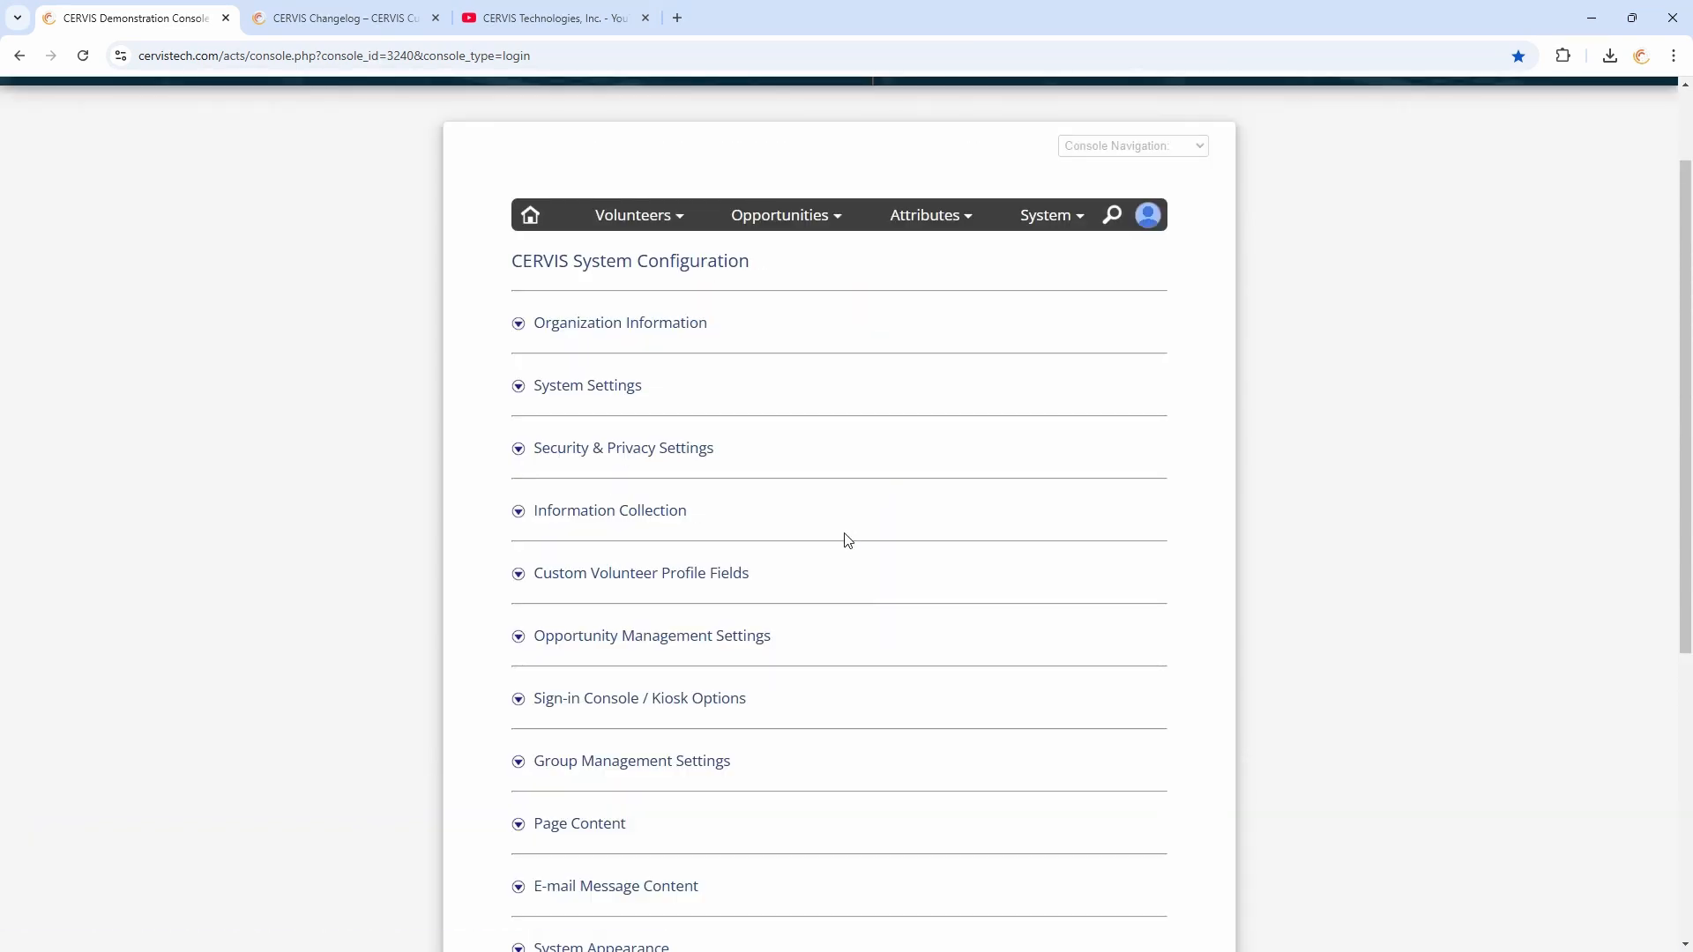
pyautogui.scroll(-5, 748, 439)
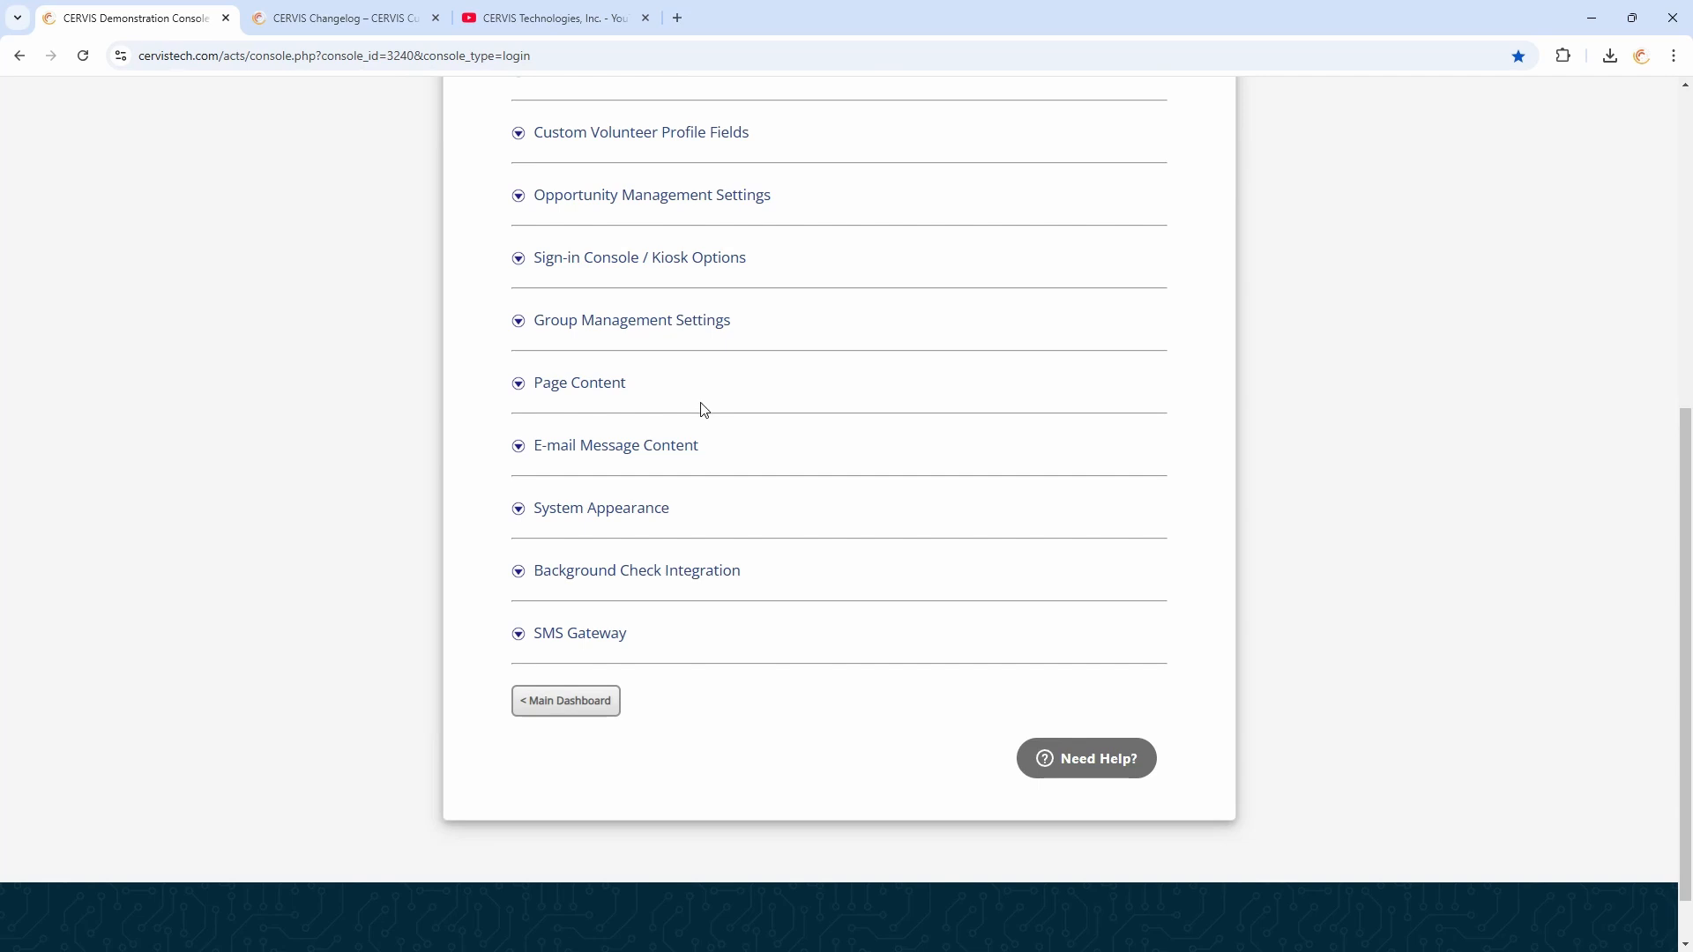
pyautogui.scroll(1, 703, 392)
pyautogui.click(659, 287)
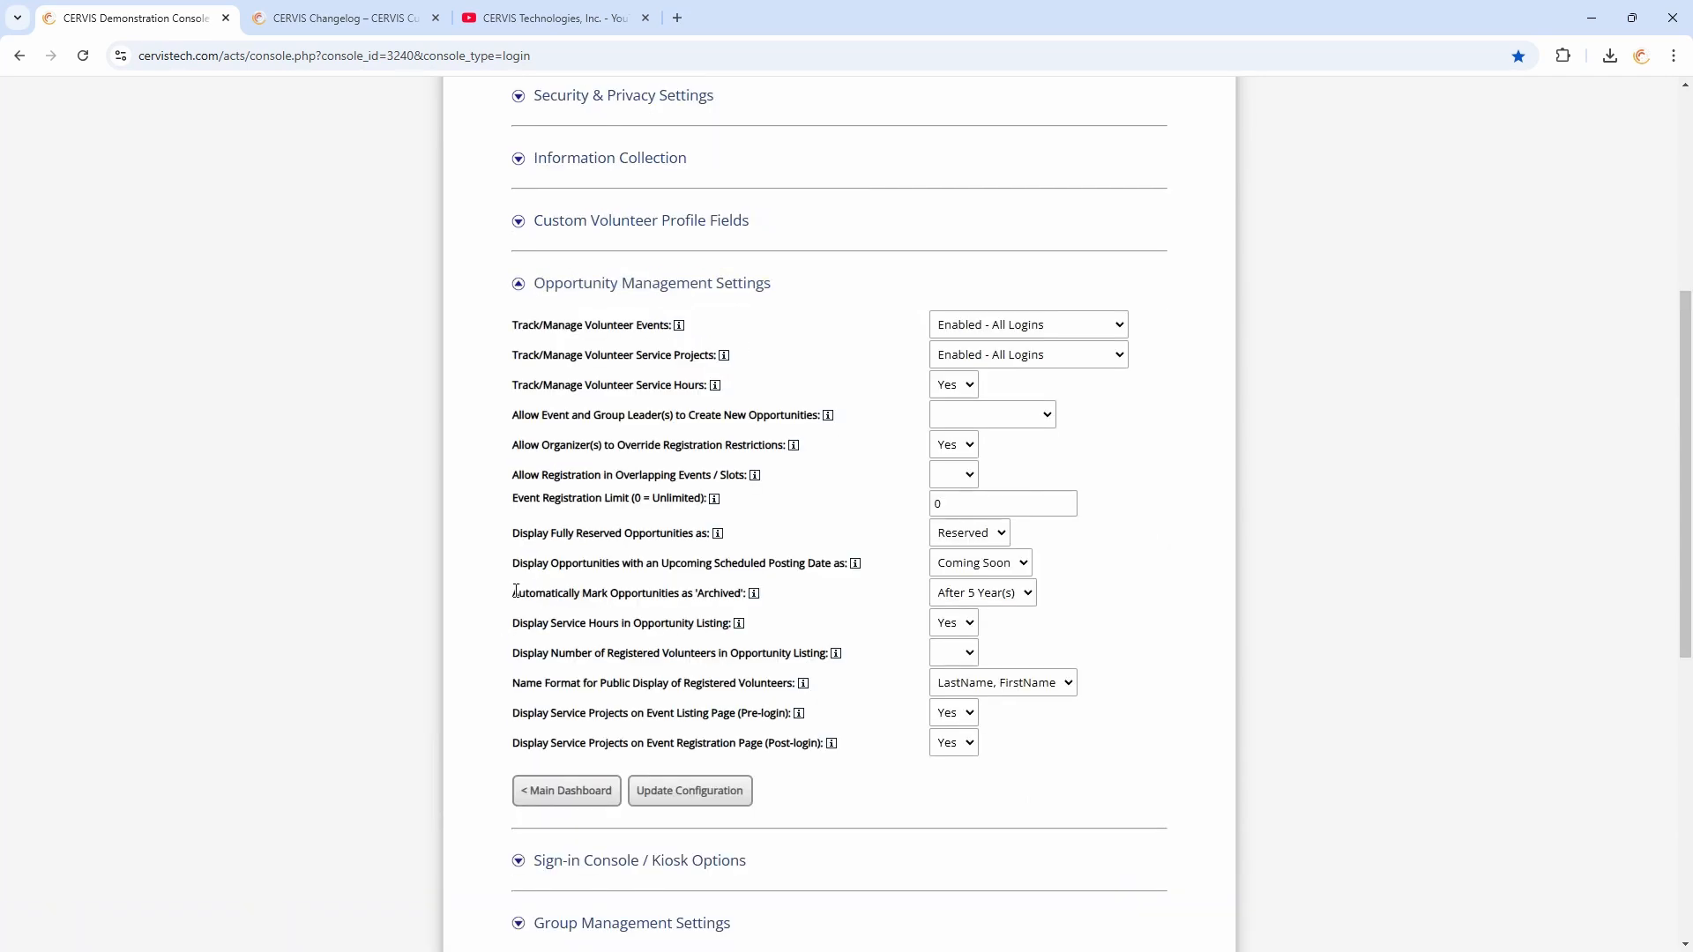
pyautogui.moveTo(515, 590); pyautogui.dragTo(748, 600)
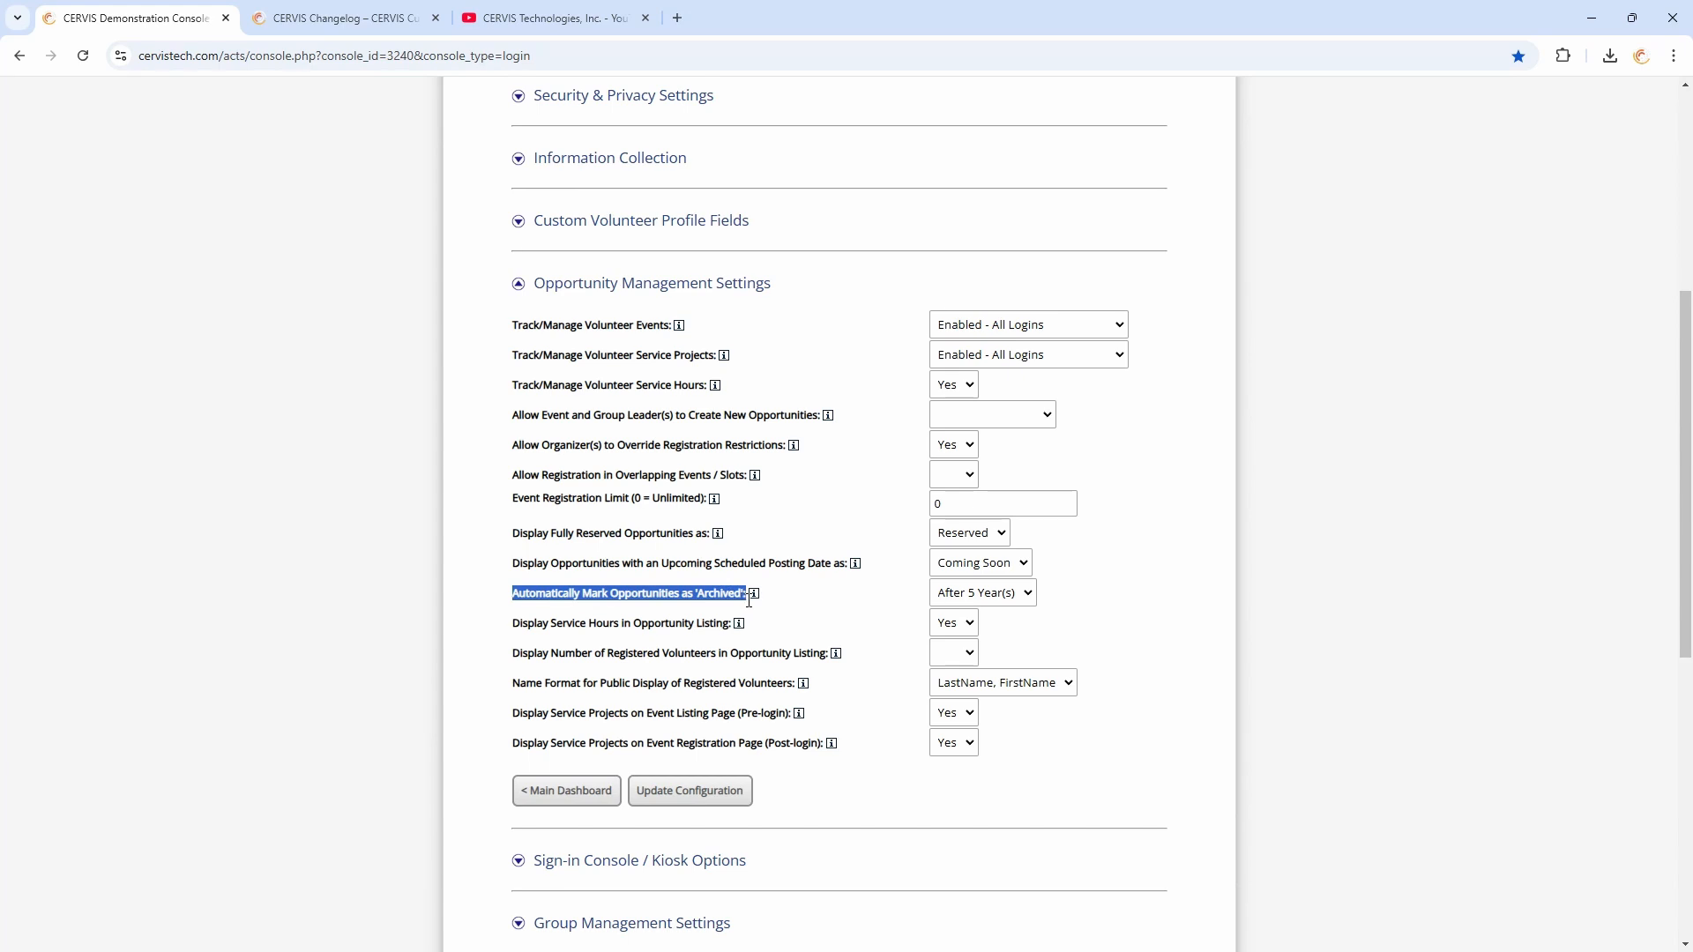
pyautogui.click(840, 603)
pyautogui.click(1003, 600)
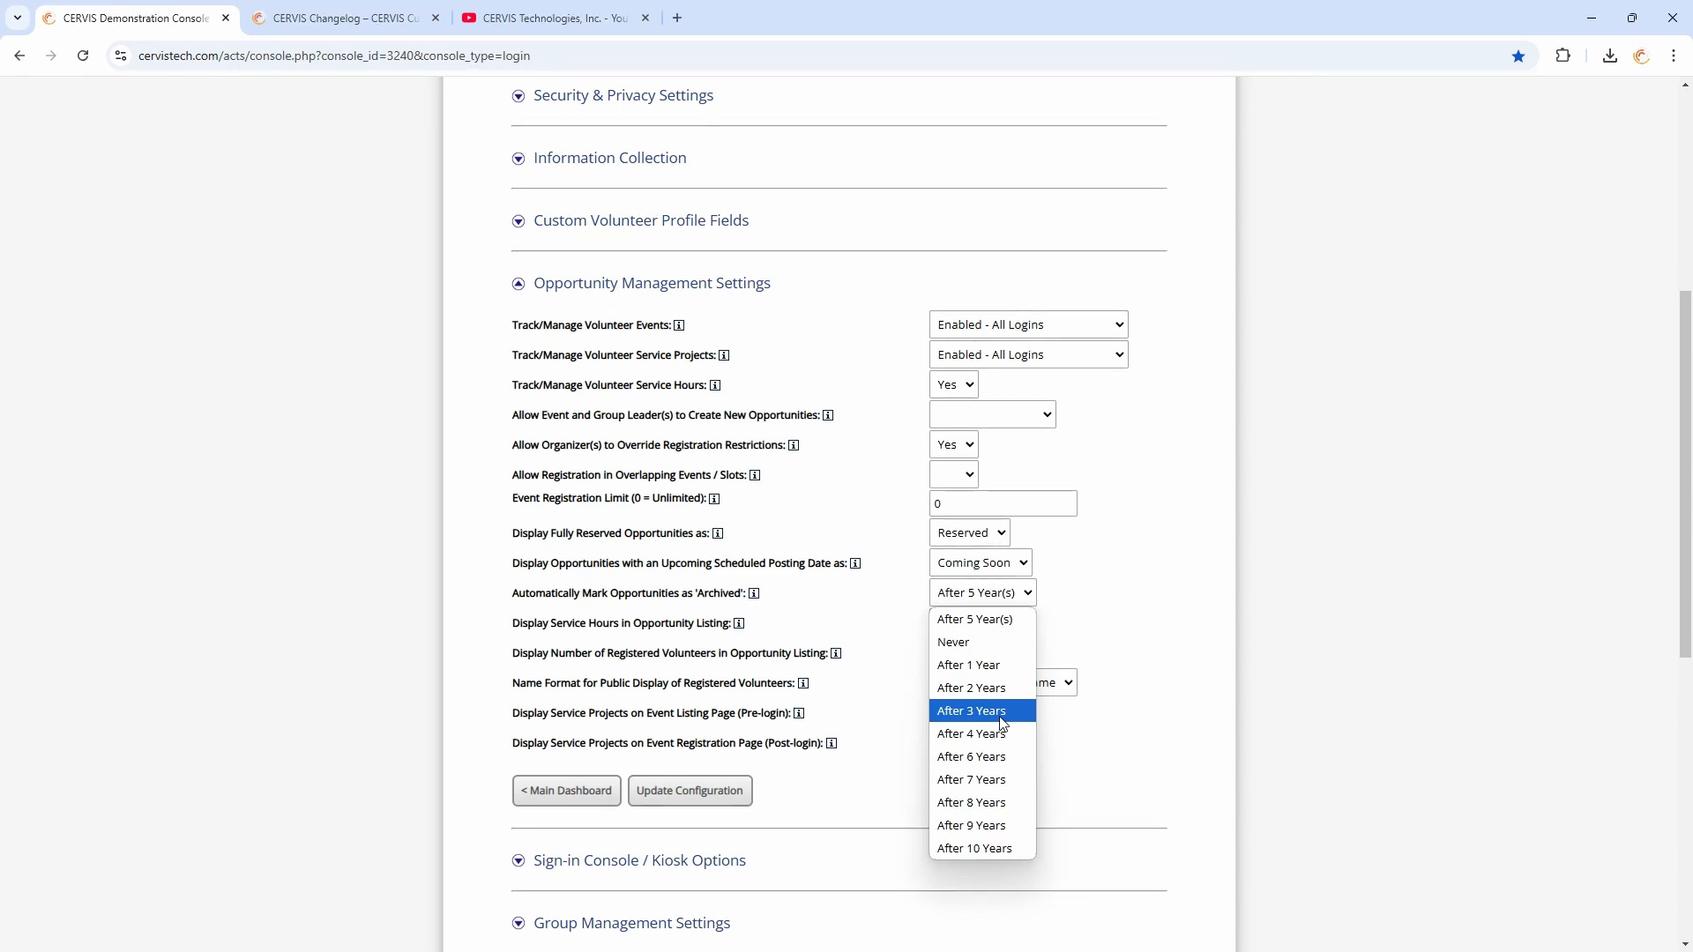
pyautogui.click(895, 599)
# Open Search / Manage Existing Opportunities and switch to the Advanced Search form
pyautogui.scroll(5, 882, 612)
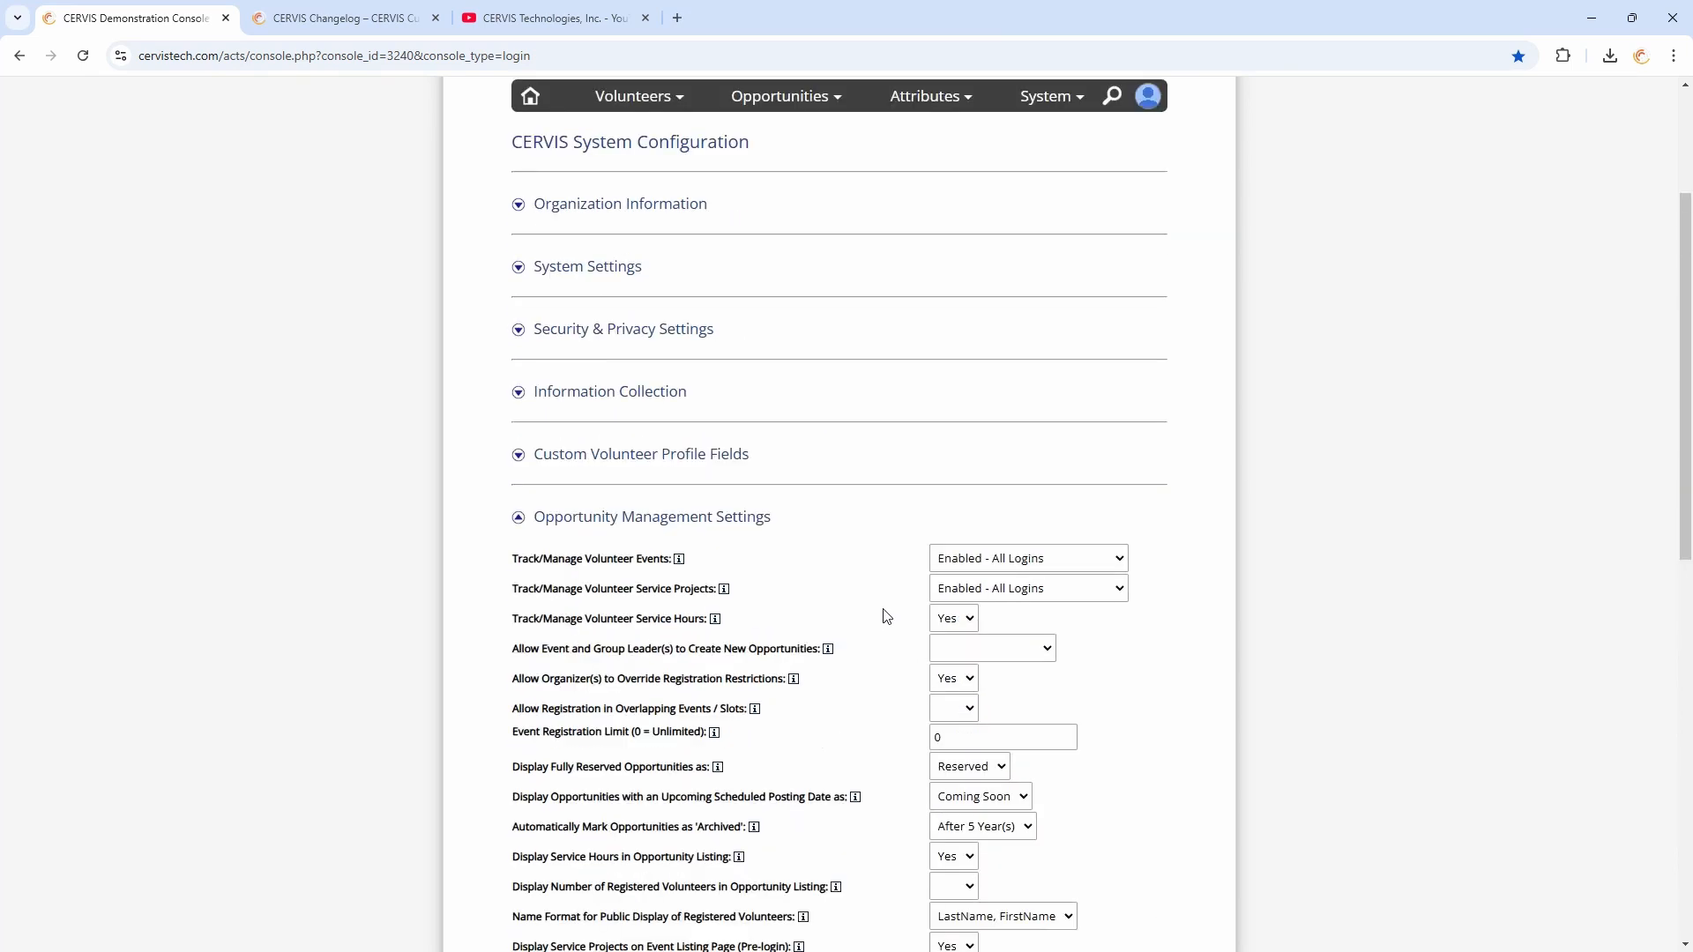
pyautogui.moveTo(803, 351)
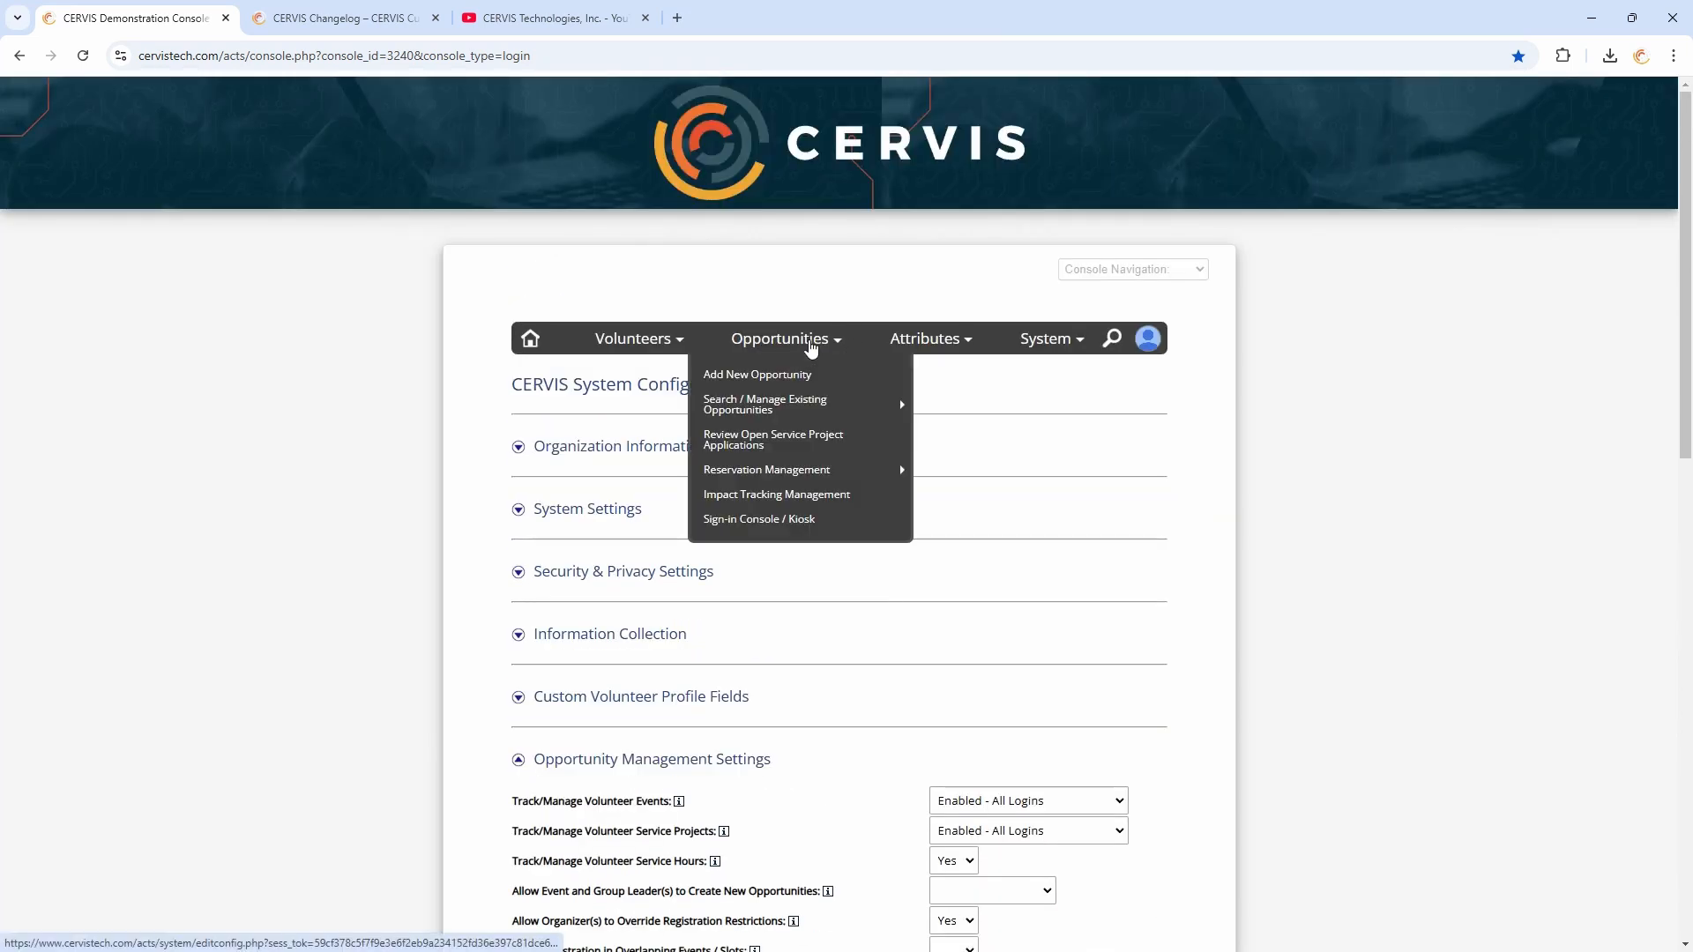
pyautogui.moveTo(749, 412)
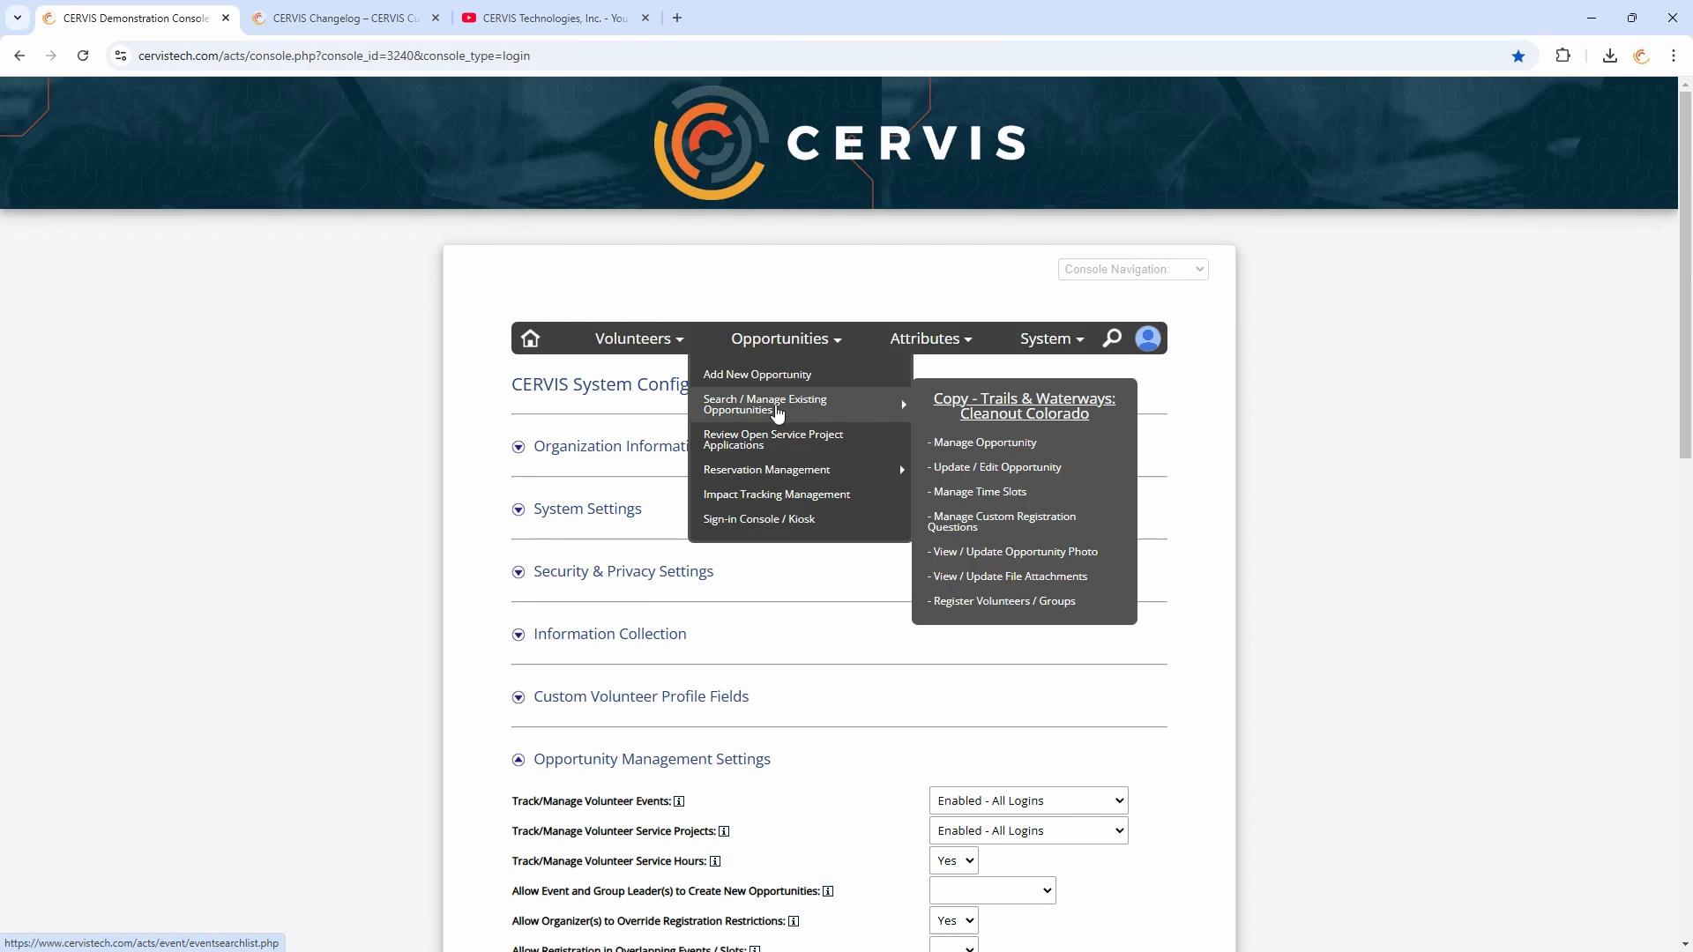
pyautogui.click(769, 409)
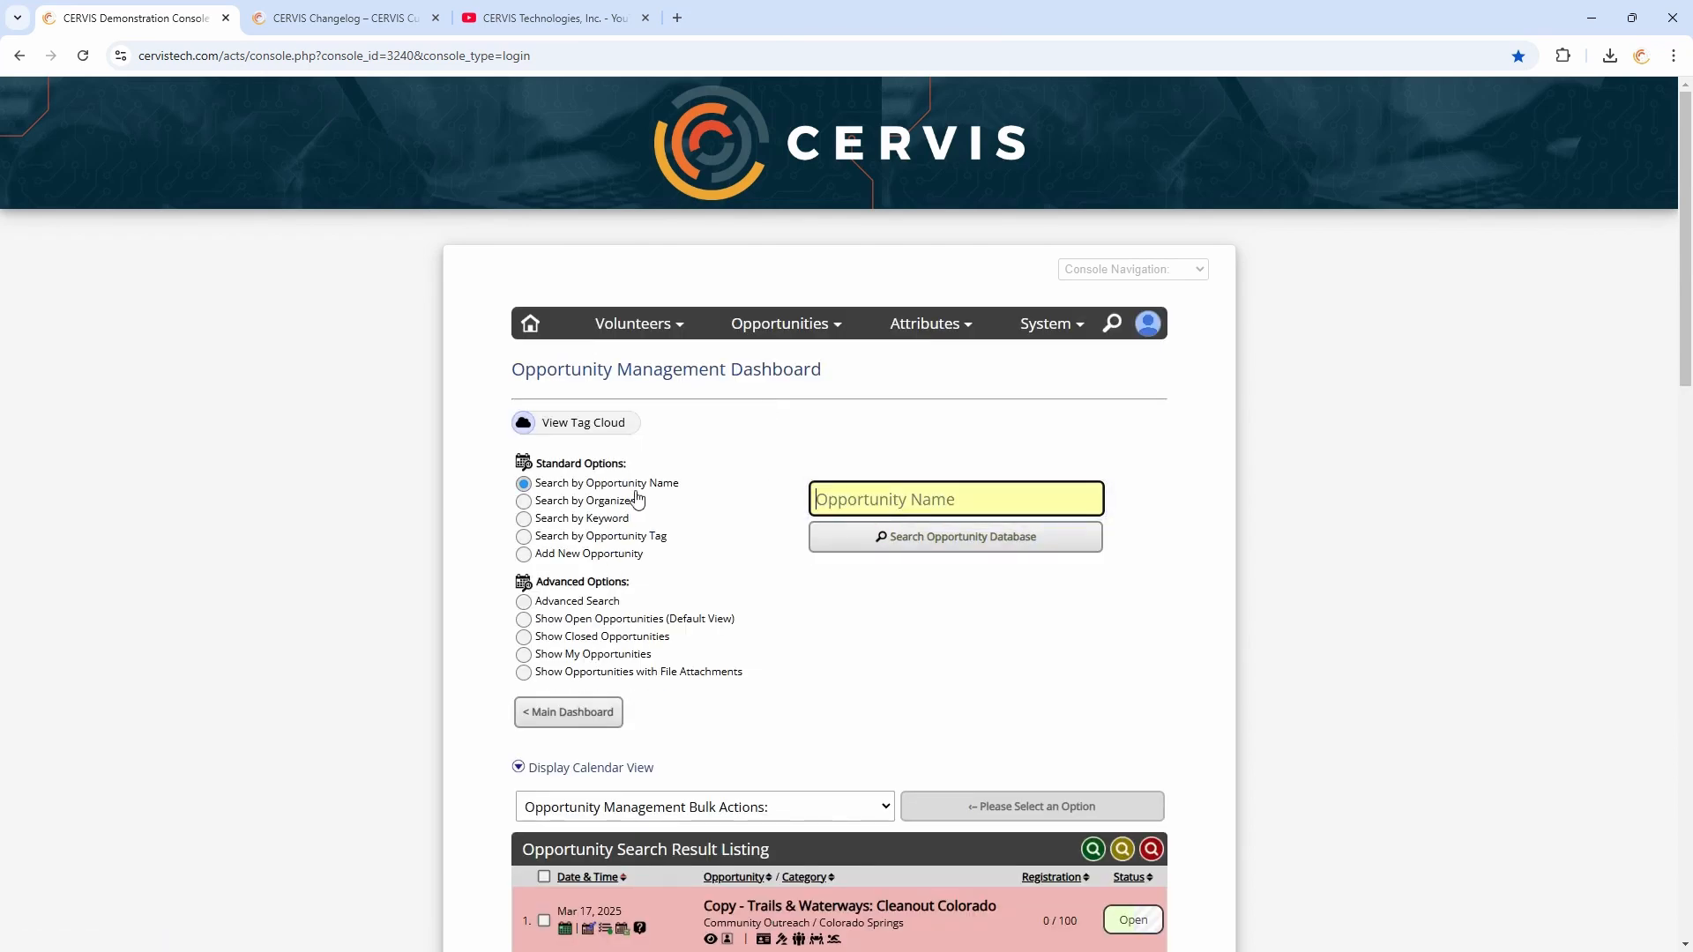
pyautogui.click(617, 518)
pyautogui.click(573, 601)
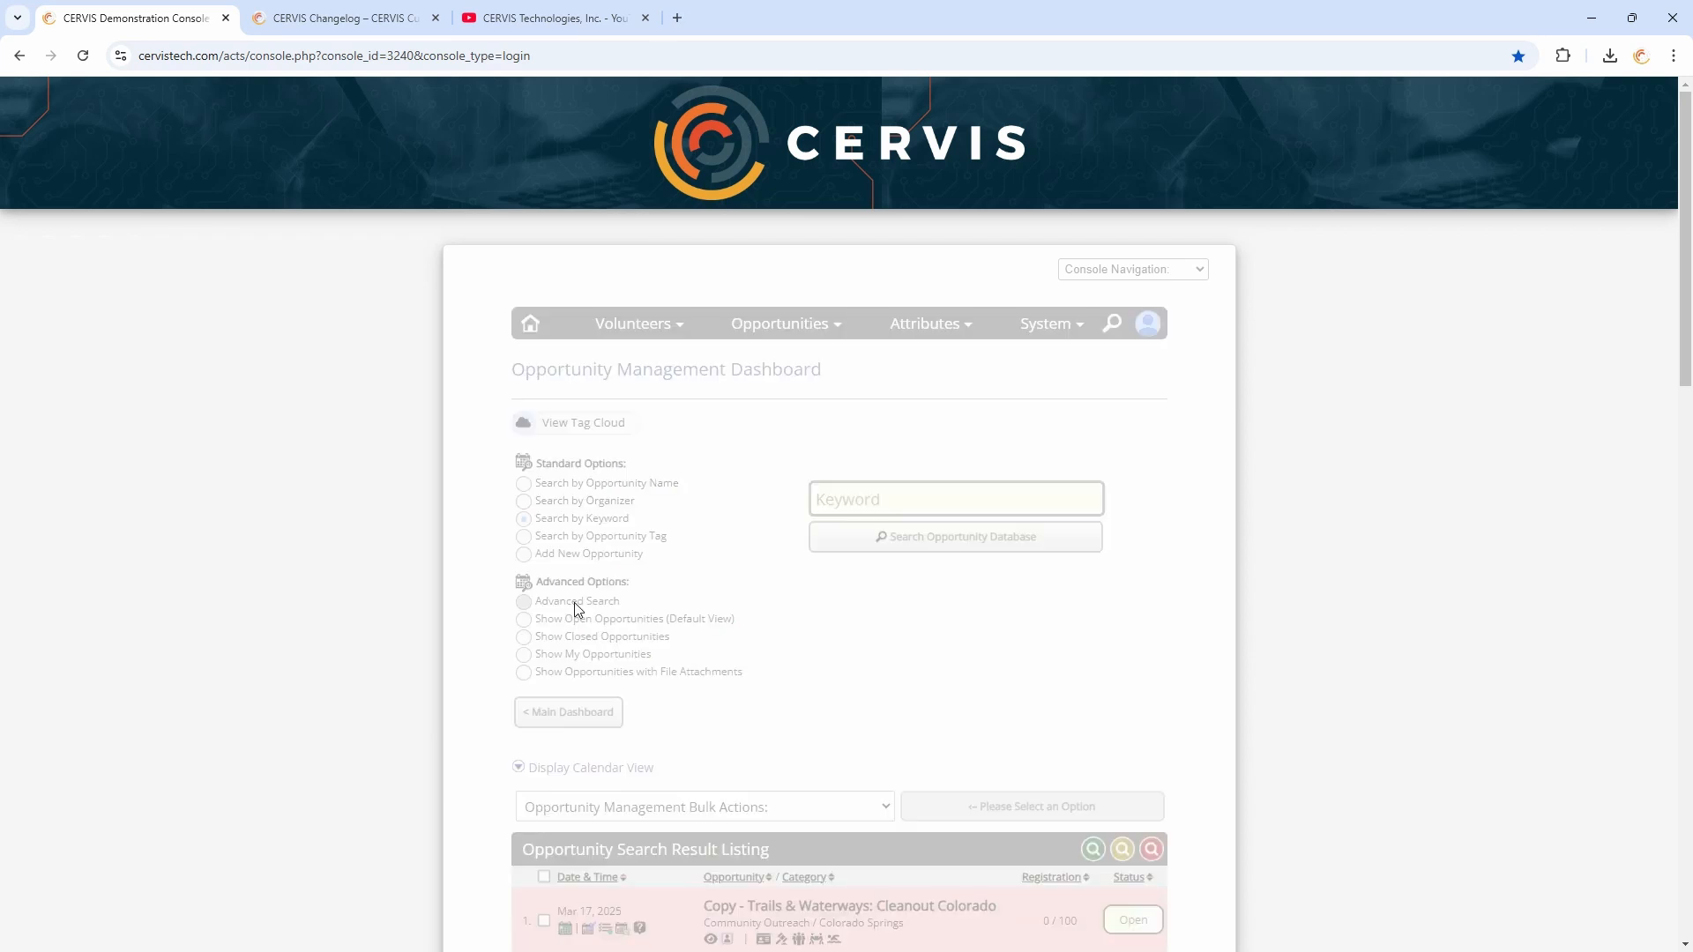
# Examine the Advanced Opportunity Search fields and status filters, then return to the Opportunity Dashboard
pyautogui.scroll(-5, 829, 572)
pyautogui.click(810, 510)
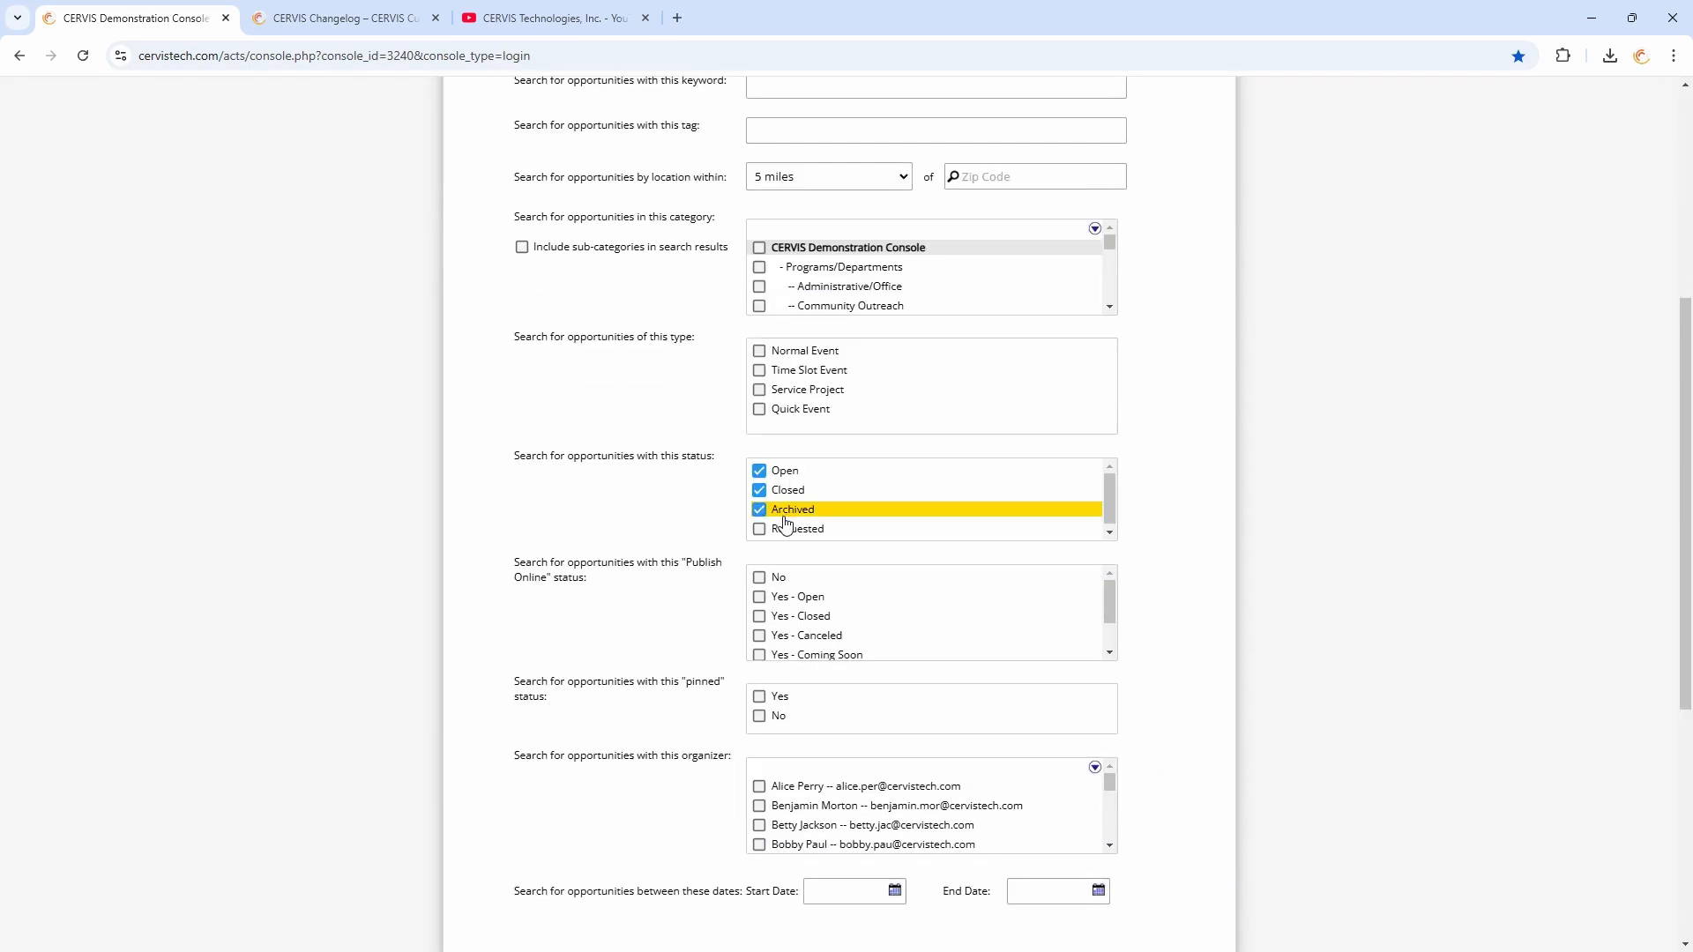
pyautogui.scroll(4, 798, 458)
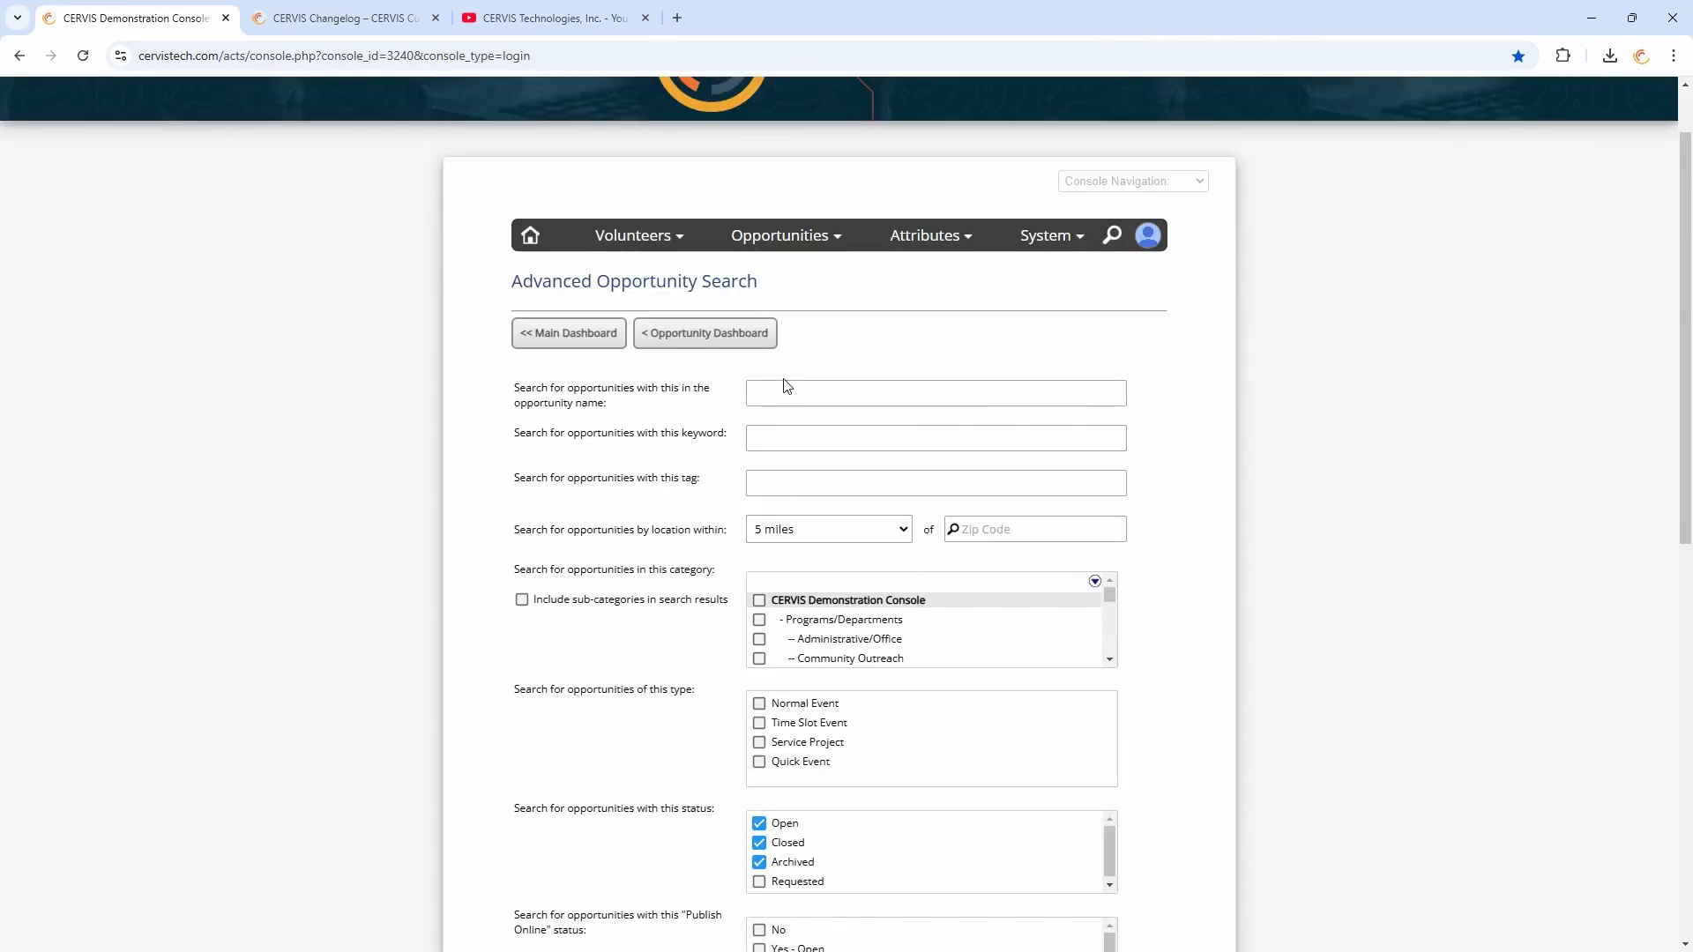
pyautogui.click(782, 392)
pyautogui.click(791, 446)
pyautogui.click(786, 485)
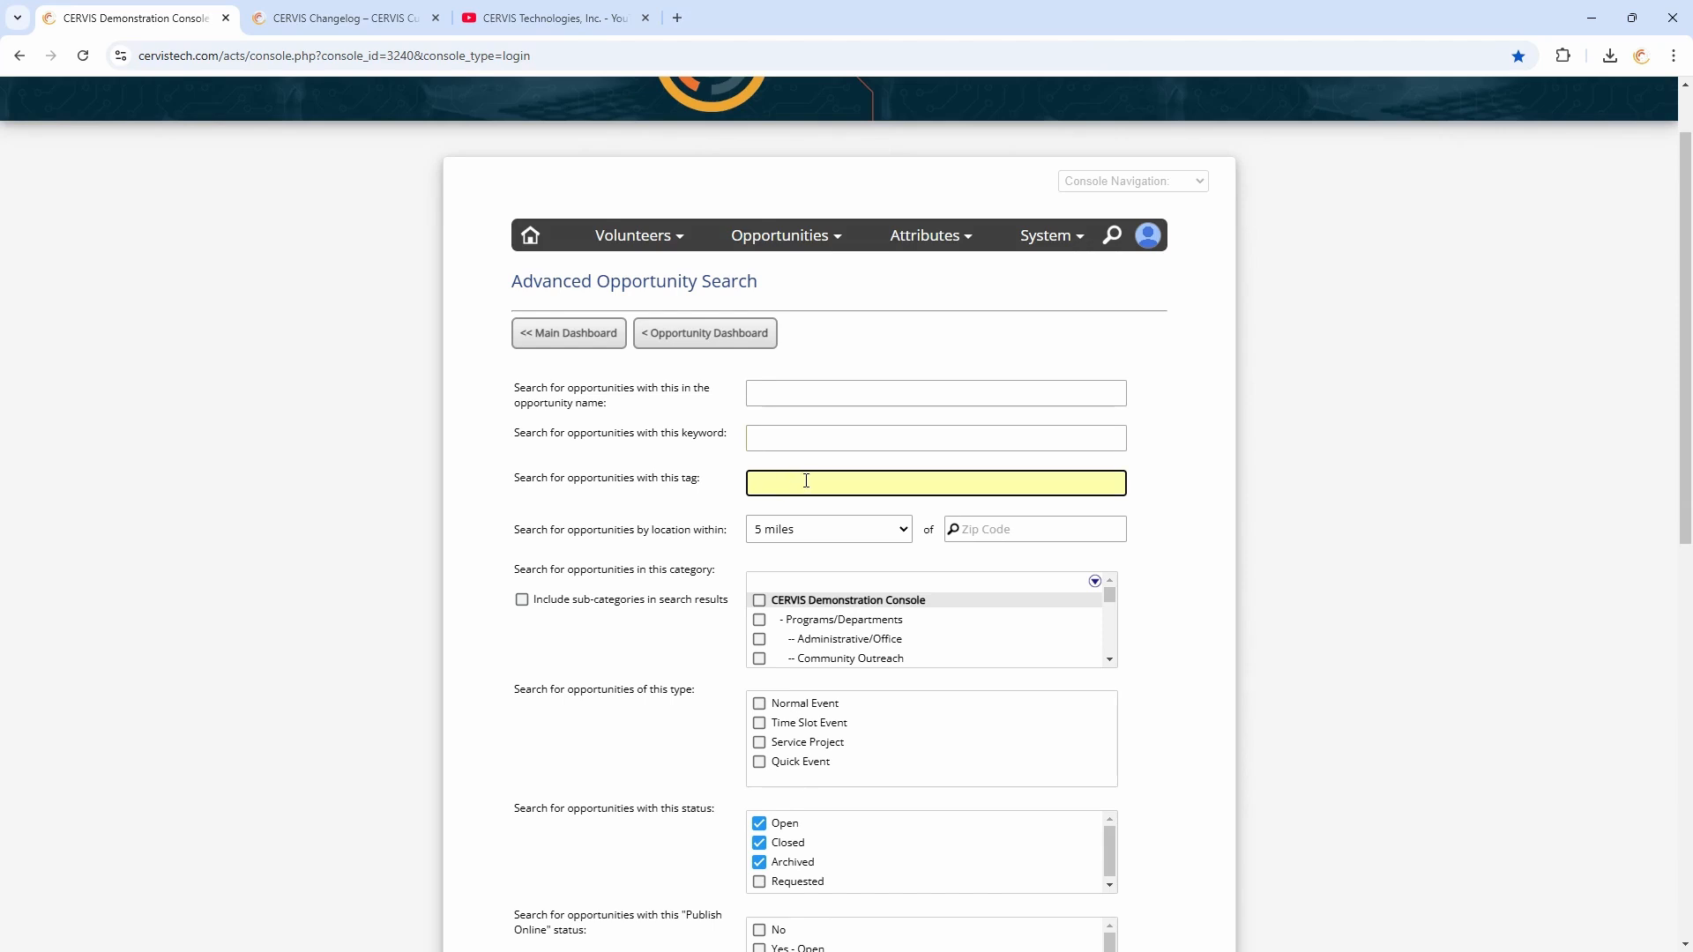
pyautogui.scroll(-2, 692, 551)
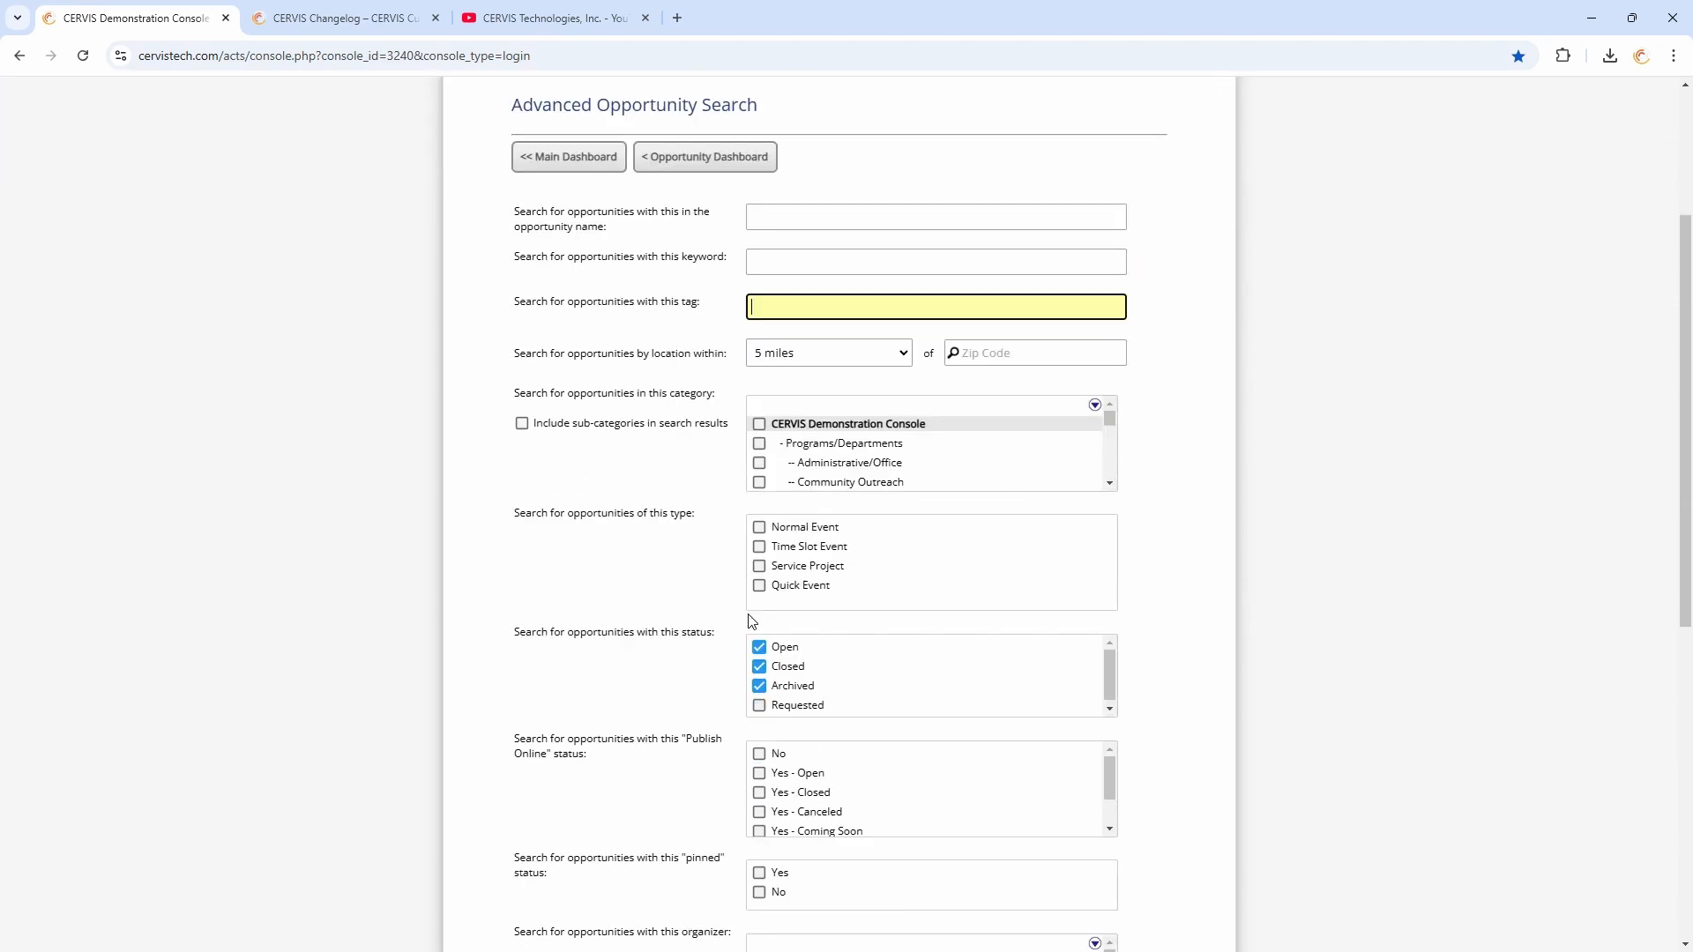
pyautogui.click(789, 685)
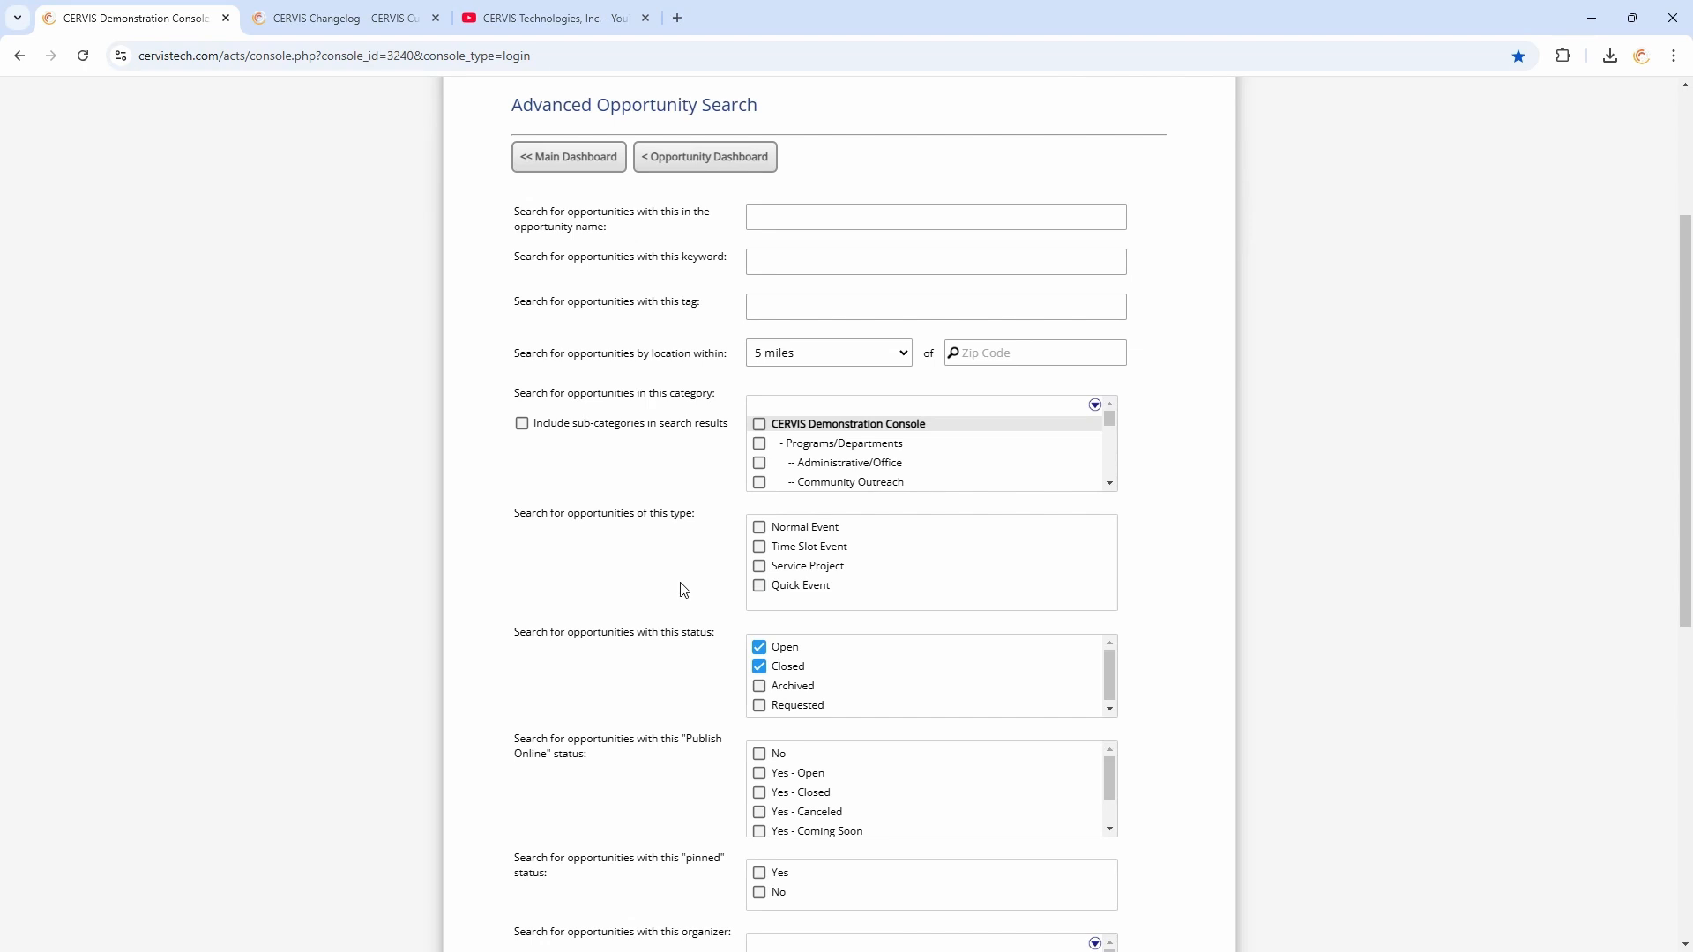
pyautogui.click(737, 156)
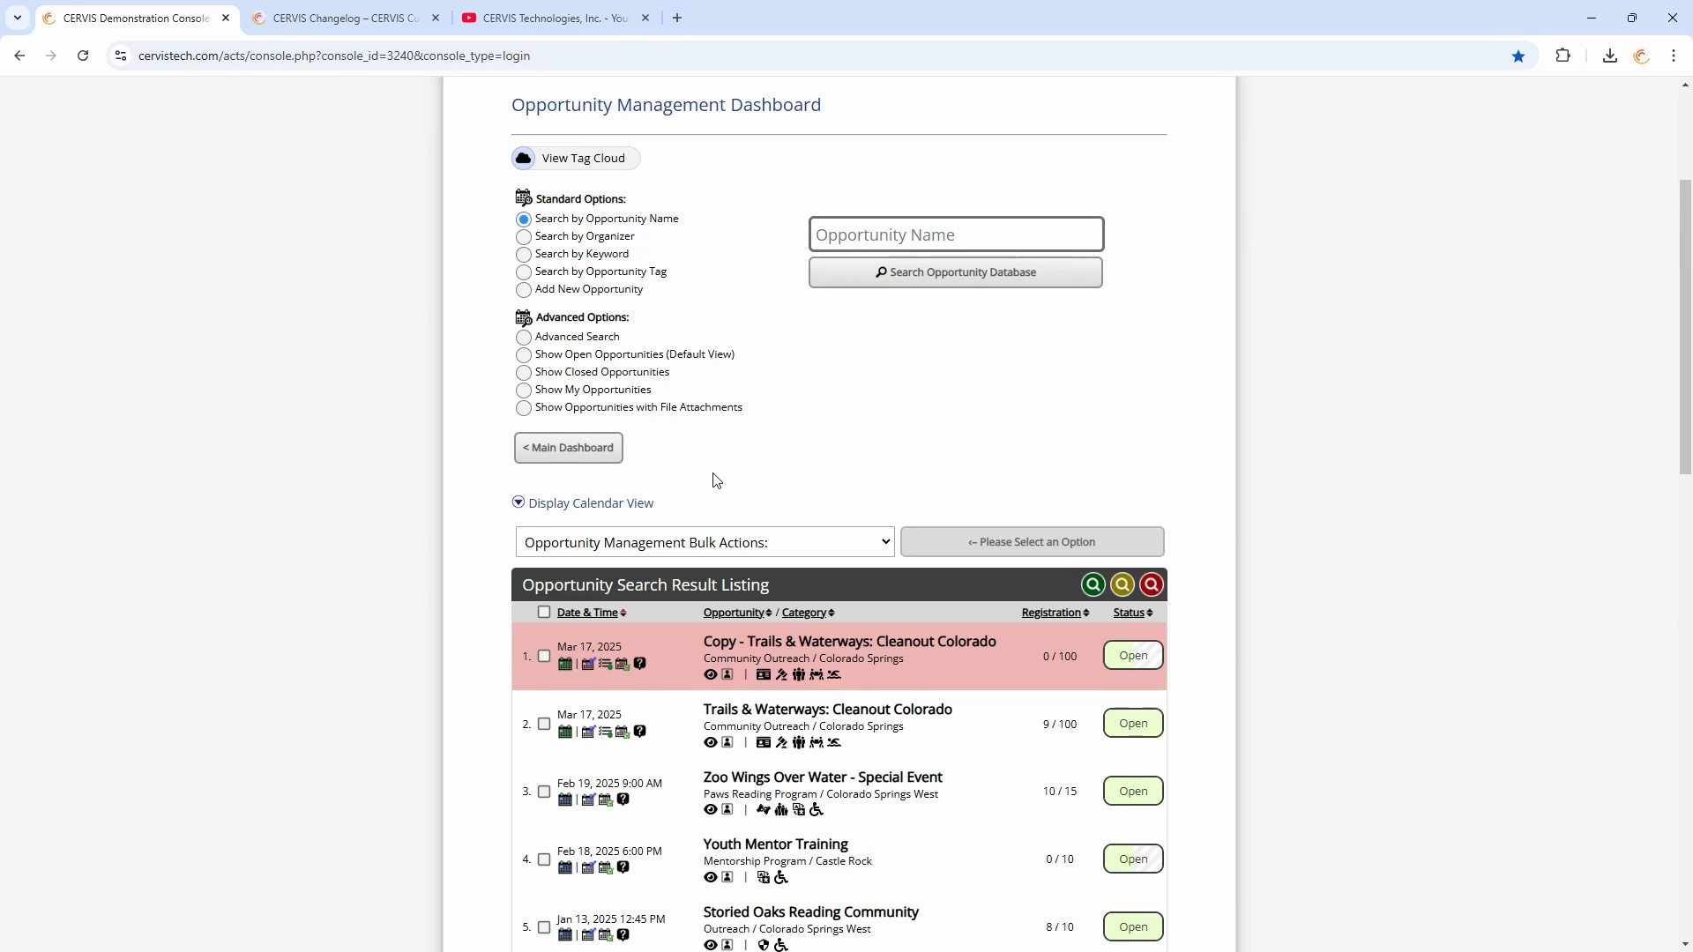
# Open the registered volunteers list of Trails & Waterways: Cleanout Colorado and select the Slot #4 registrants
pyautogui.scroll(-2, 719, 476)
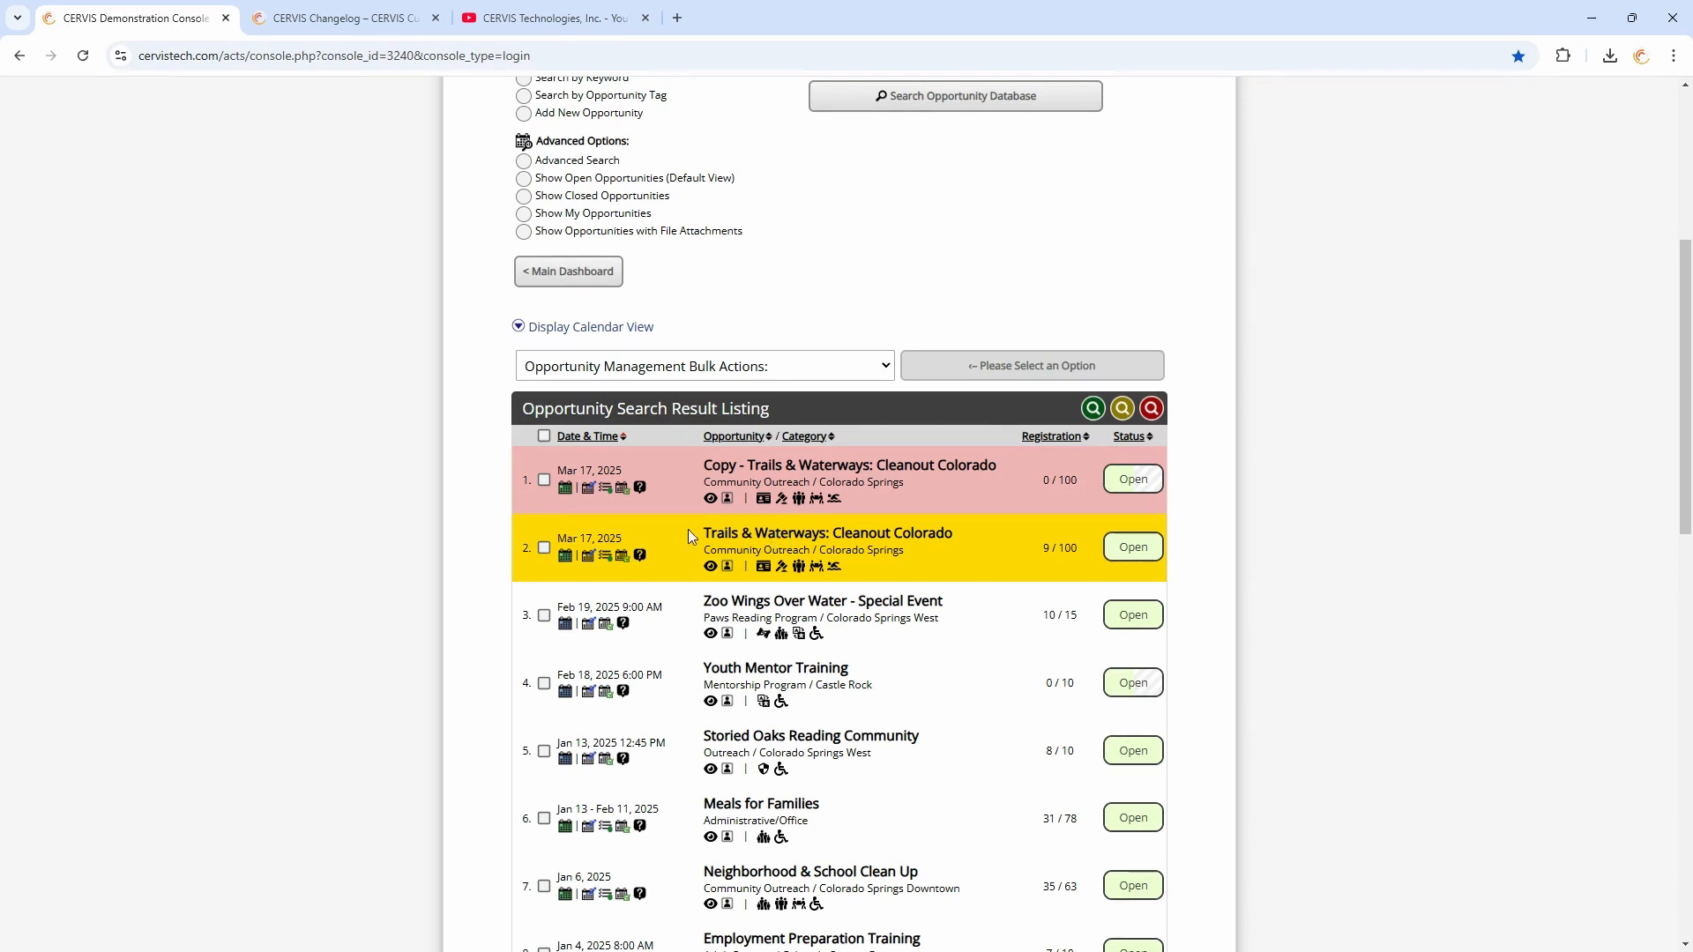
pyautogui.click(622, 557)
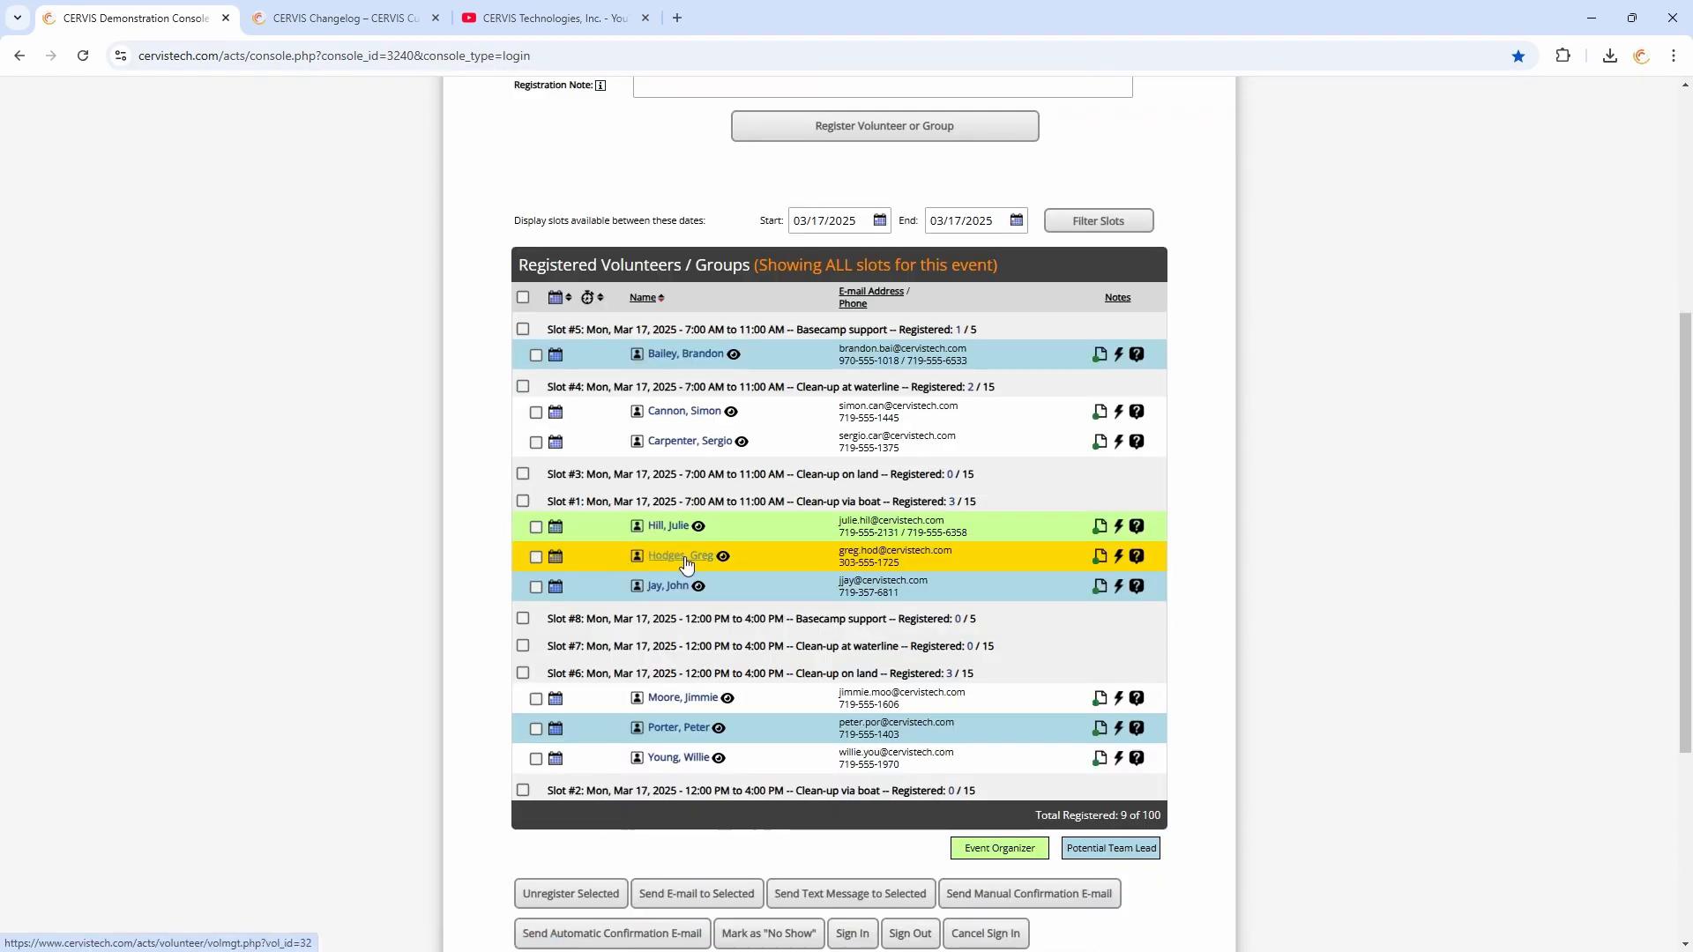
pyautogui.click(523, 387)
# Return from the registered volunteers list to the Opportunity Dashboard
pyautogui.scroll(-4, 789, 591)
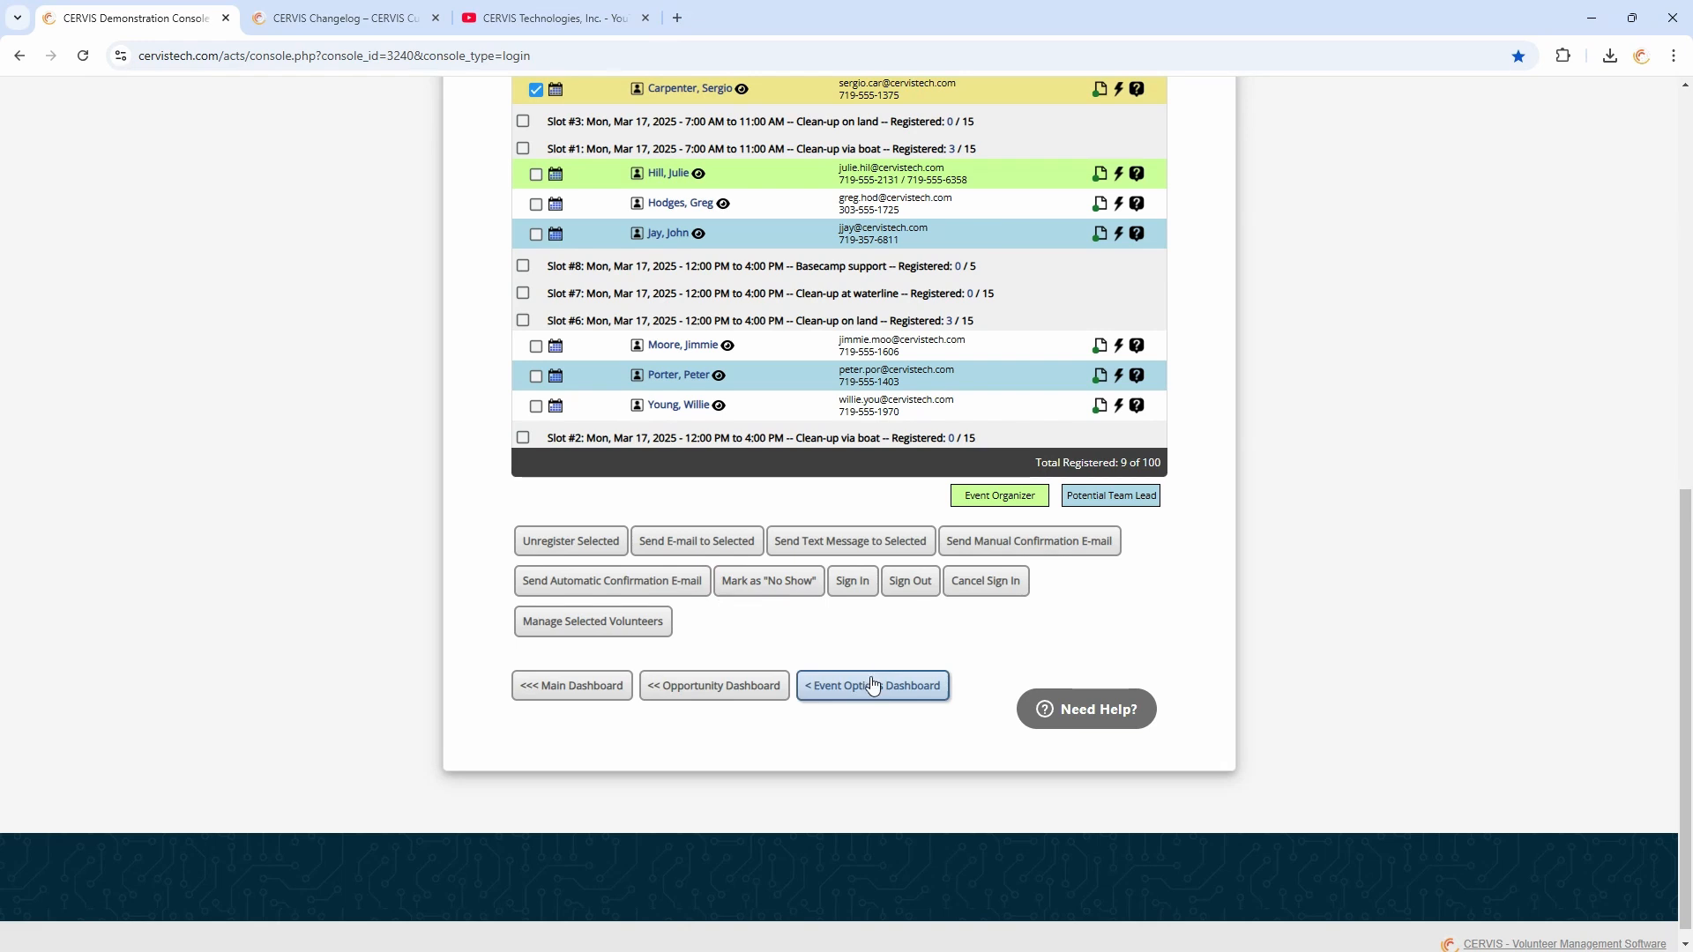
pyautogui.scroll(3, 859, 644)
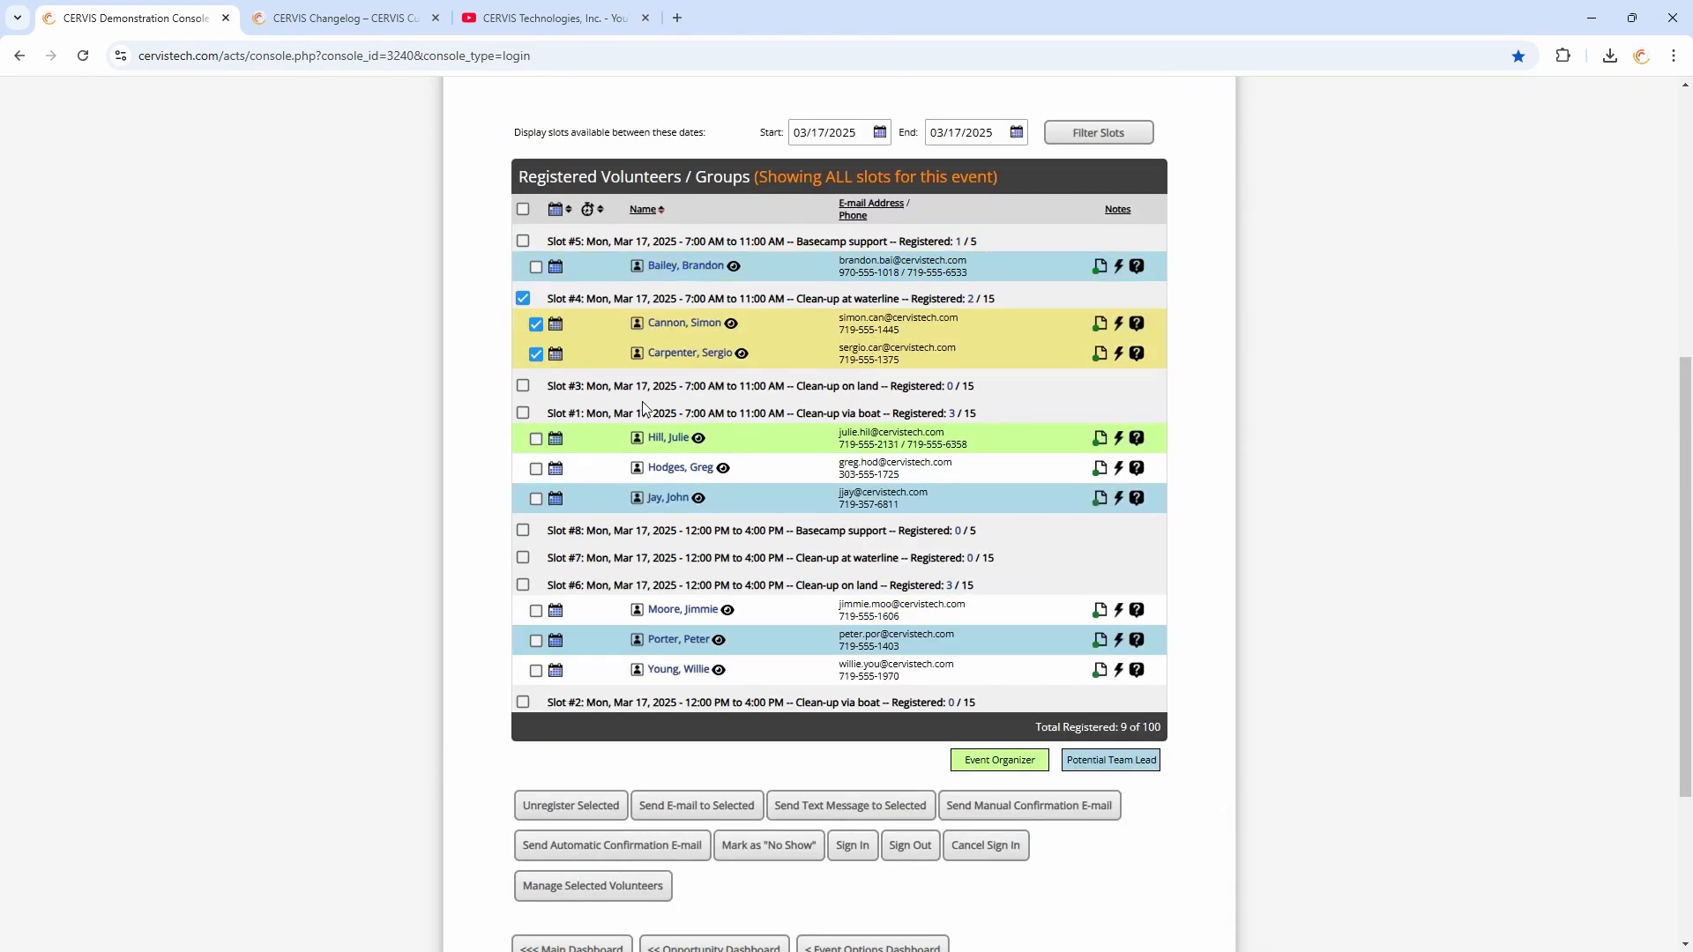
pyautogui.scroll(-3, 926, 629)
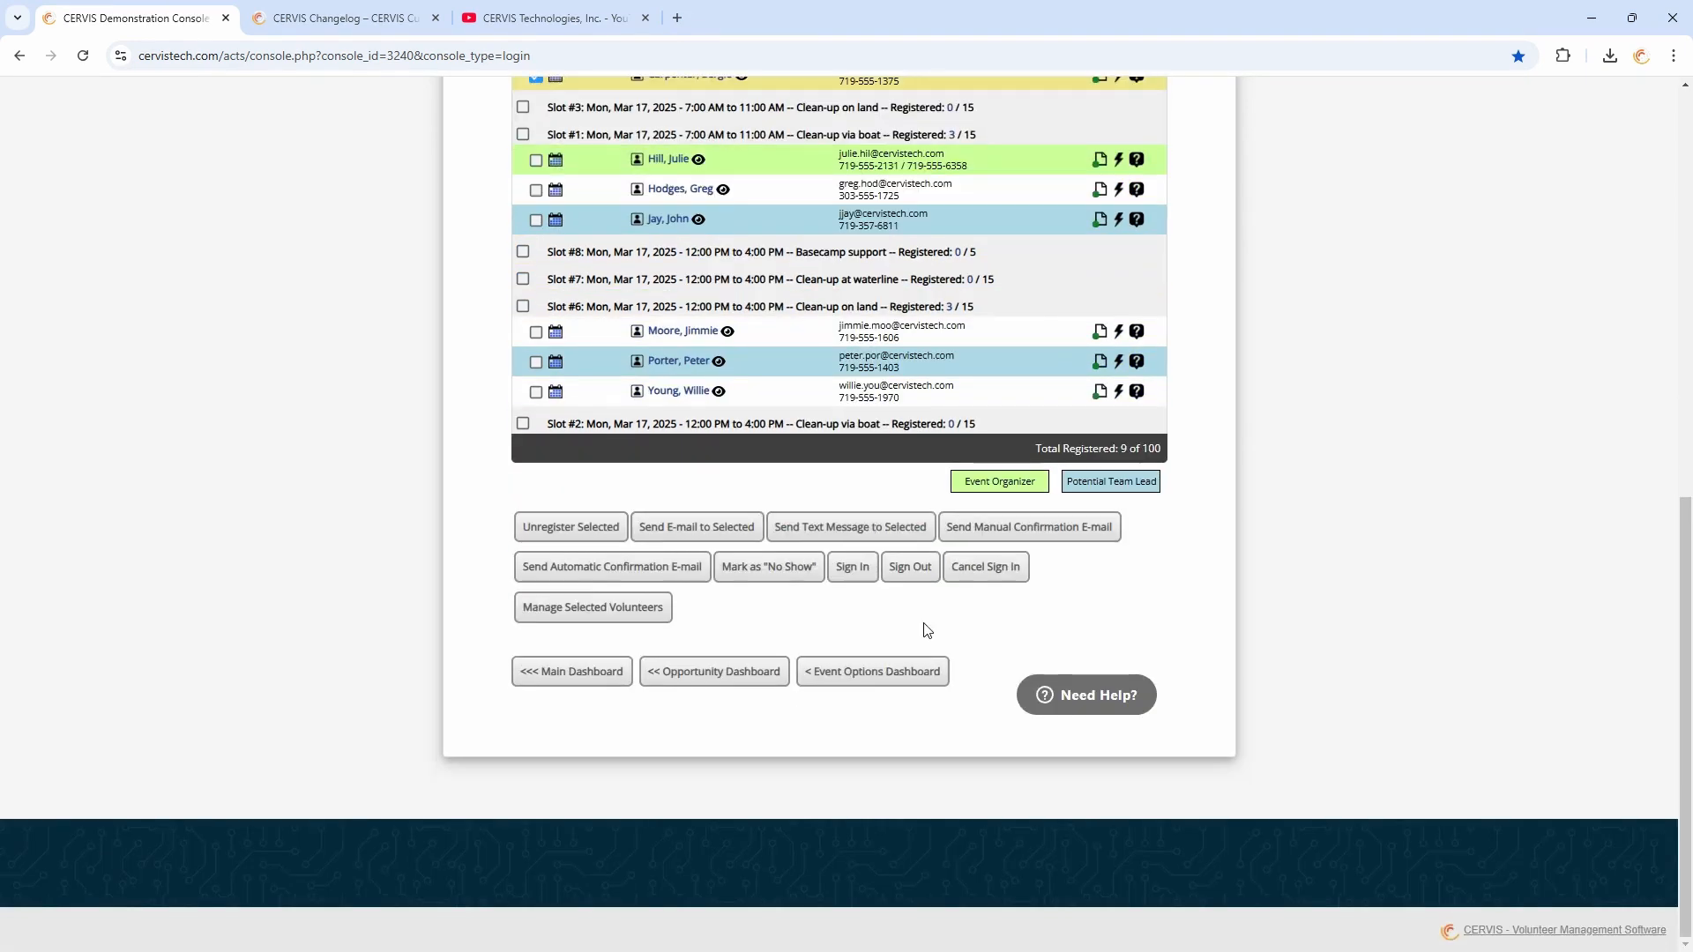
pyautogui.click(776, 677)
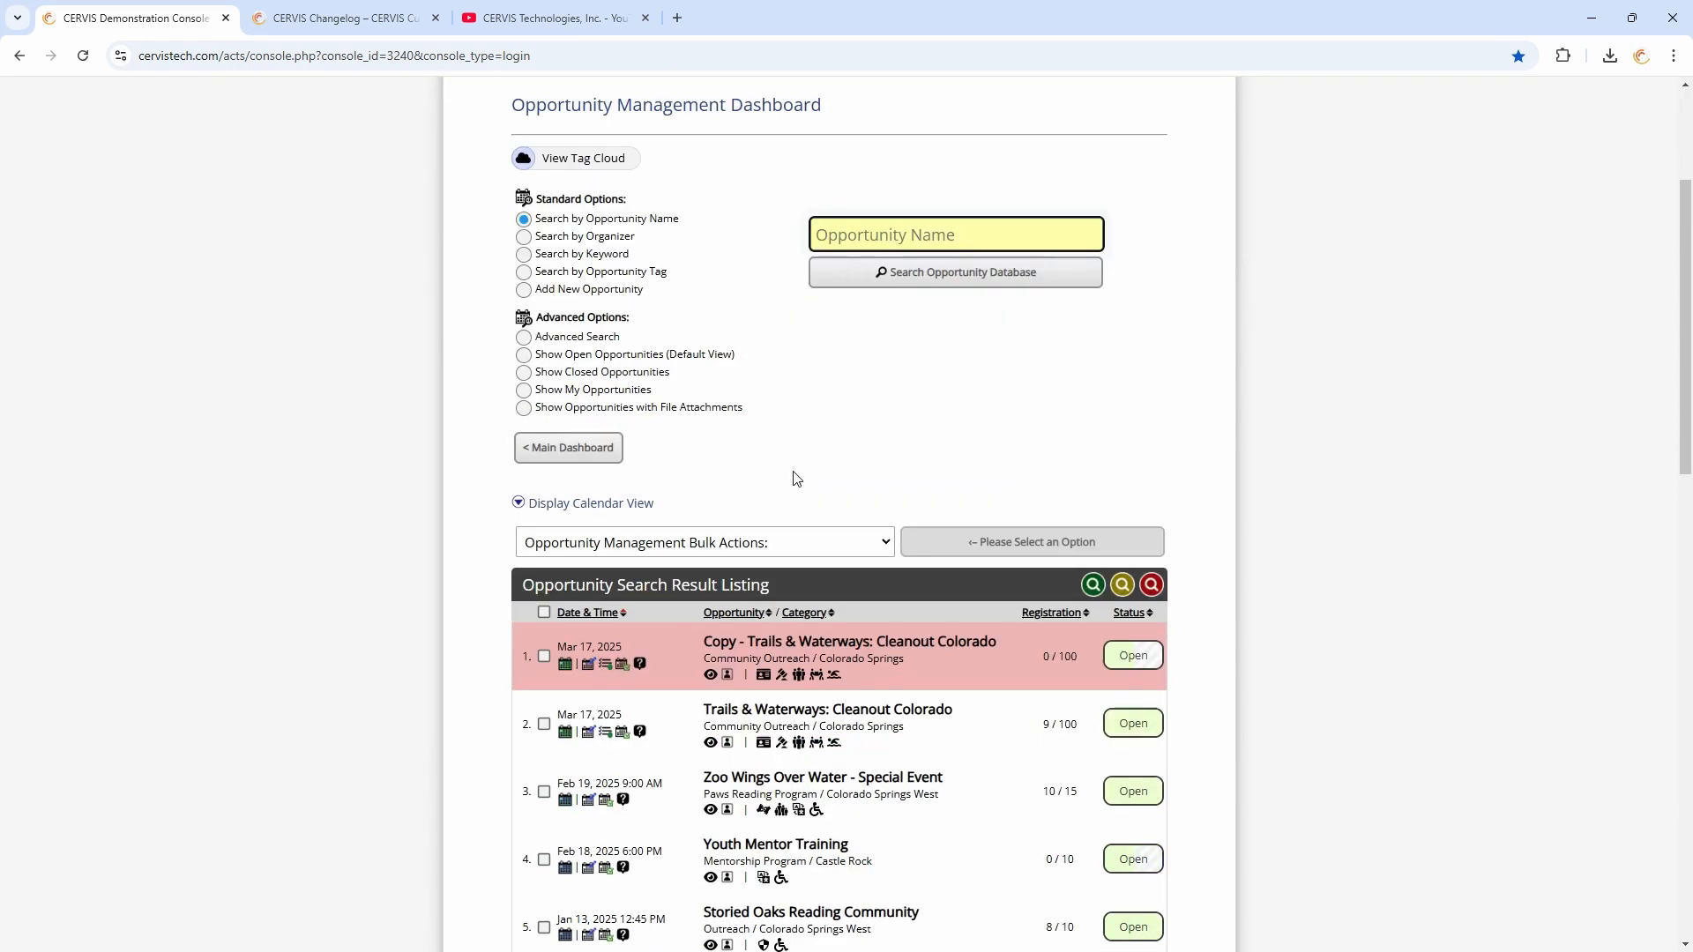
# Select all listed opportunities and apply the Mark 'No Show' Volunteers / Groups bulk action
pyautogui.scroll(-2, 797, 440)
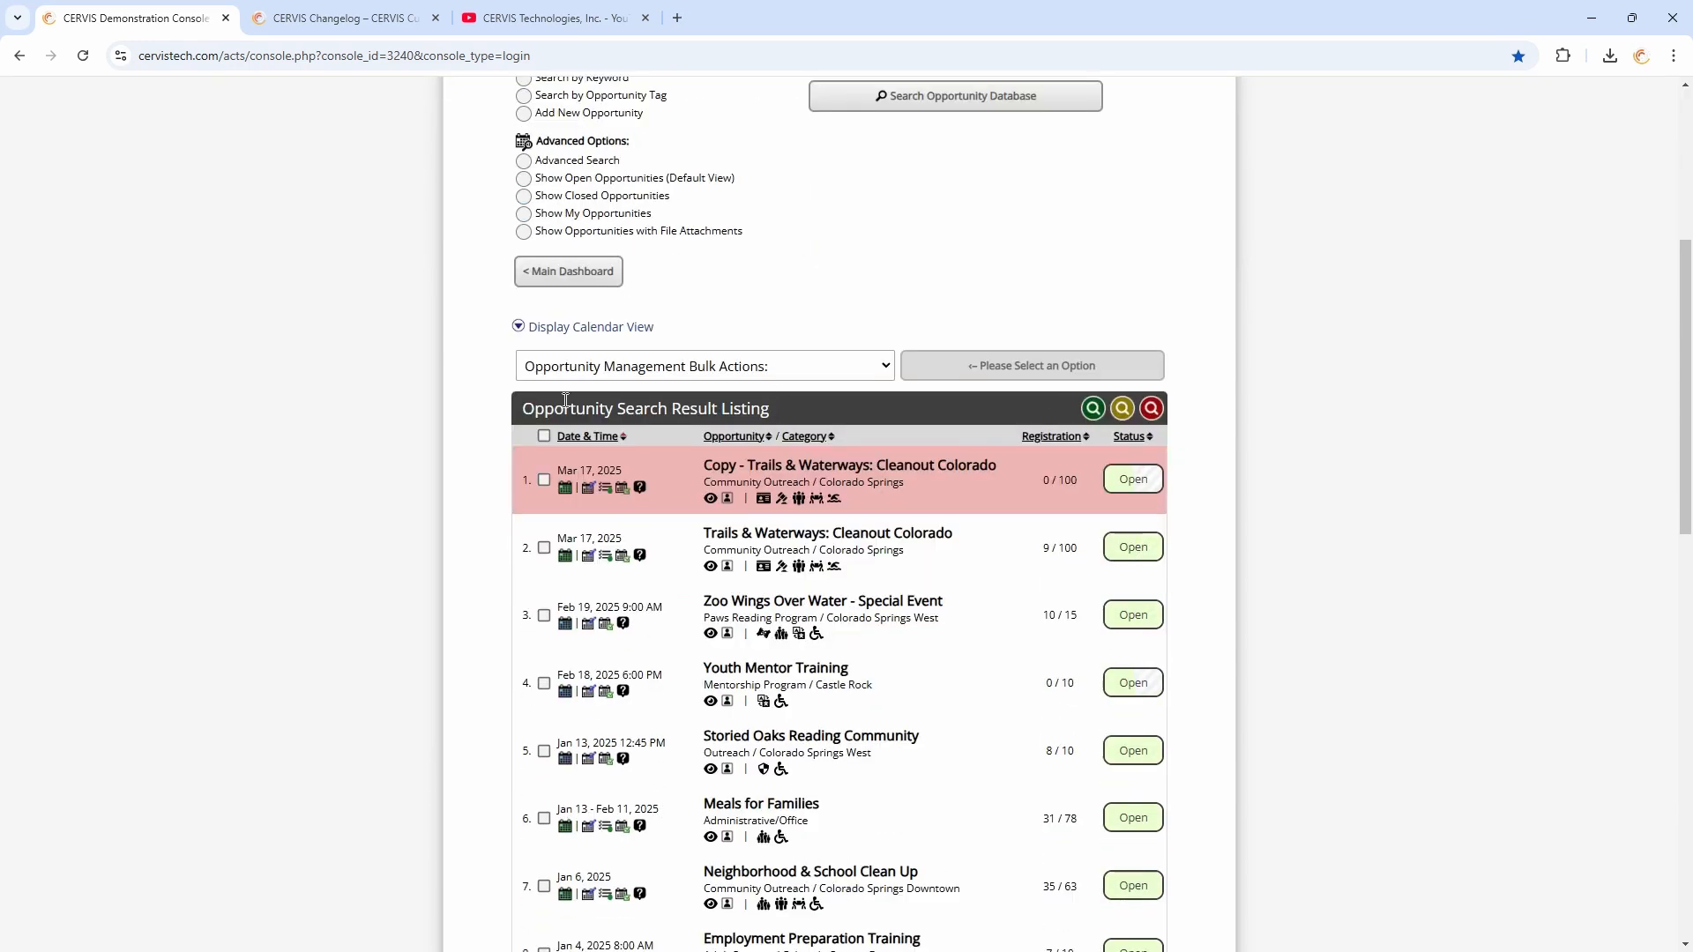
pyautogui.click(543, 439)
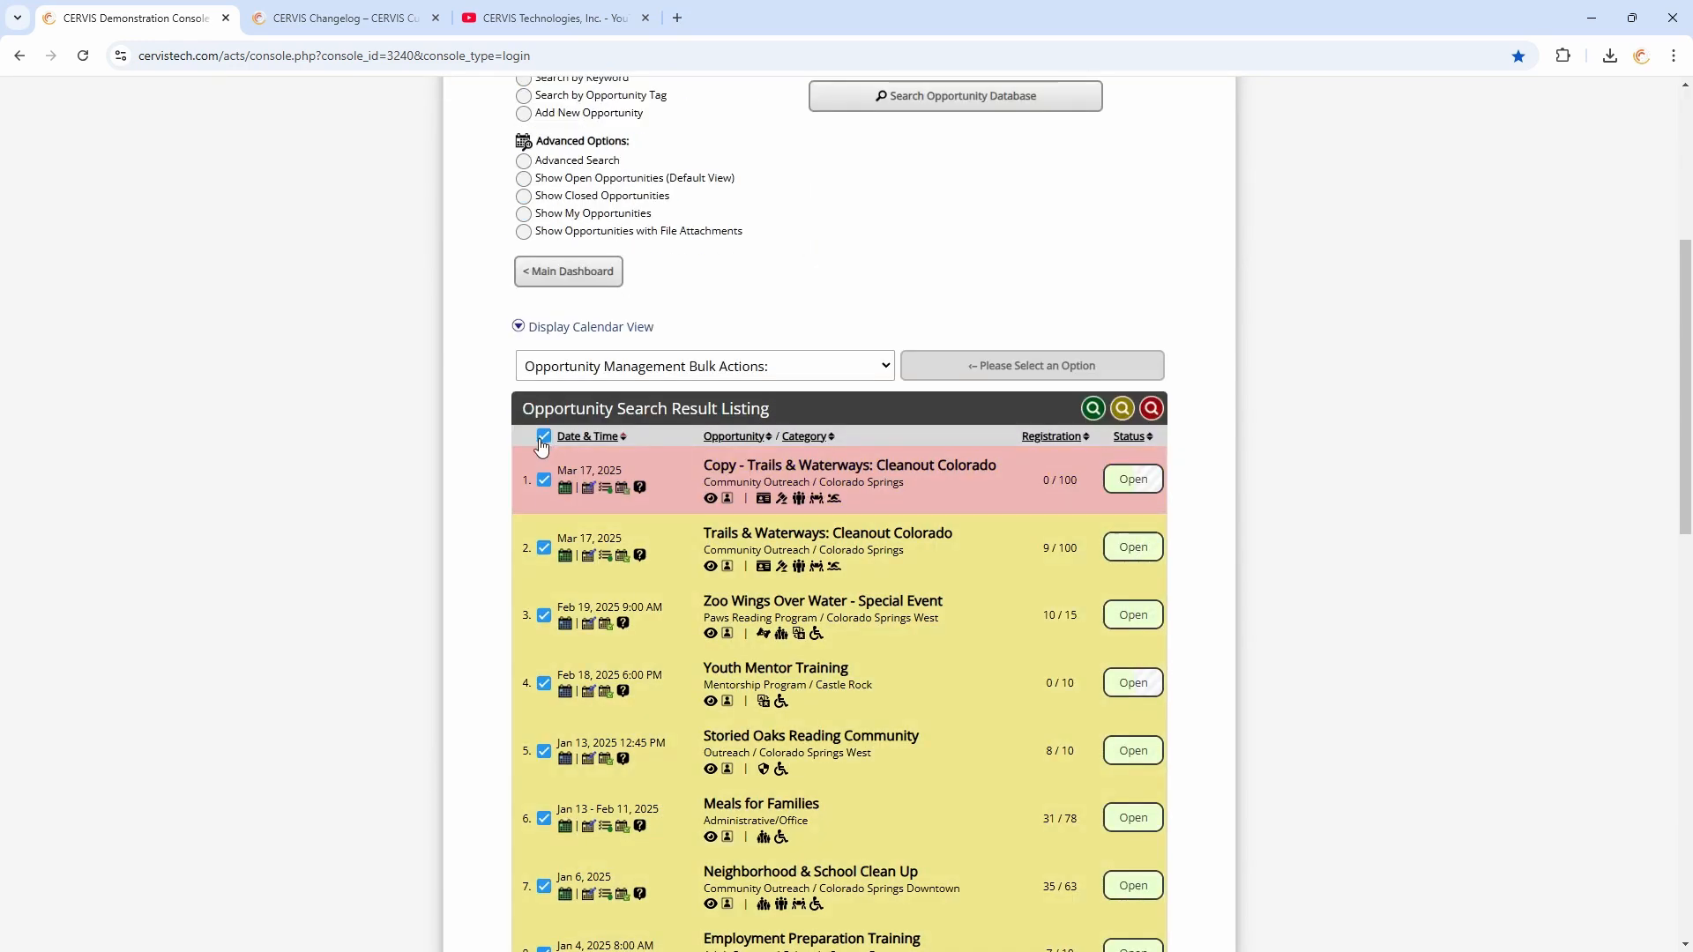
pyautogui.scroll(-1, 608, 352)
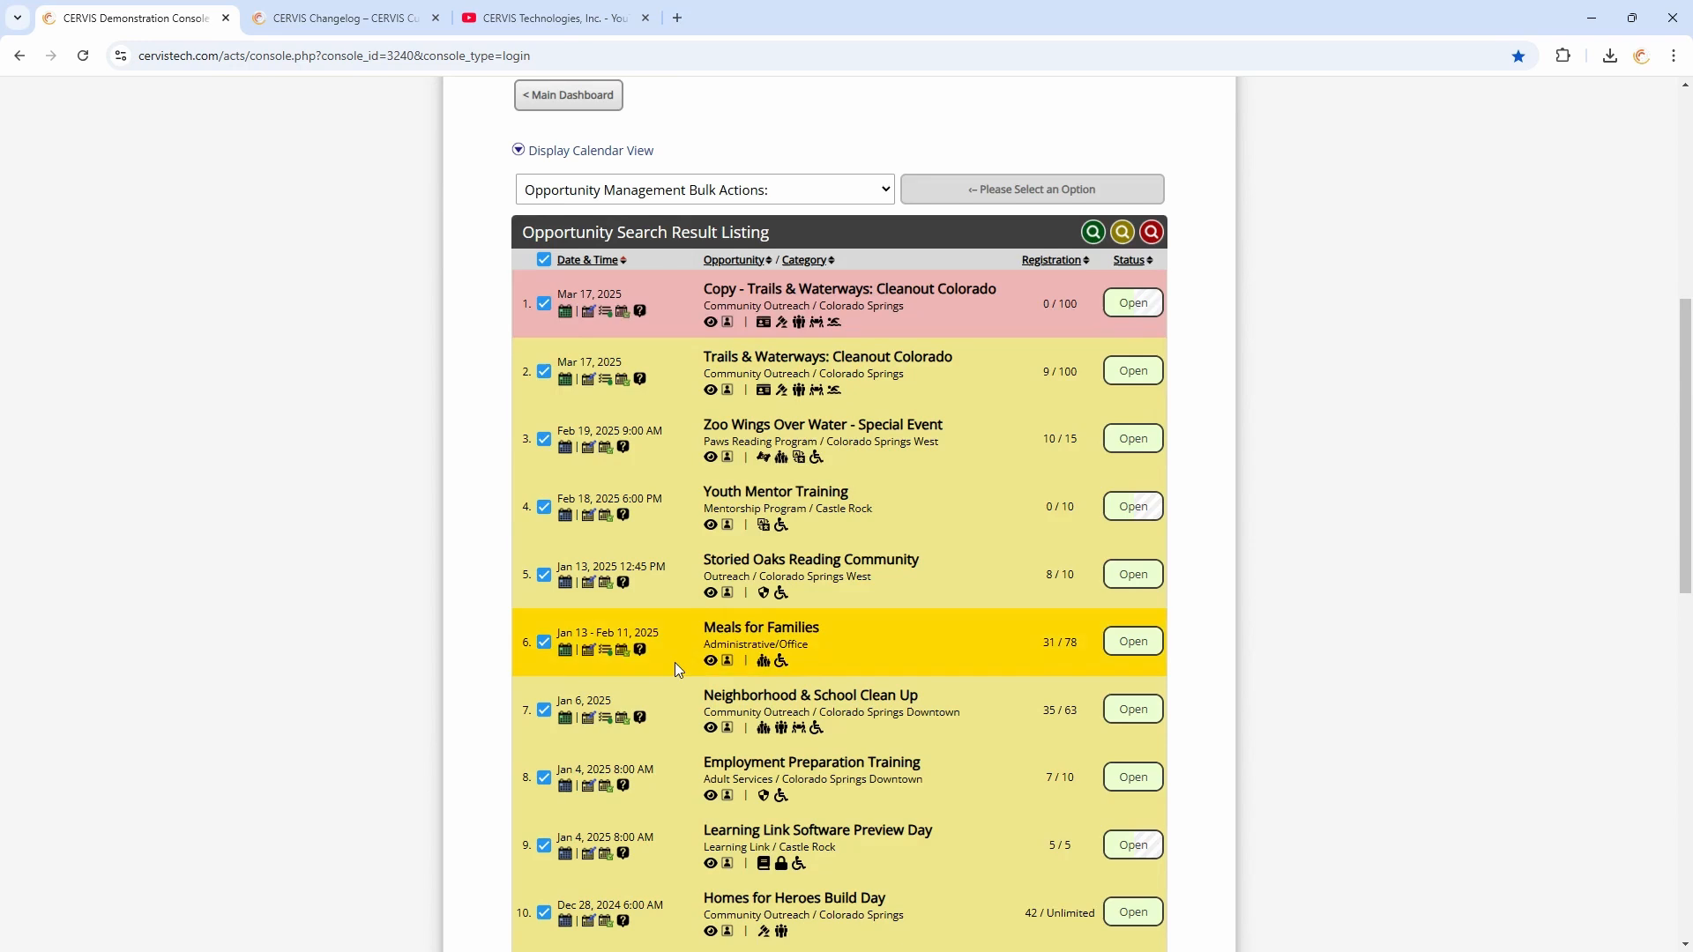
pyautogui.scroll(1, 668, 688)
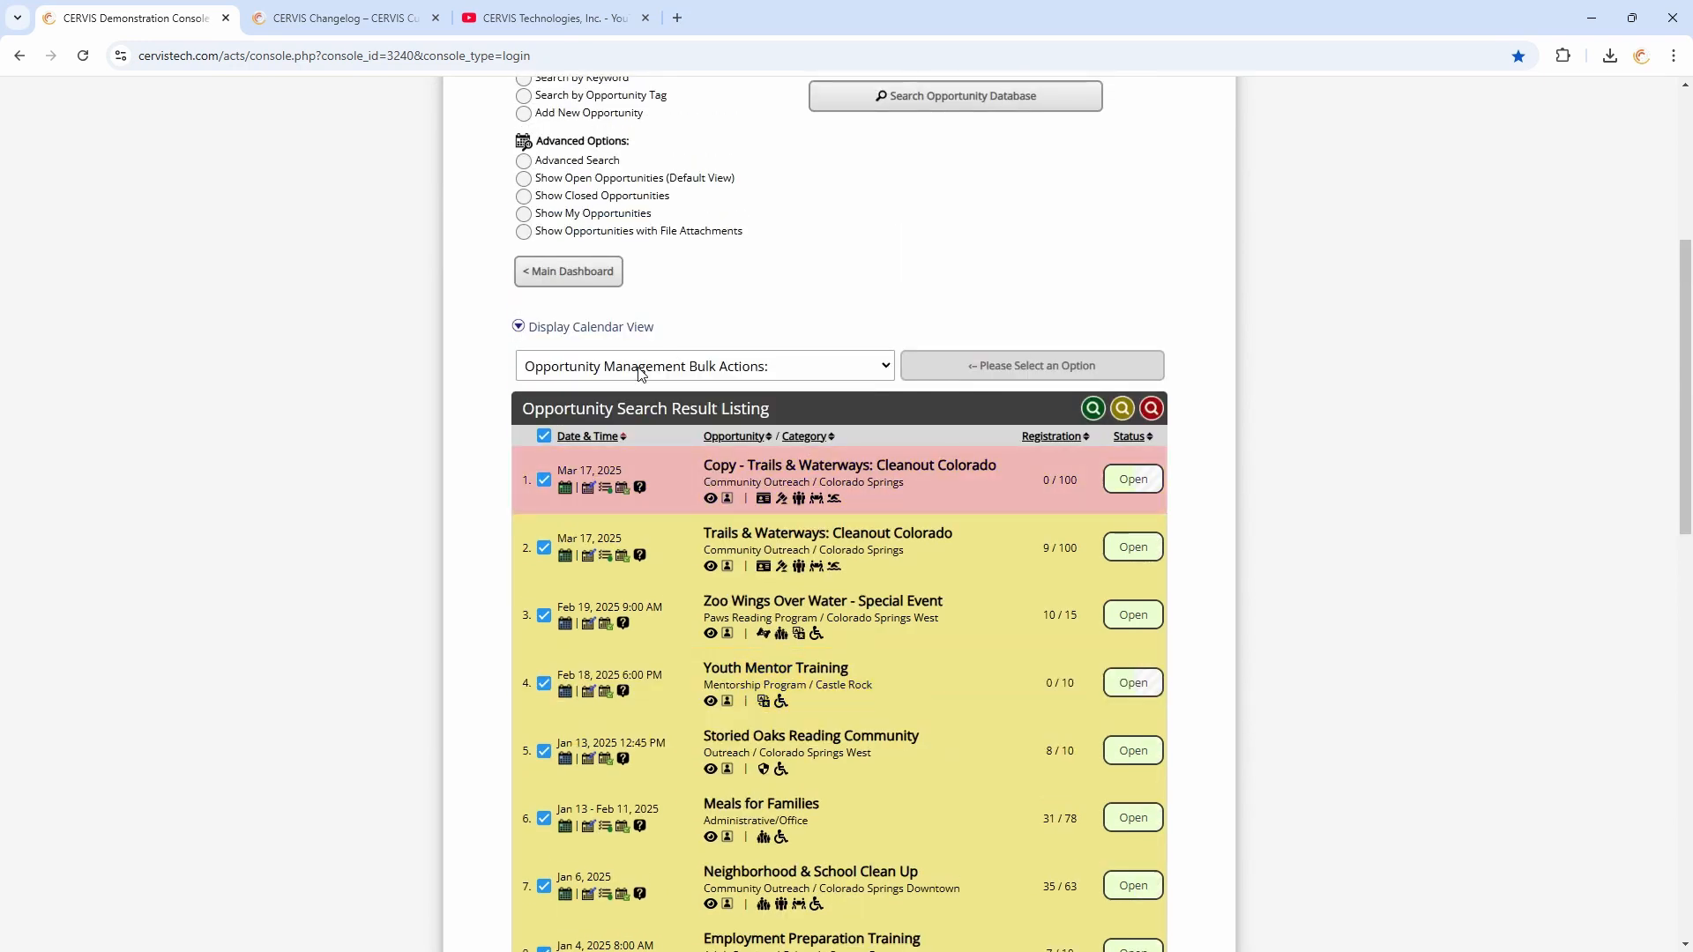
pyautogui.click(638, 372)
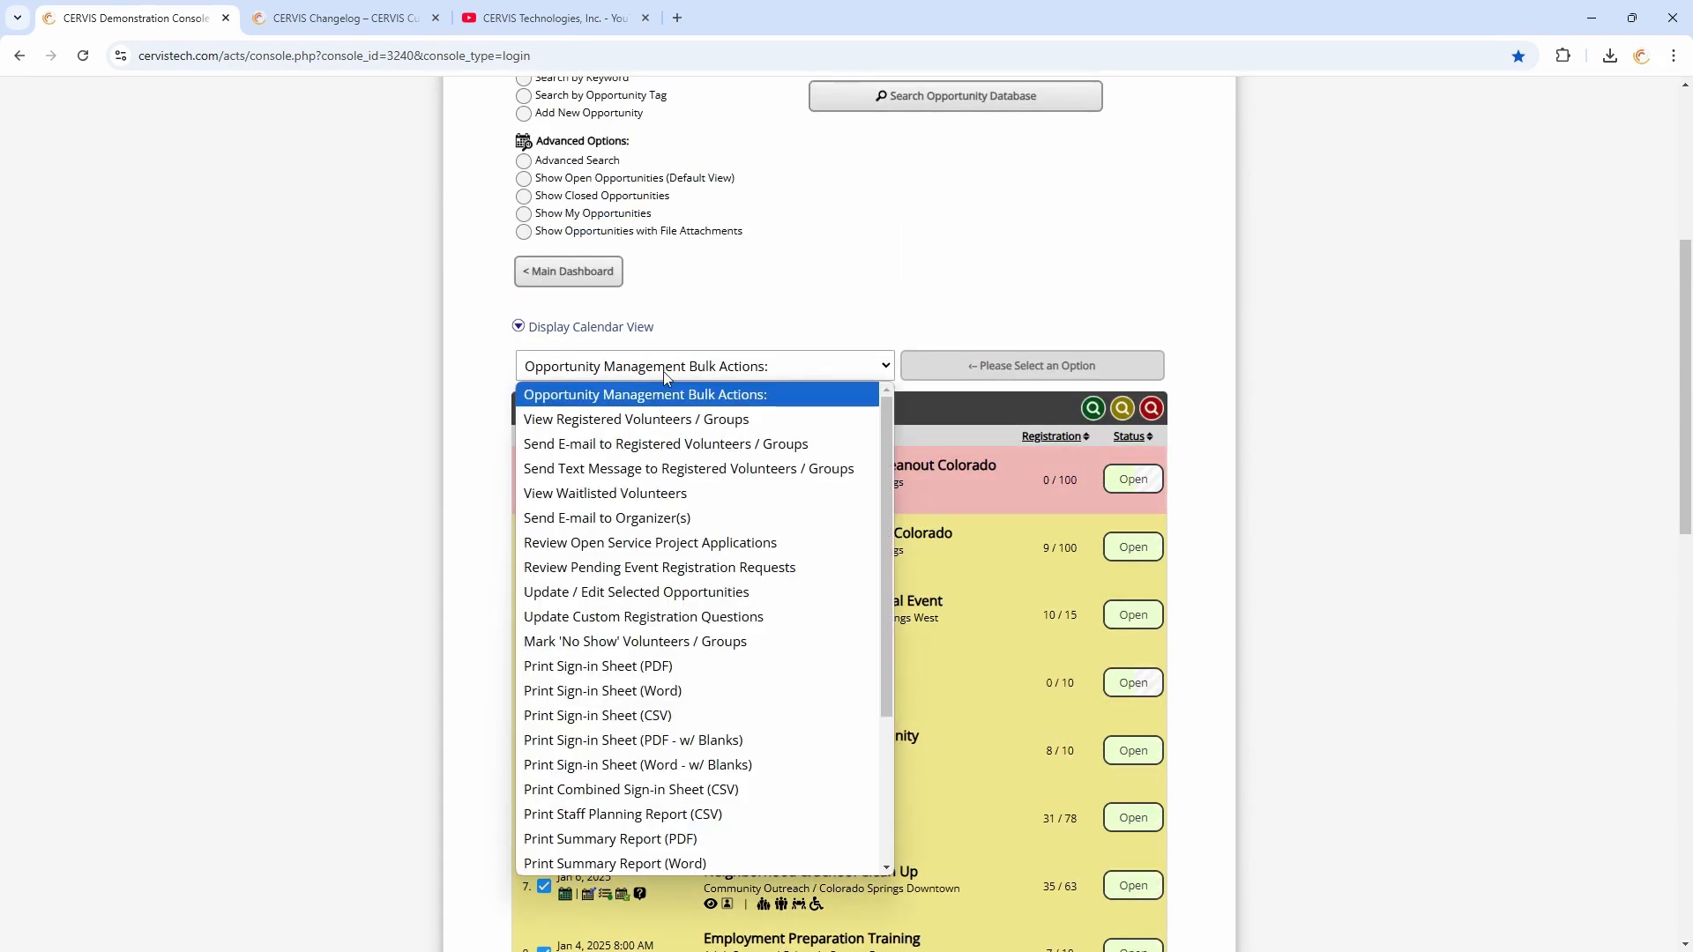
pyautogui.click(651, 643)
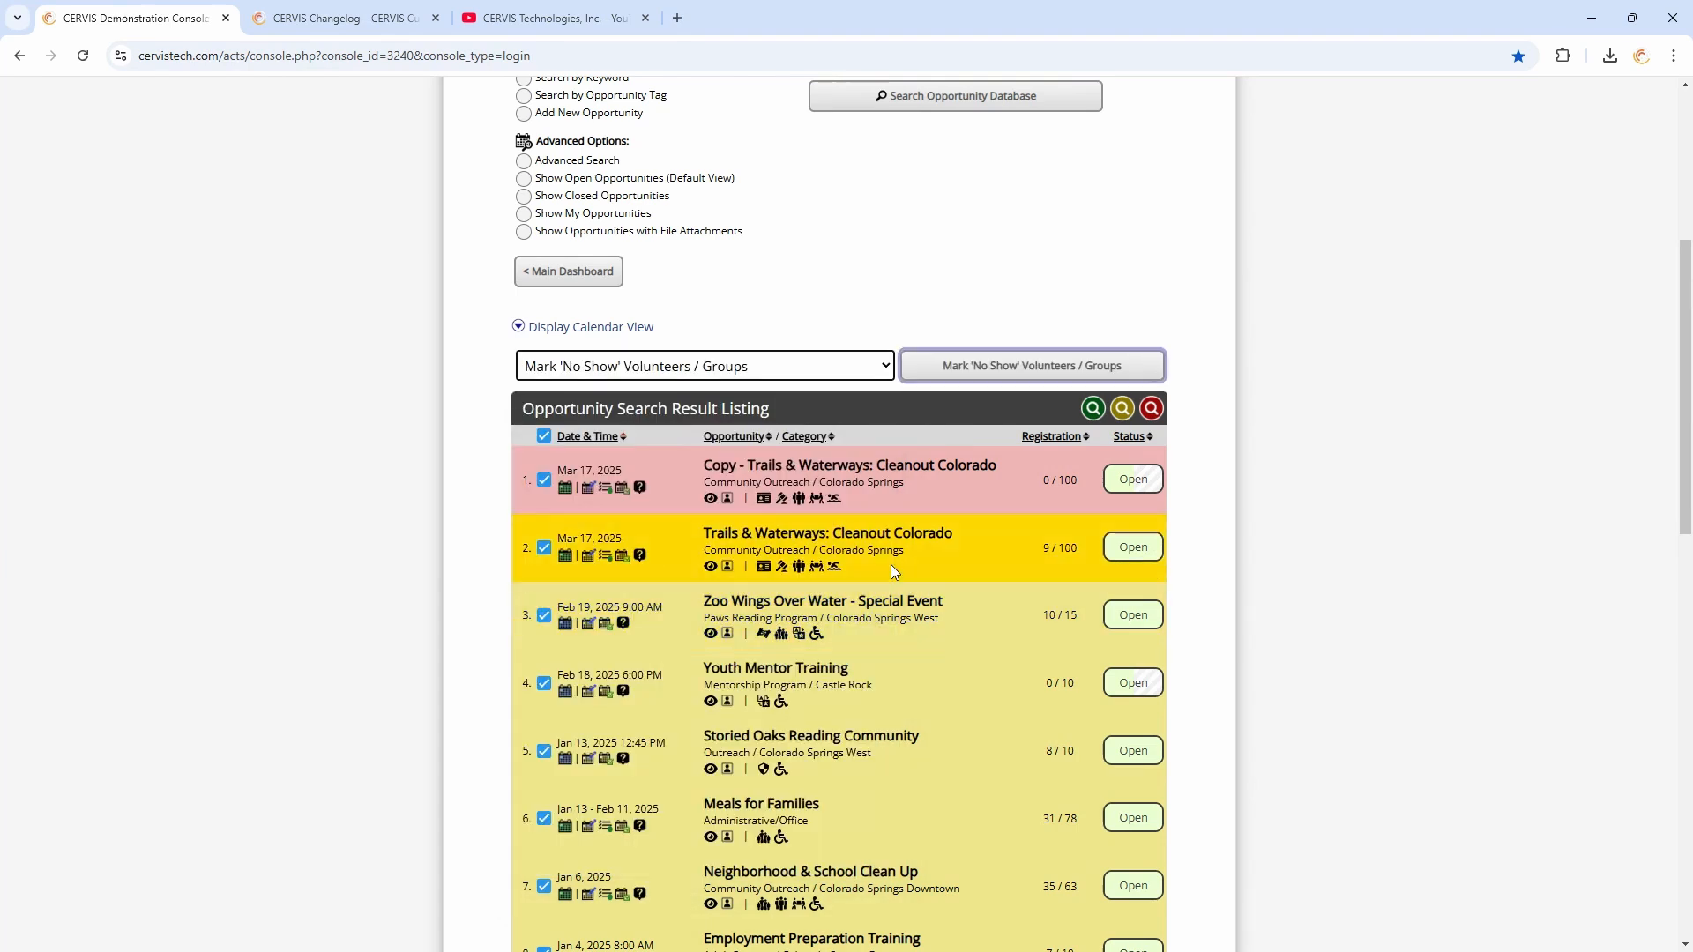
pyautogui.click(1028, 368)
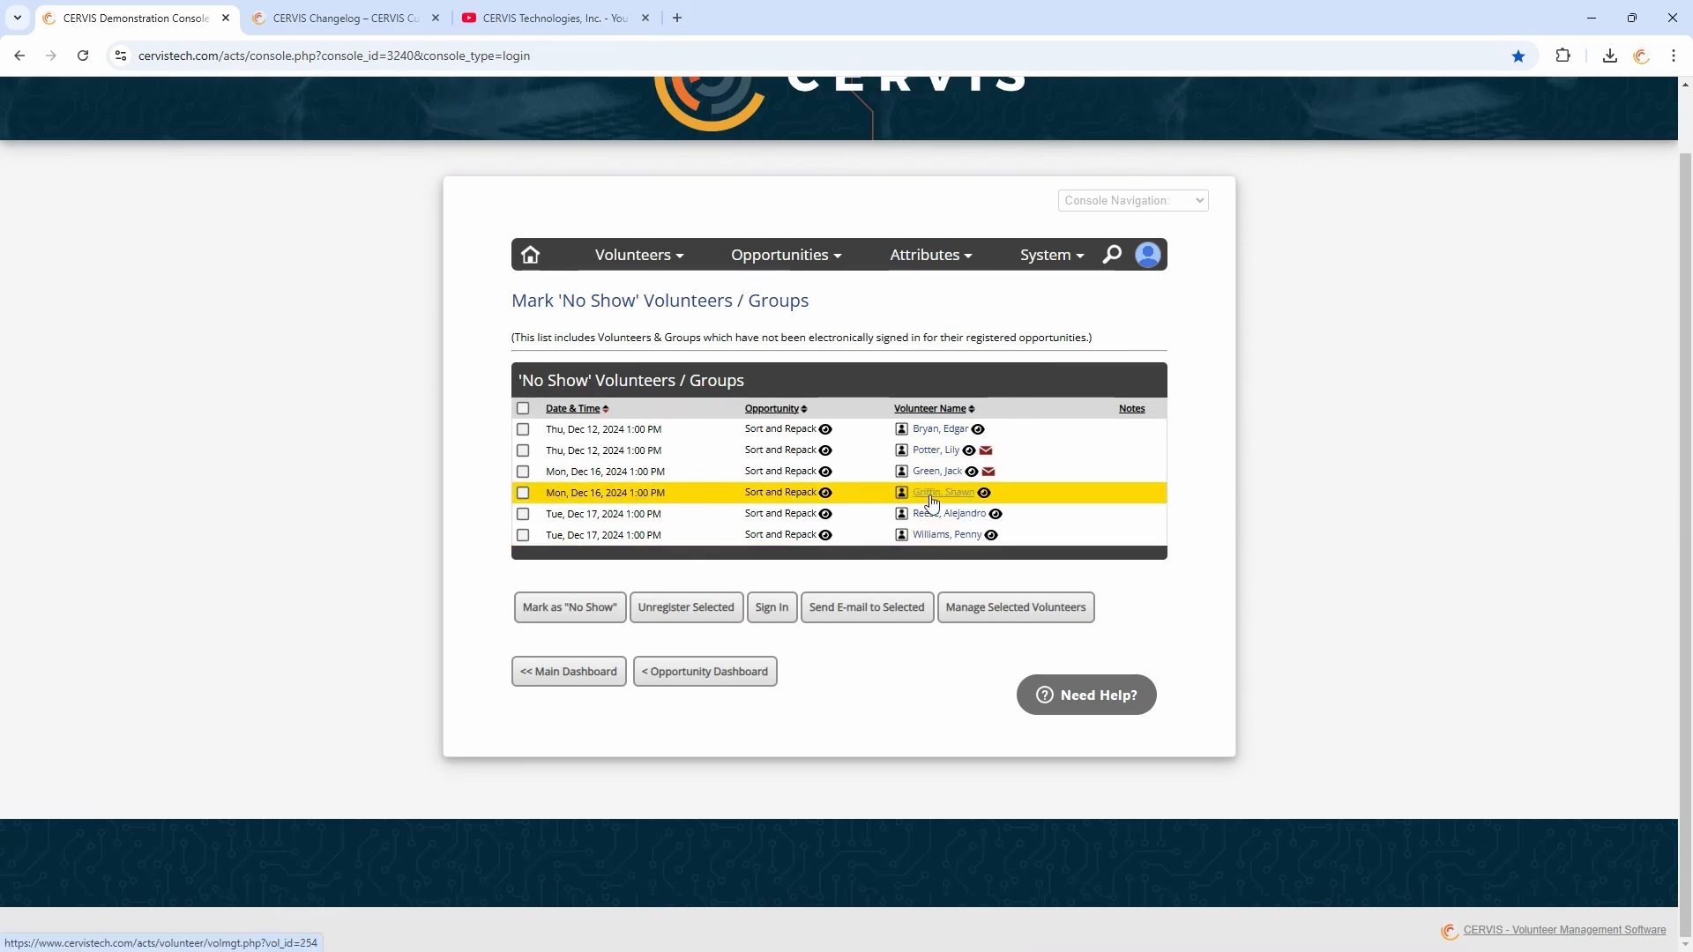
# Sign in the Mon, Dec 16 Sort and Repack no-show volunteer and select all remaining no-show entries
pyautogui.click(523, 492)
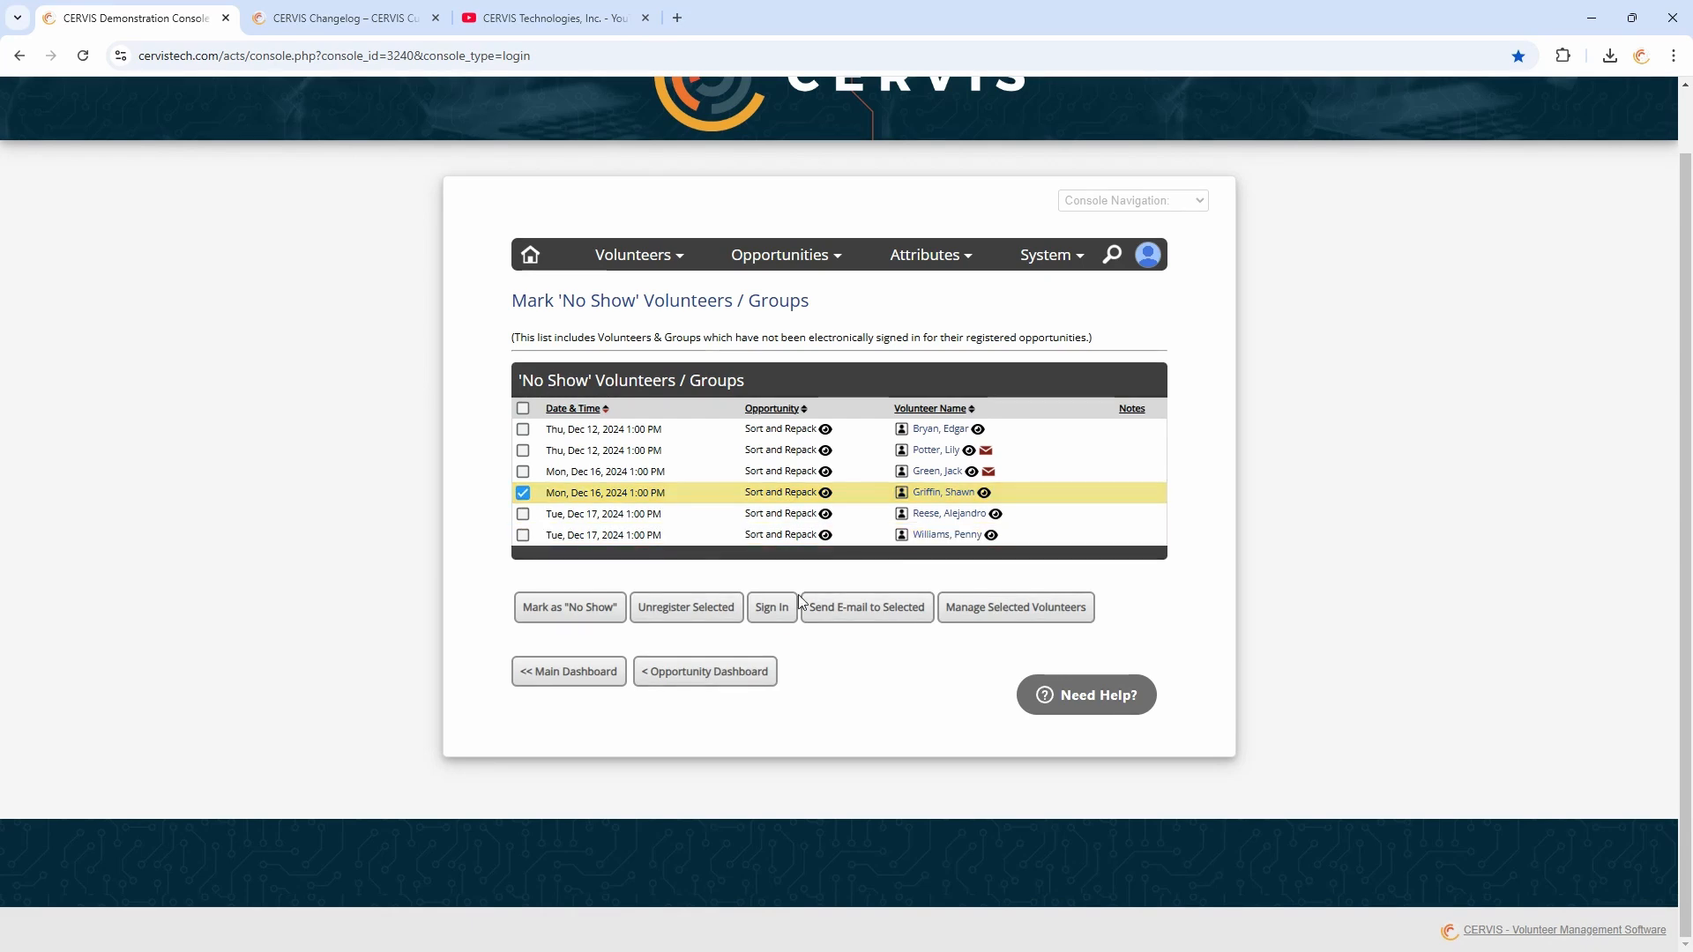
pyautogui.click(776, 610)
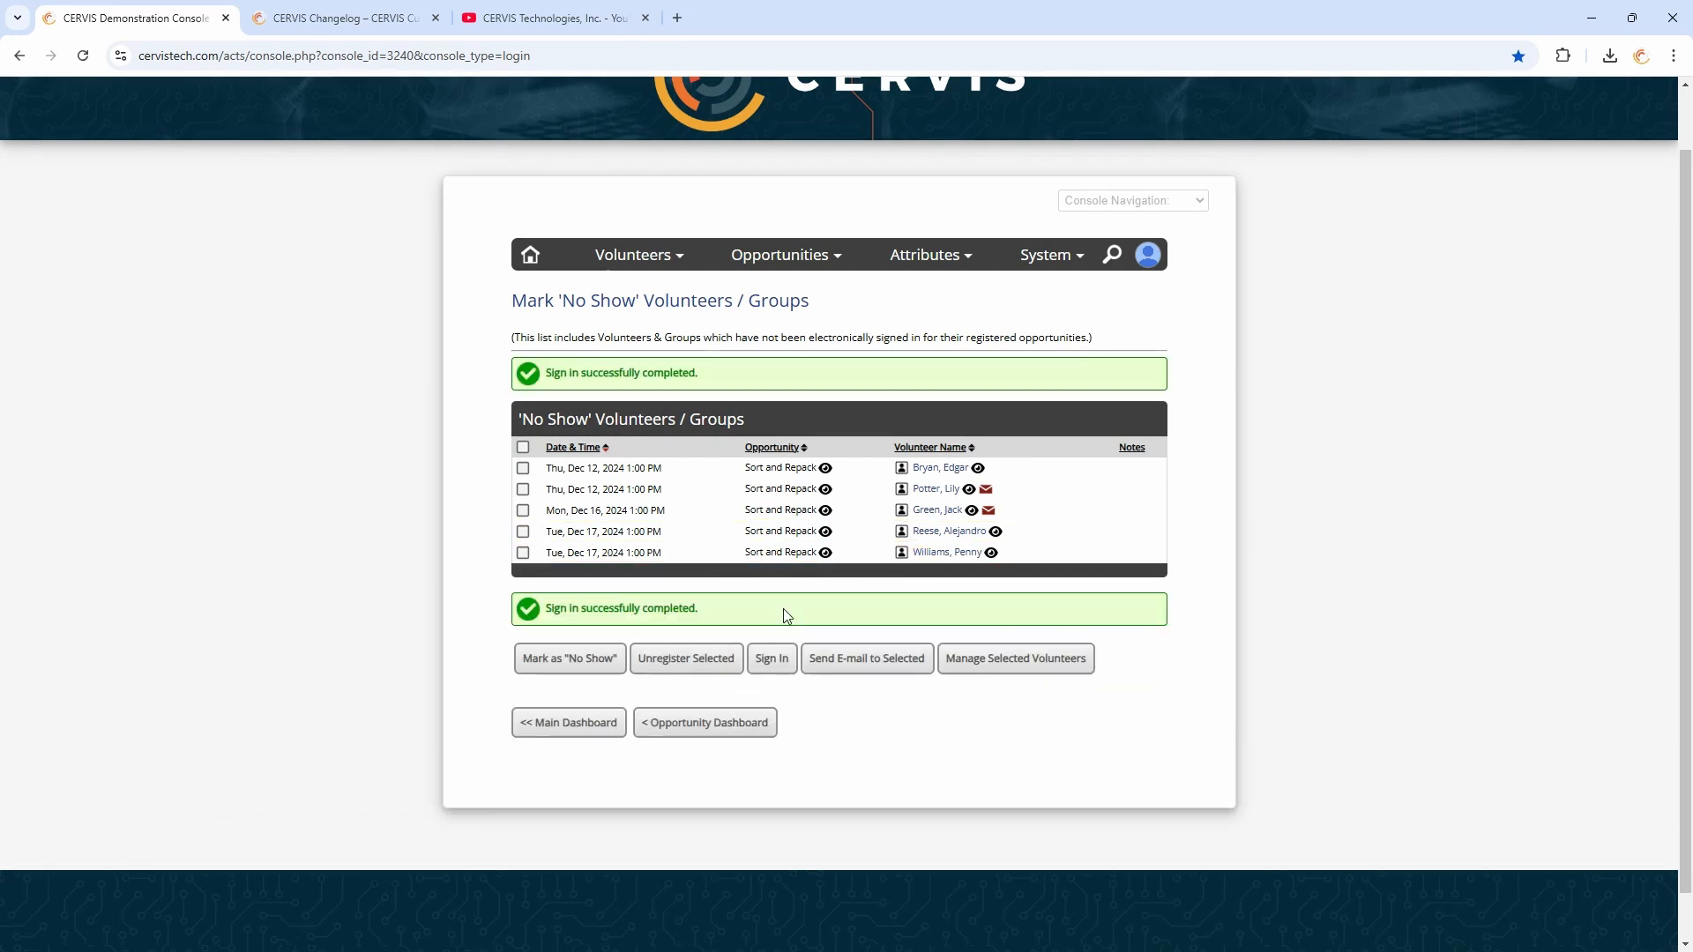
pyautogui.click(523, 447)
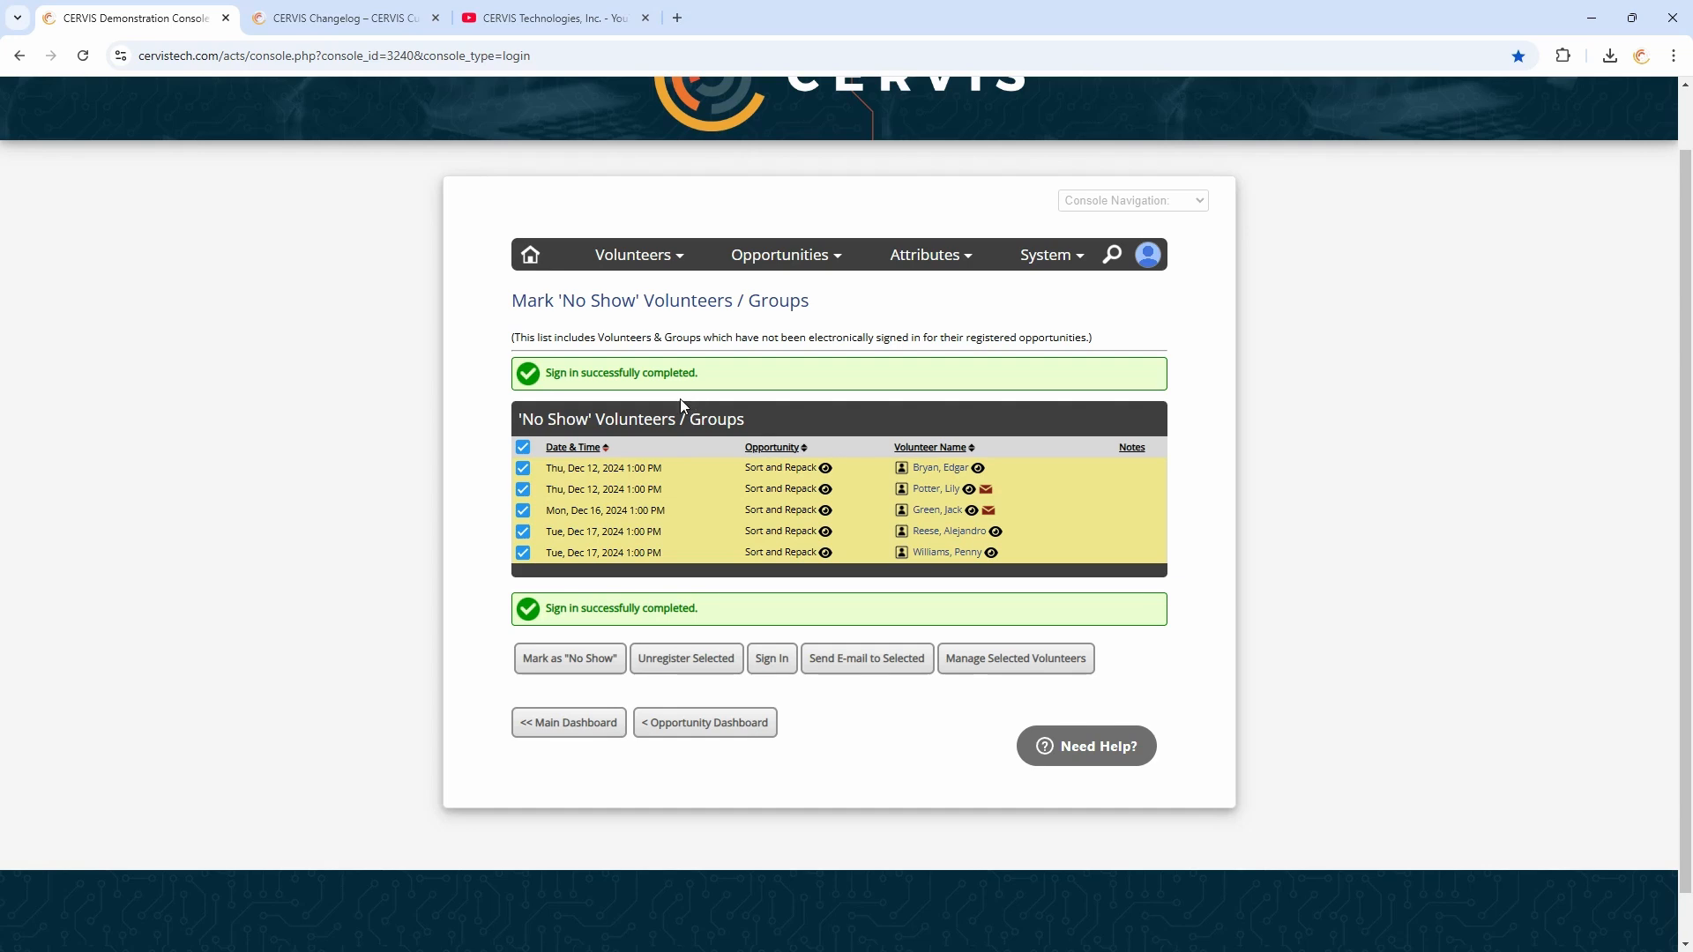
# Browse the CERVIS Access Level options in the Add New Volunteer form without creating a profile
pyautogui.click(531, 256)
pyautogui.scroll(-3, 483, 577)
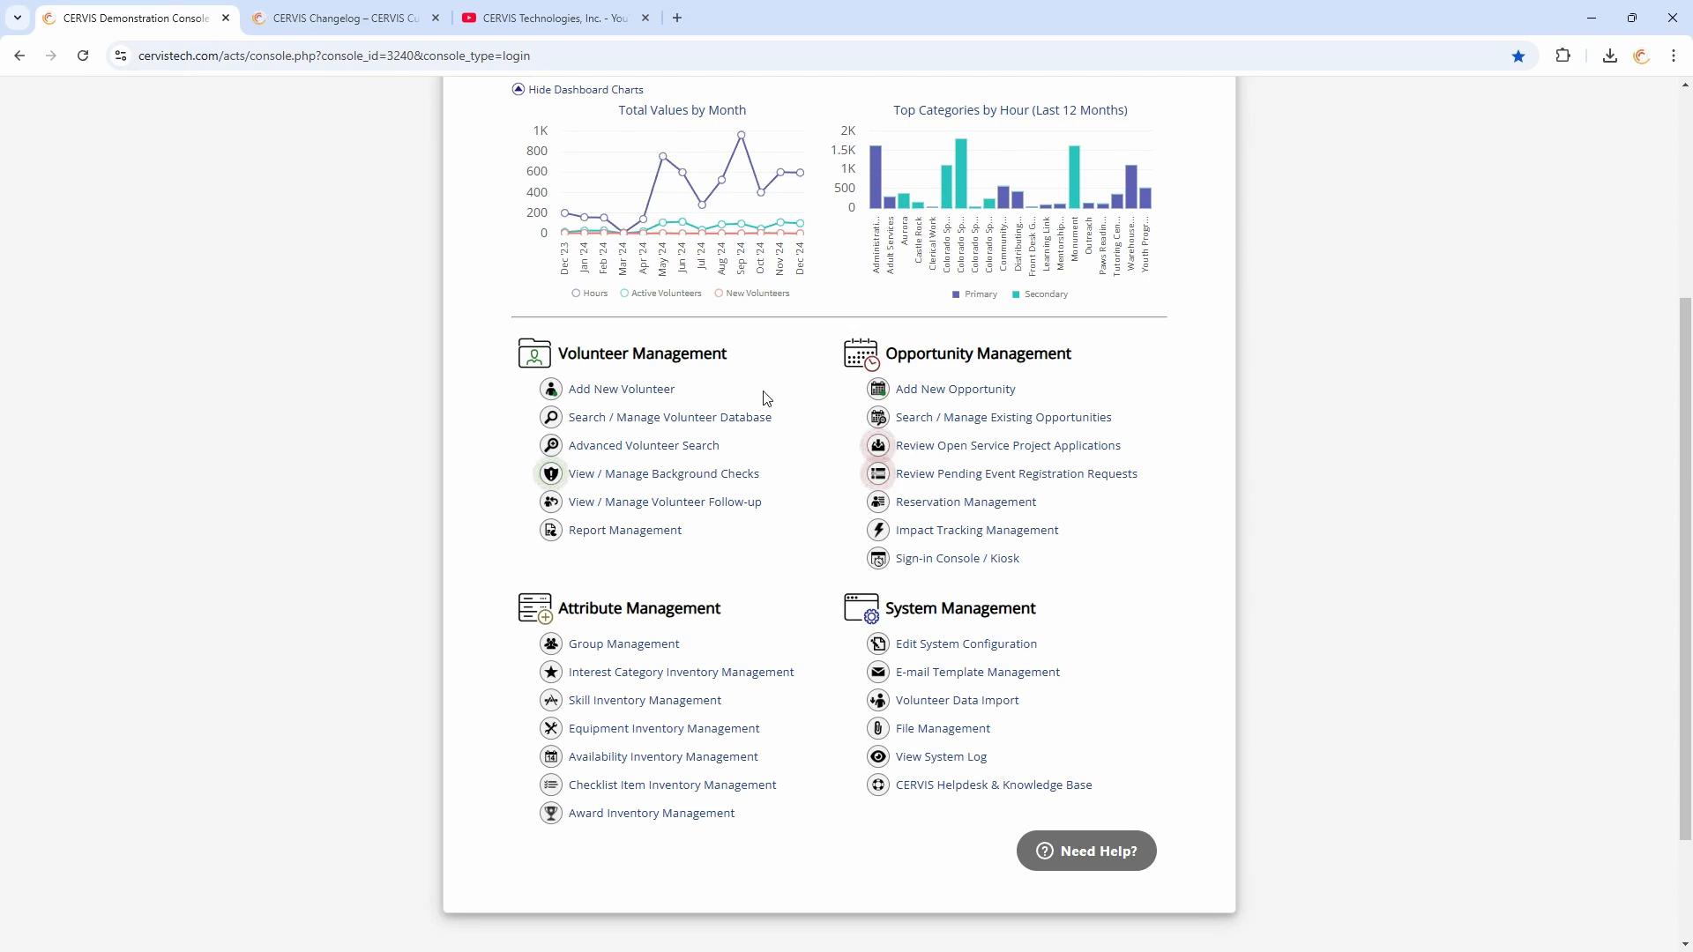
pyautogui.click(652, 388)
pyautogui.scroll(-7, 836, 539)
pyautogui.scroll(-6, 836, 538)
pyautogui.click(857, 369)
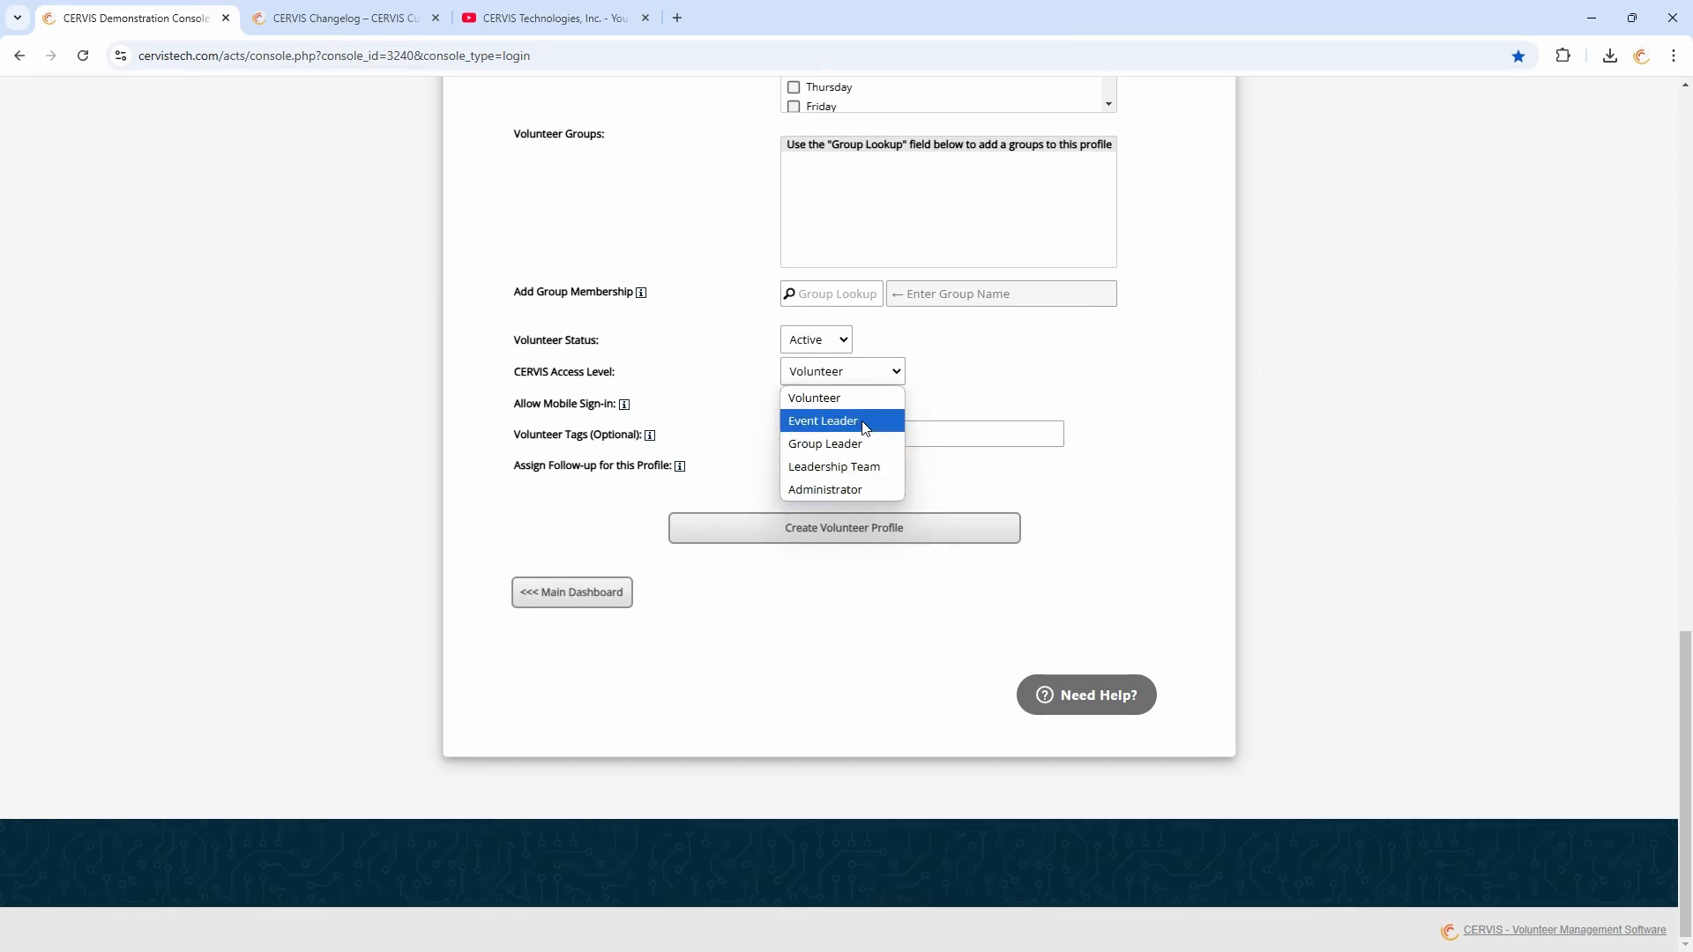
pyautogui.click(950, 393)
pyautogui.click(842, 369)
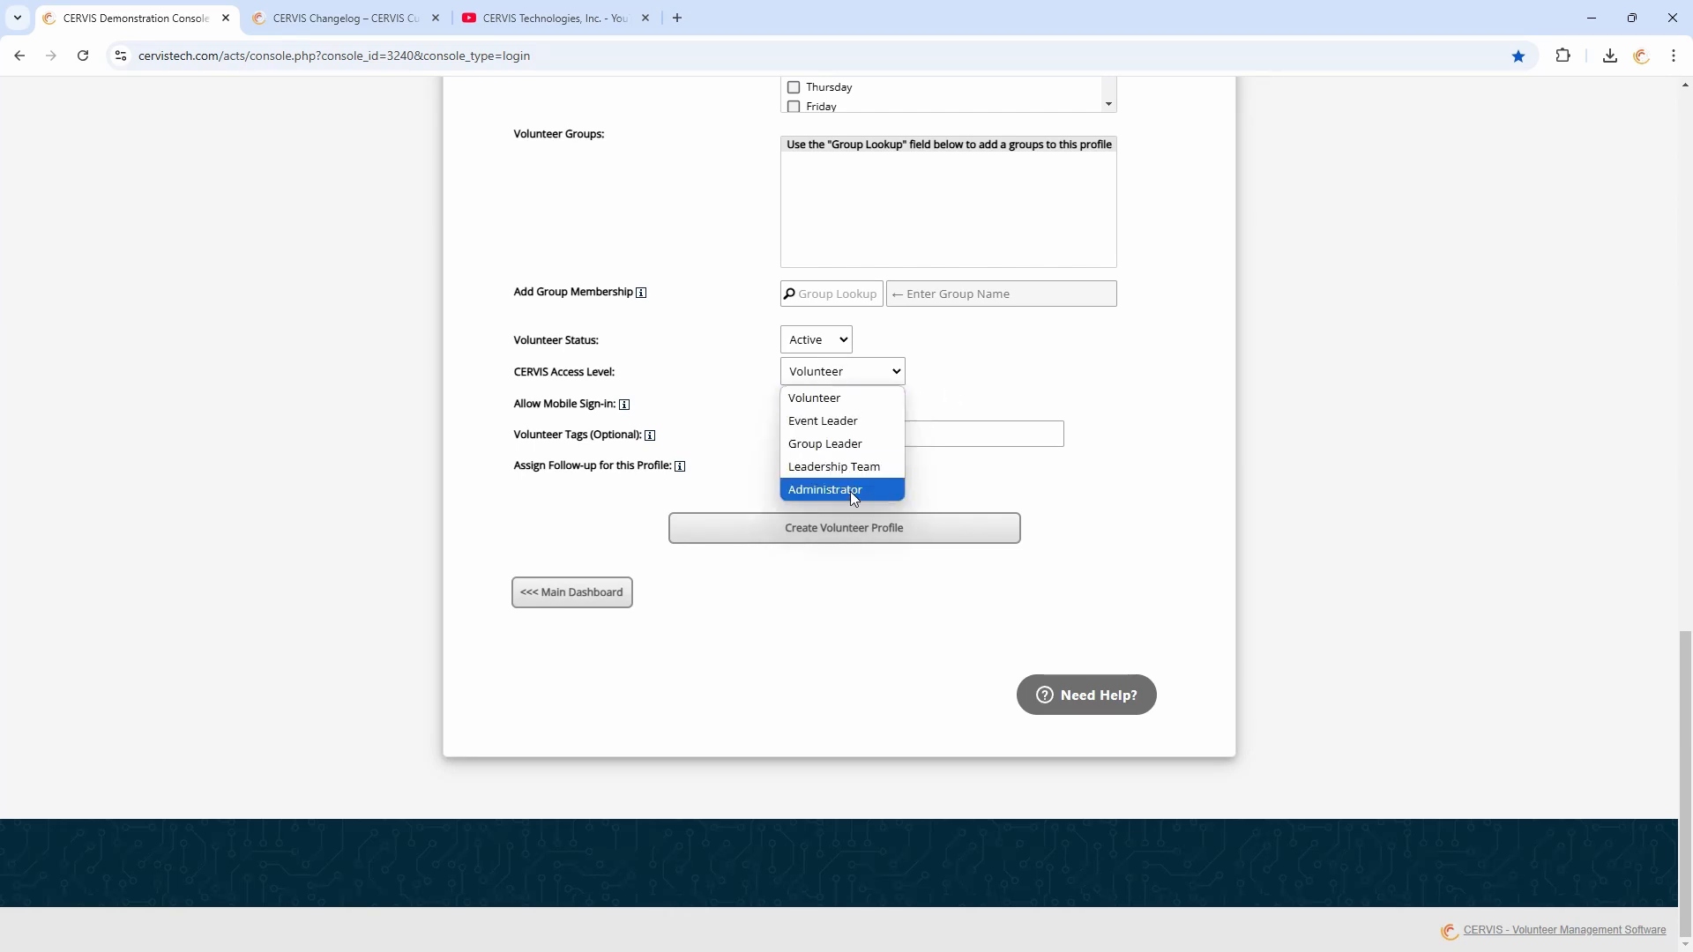
pyautogui.click(850, 490)
pyautogui.click(917, 399)
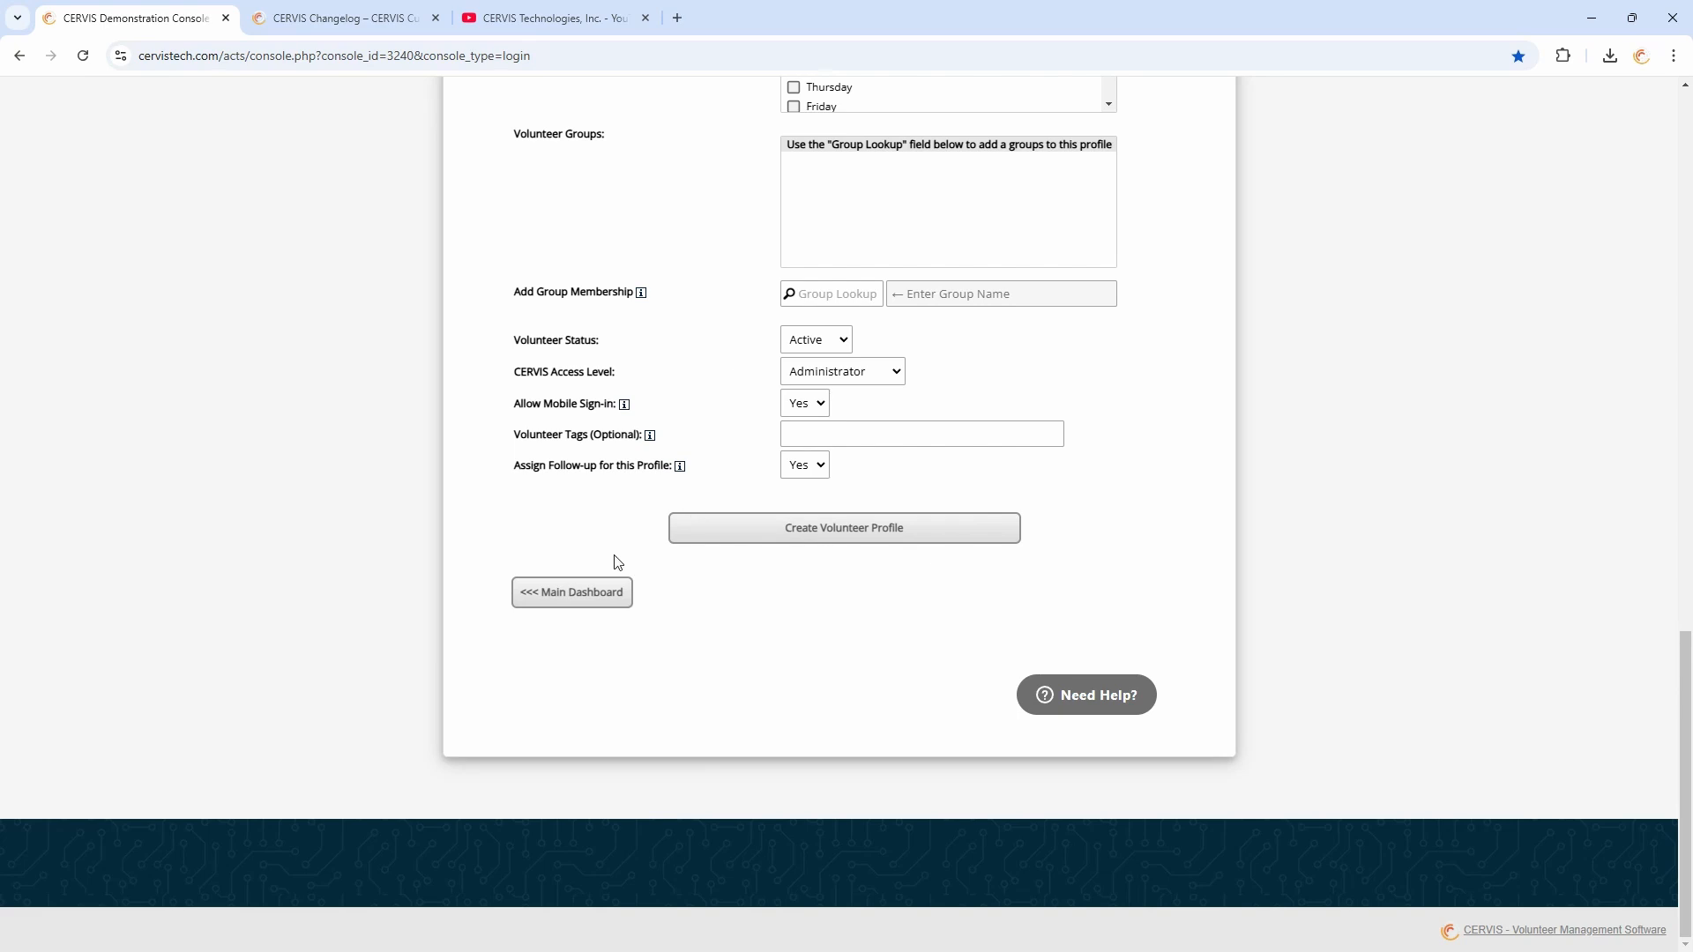
pyautogui.click(601, 592)
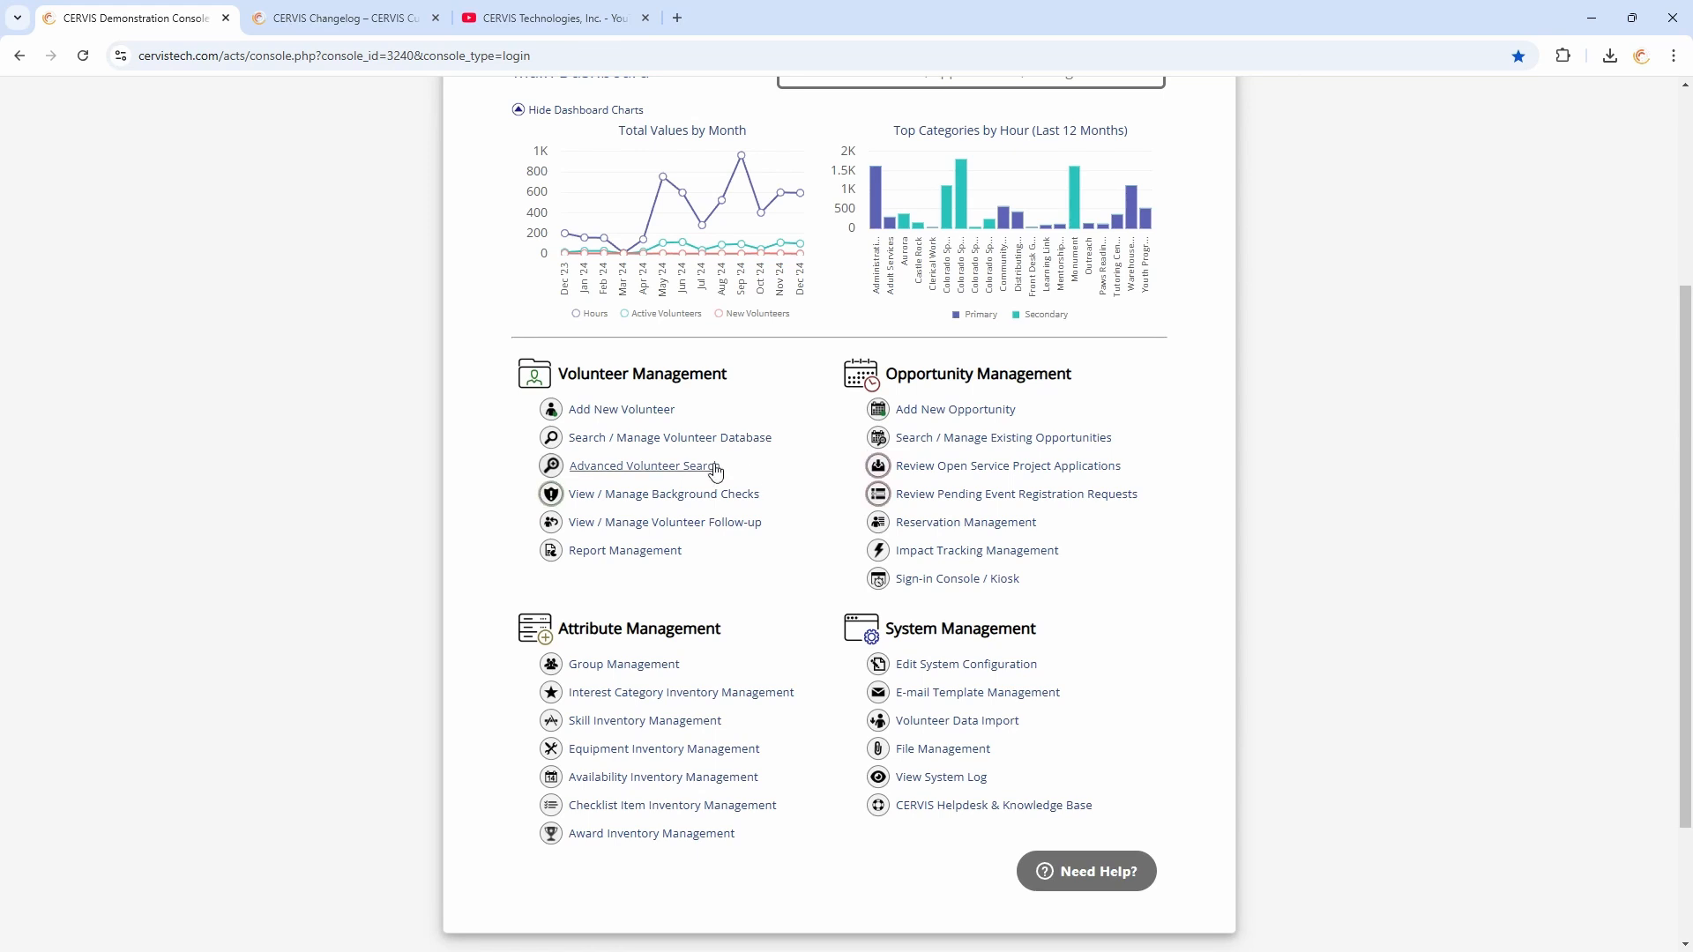
# Run an Advanced Volunteer Search filtered to the Administrator system access level
pyautogui.click(655, 466)
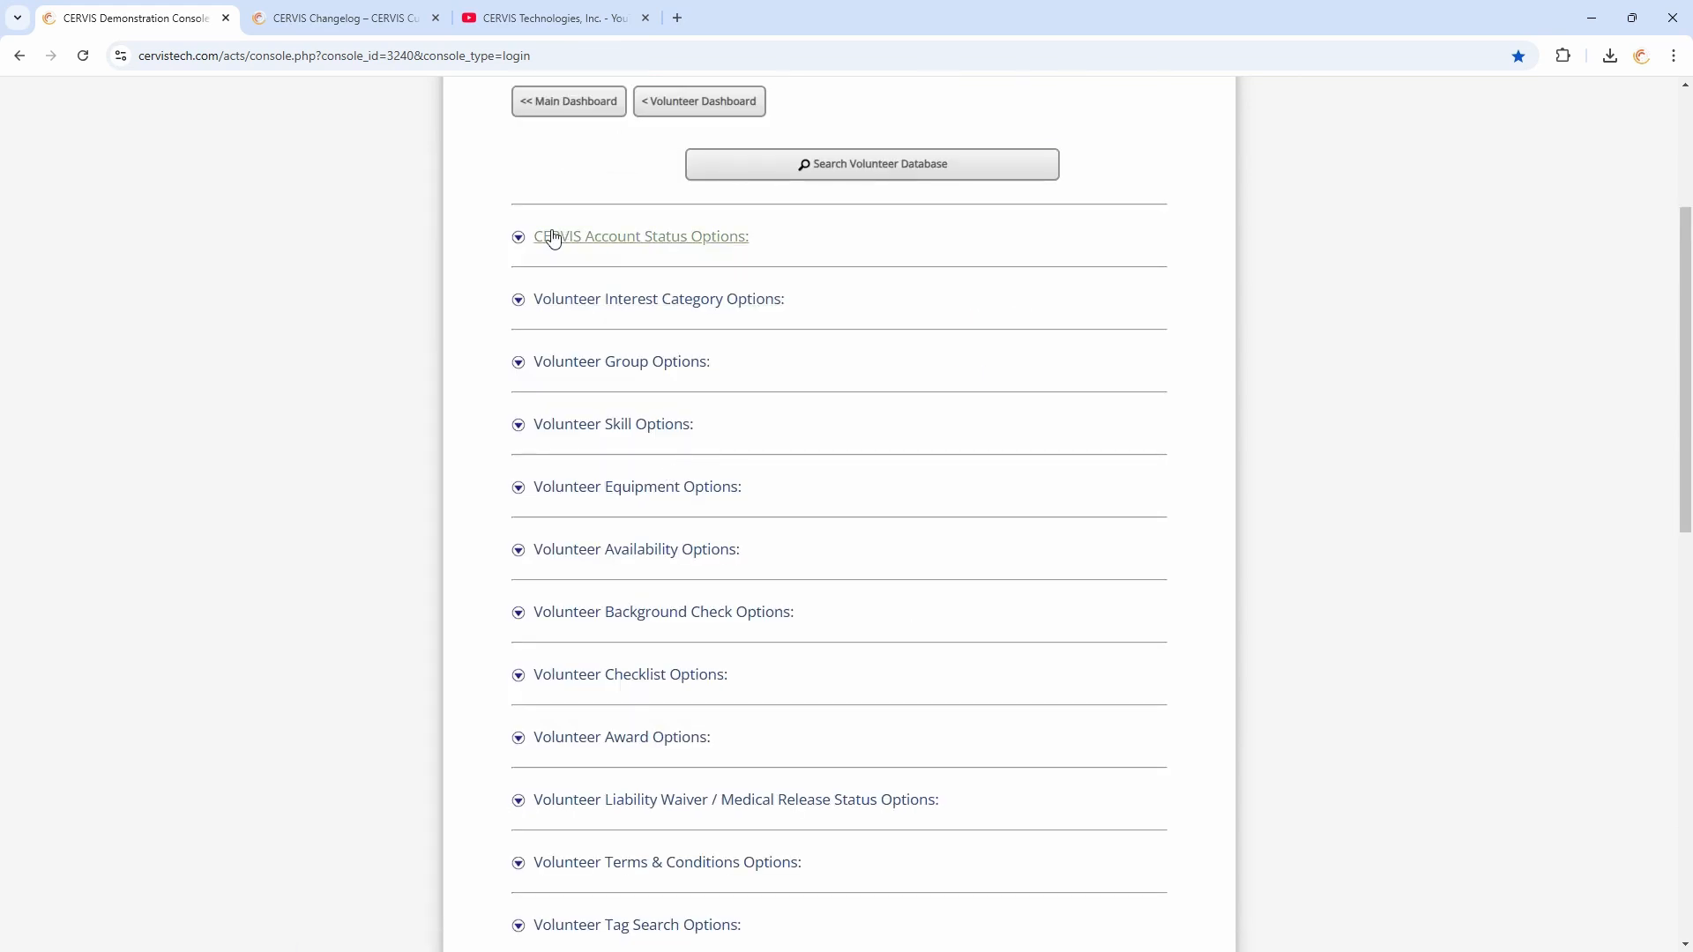
pyautogui.click(638, 238)
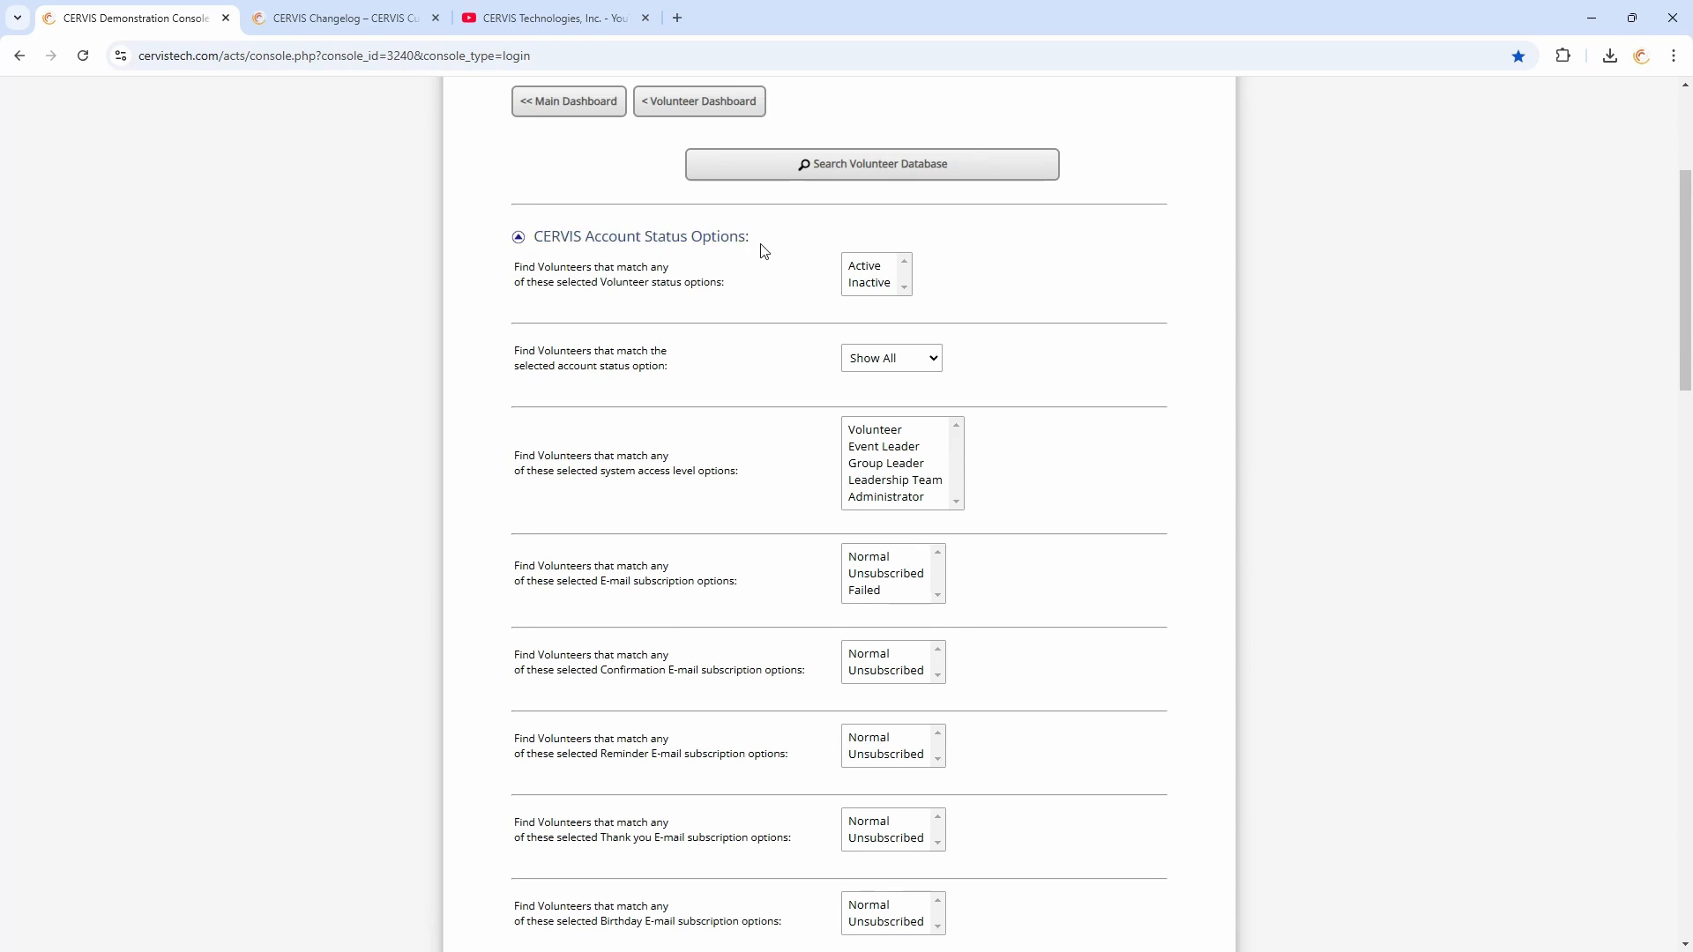
pyautogui.scroll(-1, 1006, 533)
pyautogui.click(901, 358)
pyautogui.click(902, 374)
pyautogui.click(910, 410)
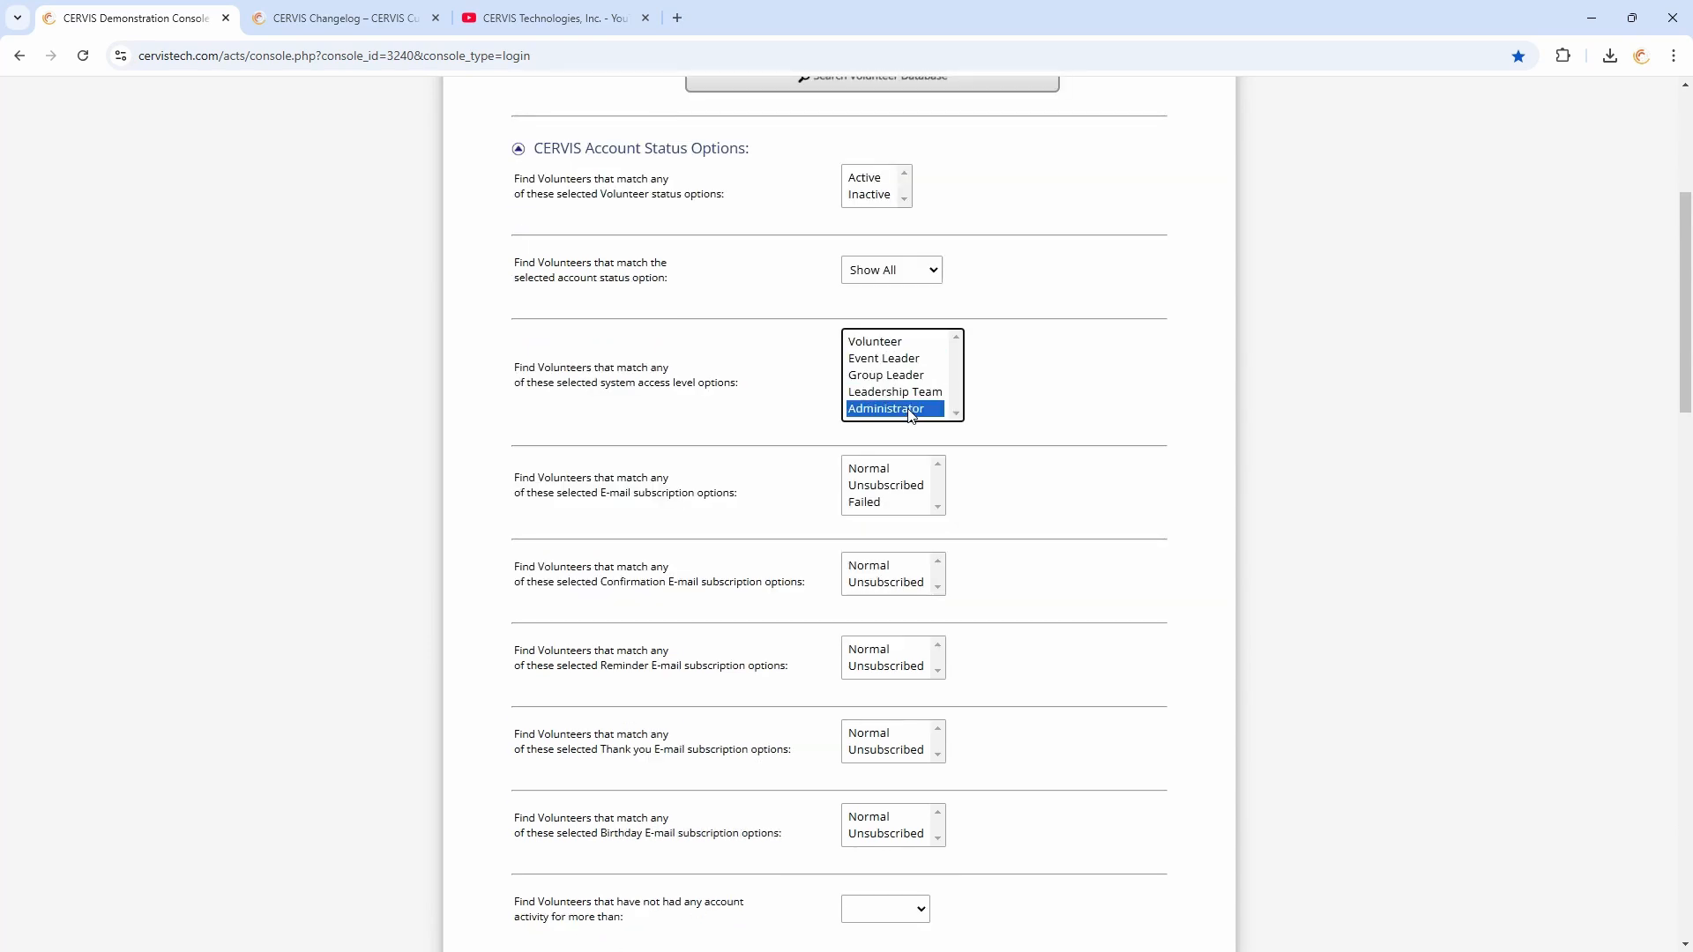
pyautogui.keyDown('ctrl'); pyautogui.click(884, 360); pyautogui.keyUp('ctrl')
pyautogui.keyDown('ctrl'); pyautogui.click(889, 374); pyautogui.keyUp('ctrl')
pyautogui.click(894, 360)
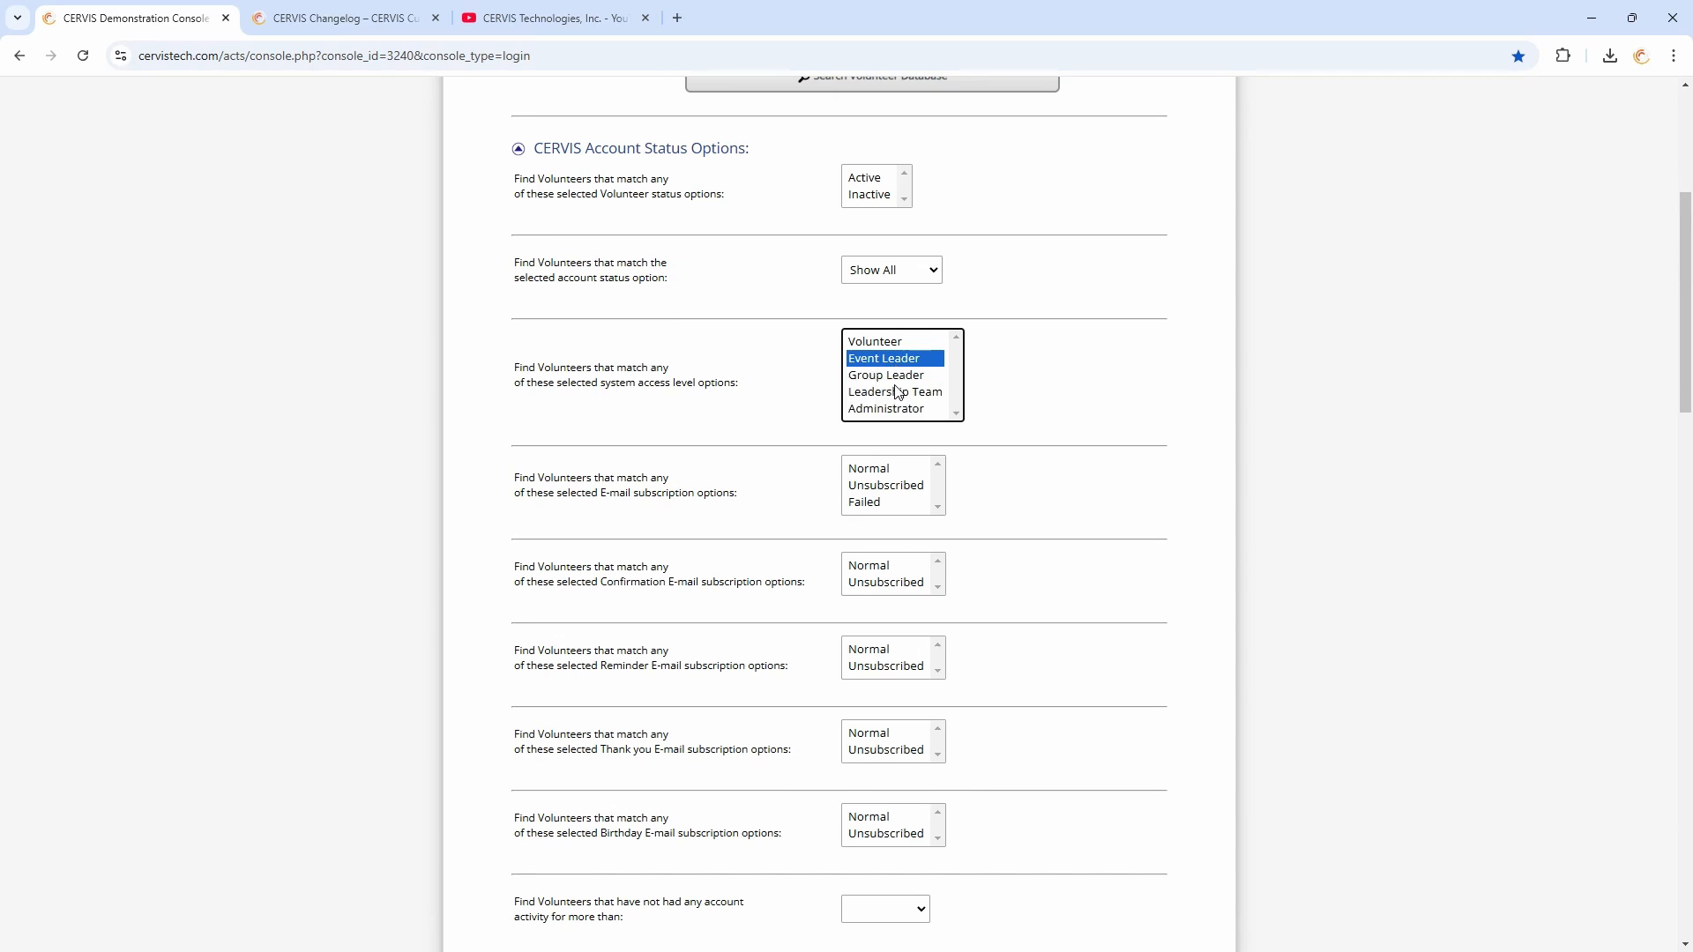
pyautogui.click(899, 392)
pyautogui.click(899, 409)
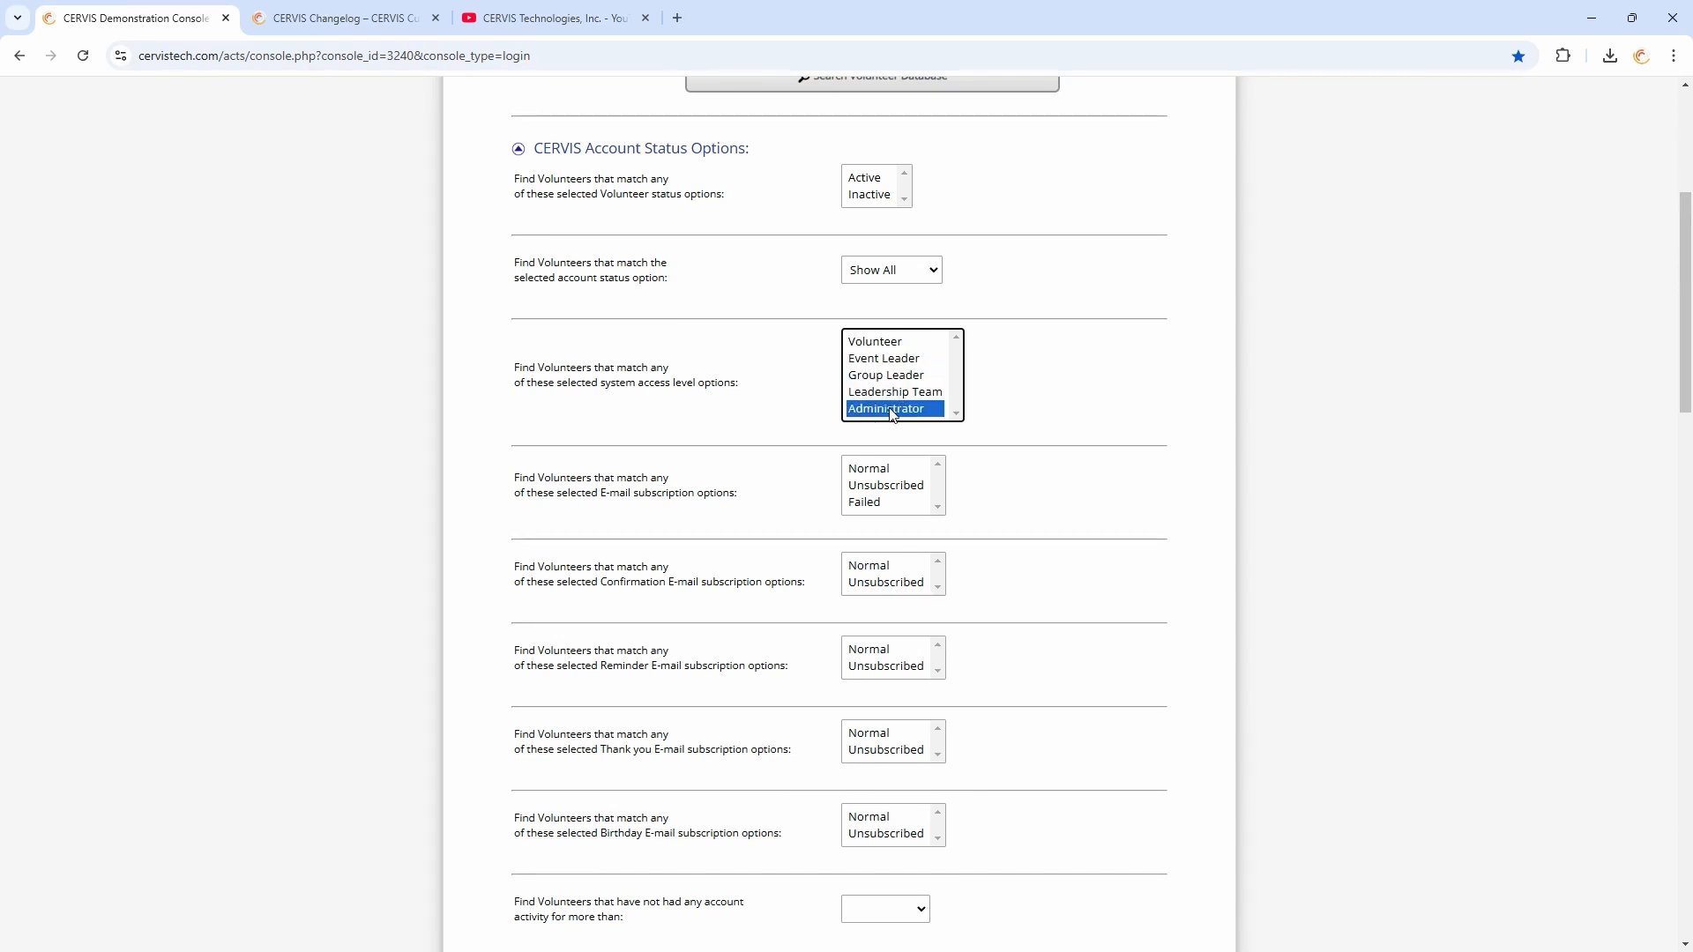
pyautogui.scroll(2, 873, 419)
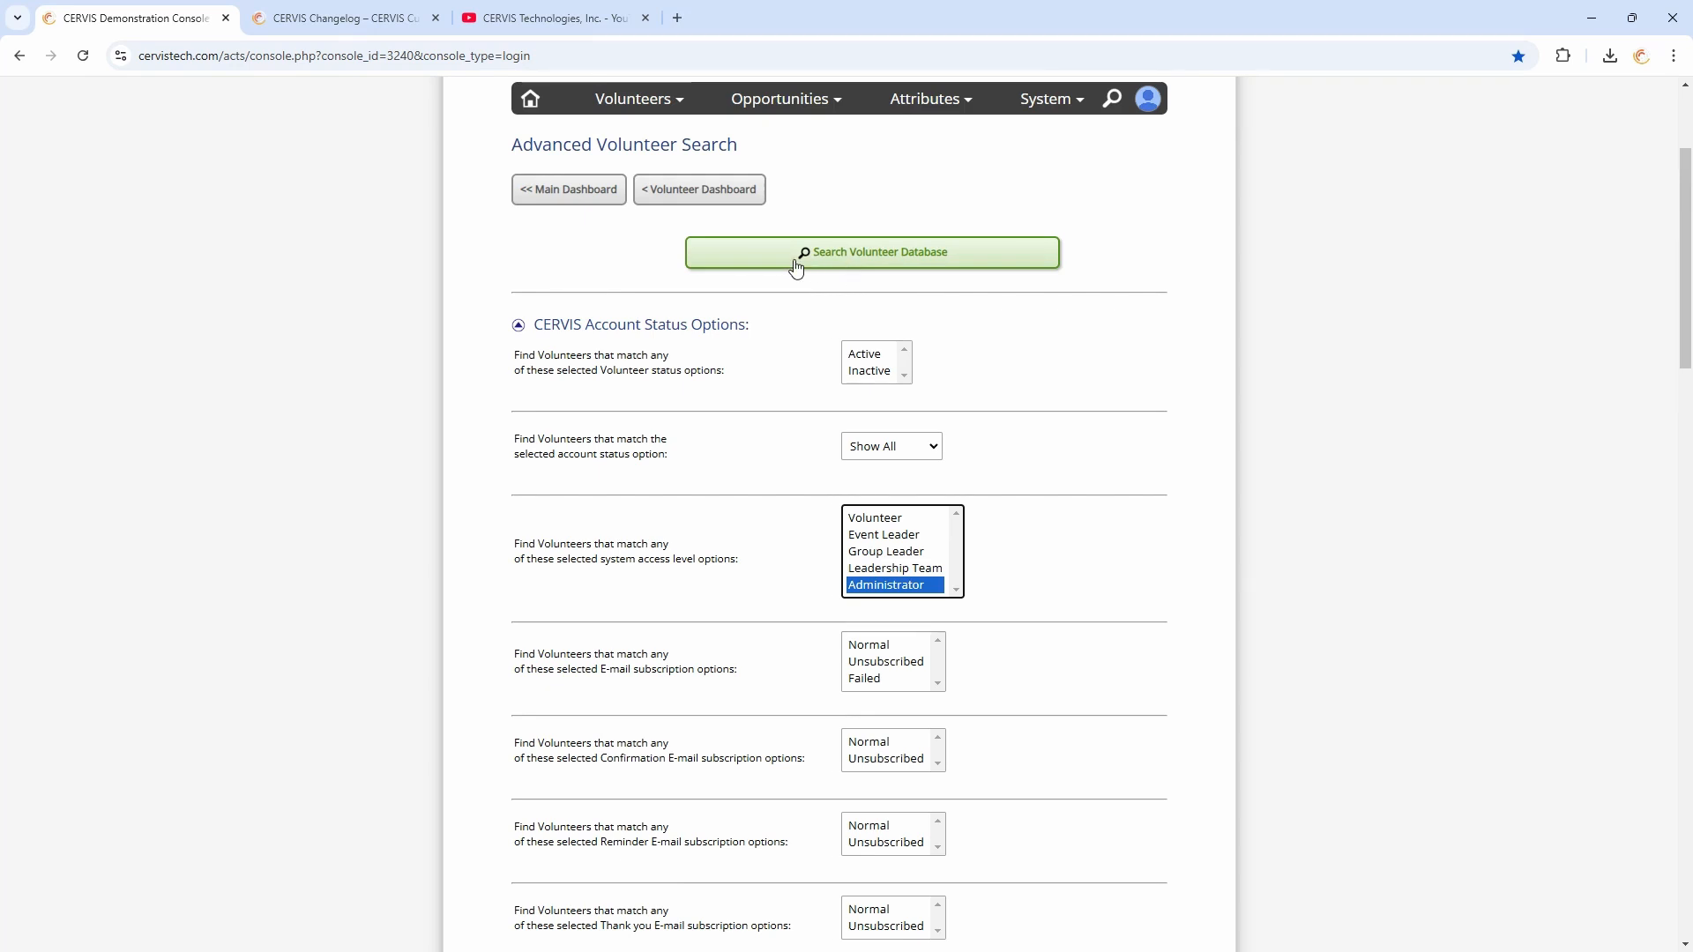
pyautogui.click(904, 264)
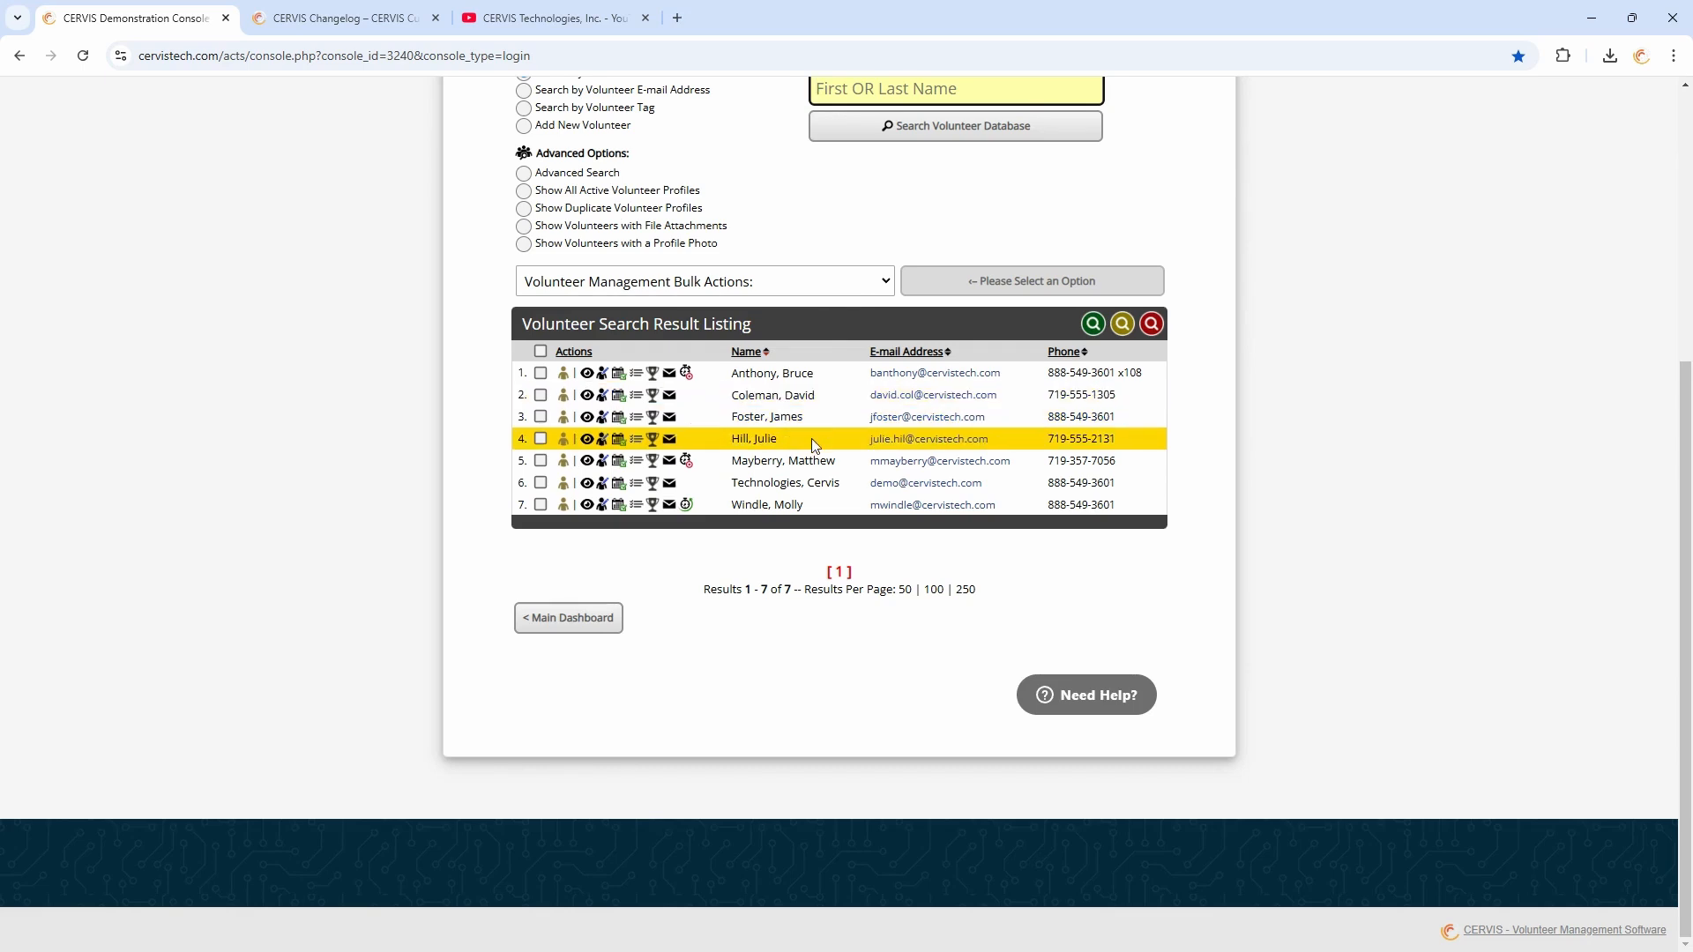
# Edit the fourth listed volunteer's profile, save it with Update Volunteer Information, and close the dialog
pyautogui.click(601, 439)
pyautogui.scroll(-15, 1029, 346)
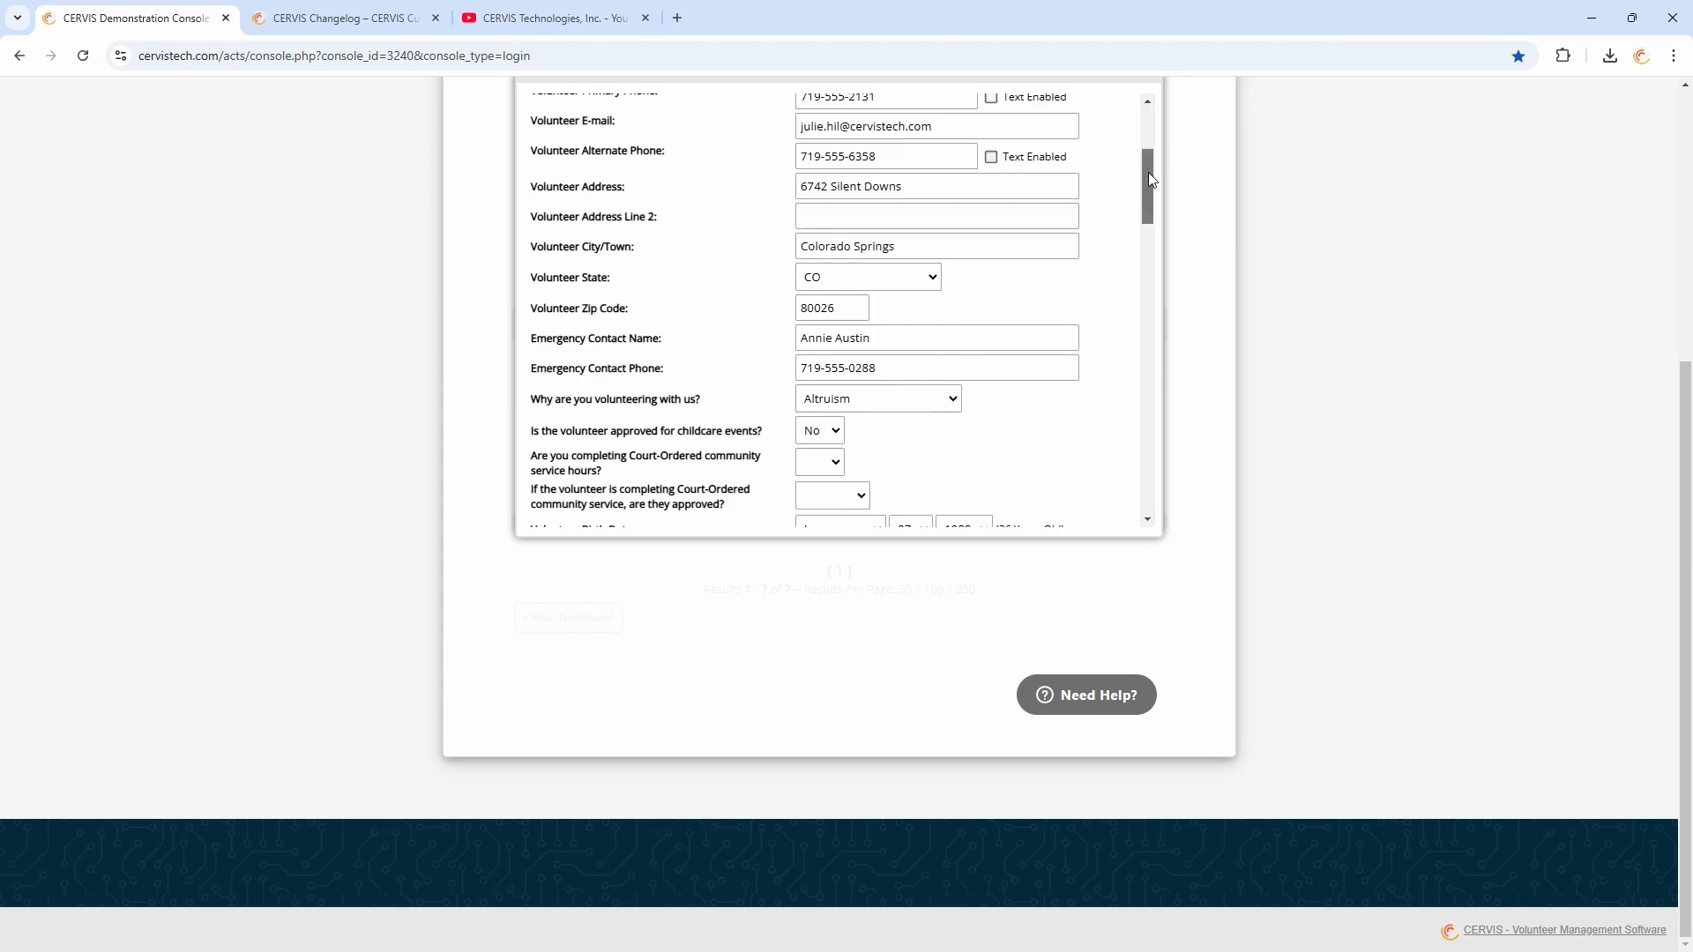
pyautogui.click(862, 344)
pyautogui.click(846, 391)
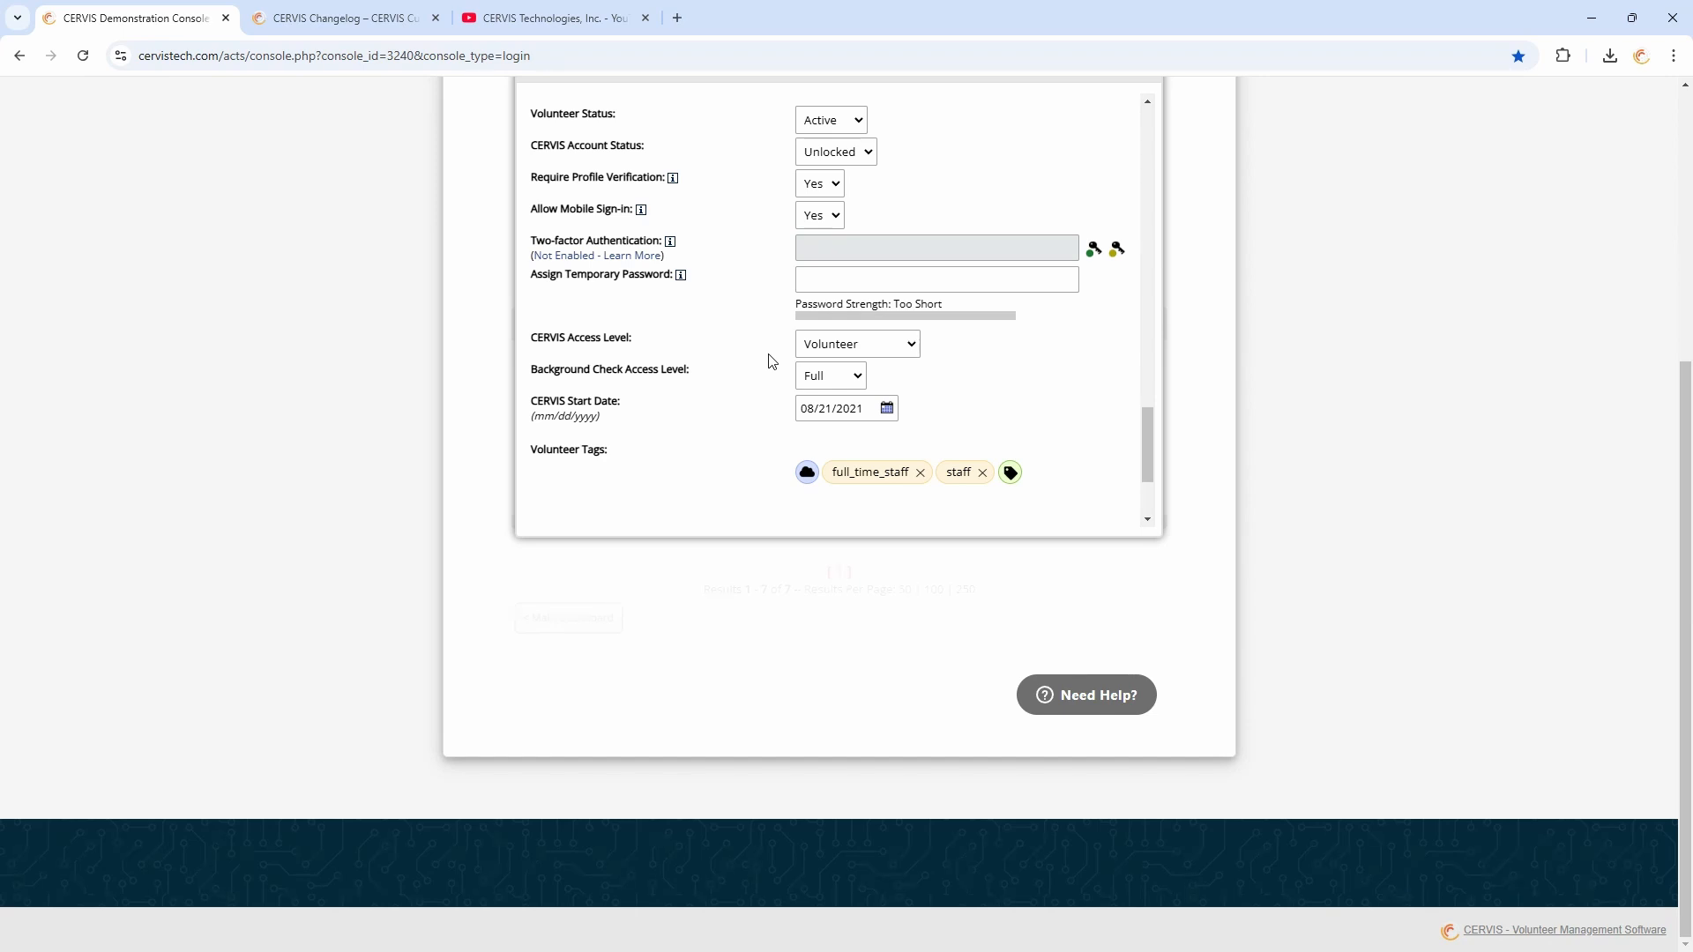
pyautogui.click(838, 354)
pyautogui.click(842, 395)
pyautogui.click(796, 345)
pyautogui.click(788, 346)
pyautogui.scroll(-2, 851, 441)
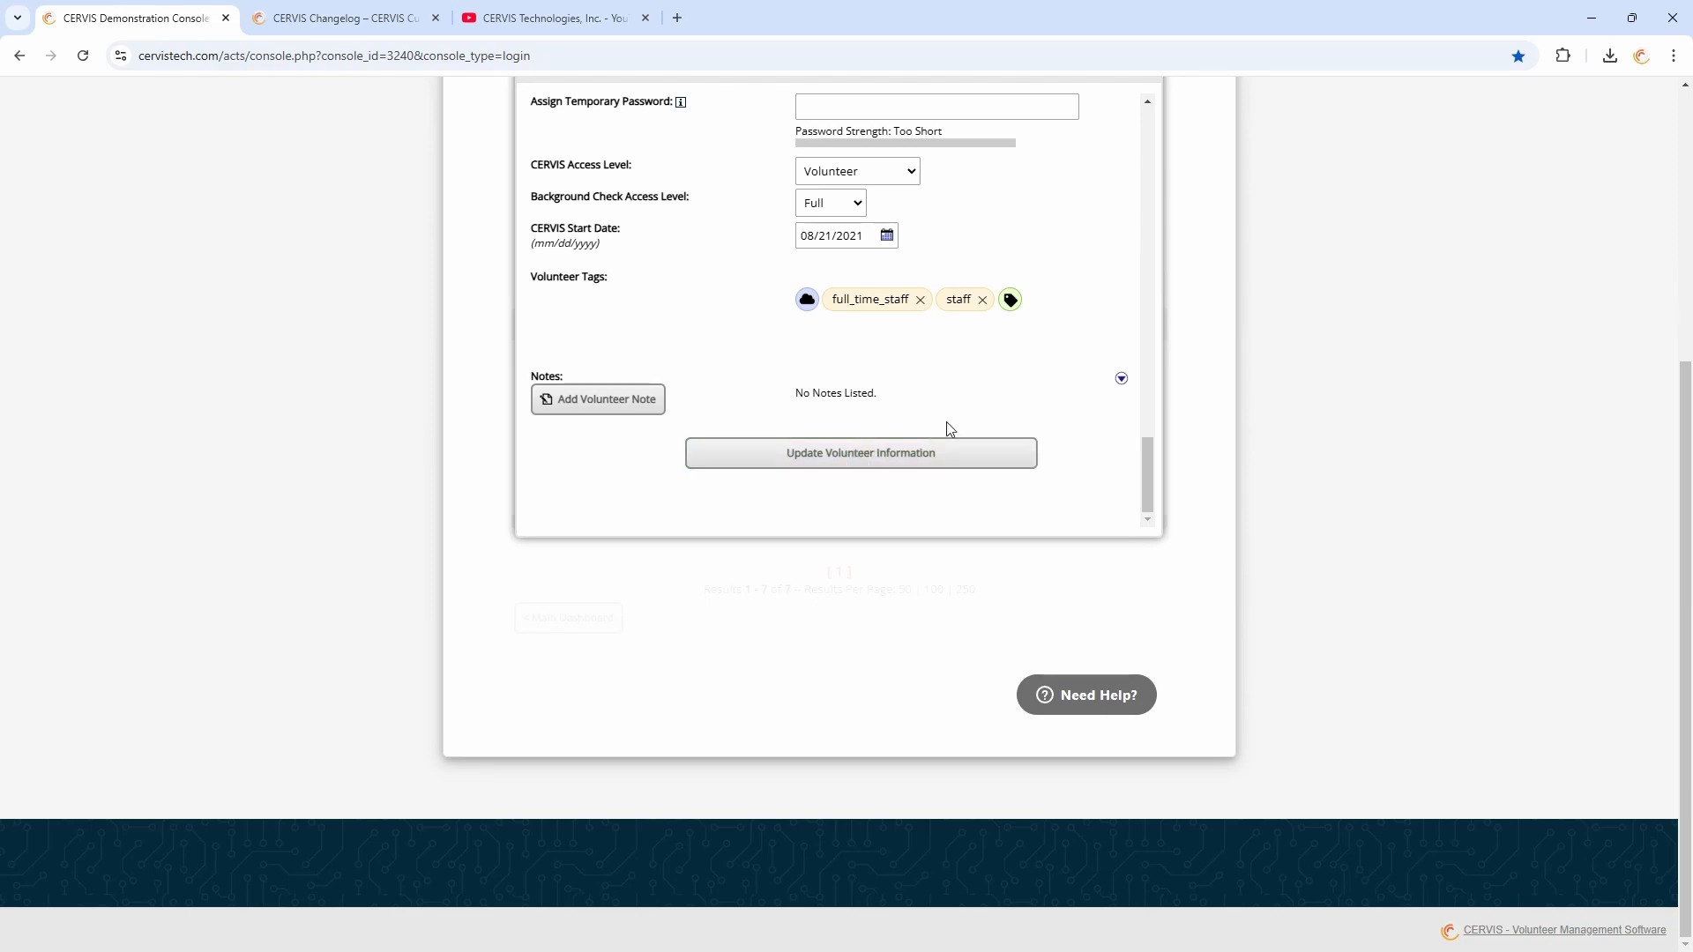
pyautogui.scroll(1, 916, 353)
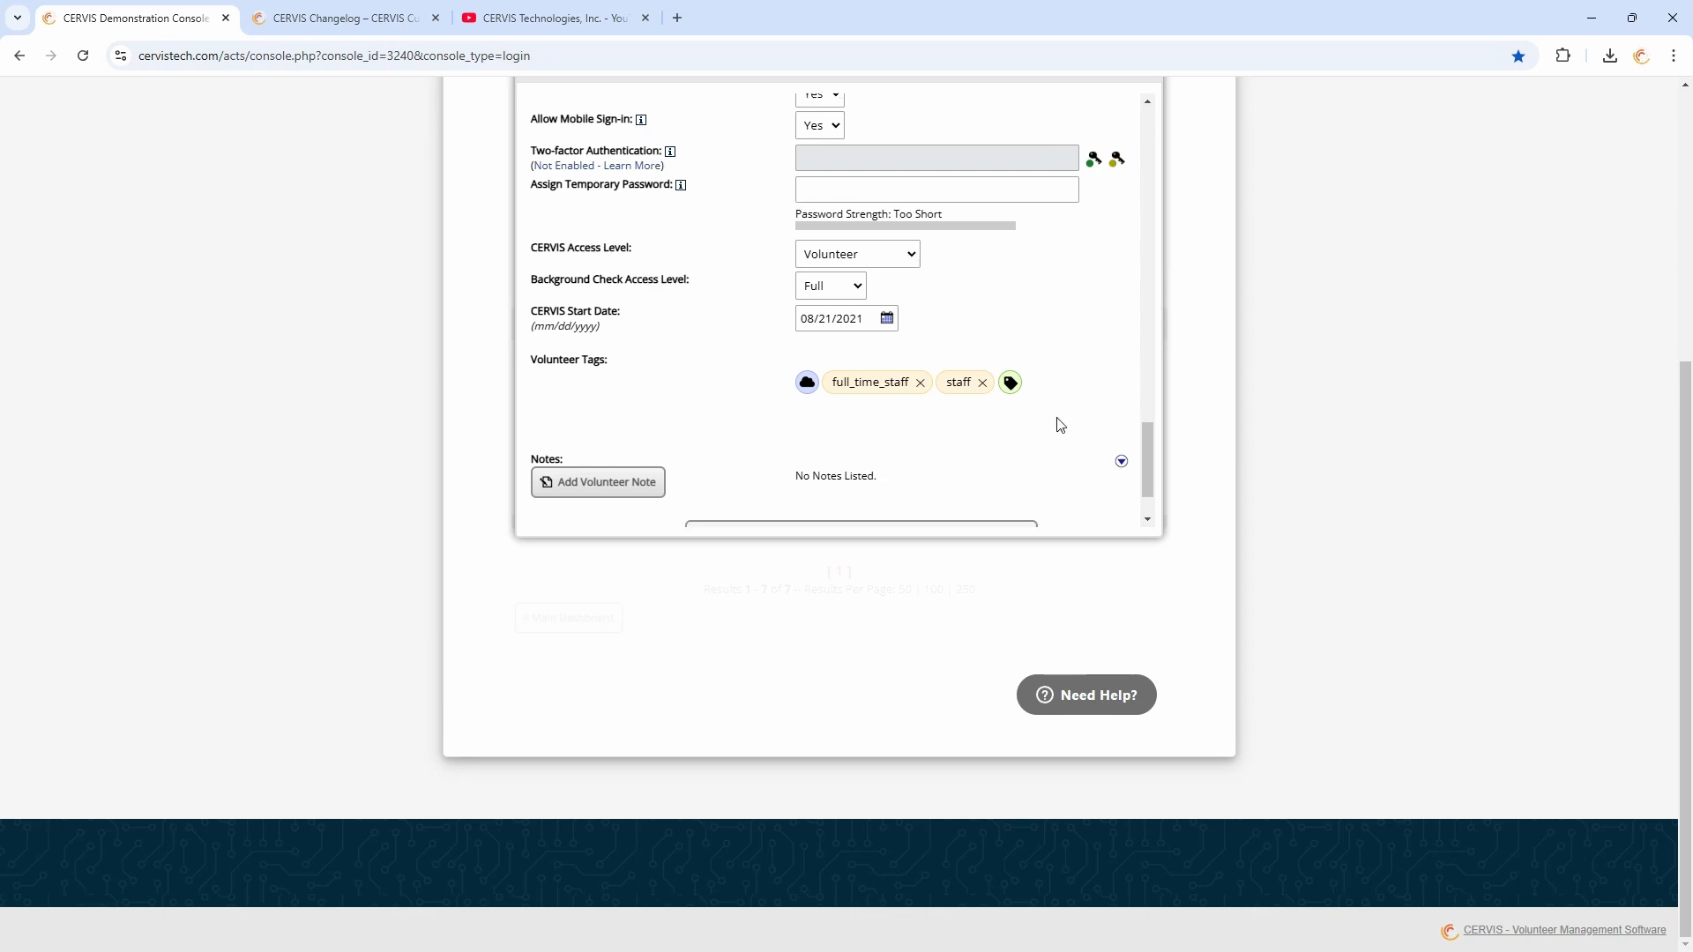
pyautogui.scroll(-1, 1058, 423)
pyautogui.click(990, 457)
pyautogui.scroll(3, 1091, 273)
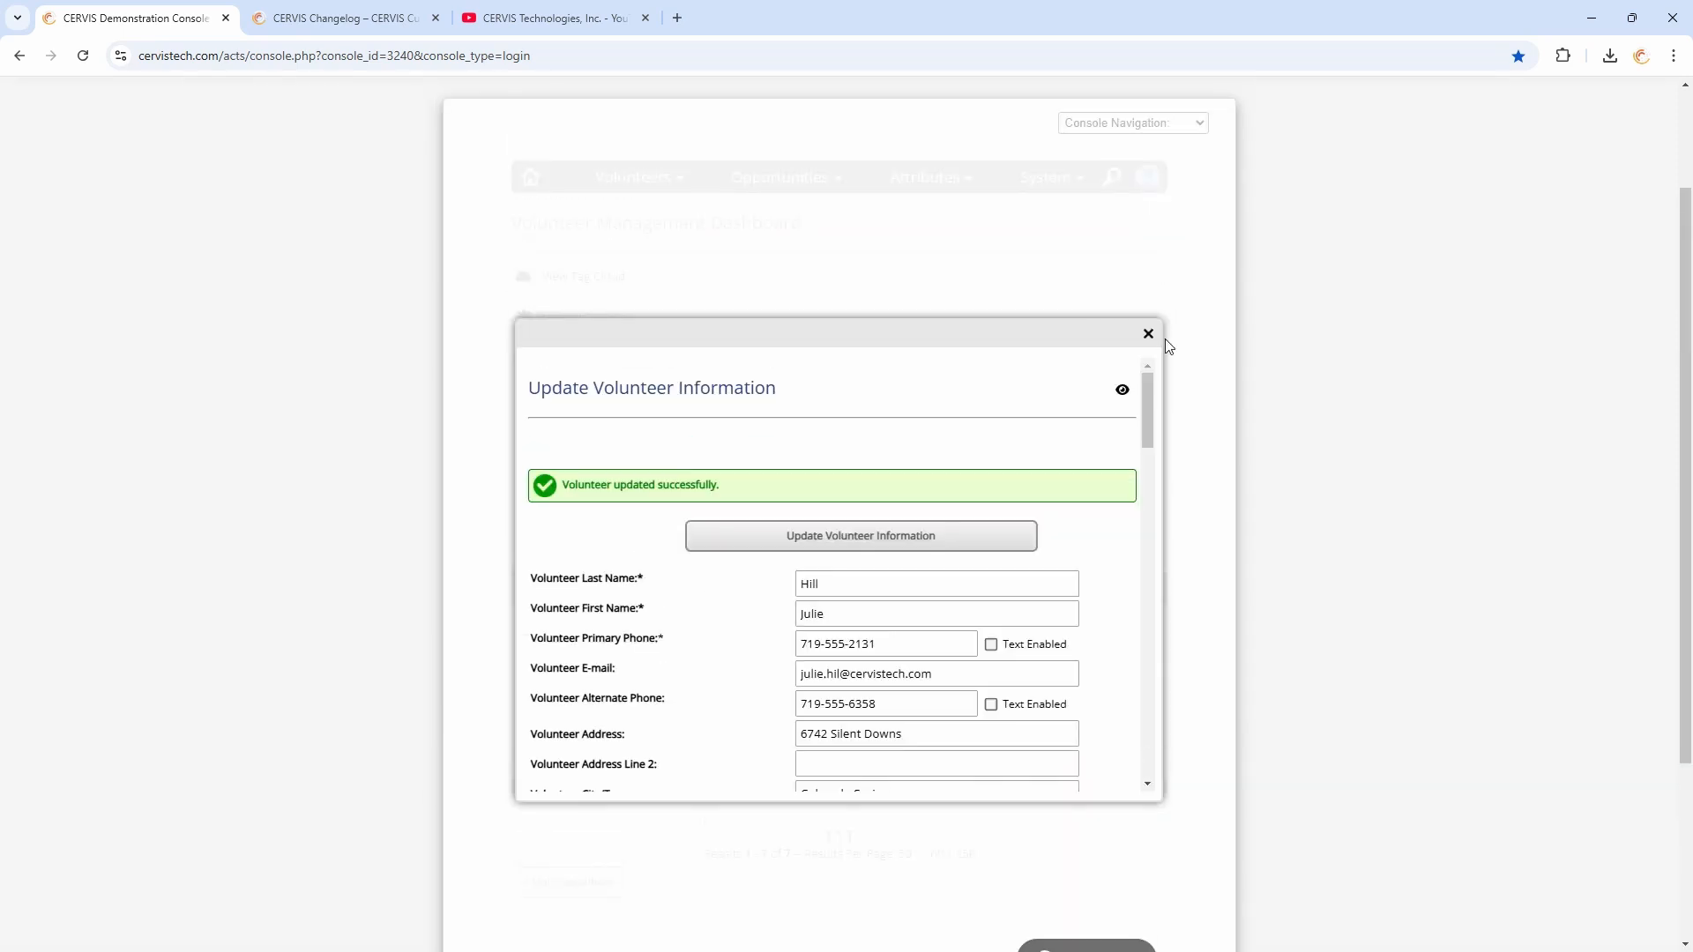
pyautogui.click(1148, 333)
# Search existing opportunities by organizer, picking that volunteer's account from the suggestions, and select all results
pyautogui.scroll(-2, 776, 424)
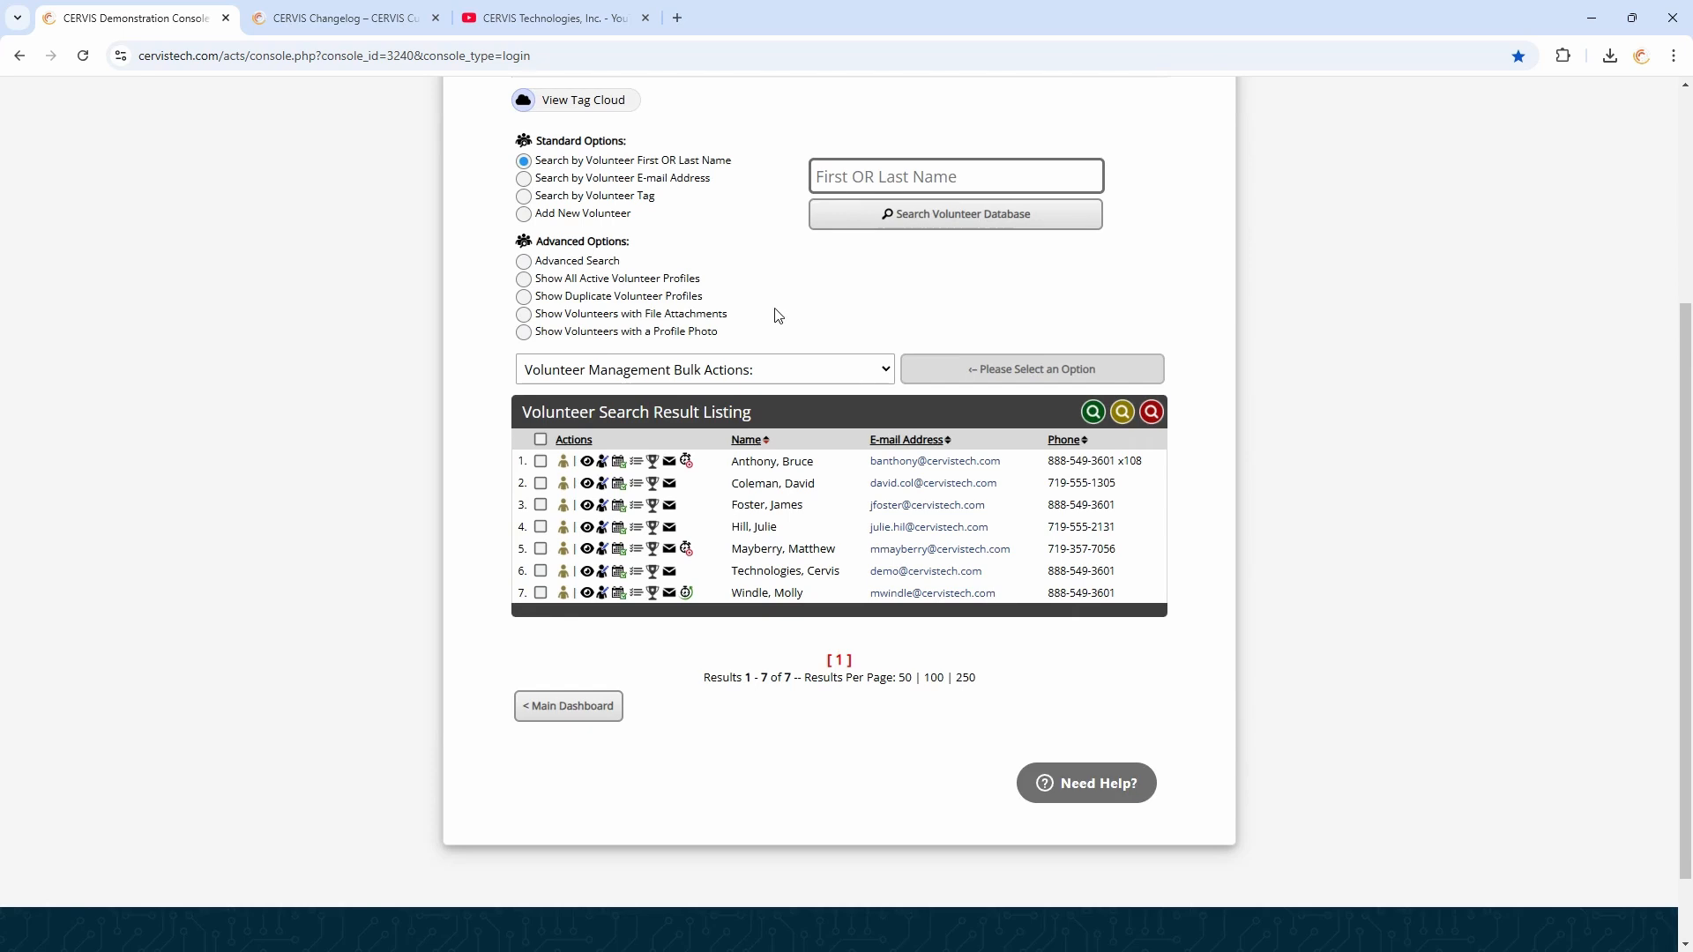
pyautogui.scroll(1, 775, 326)
pyautogui.moveTo(784, 97)
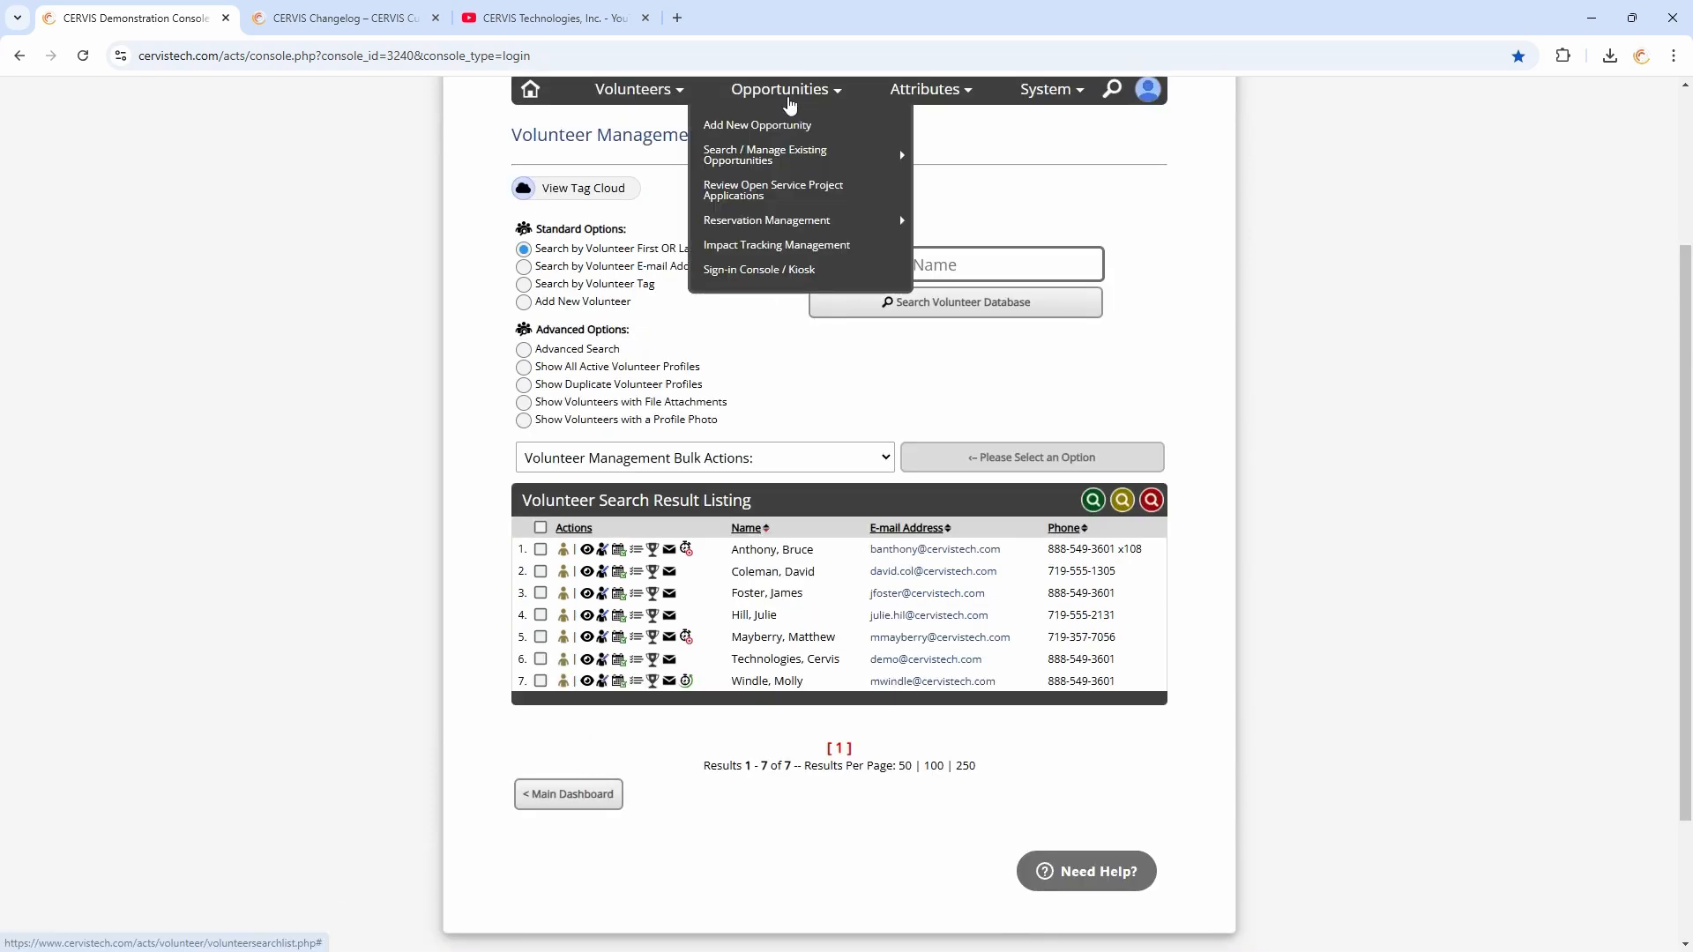
pyautogui.click(763, 157)
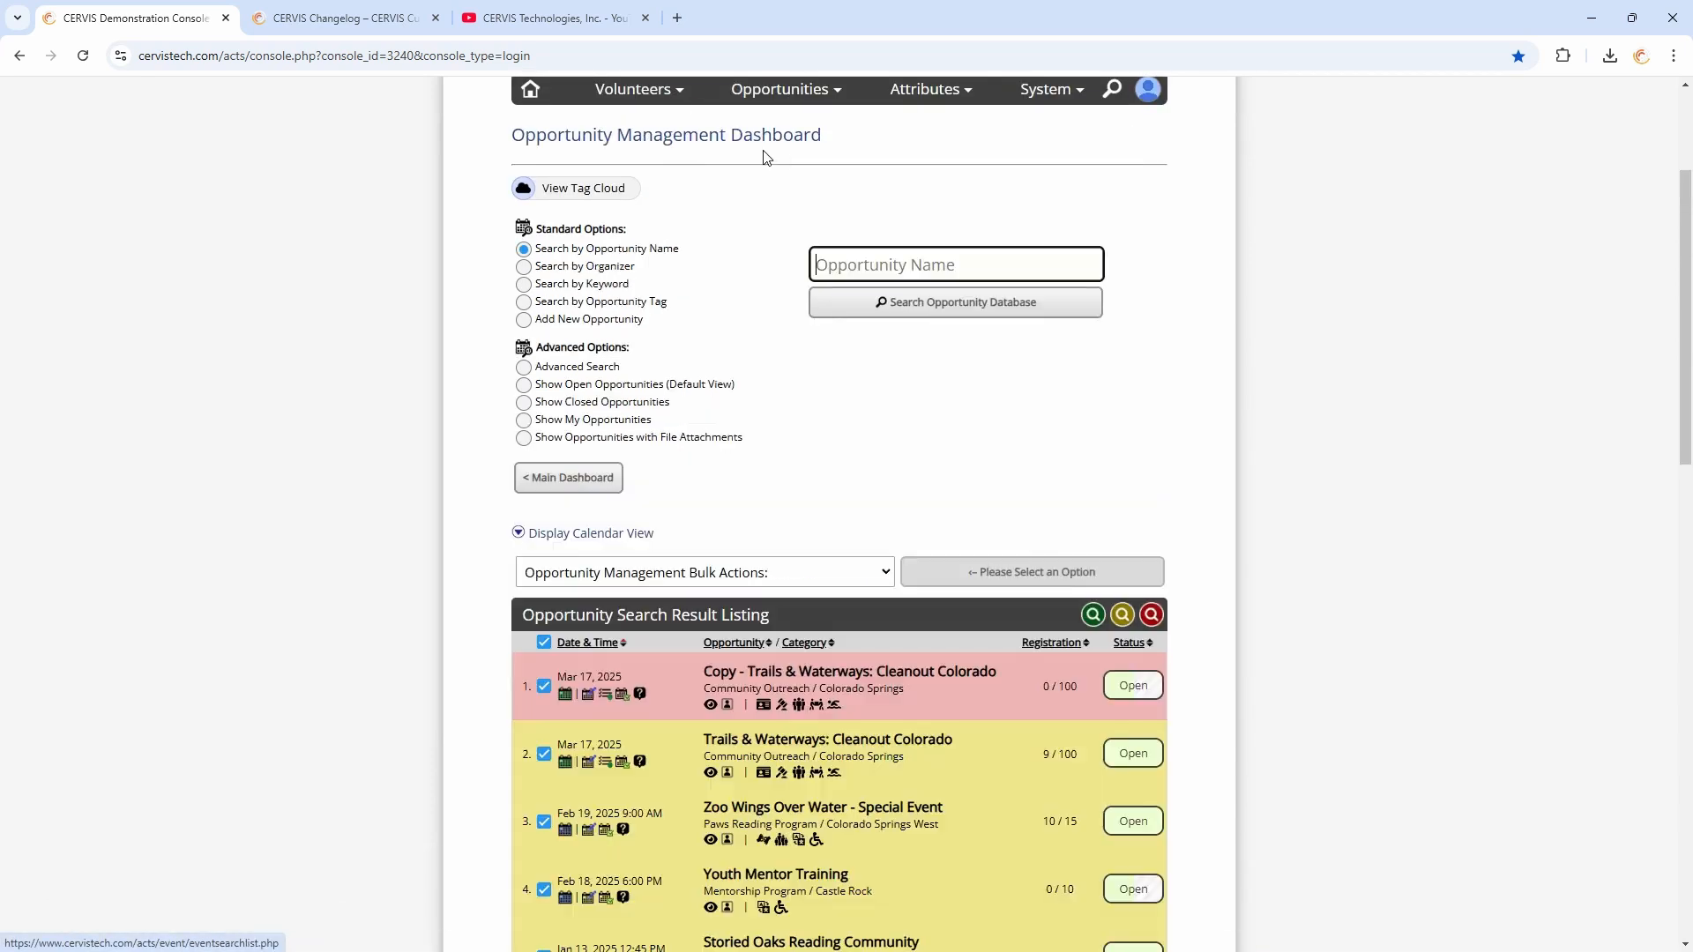
pyautogui.scroll(-4, 907, 345)
pyautogui.moveTo(726, 354)
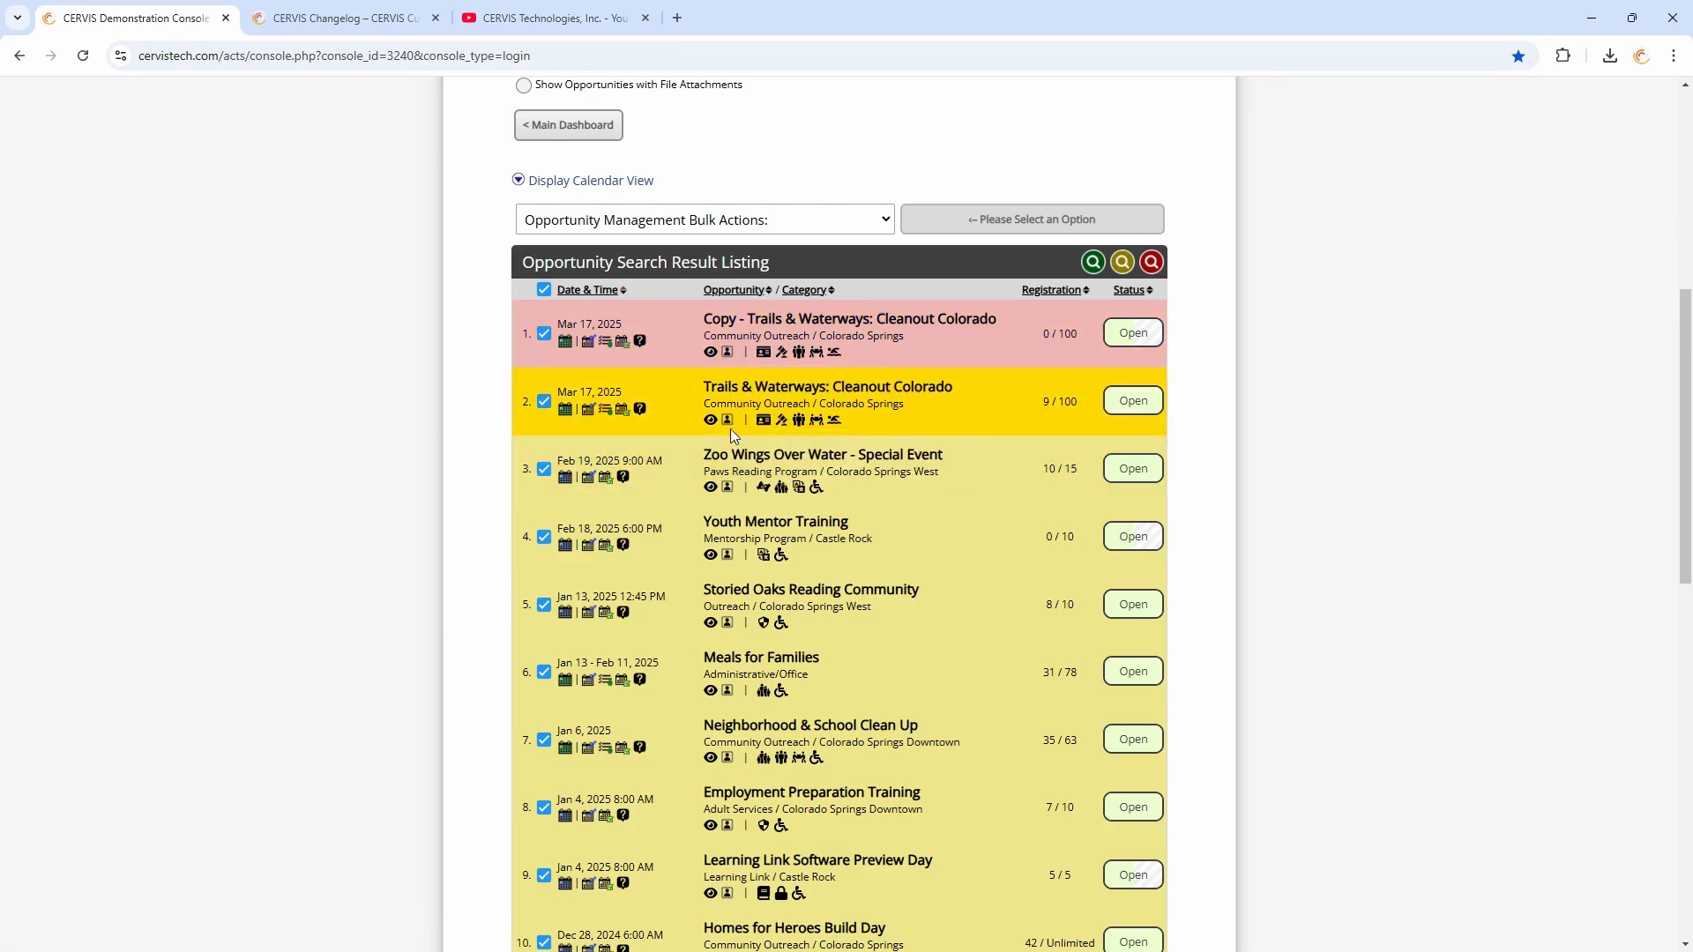
pyautogui.moveTo(728, 489)
pyautogui.scroll(5, 705, 374)
pyautogui.click(585, 355)
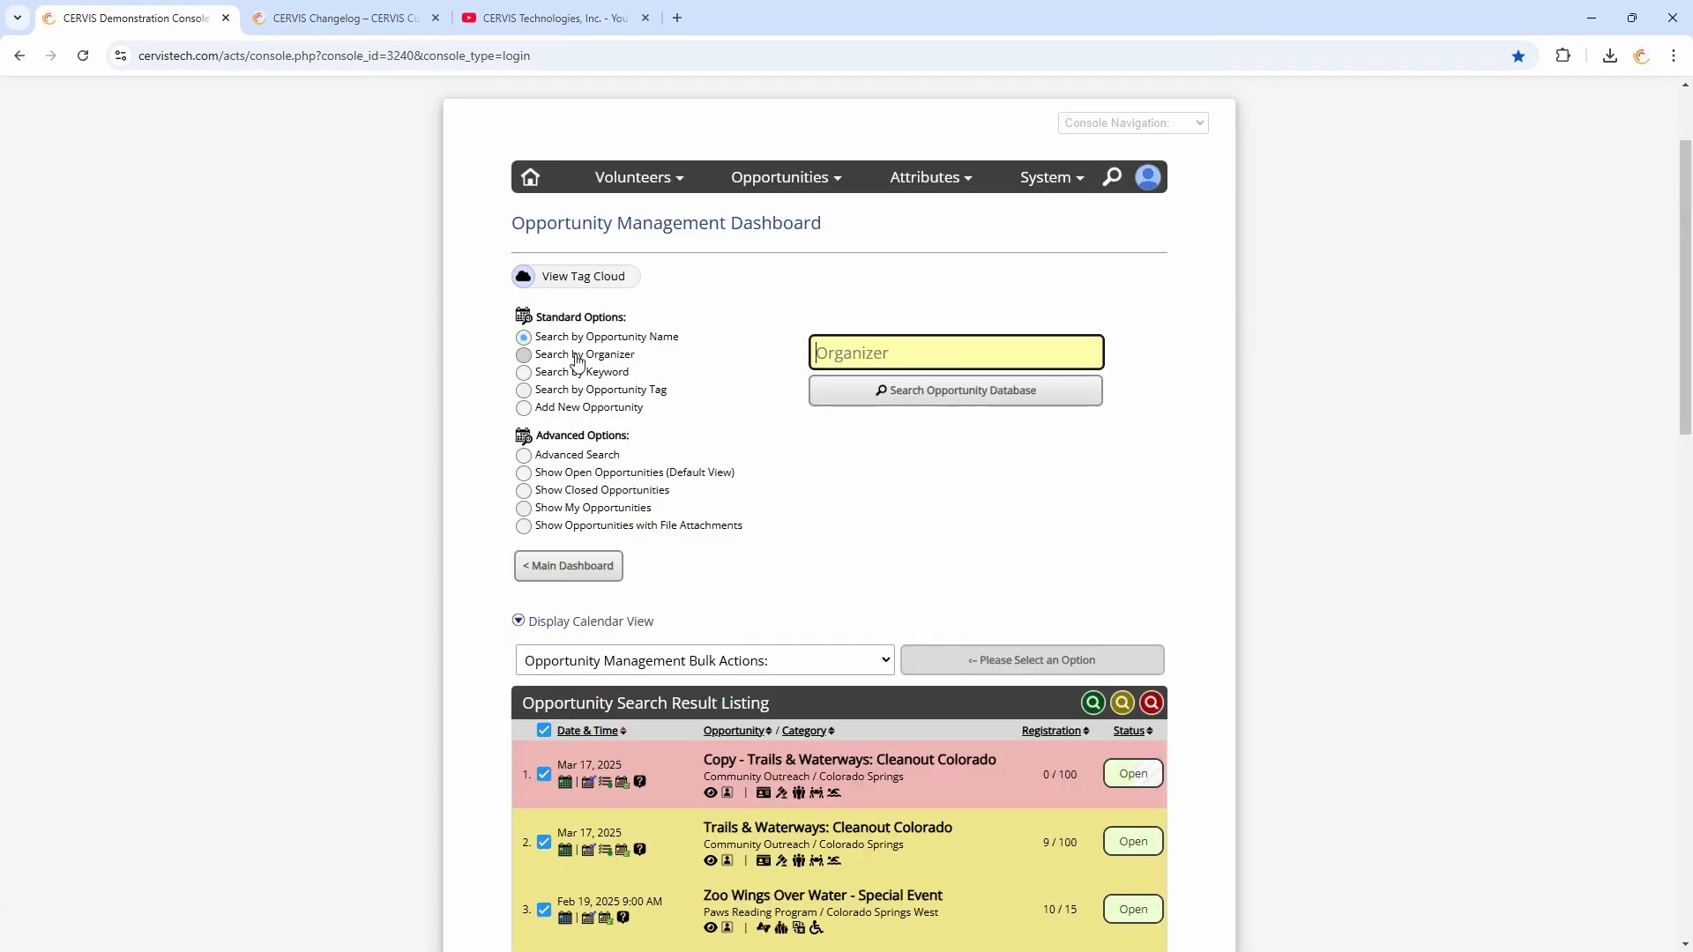
pyautogui.click(853, 354)
pyautogui.write('Julie')
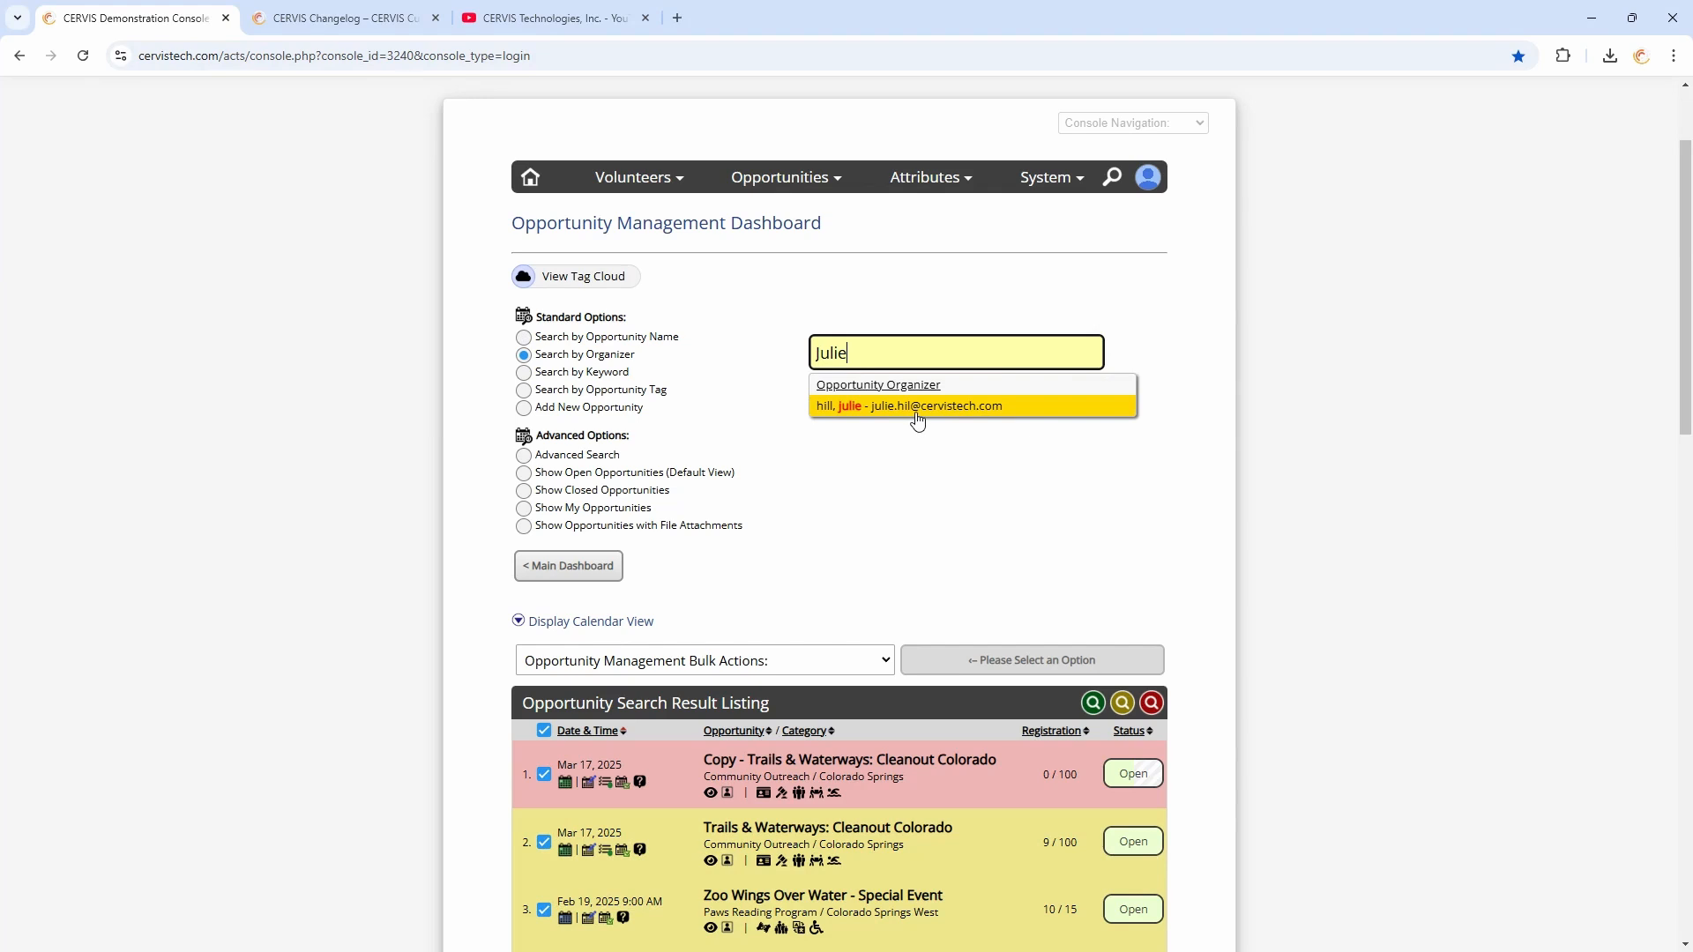
pyautogui.click(917, 407)
pyautogui.scroll(-5, 871, 264)
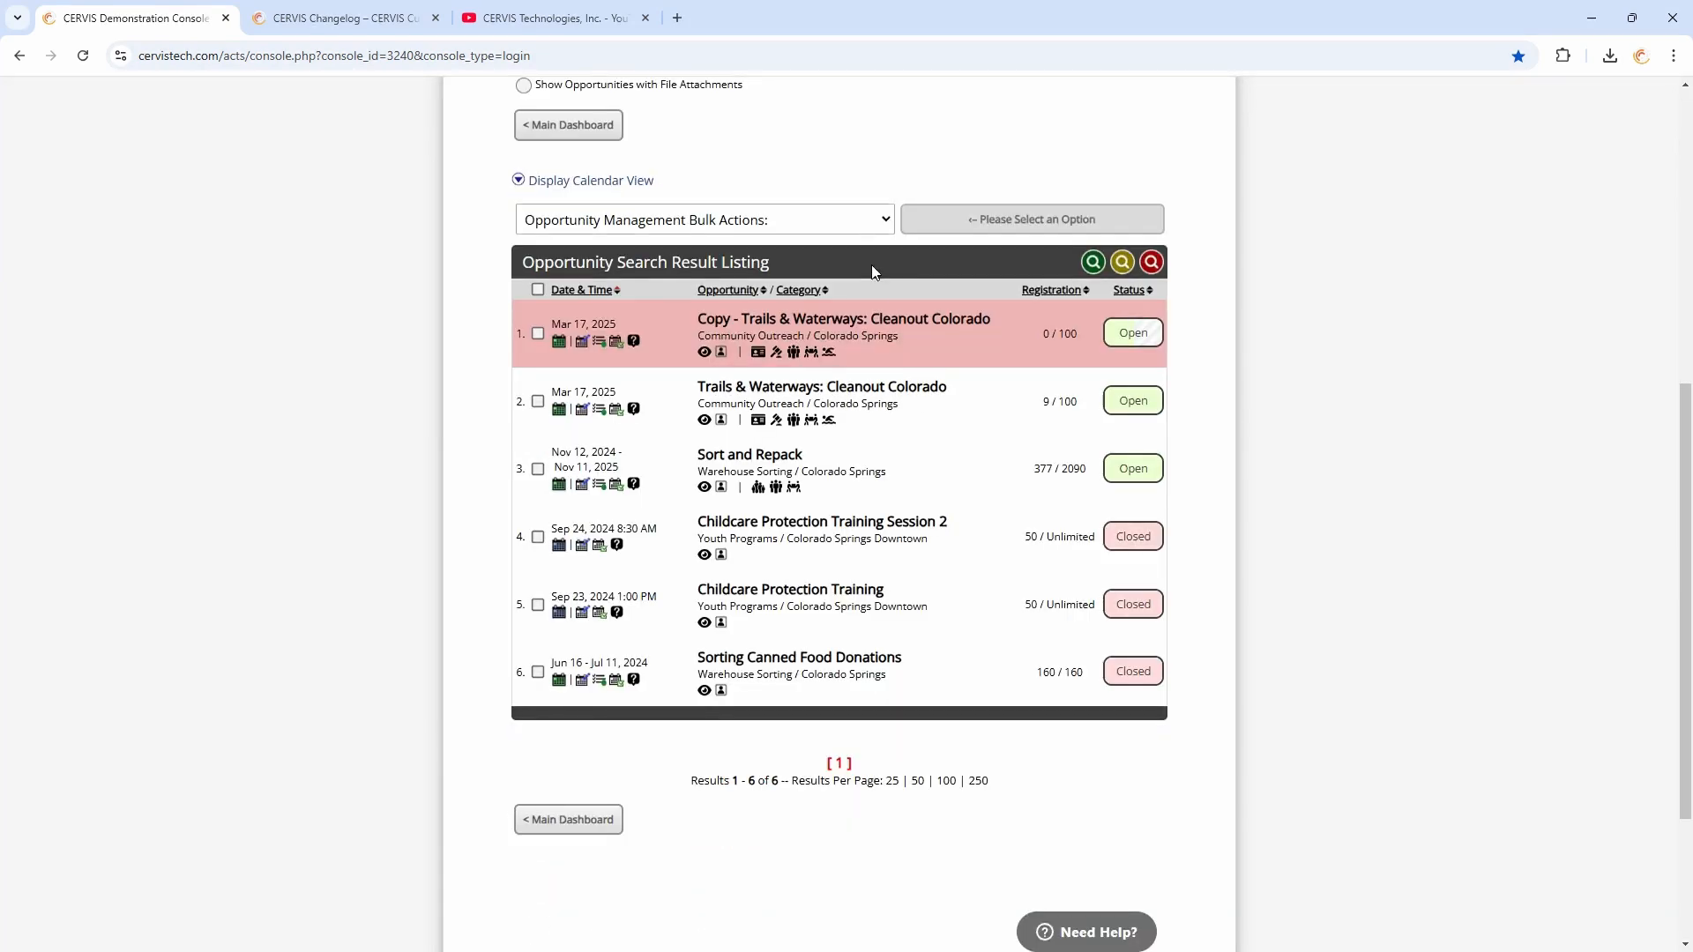
pyautogui.scroll(1, 923, 248)
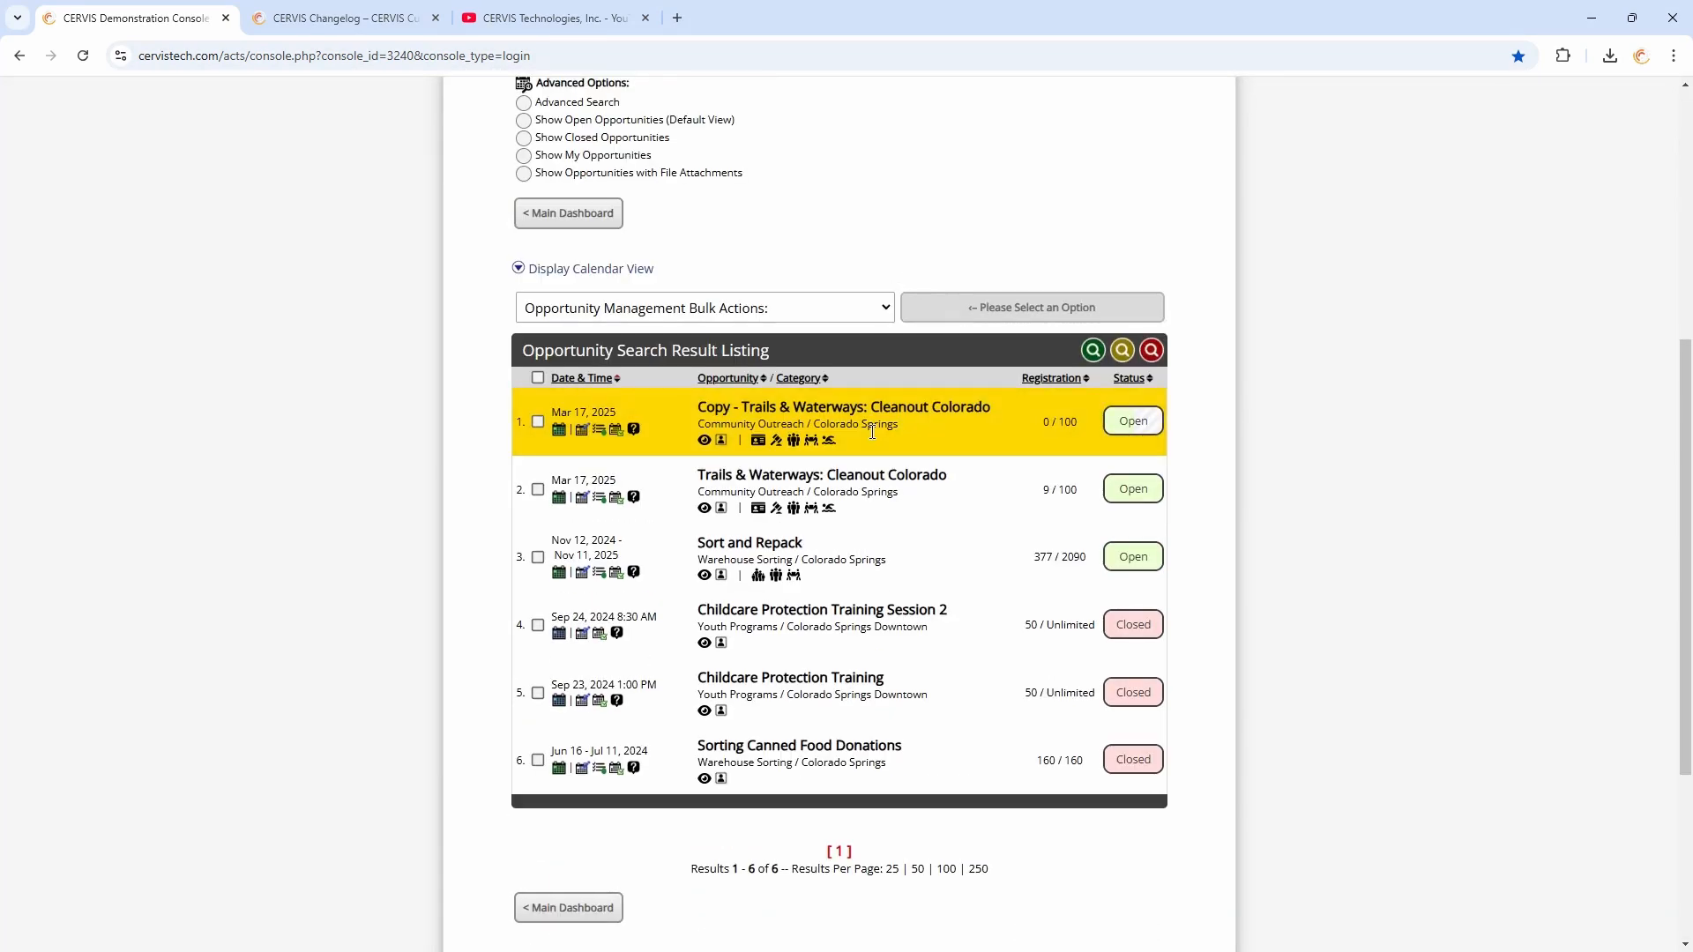
pyautogui.click(538, 379)
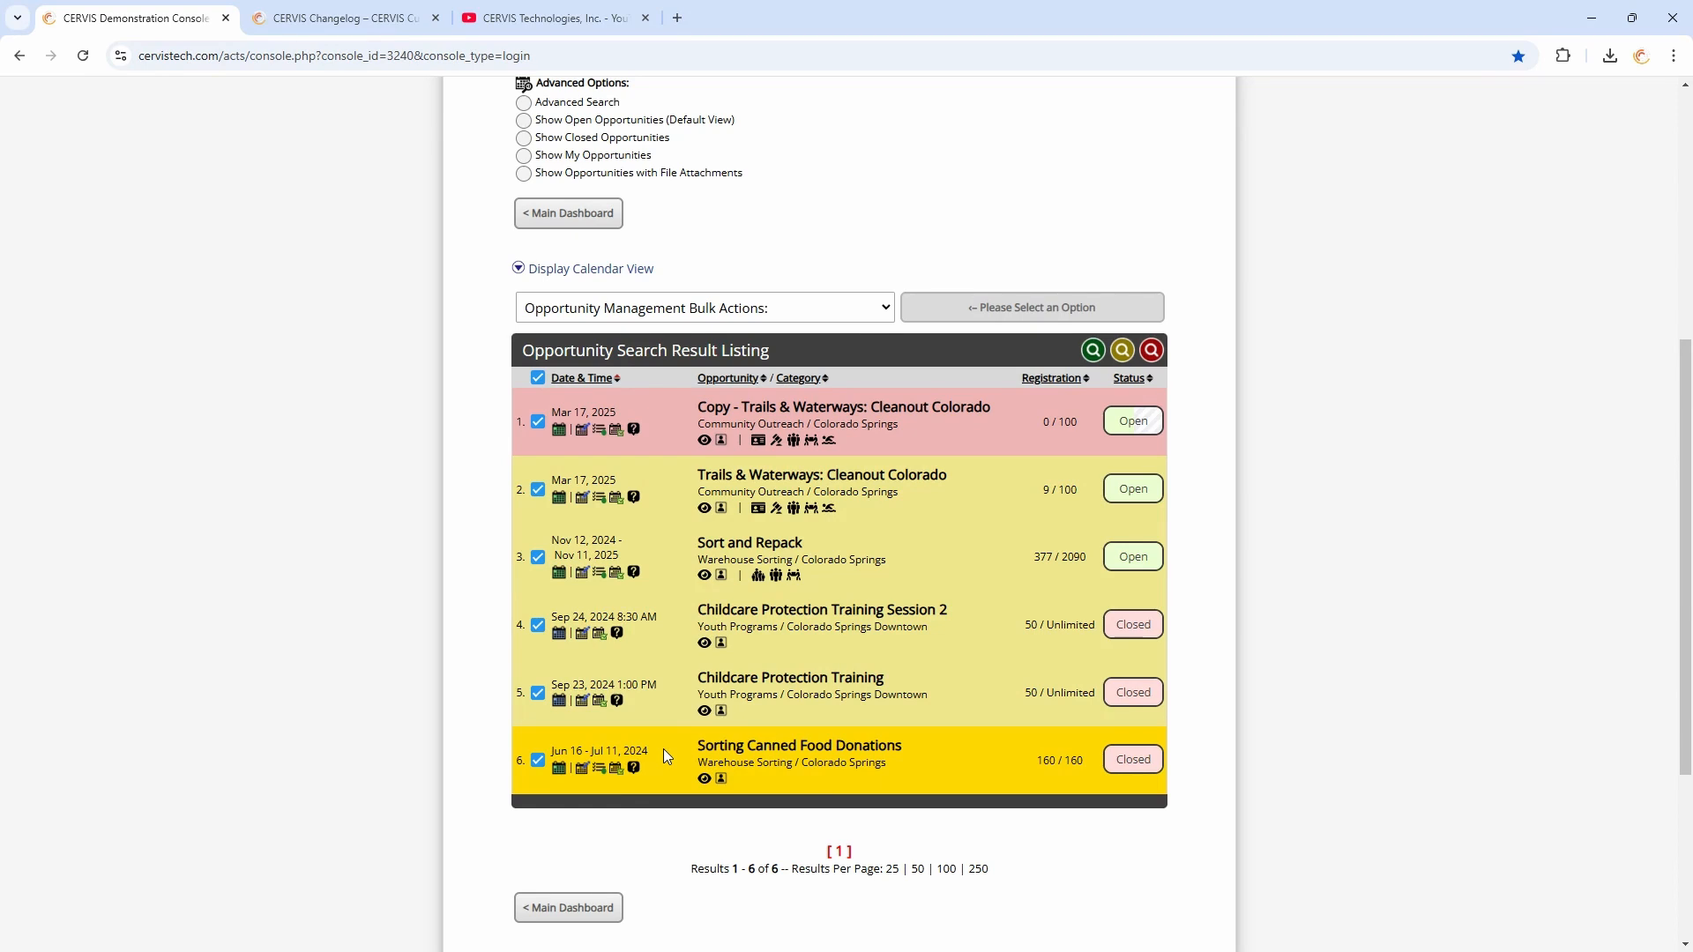
pyautogui.scroll(2, 687, 304)
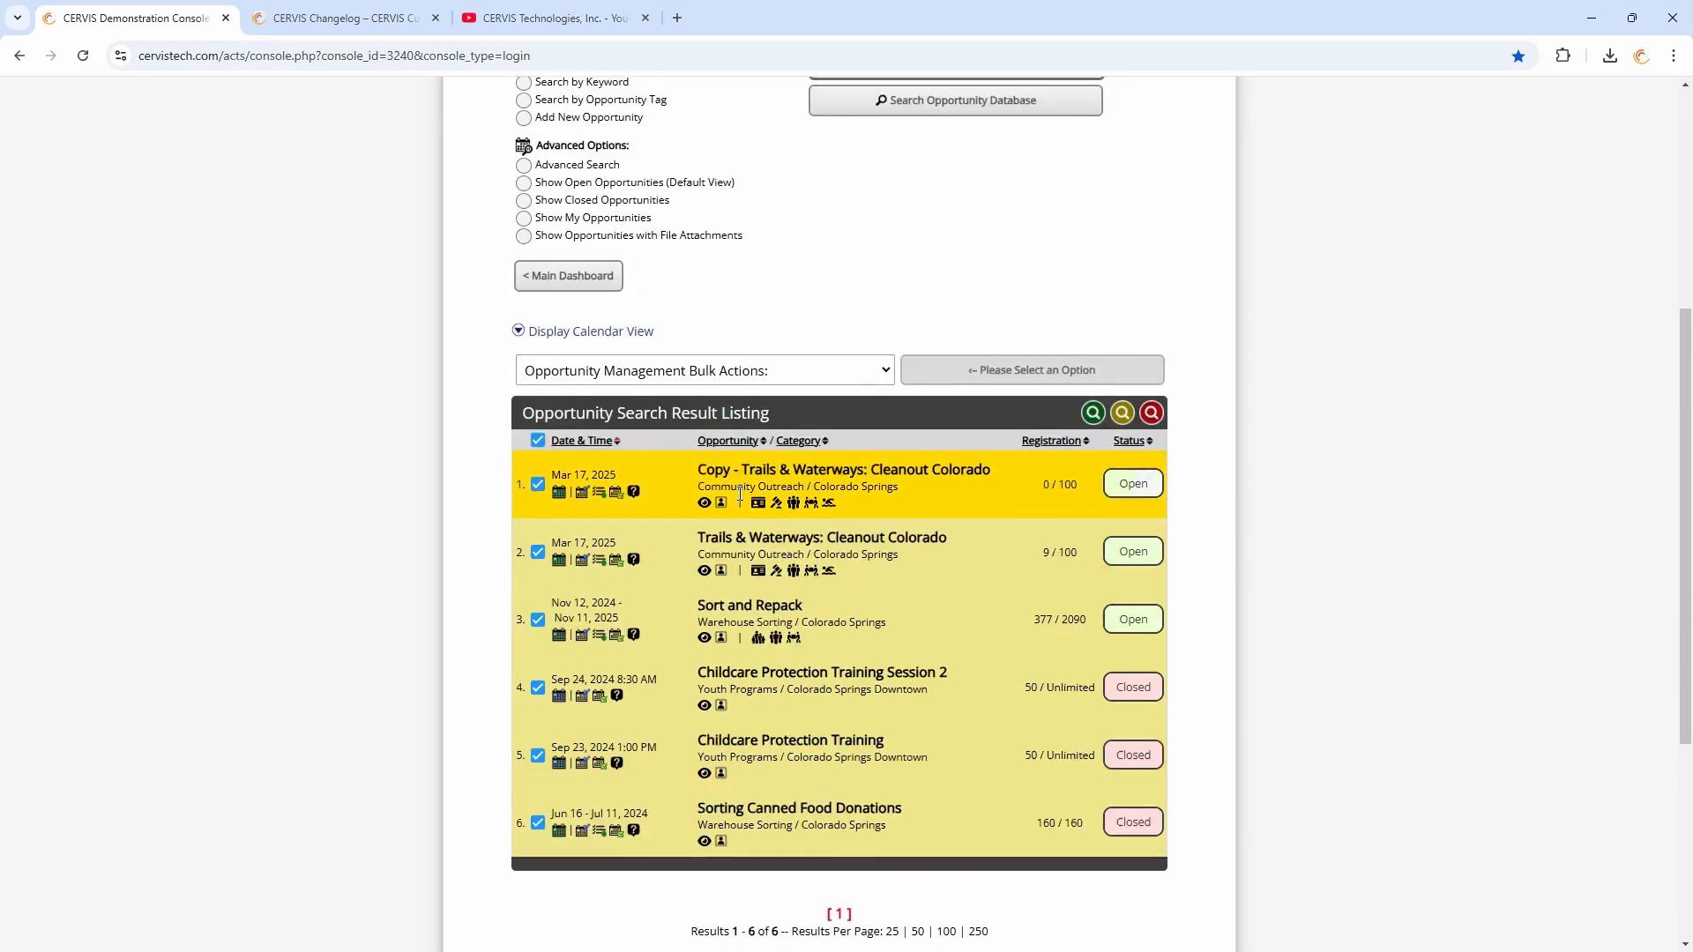
# Run an Advanced Opportunity Search for one selected organizer with dates from 12/01/2024 to 12/18/2025
pyautogui.click(577, 280)
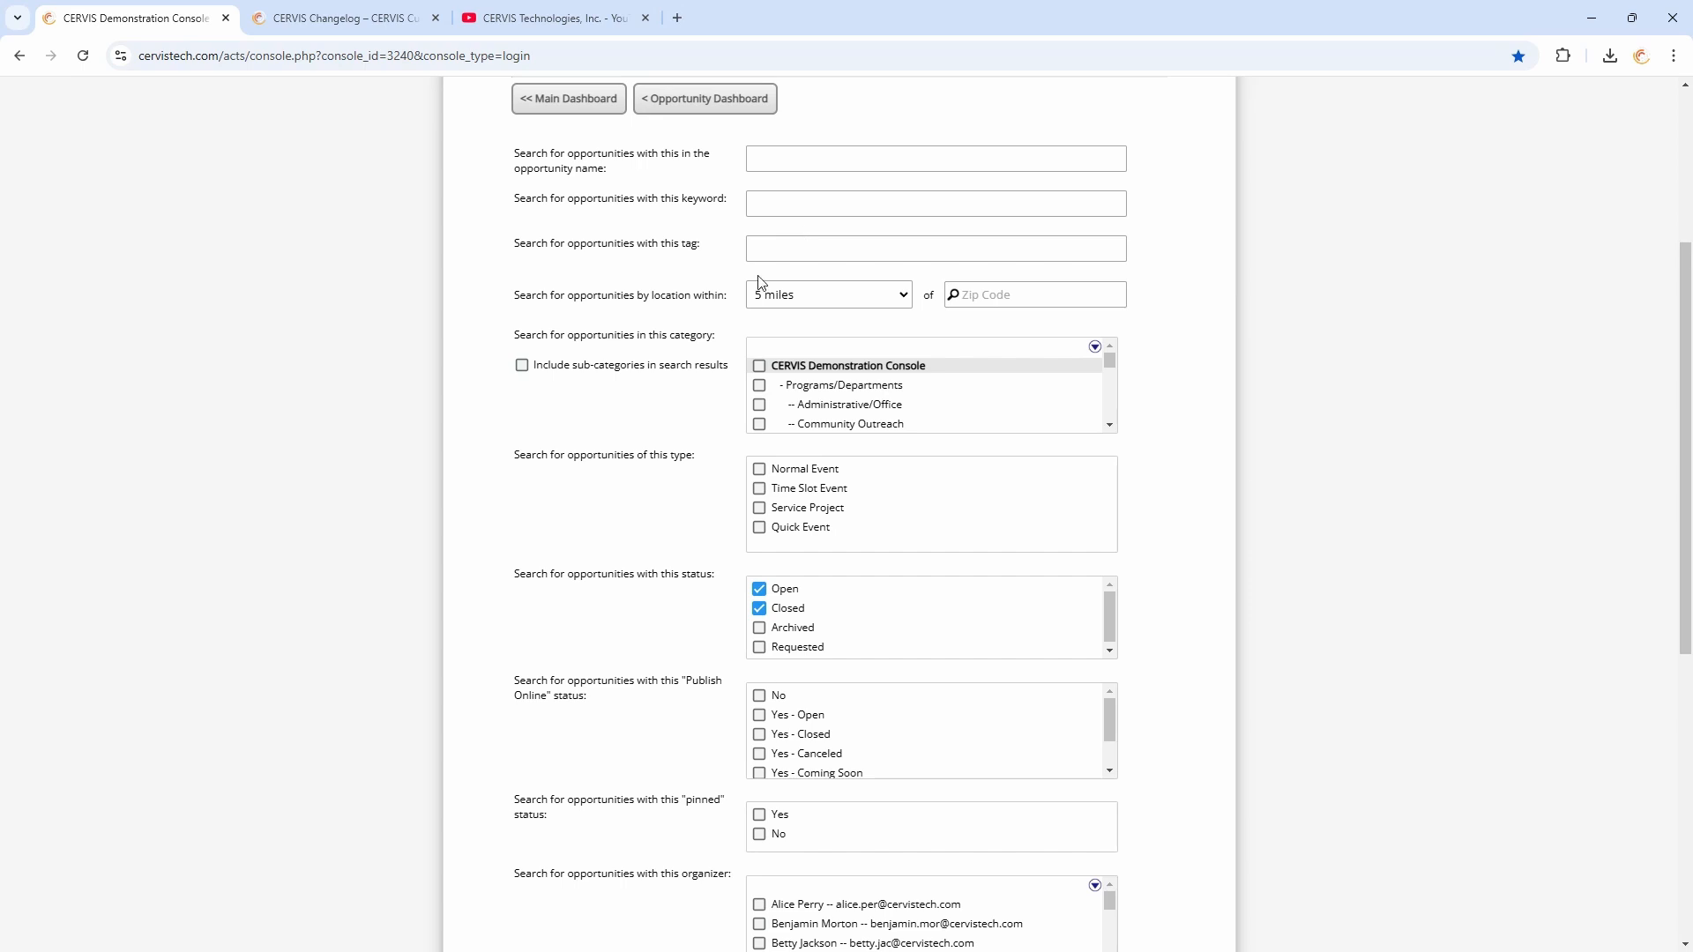
pyautogui.scroll(-7, 760, 282)
pyautogui.moveTo(574, 274); pyautogui.dragTo(718, 275)
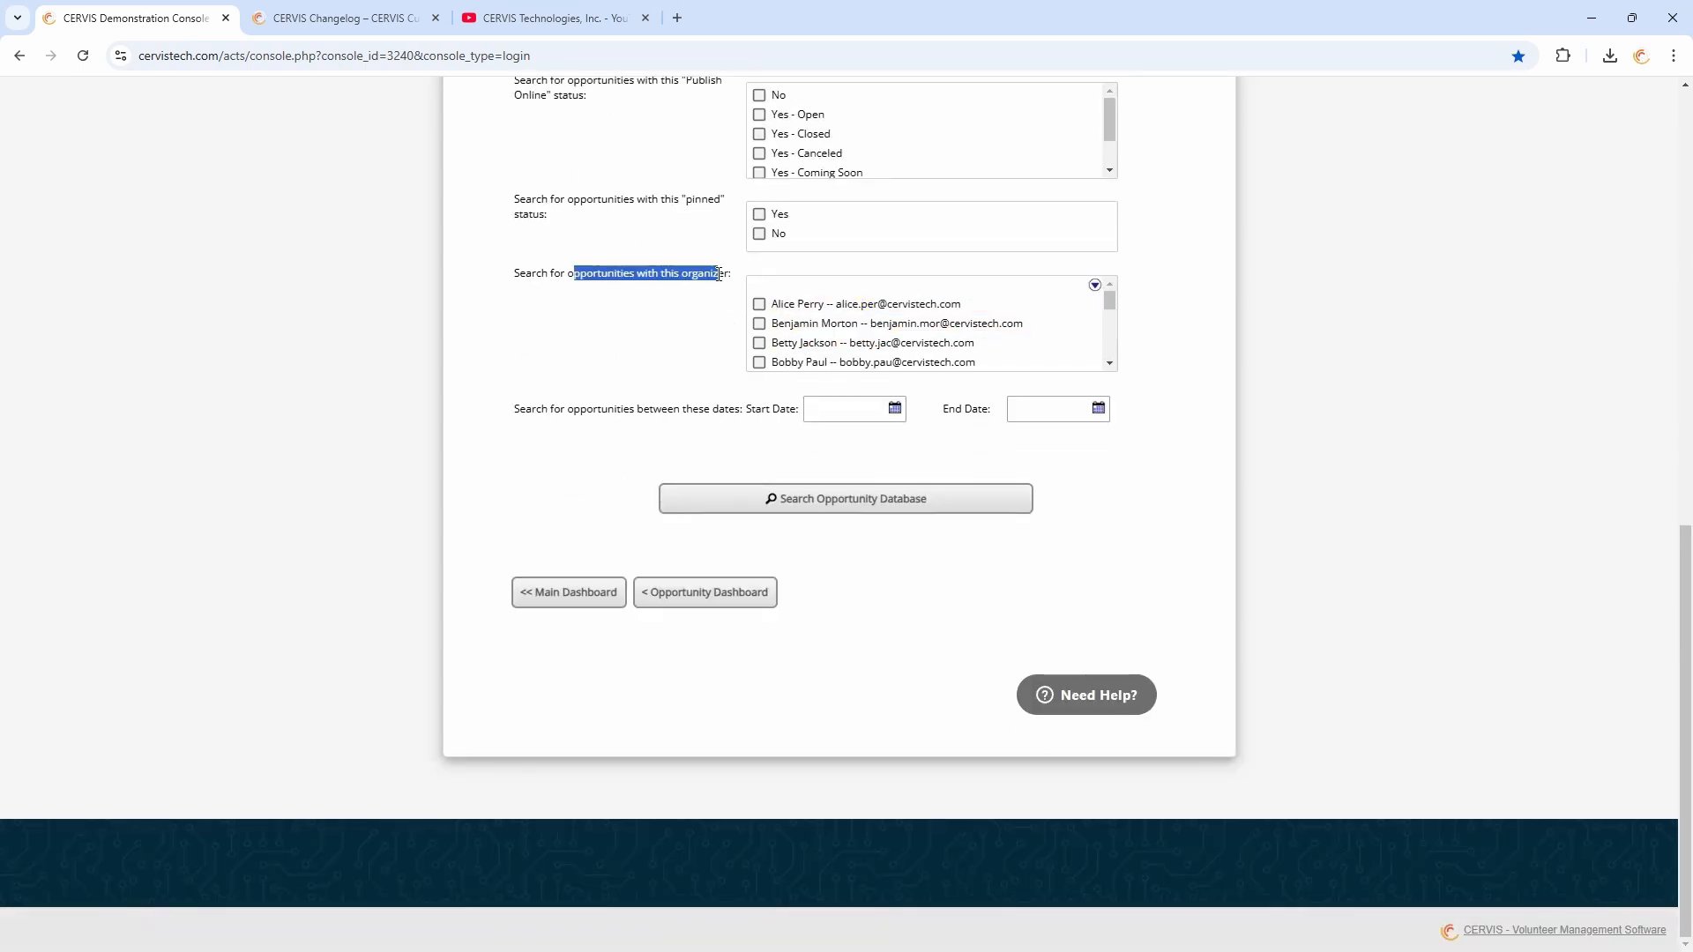
pyautogui.scroll(1, 1113, 392)
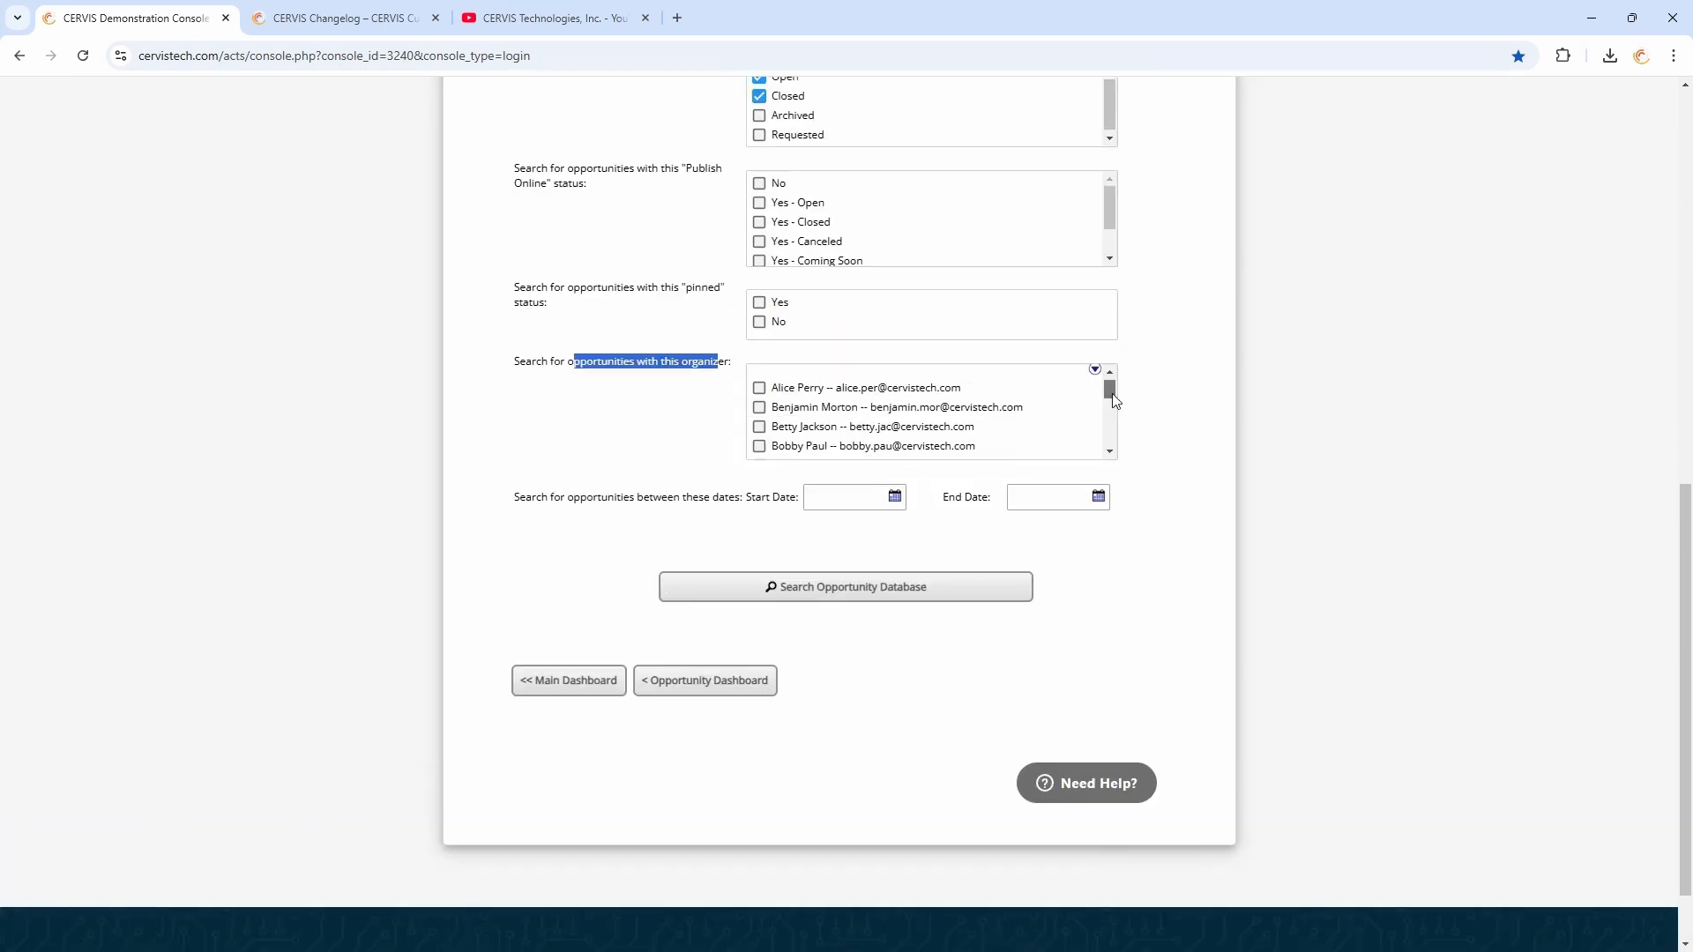
pyautogui.moveTo(1112, 395)
pyautogui.mouseDown()
pyautogui.moveTo(1111, 448)
pyautogui.moveTo(1116, 394)
pyautogui.mouseUp()
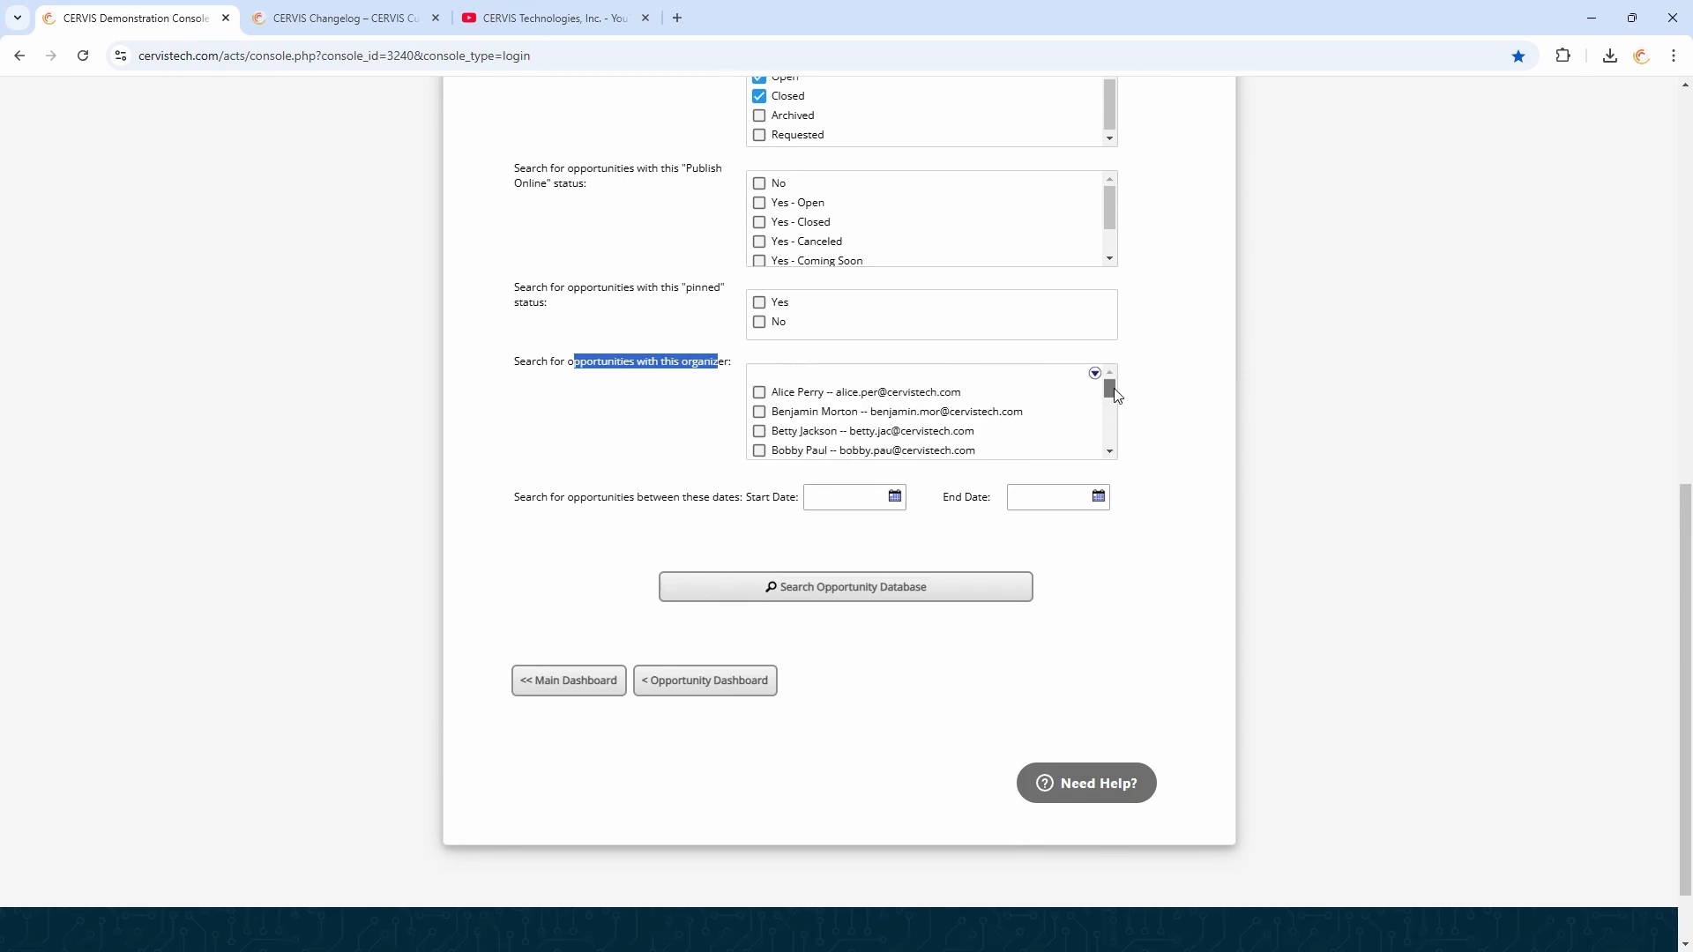
pyautogui.scroll(-1, 1084, 423)
pyautogui.click(832, 428)
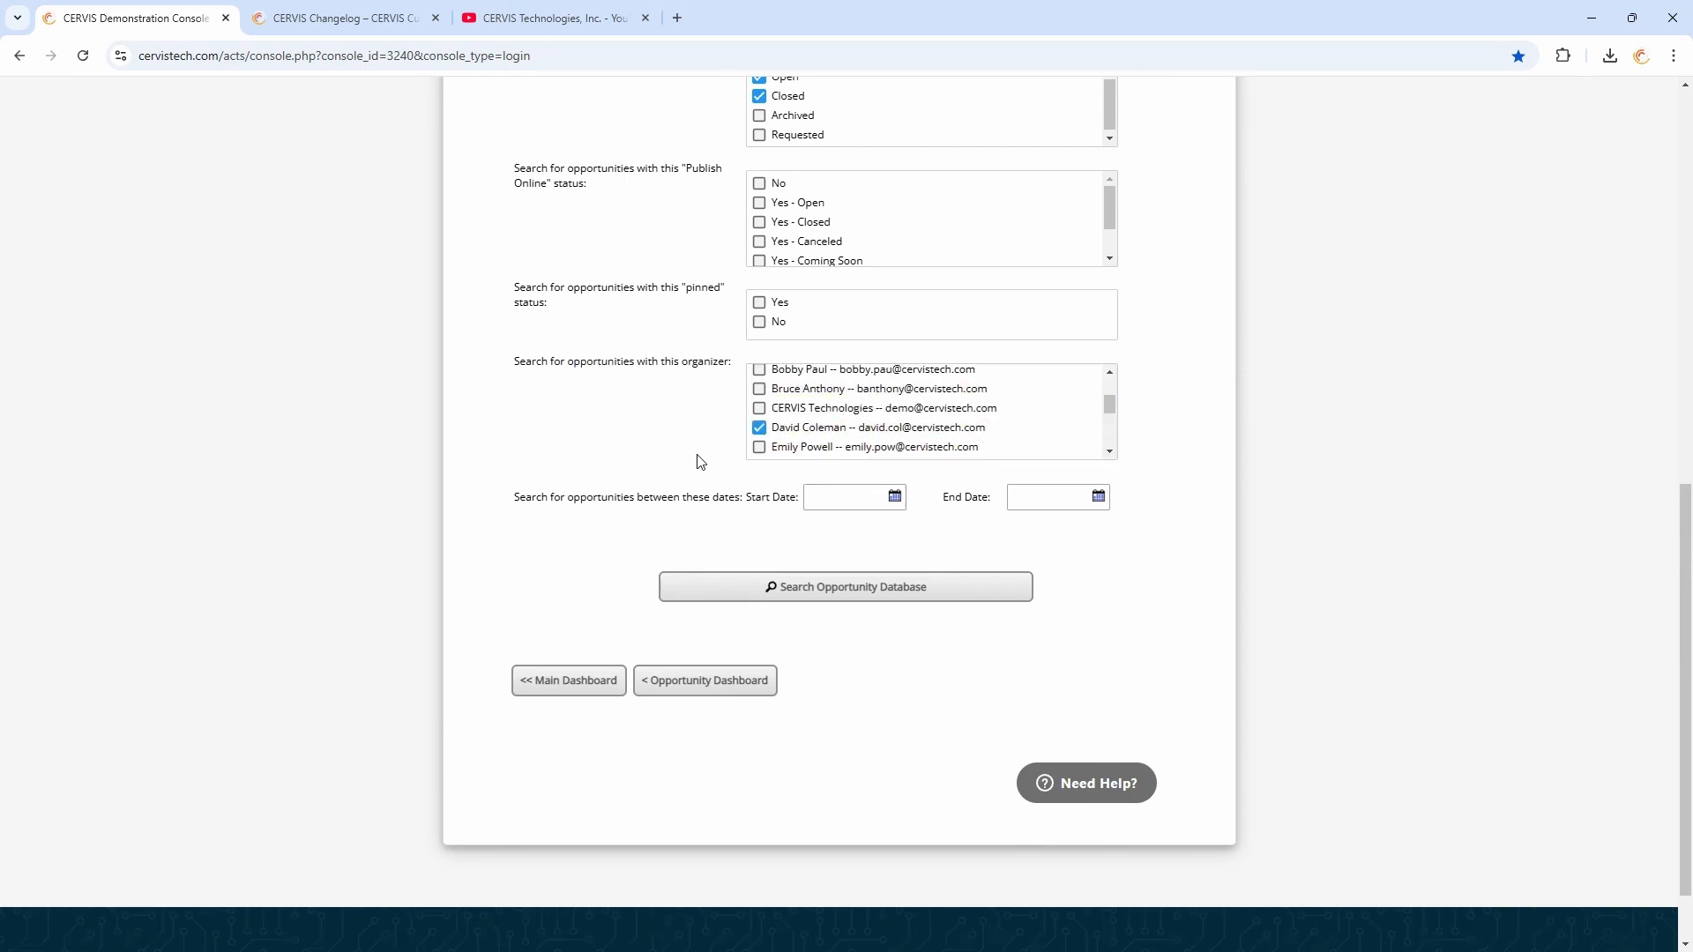
pyautogui.moveTo(597, 501); pyautogui.dragTo(753, 501)
pyautogui.click(836, 500)
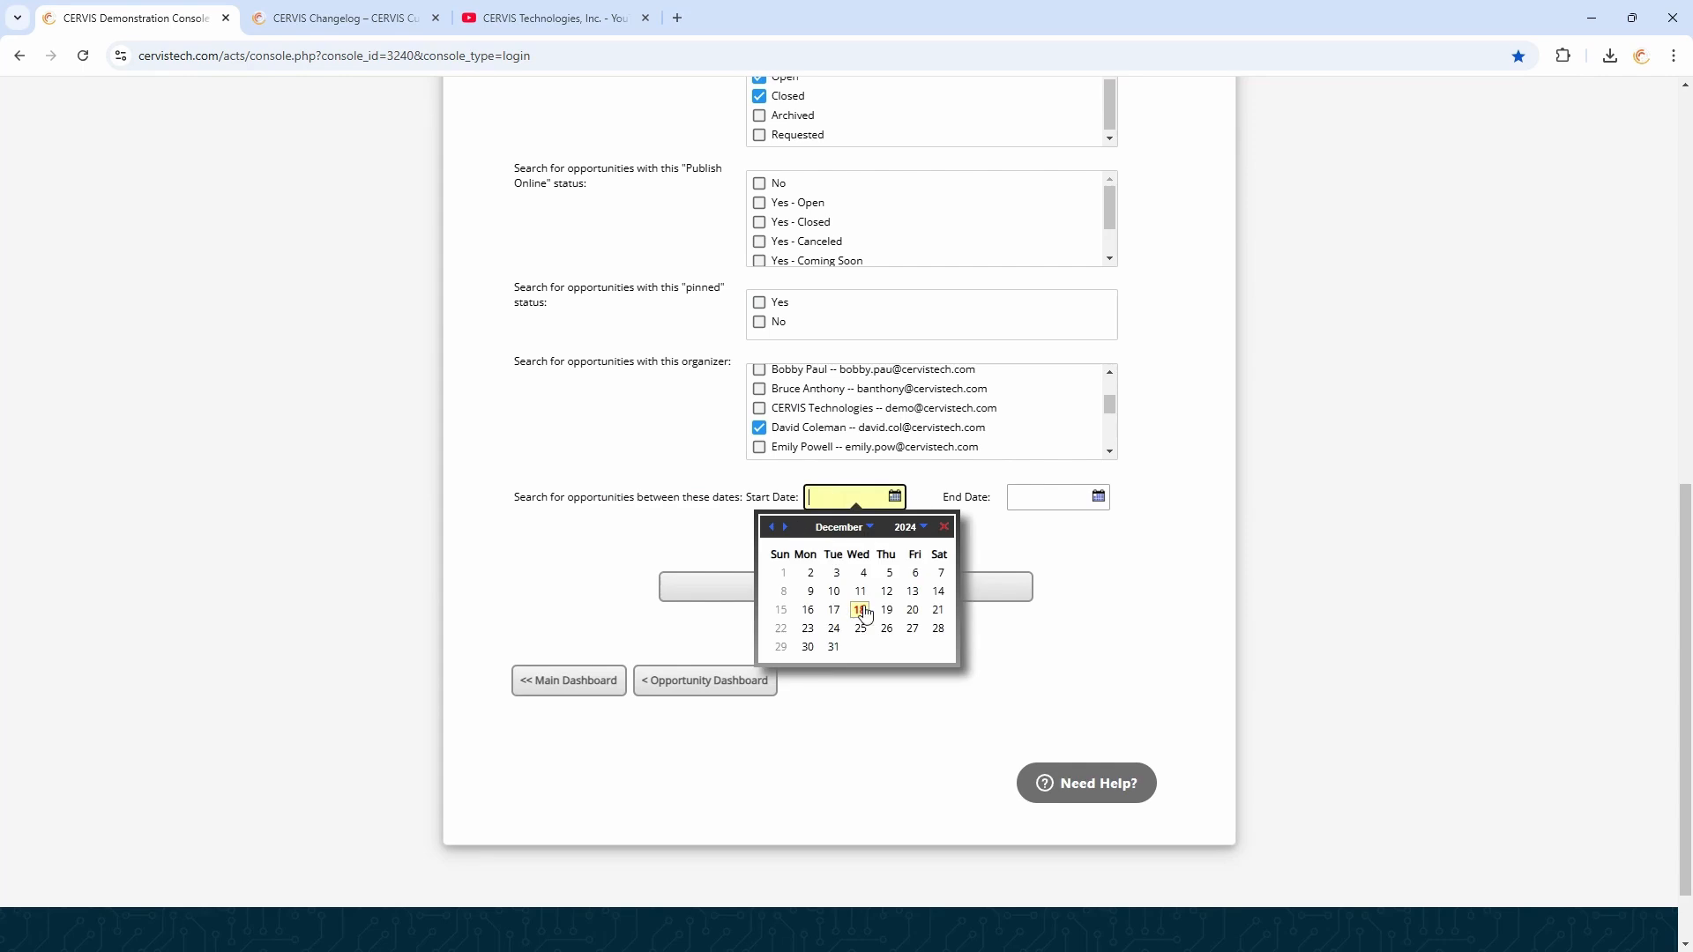
pyautogui.click(783, 573)
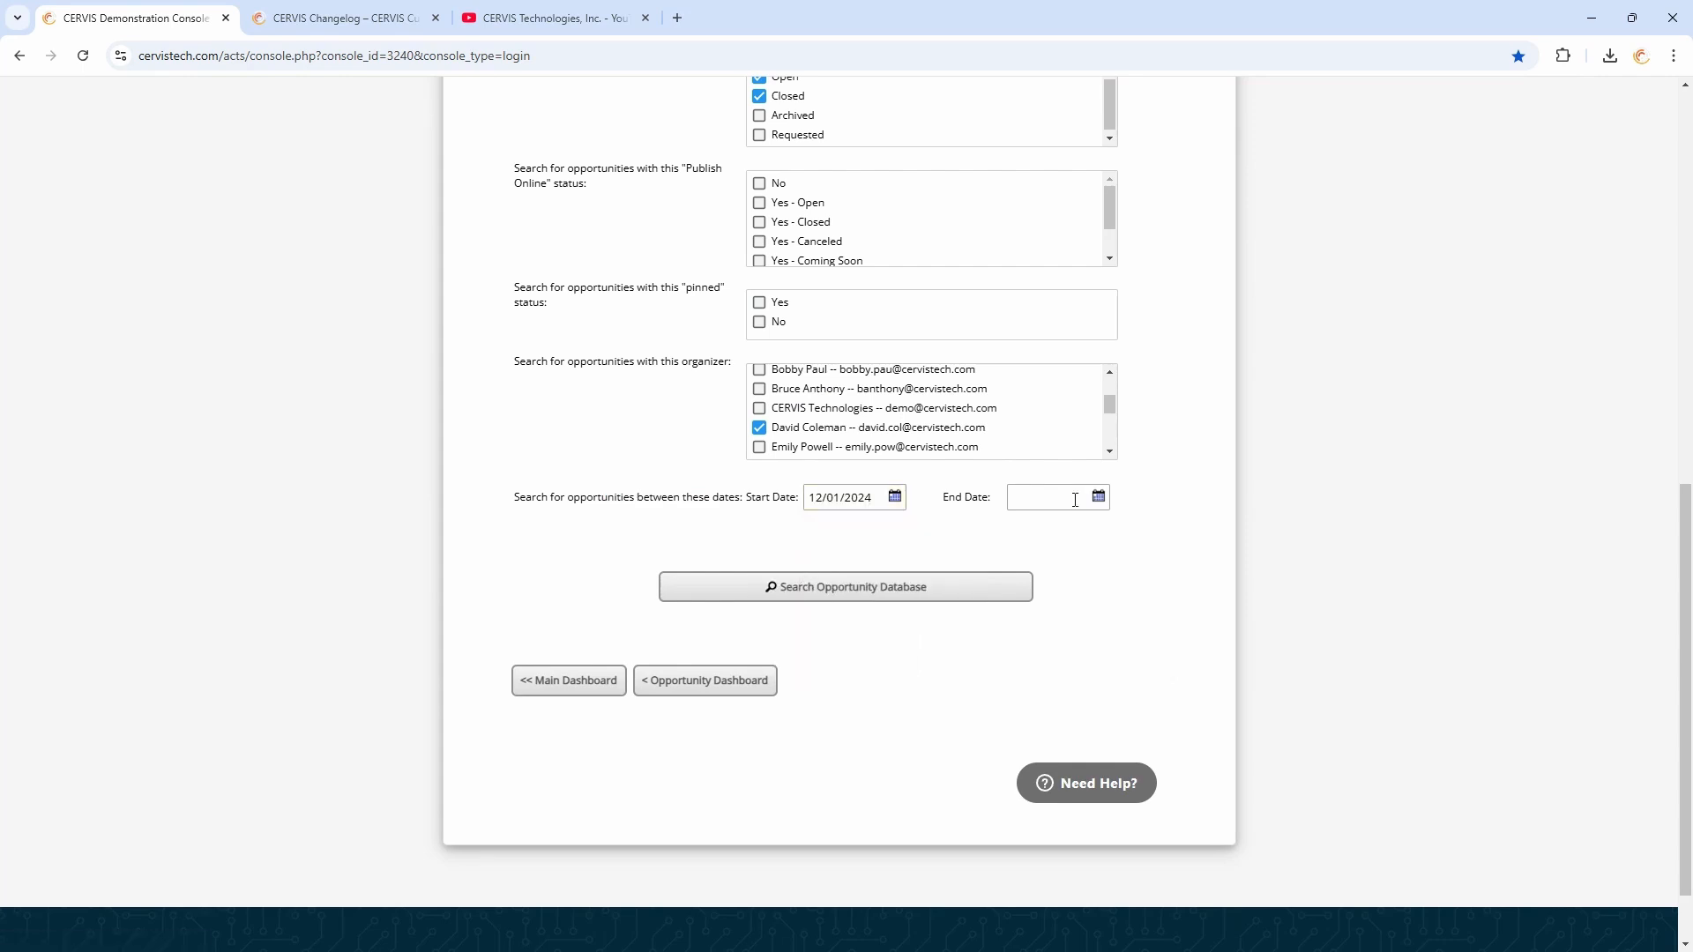
pyautogui.click(1027, 497)
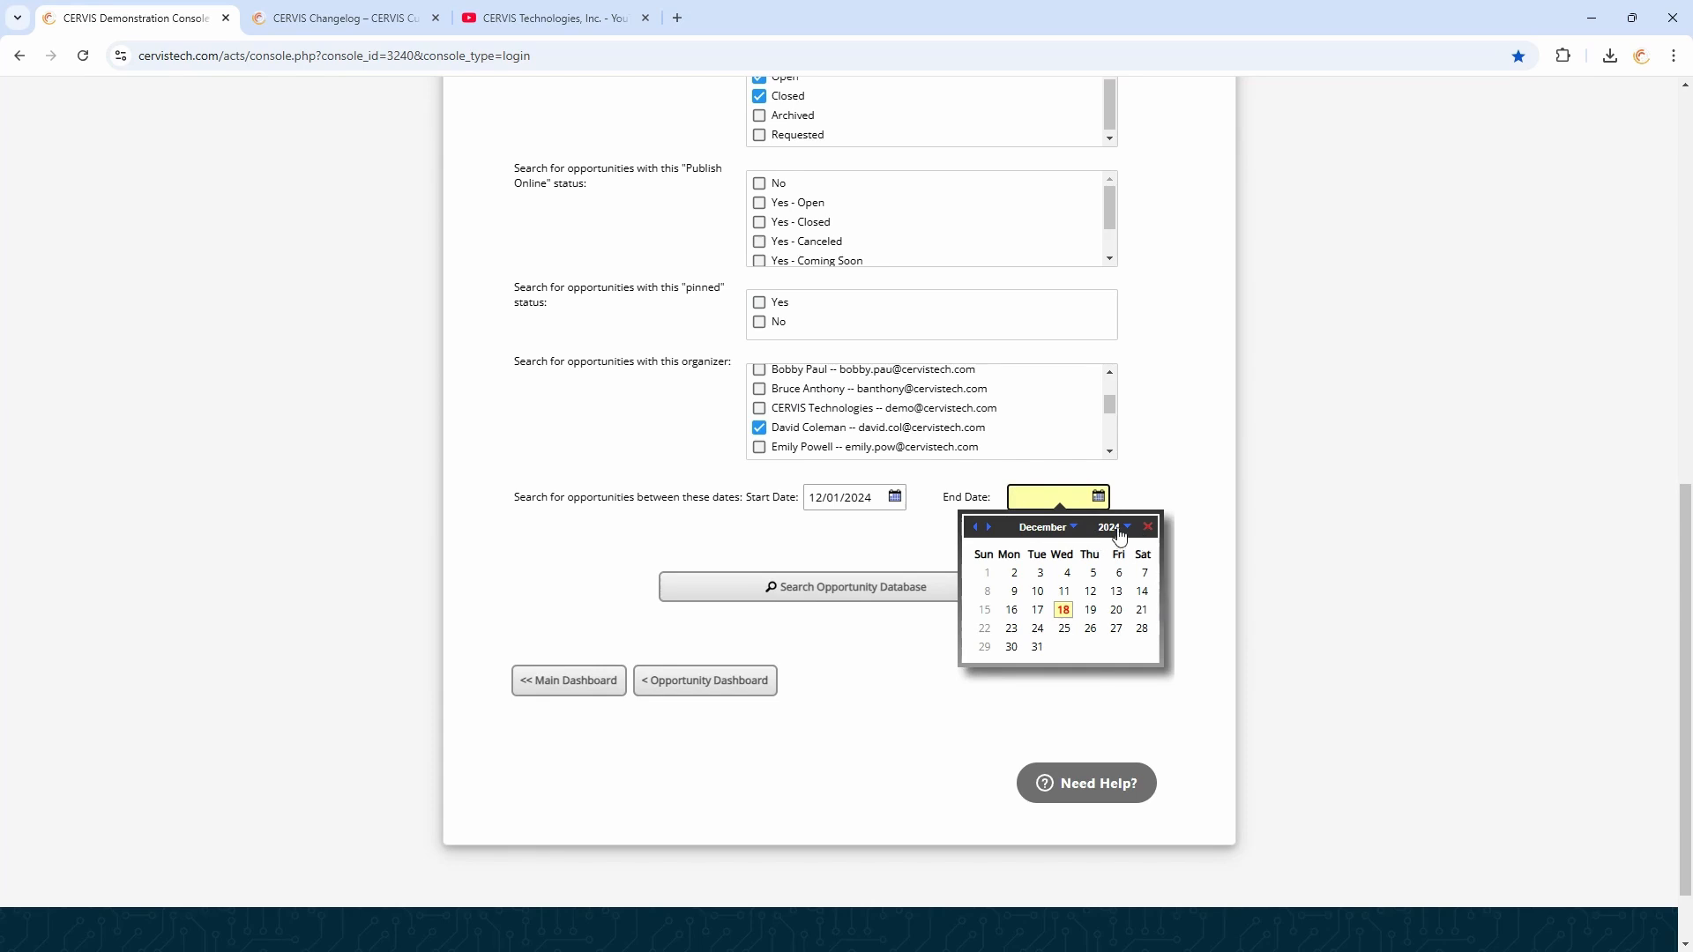
pyautogui.click(1096, 533)
pyautogui.click(1084, 674)
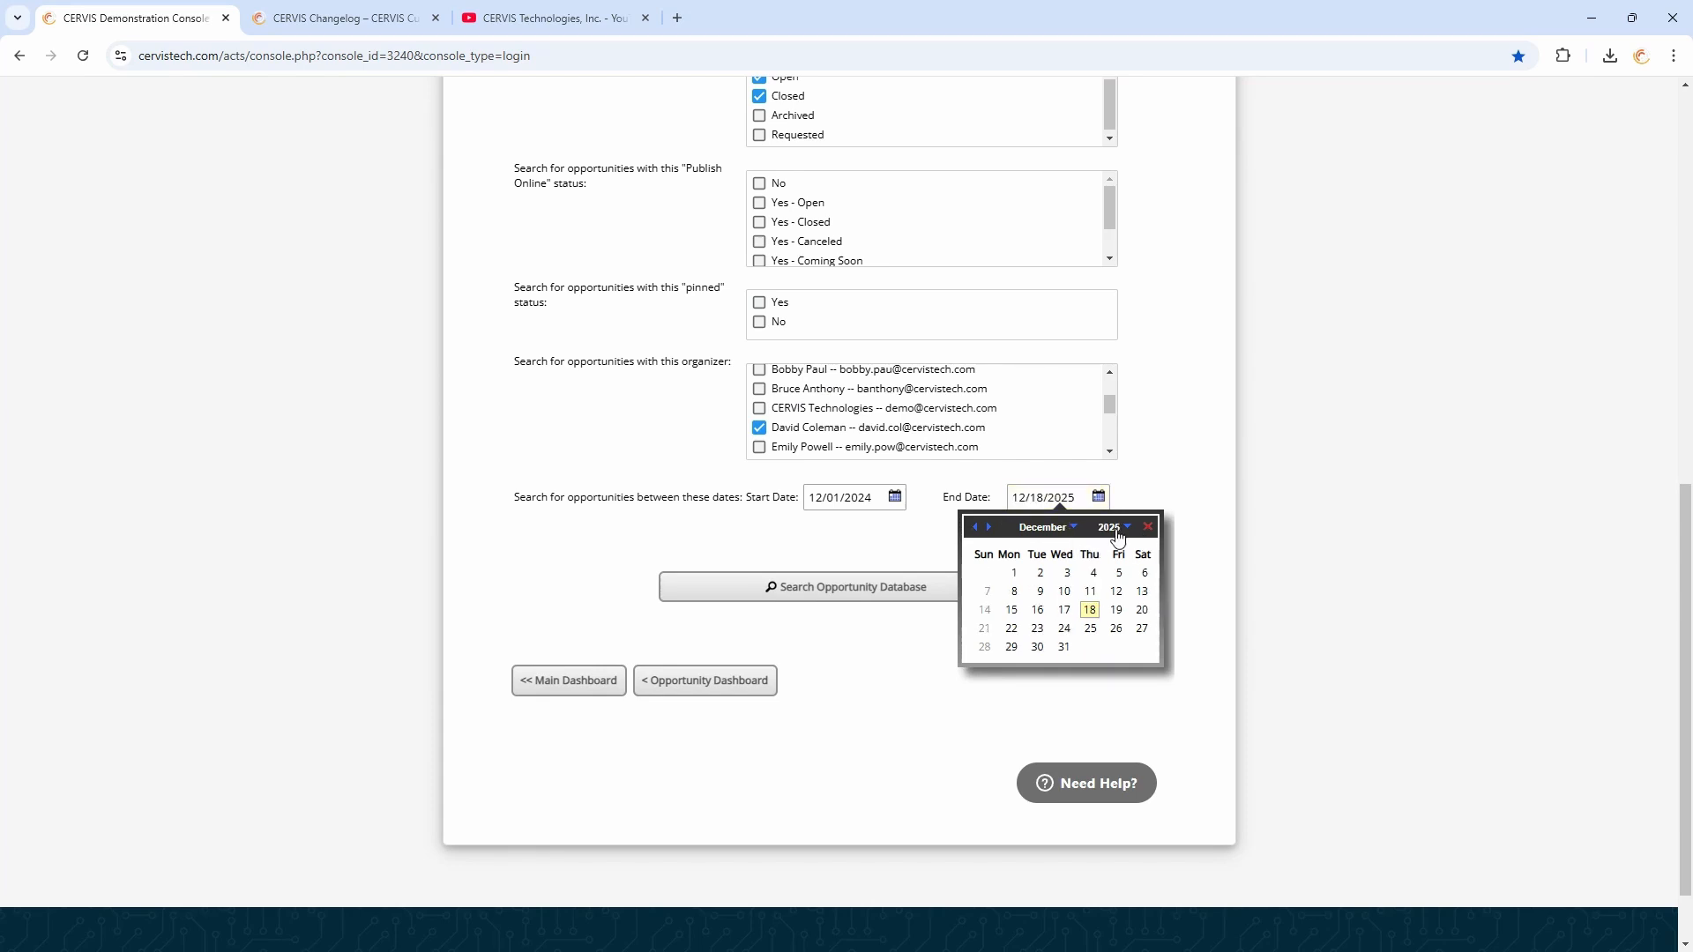
pyautogui.click(1136, 487)
pyautogui.click(818, 589)
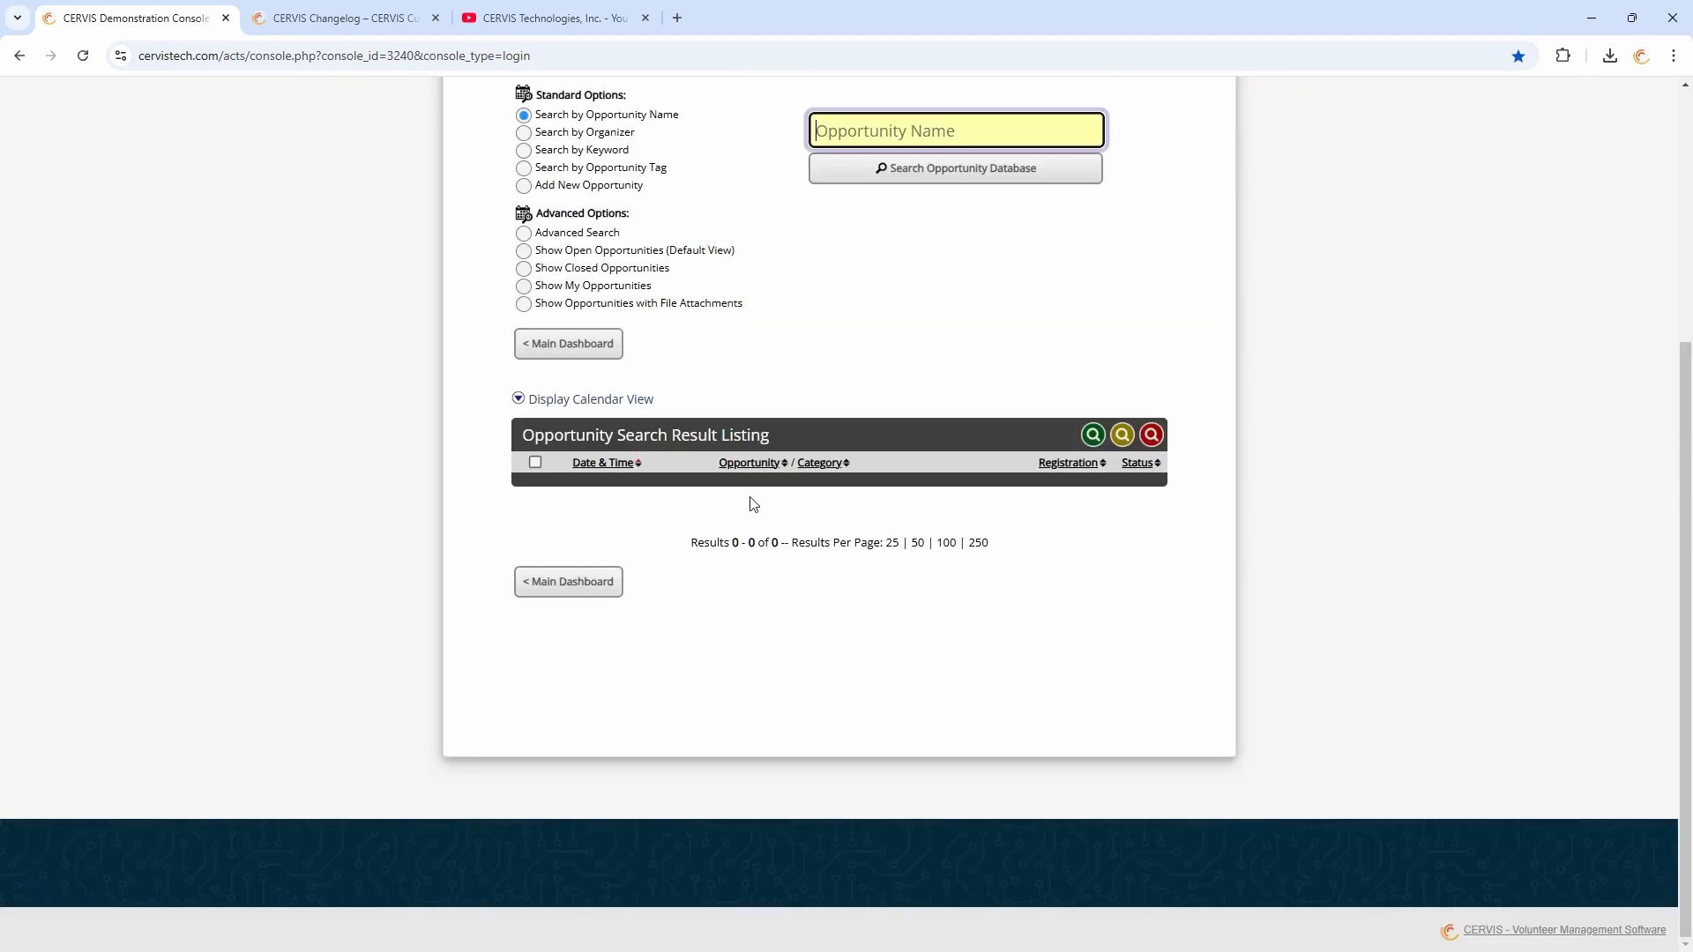
# Show open opportunities and select the first two listed opportunities
pyautogui.click(534, 463)
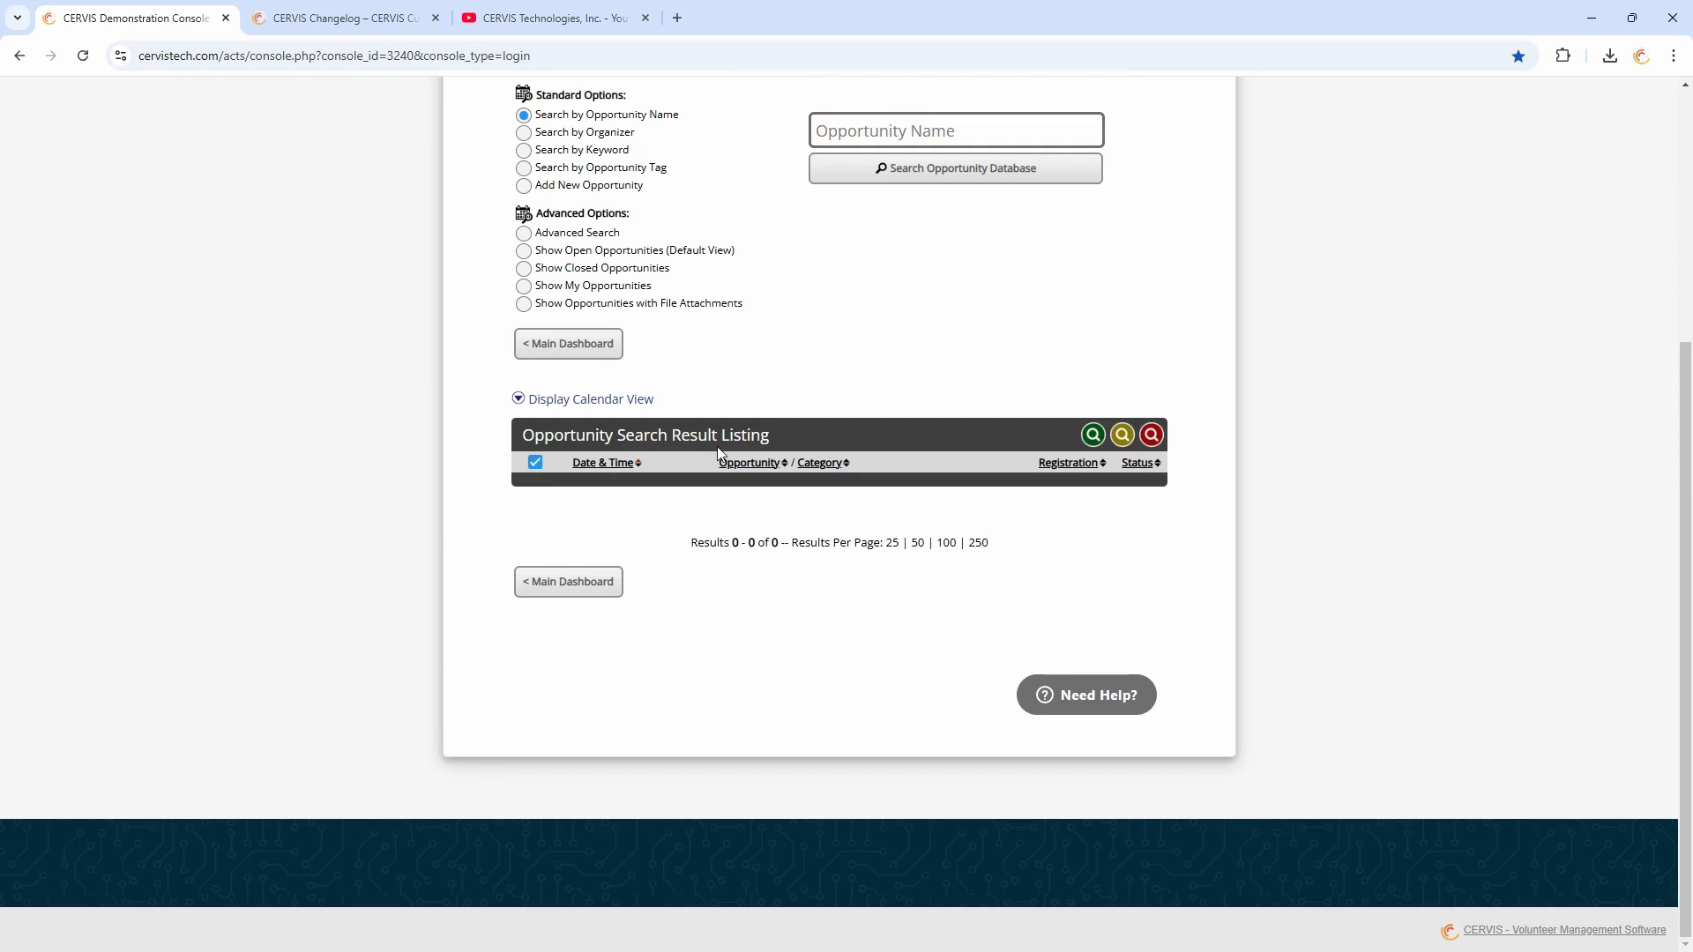
pyautogui.click(597, 251)
pyautogui.scroll(-2, 564, 370)
pyautogui.click(544, 376)
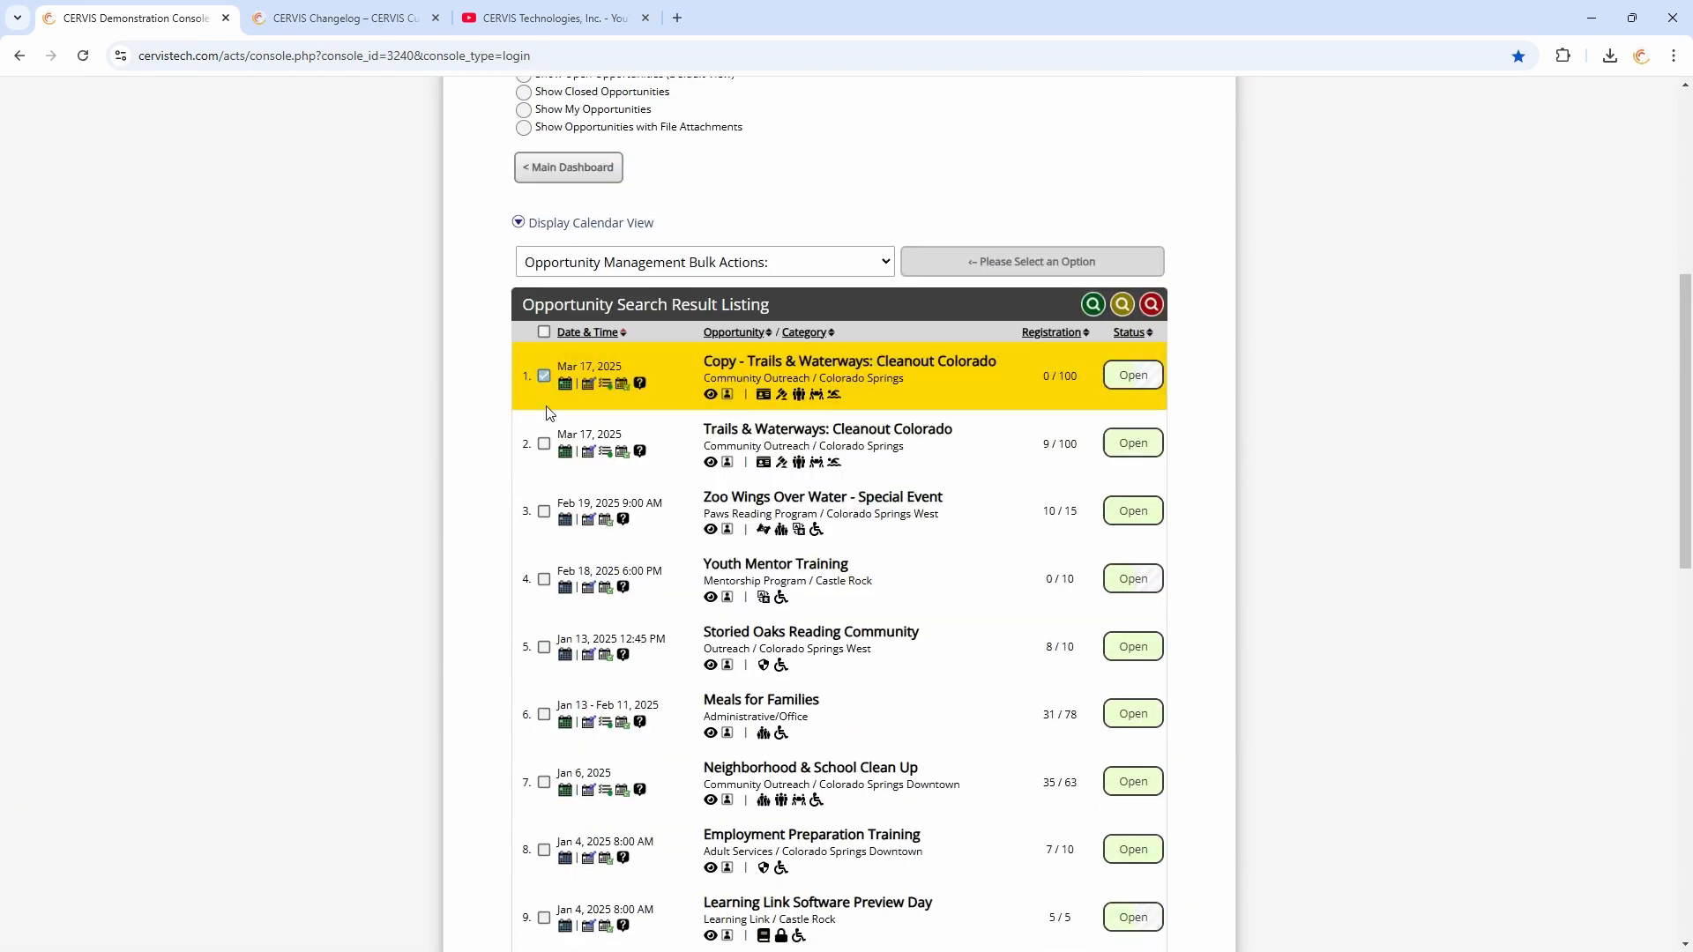
pyautogui.click(544, 444)
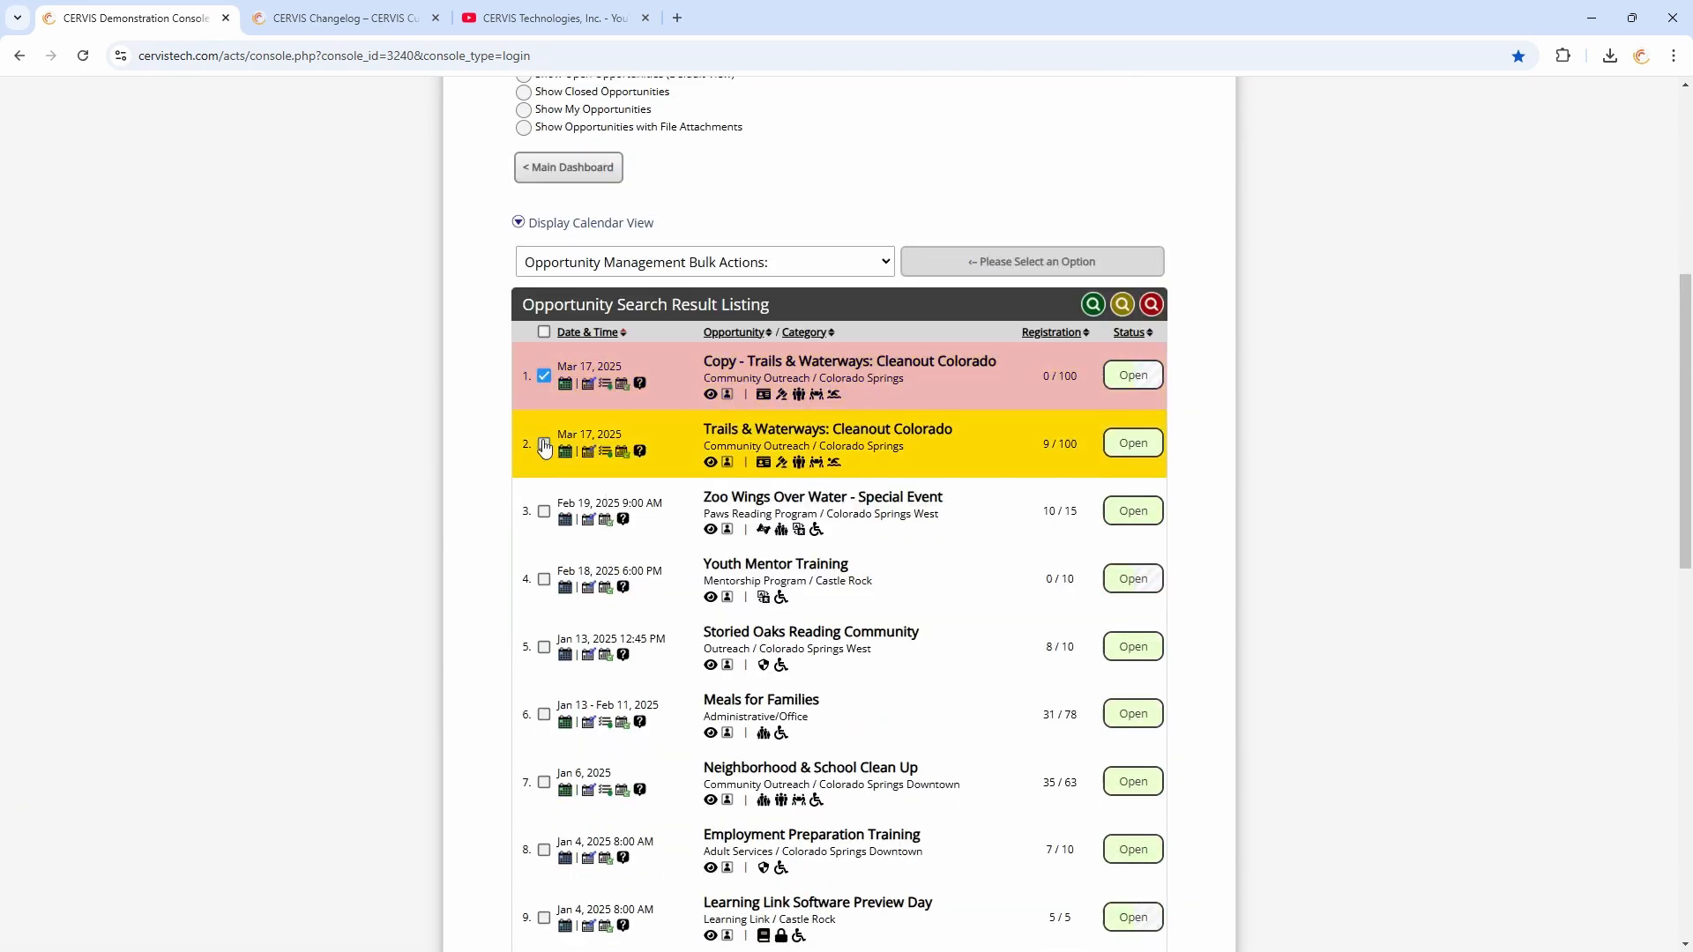
# Apply the Update / Edit Selected Opportunities bulk action to the selected opportunities
pyautogui.click(628, 269)
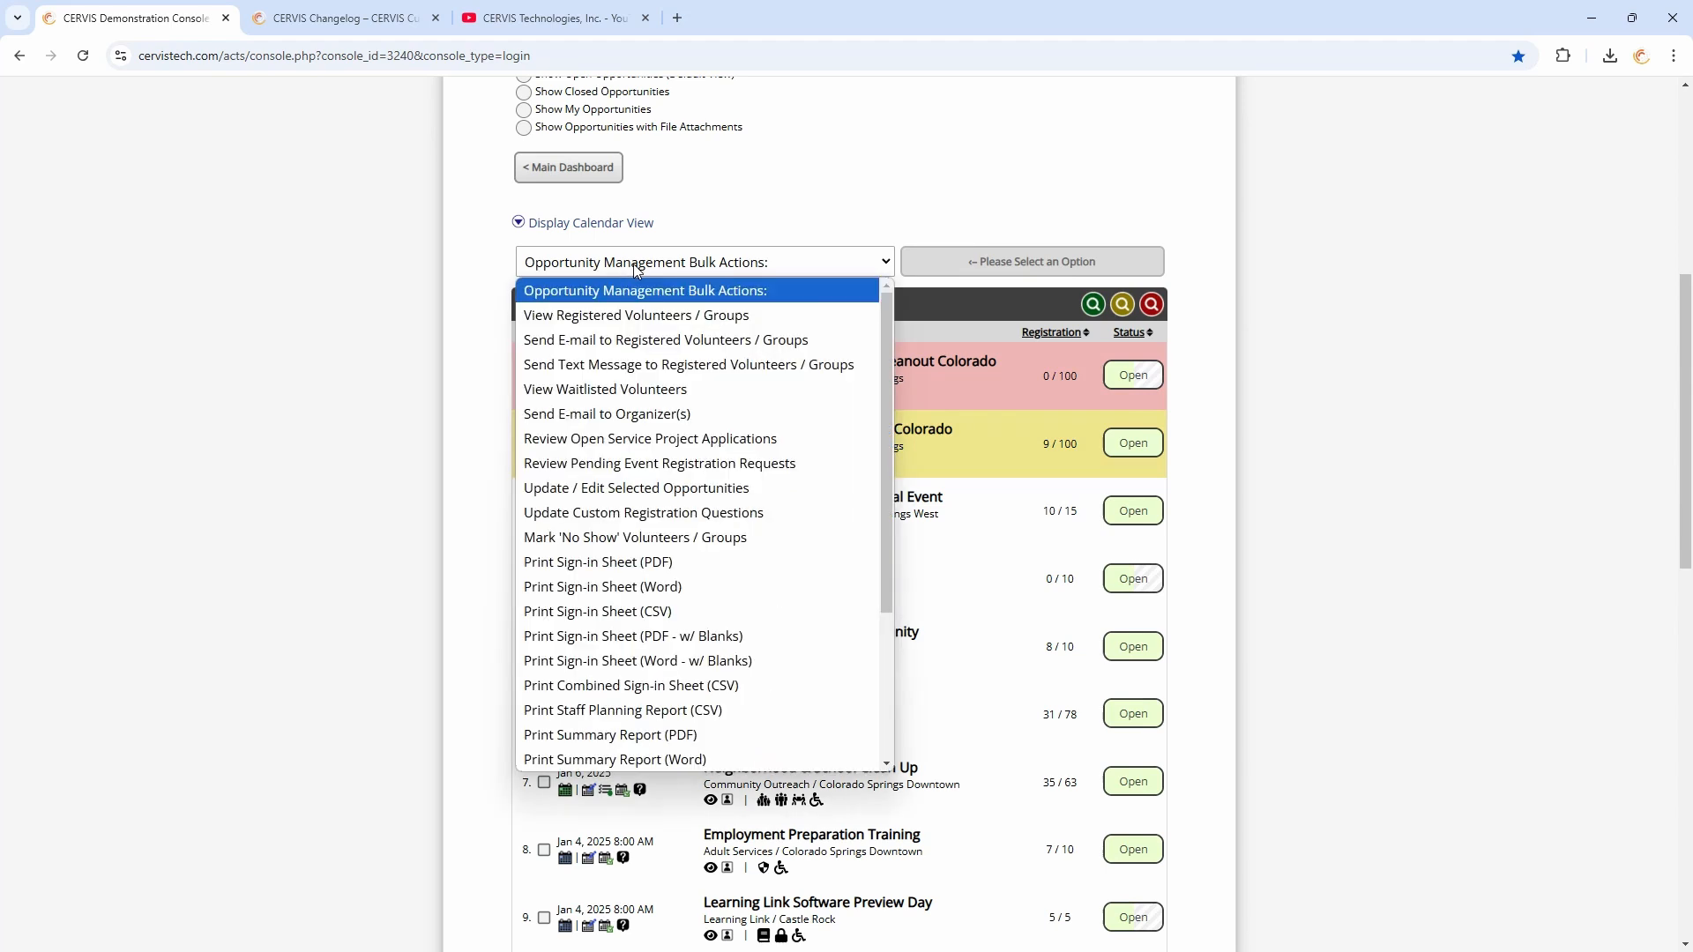
pyautogui.click(648, 489)
pyautogui.click(999, 274)
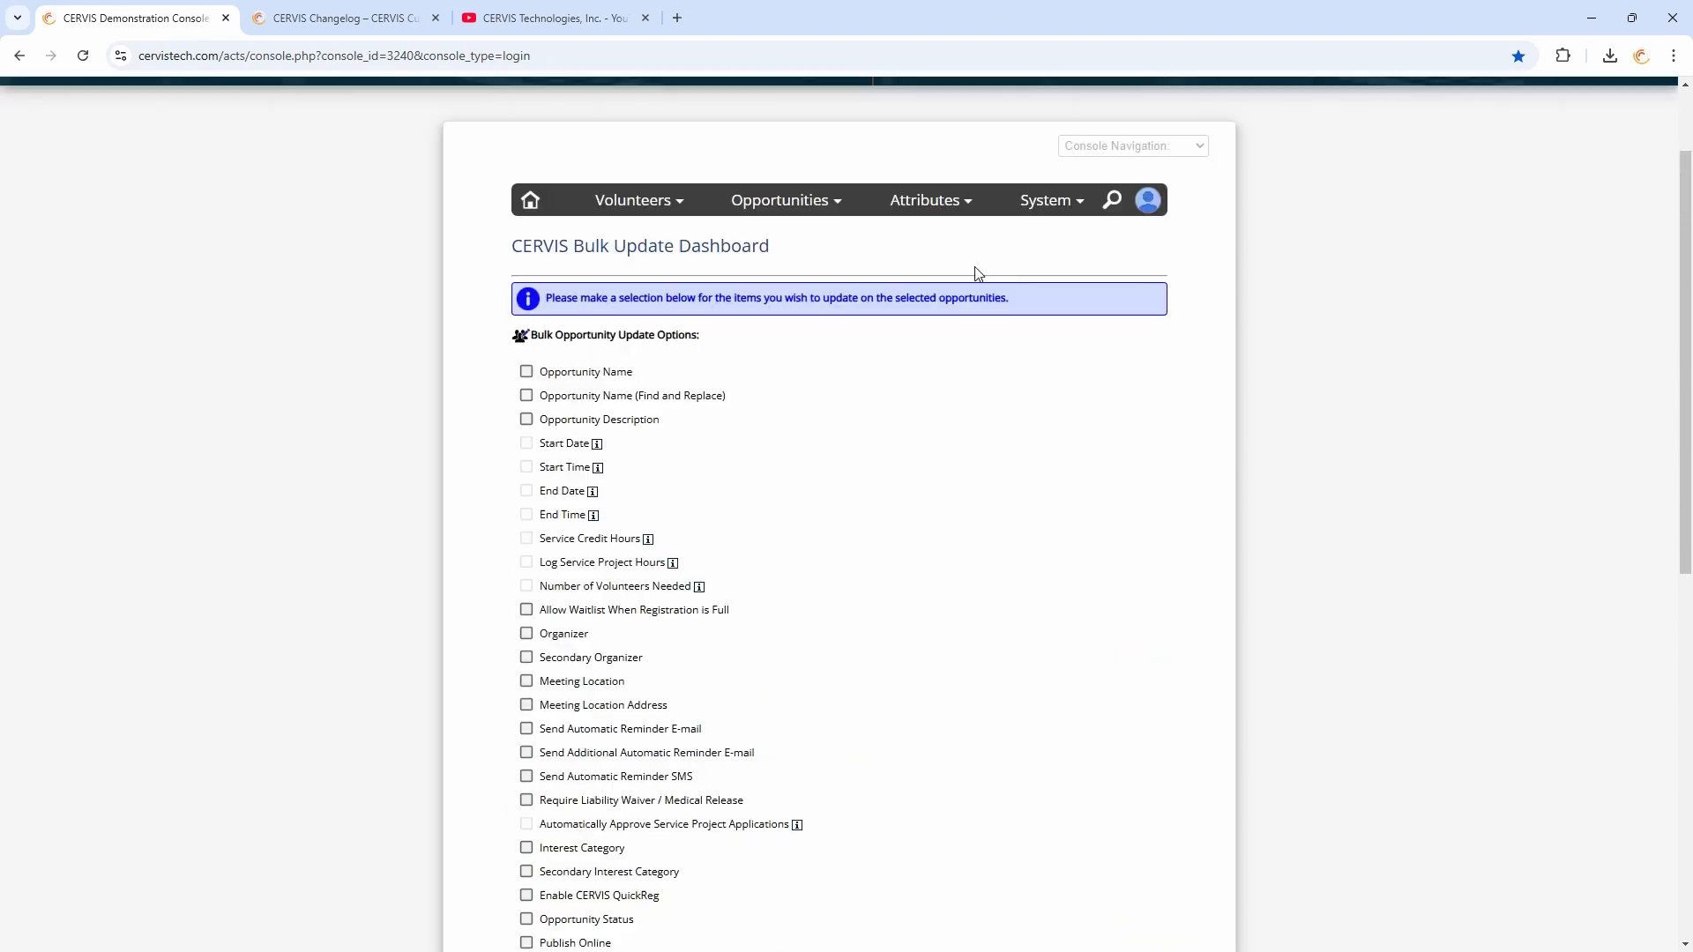
# Review the Bulk Opportunity Update Options list, then return to the main dashboard
pyautogui.scroll(-4, 732, 397)
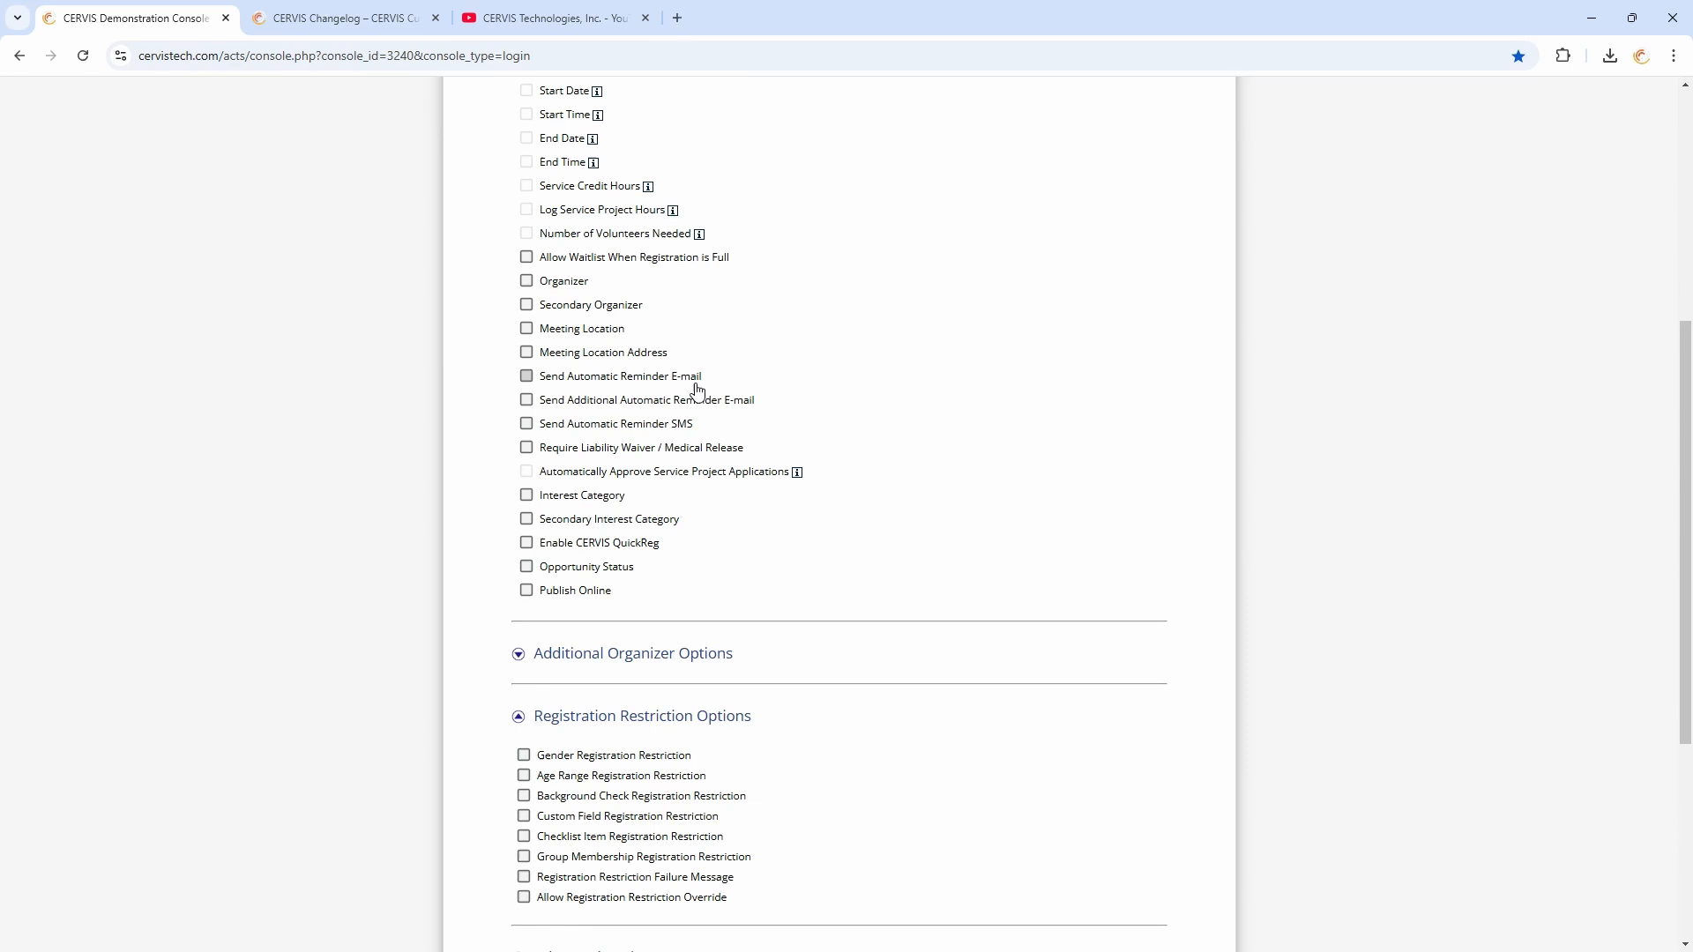
pyautogui.tripleClick(564, 281)
pyautogui.click(901, 310)
pyautogui.scroll(-3, 901, 352)
pyautogui.scroll(-2, 898, 395)
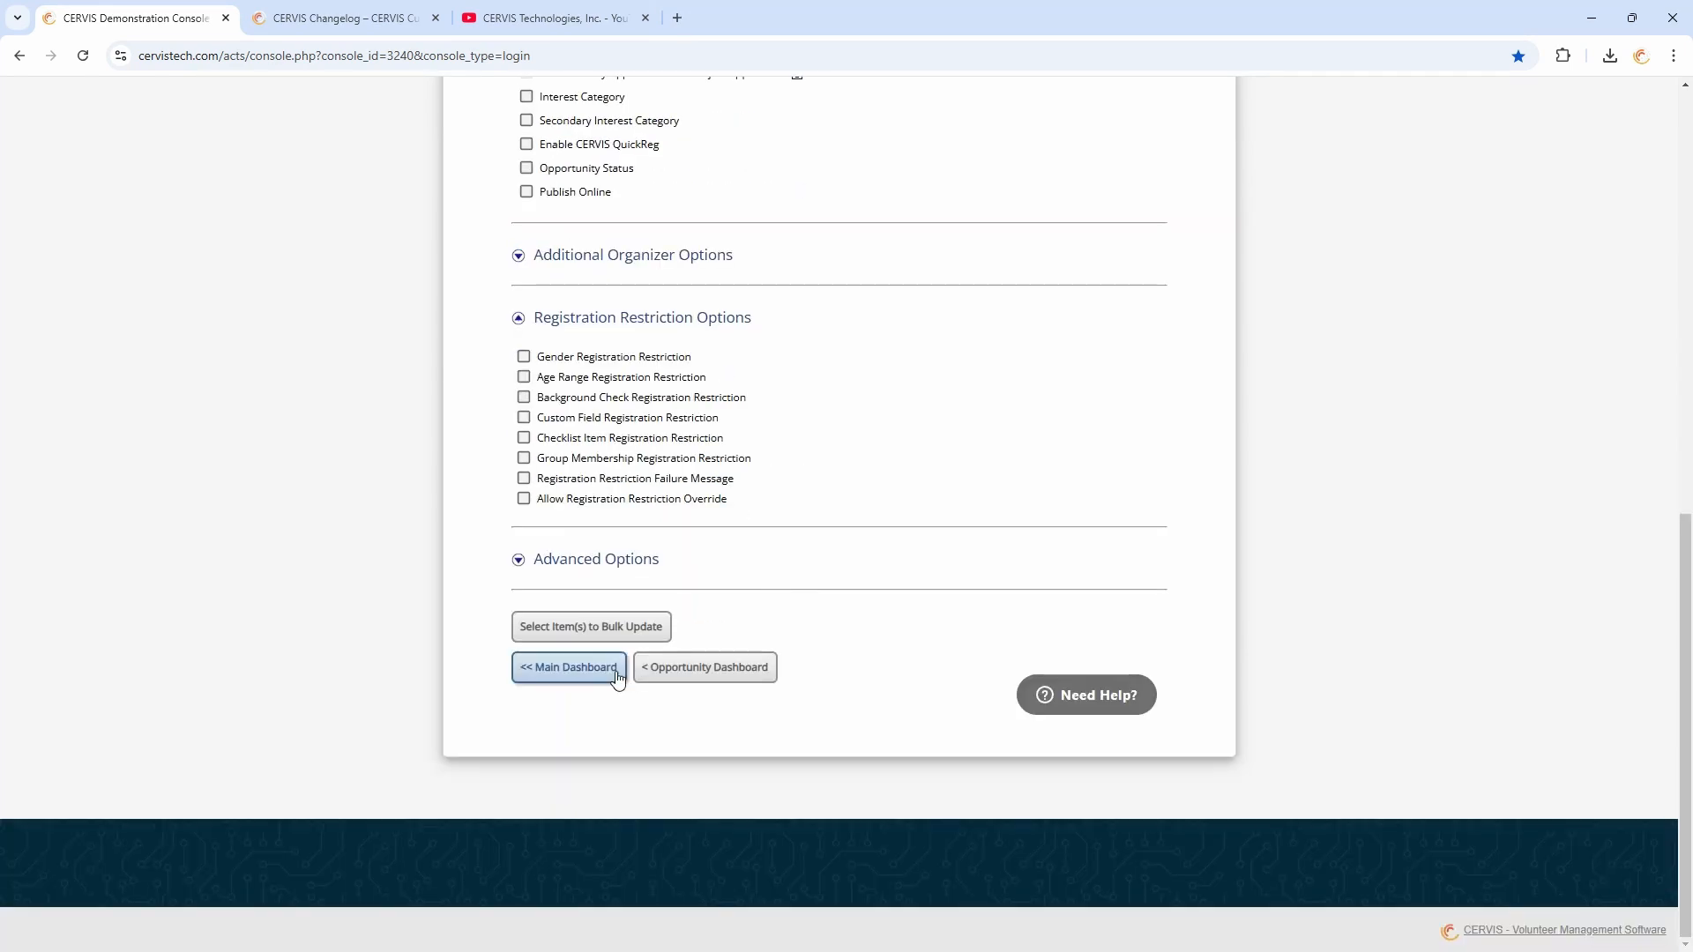
pyautogui.click(568, 665)
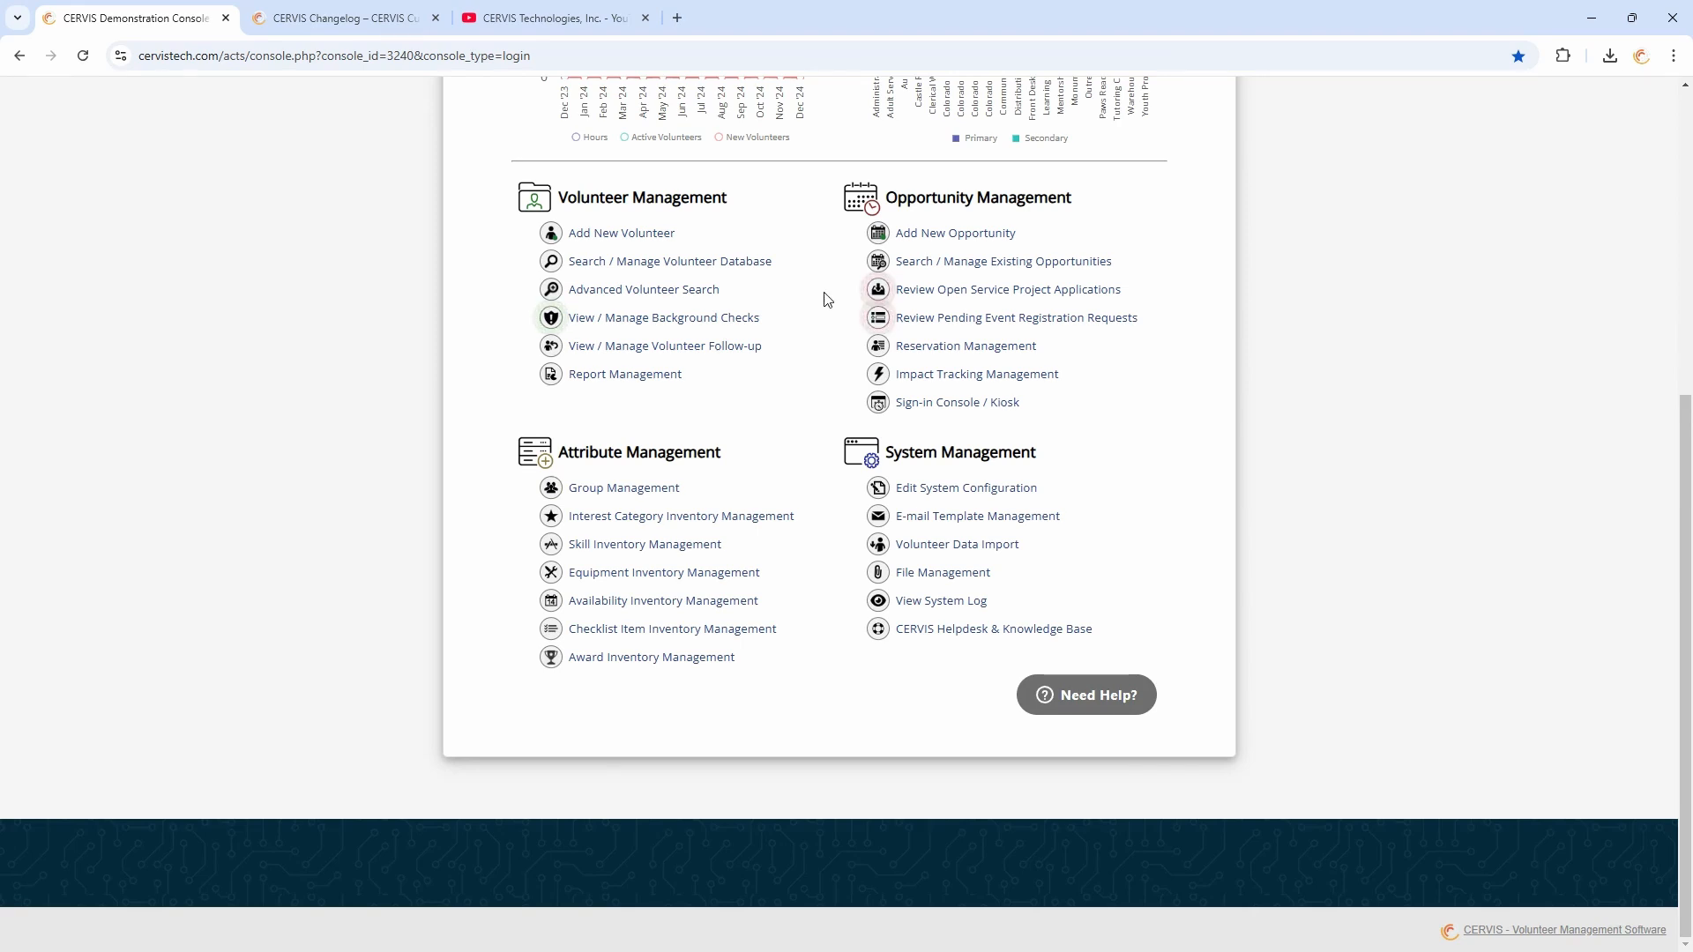
# Show all active volunteer profiles and open the 17th listed volunteer's profile details
pyautogui.click(573, 263)
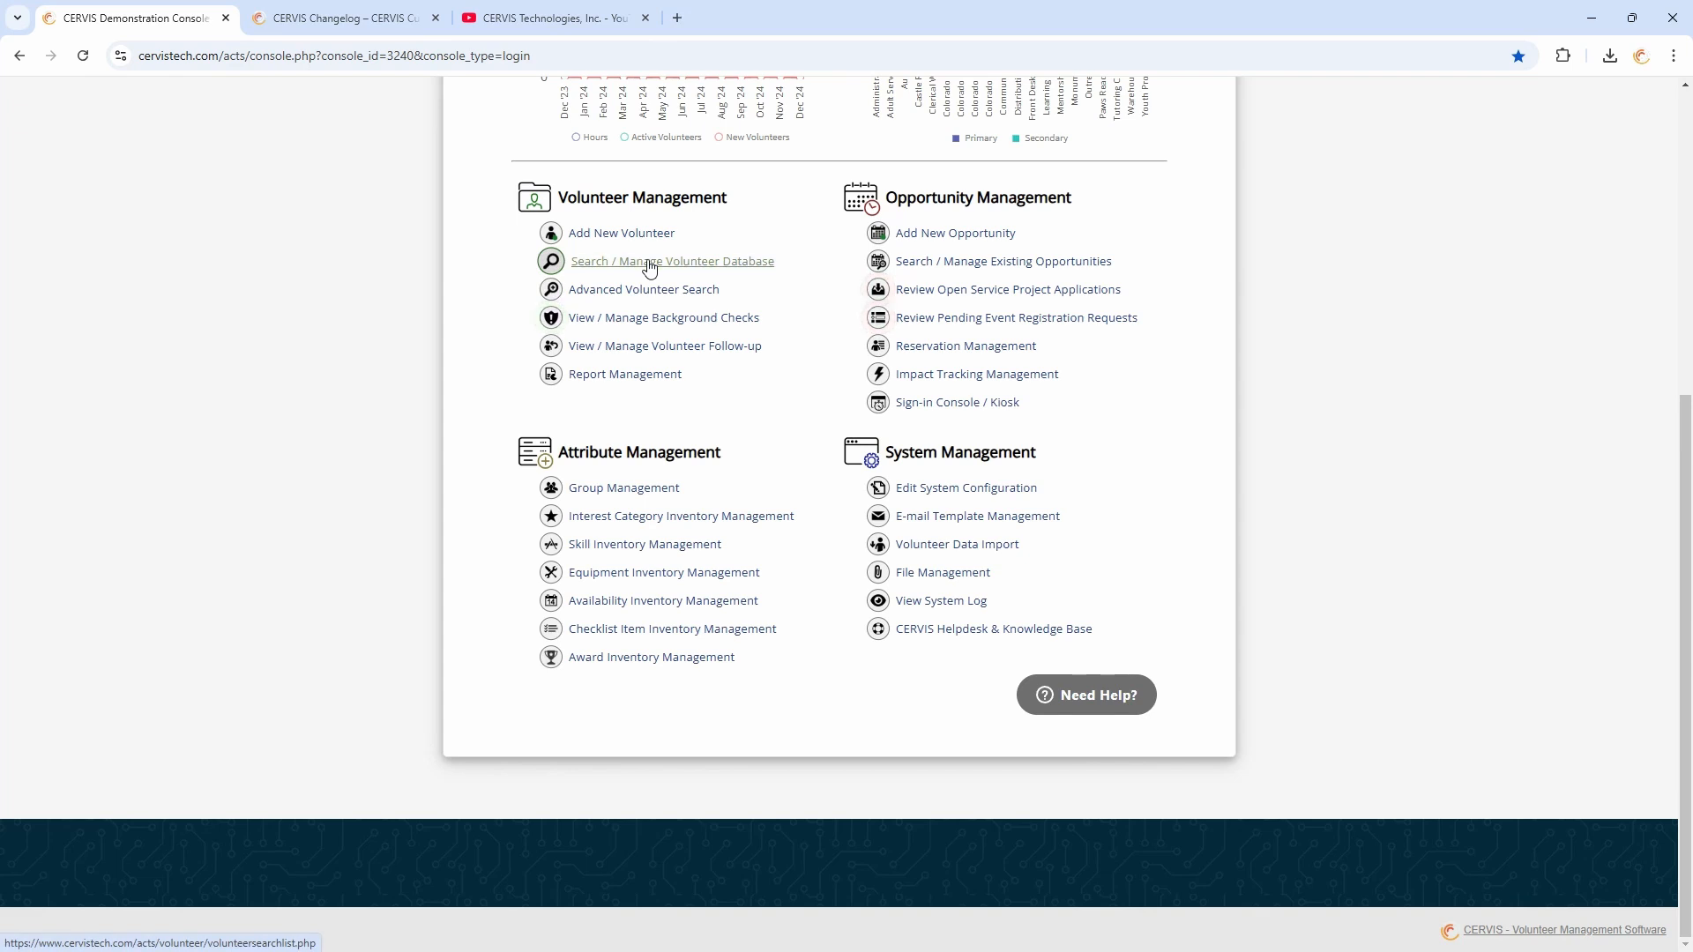
pyautogui.click(626, 214)
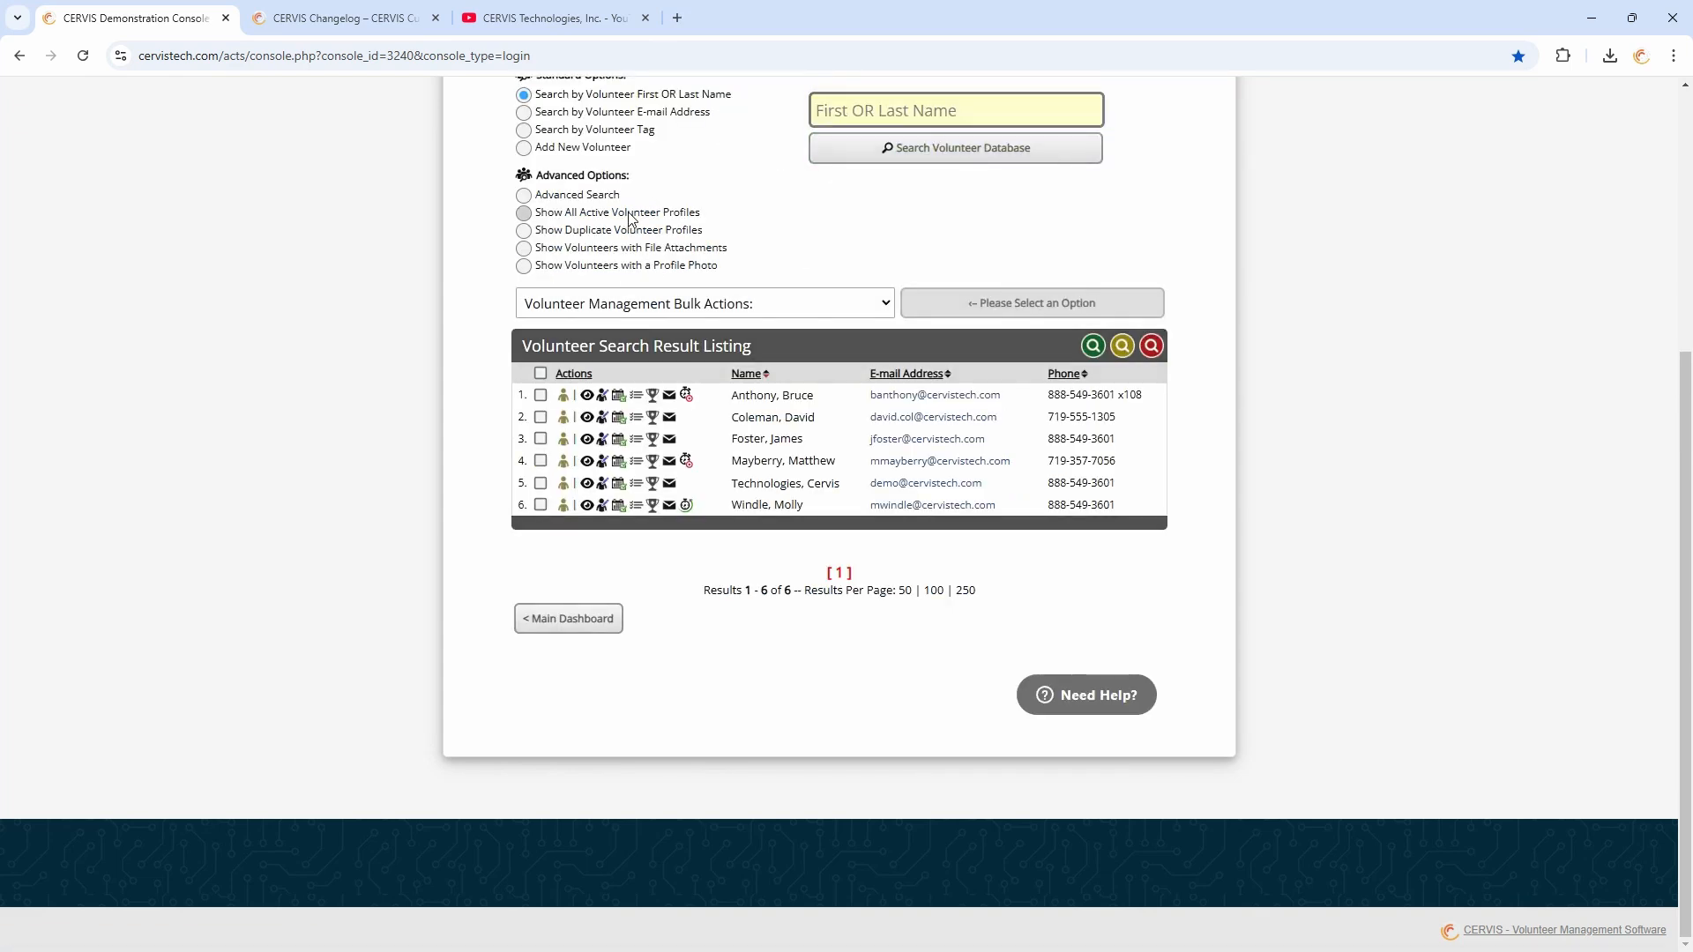
pyautogui.scroll(-3, 849, 314)
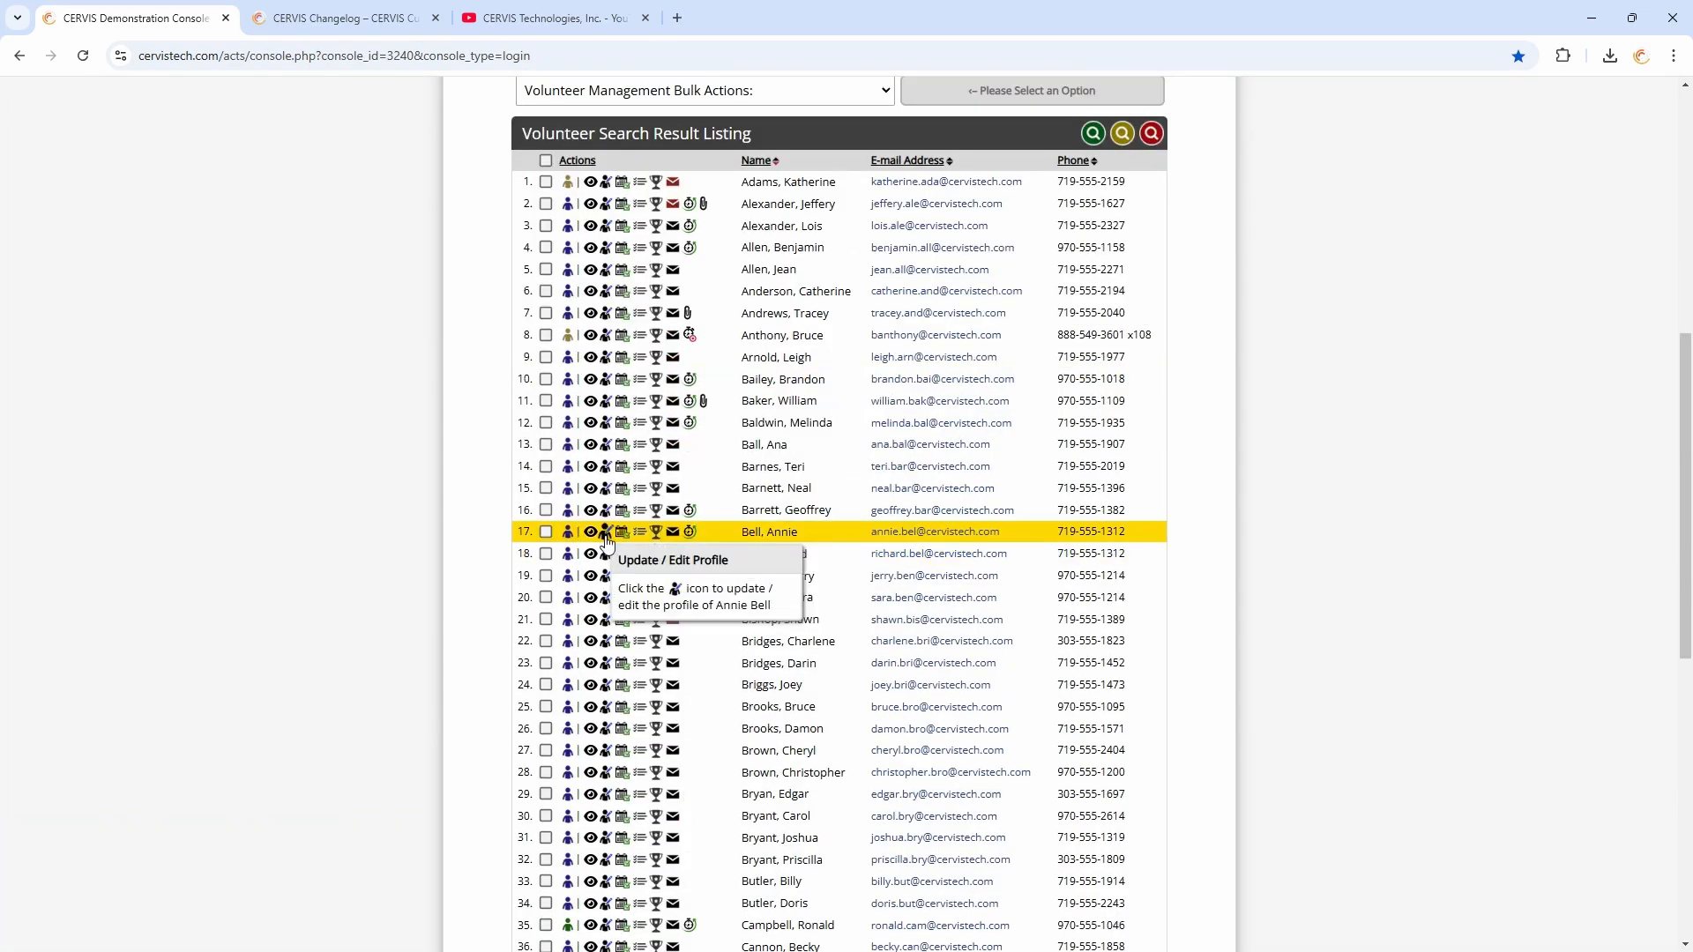
pyautogui.click(593, 538)
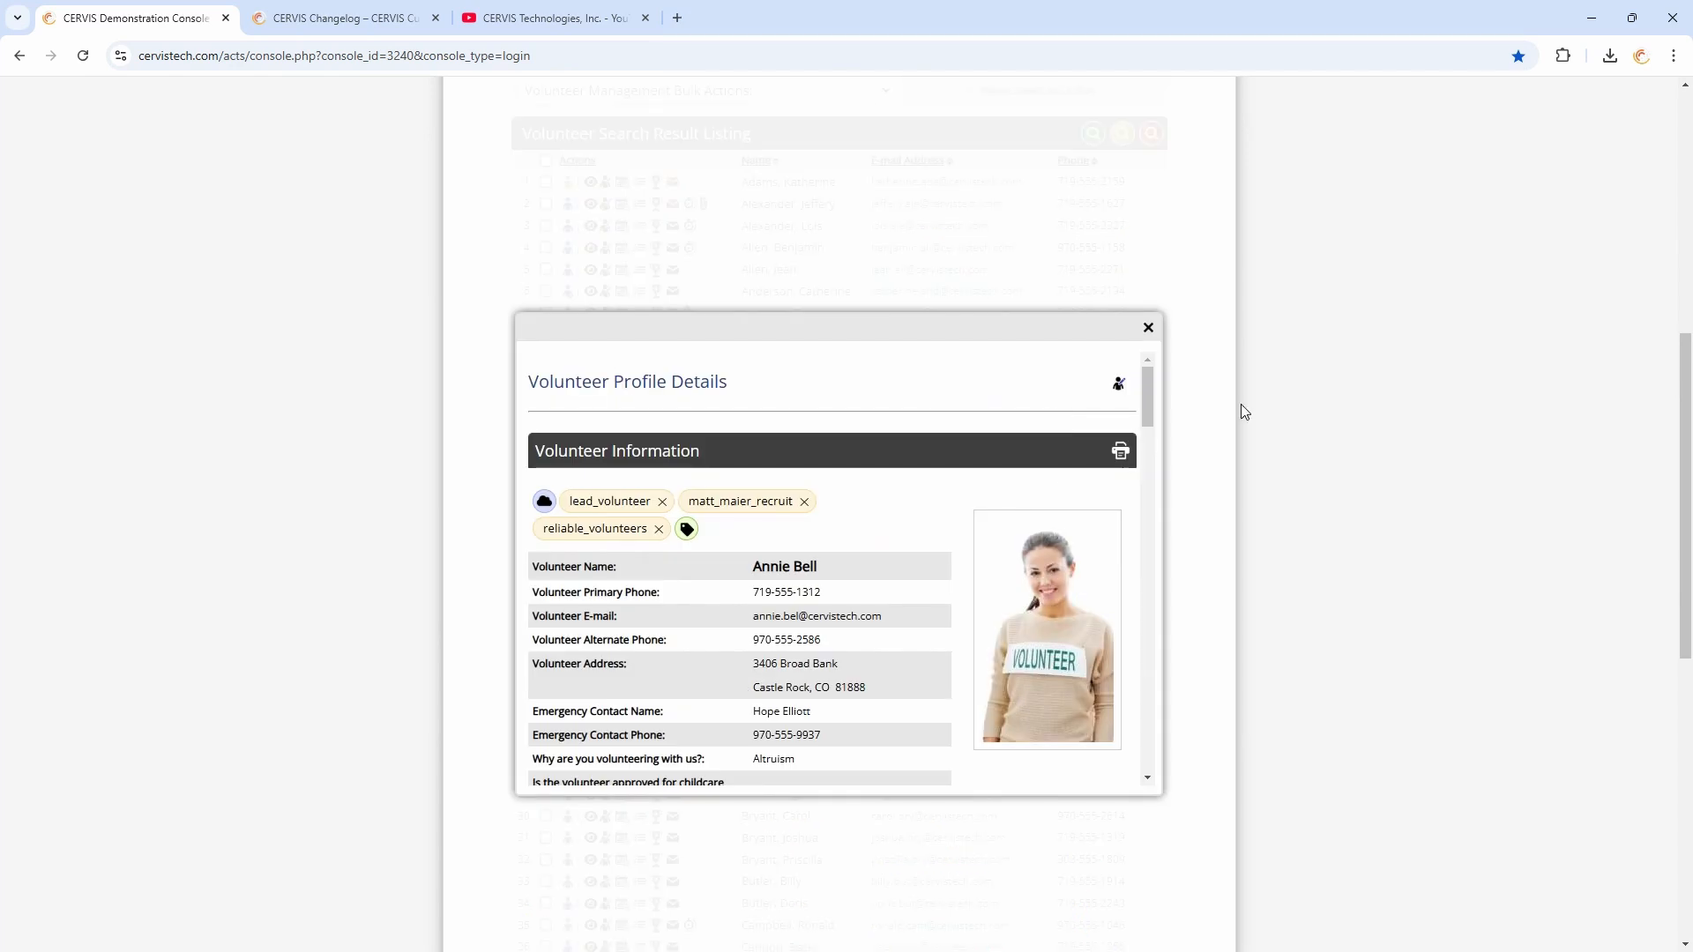
# Download the volunteer's accepted terms and conditions PDF from the profile and open it
pyautogui.moveTo(1150, 384); pyautogui.dragTo(1133, 553)
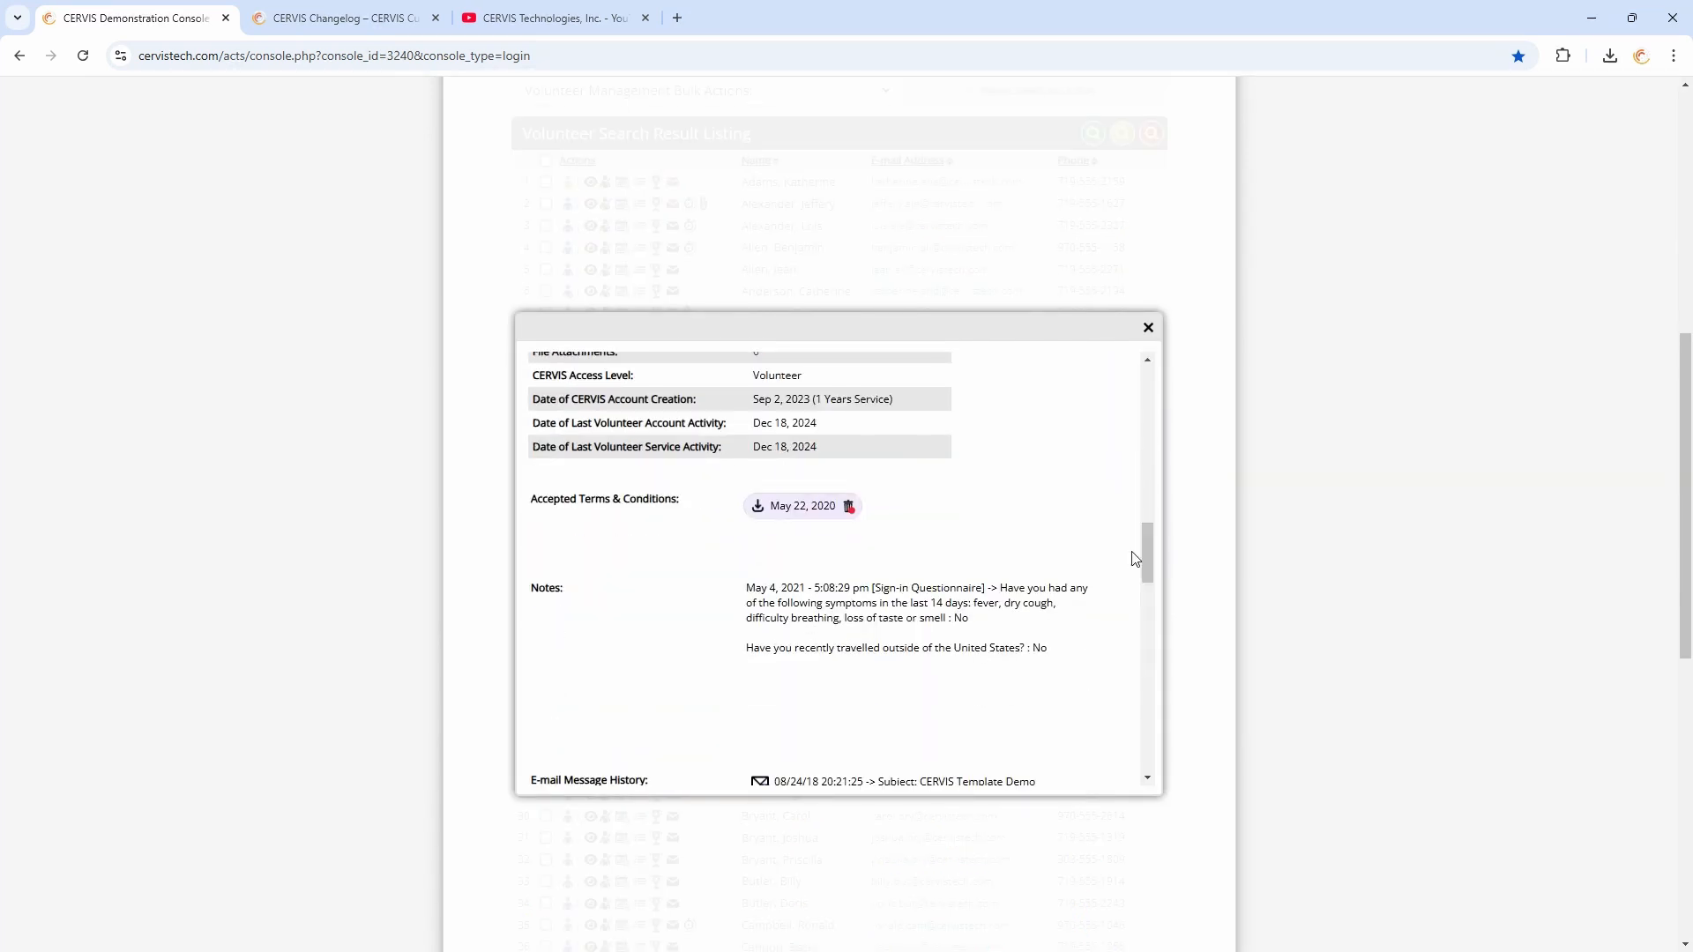
pyautogui.click(784, 518)
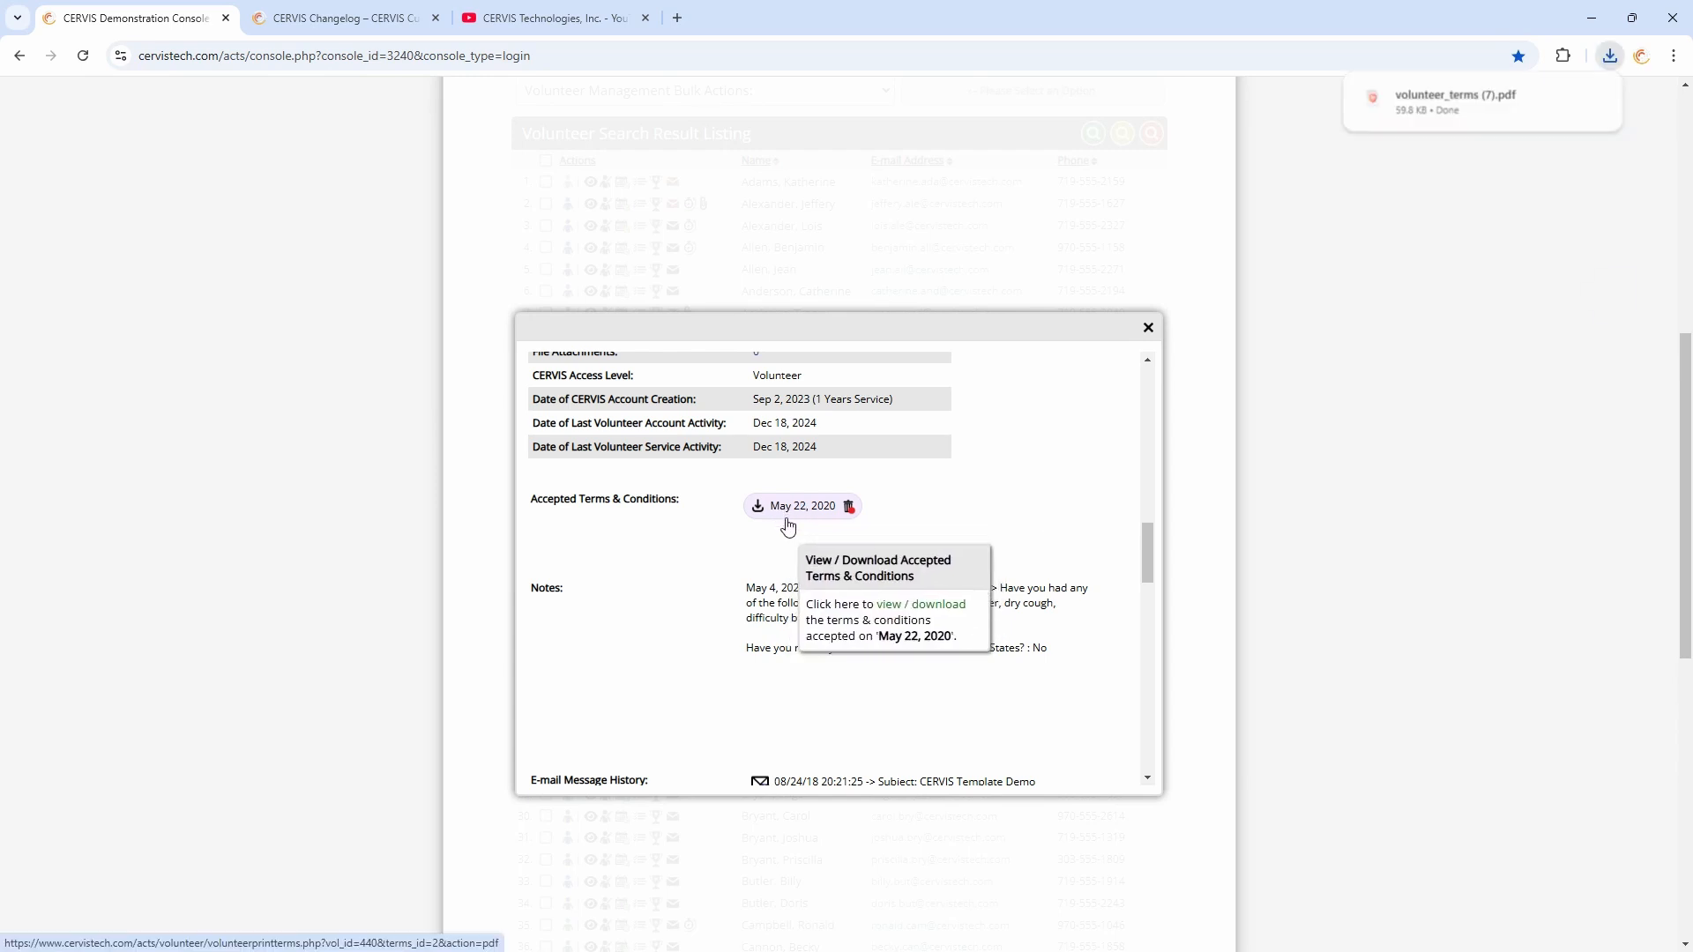
pyautogui.click(1482, 111)
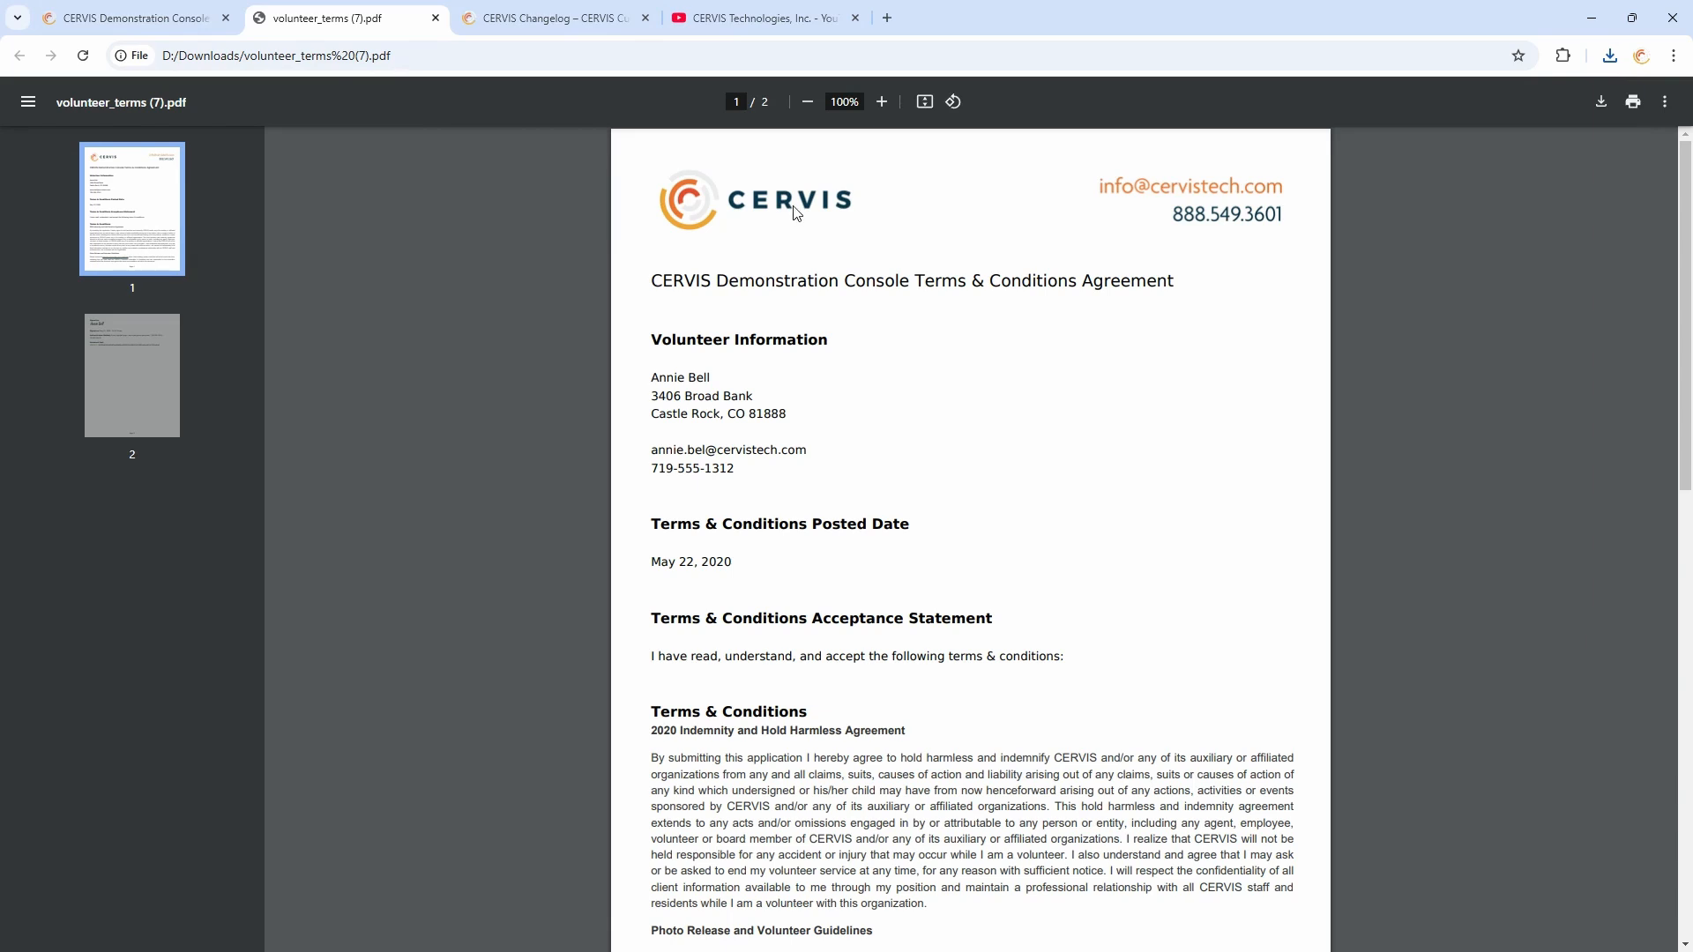
# Read through the terms and conditions agreement PDF down to its signature and document seal
pyautogui.scroll(-1, 776, 222)
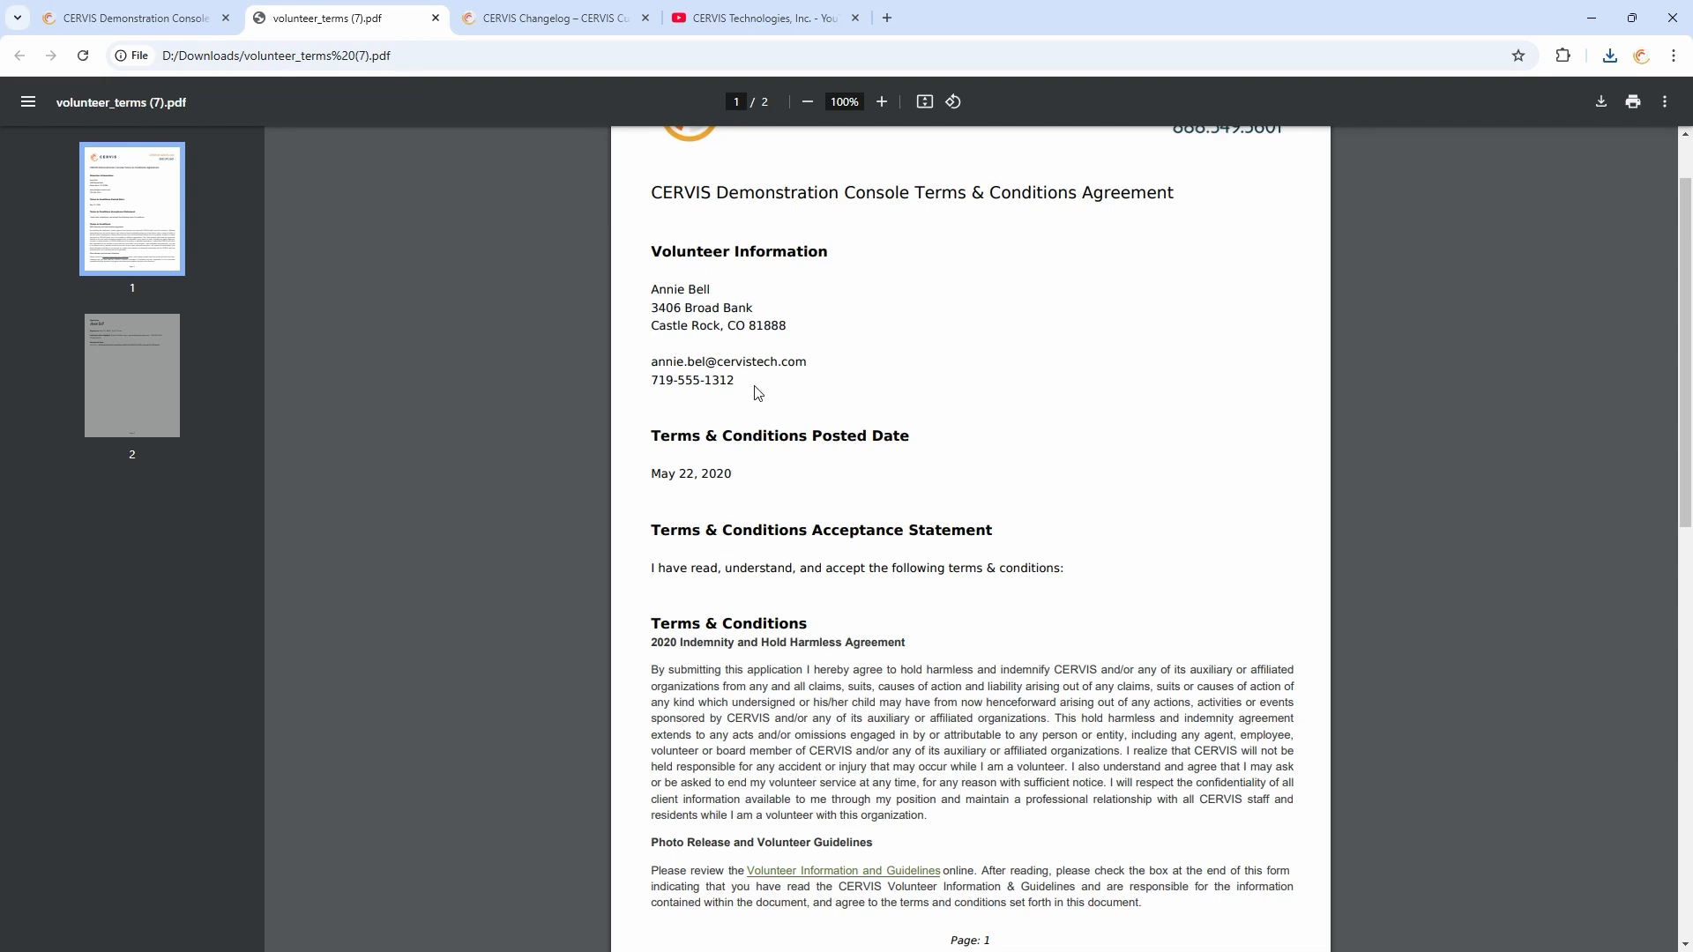
pyautogui.scroll(-1, 754, 476)
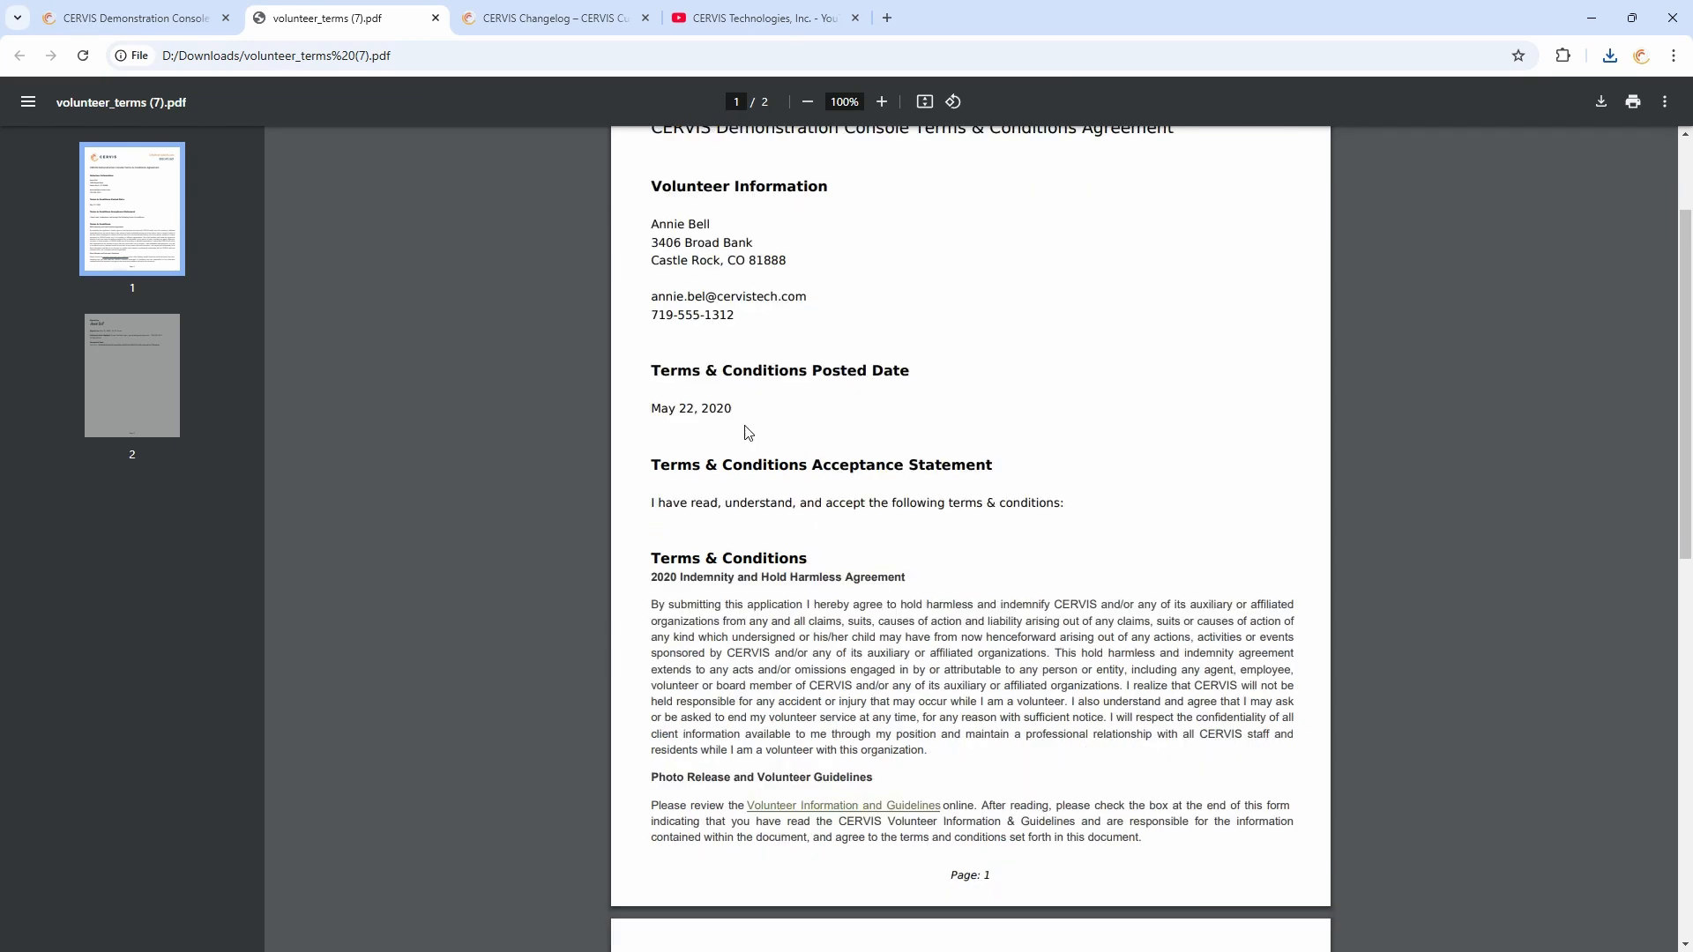
pyautogui.moveTo(745, 395); pyautogui.dragTo(652, 388)
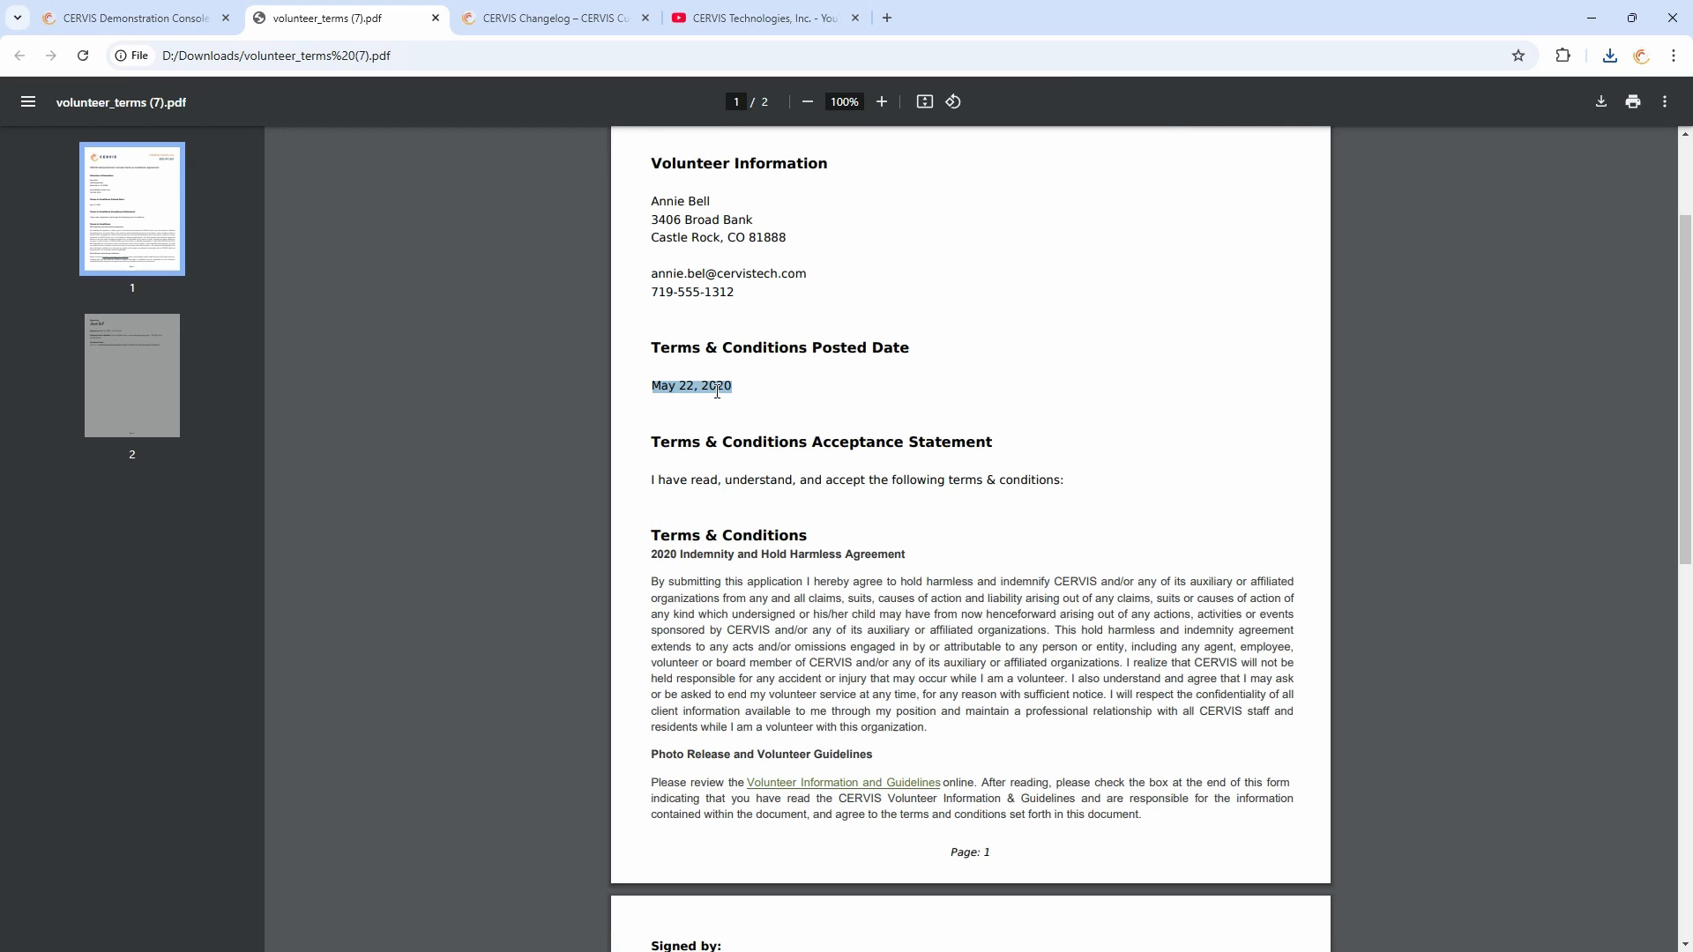
pyautogui.click(775, 395)
pyautogui.scroll(-2, 711, 346)
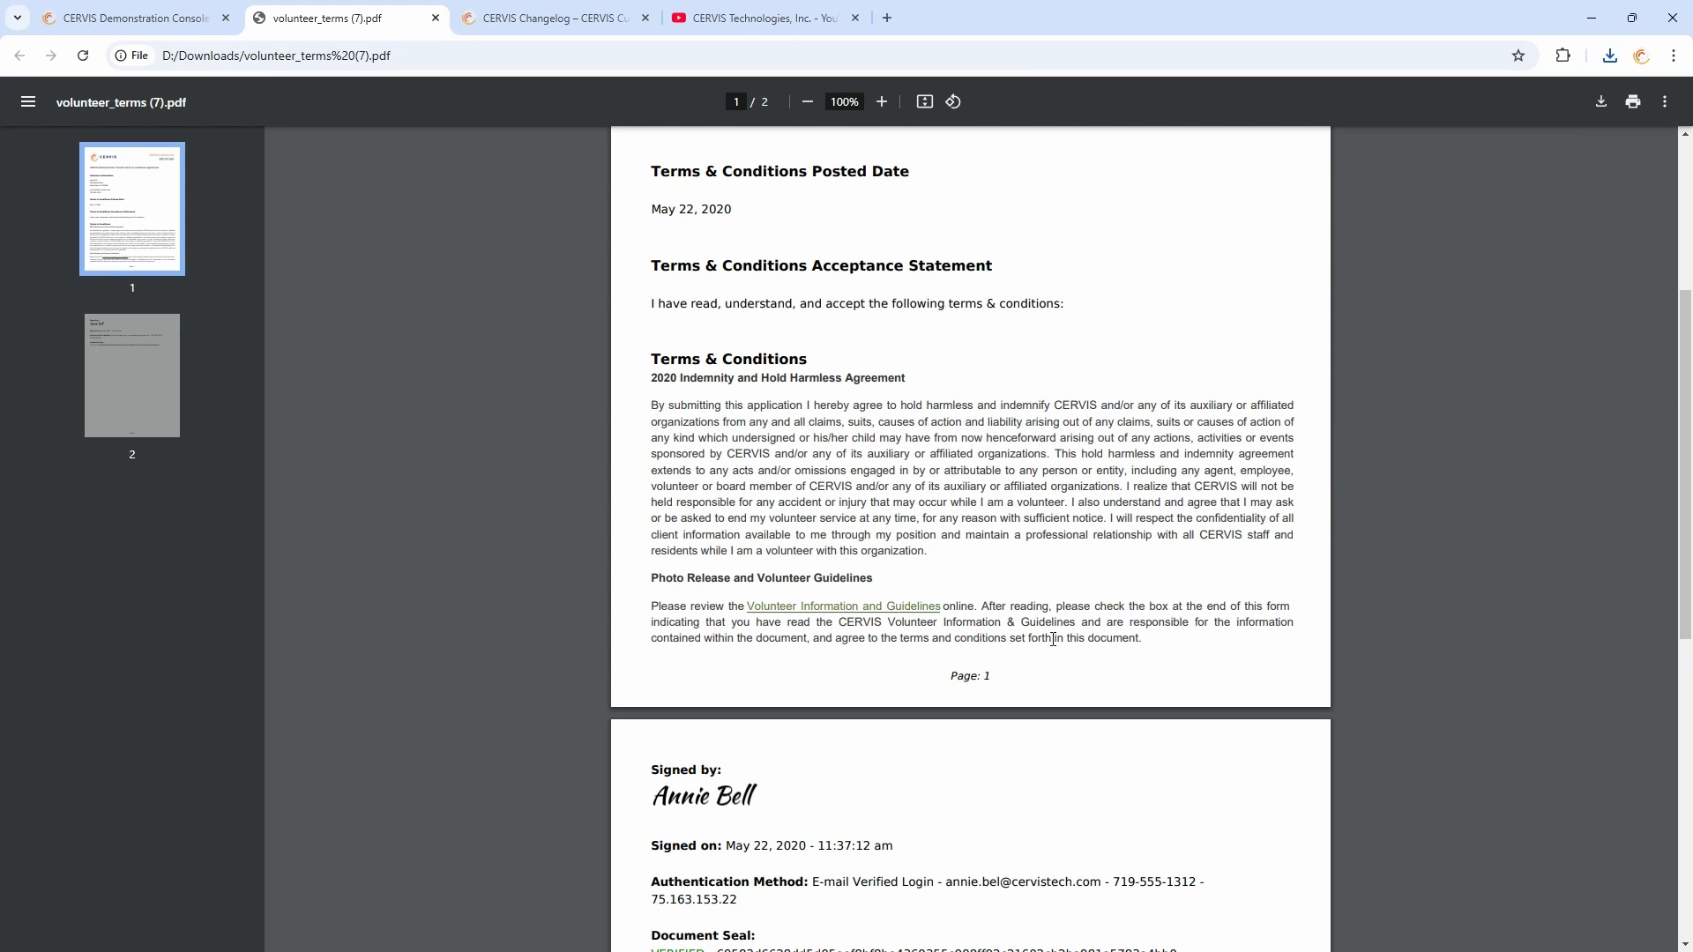
pyautogui.scroll(-3, 812, 553)
pyautogui.scroll(-2, 813, 553)
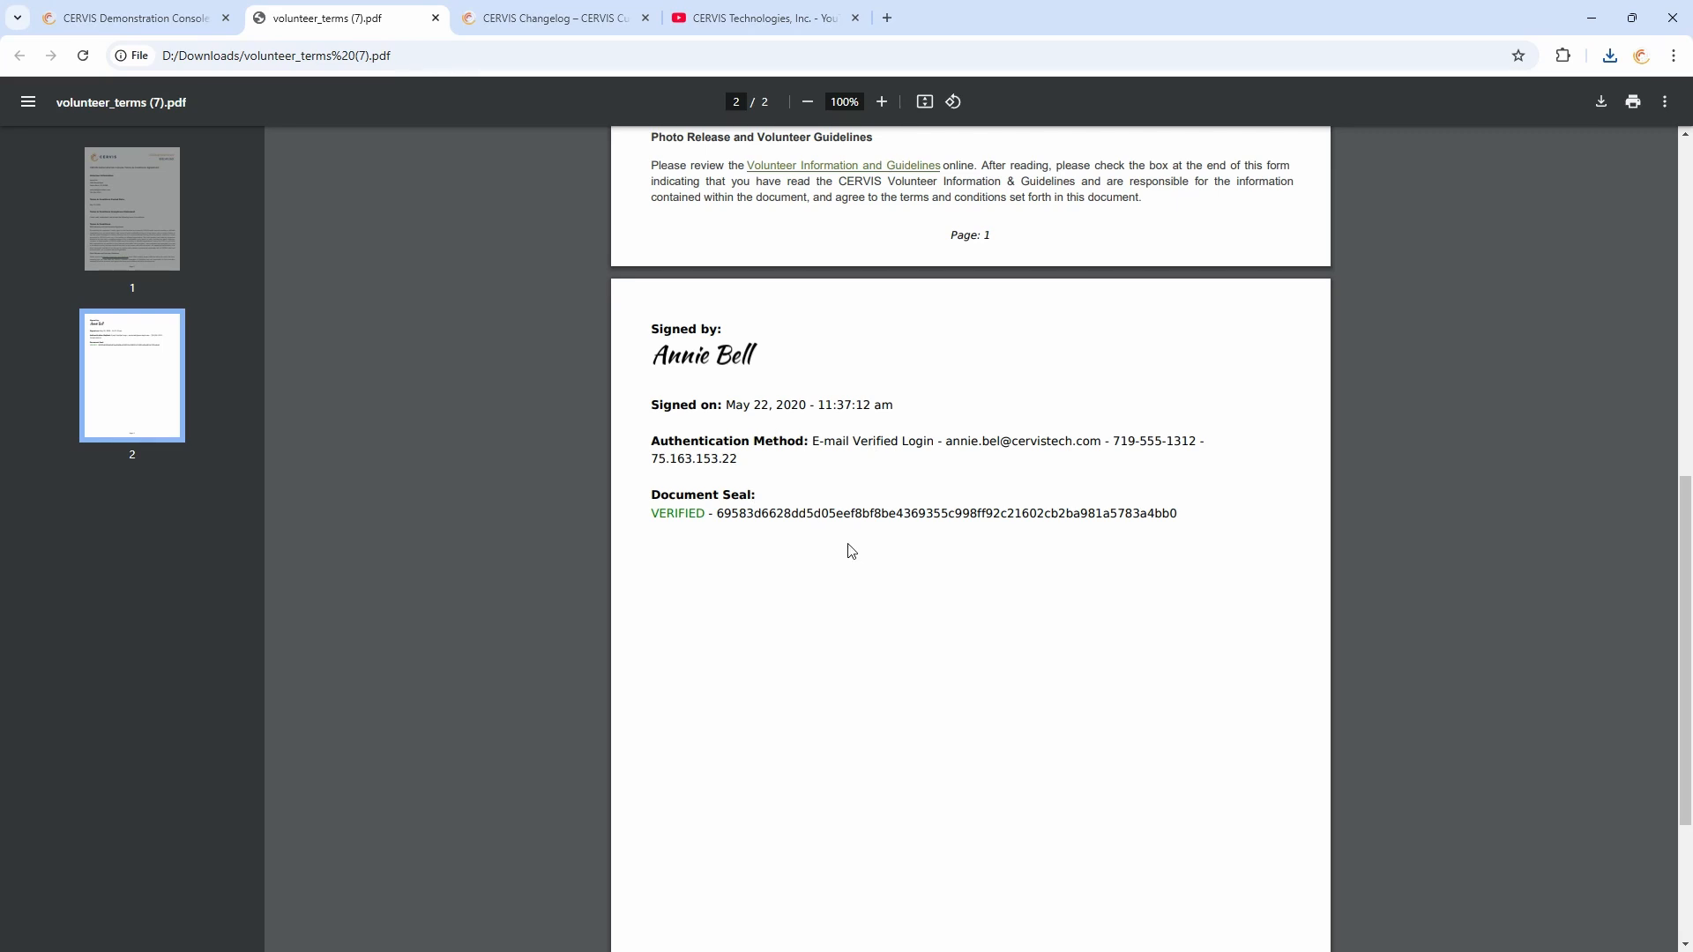
# Close the PDF tab and the profile dialog, and return to the main dashboard
pyautogui.click(435, 17)
pyautogui.click(1149, 326)
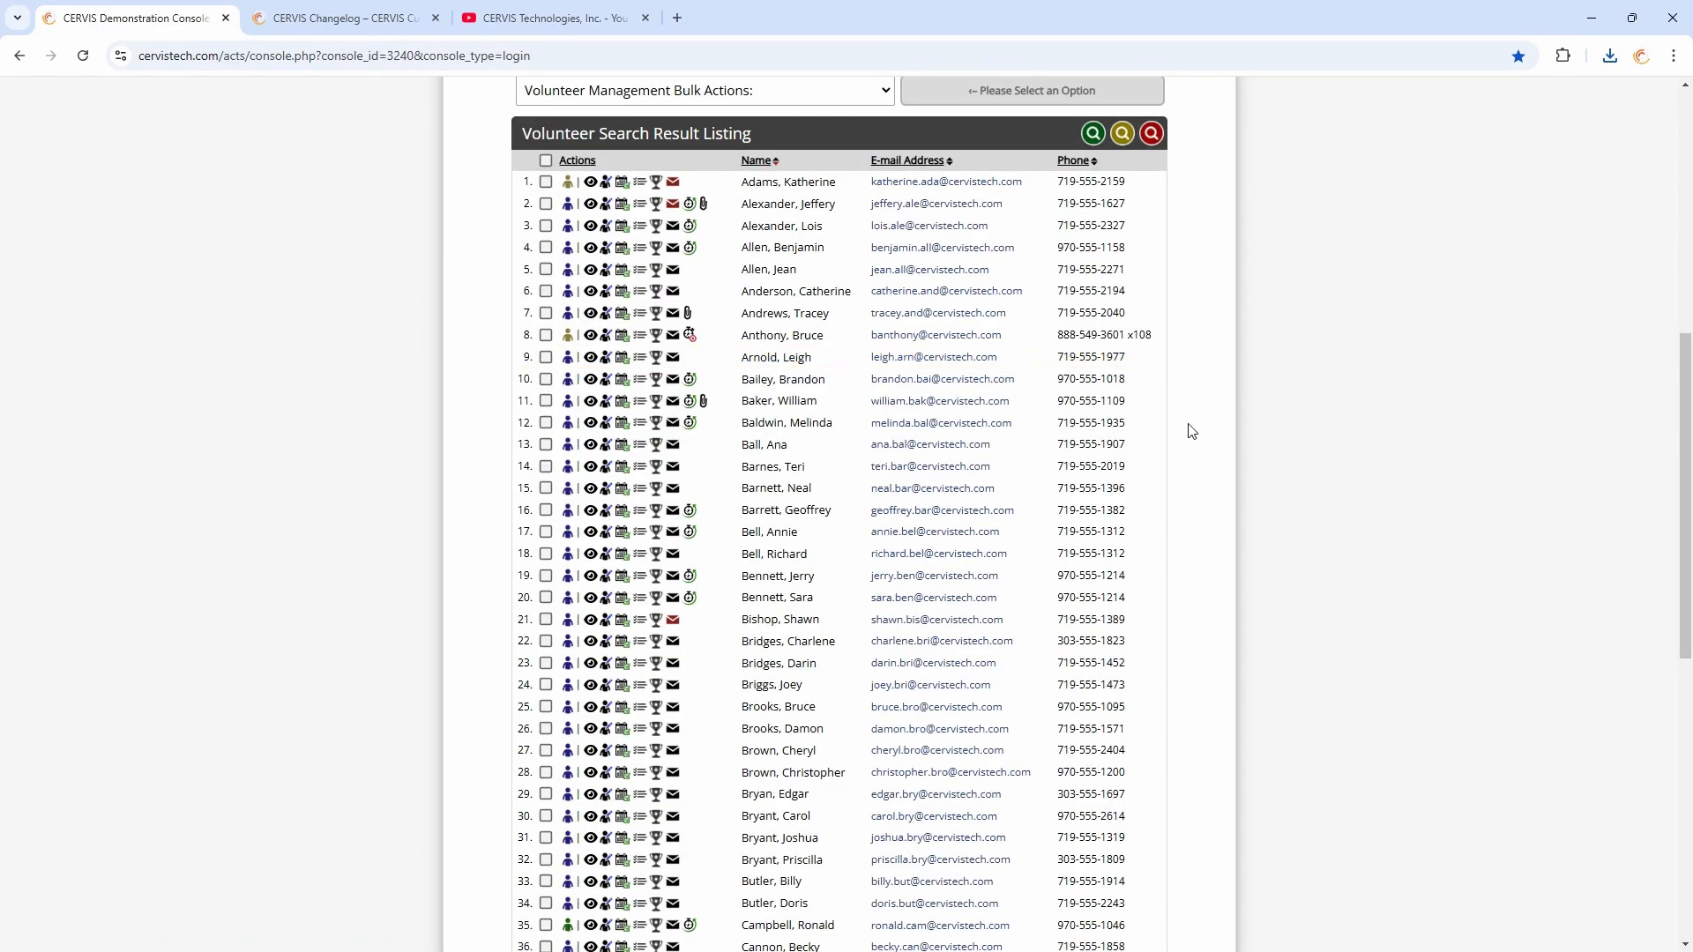
pyautogui.scroll(3, 1186, 406)
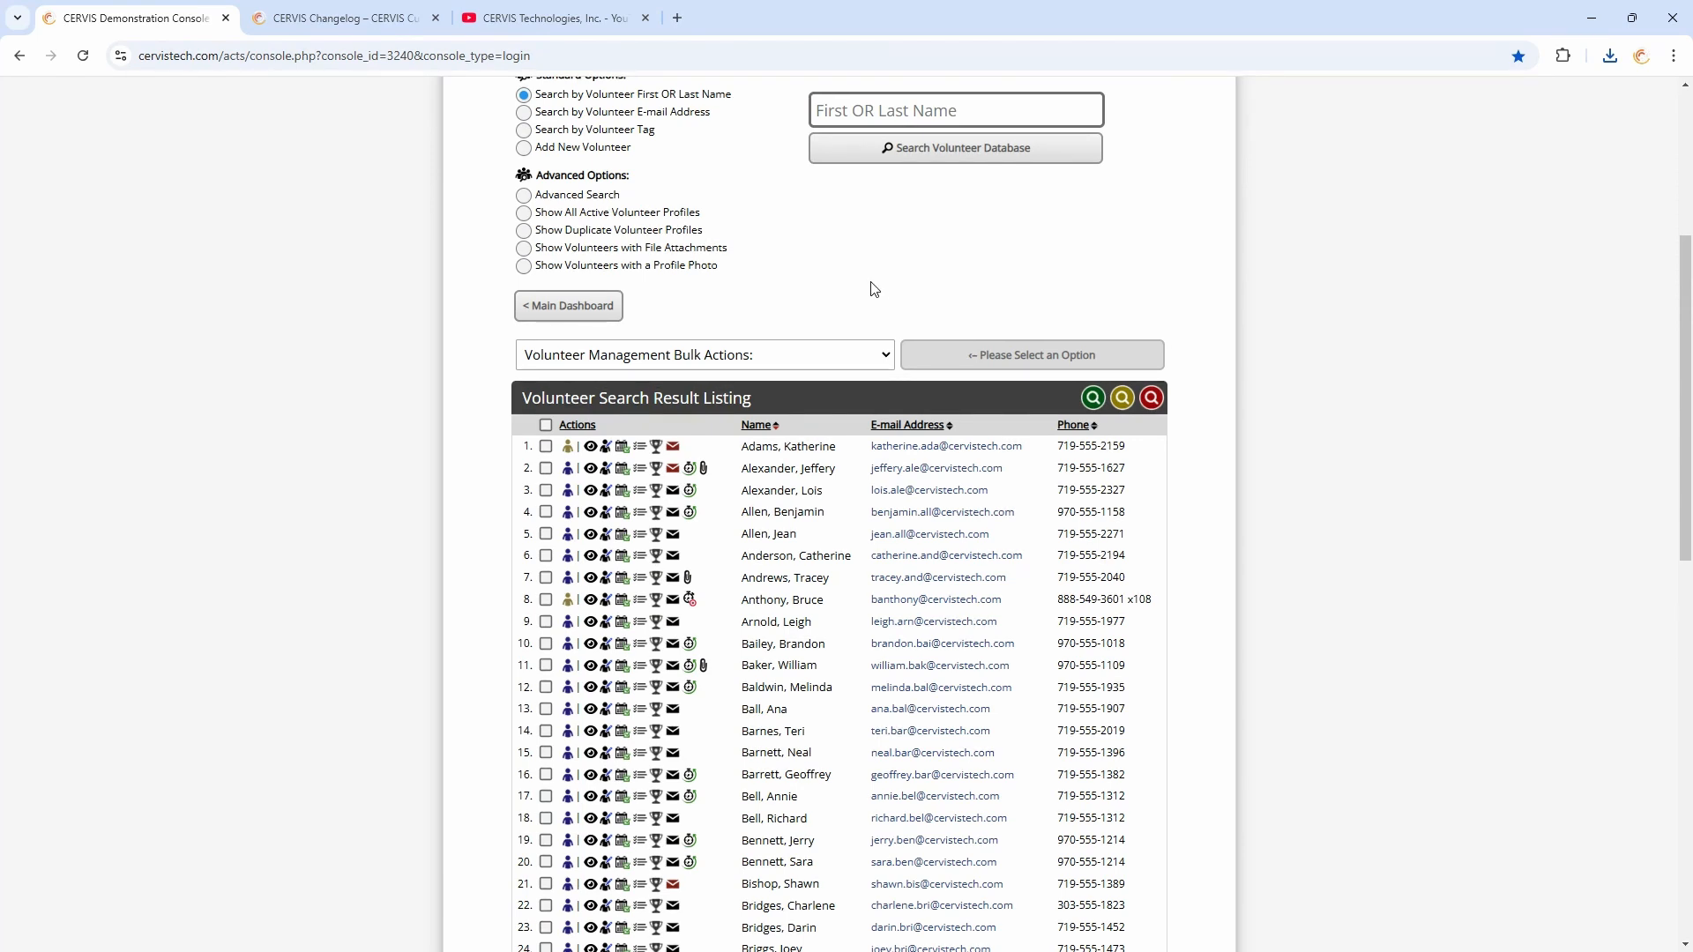
pyautogui.click(617, 309)
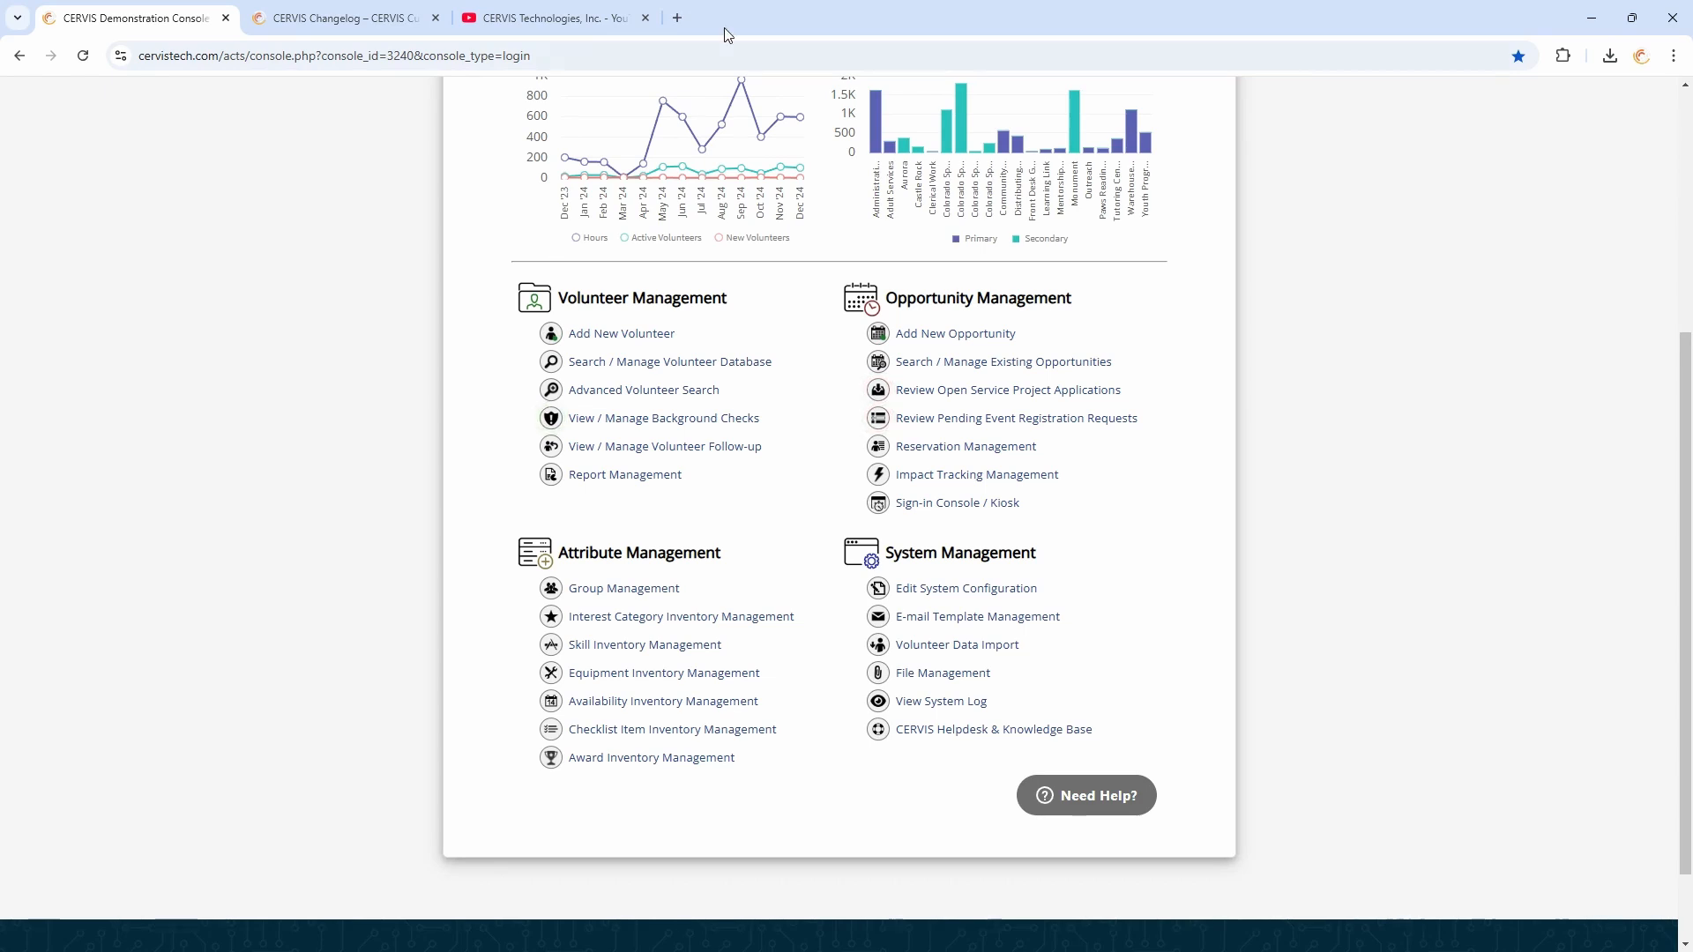
# Open a new tab and load the cervistech.info/embedexample volunteer page
pyautogui.click(678, 19)
pyautogui.write('embed')
pyautogui.press('Return')
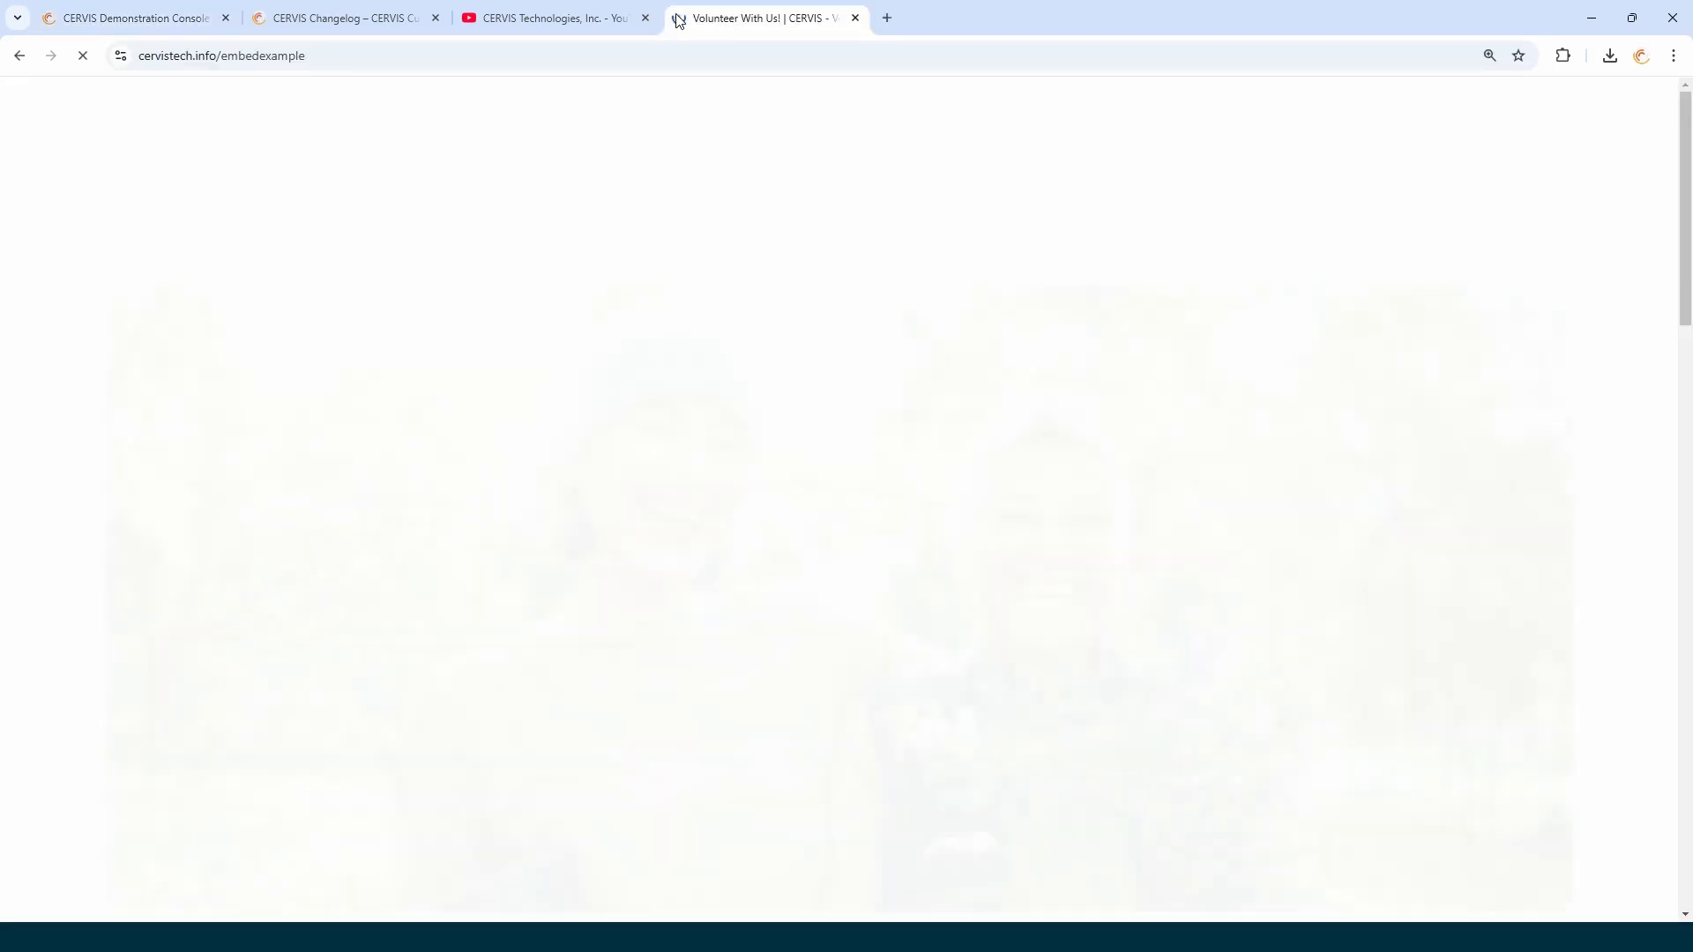
pyautogui.scroll(-3, 668, 381)
pyautogui.scroll(-5, 664, 381)
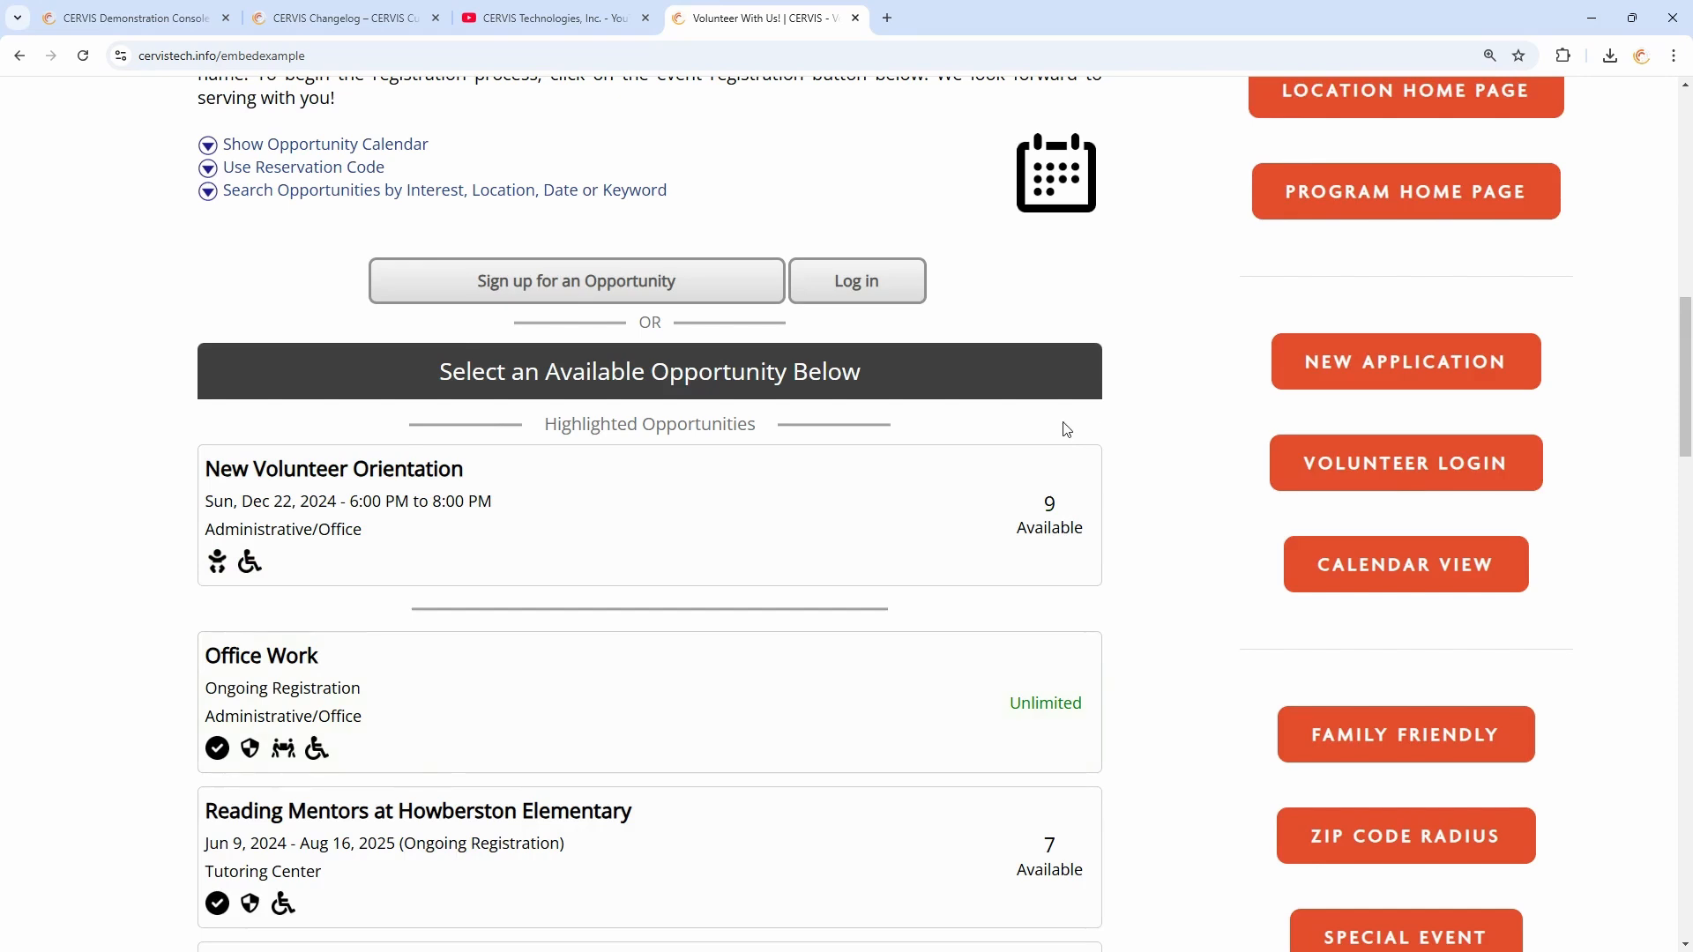
# Zoom out the embedded volunteer page, highlight its welcome message, and close that tab
pyautogui.hotkey('ctrl', '-')
pyautogui.hotkey('ctrl', '-')
pyautogui.scroll(1, 1090, 317)
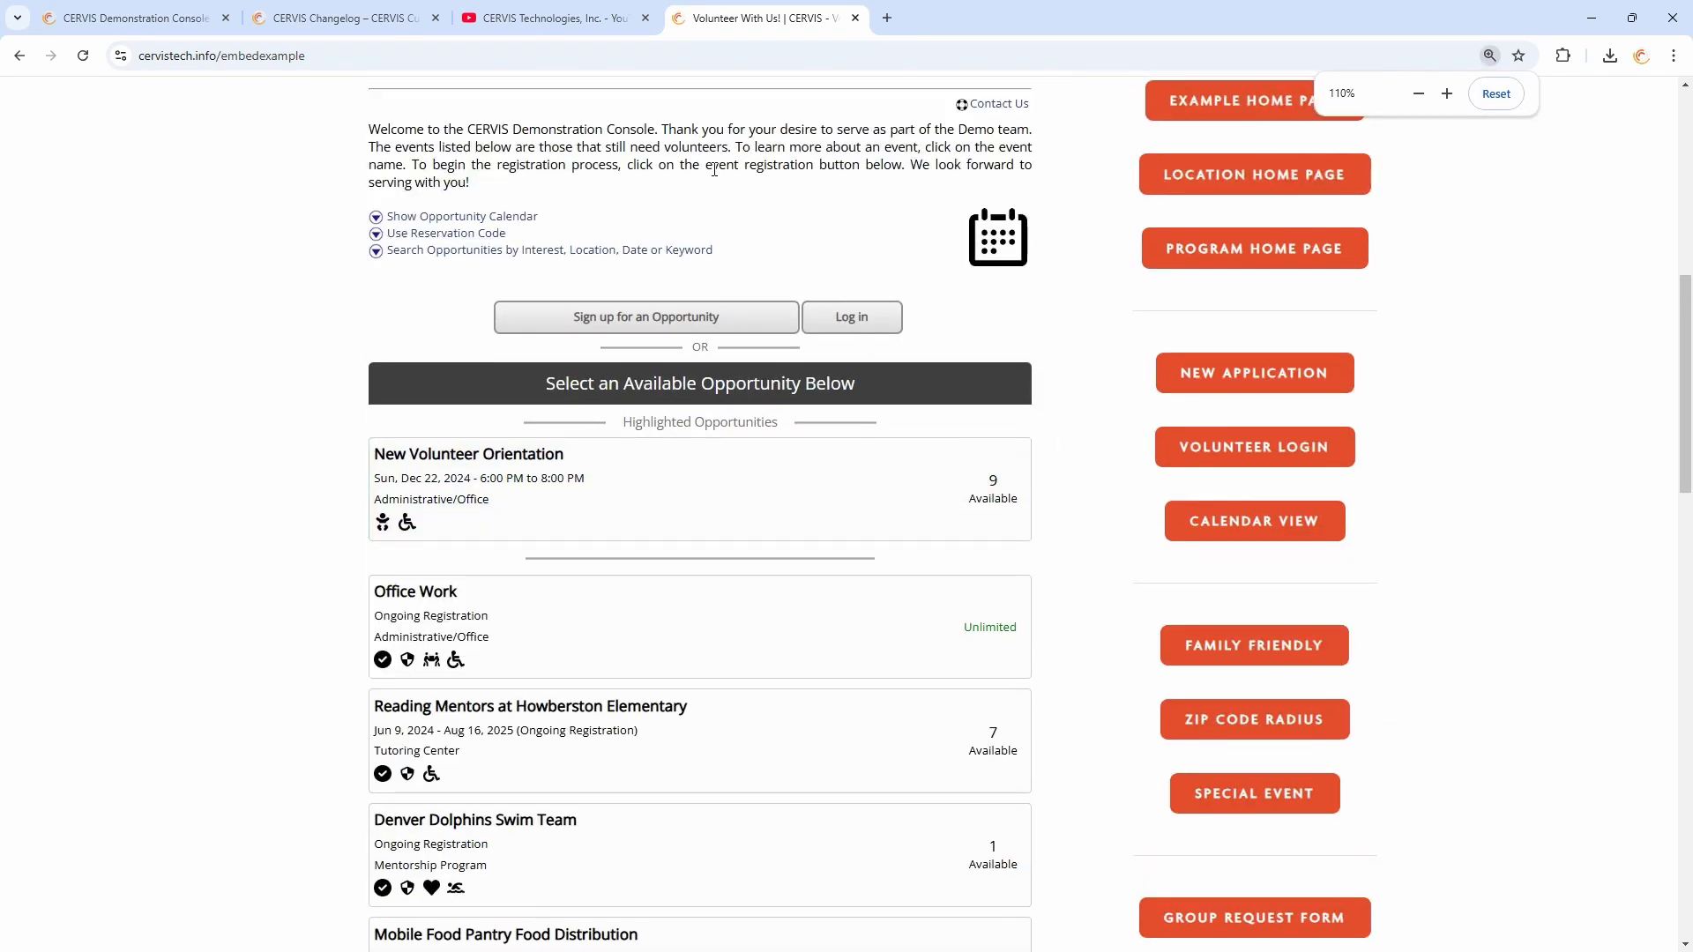
pyautogui.scroll(2, 836, 325)
pyautogui.scroll(-1, 717, 313)
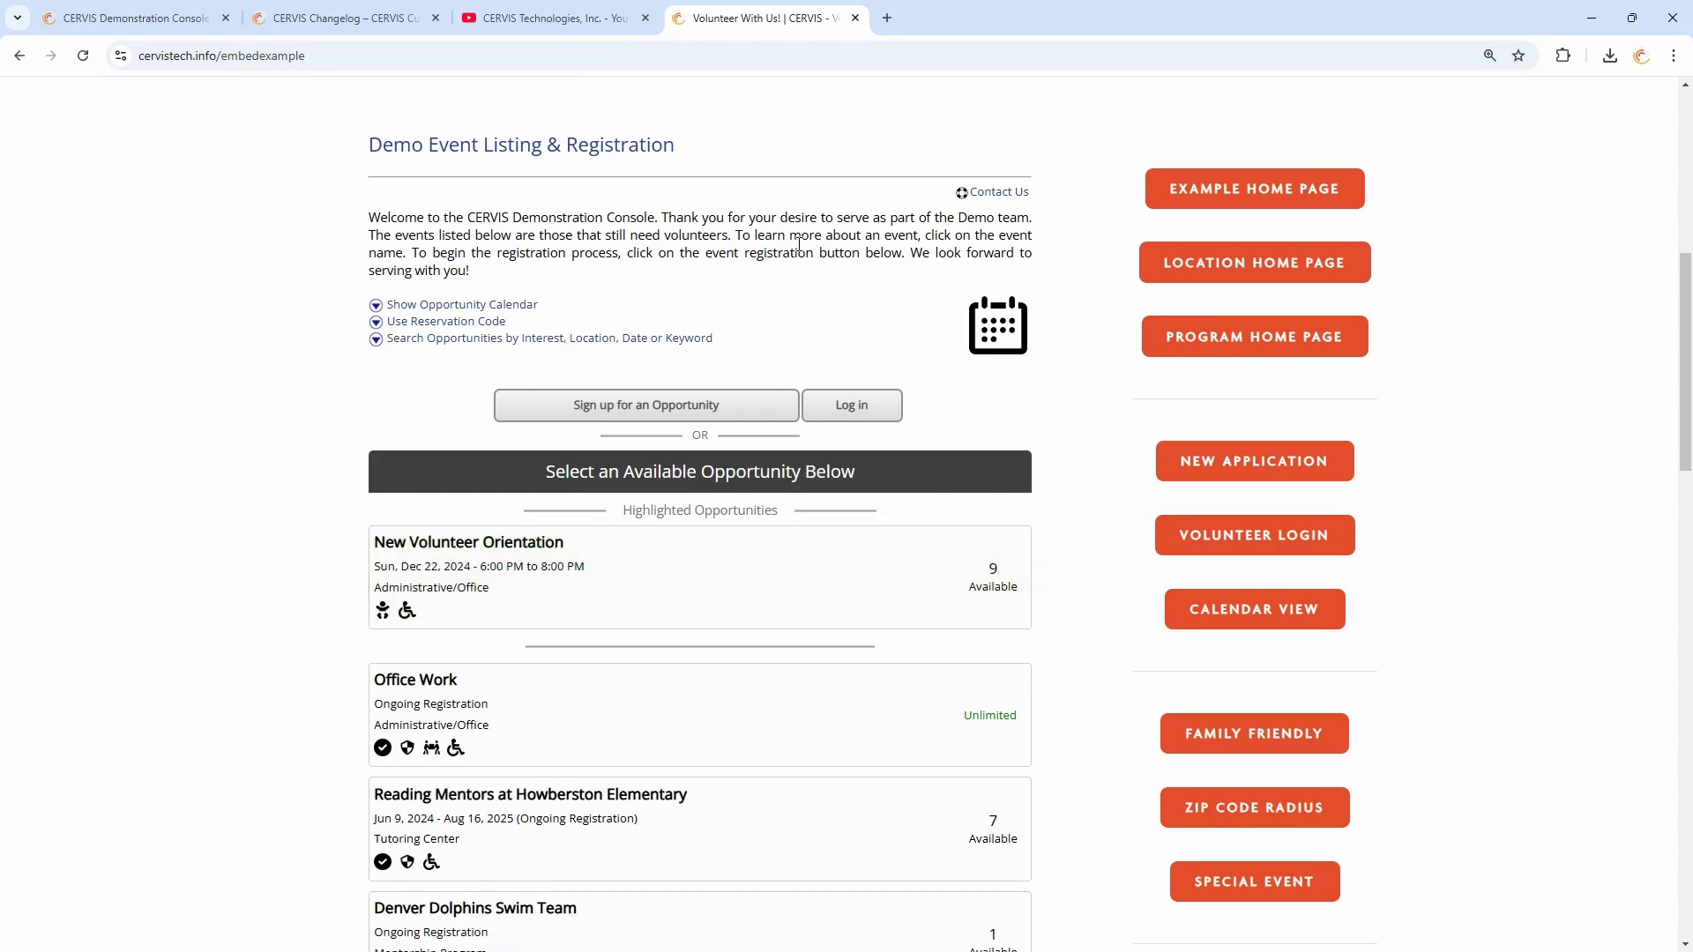
pyautogui.moveTo(414, 224); pyautogui.dragTo(774, 265)
pyautogui.click(776, 266)
pyautogui.moveTo(389, 218); pyautogui.dragTo(679, 253)
pyautogui.click(723, 254)
pyautogui.click(855, 18)
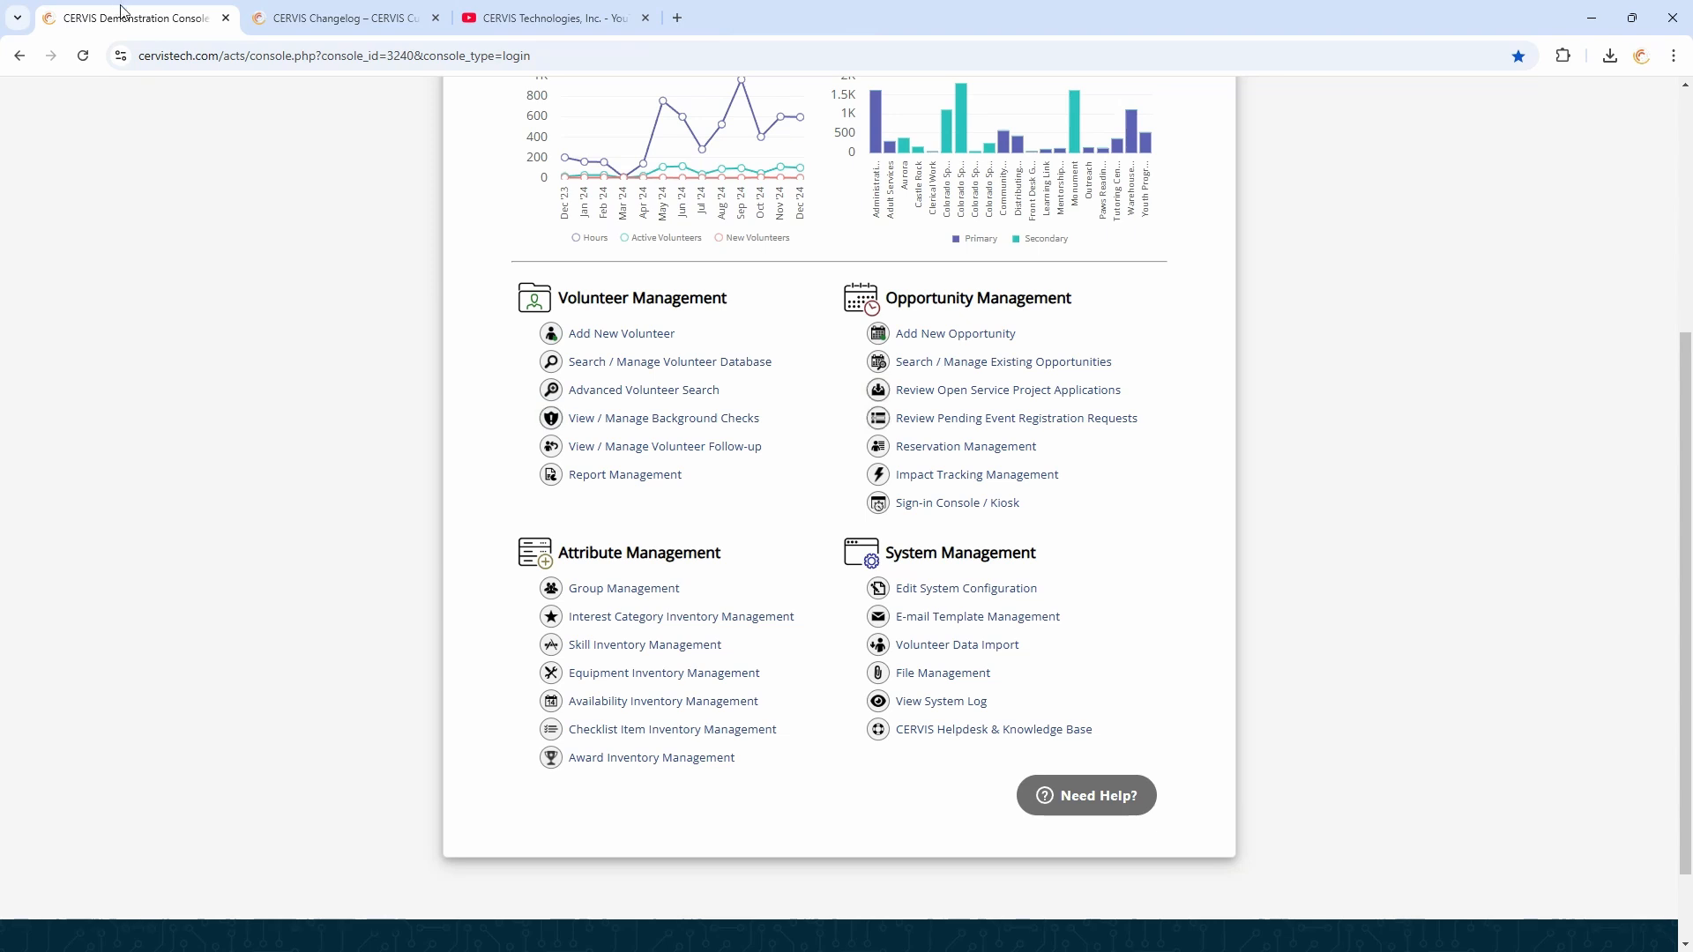
# Open Edit System Configuration and expand Page Content to view the event listing welcome message editor
pyautogui.click(966, 588)
pyautogui.scroll(-5, 782, 502)
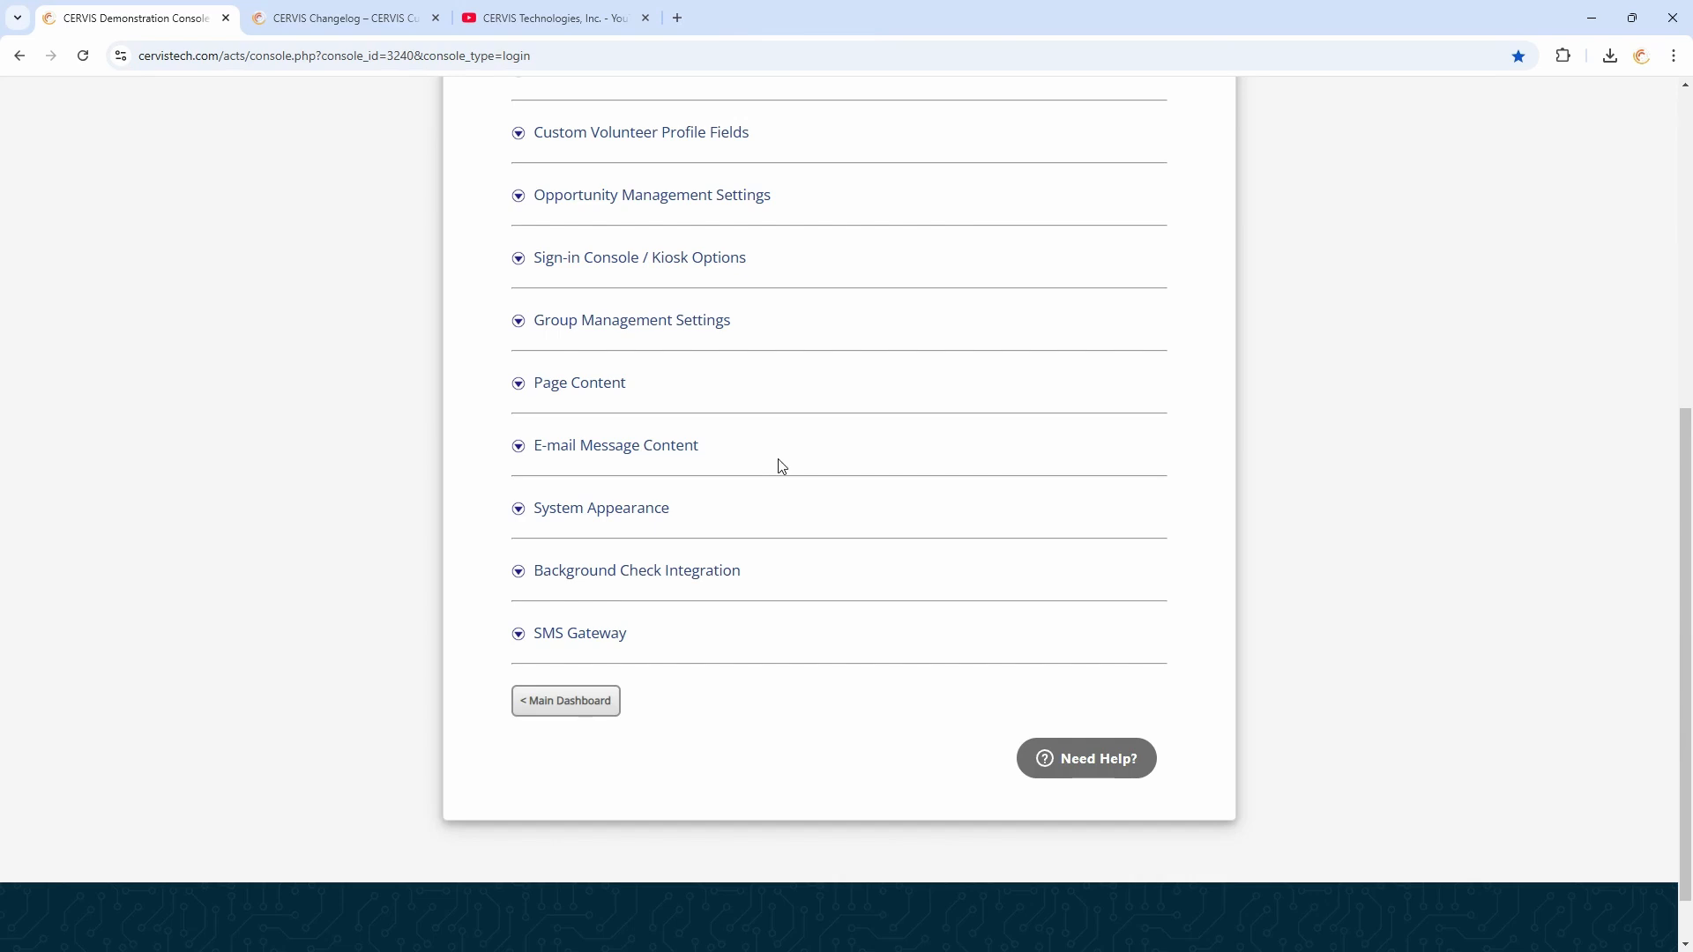
pyautogui.click(565, 388)
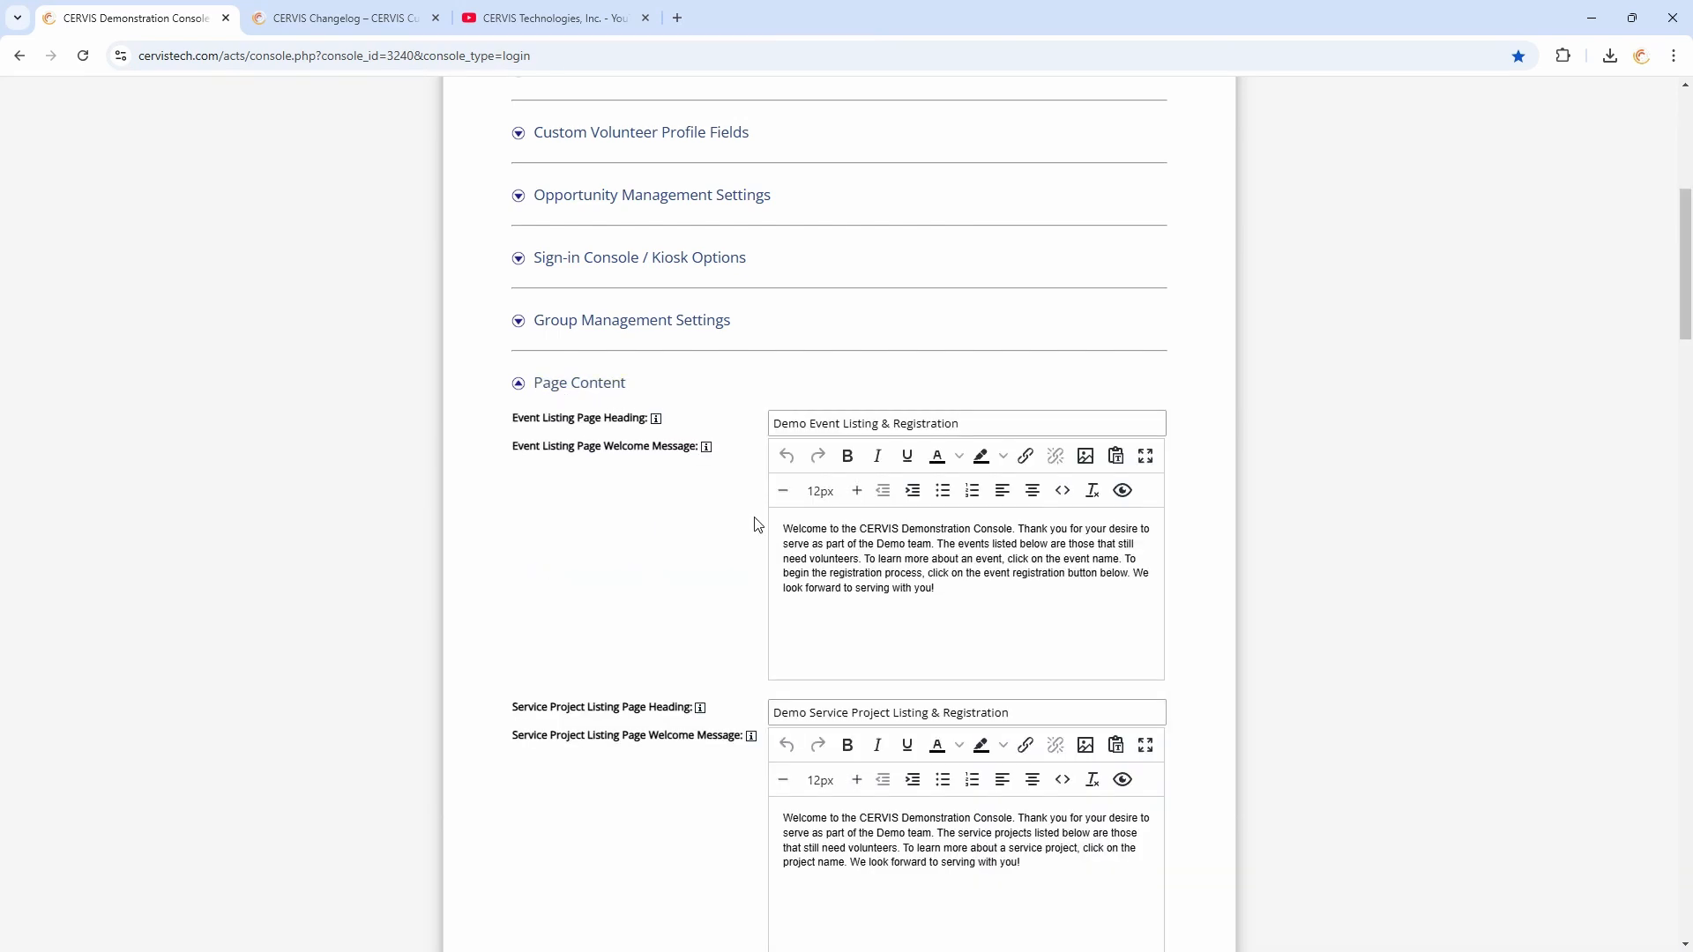
pyautogui.moveTo(798, 532); pyautogui.dragTo(979, 593)
pyautogui.click(981, 594)
pyautogui.scroll(-2, 980, 594)
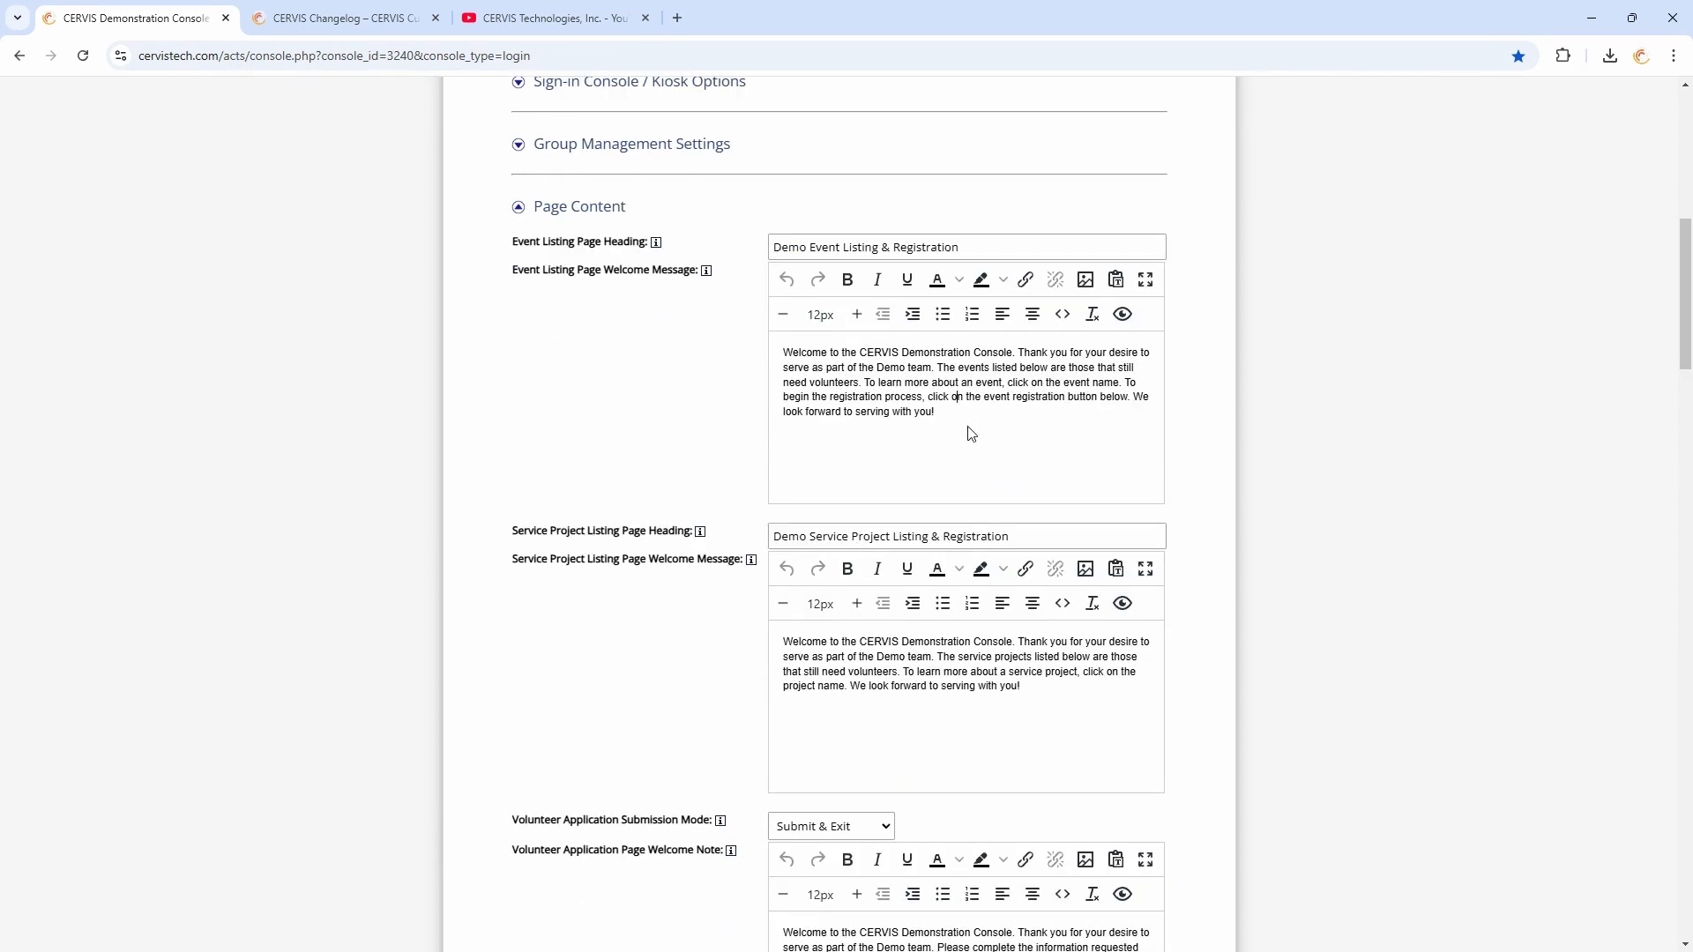
pyautogui.moveTo(785, 352); pyautogui.dragTo(965, 412)
pyautogui.click(966, 412)
pyautogui.click(593, 216)
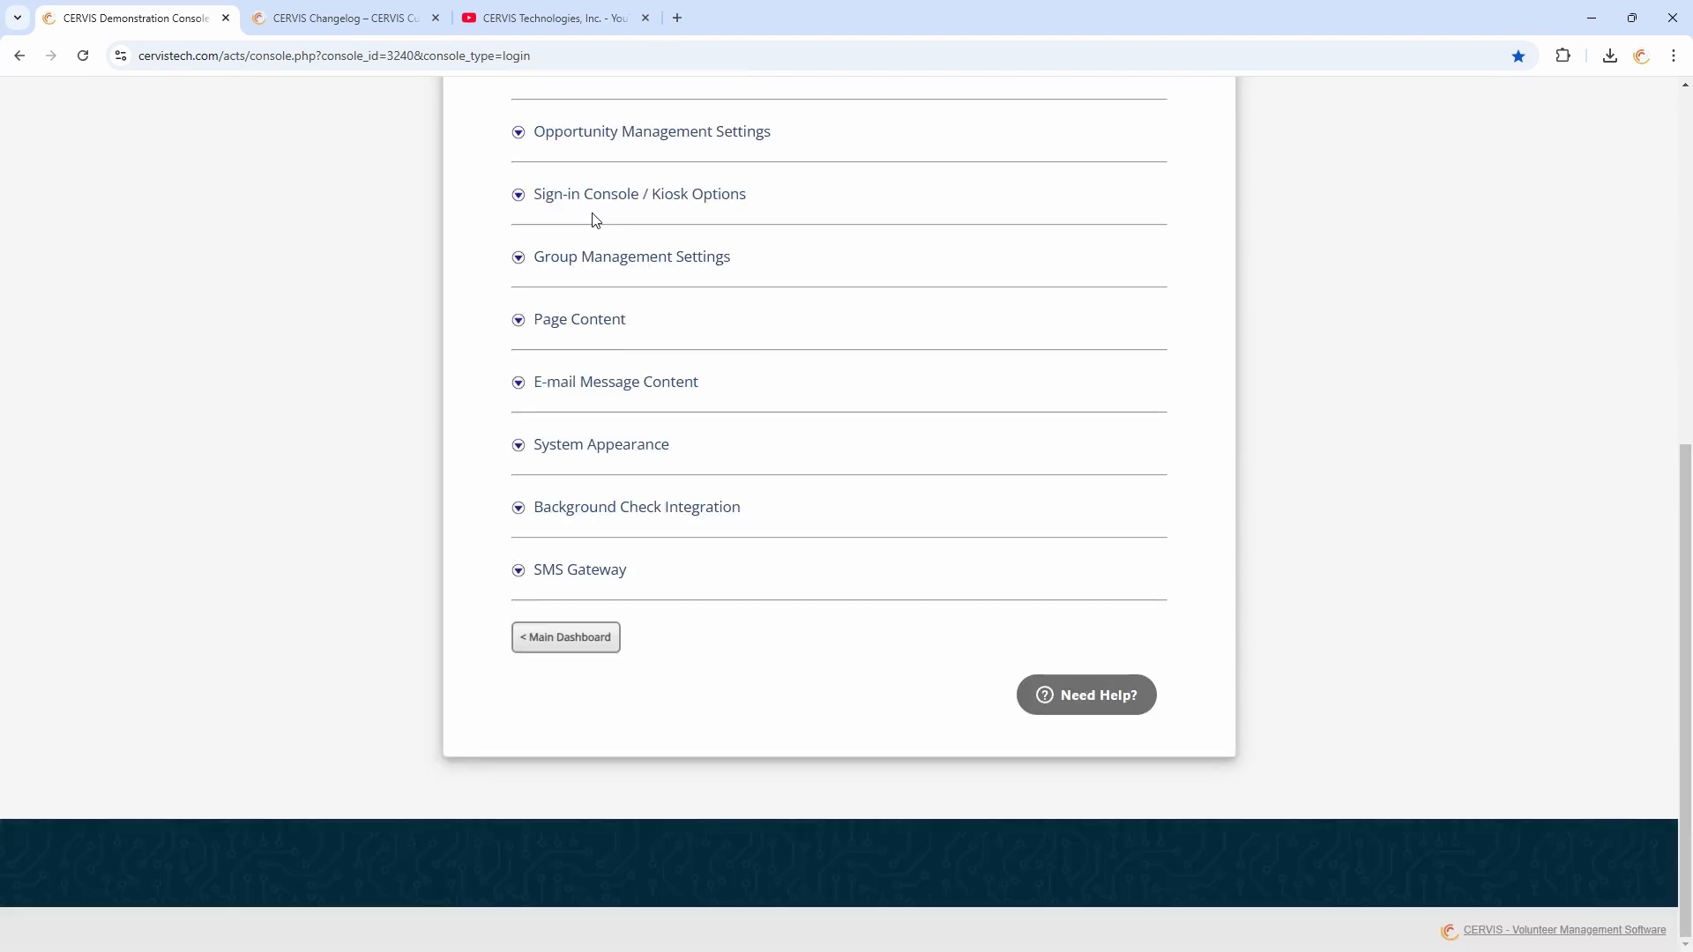
# Expand System Appearance, review its logos, colours, button styles and system-wide font, then return to the main dashboard
pyautogui.click(593, 448)
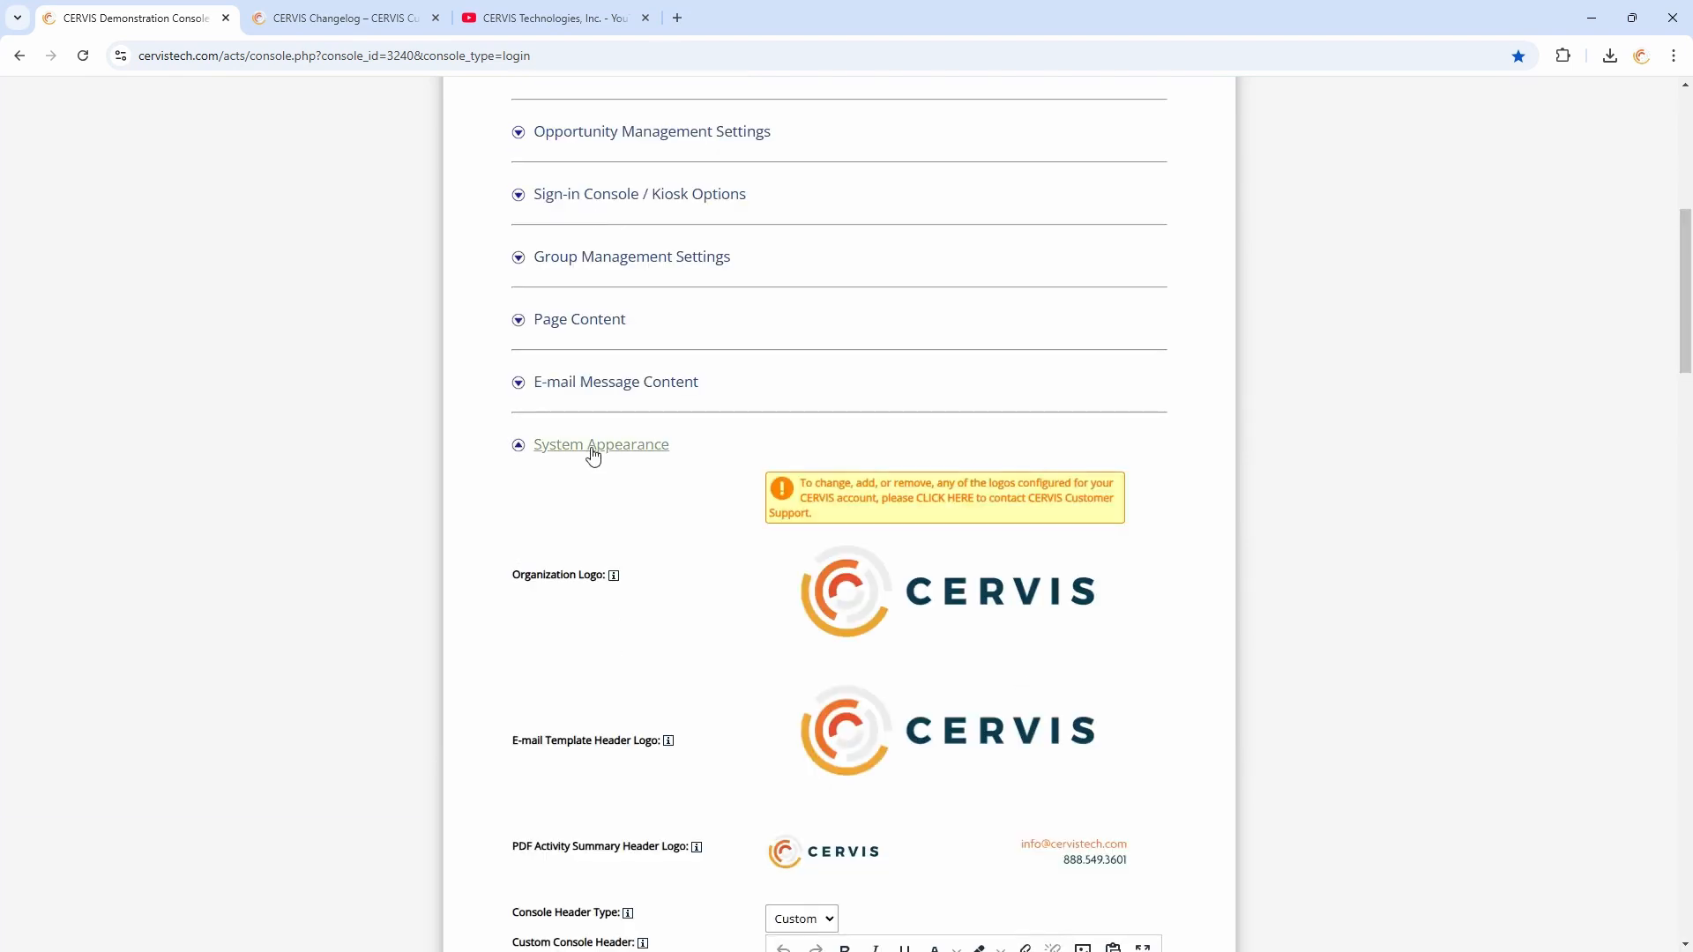
pyautogui.scroll(-3, 679, 491)
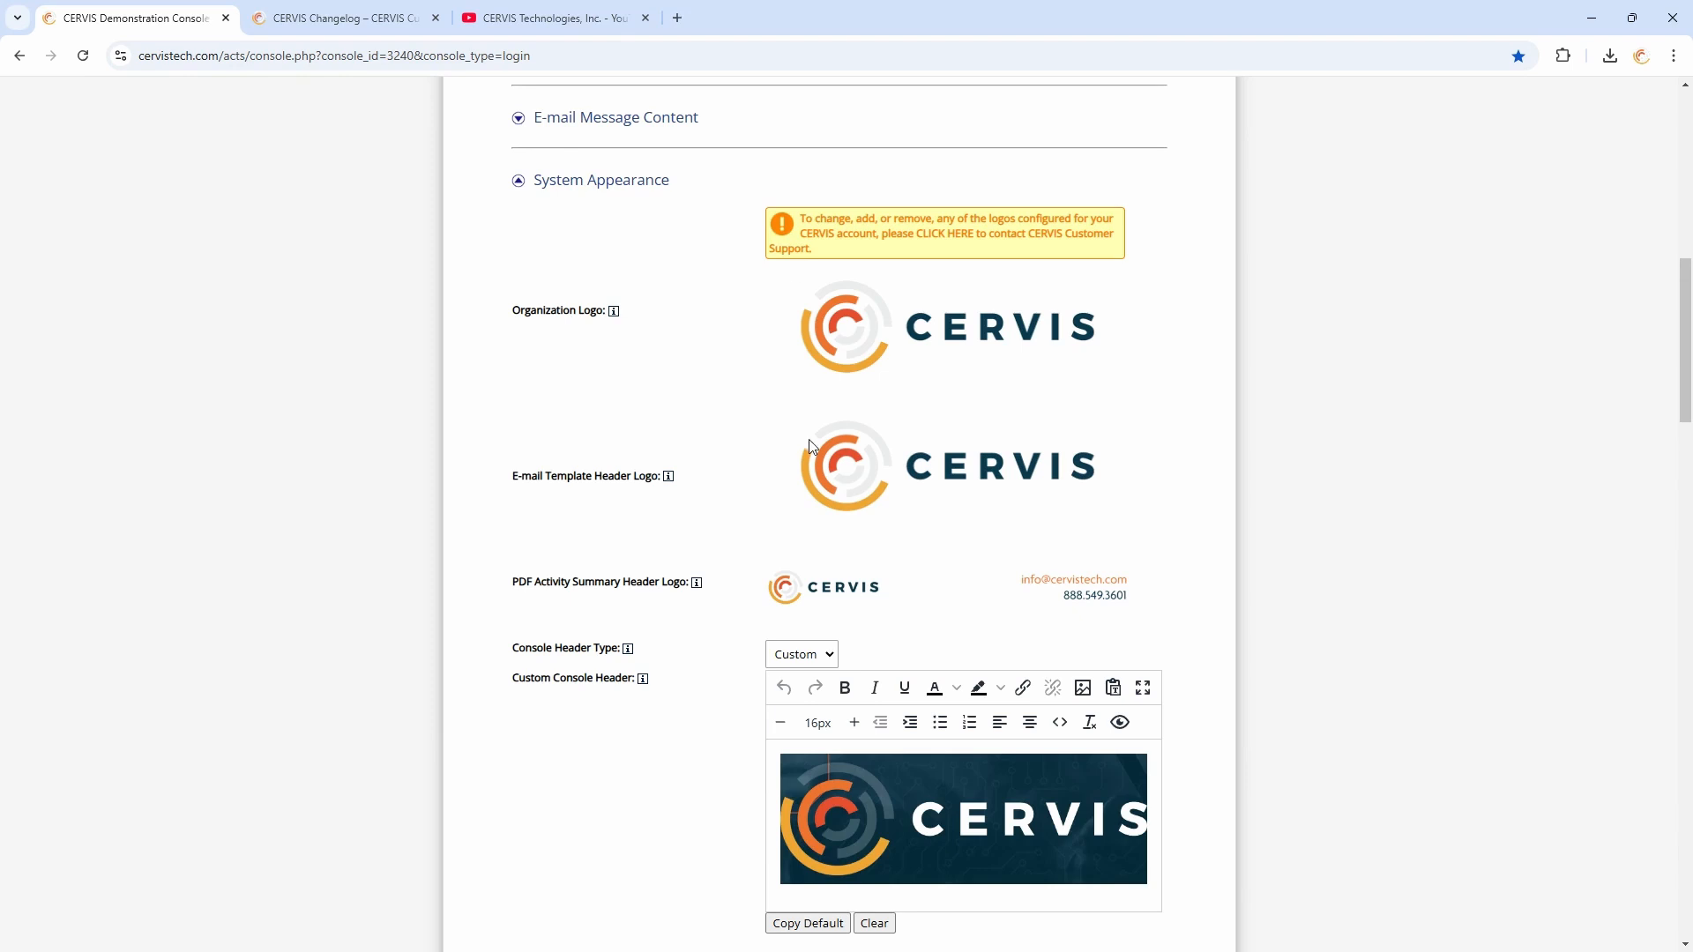
pyautogui.scroll(-8, 692, 397)
pyautogui.scroll(-3, 705, 410)
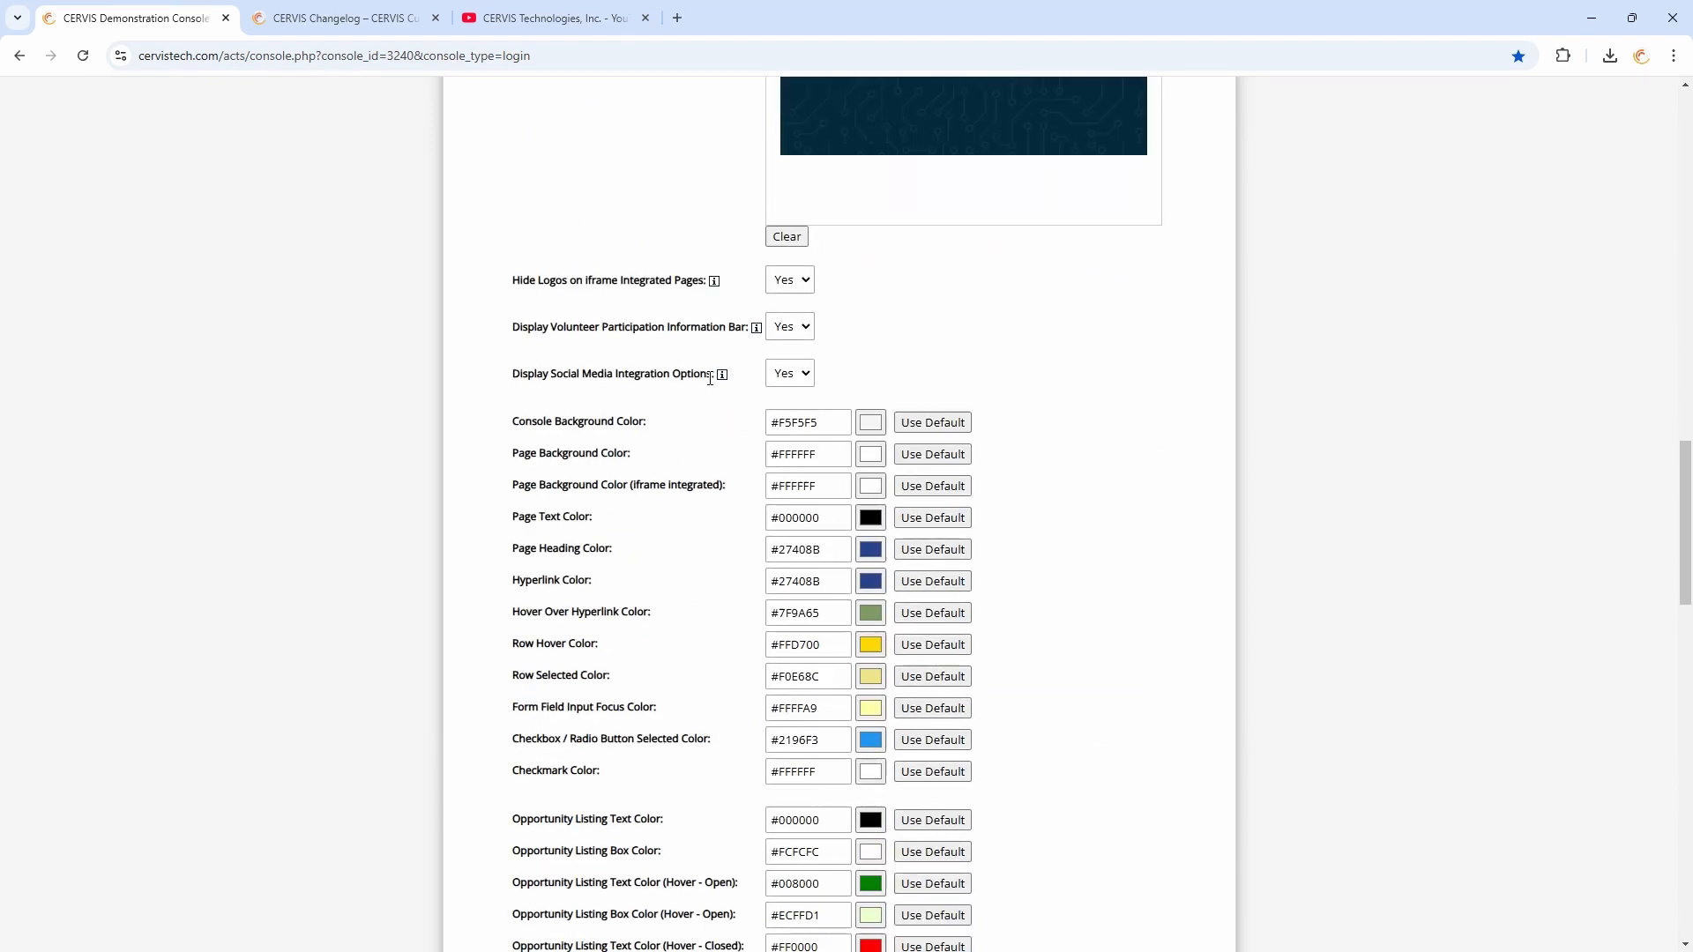
pyautogui.scroll(-2, 683, 516)
pyautogui.scroll(-9, 730, 416)
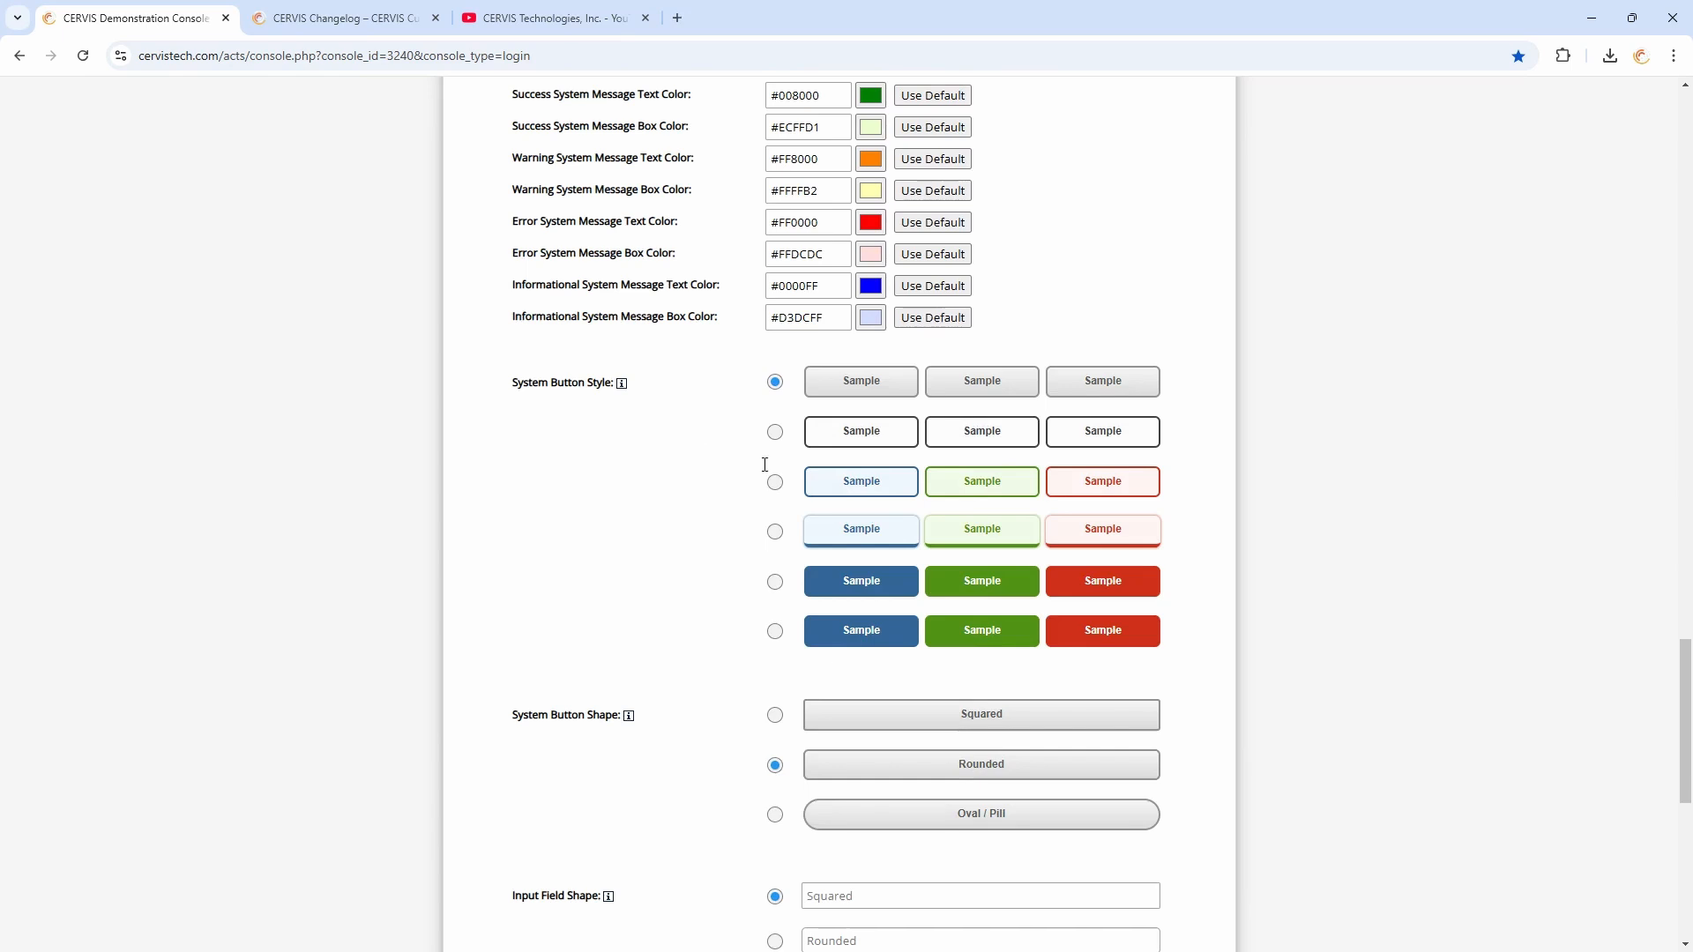
pyautogui.scroll(-3, 711, 469)
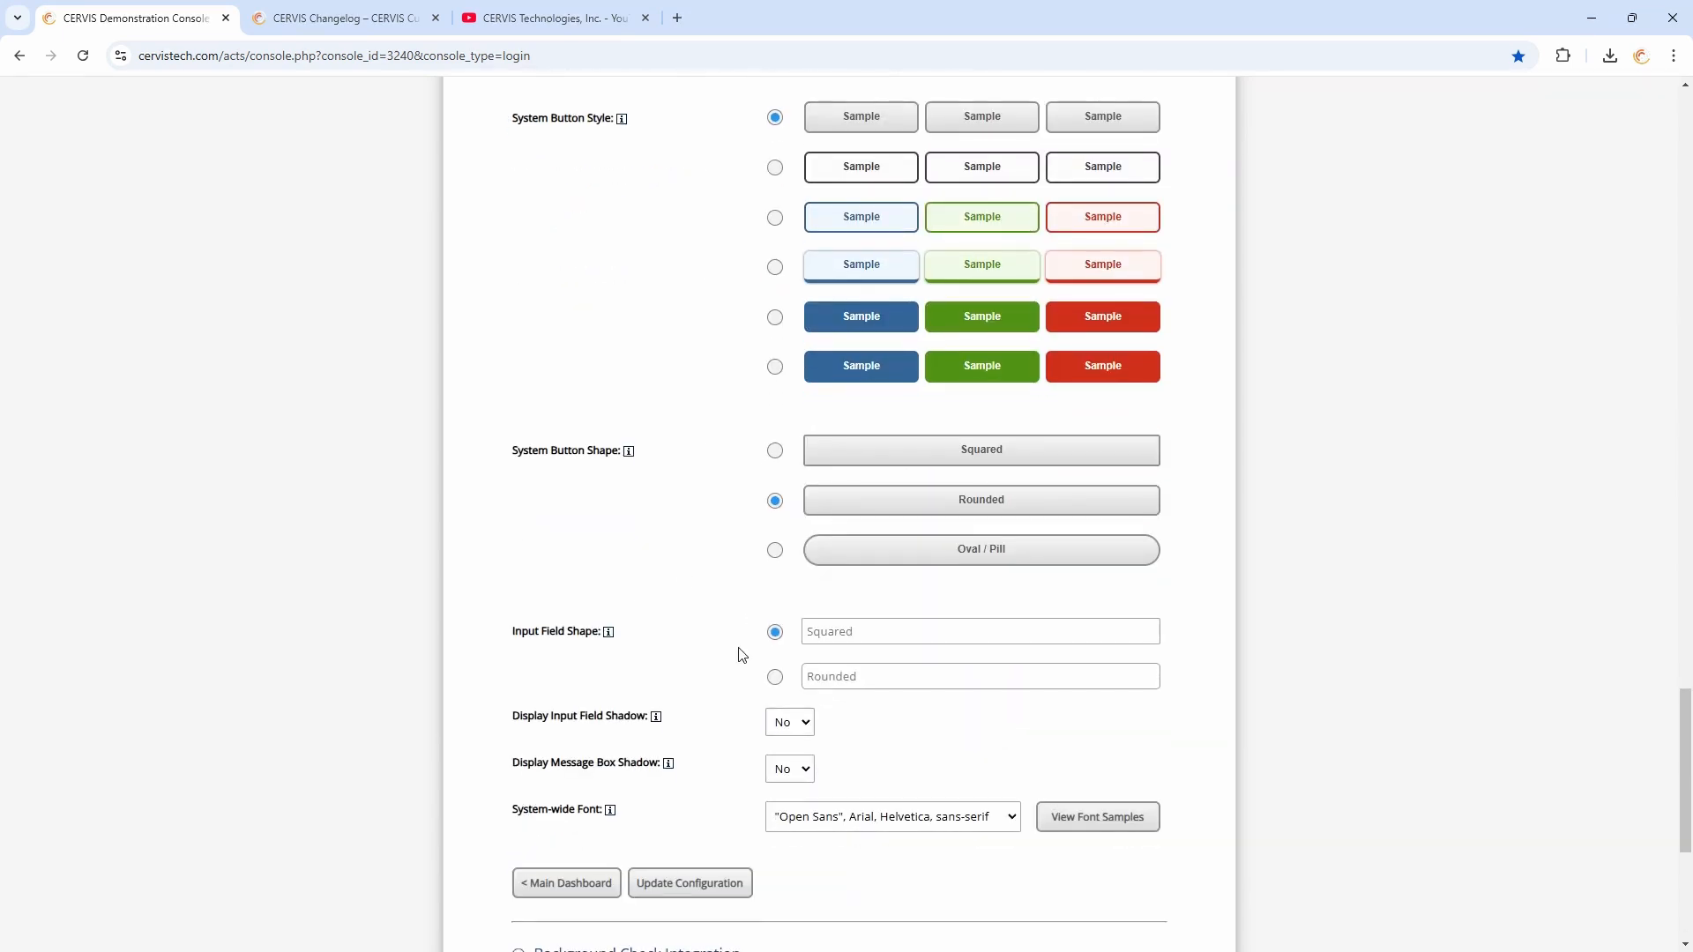
pyautogui.moveTo(529, 809); pyautogui.dragTo(578, 810)
pyautogui.scroll(-2, 914, 745)
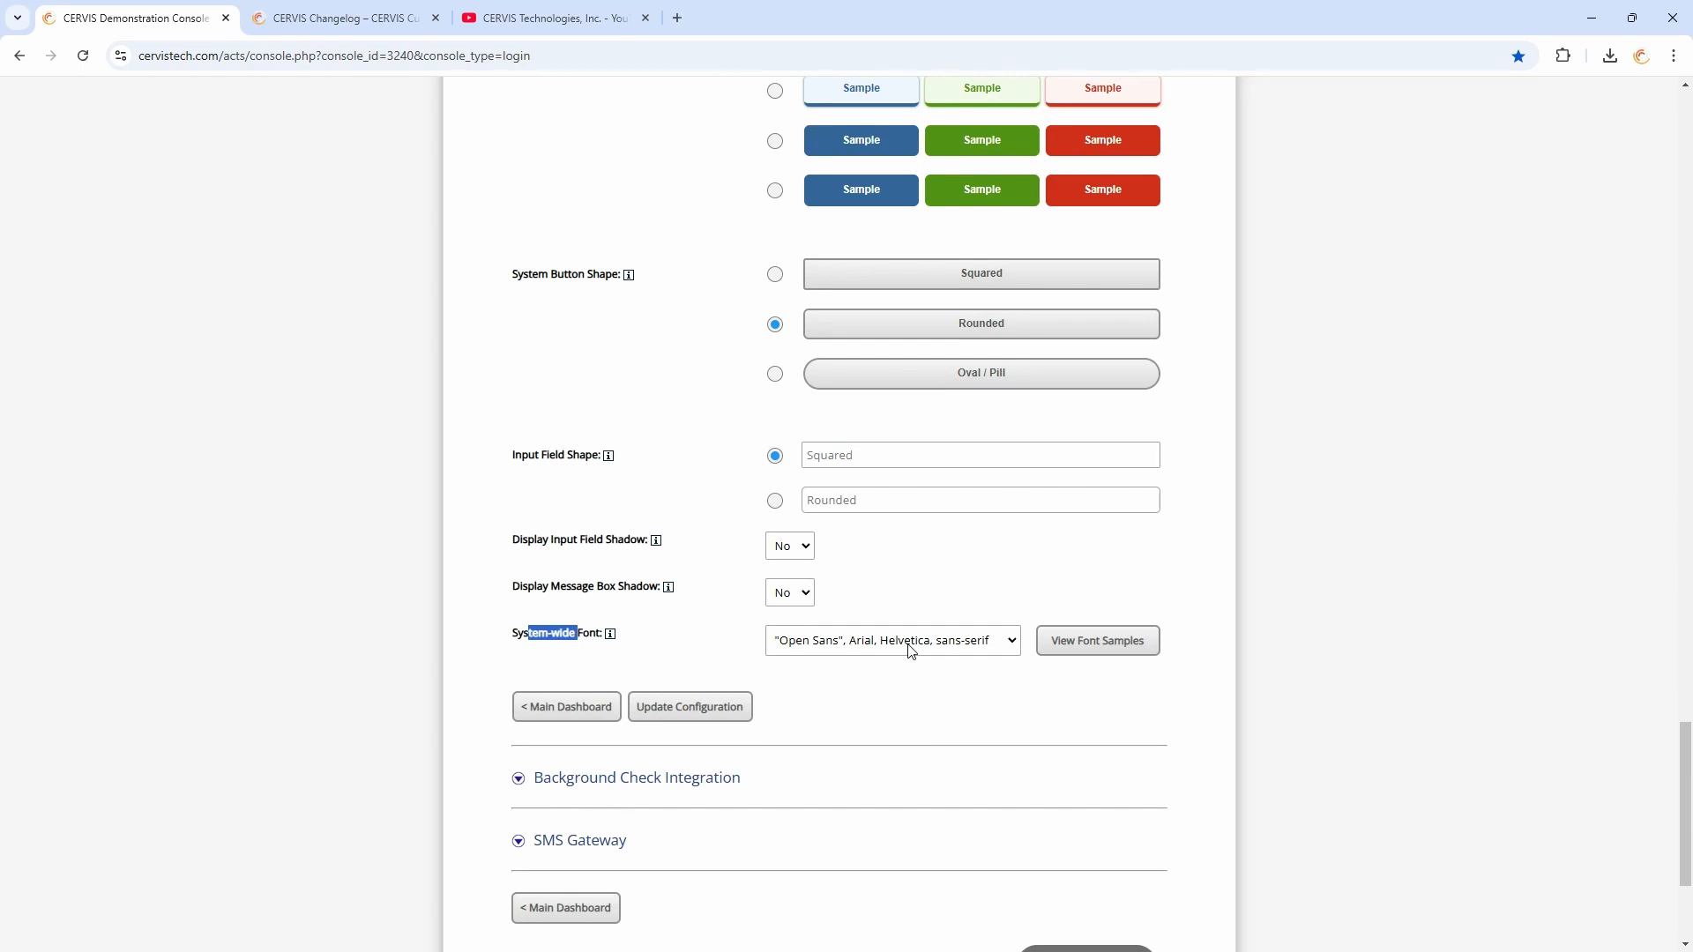
pyautogui.click(692, 654)
pyautogui.click(578, 723)
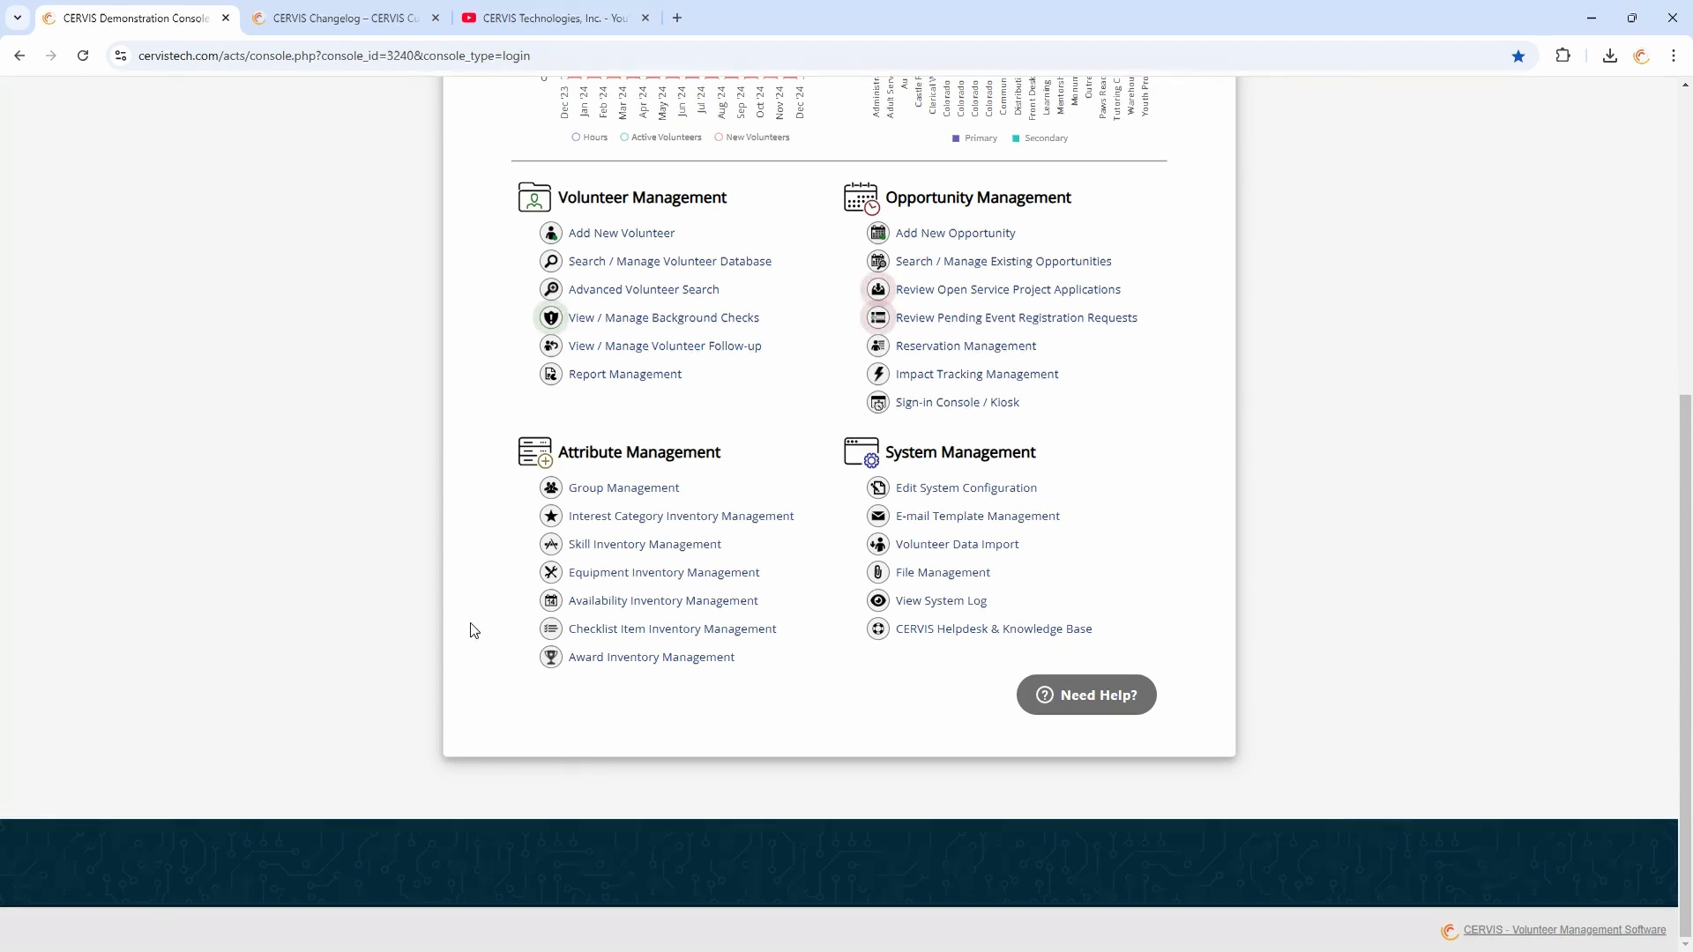
# Open the Need Help support widget and its contact form, then minimize it
pyautogui.scroll(1, 474, 621)
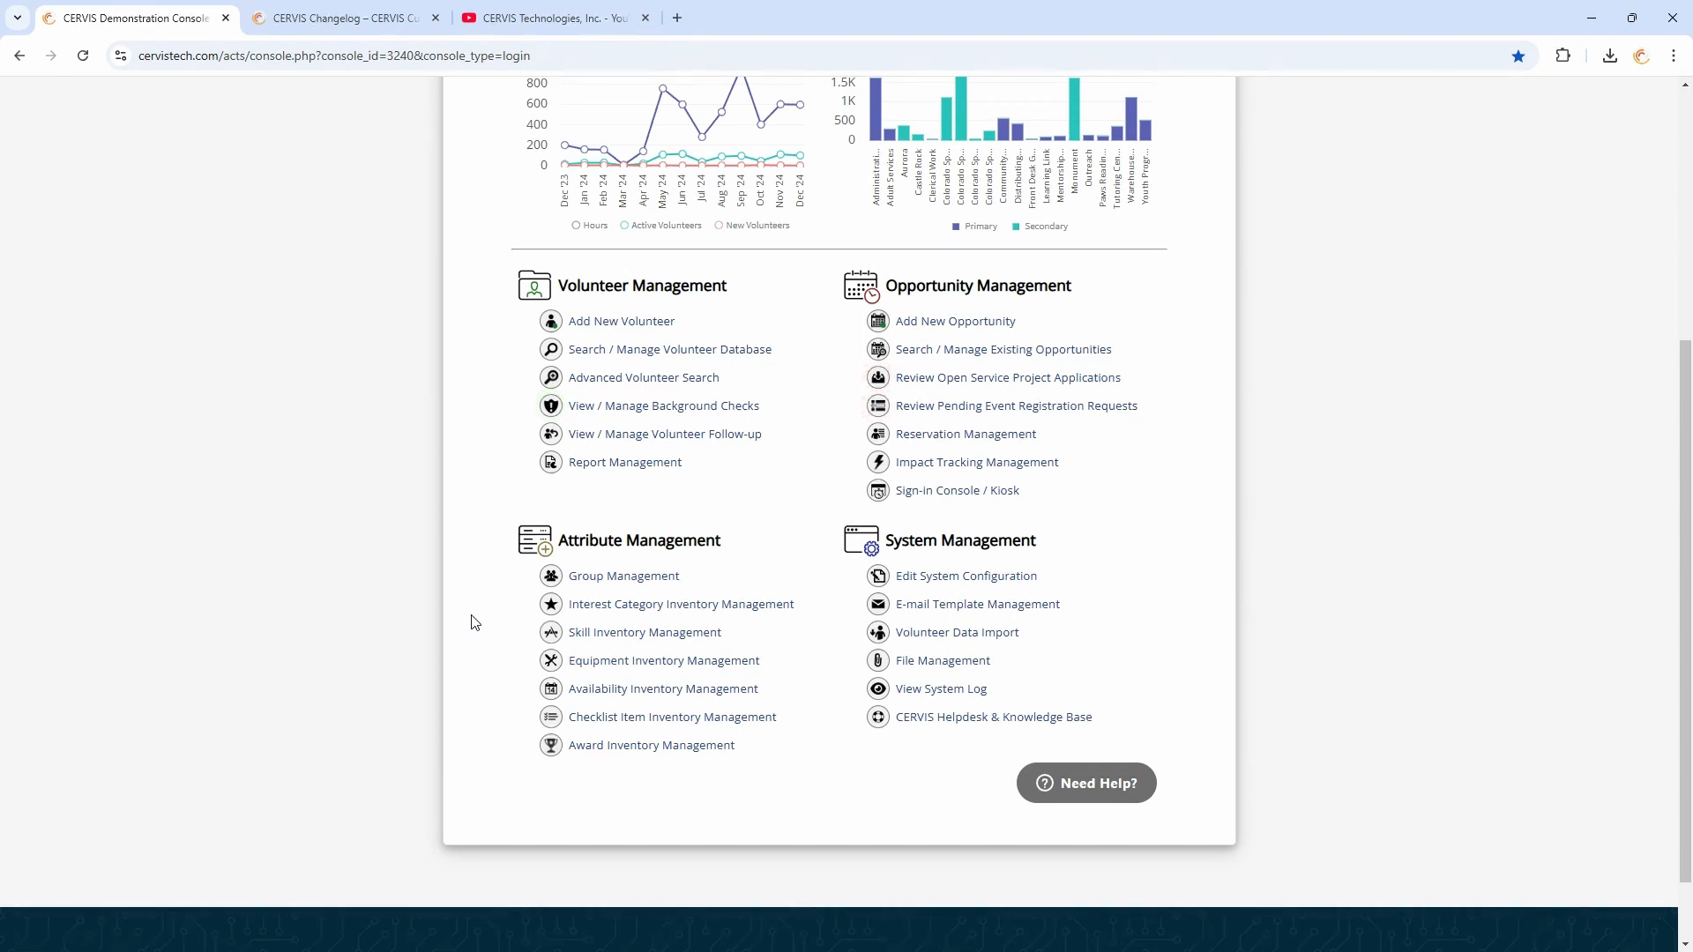
pyautogui.scroll(3, 483, 619)
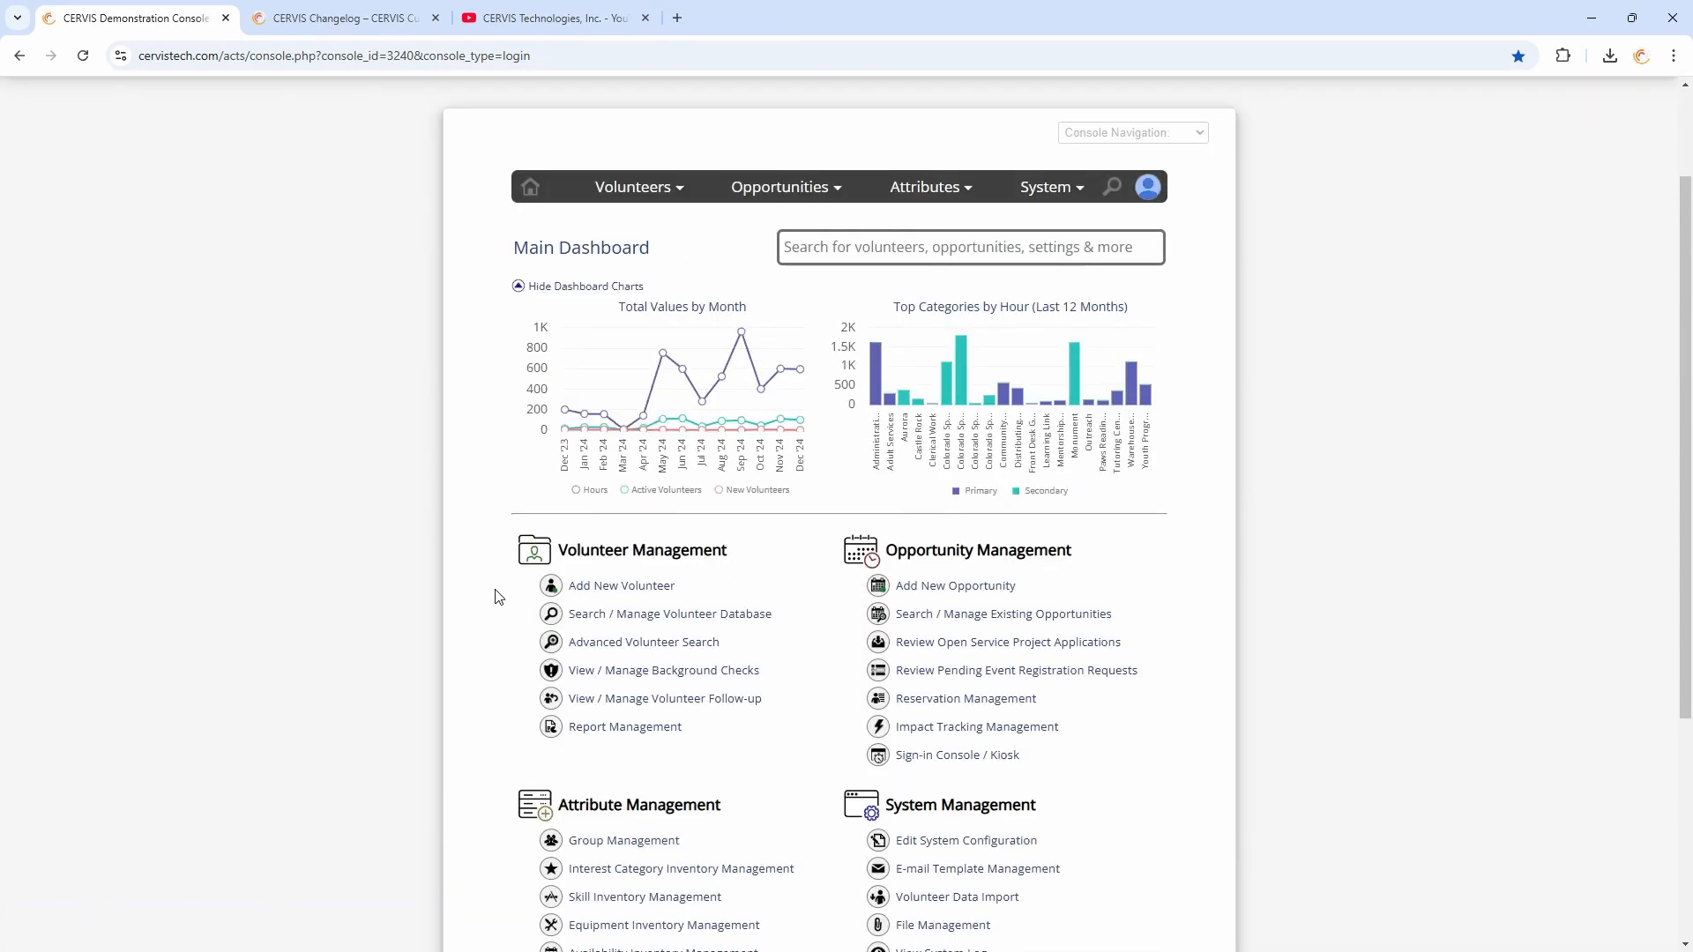
pyautogui.scroll(-4, 479, 585)
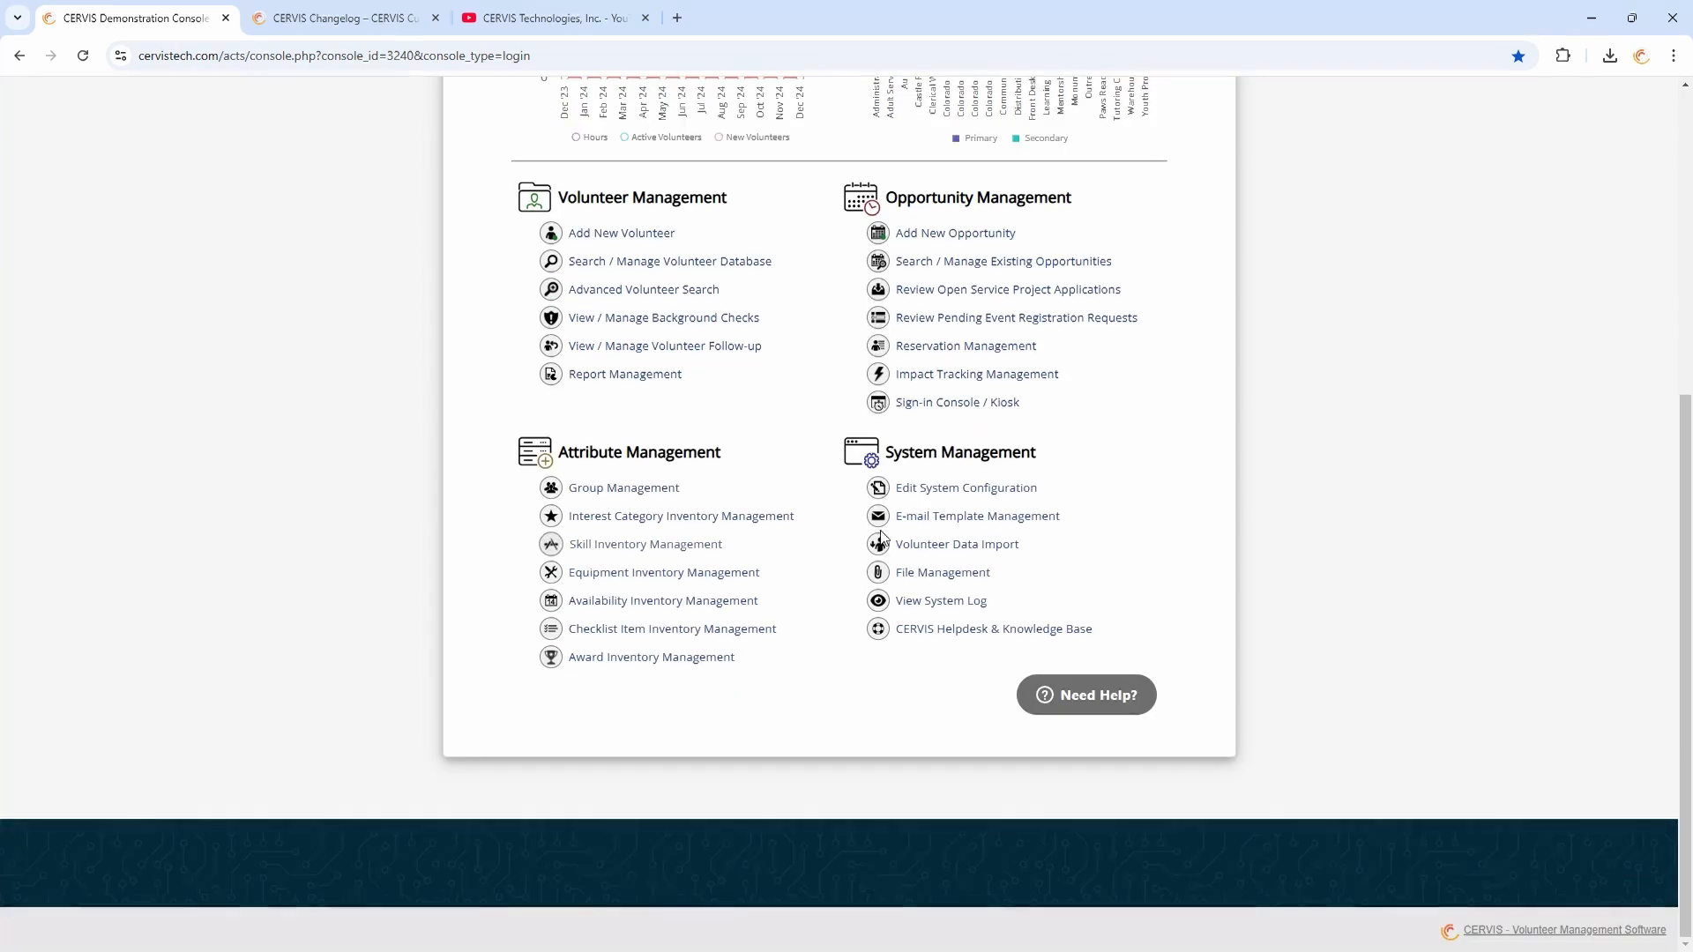
pyautogui.click(1092, 701)
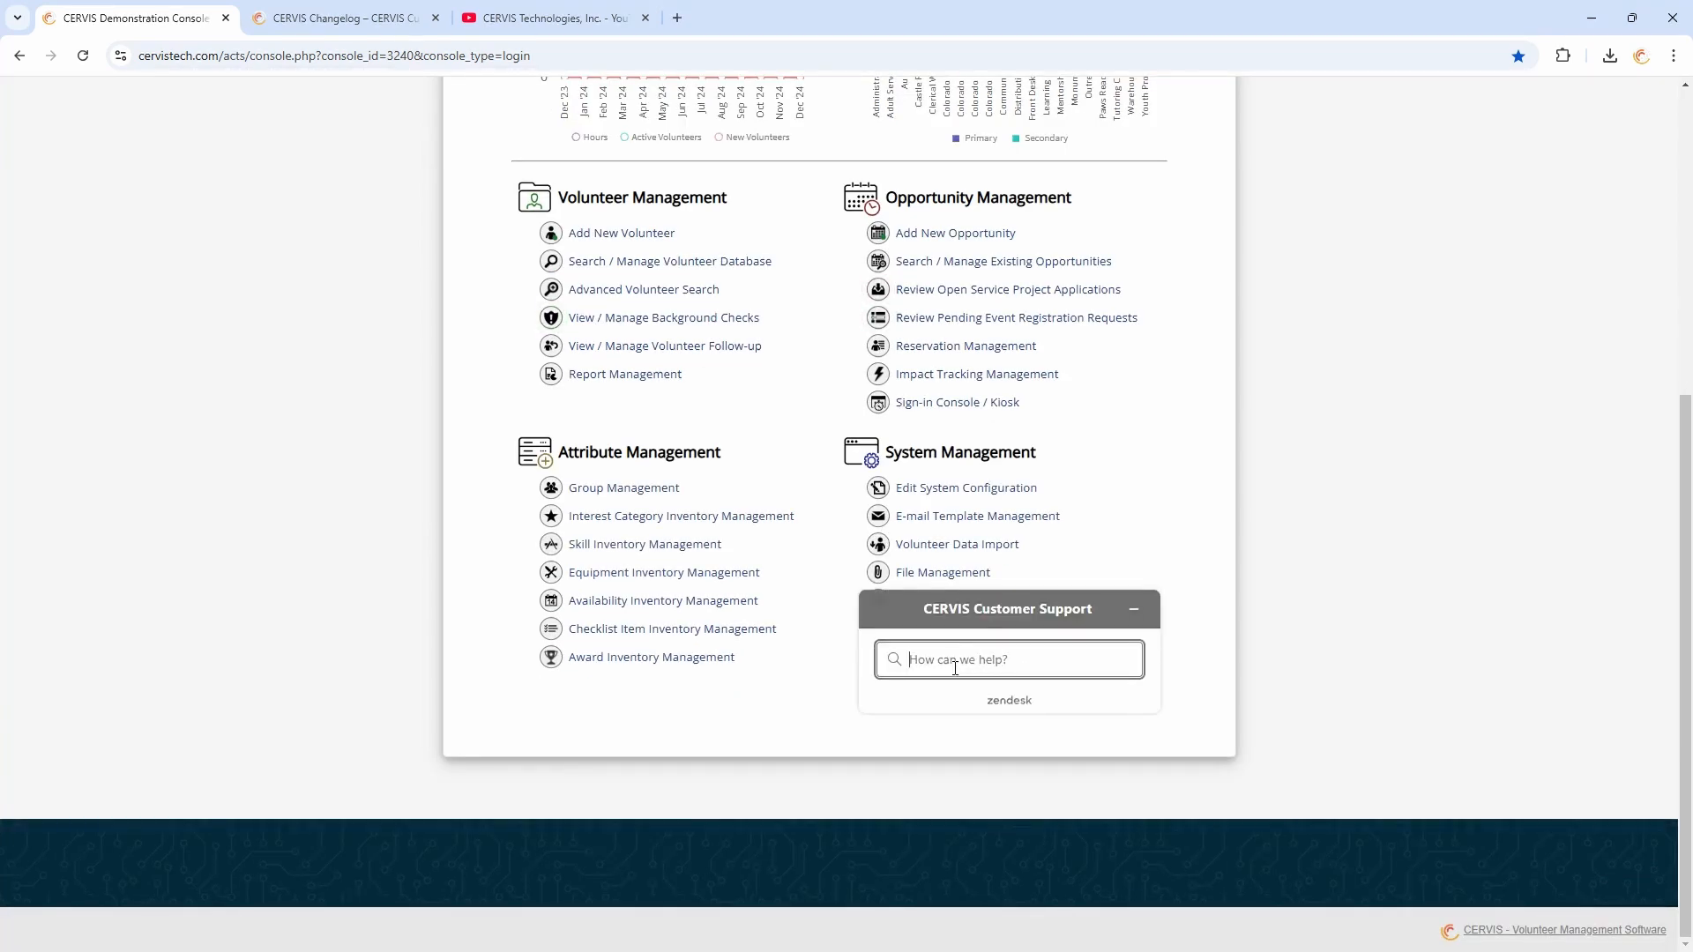
pyautogui.click(953, 665)
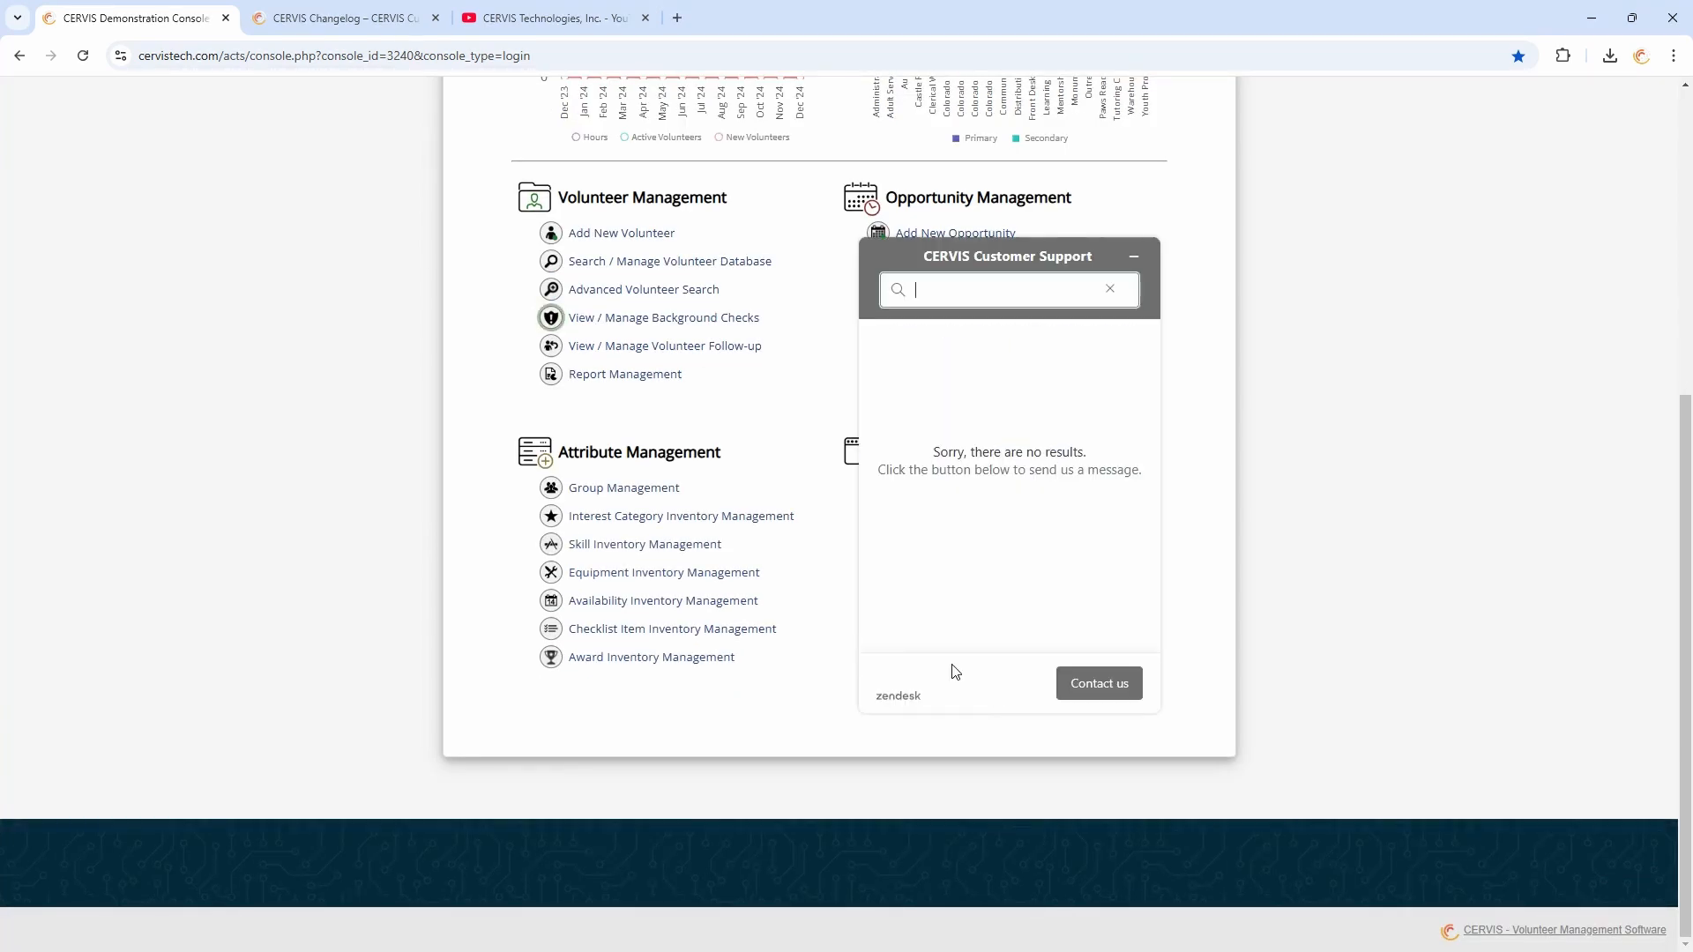
pyautogui.click(1106, 684)
pyautogui.click(1005, 517)
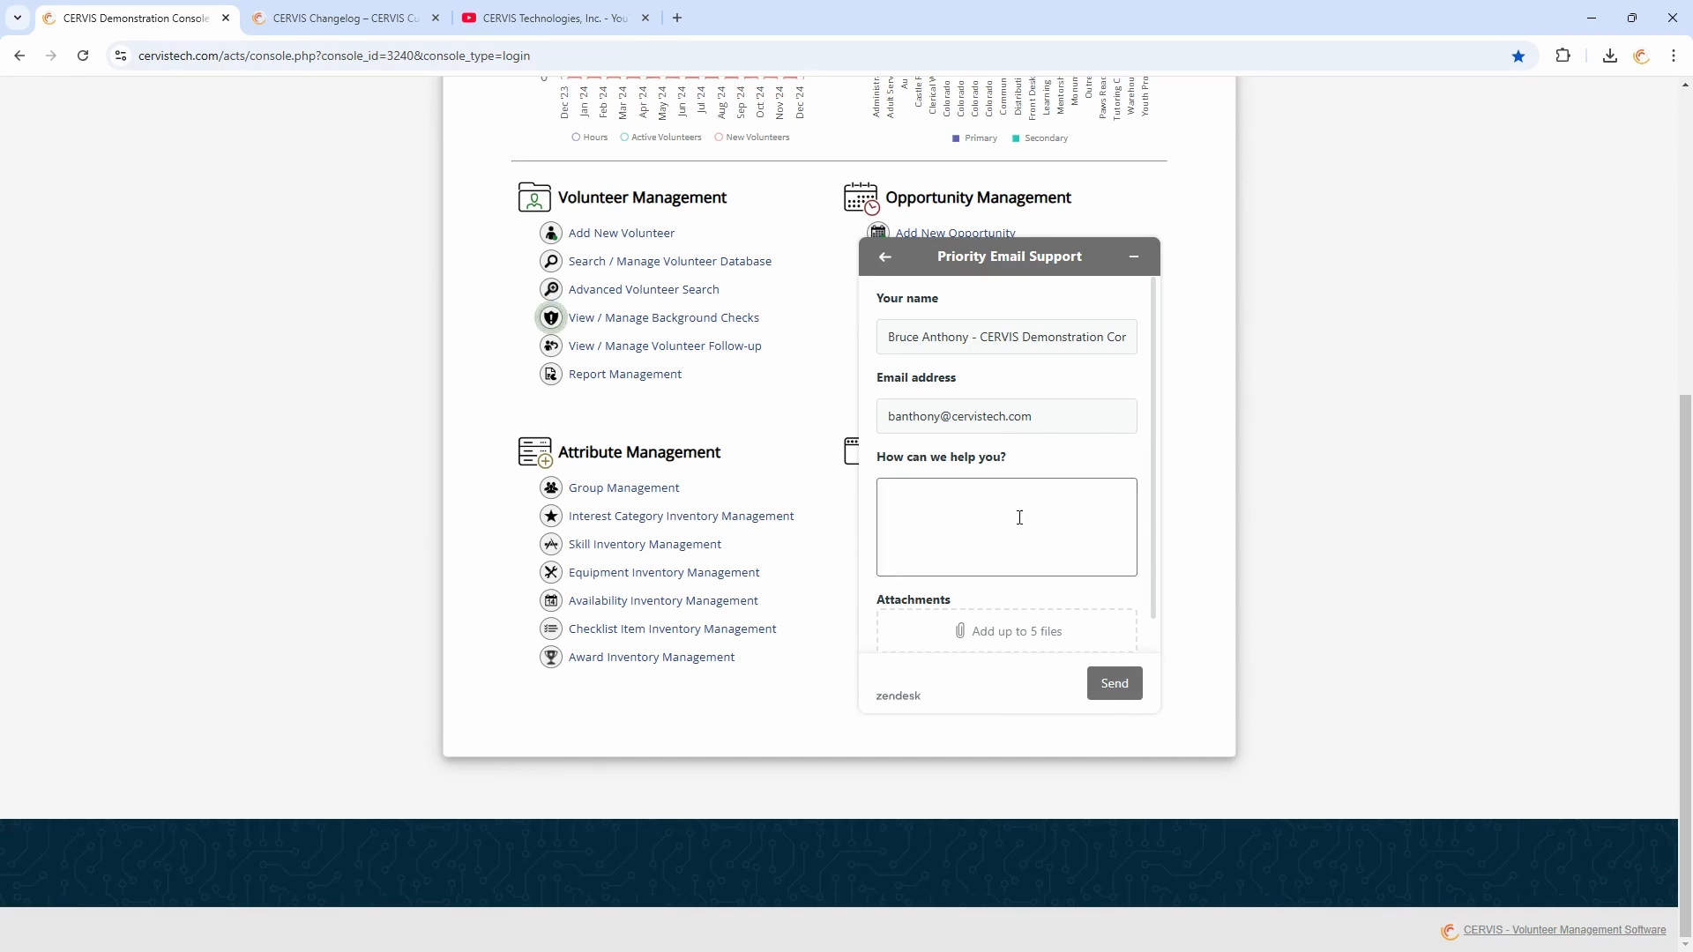
pyautogui.click(1136, 259)
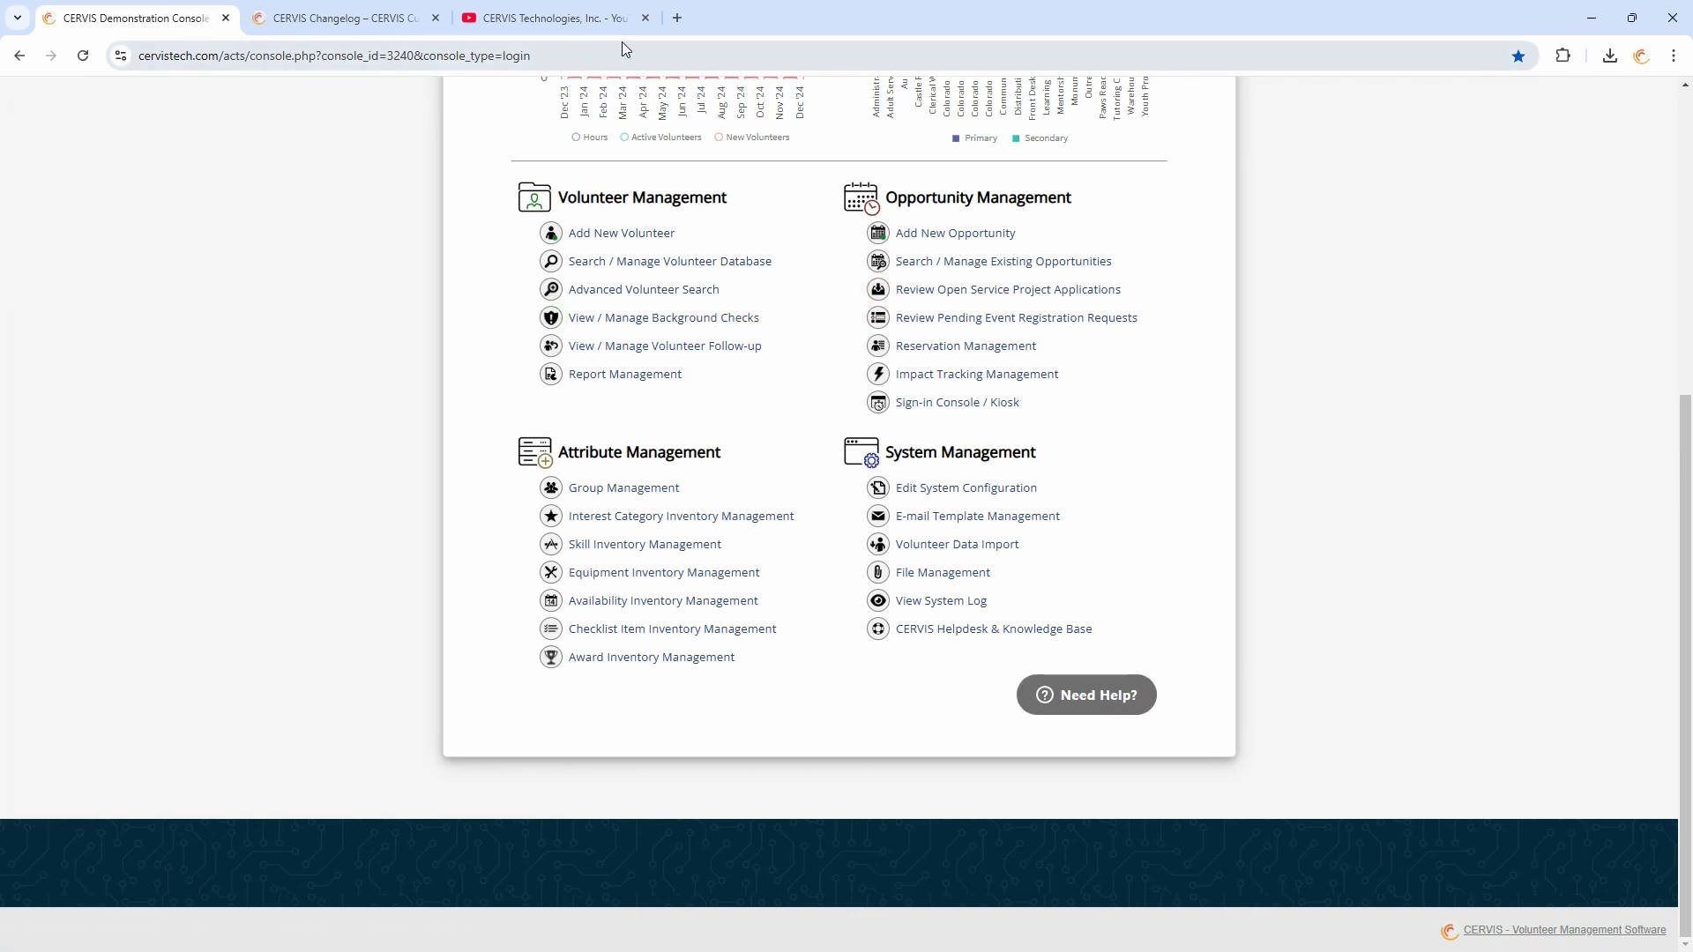
# Switch to the CERVIS Technologies YouTube channel tab, browse its playlists, and open the Videos section
pyautogui.click(606, 19)
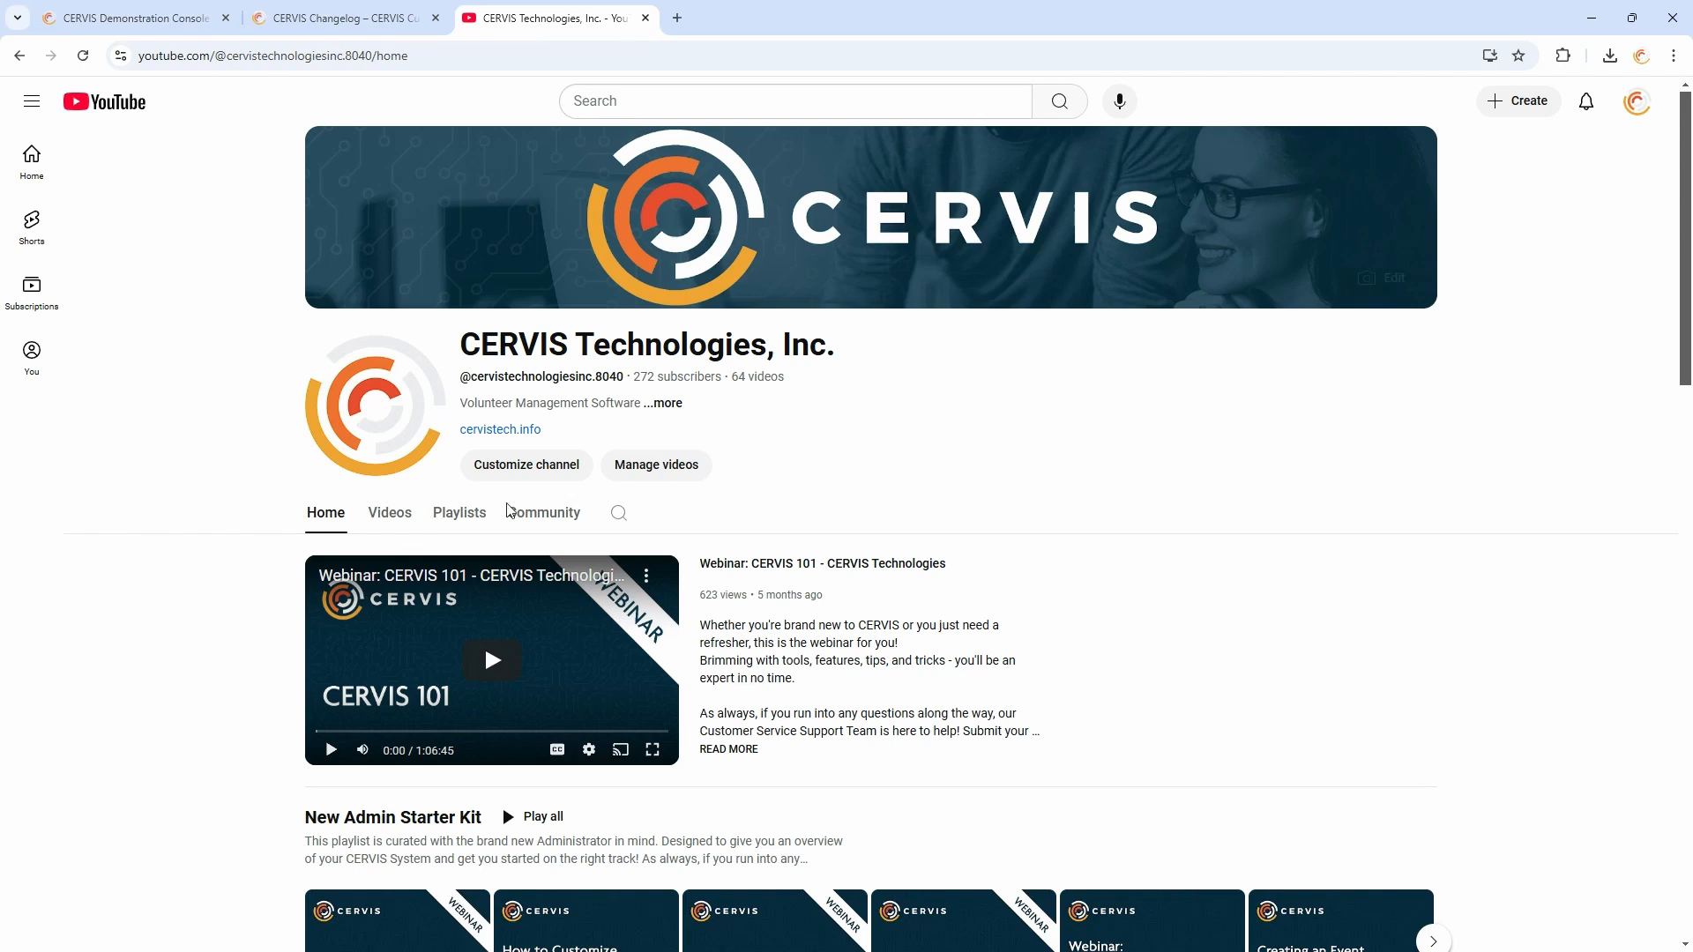
pyautogui.scroll(-5, 965, 445)
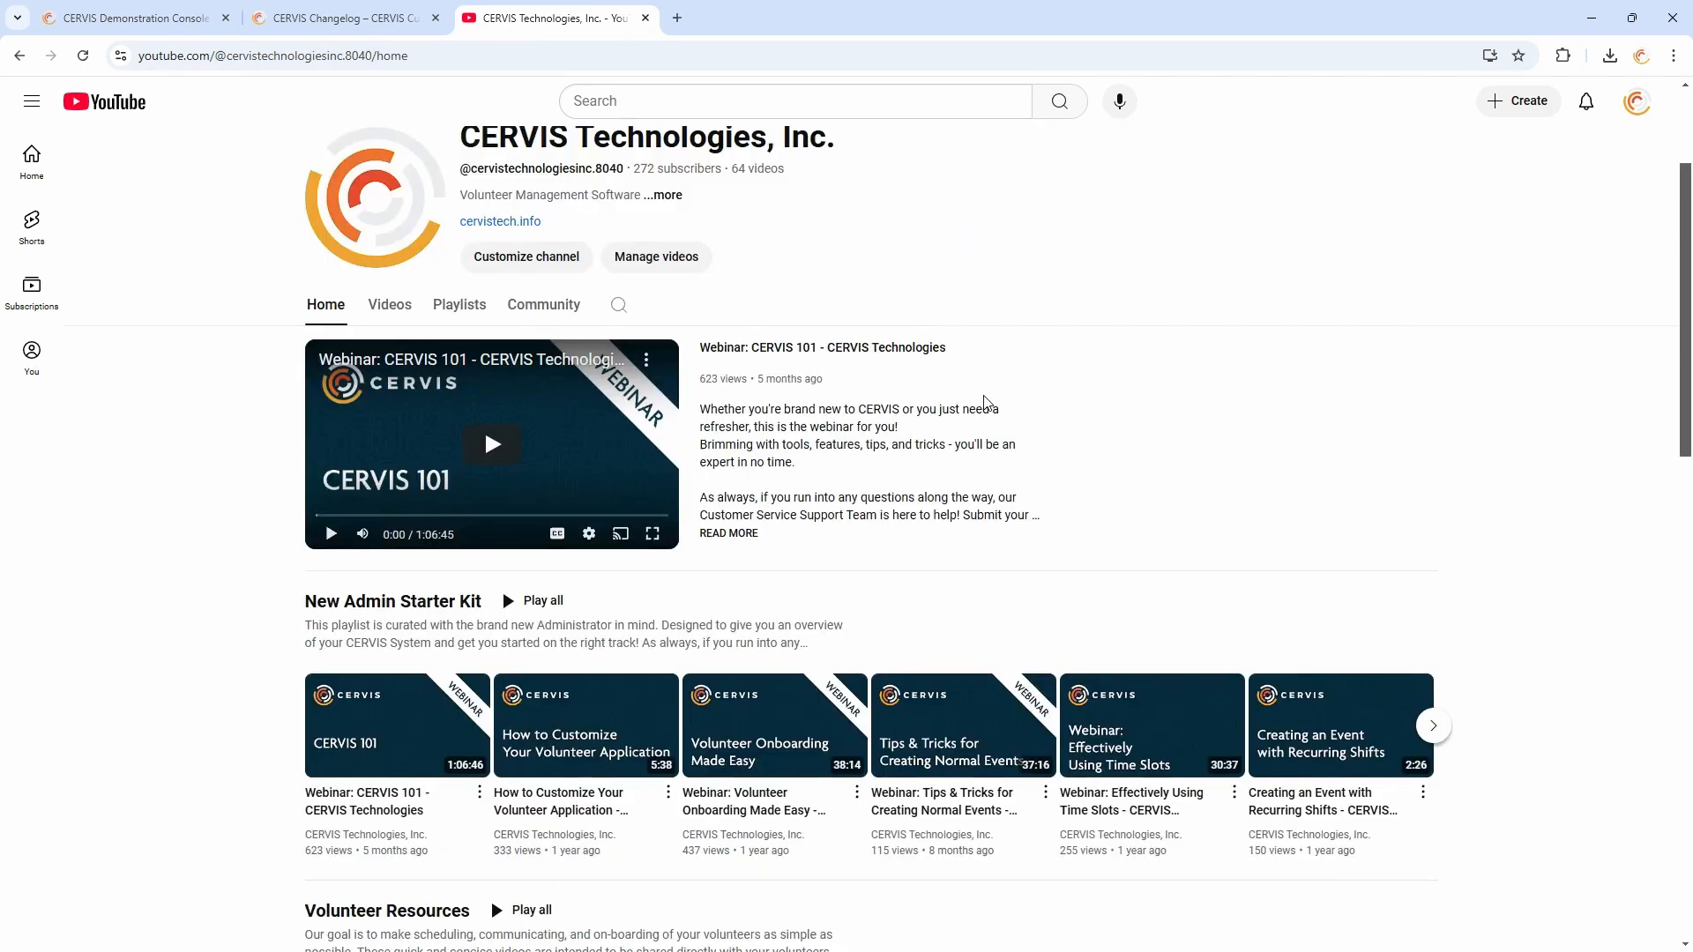
pyautogui.scroll(-3, 1102, 361)
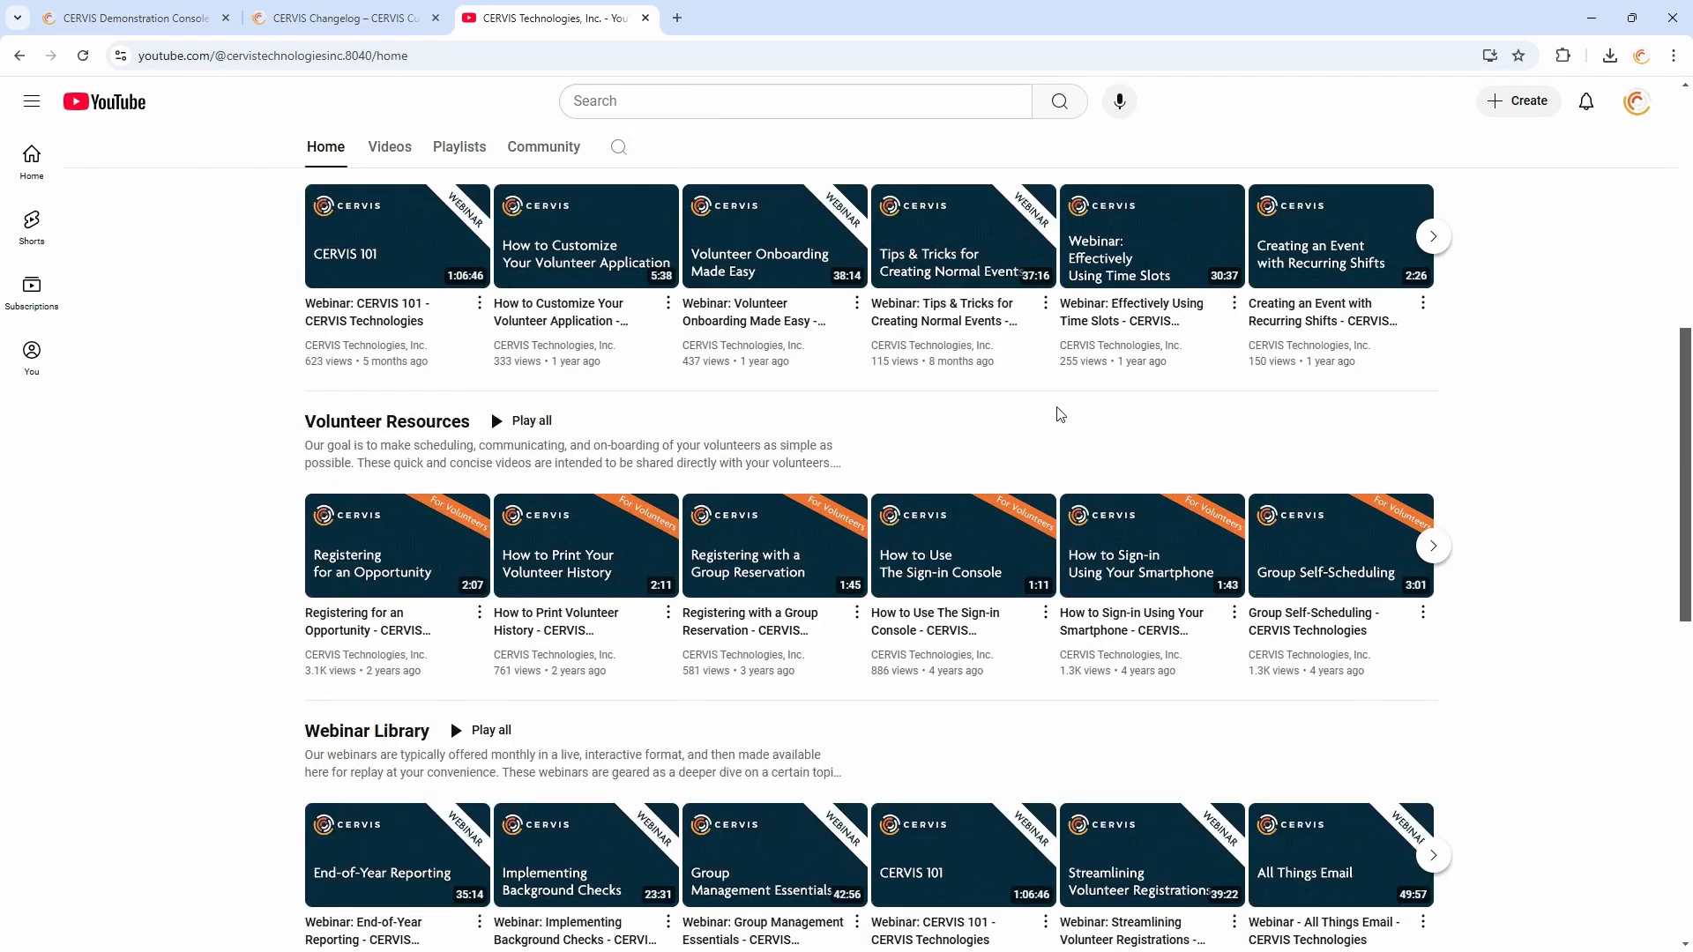
pyautogui.scroll(2, 909, 465)
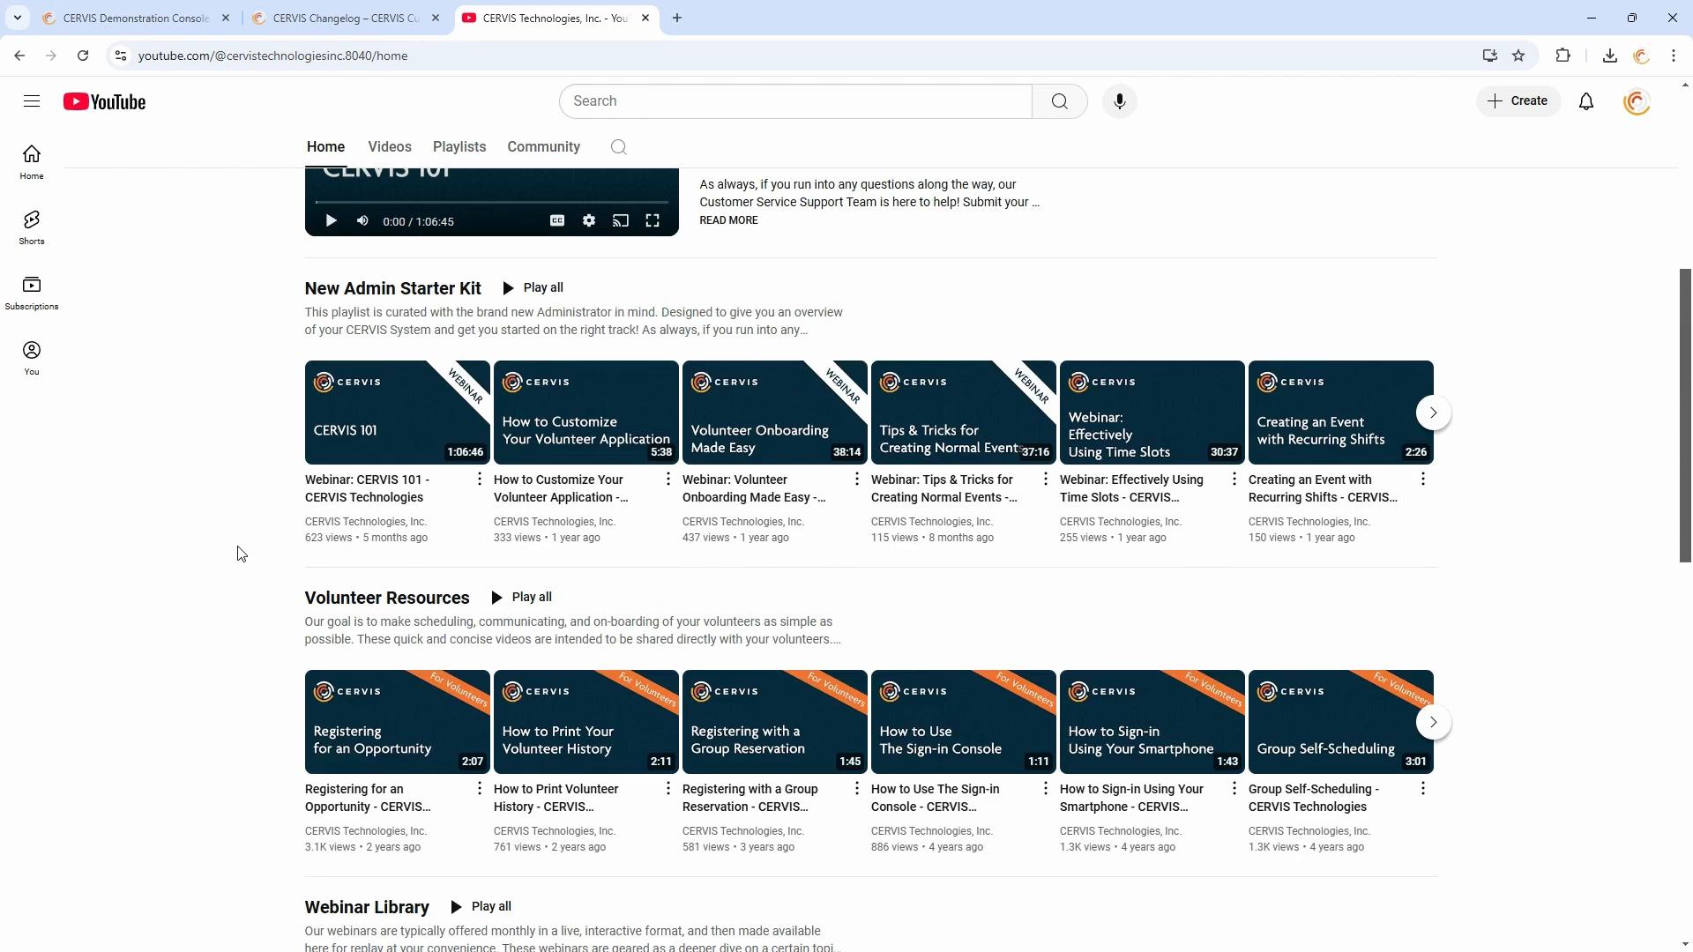
pyautogui.scroll(1, 253, 534)
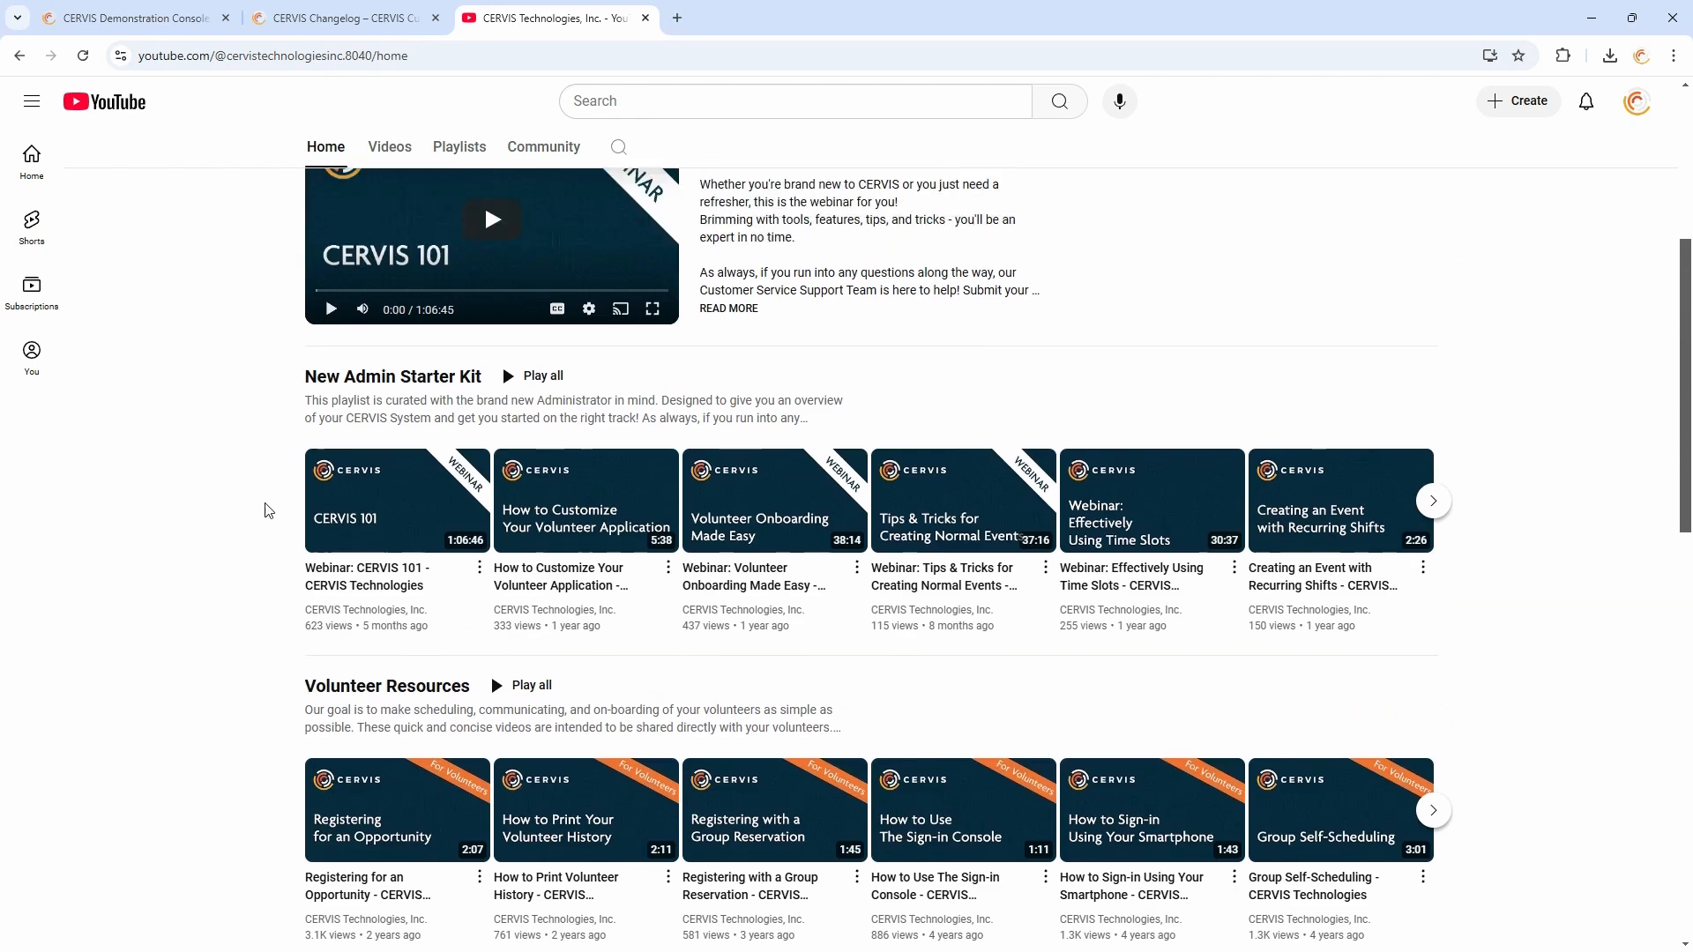
pyautogui.scroll(-4, 335, 374)
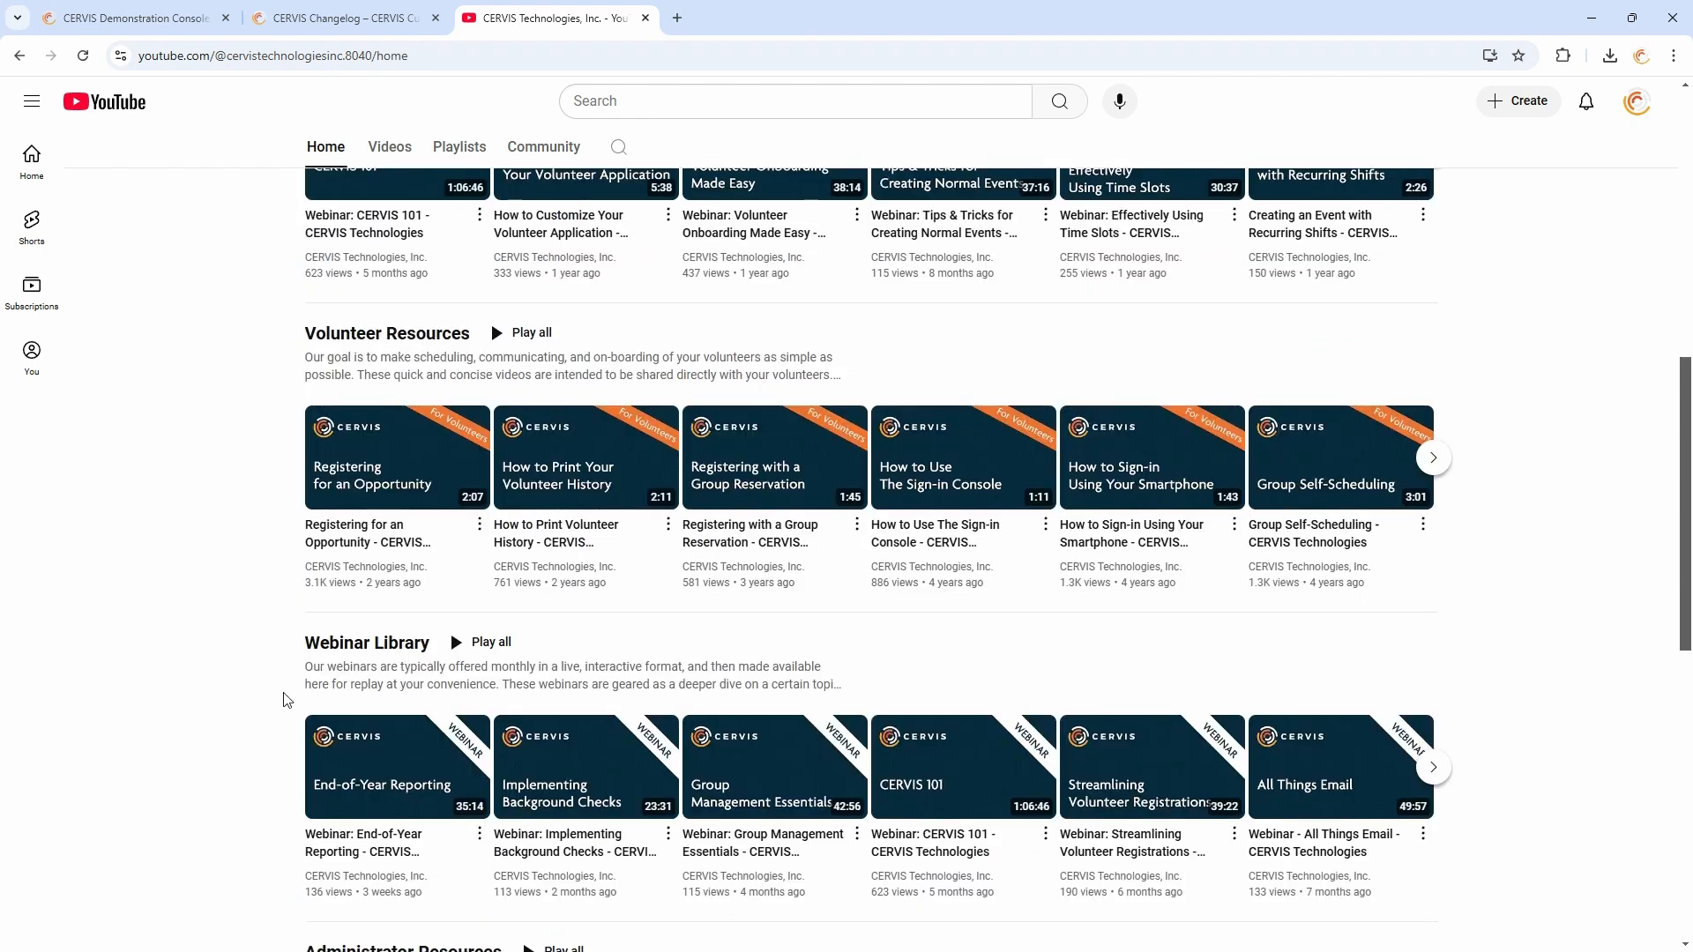
pyautogui.scroll(1, 250, 553)
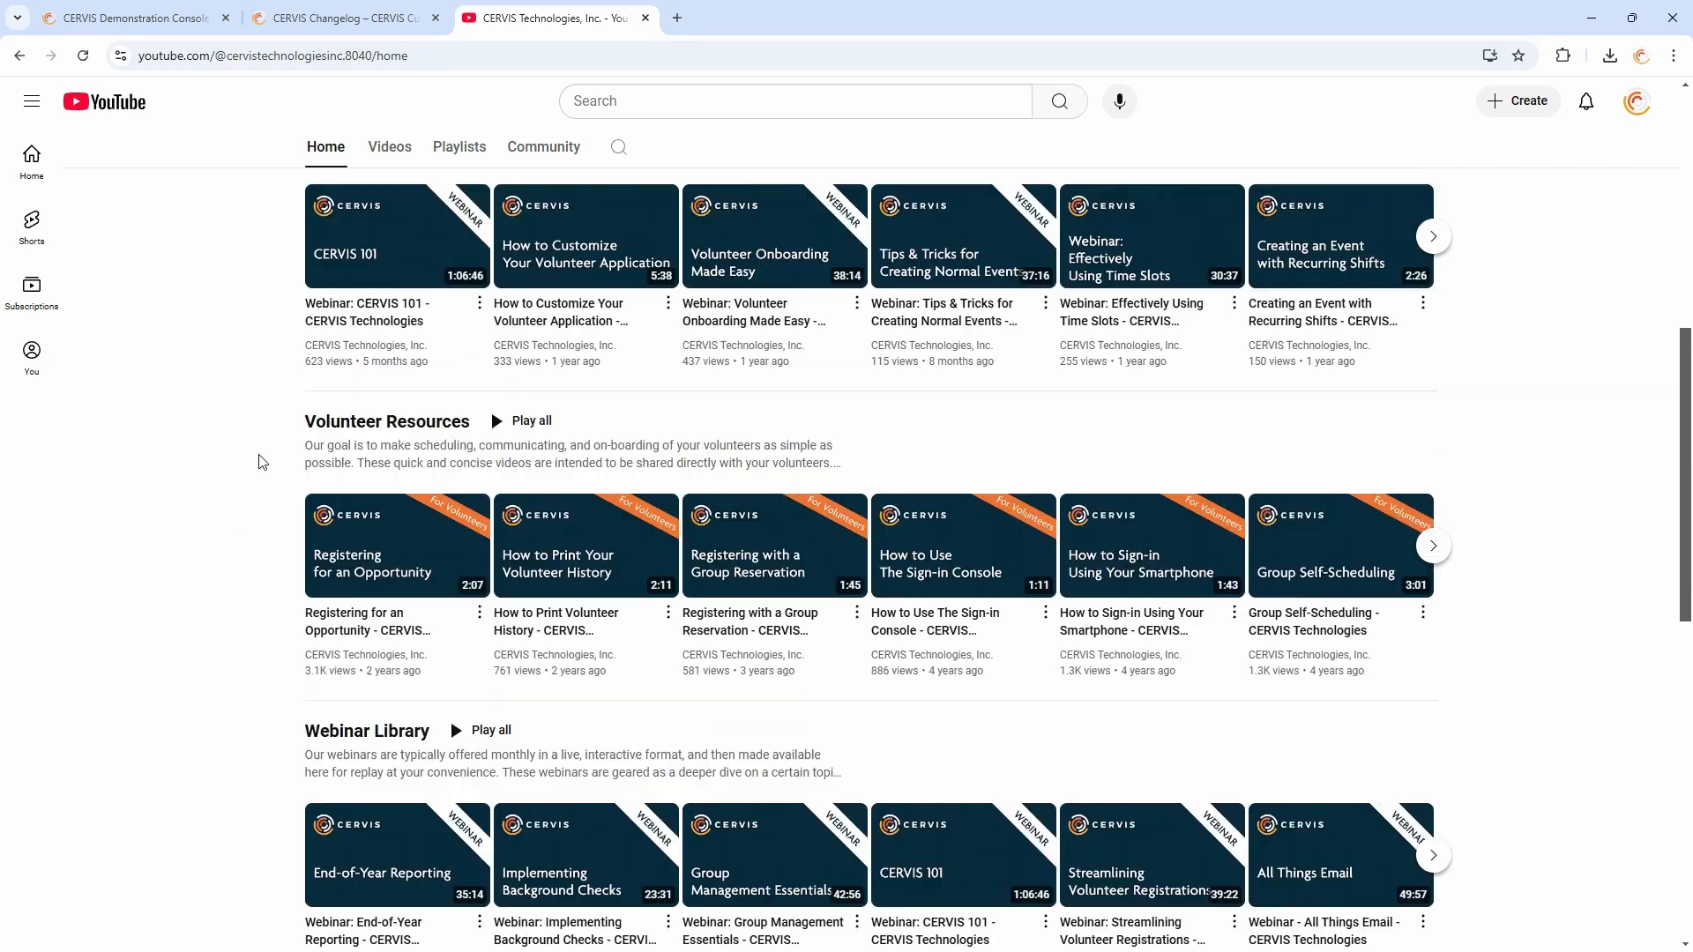
pyautogui.scroll(6, 229, 513)
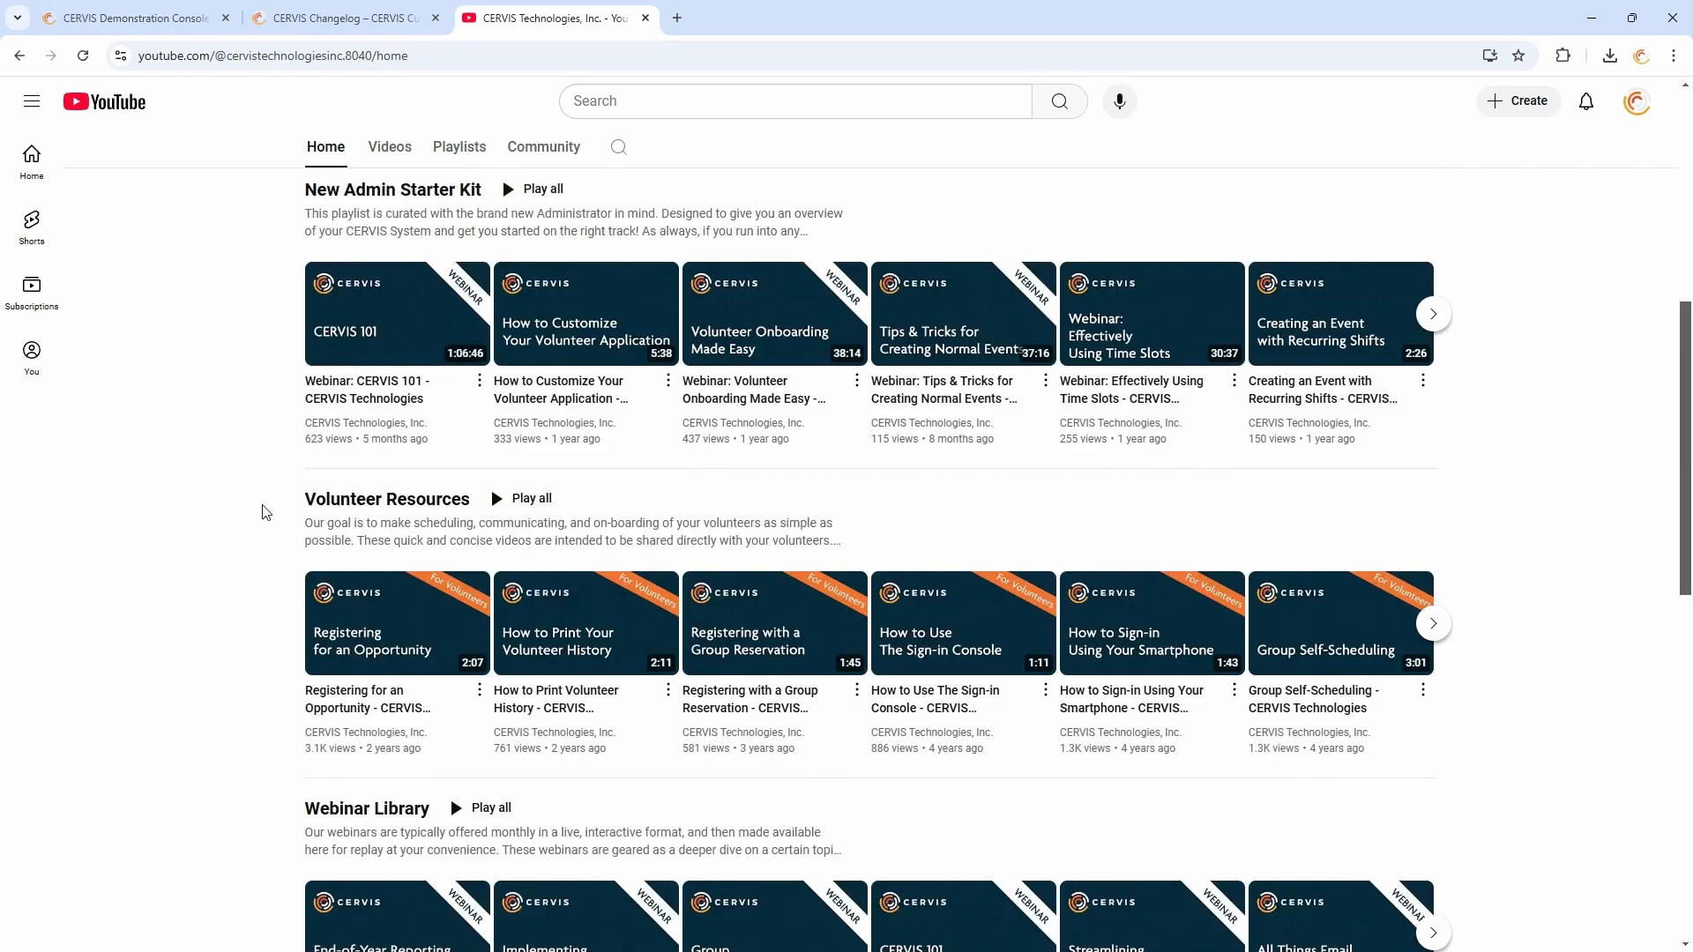
pyautogui.click(391, 344)
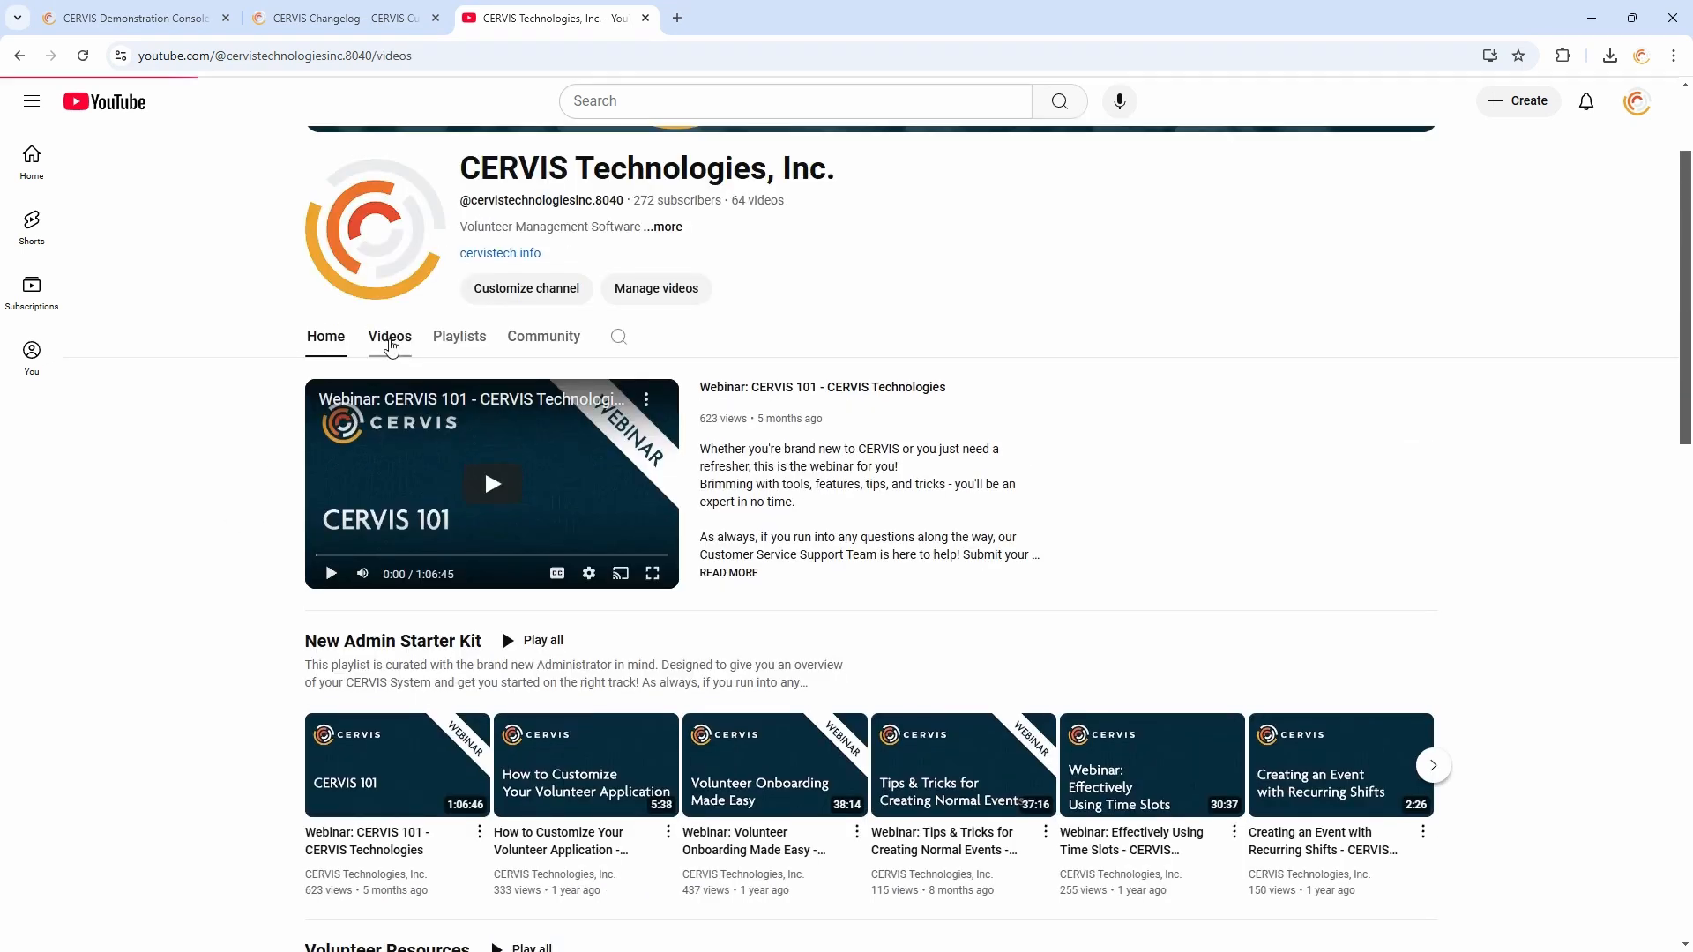